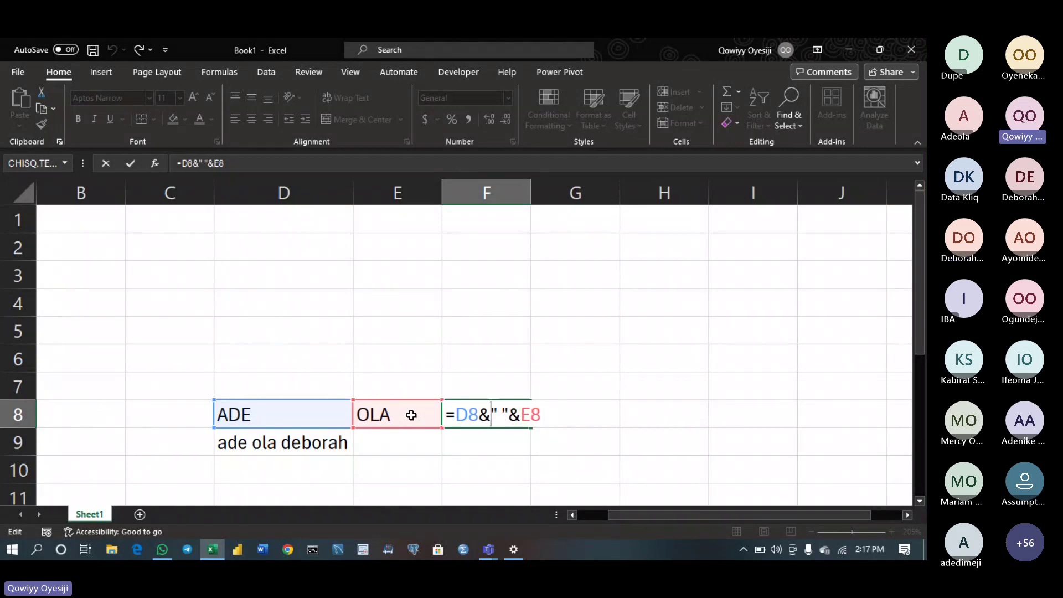
# Try a hyphen as the separator in F8's joining formula, and change it back to a space
pyautogui.click(505, 416)
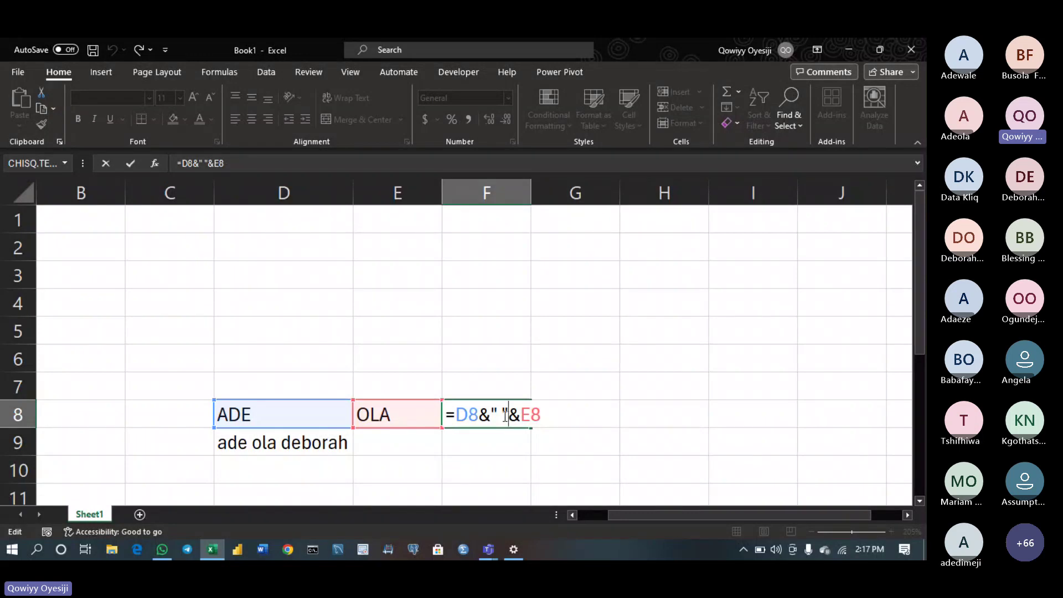
pyautogui.press('BackSpace')
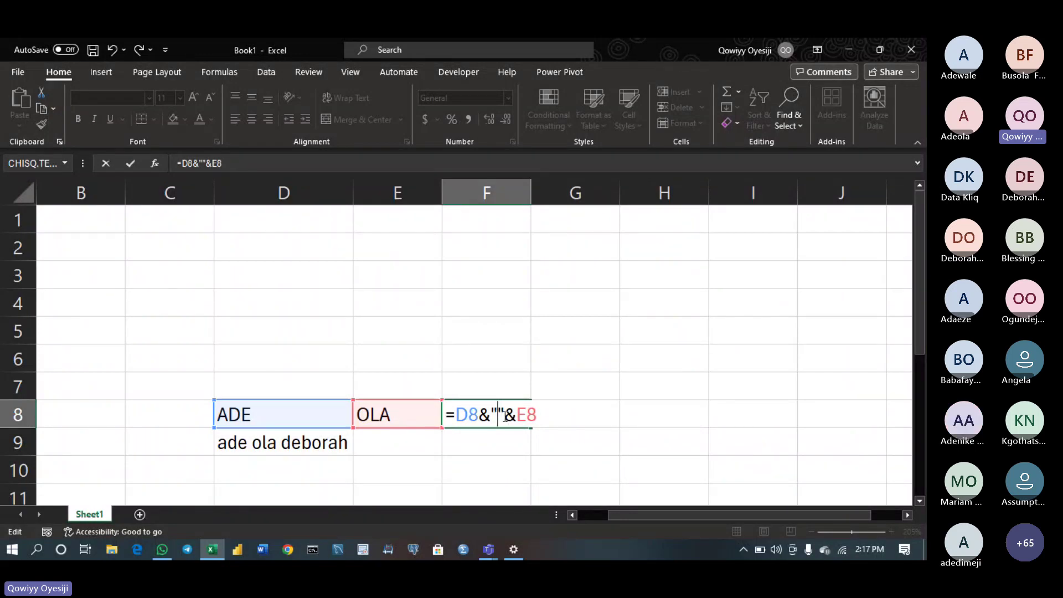
pyautogui.write('-')
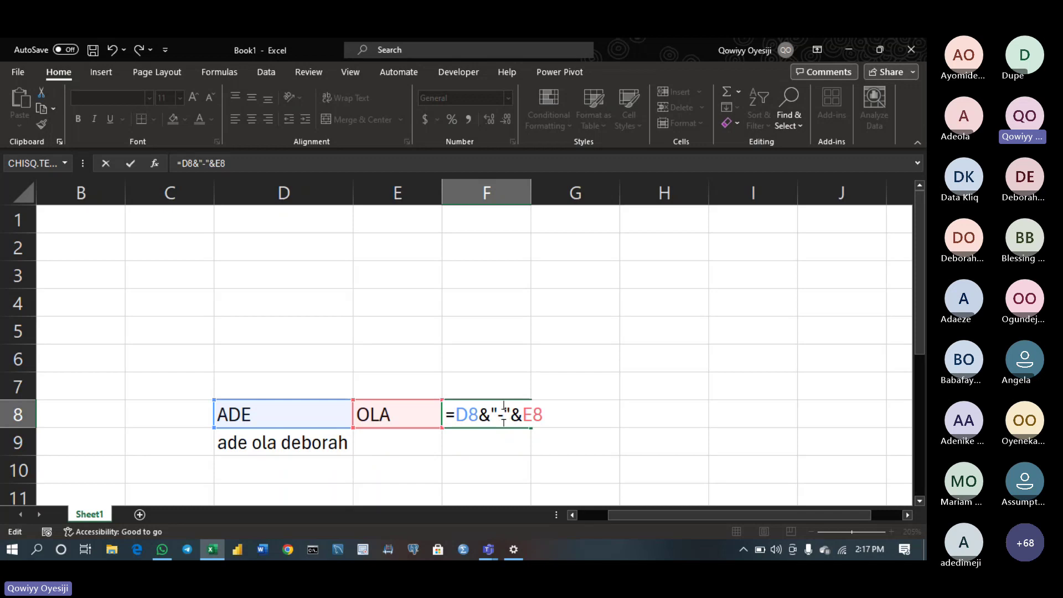
pyautogui.click(500, 415)
pyautogui.press('BackSpace')
pyautogui.press('Return')
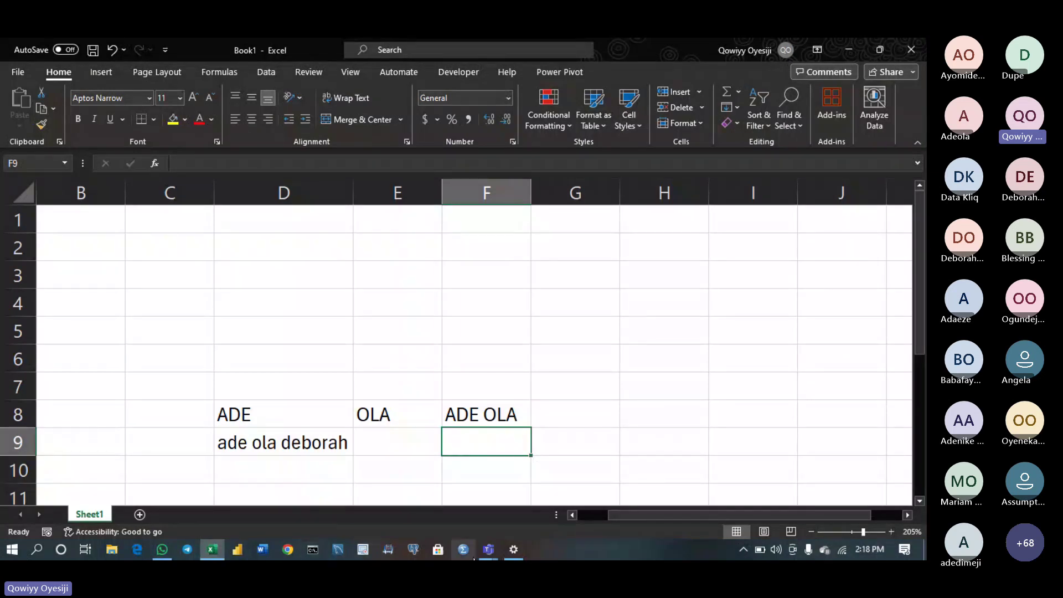
# Check the bootcamp meeting window in Microsoft Teams, and return to the Book1 workbook in Excel
pyautogui.moveTo(493, 554)
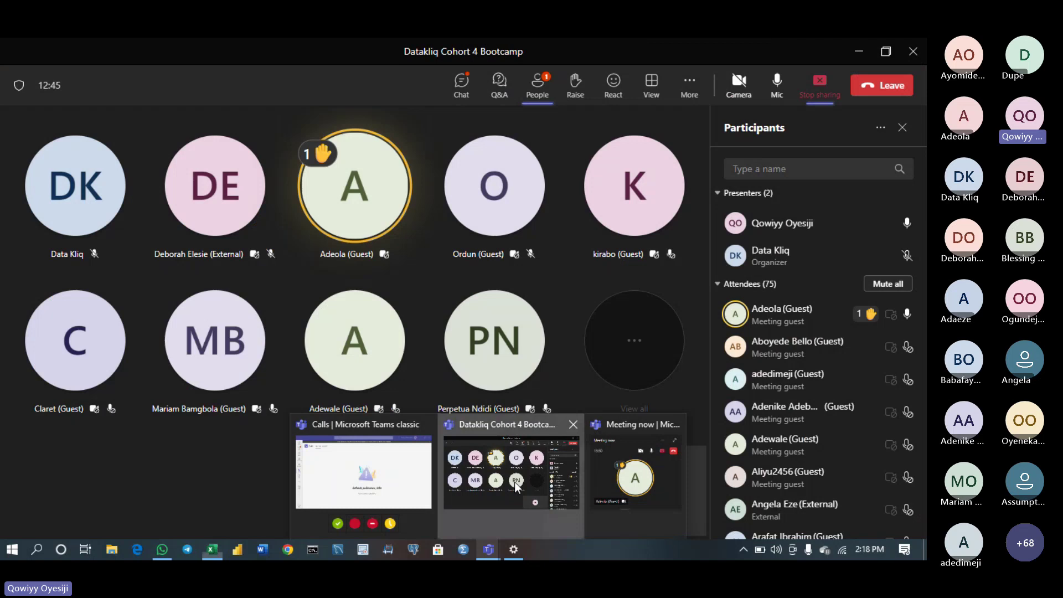
pyautogui.click(514, 482)
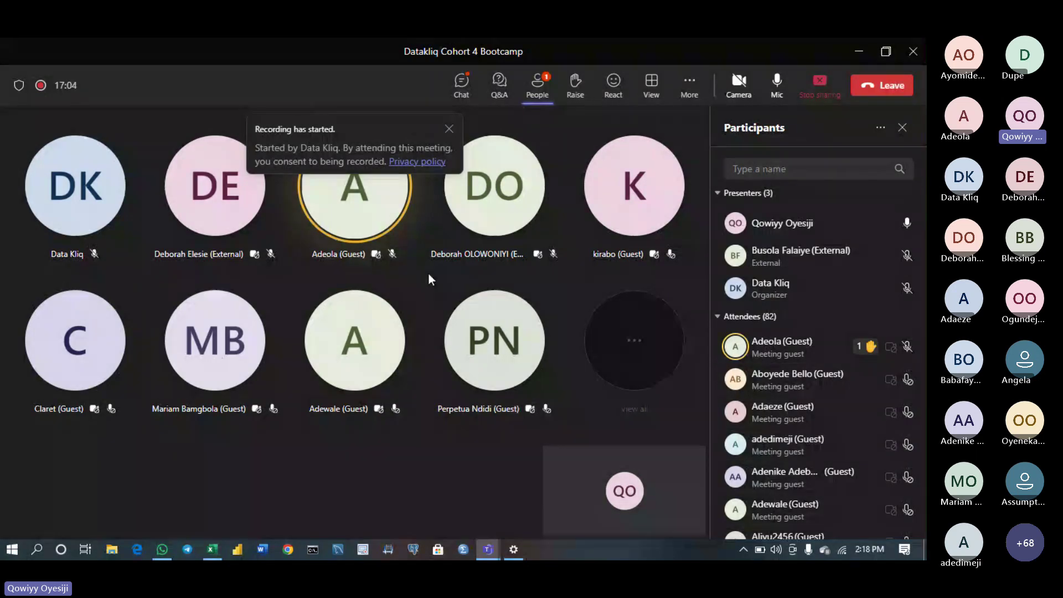
pyautogui.moveTo(441, 258)
pyautogui.moveTo(221, 555)
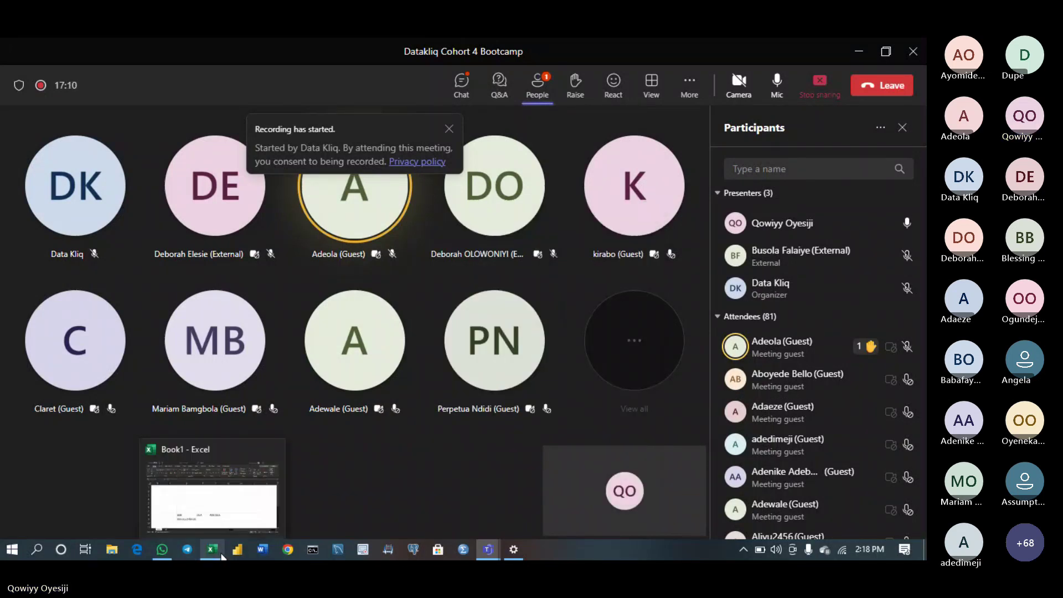
pyautogui.click(210, 500)
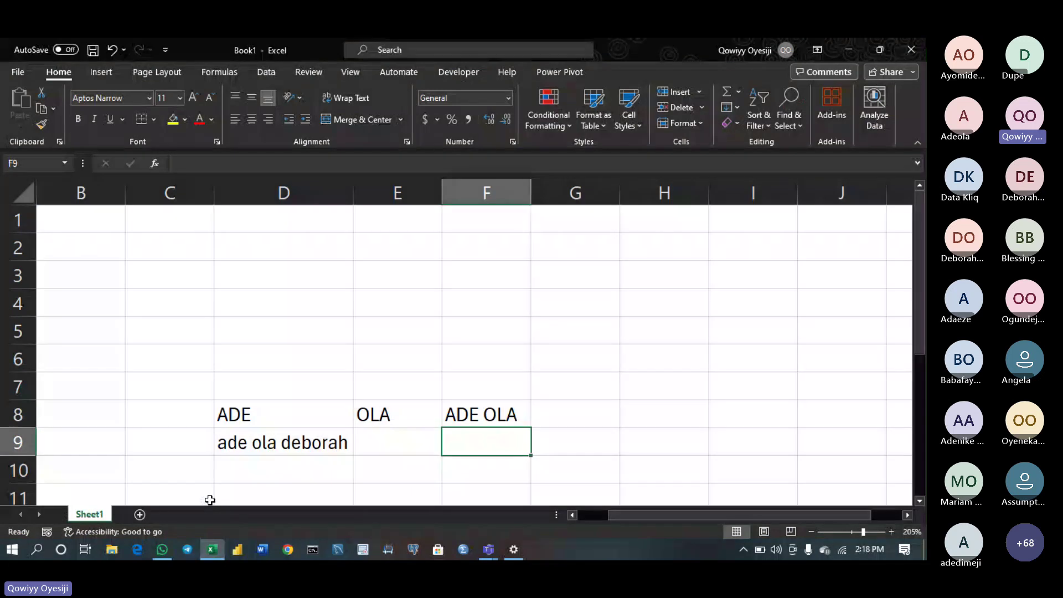
pyautogui.click(368, 443)
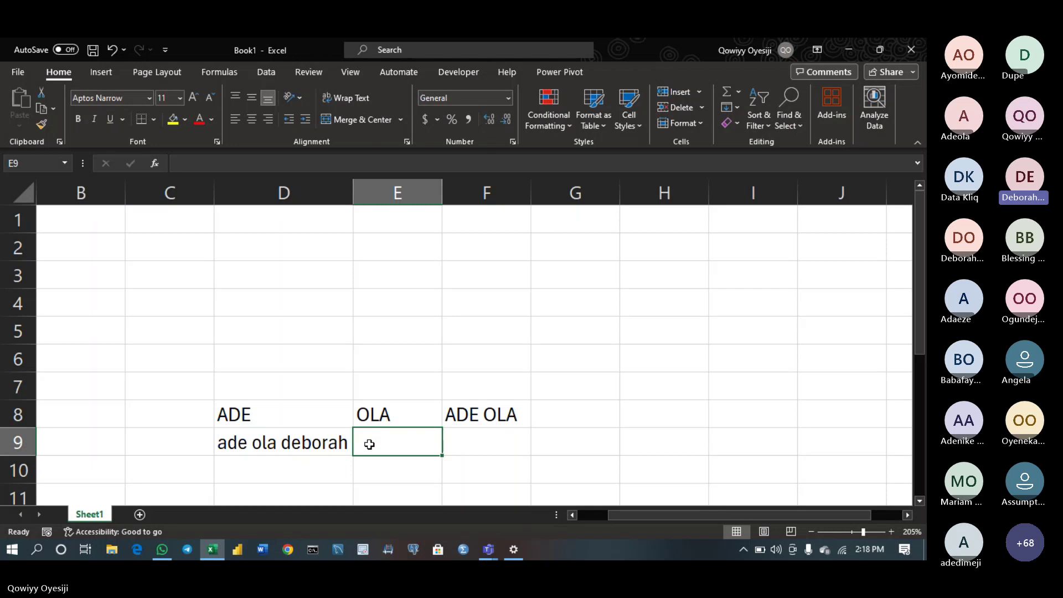
pyautogui.moveTo(369, 444); pyautogui.dragTo(322, 473)
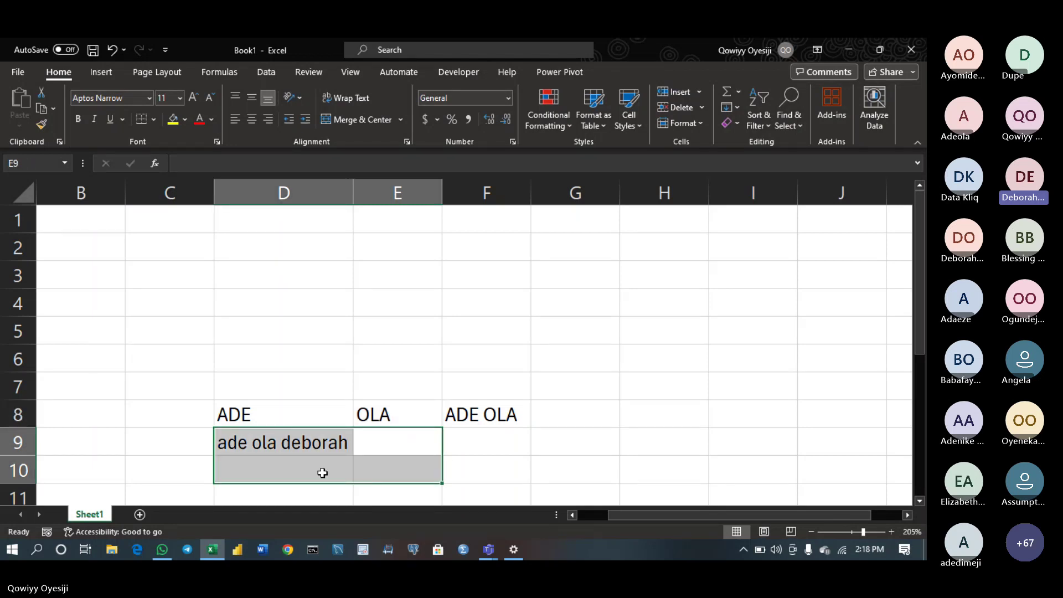
pyautogui.click(369, 444)
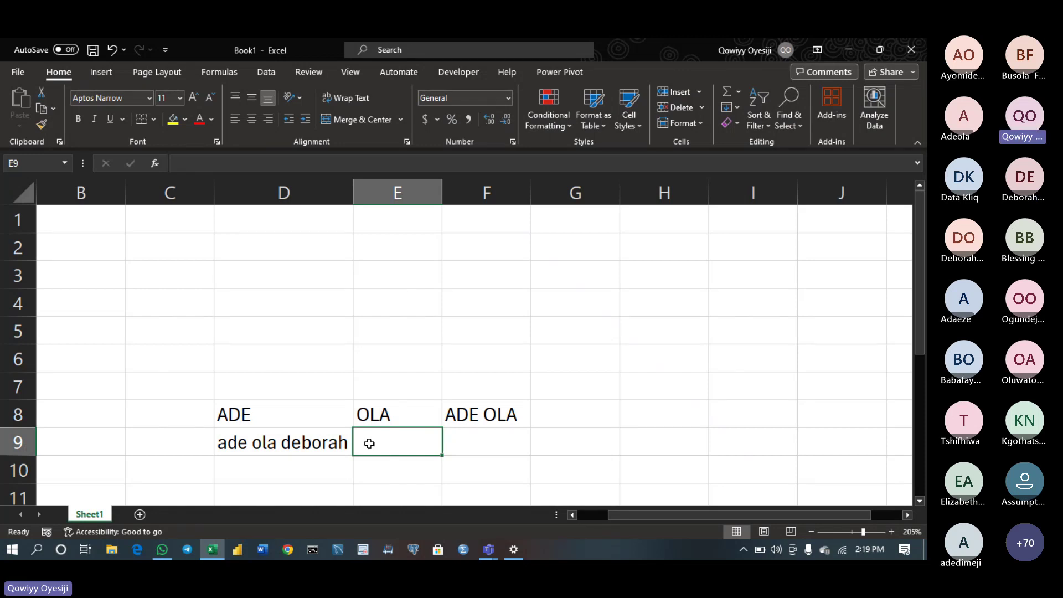
# Enter the word Delimiter in cell E4
pyautogui.click(406, 304)
pyautogui.write('De')
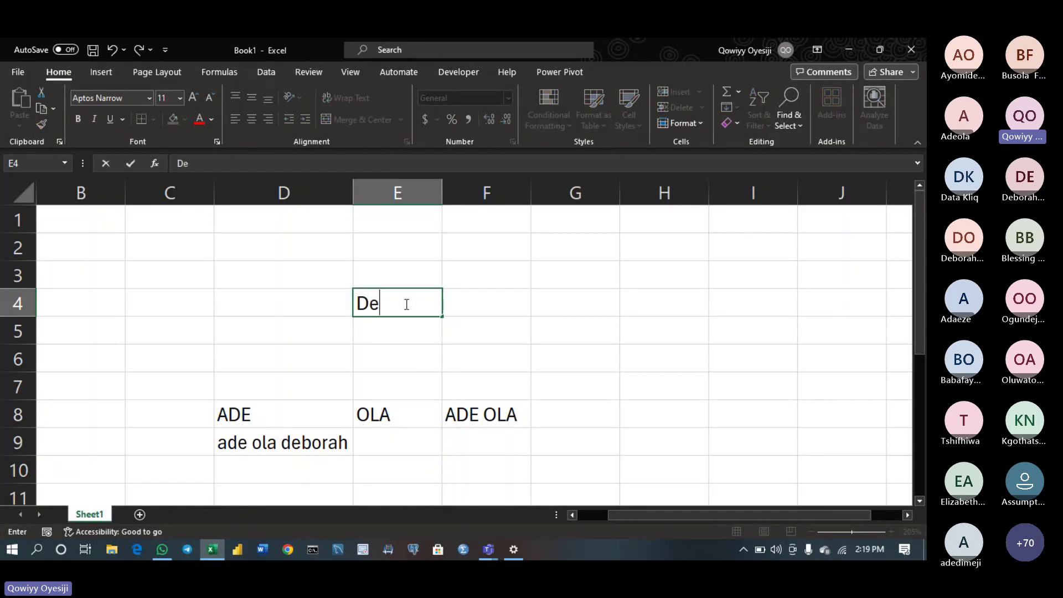
pyautogui.write('limiter')
pyautogui.press('Return')
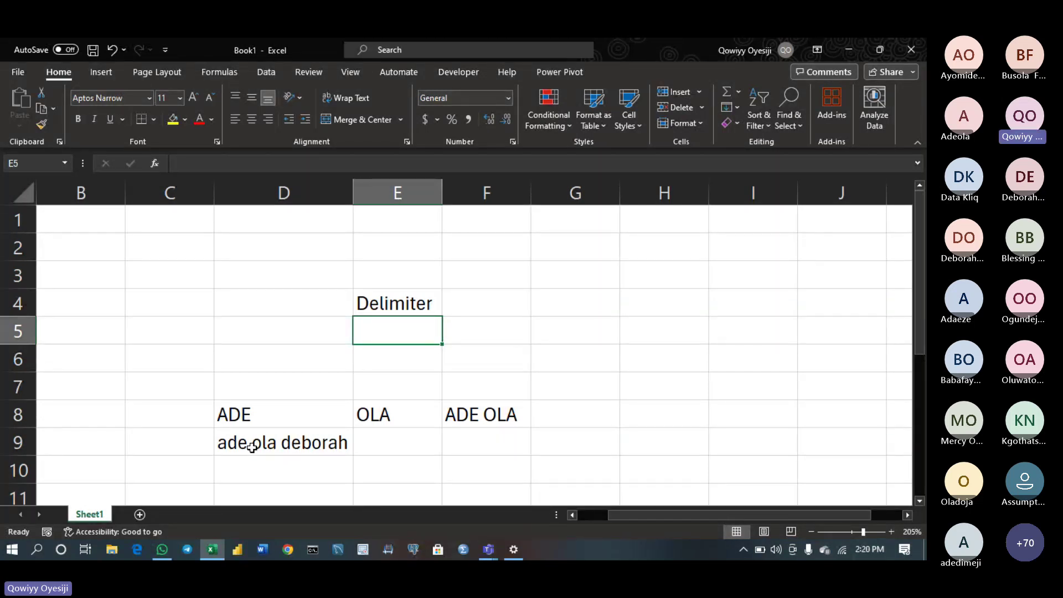
# Enter =TEXTBEFORE(D9," ") in E9 to extract the text before the first space in D9, and review the formula
pyautogui.click(398, 440)
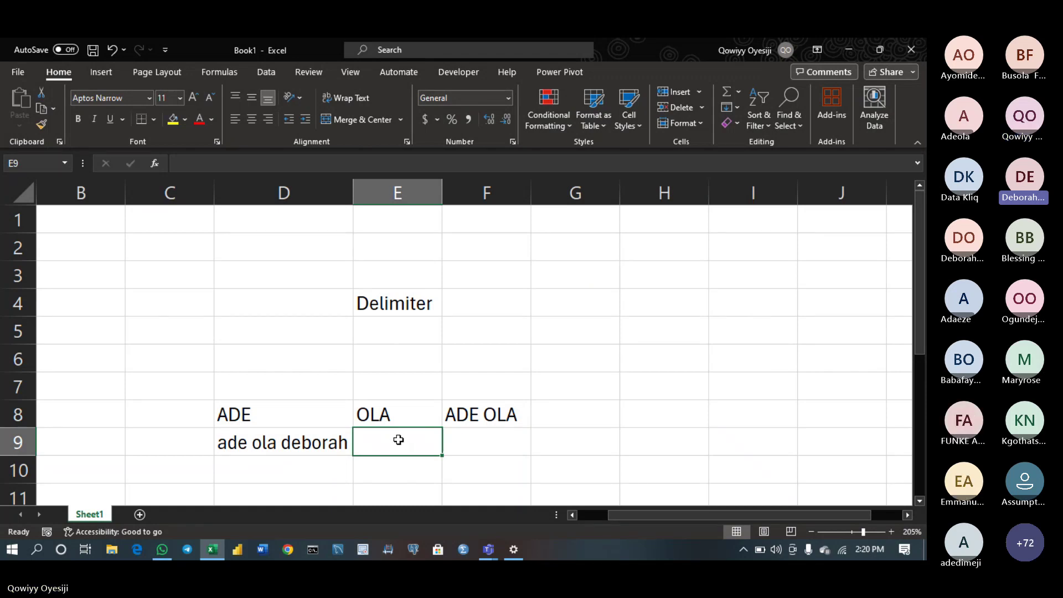
pyautogui.write('=text')
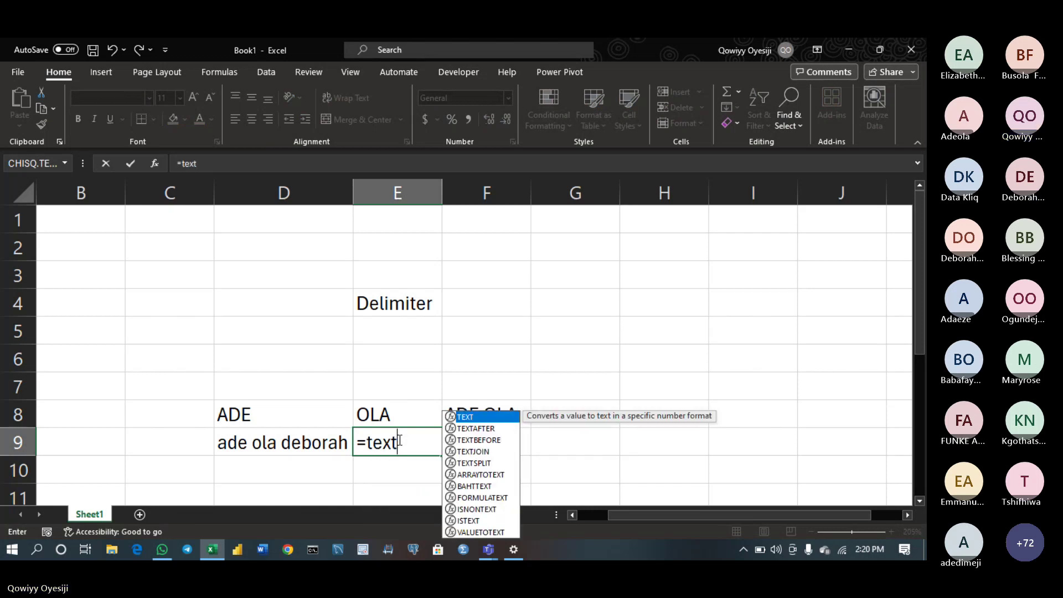
pyautogui.write('b')
pyautogui.press('Tab')
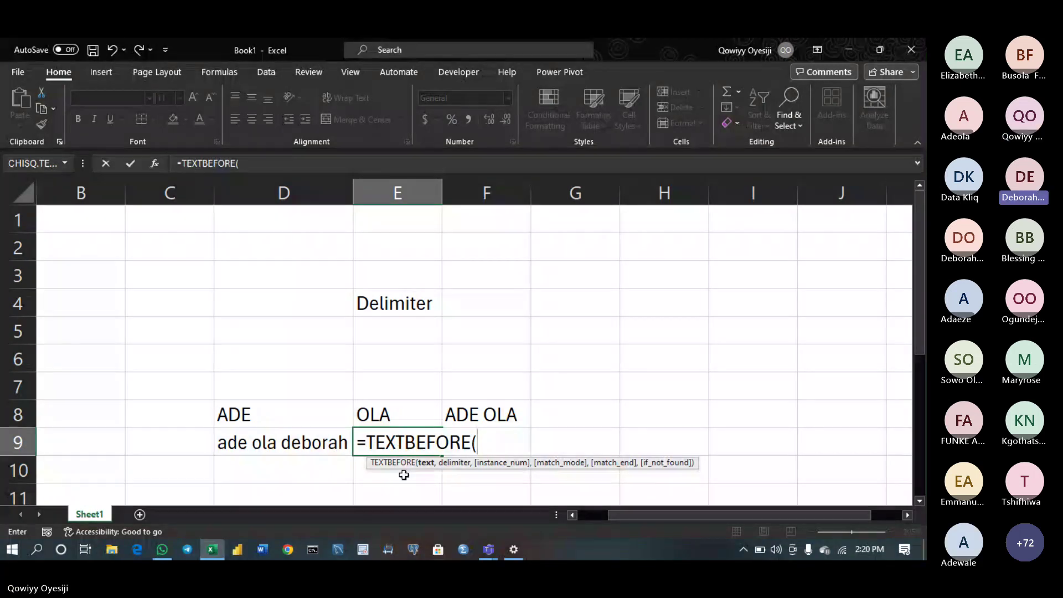
pyautogui.click(293, 445)
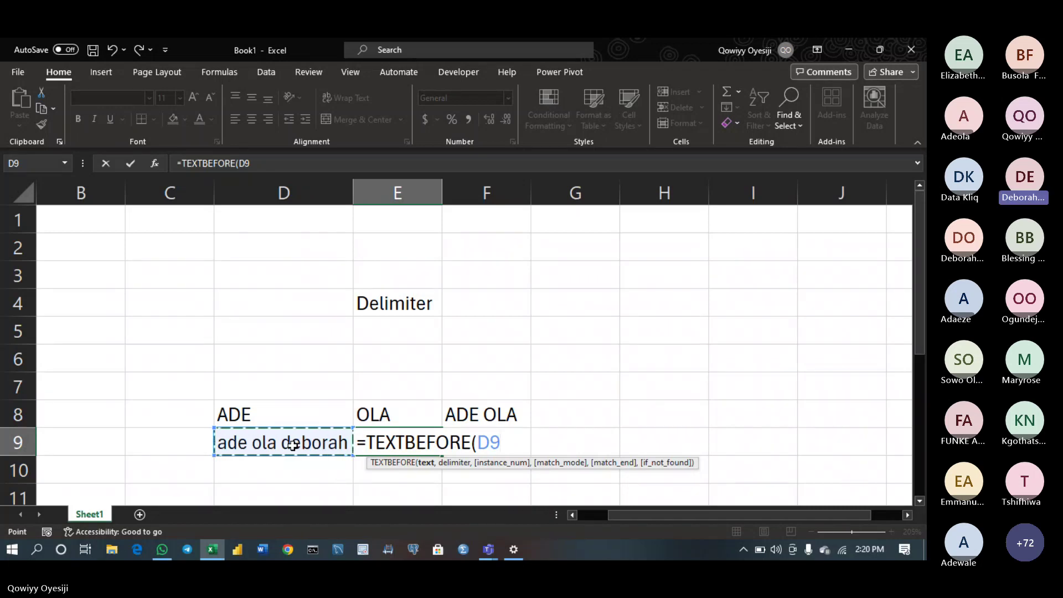
pyautogui.write(',')
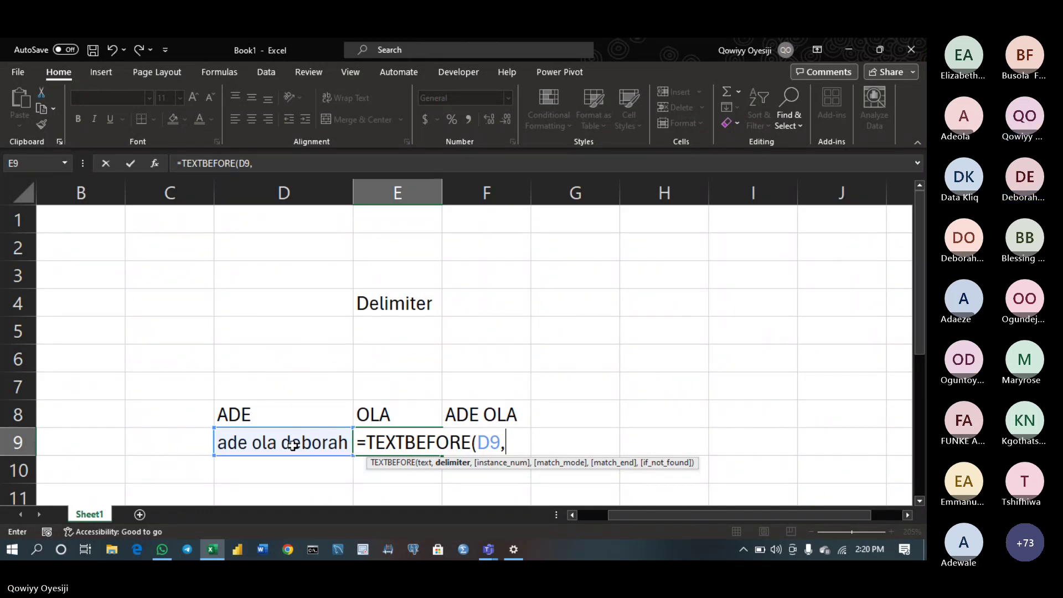
pyautogui.write('"')
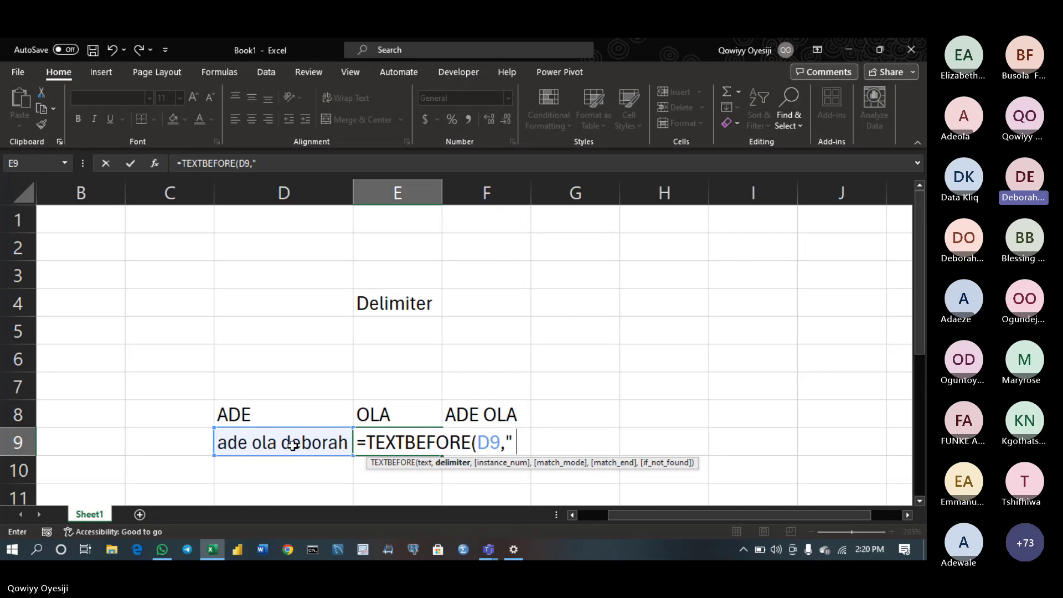
pyautogui.write('"')
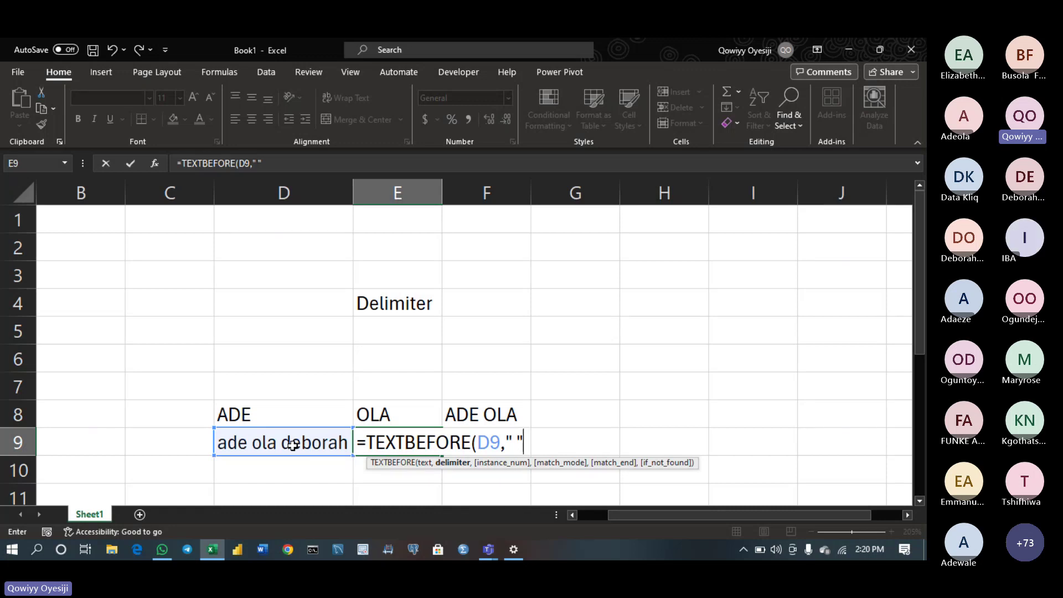
pyautogui.write(')')
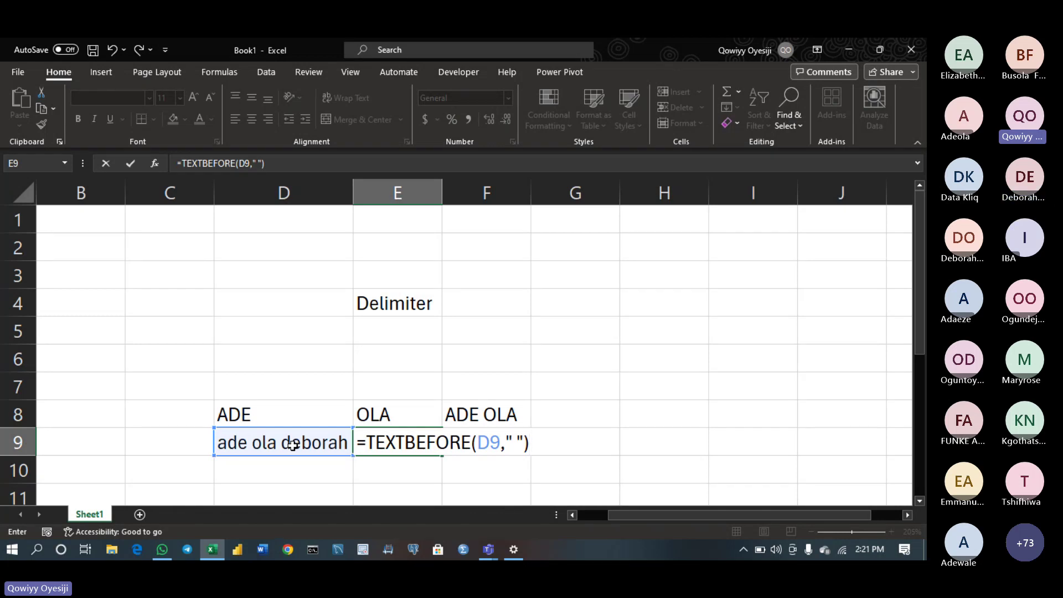
pyautogui.press('Return')
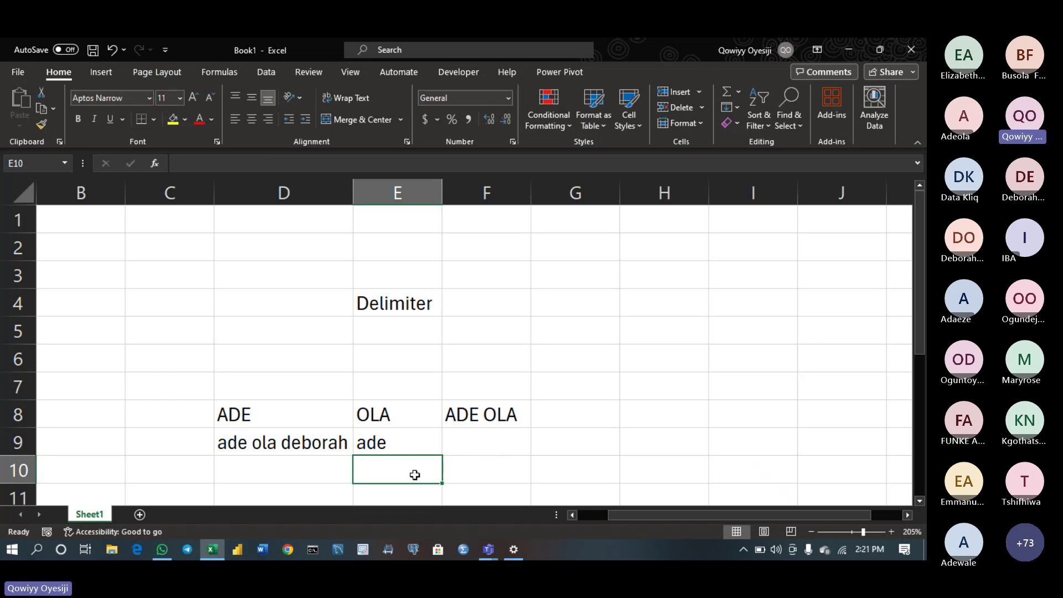
pyautogui.doubleClick(396, 437)
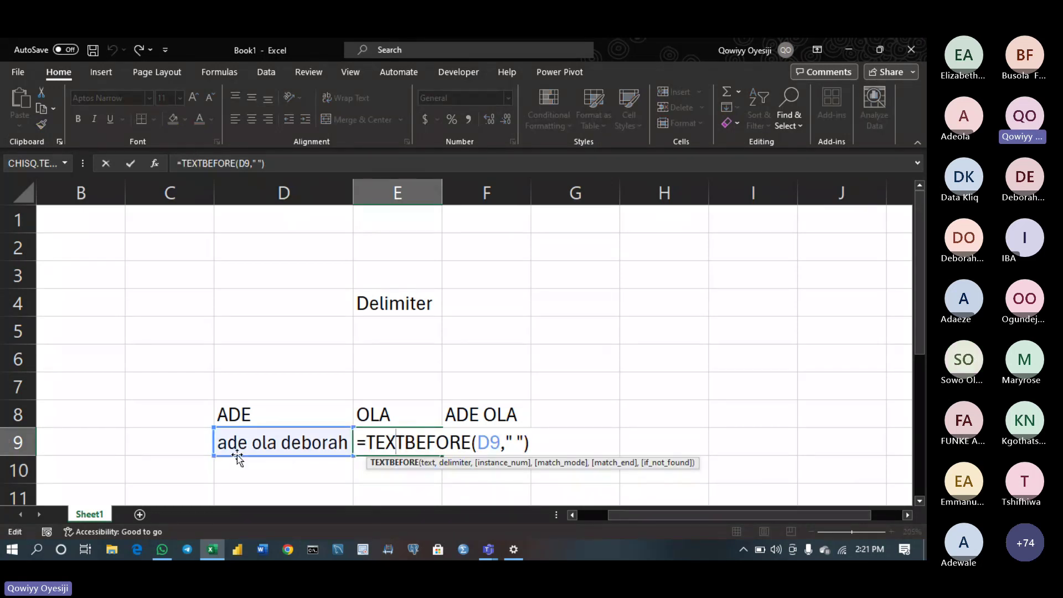
pyautogui.press('Return')
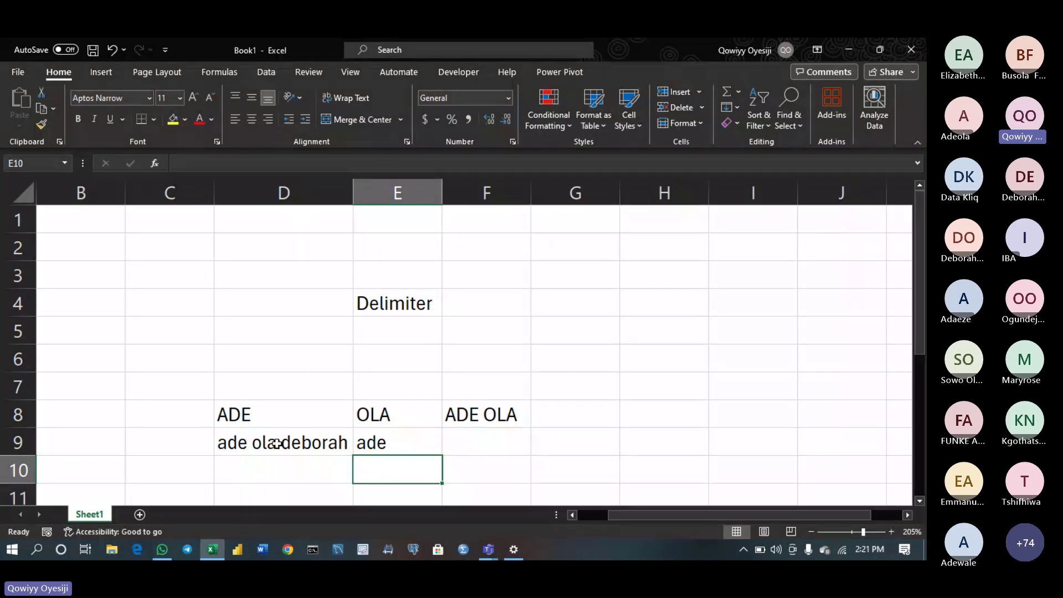
# Enter =TEXTBEFORE(D9," ",2) in F9 to extract everything before the second space in D9
pyautogui.click(481, 438)
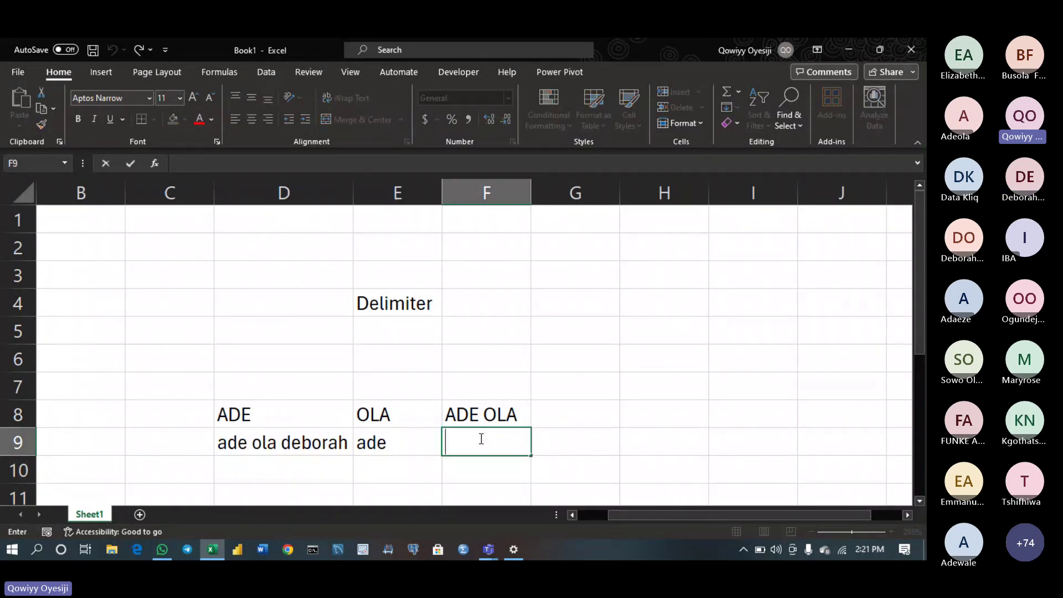
pyautogui.write('=textbef')
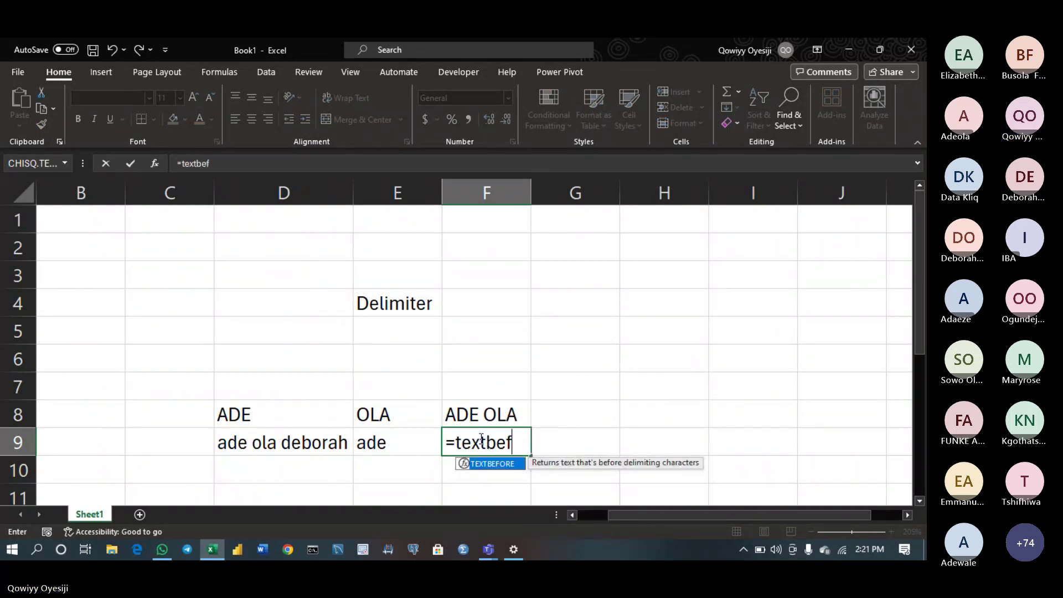
pyautogui.press('Tab')
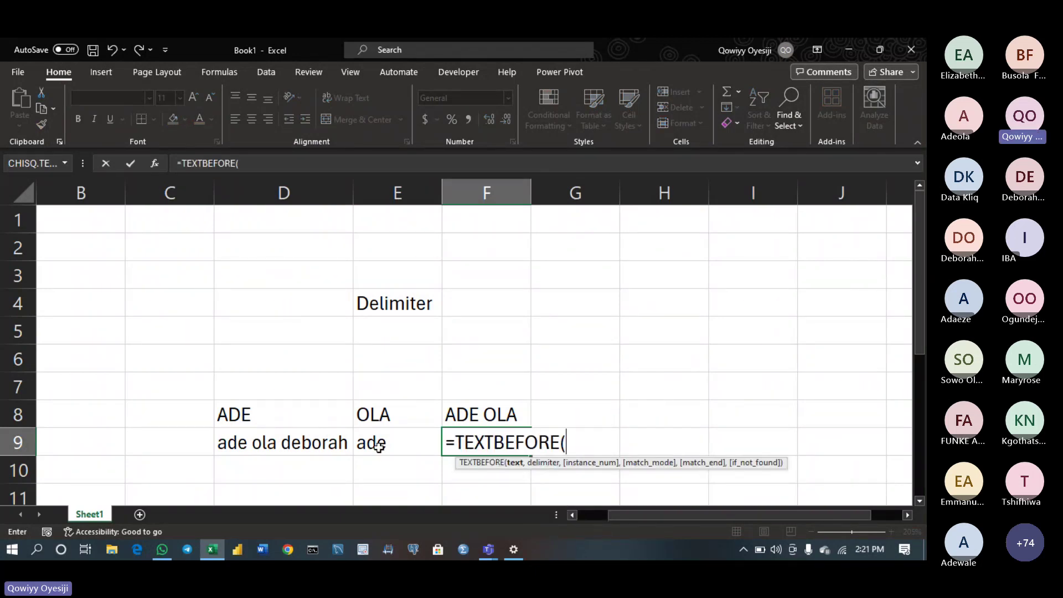
pyautogui.click(329, 441)
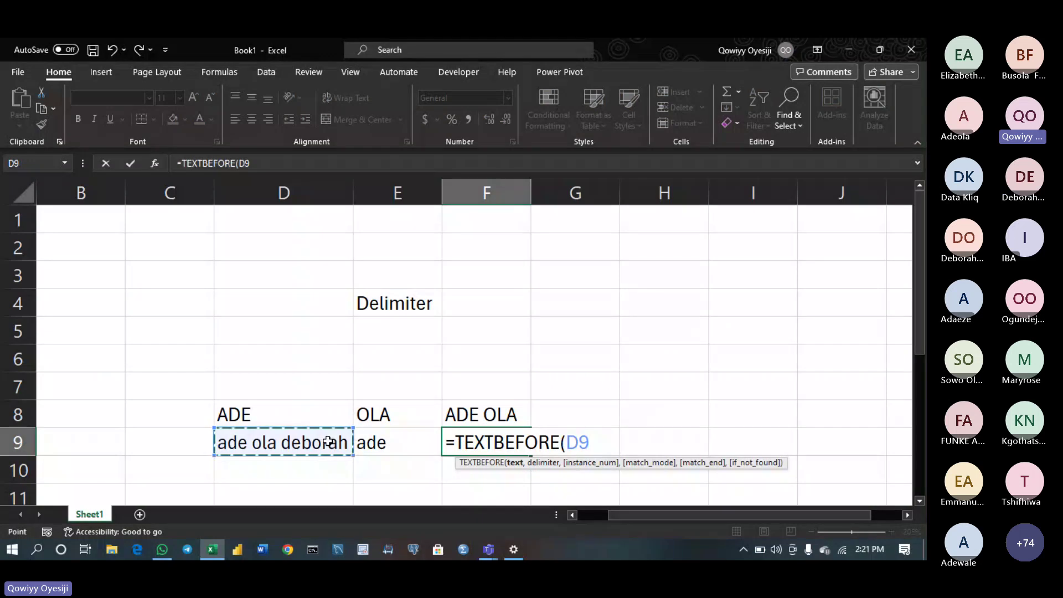
pyautogui.write(',')
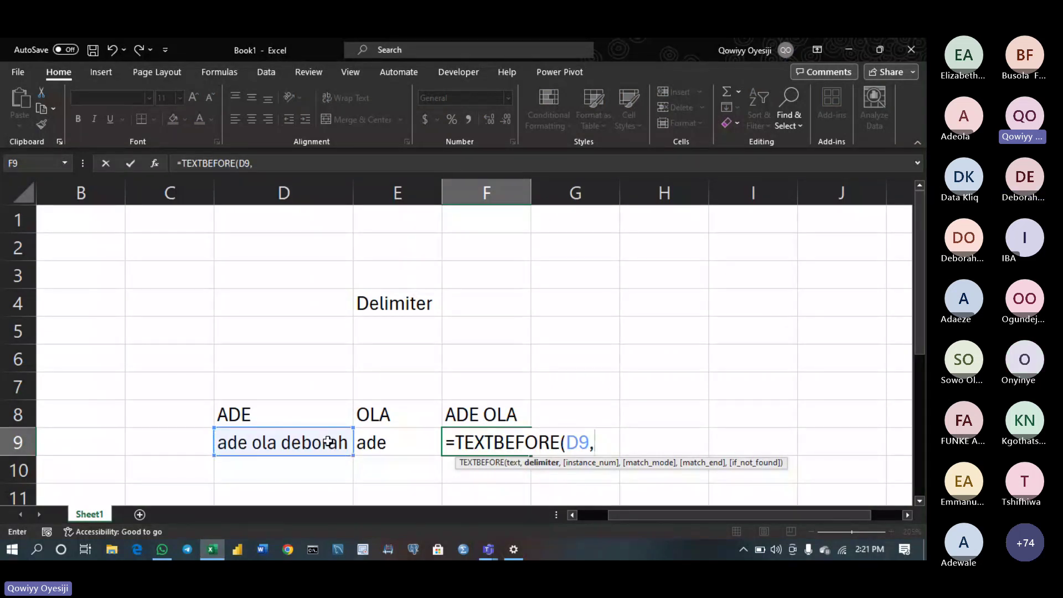
pyautogui.write('" ')
pyautogui.write(':,')
pyautogui.press('BackSpace')
pyautogui.press('BackSpace')
pyautogui.press('BackSpace')
pyautogui.write('",')
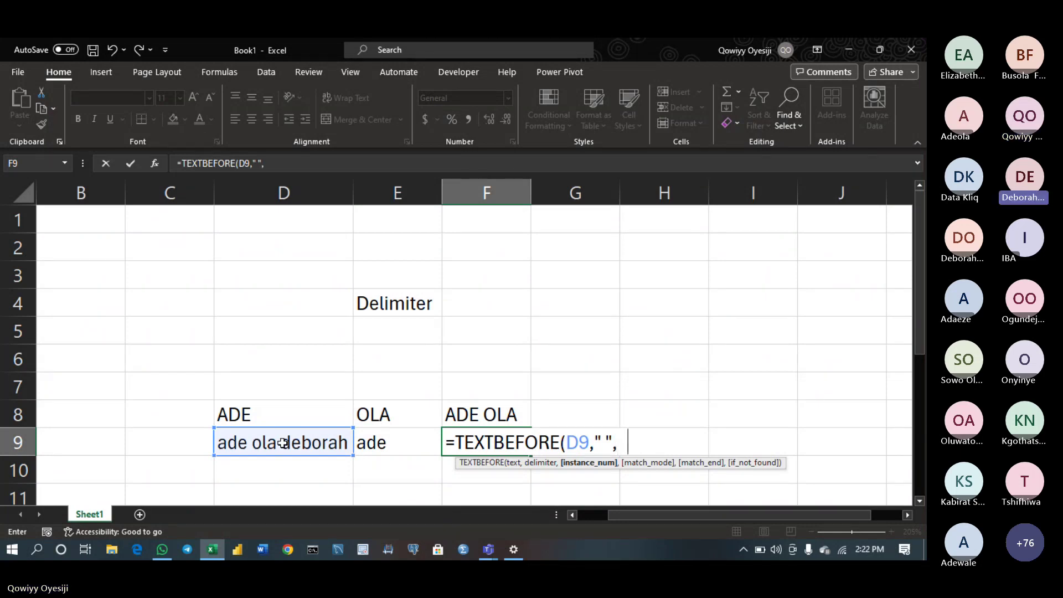
pyautogui.write('2)')
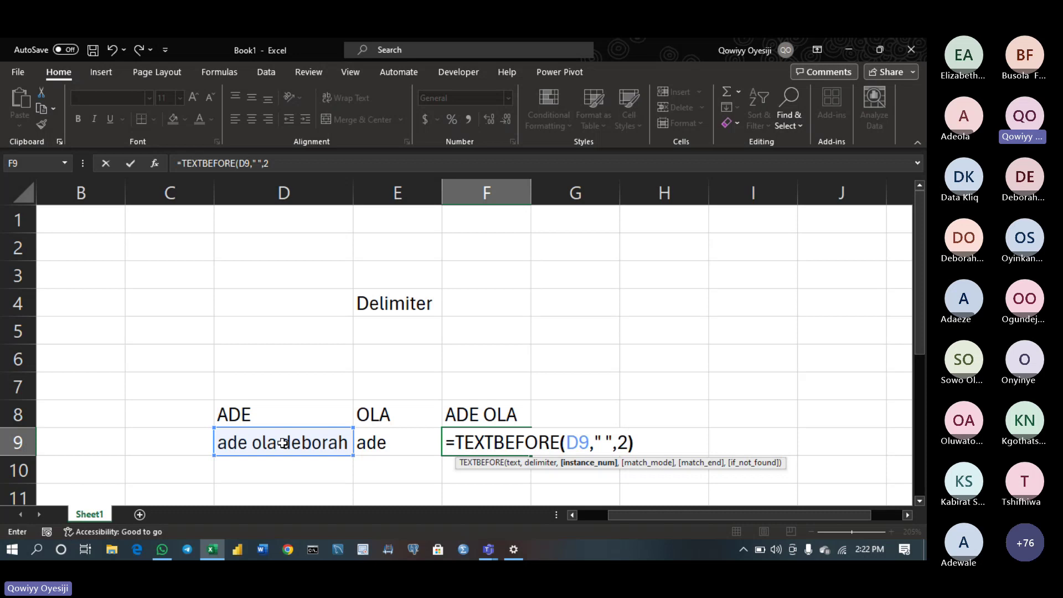
pyautogui.press('Return')
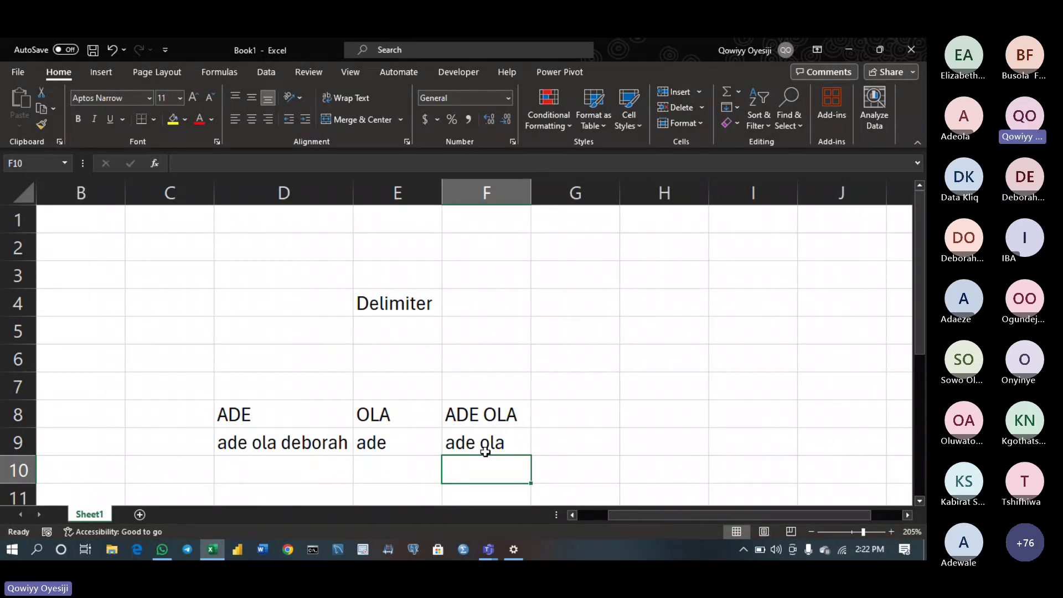
# Enter =TEXTAFTER(D9," ") in F10 to extract the text after the first space in D9
pyautogui.write('=')
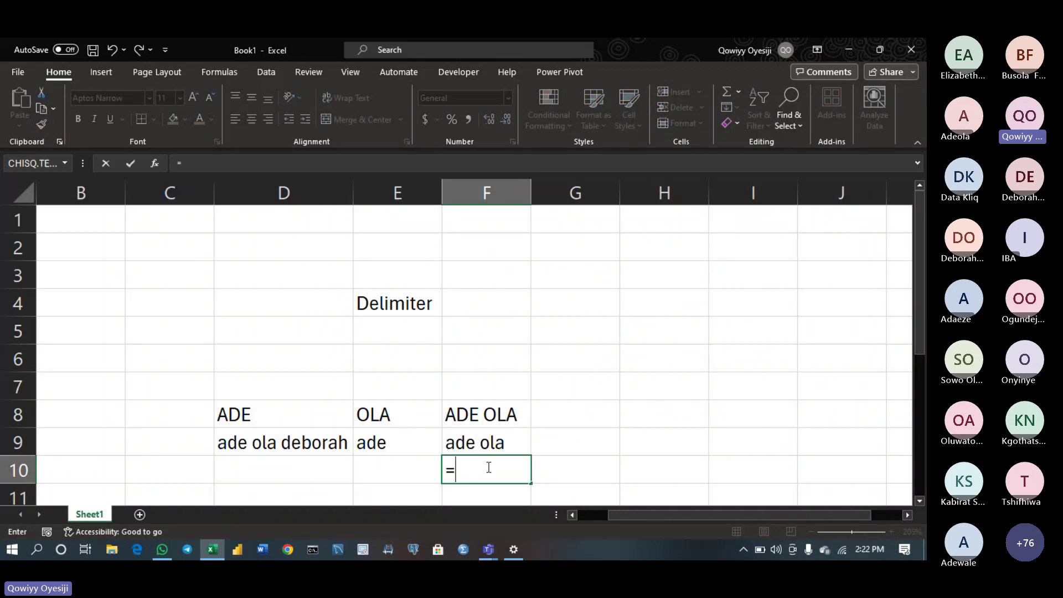
pyautogui.write('textaf')
pyautogui.press('Tab')
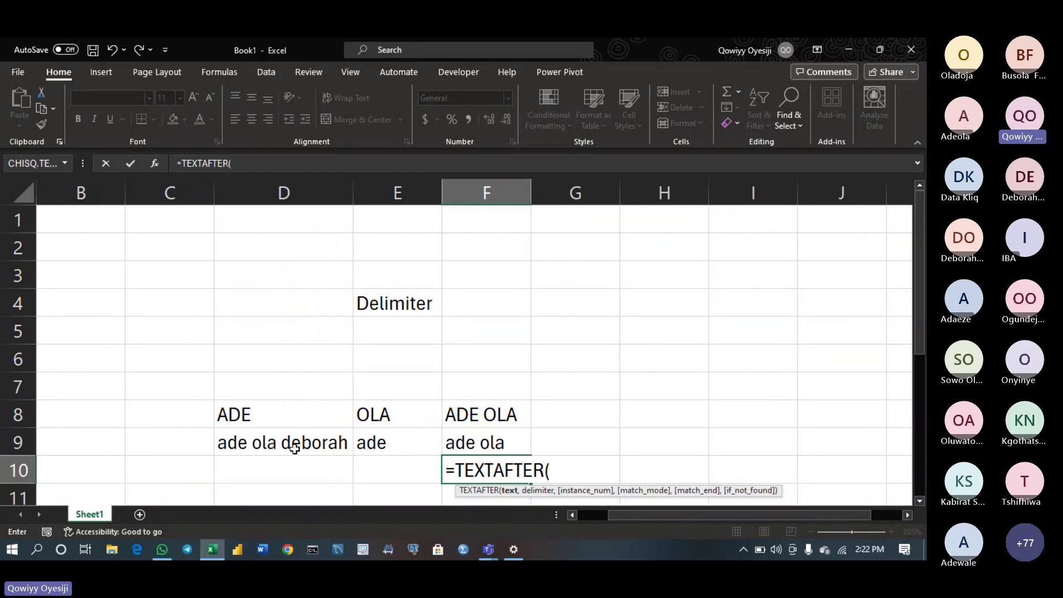
pyautogui.click(268, 445)
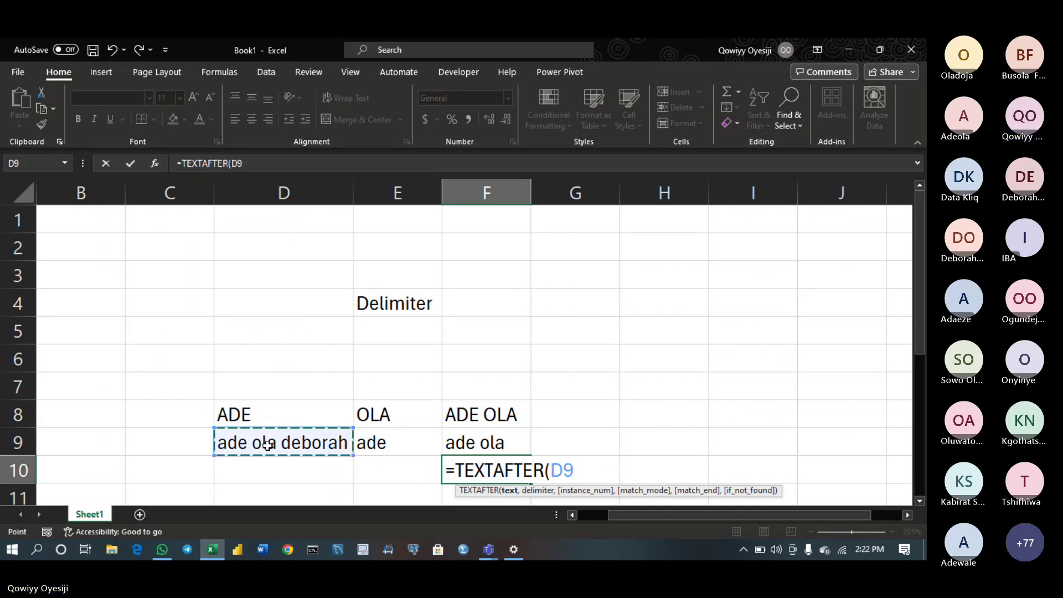
pyautogui.write('," "')
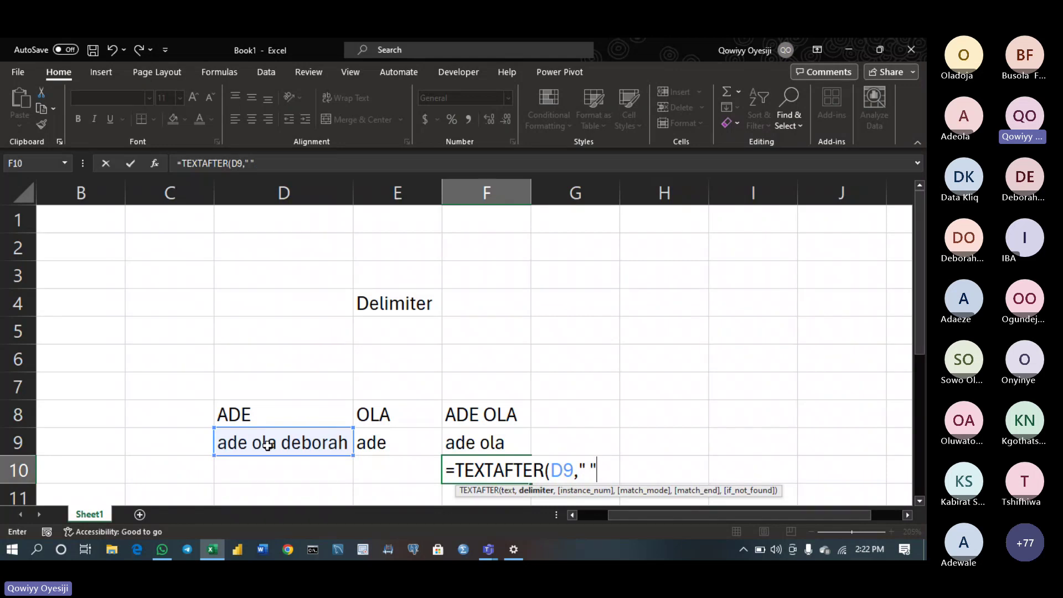
pyautogui.write(')')
pyautogui.press('Return')
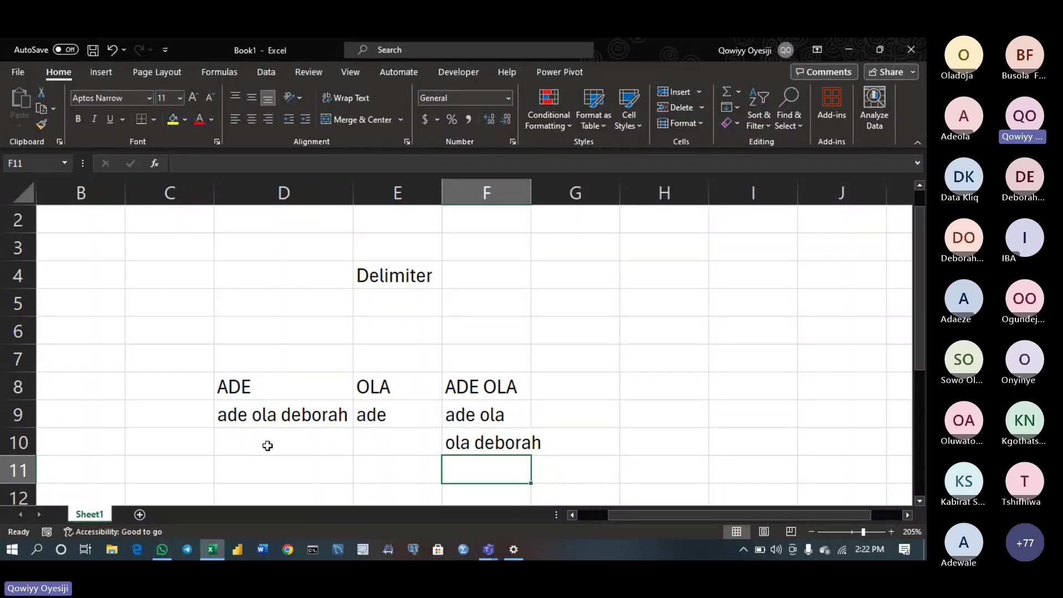
# Enter =TEXTAFTER(D9," ",2) in F11 to extract the text after the second space in D9
pyautogui.write('=t')
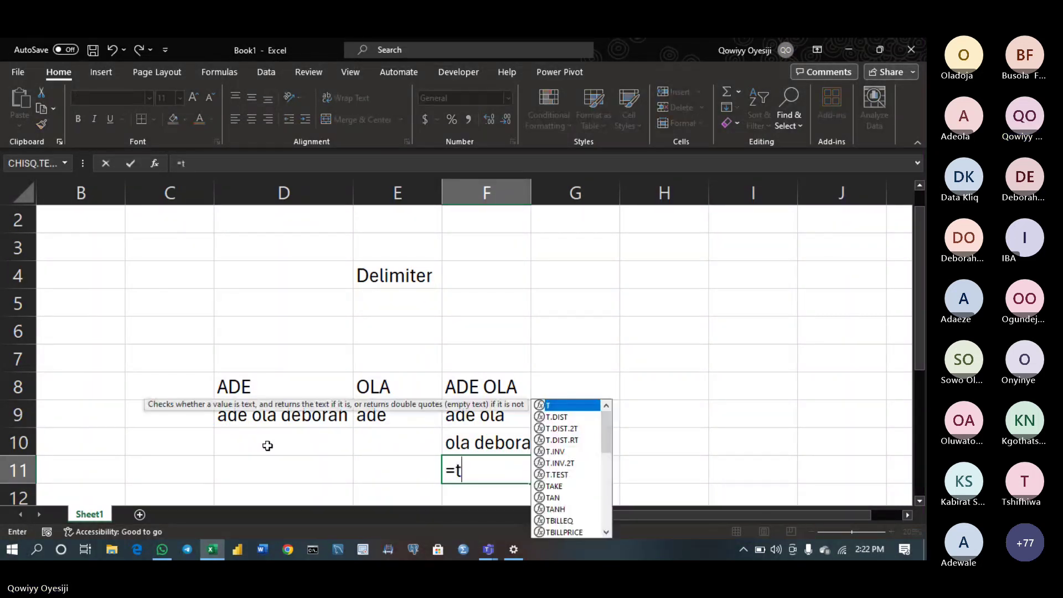
pyautogui.write('extafter')
pyautogui.press('Tab')
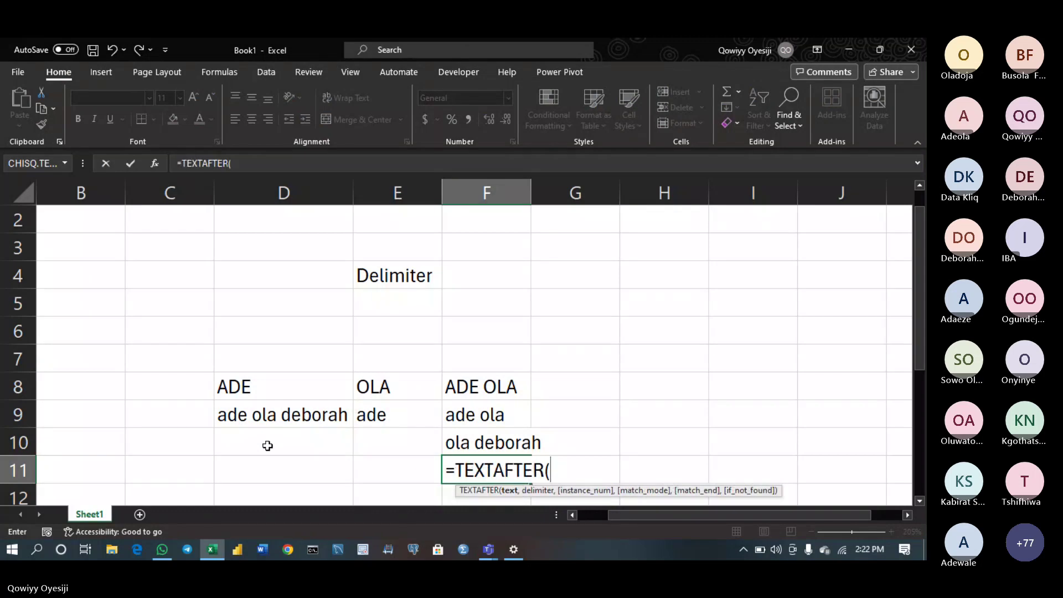
pyautogui.click(254, 415)
pyautogui.write(',')
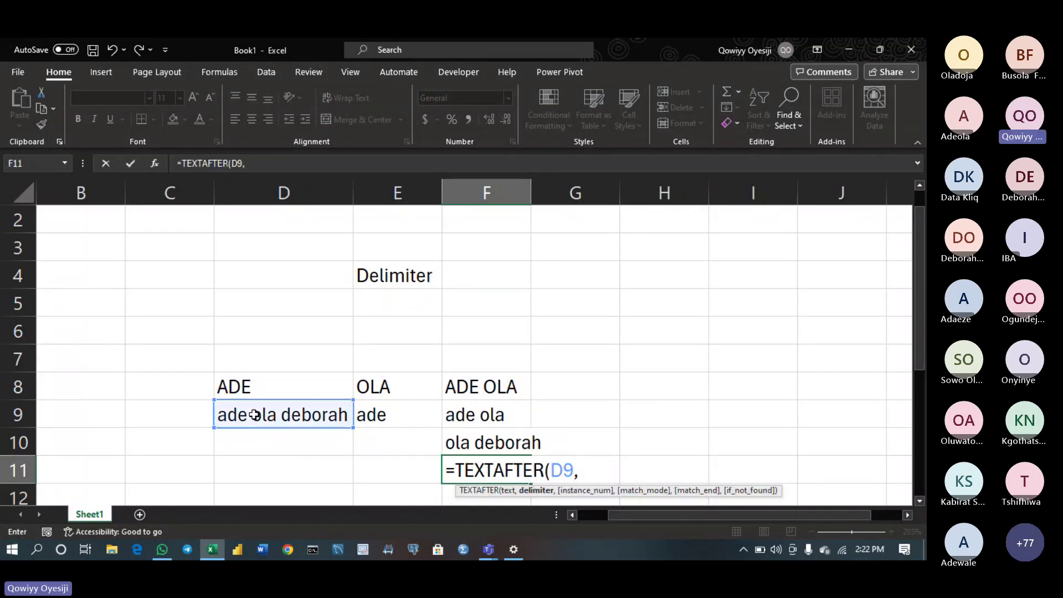
pyautogui.write('" :')
pyautogui.press('Return')
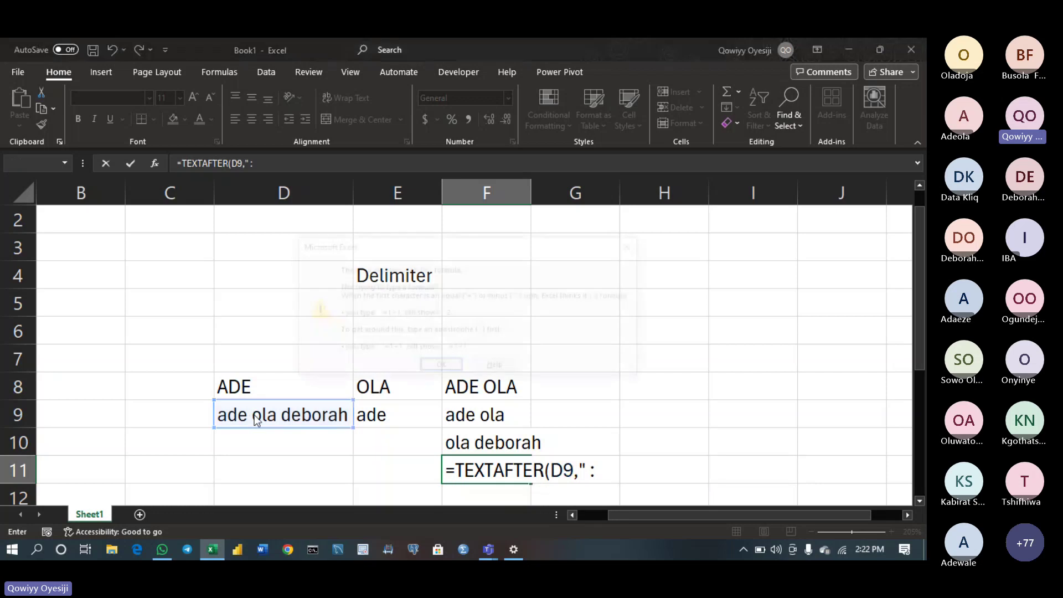
pyautogui.click(633, 245)
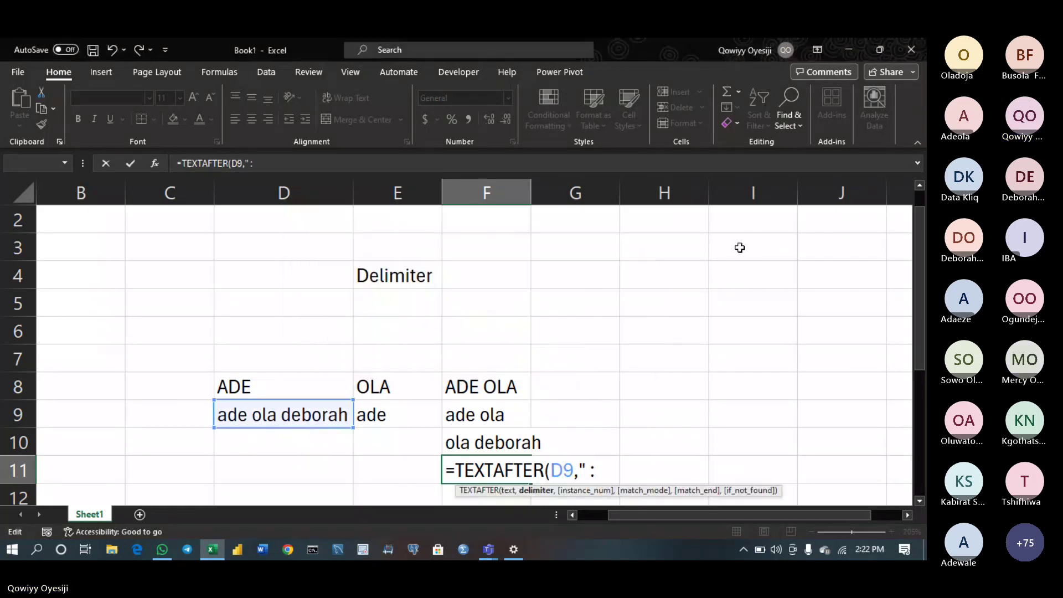
pyautogui.press('BackSpace')
pyautogui.press('BackSpace')
pyautogui.write('",')
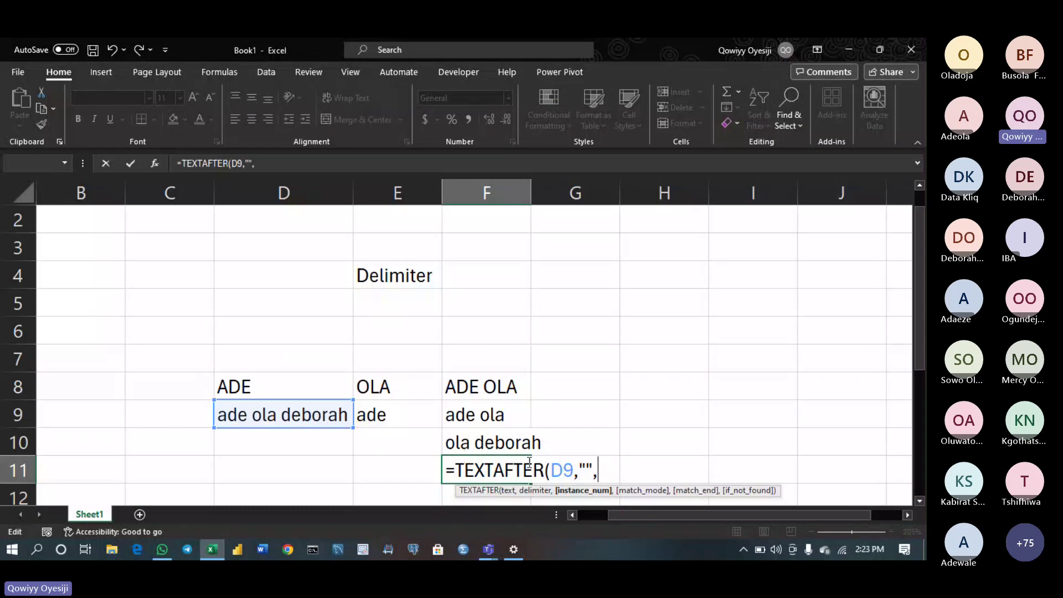
pyautogui.click(588, 471)
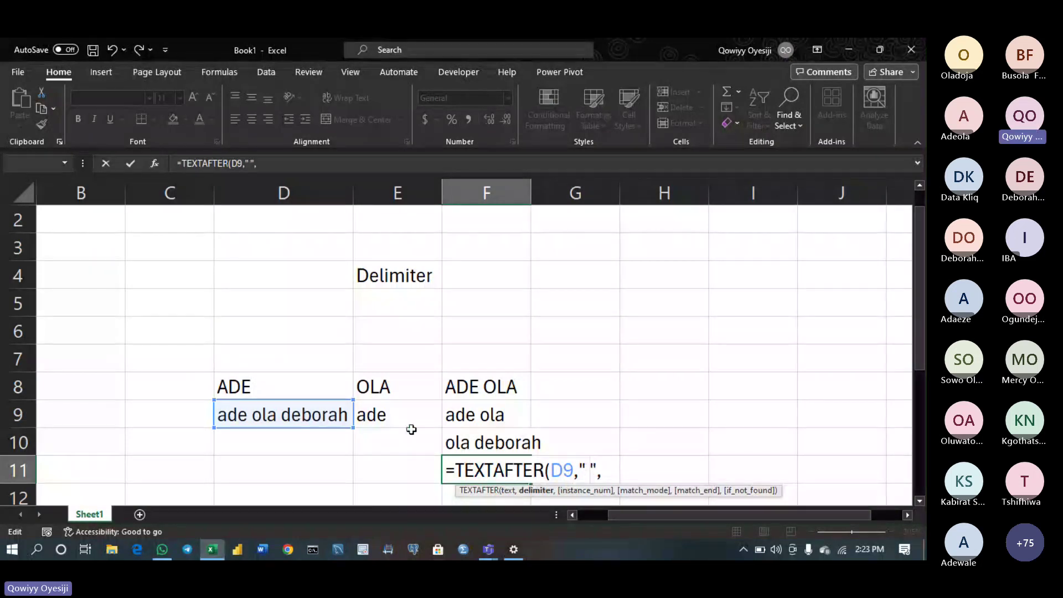
pyautogui.click(605, 471)
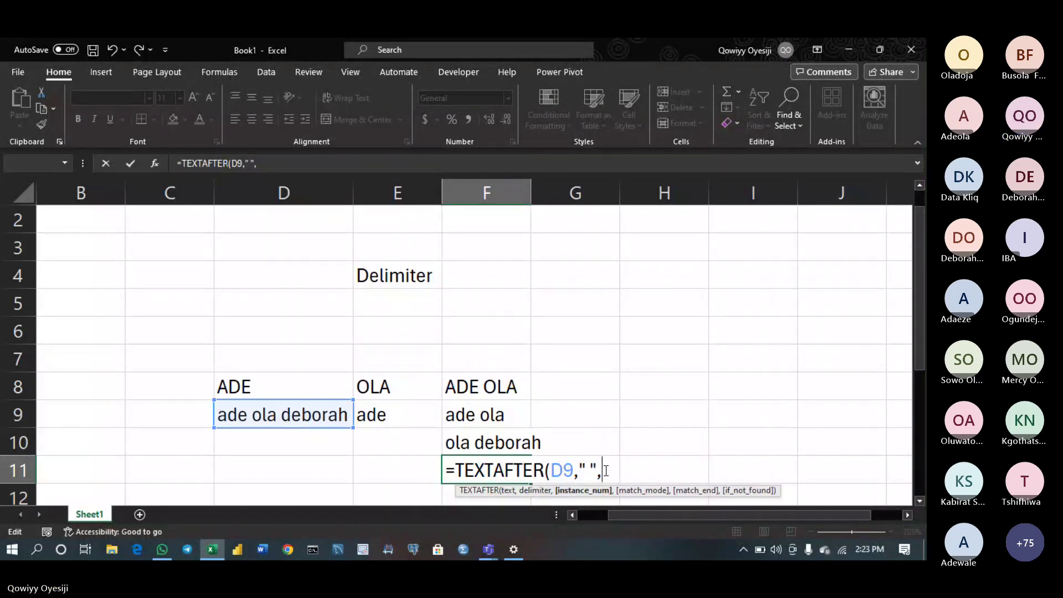
pyautogui.write('2')
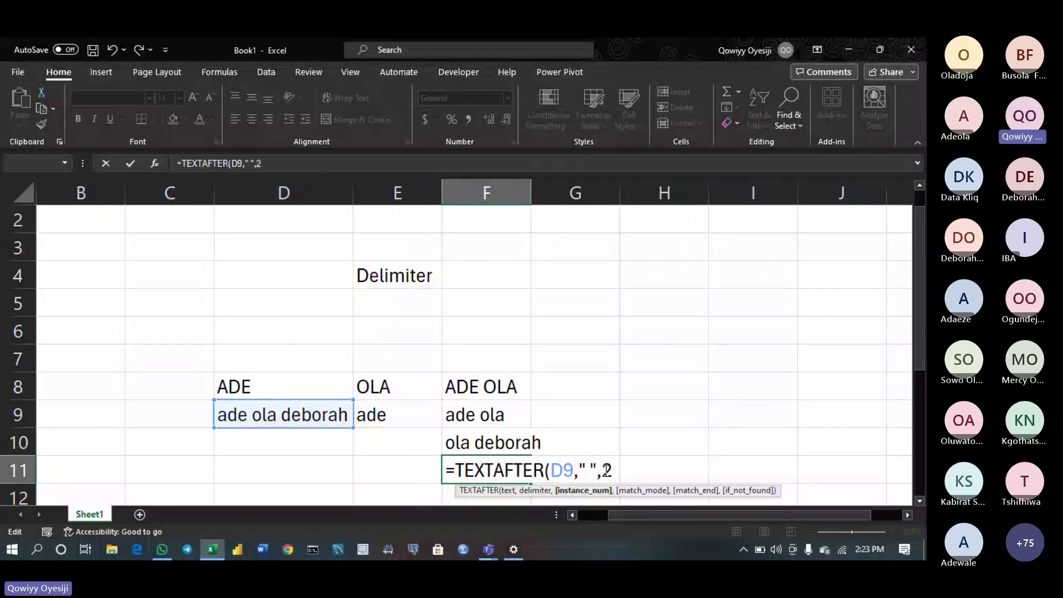
pyautogui.write(')')
pyautogui.press('Return')
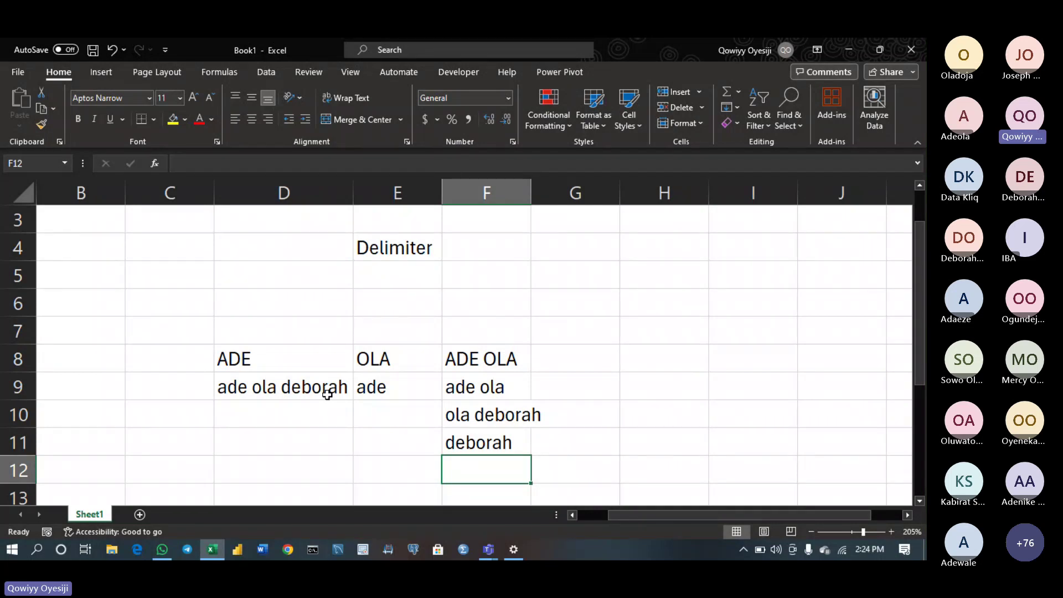
# Check the chat of the bootcamp meeting in Microsoft Teams, and return to the Book1 workbook in Excel
pyautogui.click(489, 550)
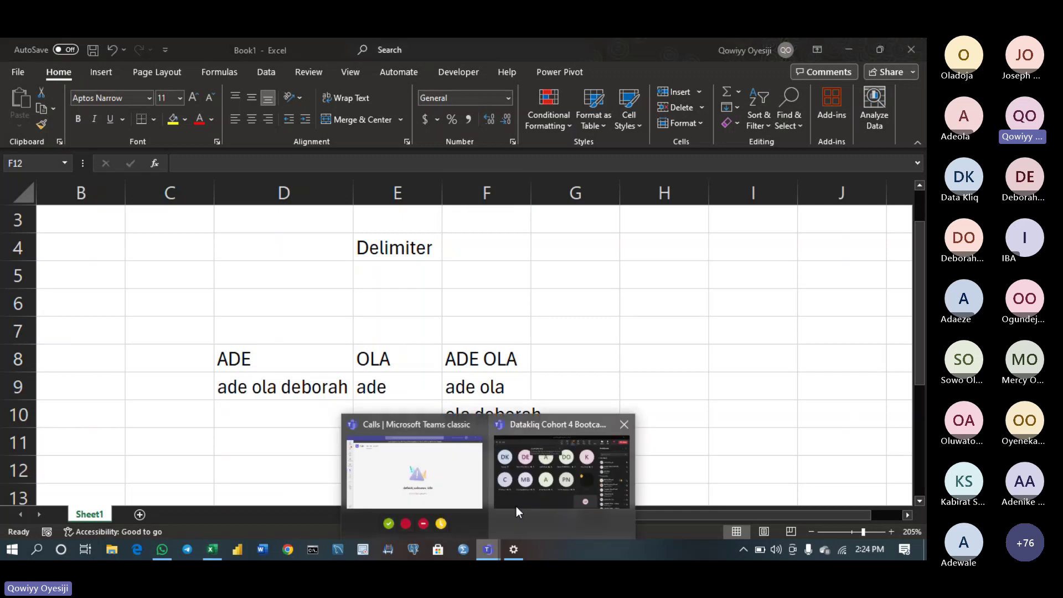
pyautogui.click(529, 490)
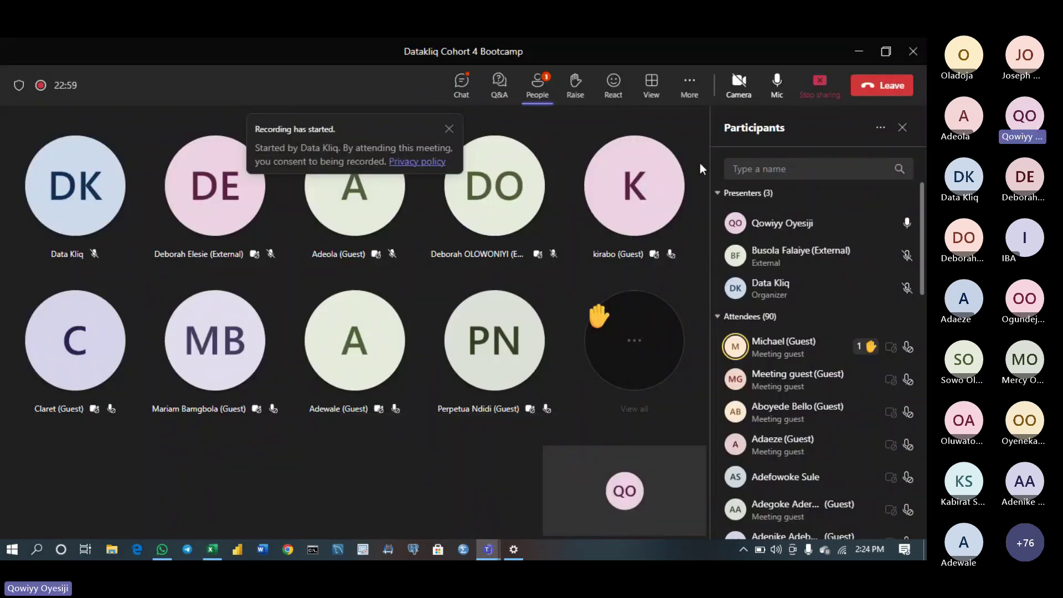
pyautogui.click(457, 92)
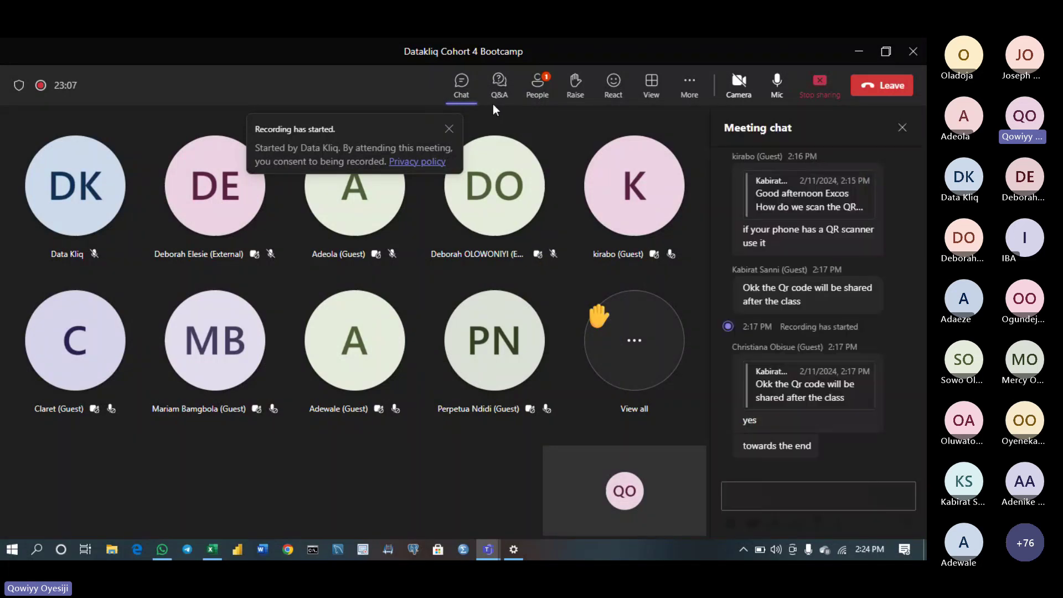
pyautogui.click(531, 177)
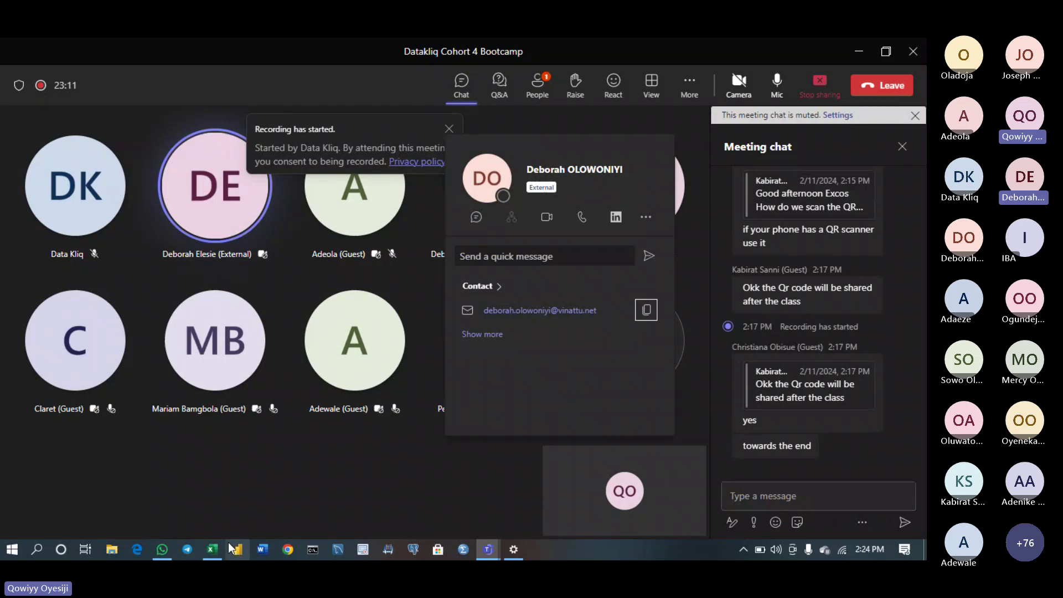
pyautogui.click(212, 548)
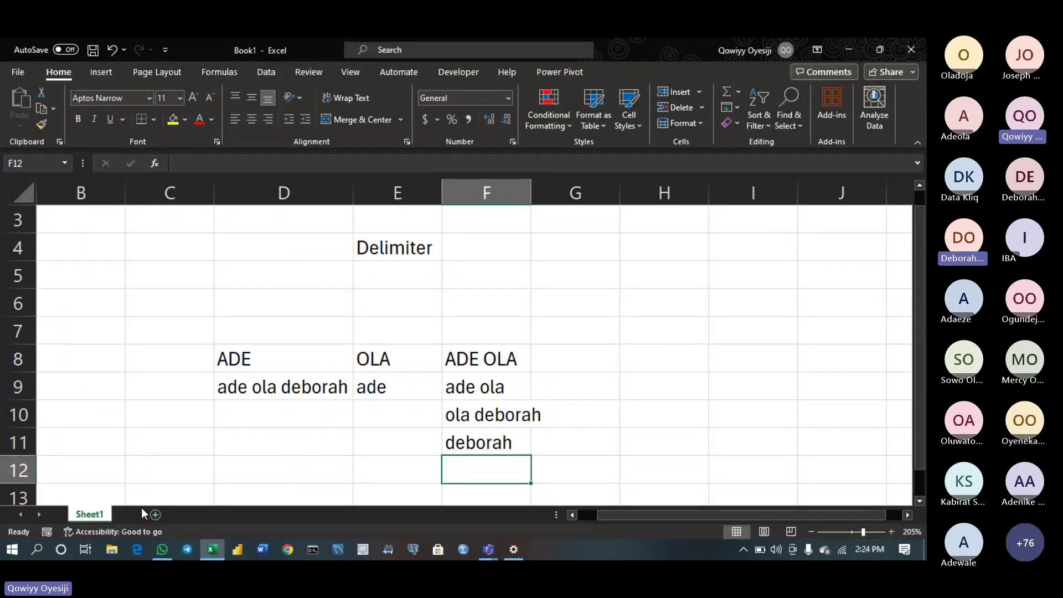
# Add a new worksheet and list the function names edate, emonth and workday in D2:D4
pyautogui.click(140, 511)
pyautogui.scroll(6, 187, 325)
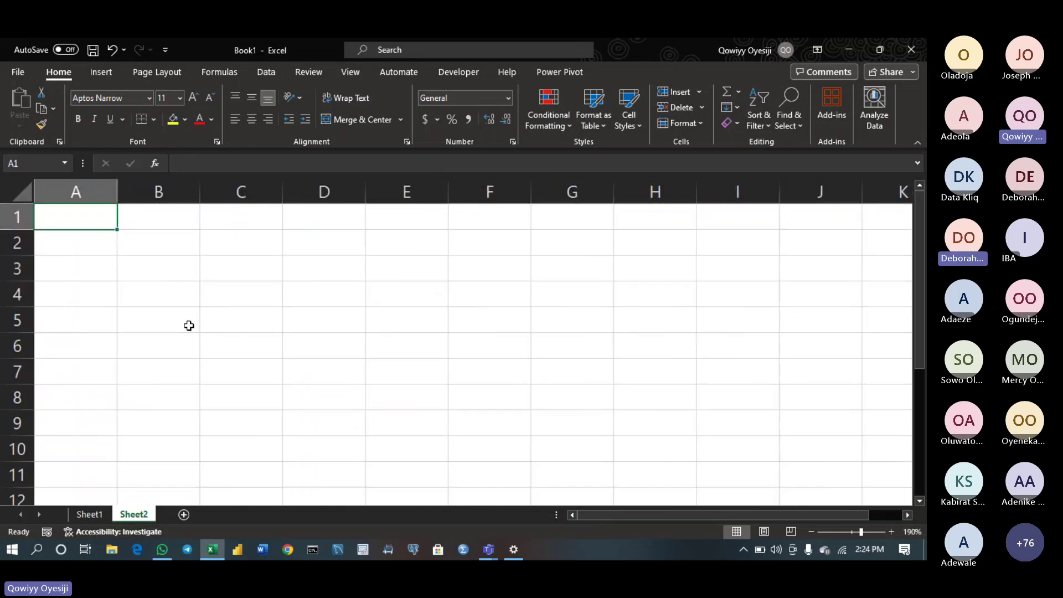
pyautogui.click(314, 252)
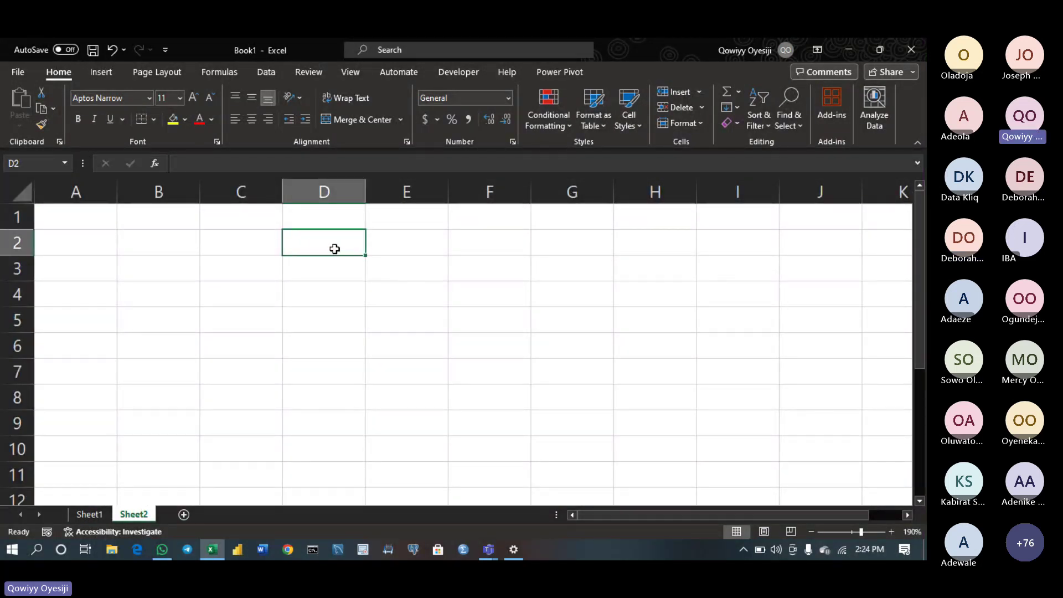
pyautogui.write('edate')
pyautogui.press('Return')
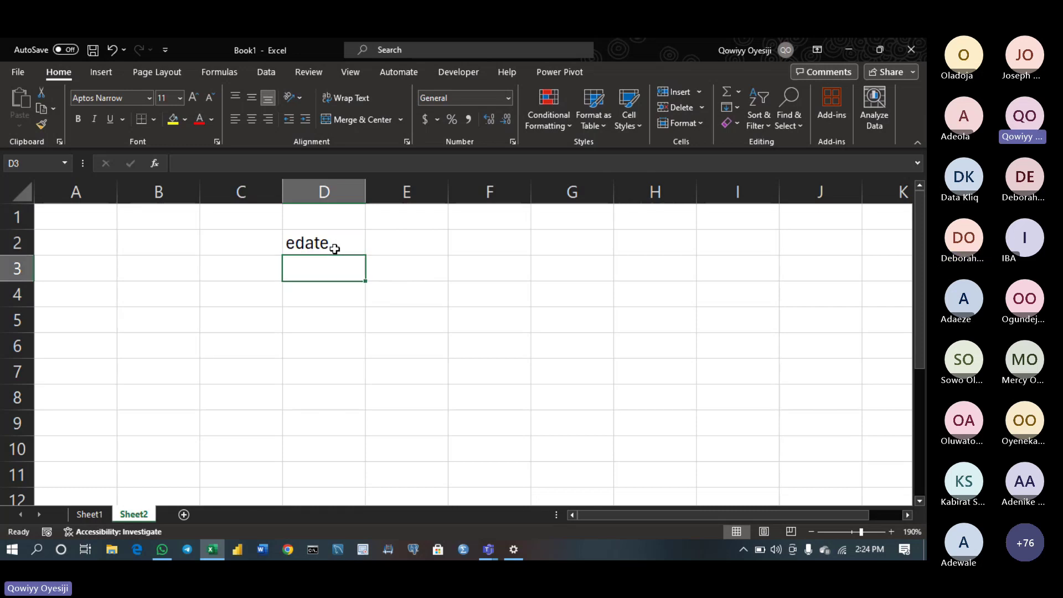
pyautogui.write('emonth')
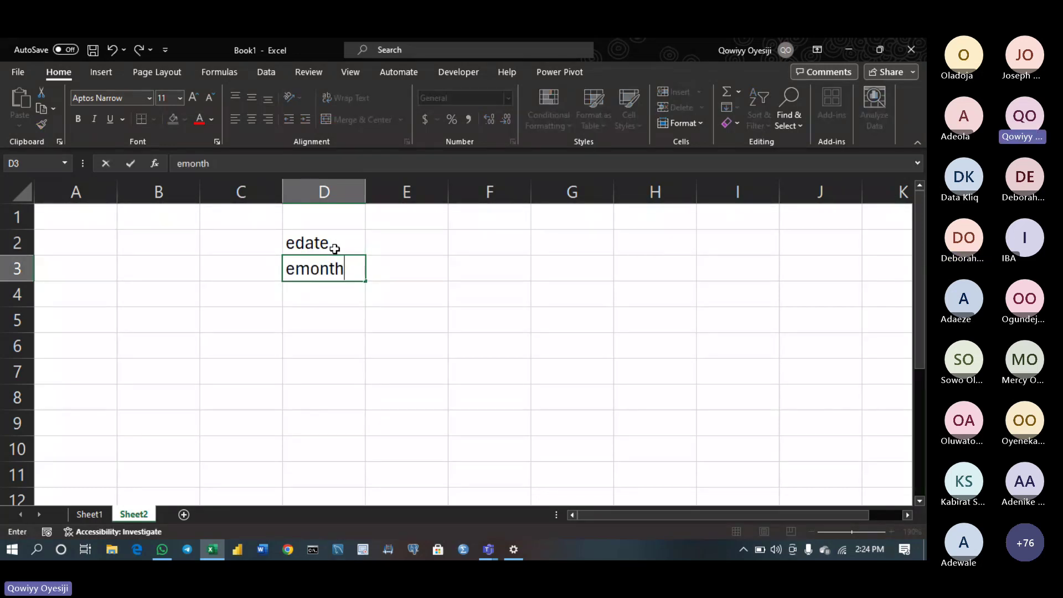
pyautogui.press('Return')
pyautogui.write('workday')
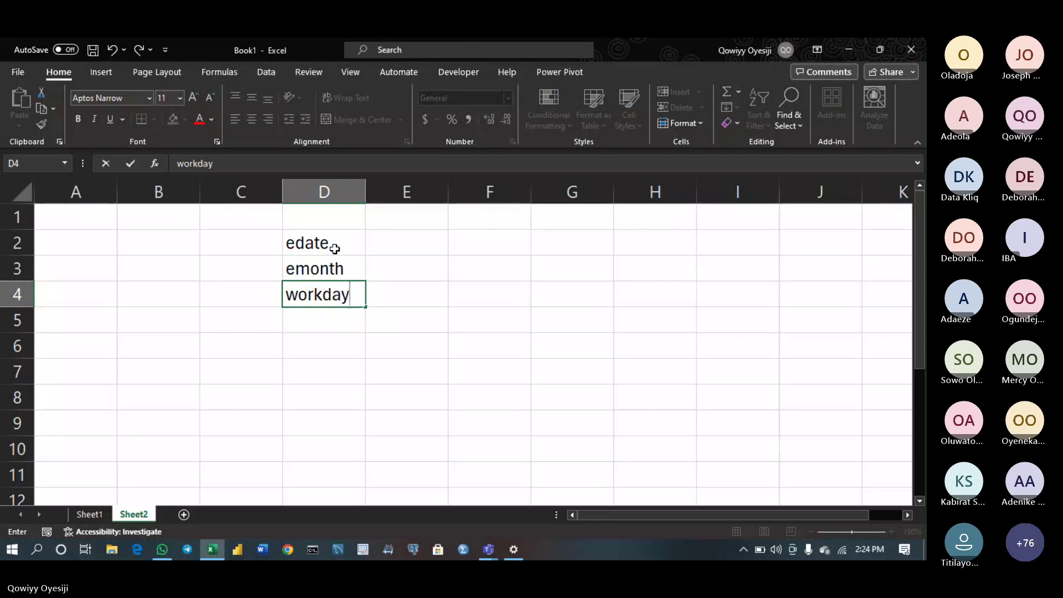
pyautogui.press('Return')
# Enter networkday in D5, below the other listed function names
pyautogui.write('word')
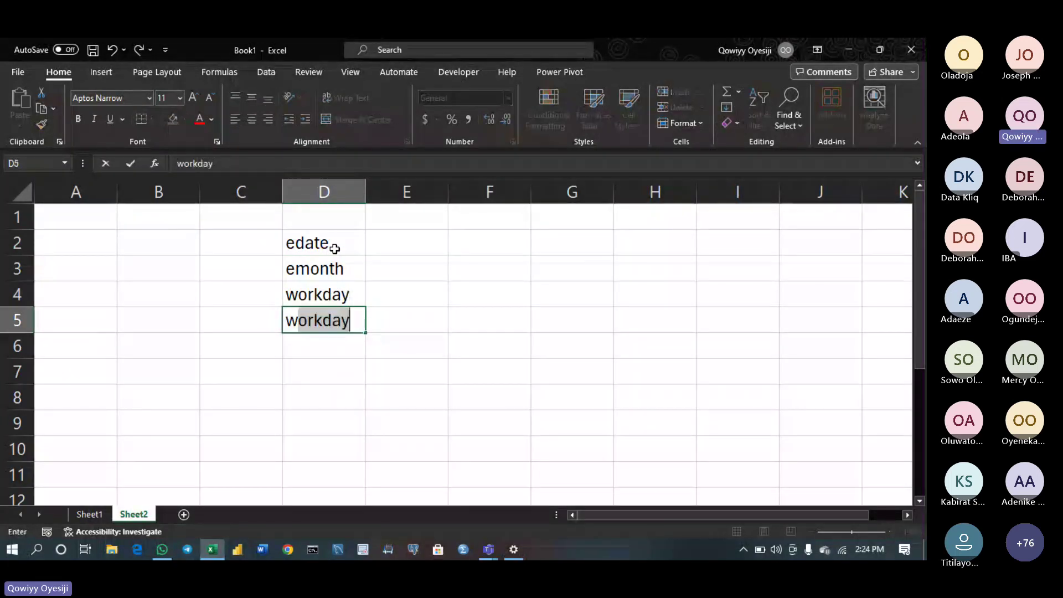
pyautogui.press('BackSpace')
pyautogui.press('BackSpace')
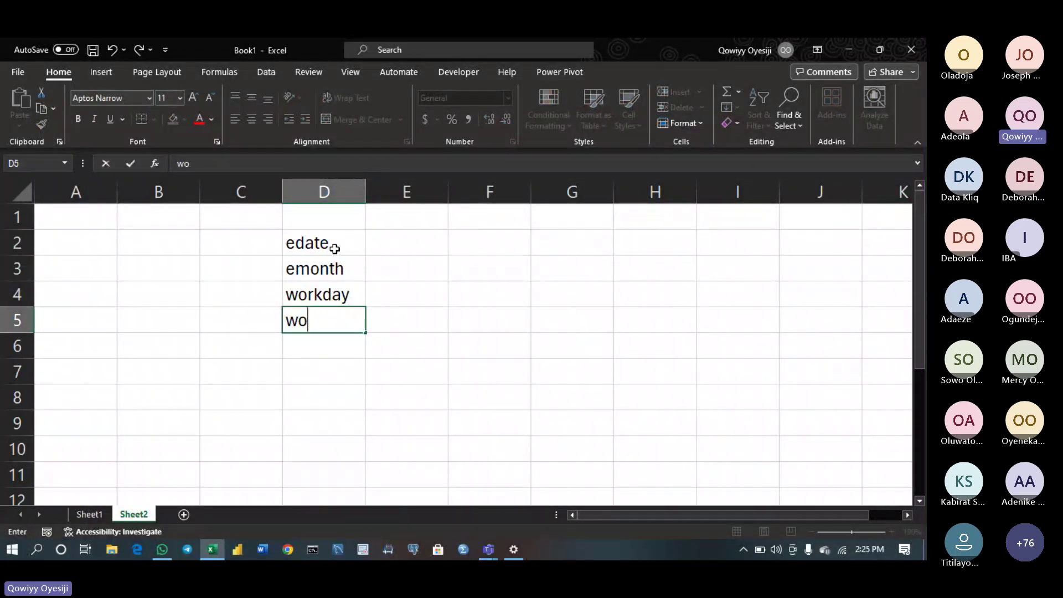
pyautogui.write('r')
pyautogui.press('BackSpace')
pyautogui.press('BackSpace')
pyautogui.press('BackSpace')
pyautogui.press('BackSpace')
pyautogui.write('networkd')
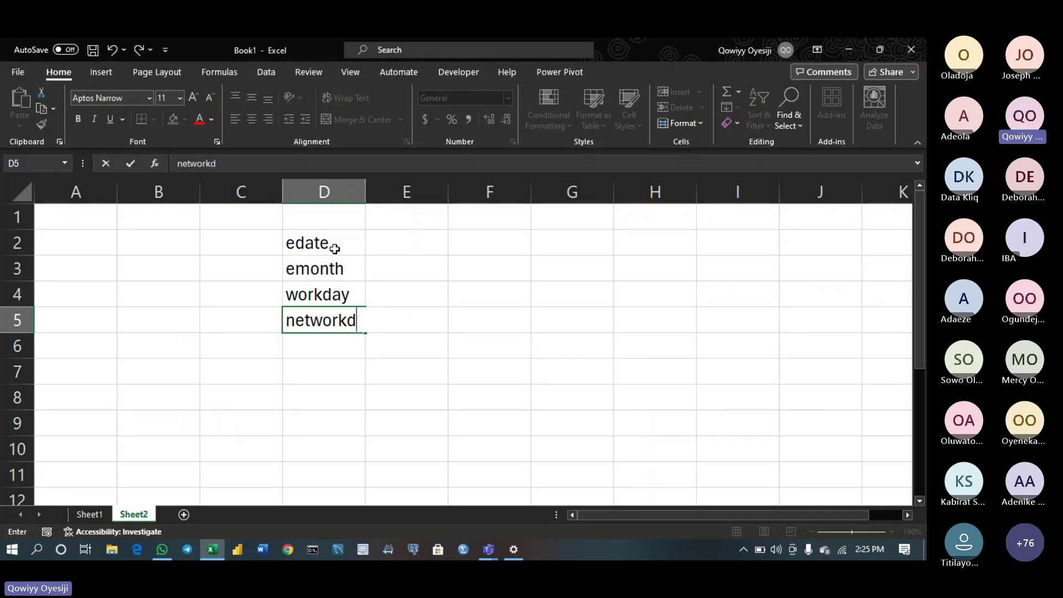
pyautogui.write('ay')
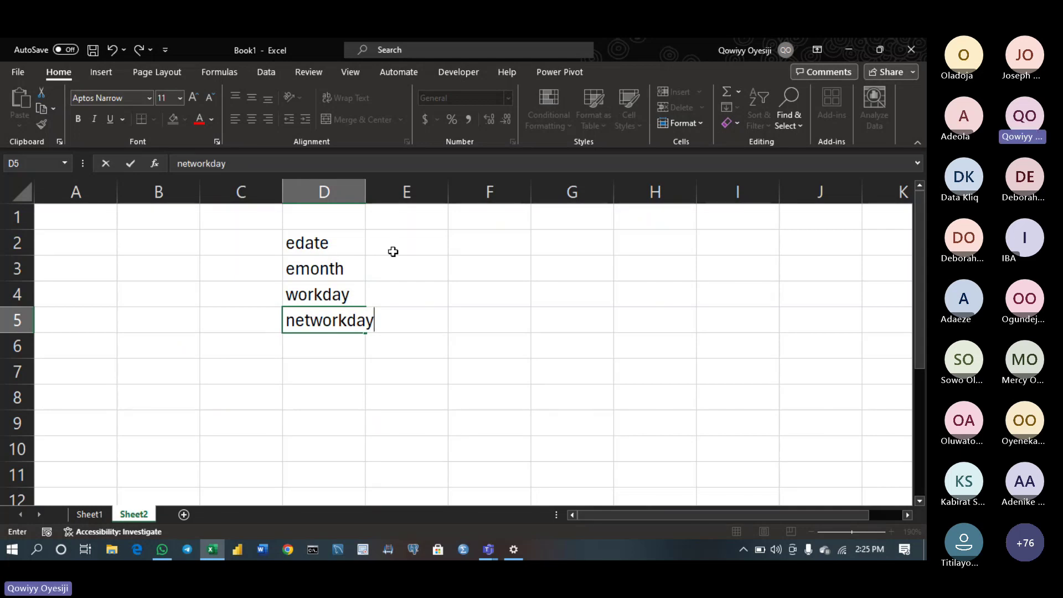
pyautogui.click(434, 295)
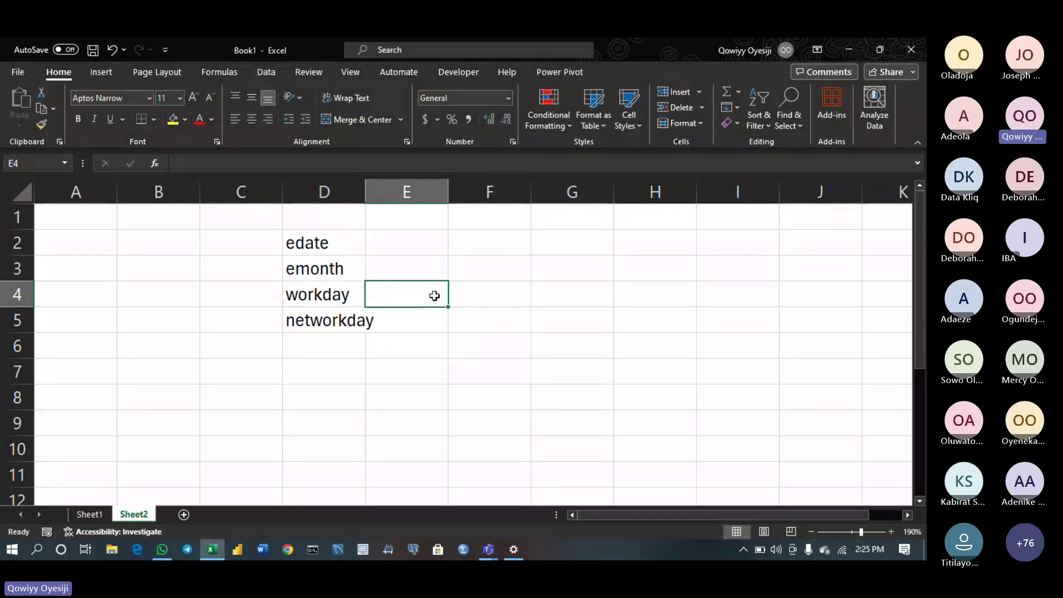
# Enter workday int'l in E4, beside the workday entry, correcting the misspelled first attempt
pyautogui.doubleClick(435, 296)
pyautogui.write('workkdya')
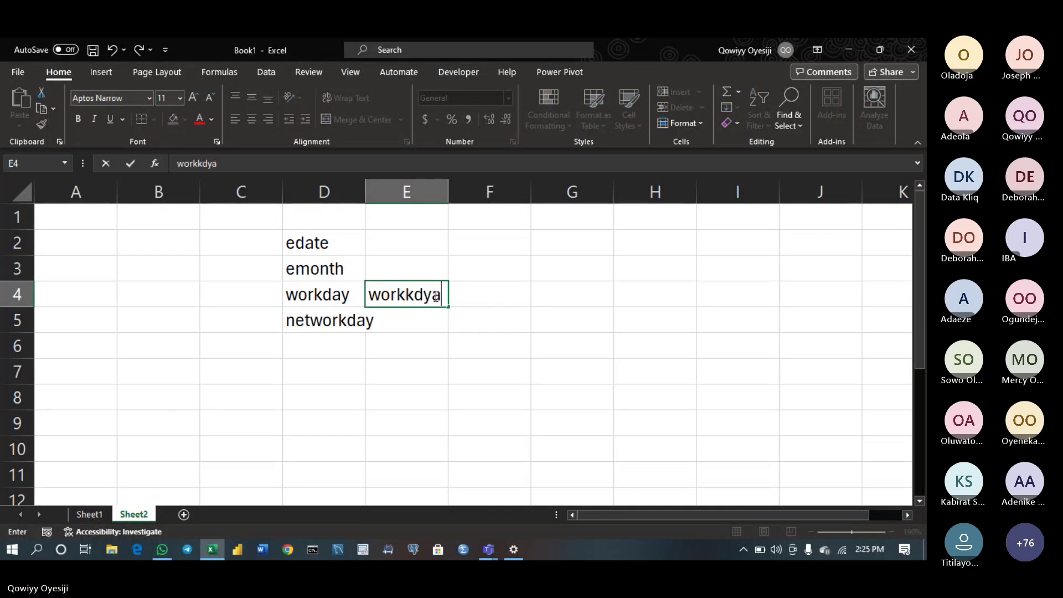
pyautogui.press('Return')
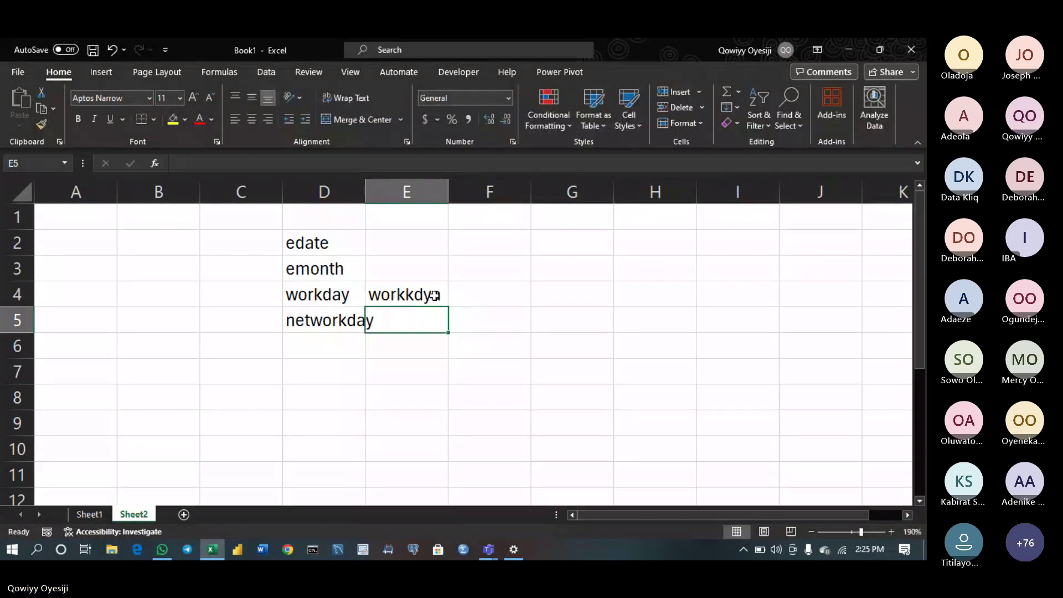
pyautogui.click(444, 297)
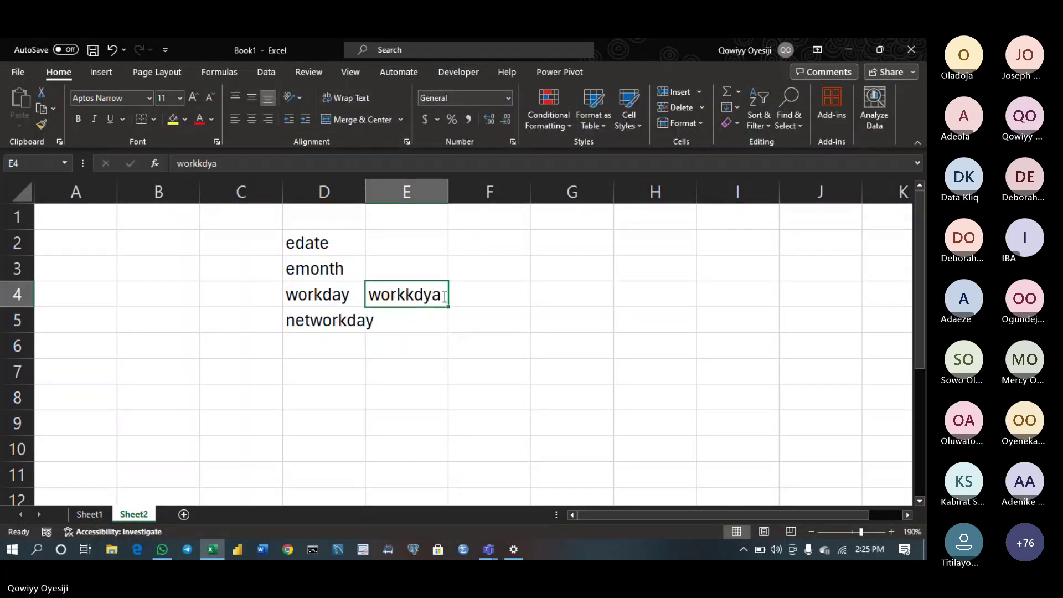
pyautogui.doubleClick(445, 296)
pyautogui.press('BackSpace')
pyautogui.press('BackSpace')
pyautogui.press('BackSpace')
pyautogui.press('BackSpace')
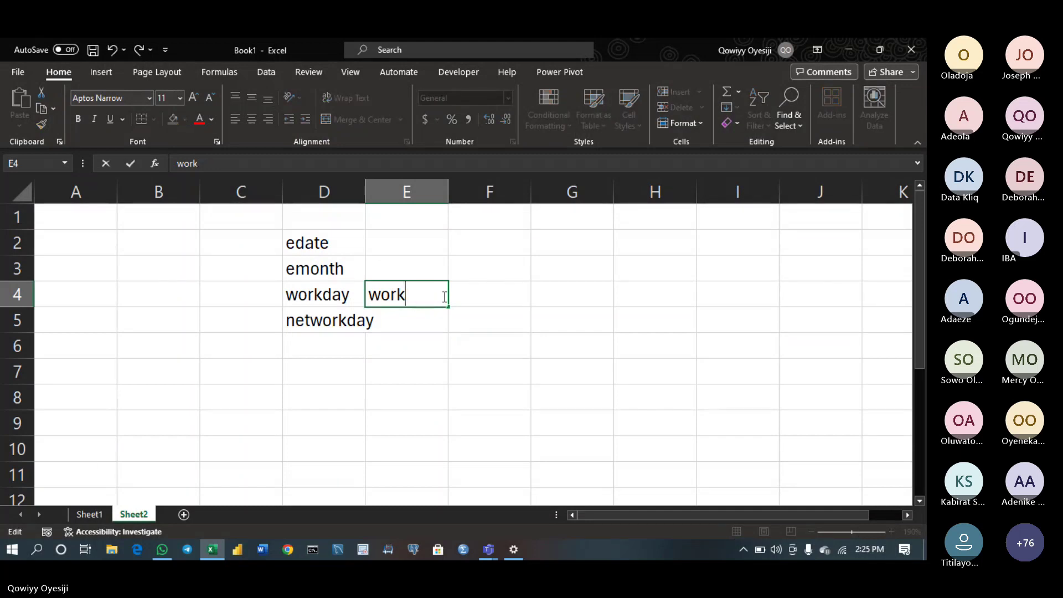
pyautogui.write('day  int')
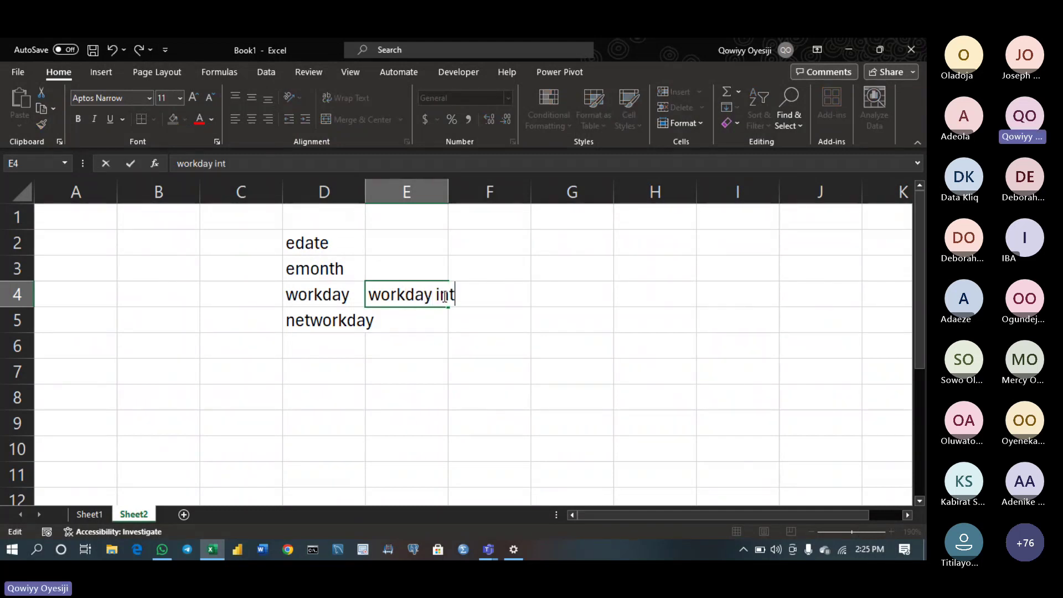
pyautogui.write("'l")
pyautogui.press('Return')
# Enter networkday int'l in E5, beside the networkday entry
pyautogui.write('networl')
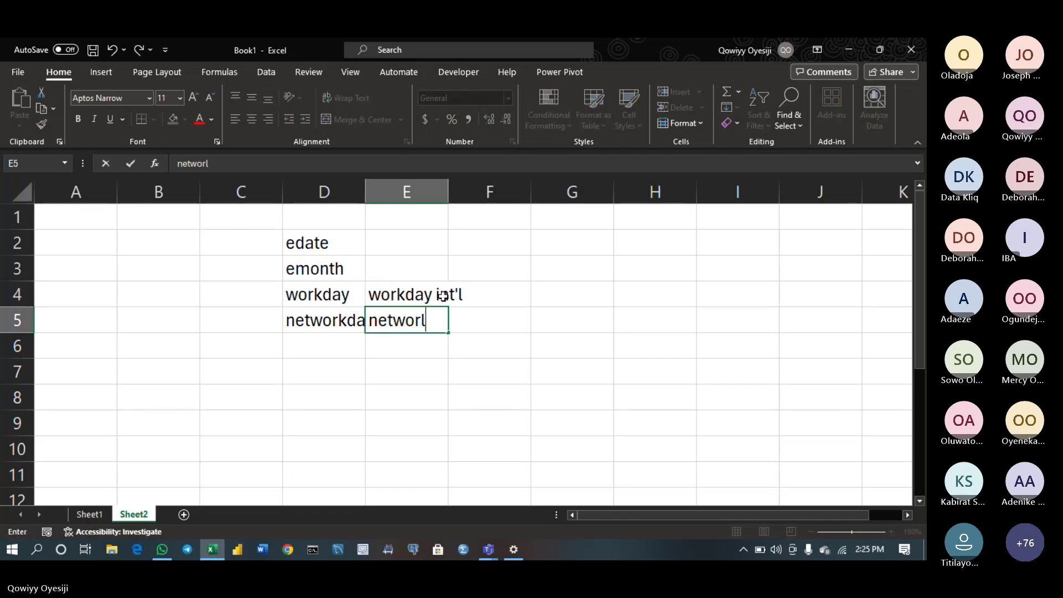
pyautogui.press('BackSpace')
pyautogui.write("kday int'l")
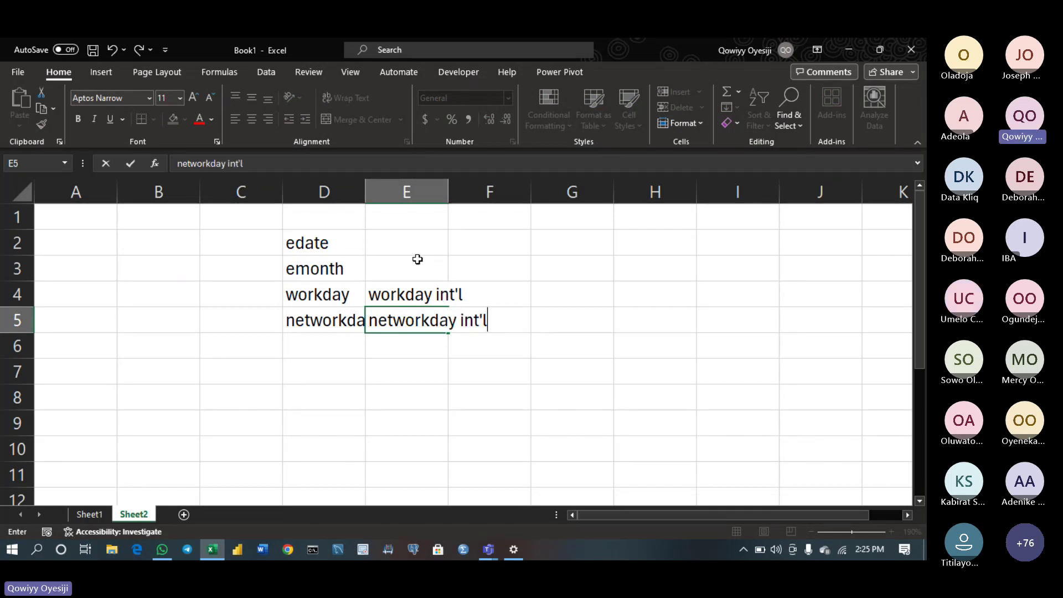
# Move the two int'l function names from E4:E5 to F4:F5
pyautogui.click(402, 297)
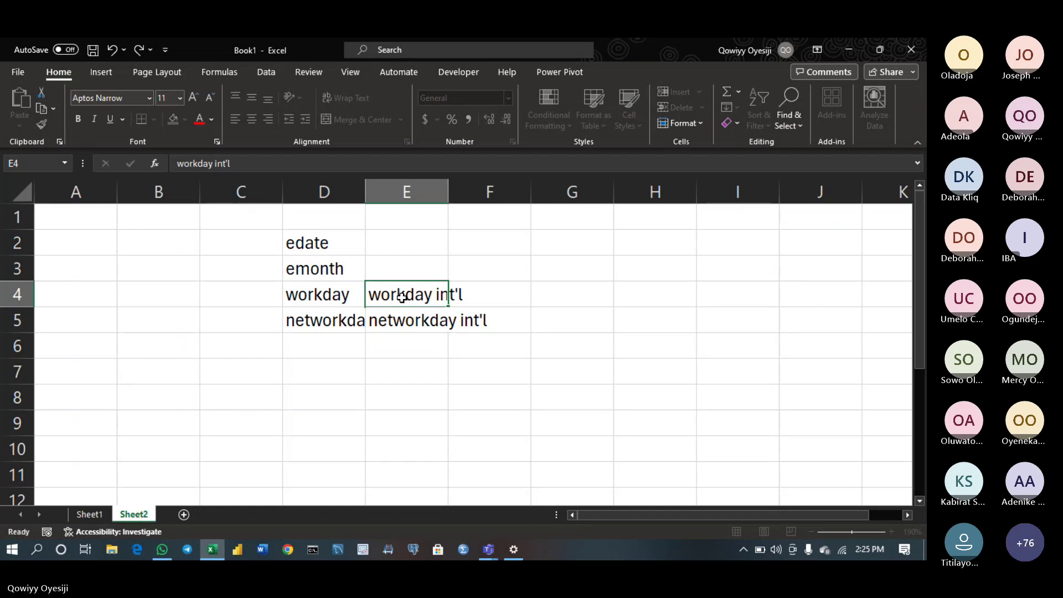
pyautogui.moveTo(402, 297); pyautogui.dragTo(409, 321)
pyautogui.hotkey('ctrl', 'c')
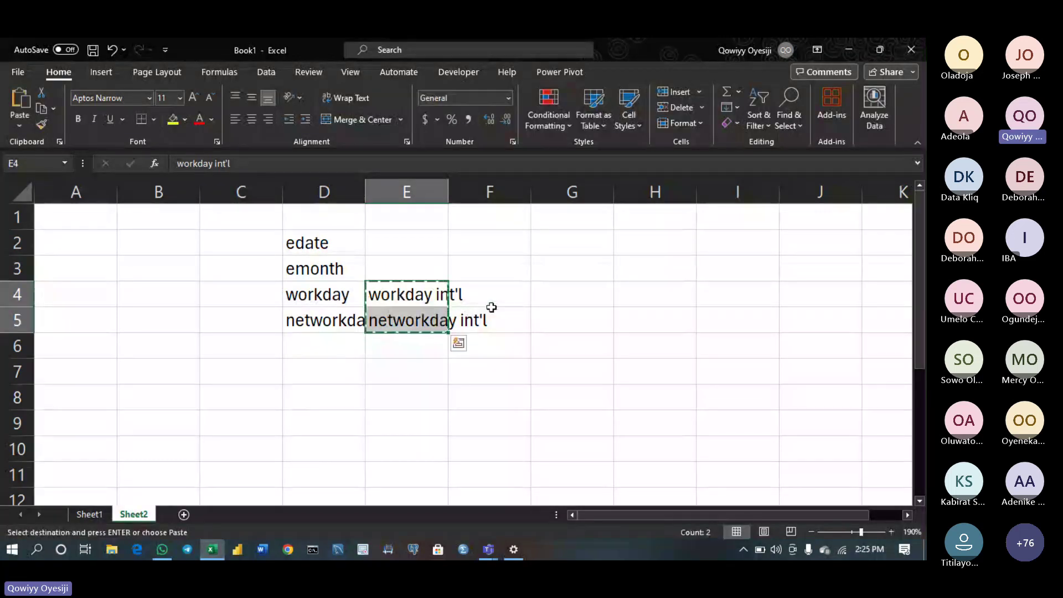
pyautogui.click(491, 304)
pyautogui.hotkey('ctrl', 'v')
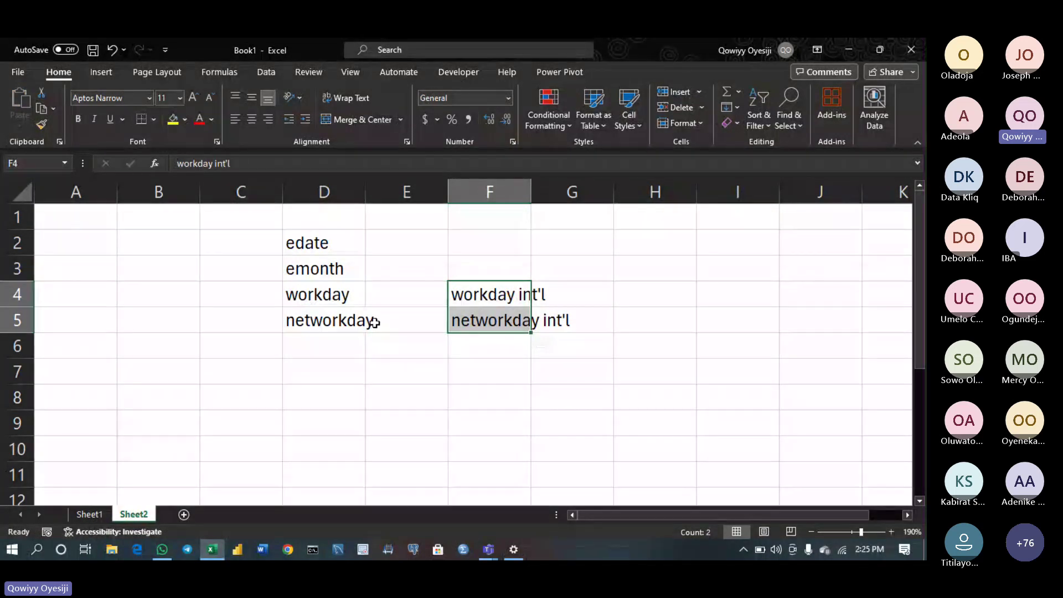
# Enter days in D1, above the edate entry
pyautogui.click(320, 219)
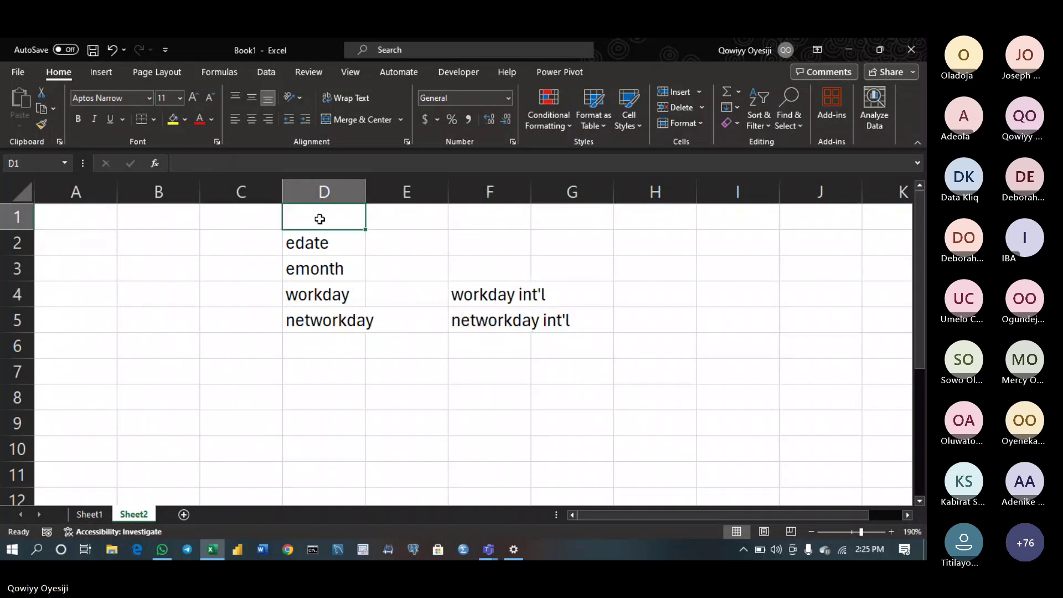
pyautogui.write('days')
pyautogui.click(483, 234)
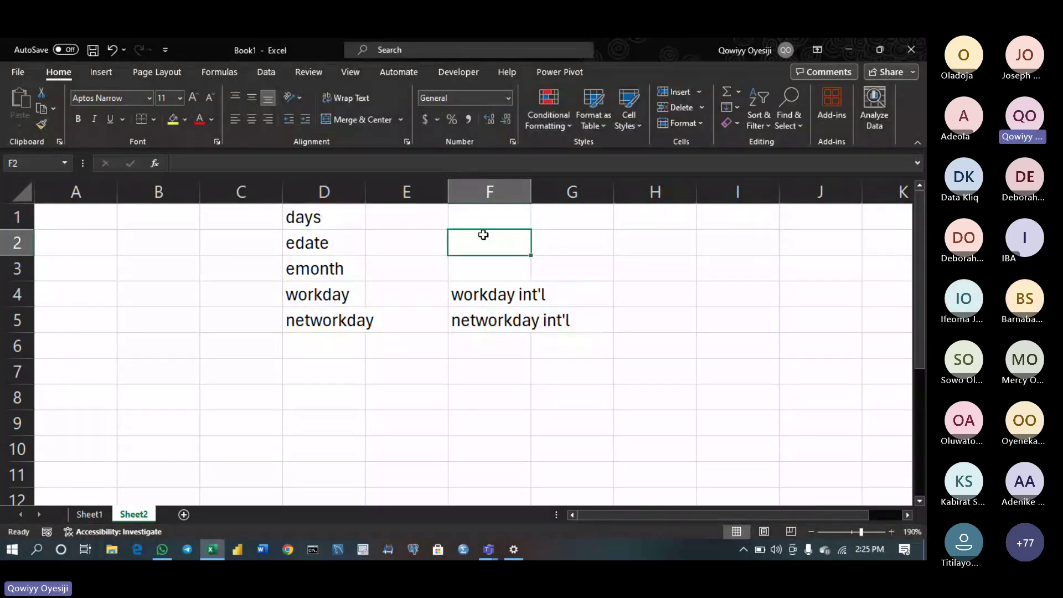
# Enter the date format mm/dd/yyyy as text in G2
pyautogui.click(568, 251)
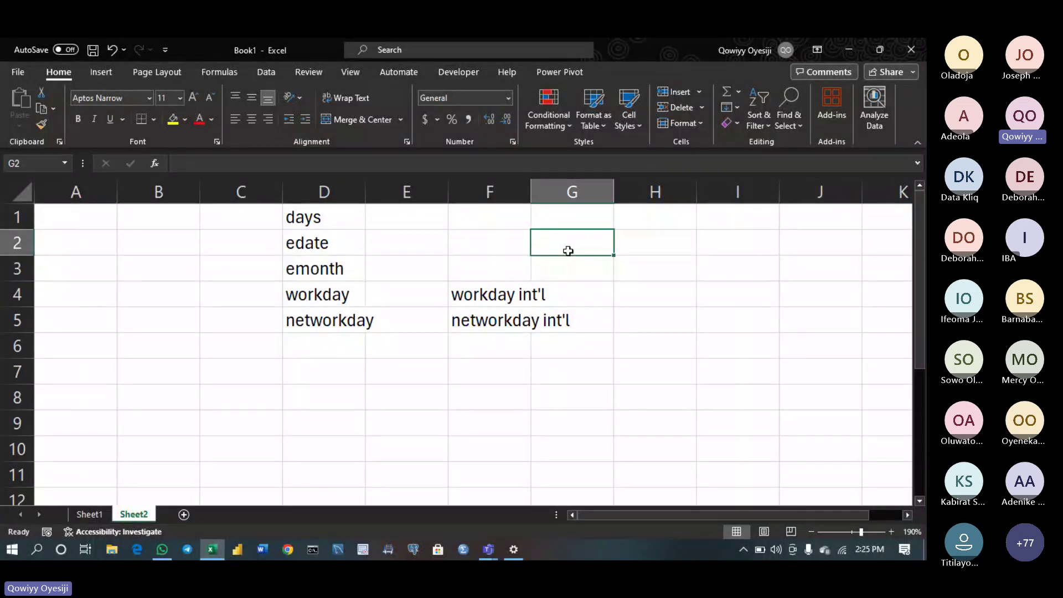
pyautogui.write('mm/dd/')
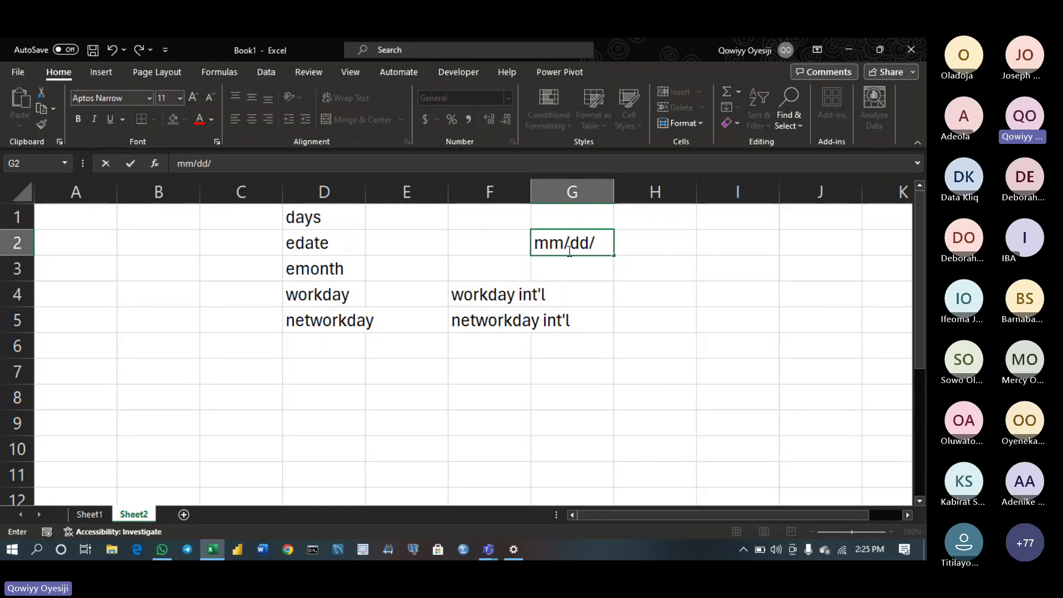
pyautogui.write('yyyy')
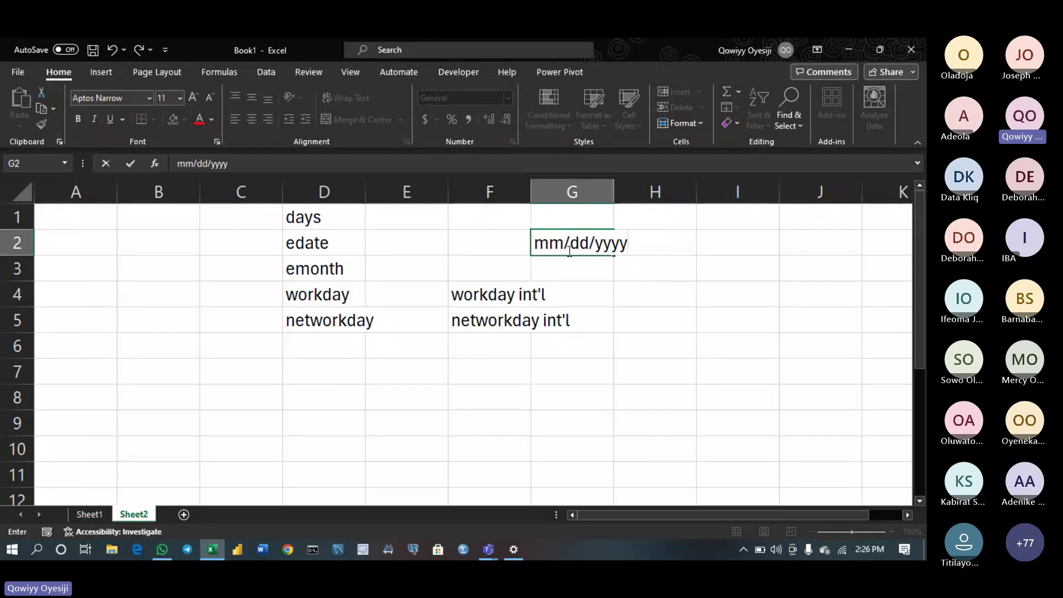
# Enter the heading logical function in D7, below the date function names
pyautogui.click(326, 376)
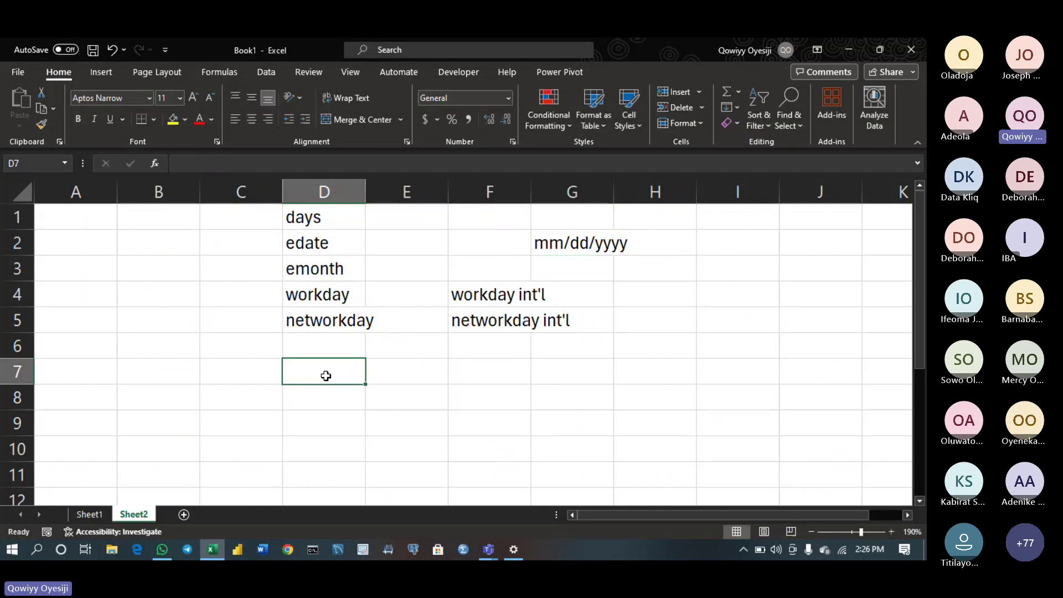
pyautogui.write('logical fun')
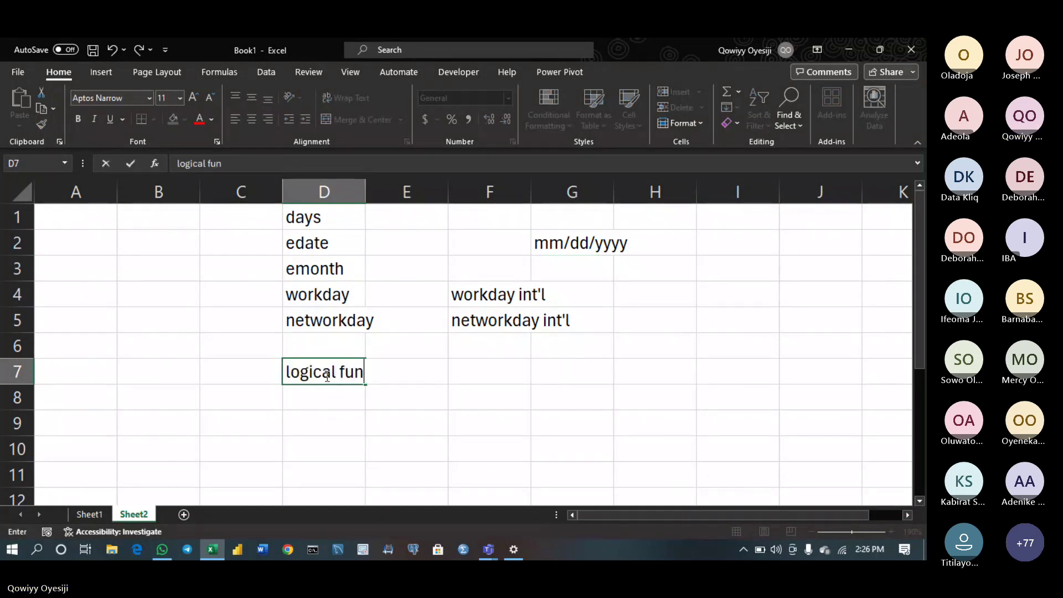
pyautogui.write('ction')
pyautogui.press('Return')
pyautogui.press('Return')
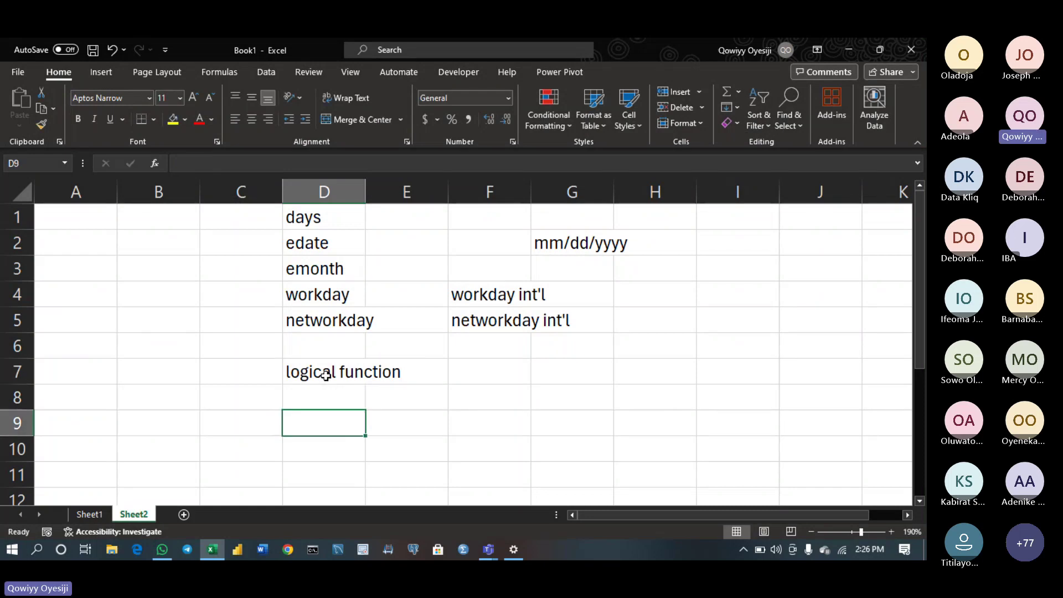
# List the function names if, countif, sumif and averageif in D8:D11, under the logical function heading
pyautogui.press('Up')
pyautogui.write('if')
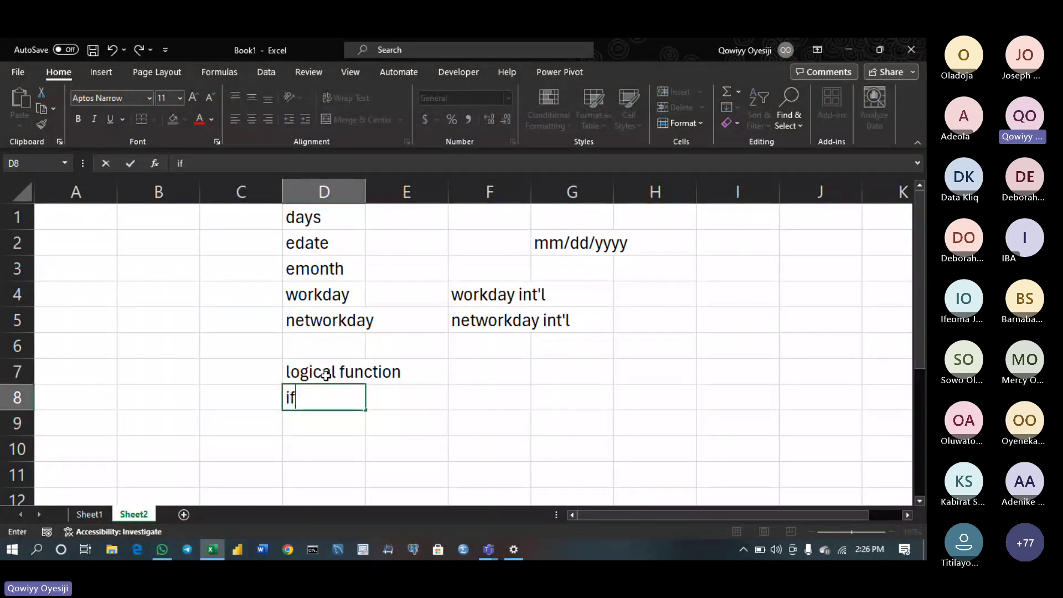
pyautogui.press('Return')
pyautogui.write('co')
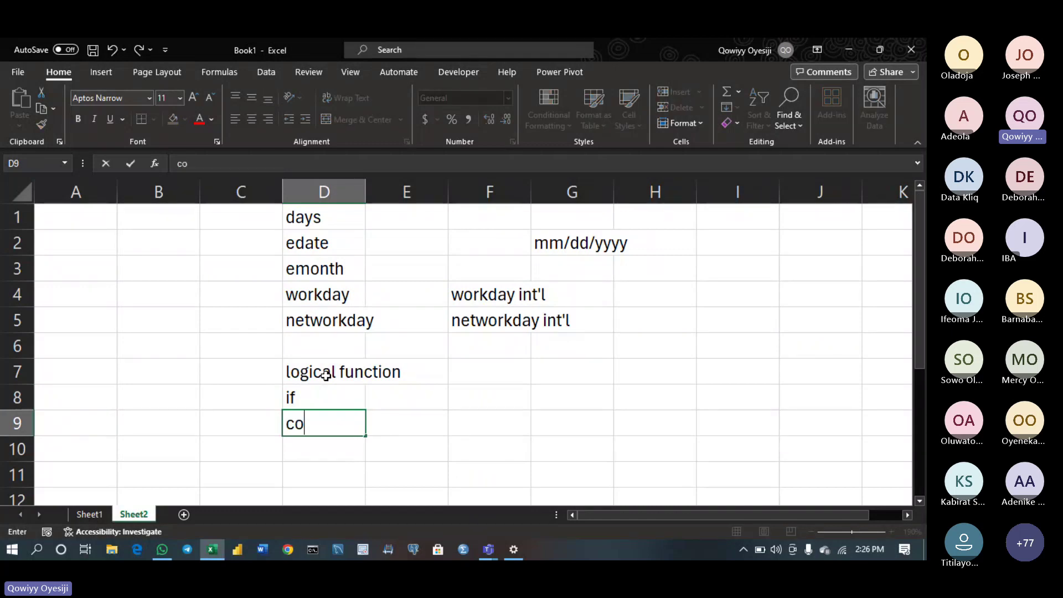
pyautogui.write('untif')
pyautogui.press('Return')
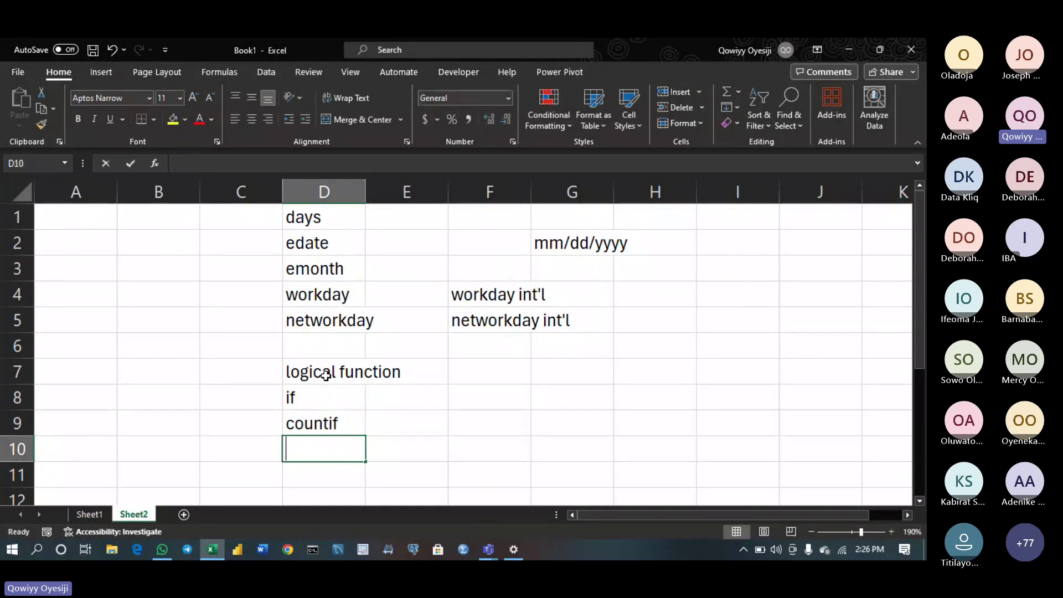
pyautogui.write('sumif')
pyautogui.press('Return')
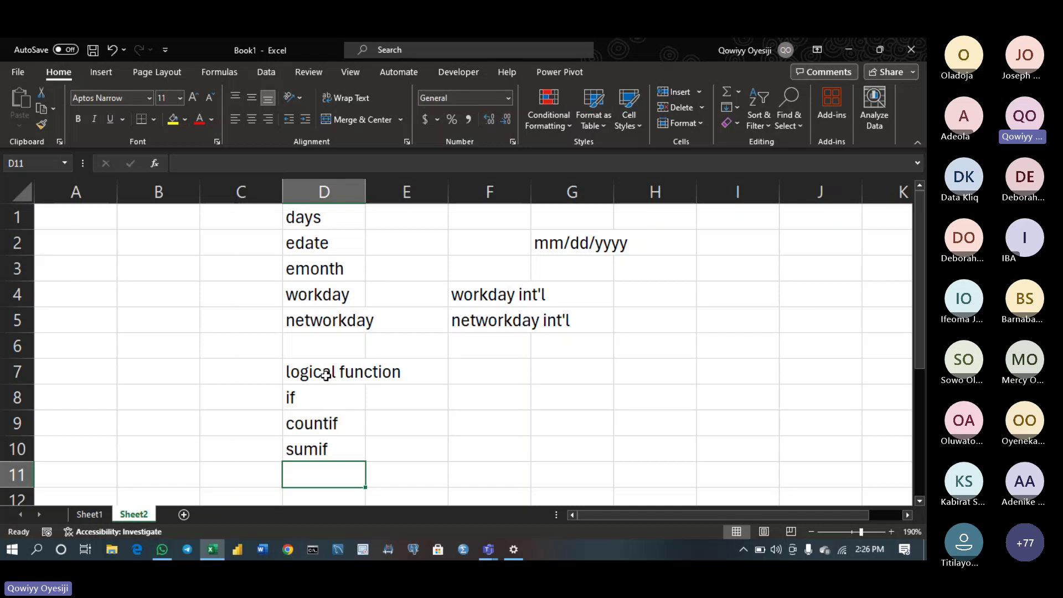
pyautogui.write('avera')
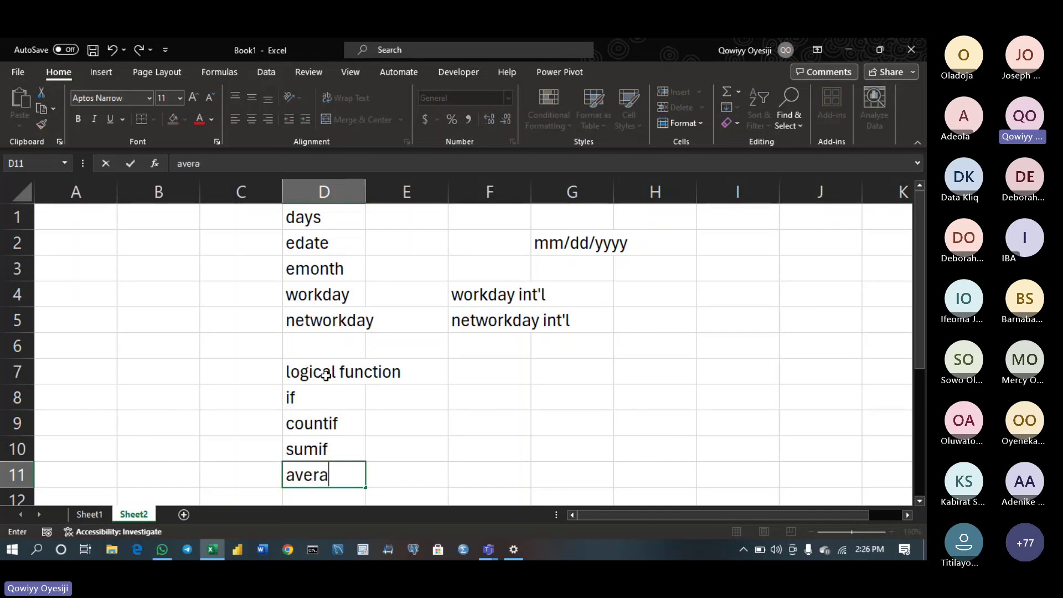
pyautogui.write('geif')
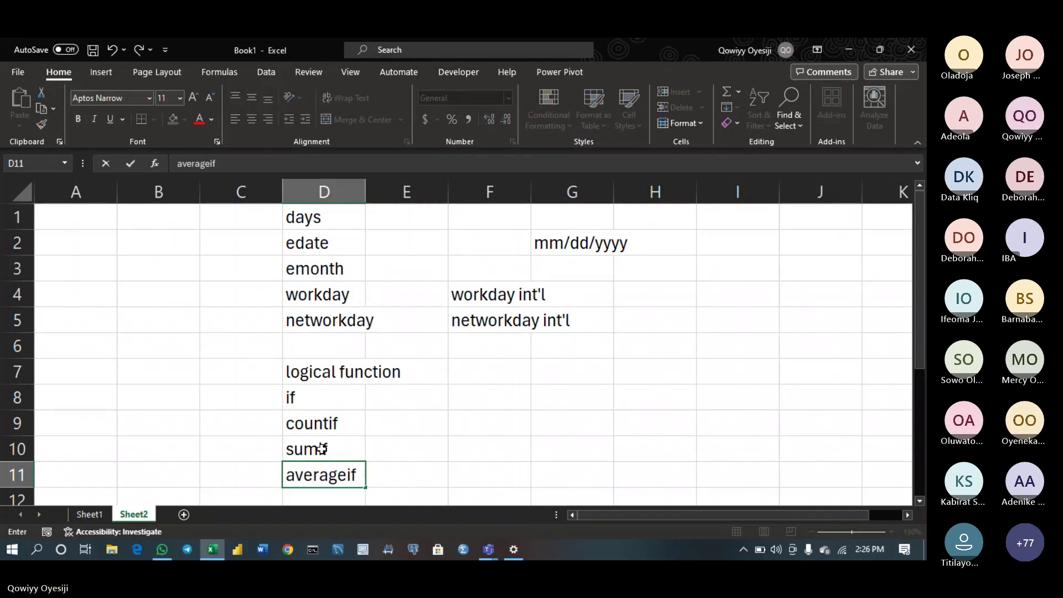
# Move sumif and averageif from D10:D11 to F8:F9, beside if and countif
pyautogui.moveTo(323, 449); pyautogui.dragTo(330, 481)
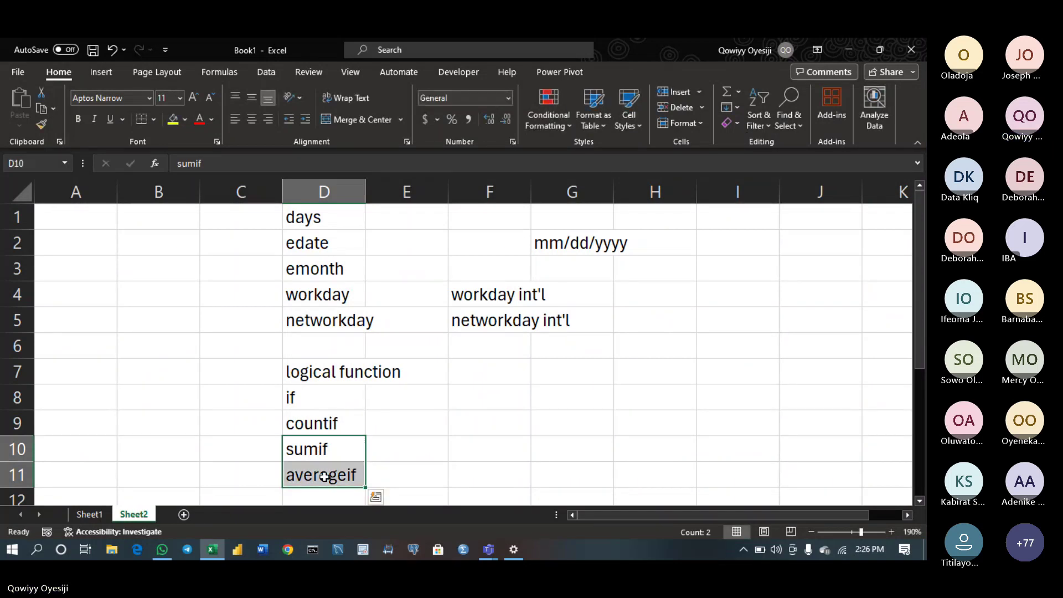
pyautogui.hotkey('ctrl', 'c')
pyautogui.click(498, 444)
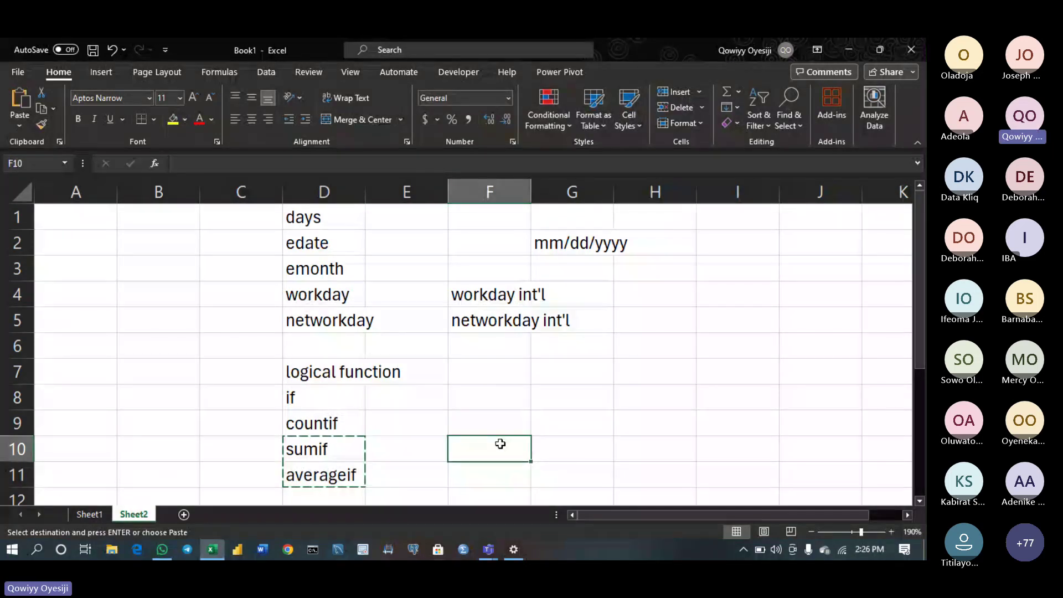
pyautogui.hotkey('ctrl', 'v')
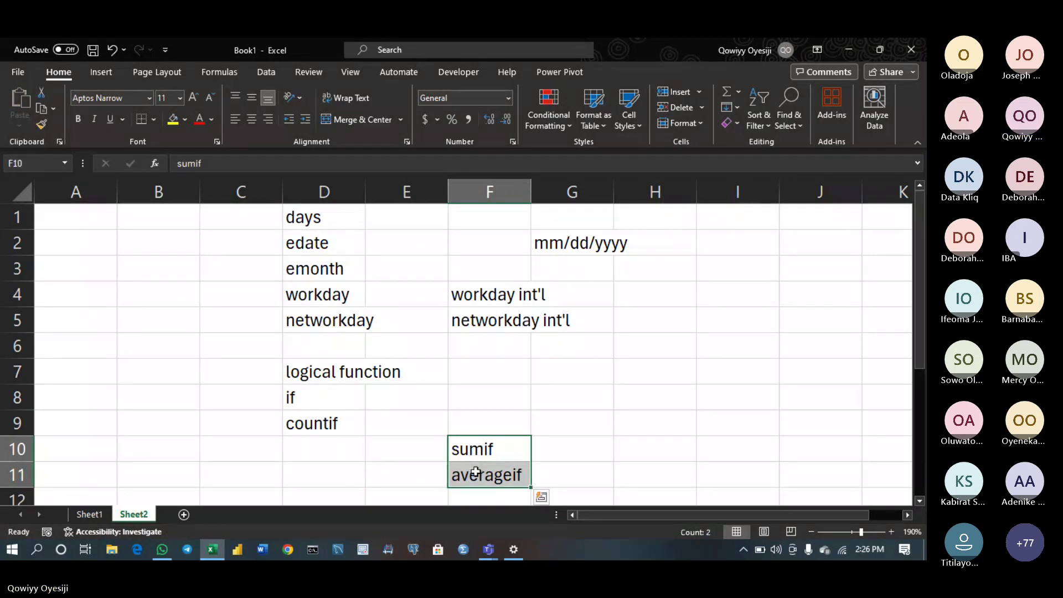
pyautogui.hotkey('ctrl', 'x')
pyautogui.click(488, 394)
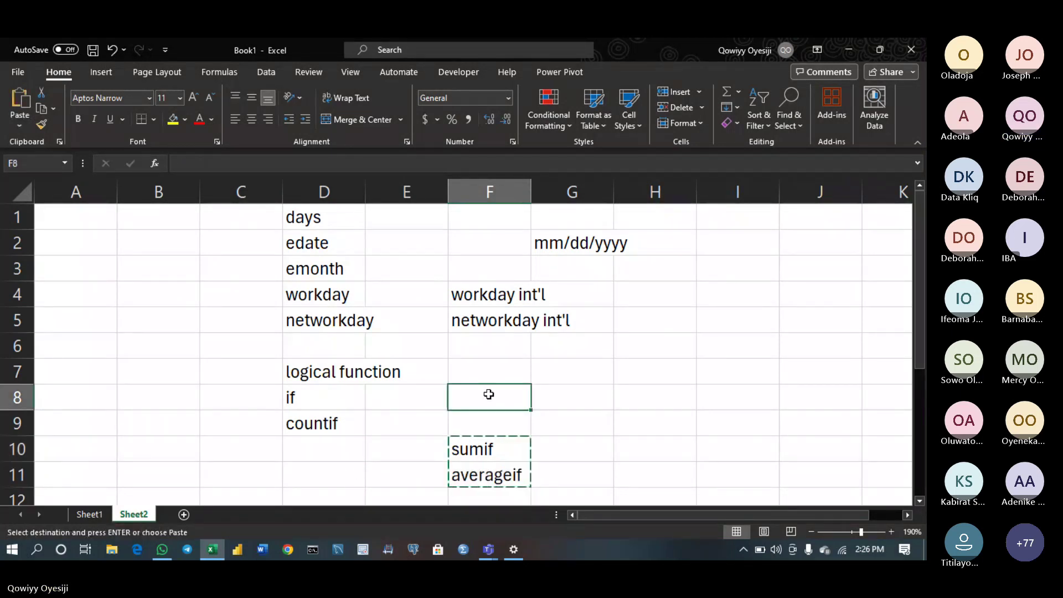
pyautogui.press('Return')
# List the function names lookup, hlookup and vlookup in D12:D14, below the logical functions
pyautogui.click(308, 479)
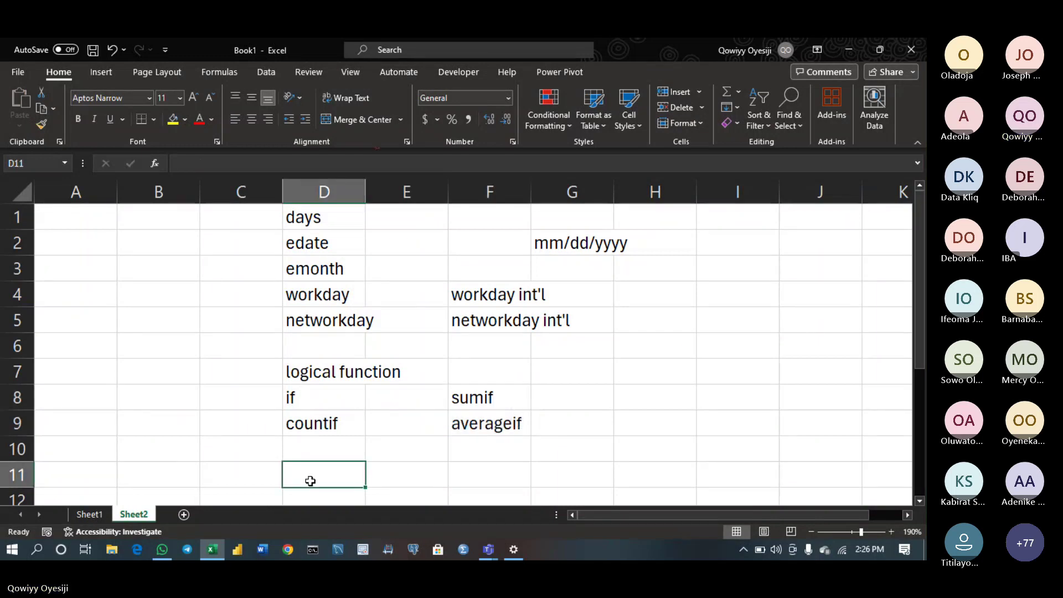
pyautogui.press('Down')
pyautogui.write('loo')
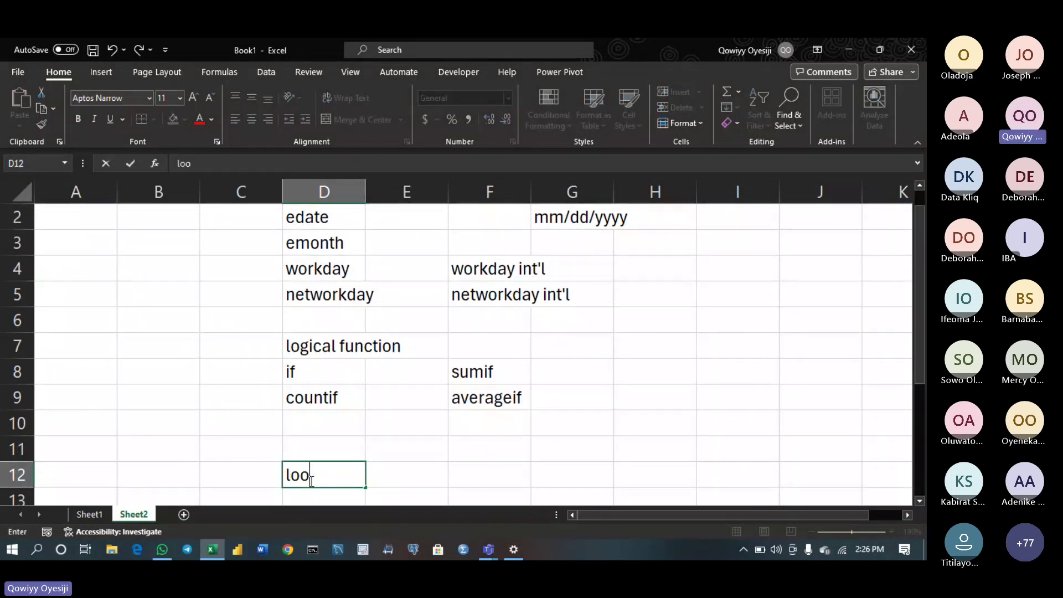
pyautogui.write('kup')
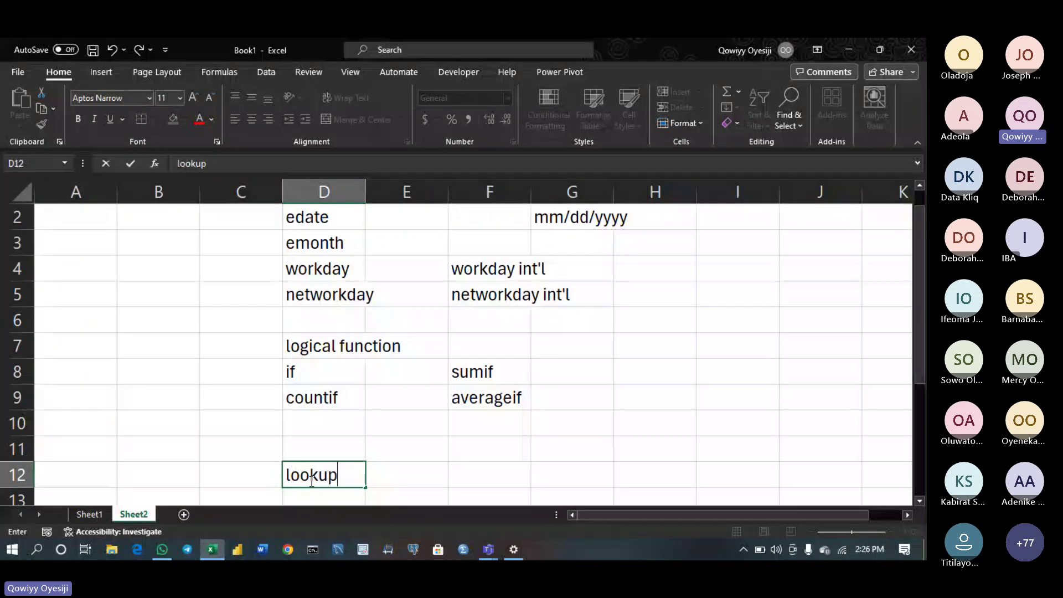
pyautogui.press('Return')
pyautogui.write('hlook')
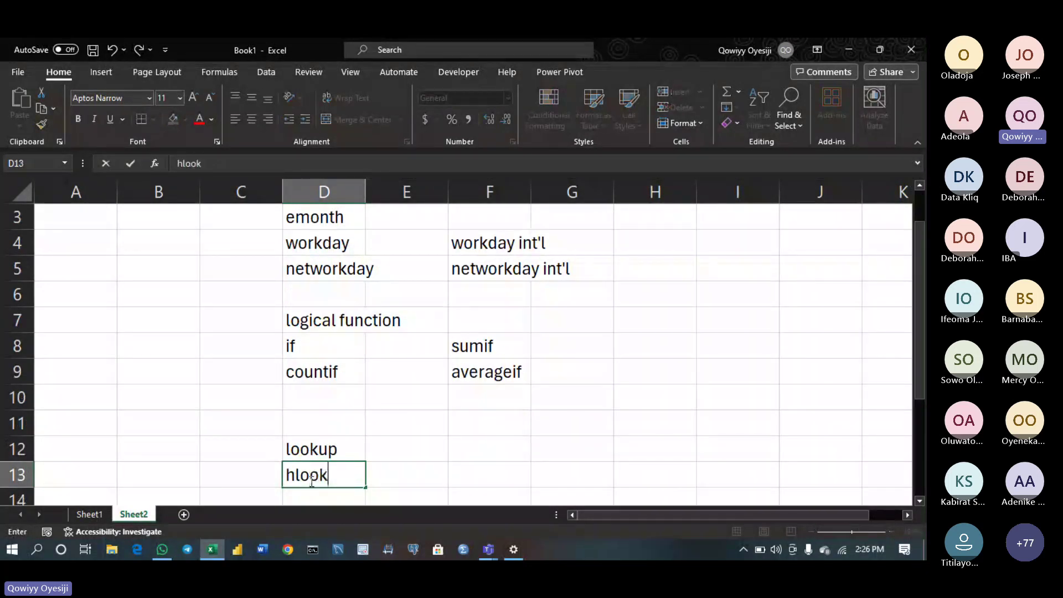
pyautogui.write('up')
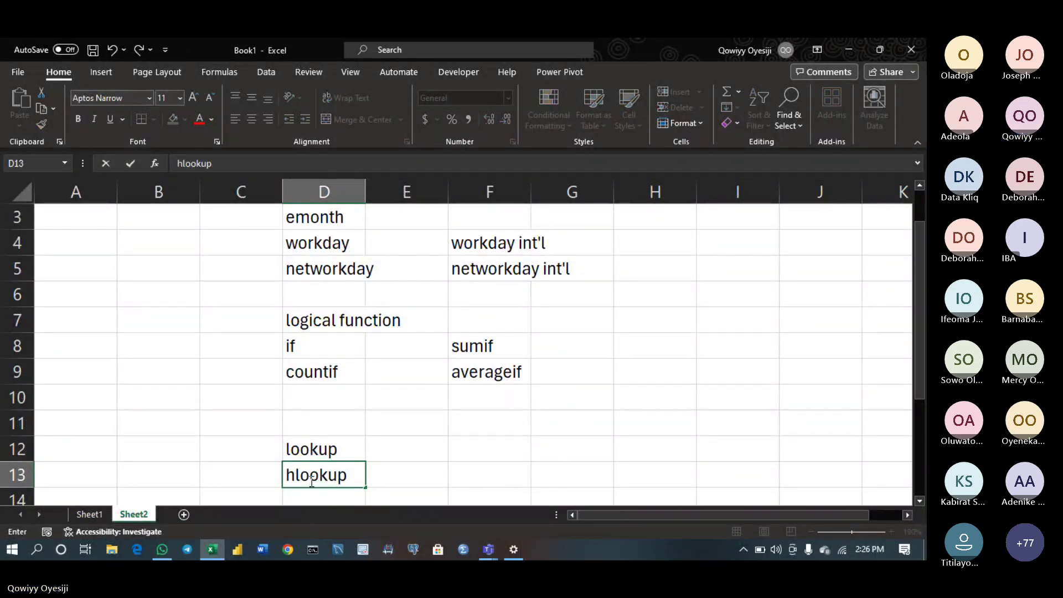
pyautogui.press('Return')
pyautogui.write('vlook')
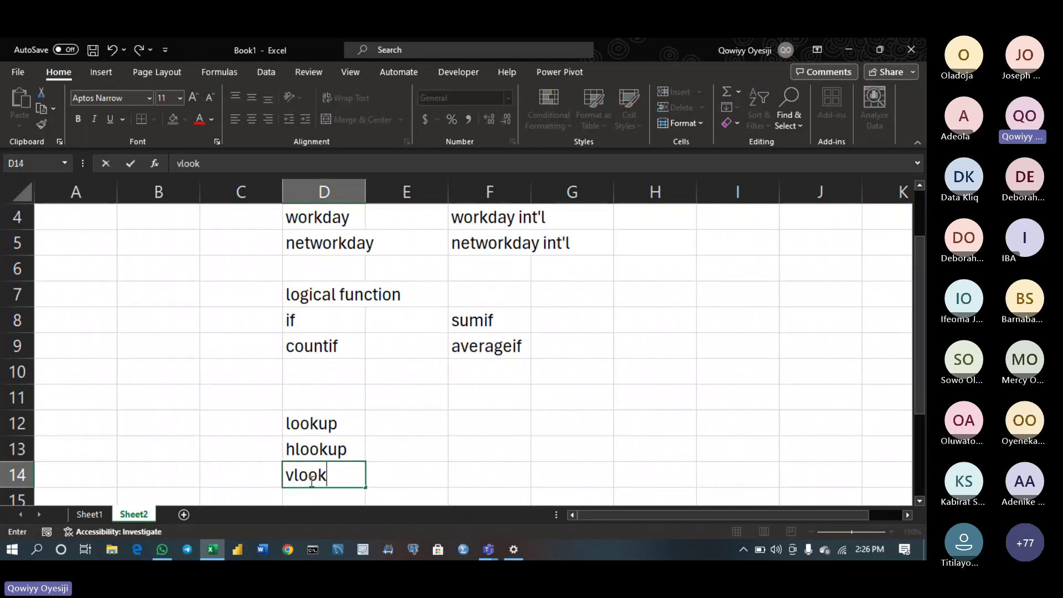
pyautogui.write('up')
pyautogui.press('Return')
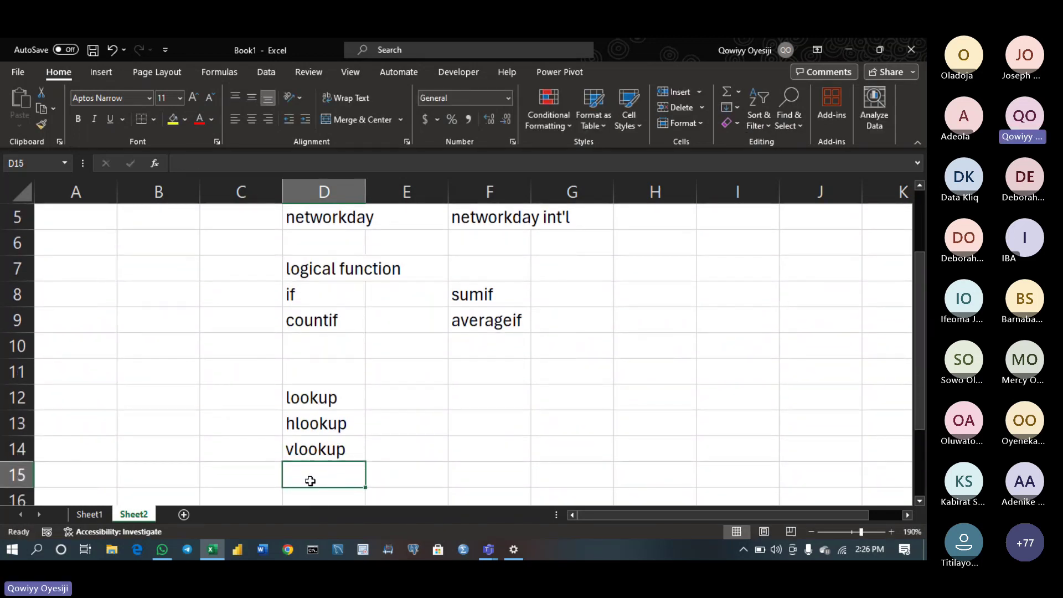
# Add the function name xlookup in D15, below vlookup
pyautogui.write('clooku')
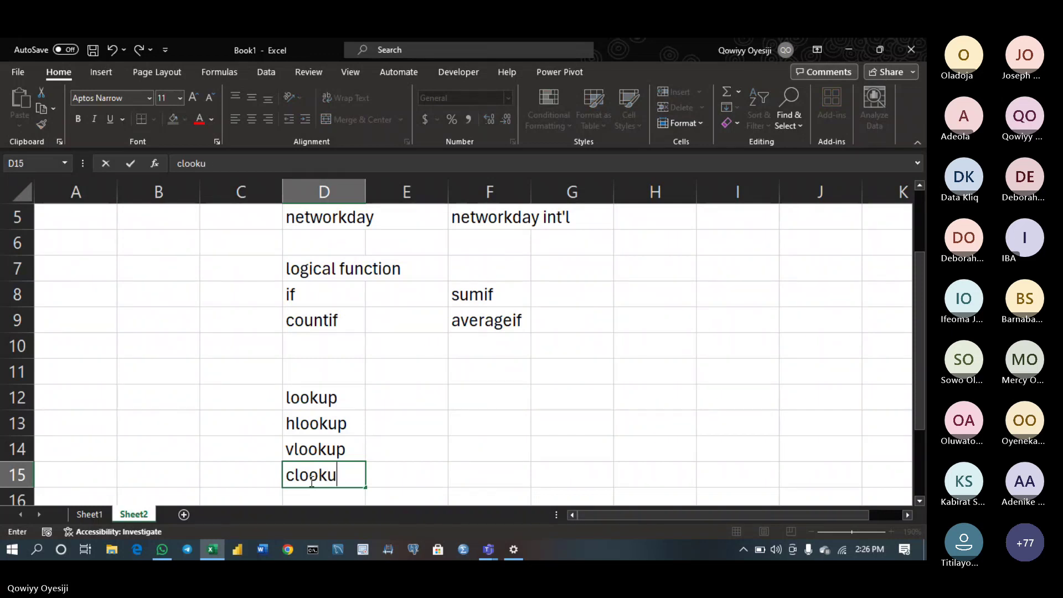
pyautogui.write('p')
pyautogui.click(294, 474)
pyautogui.press('BackSpace')
pyautogui.write('x')
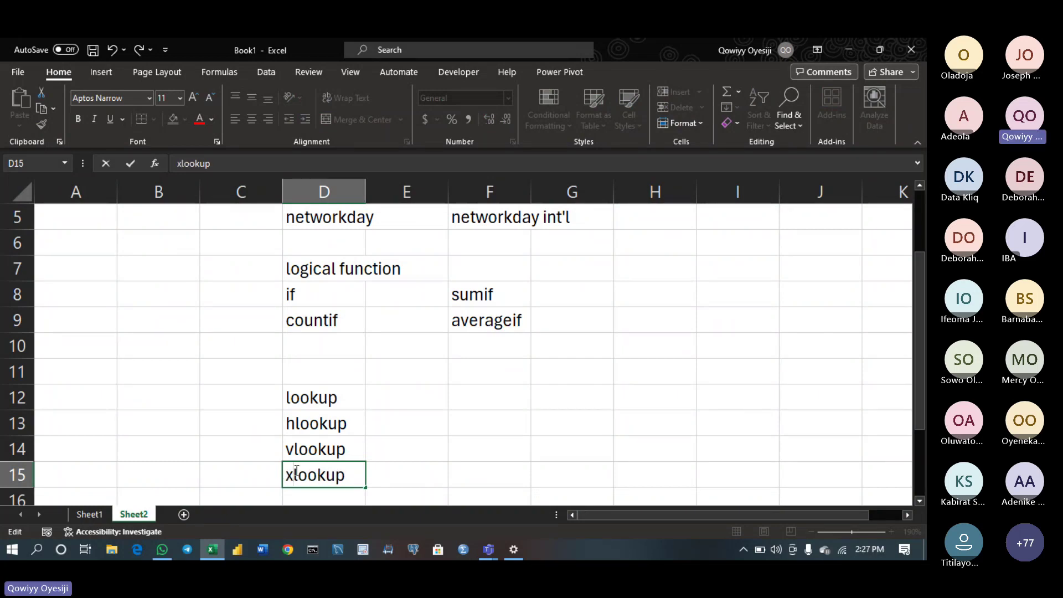
# List the function names match and index in F13:F14, beside hlookup and vlookup
pyautogui.click(485, 417)
pyautogui.write('matc')
pyautogui.write('h')
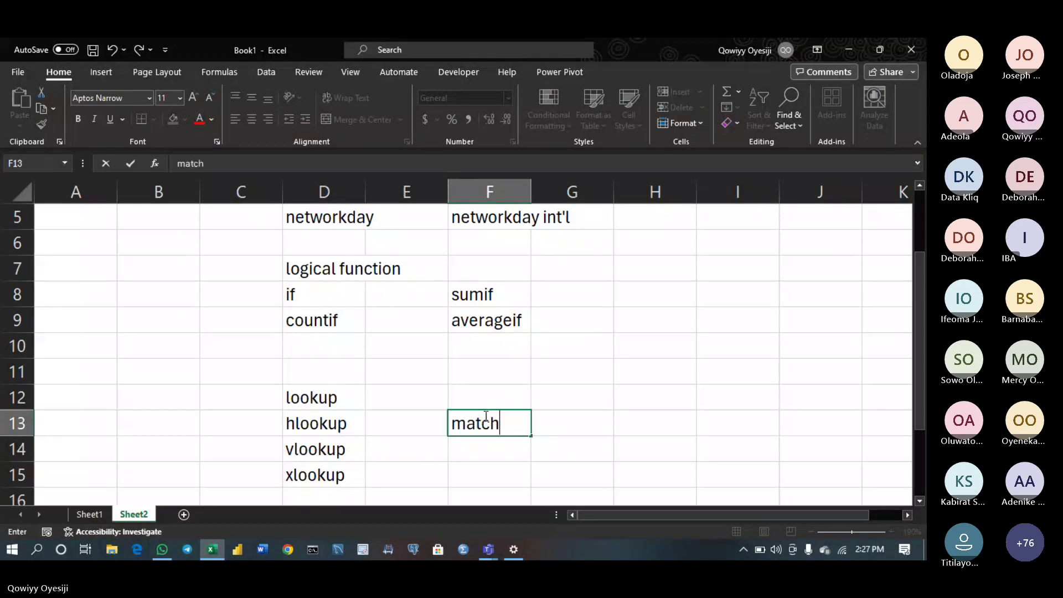
pyautogui.press('Return')
pyautogui.write('index')
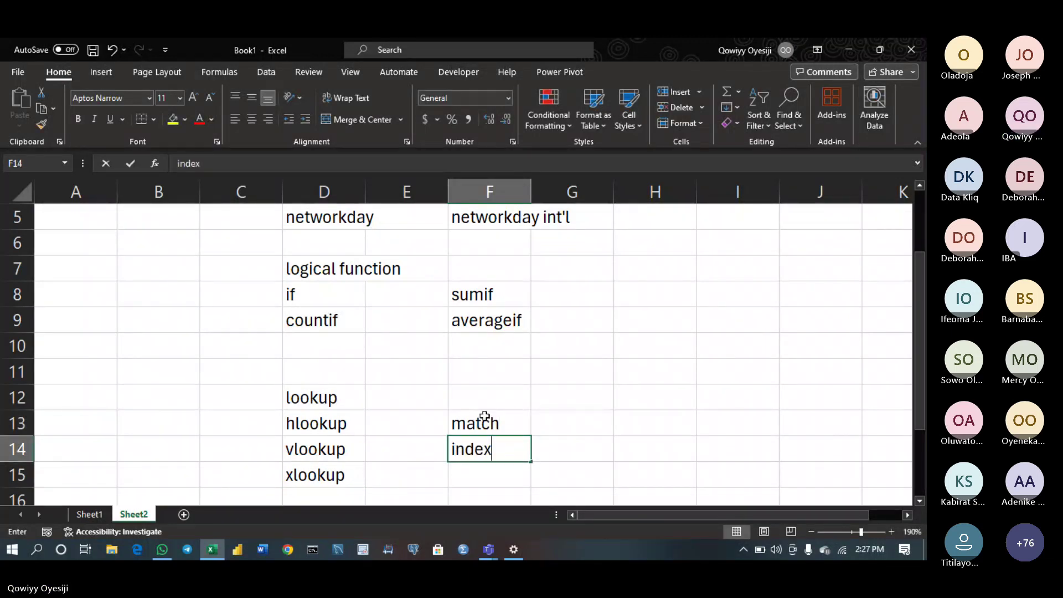
pyautogui.press('Up')
# Highlight the lookup cell D12 and the logical function heading in D7 with a yellow fill
pyautogui.press('Up')
pyautogui.press('Up')
pyautogui.press('Up')
pyautogui.press('Up')
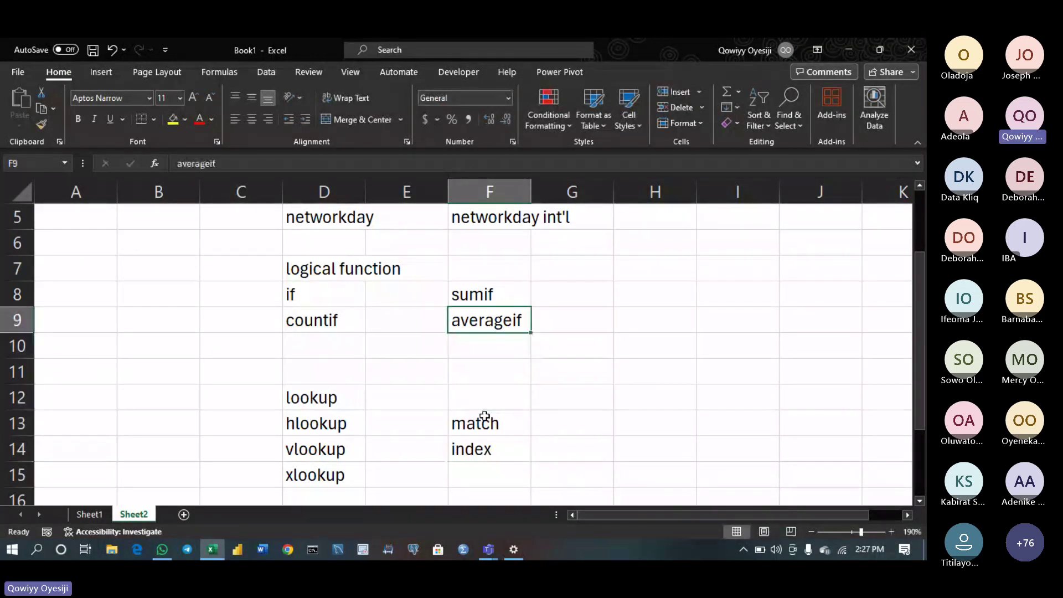
pyautogui.press('Up')
pyautogui.press('Up')
pyautogui.press('Up')
pyautogui.press('Up')
pyautogui.press('Up')
pyautogui.press('Up')
pyautogui.press('Up')
pyautogui.press('Up')
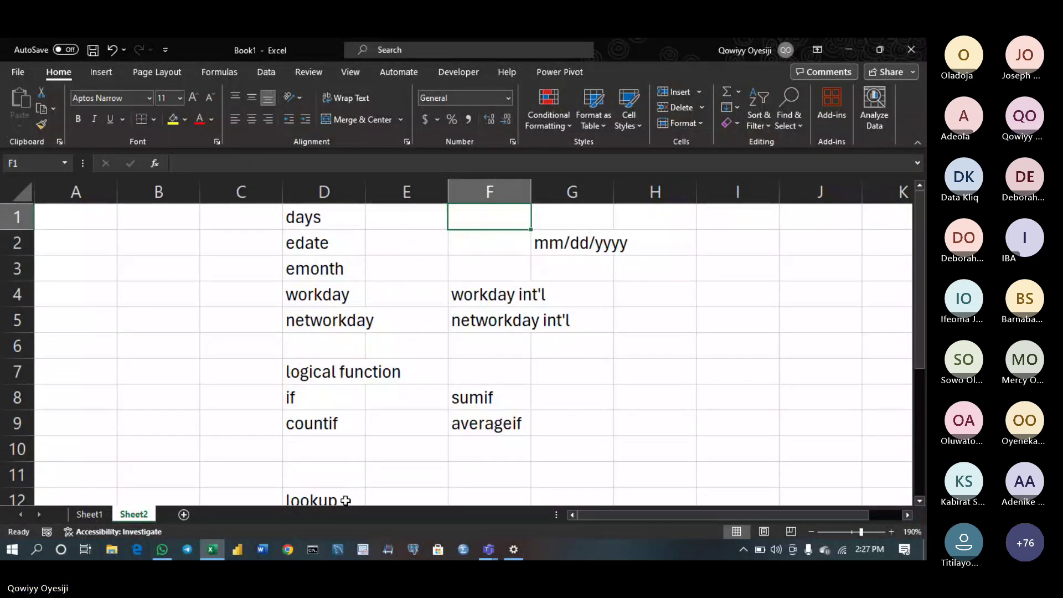
pyautogui.click(350, 500)
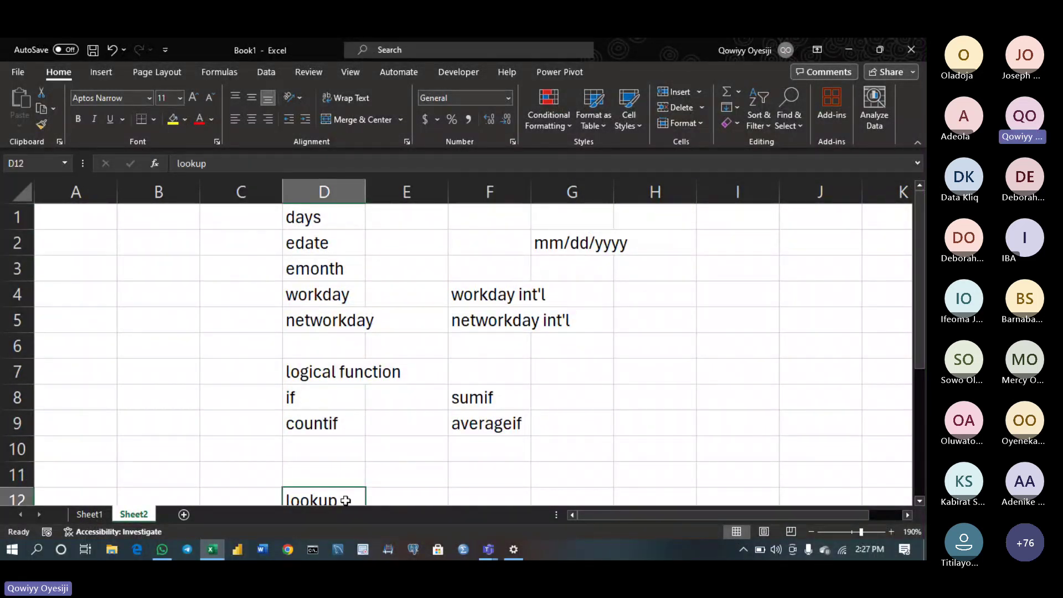
pyautogui.click(177, 125)
pyautogui.scroll(-2, 283, 260)
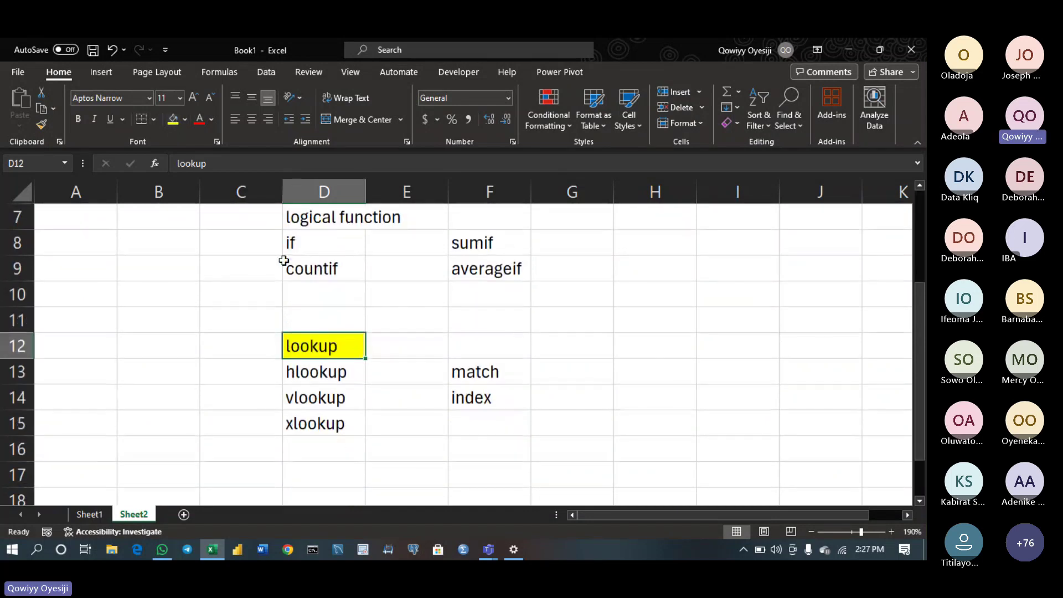
pyautogui.click(316, 218)
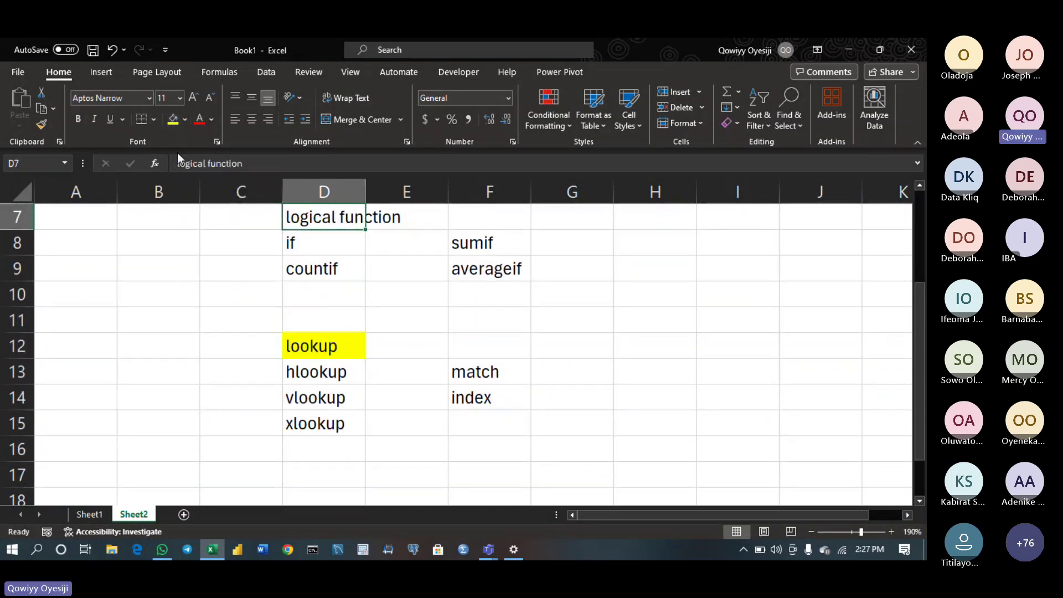
pyautogui.click(173, 123)
# Insert a blank row above row 1 and enter the heading Date function in D1
pyautogui.scroll(2, 208, 99)
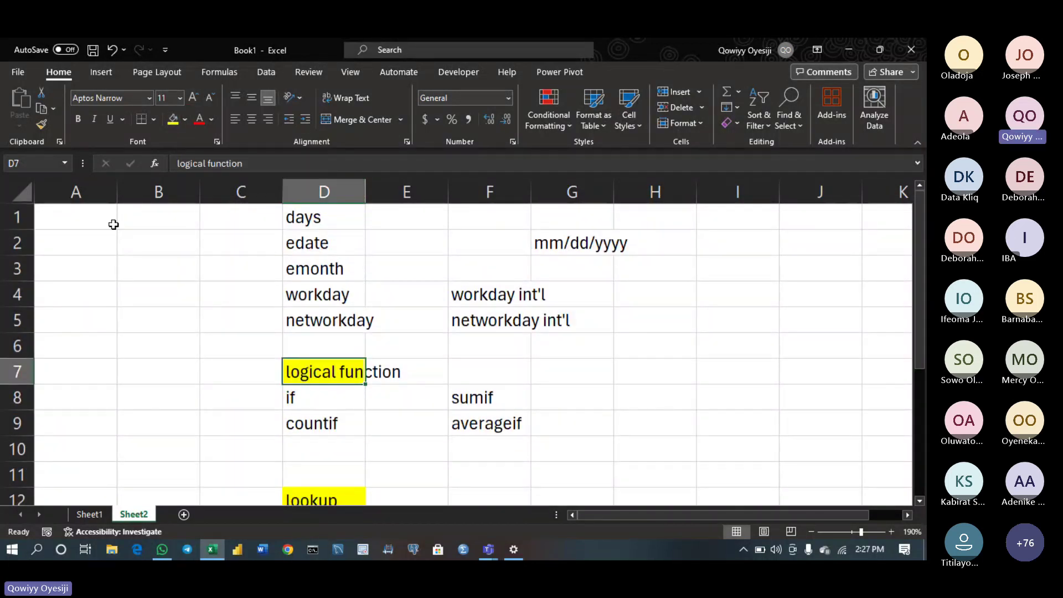
pyautogui.rightClick(15, 217)
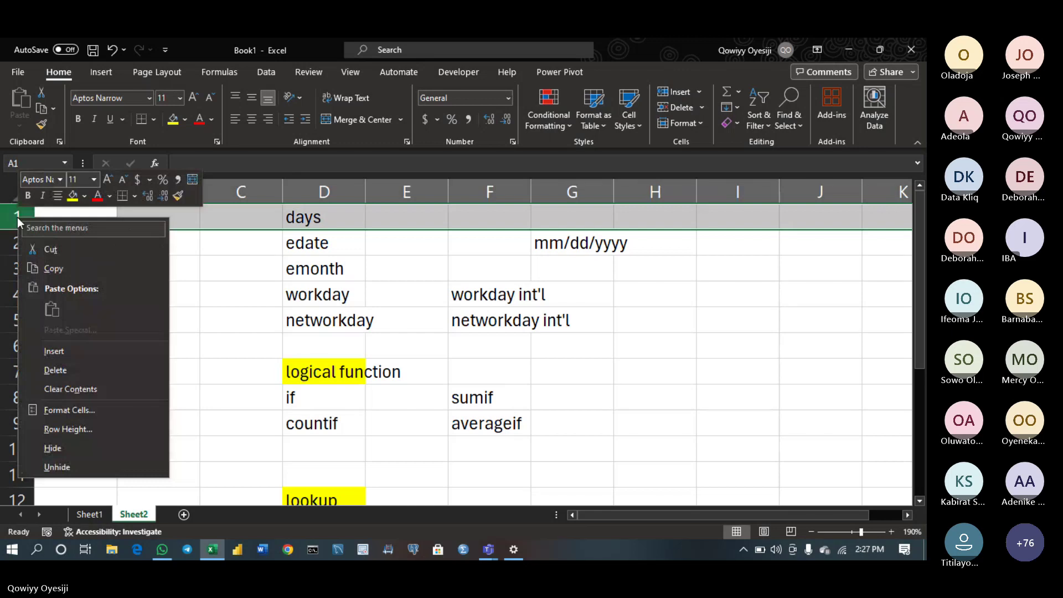
pyautogui.click(64, 347)
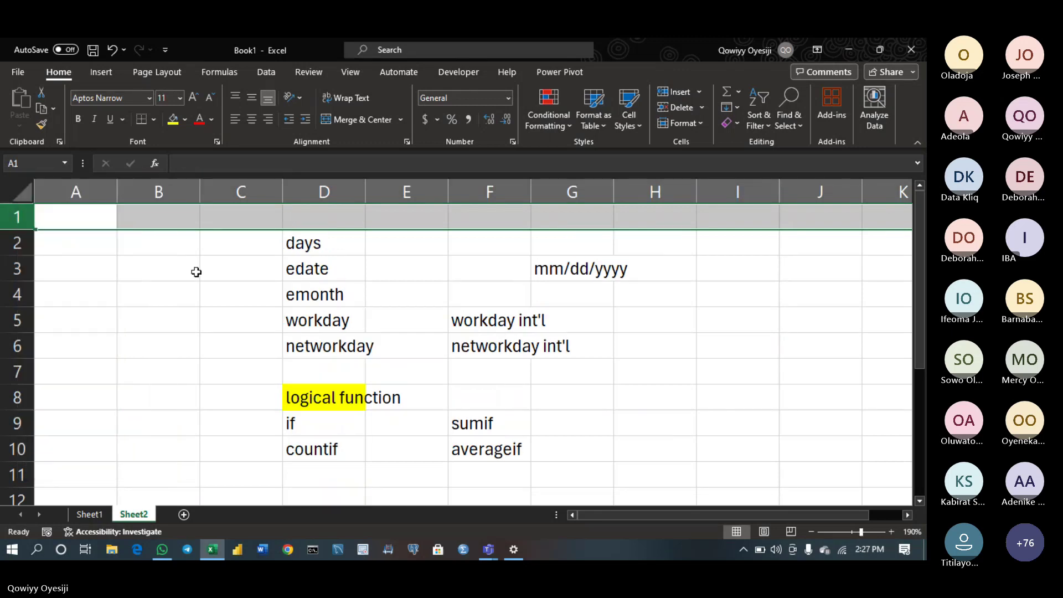
pyautogui.click(325, 214)
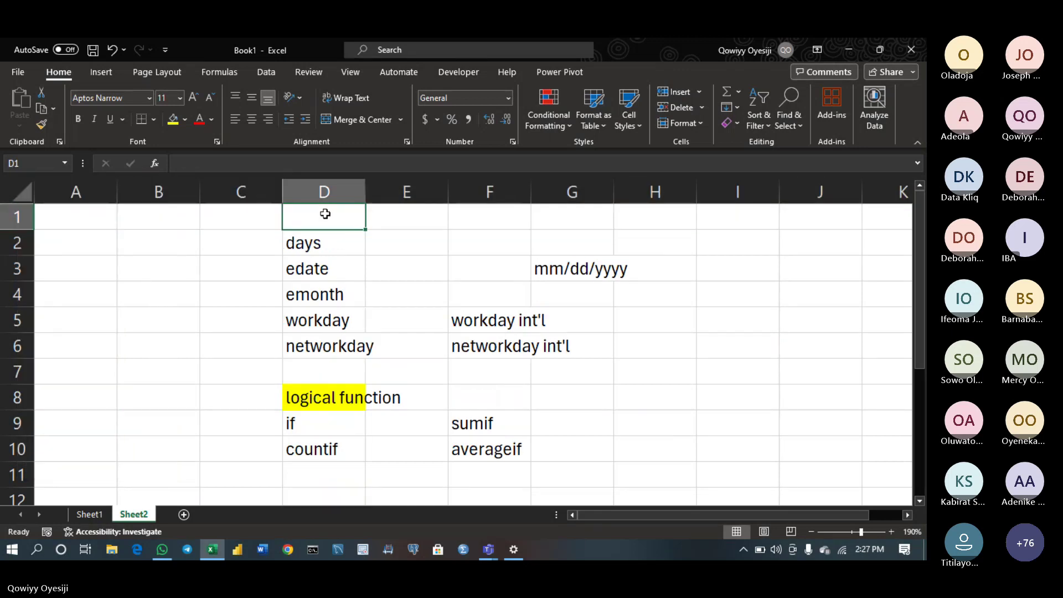
pyautogui.write('ate funct')
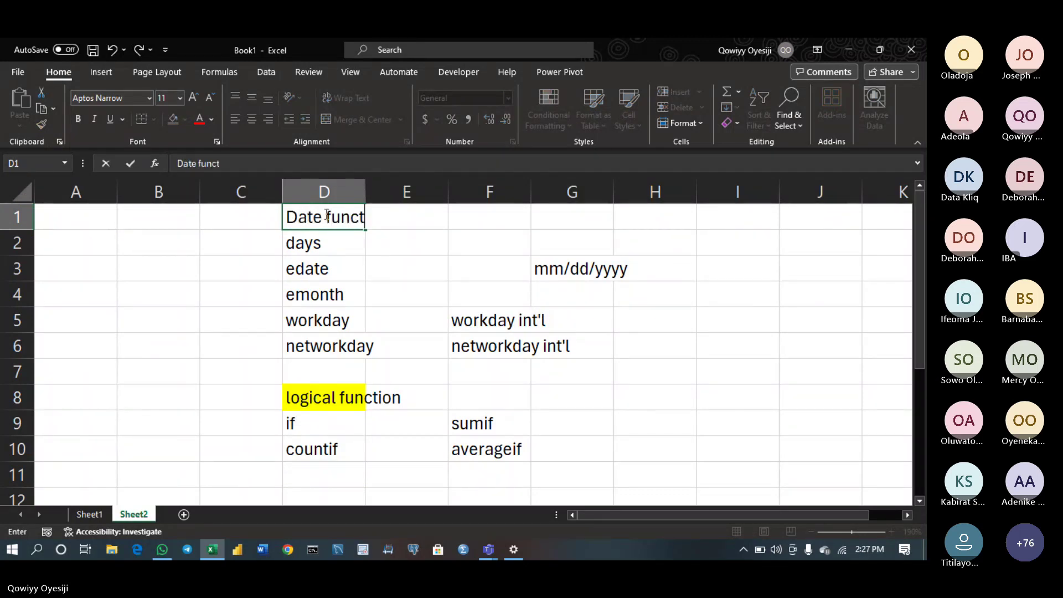
pyautogui.write('ion')
pyautogui.press('Return')
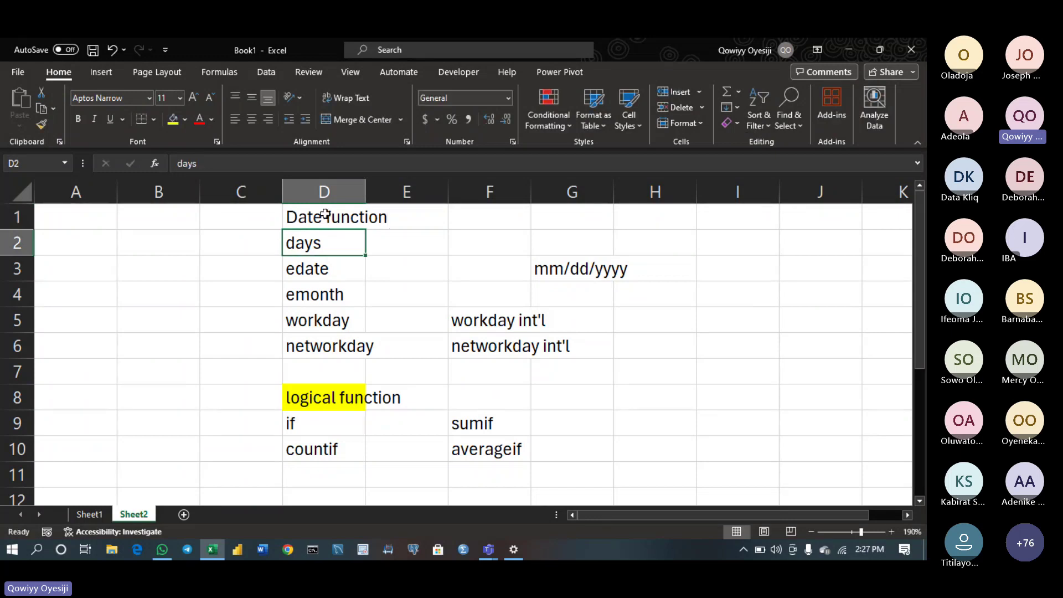
# Fill the Date function heading in D1 with yellow and autofit column D to its contents
pyautogui.click(325, 214)
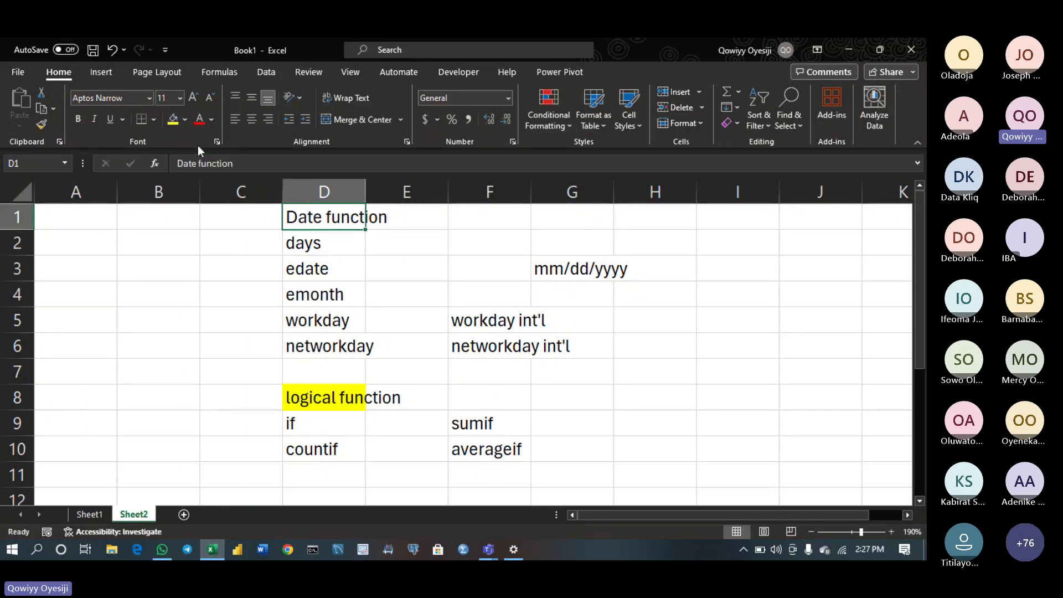
pyautogui.click(172, 125)
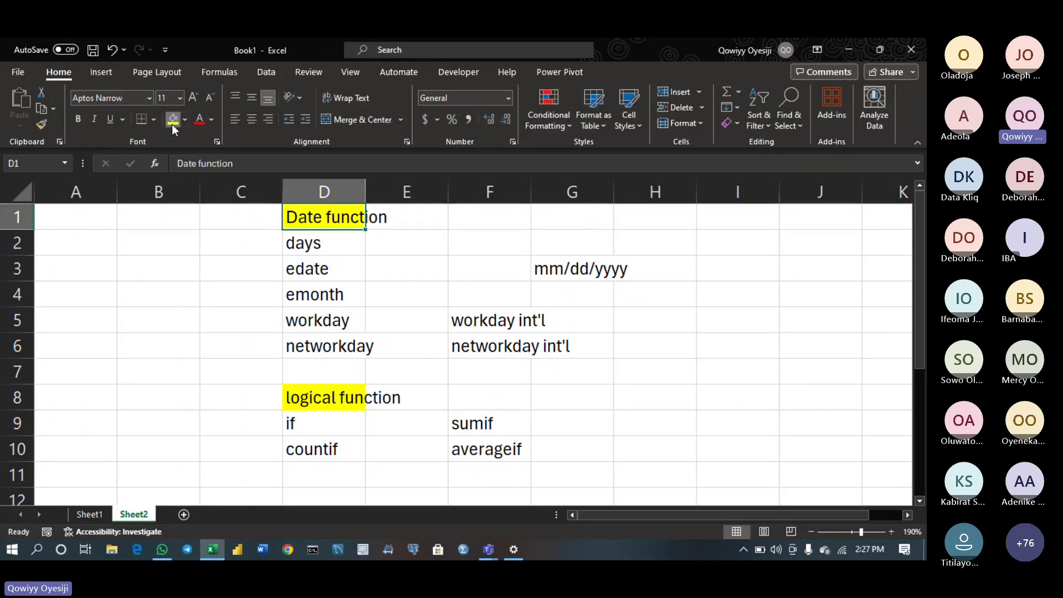
pyautogui.doubleClick(366, 190)
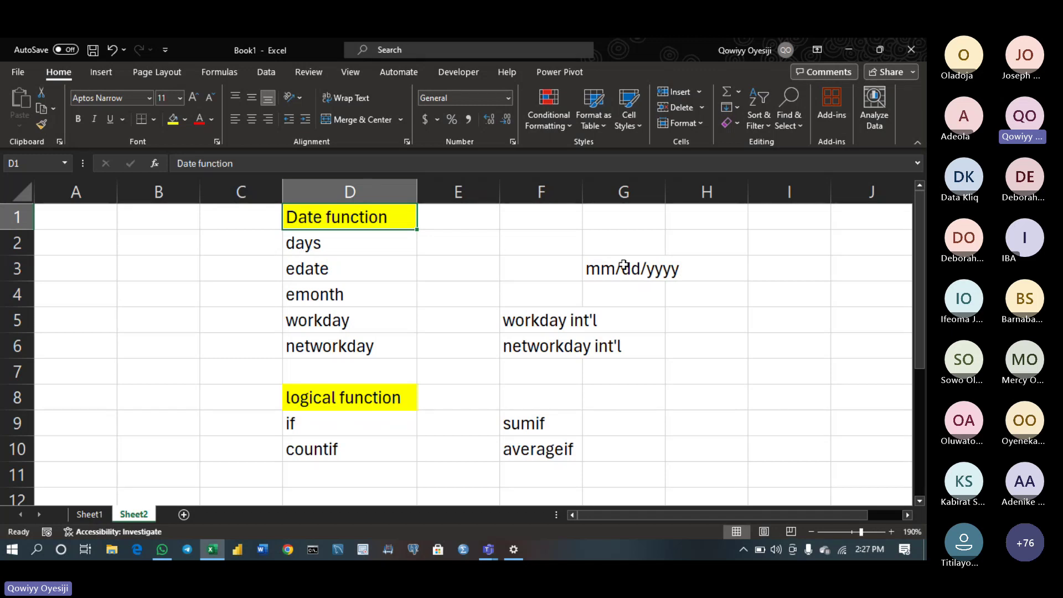
# Clear the mm/dd/yyyy format note from G3
pyautogui.click(315, 233)
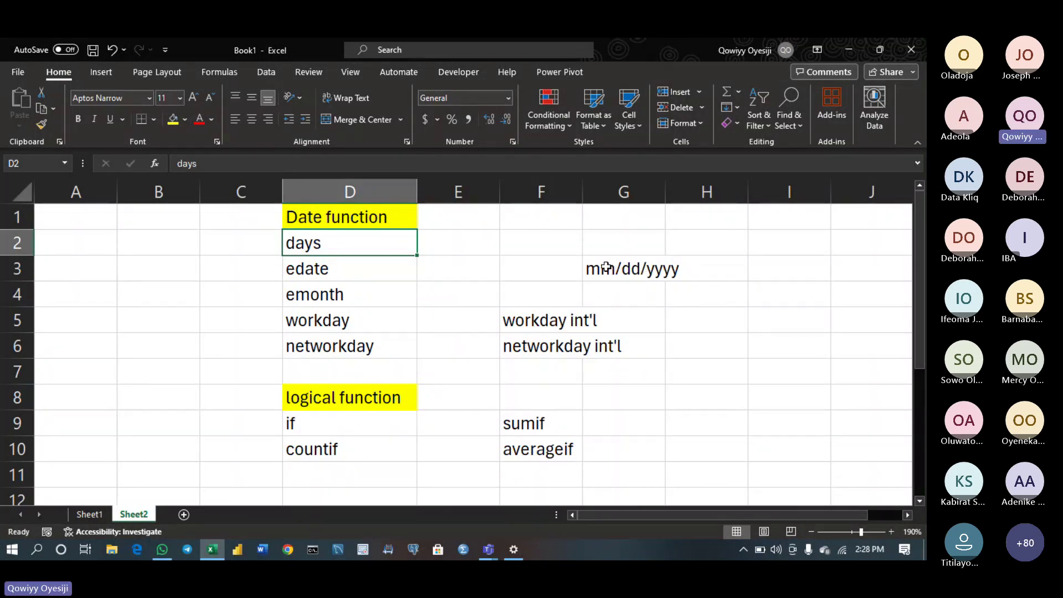
pyautogui.moveTo(606, 268); pyautogui.dragTo(669, 272)
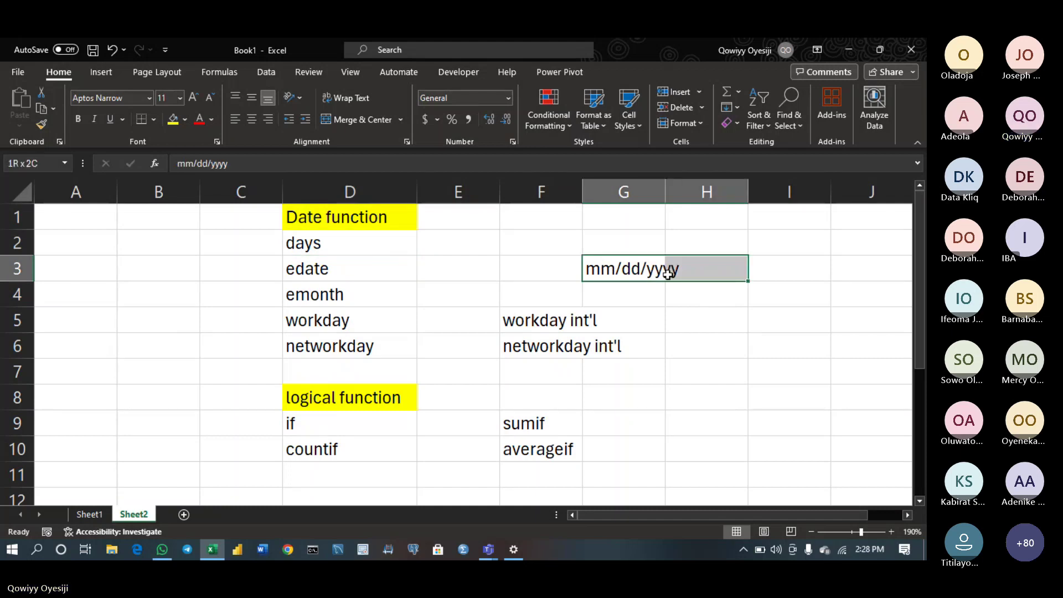
pyautogui.press('Delete')
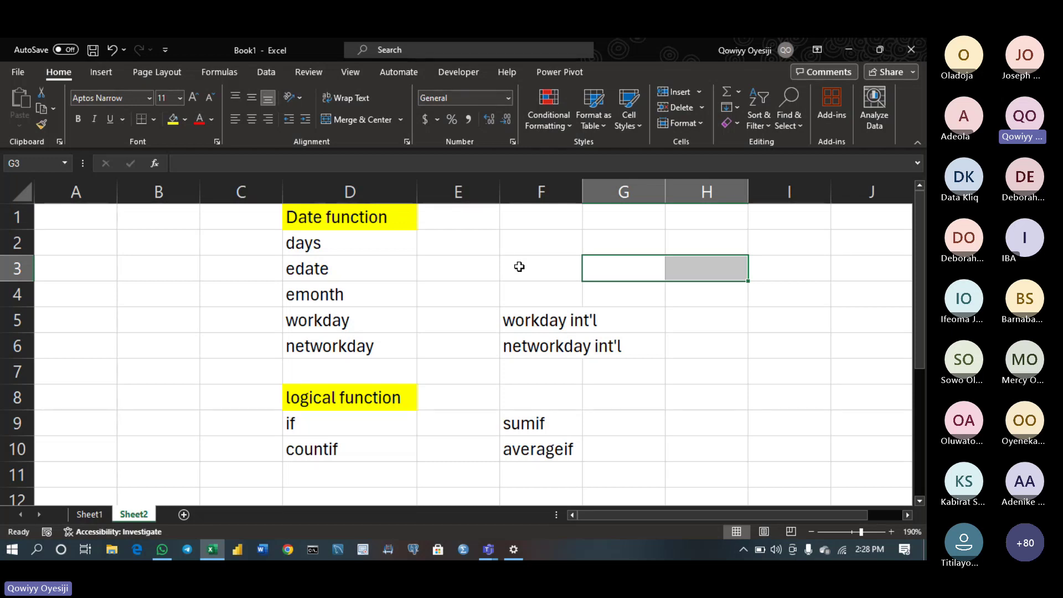
# Enter the date 02/10/2024 in F2, in the days row
pyautogui.click(517, 238)
pyautogui.write('02/10')
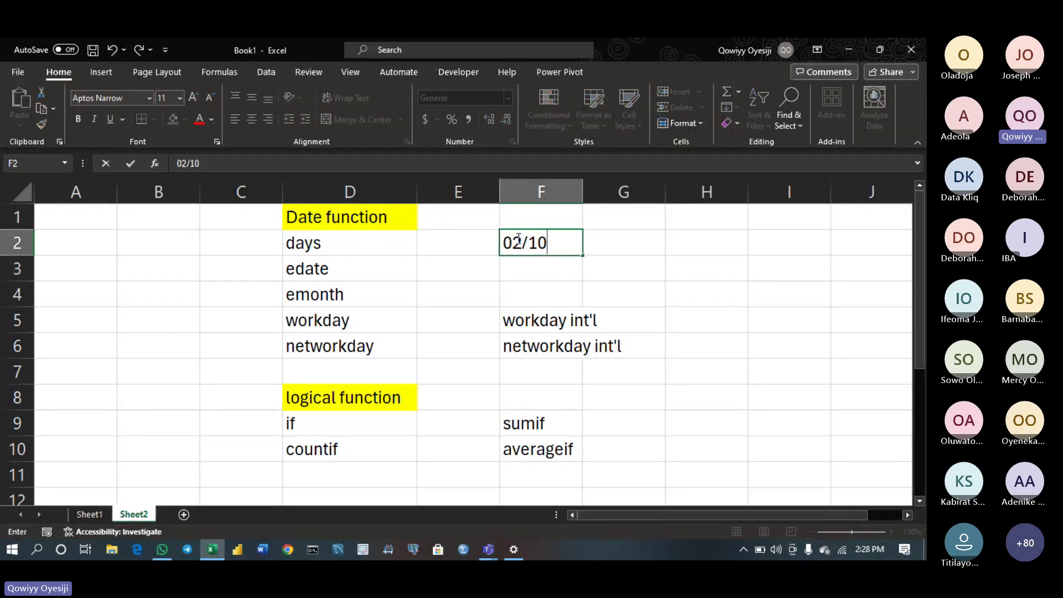
pyautogui.write('/2024')
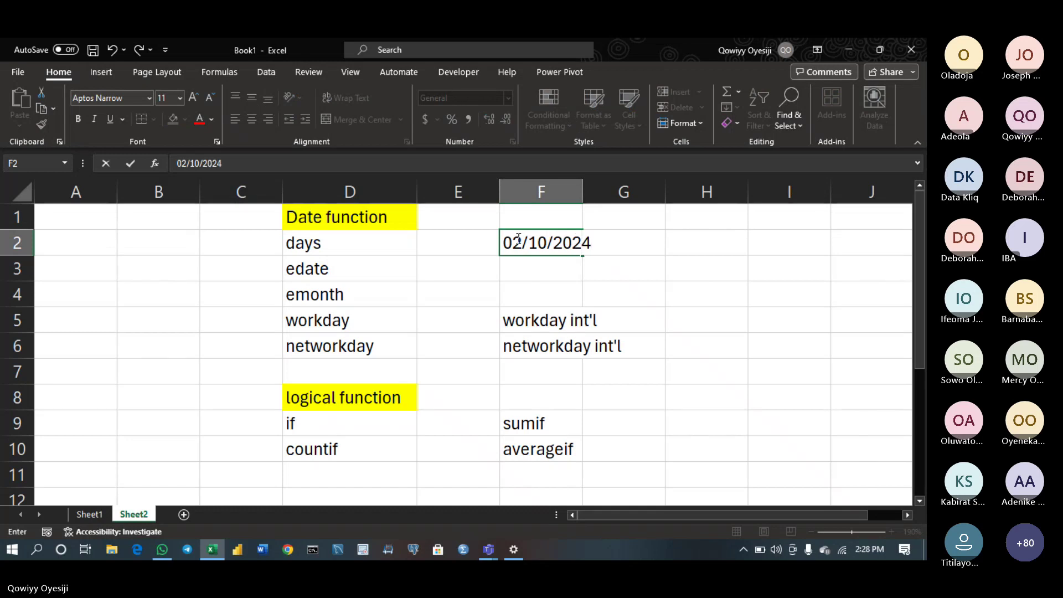
pyautogui.click(554, 216)
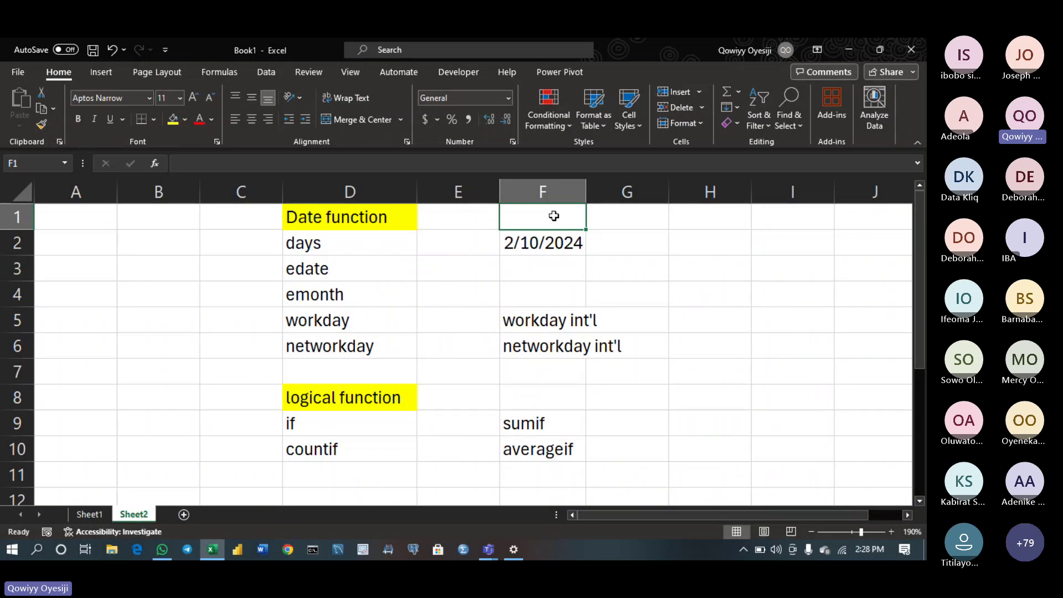
# Enter the date 07/31/2024 in H2, in the days row
pyautogui.click(692, 241)
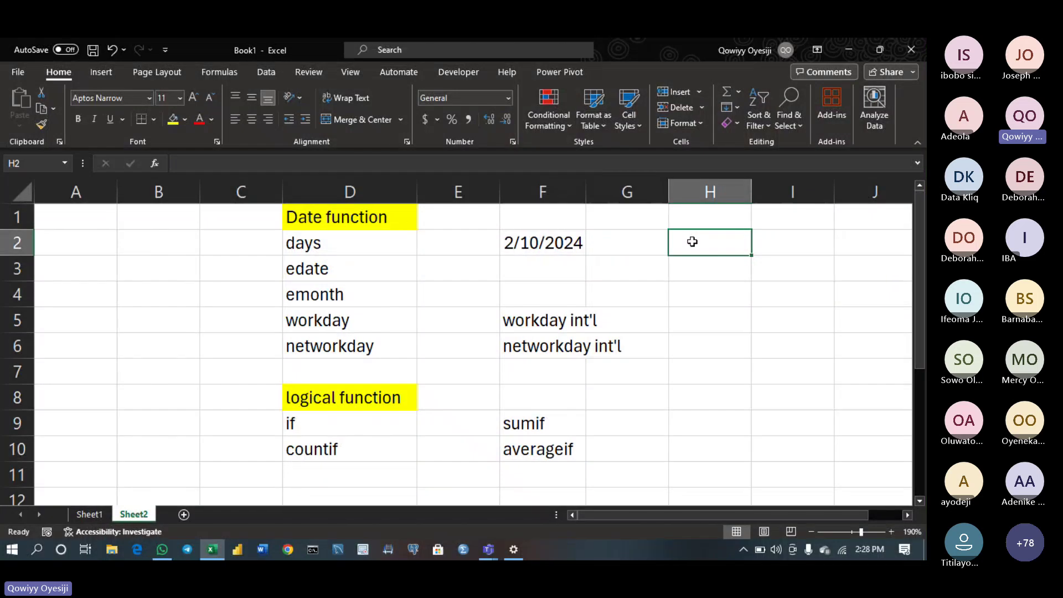
pyautogui.write('31')
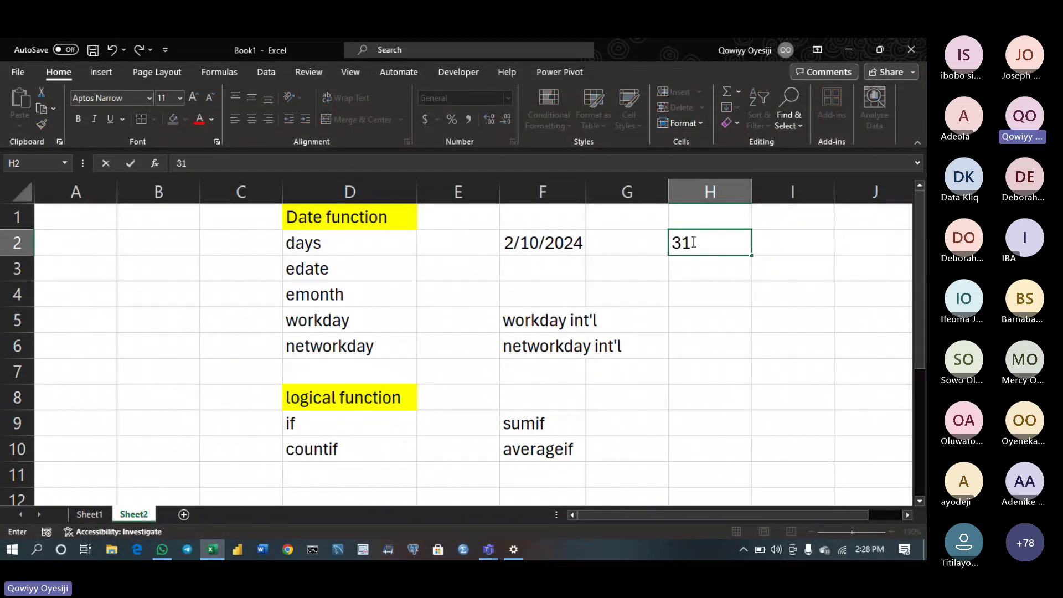
pyautogui.press('BackSpace')
pyautogui.press('BackSpace')
pyautogui.write('07/31/2023')
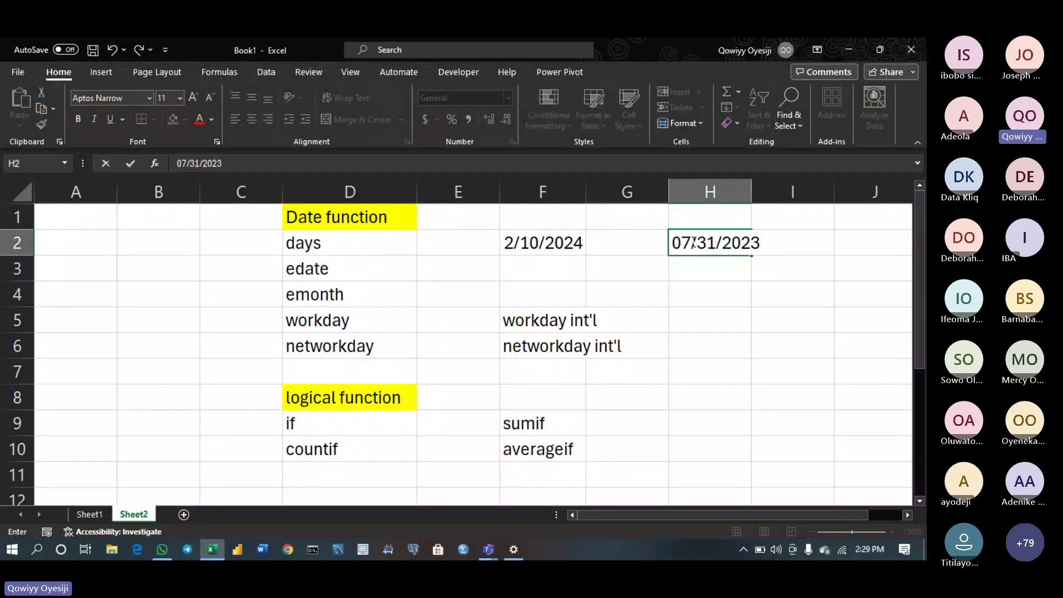
pyautogui.press('BackSpace')
pyautogui.write('4')
pyautogui.press('Return')
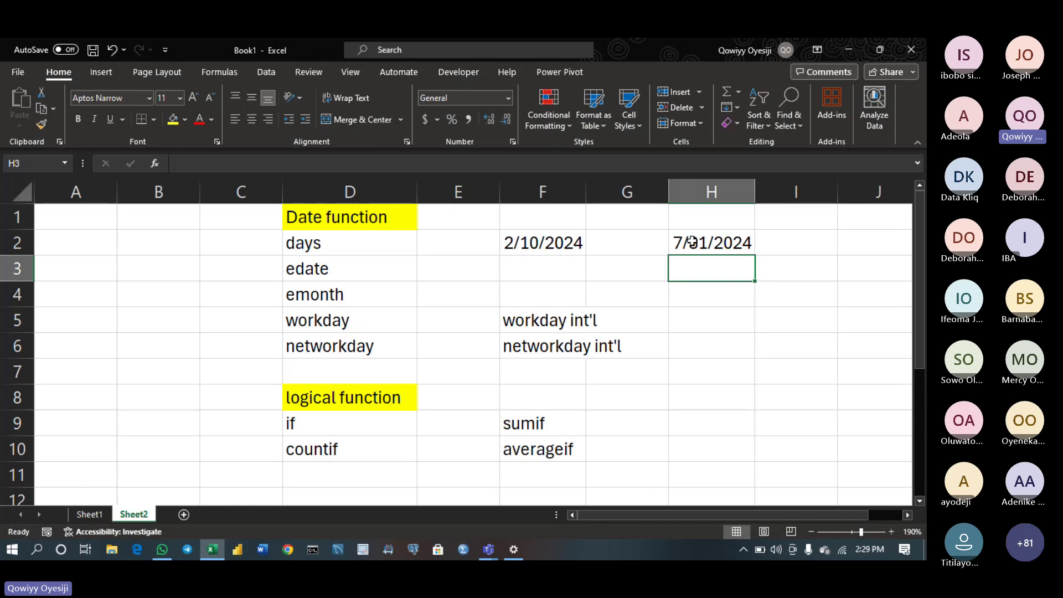
# Label the date in F2 with the heading start date in F1
pyautogui.click(550, 219)
pyautogui.write('start')
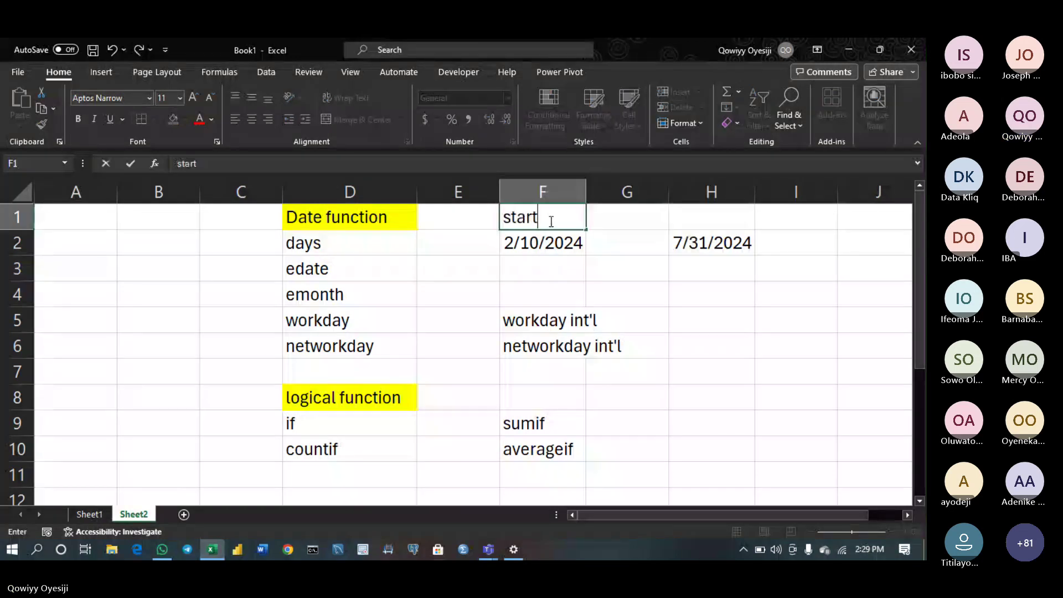
pyautogui.write(' date')
pyautogui.press('Tab')
pyautogui.press('Tab')
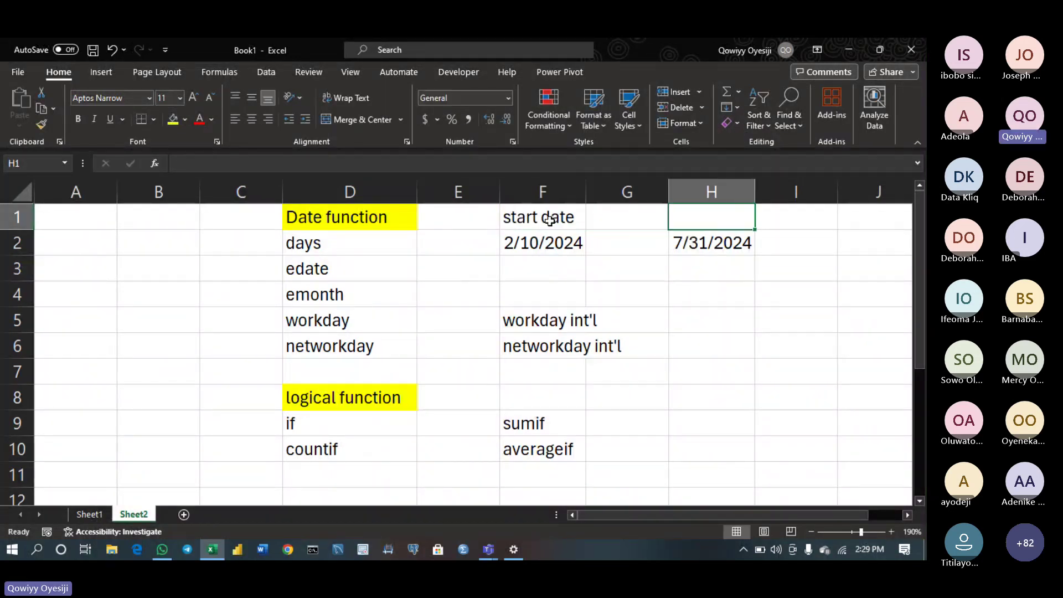
# Label the date in H2 with the heading end date in H1
pyautogui.write('enda')
pyautogui.press('BackSpace')
pyautogui.press('BackSpace')
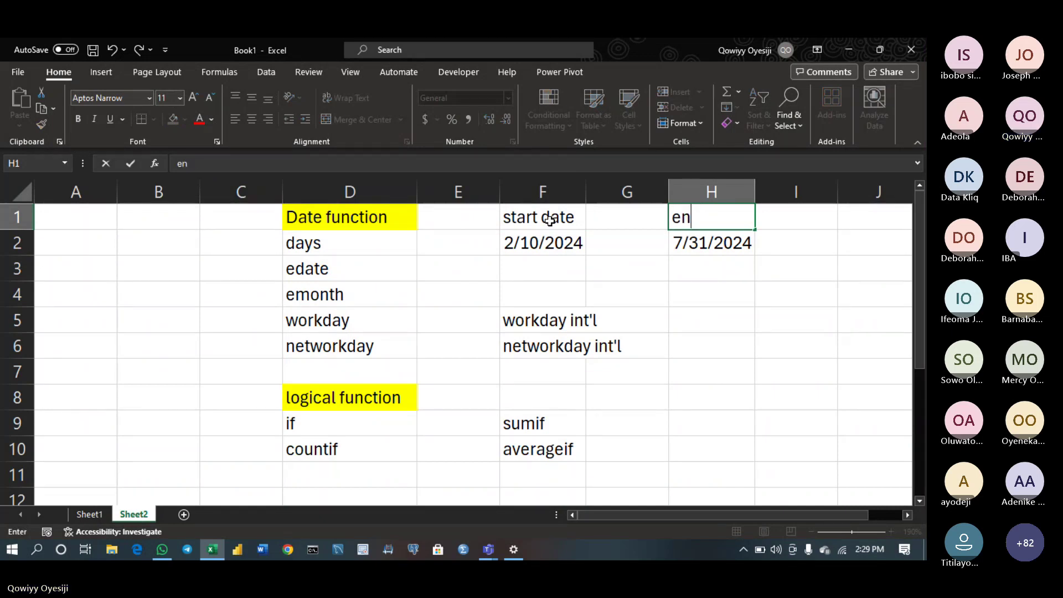
pyautogui.press('BackSpace')
pyautogui.write('nd date')
pyautogui.press('Tab')
pyautogui.press('Tab')
pyautogui.press('Tab')
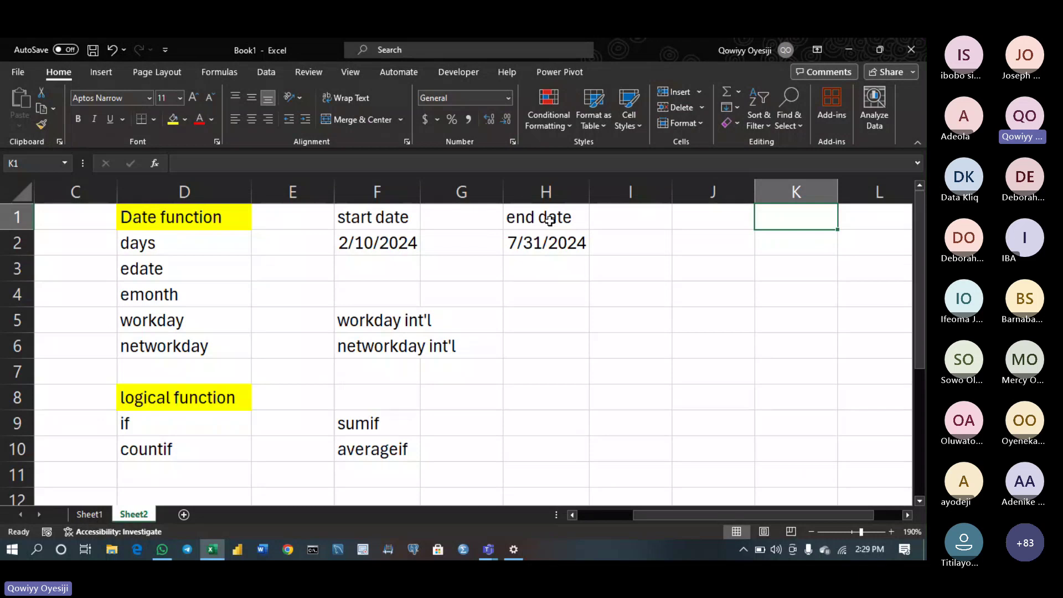
# Calculate the number of days between the start and end dates in J2 with the formula =DAYS(H2,F2)
pyautogui.click(685, 251)
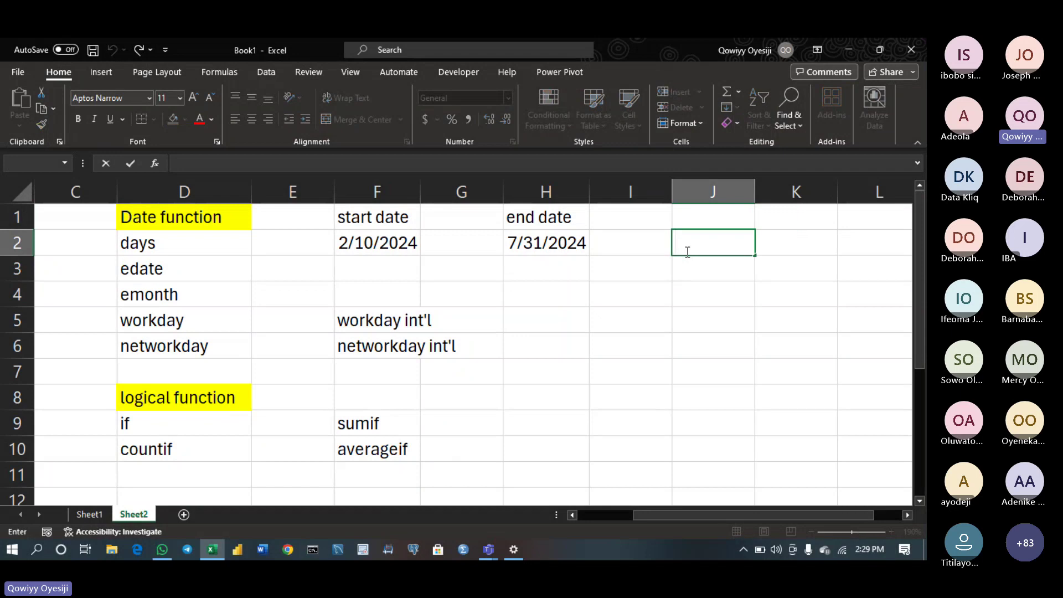
pyautogui.press('Return')
pyautogui.click(685, 251)
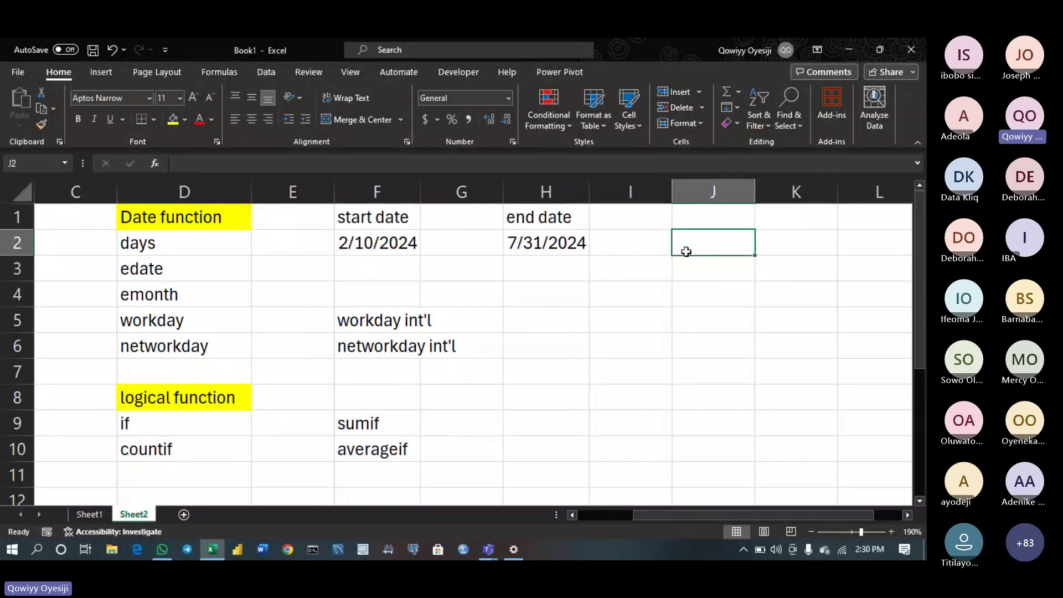
pyautogui.write('=days')
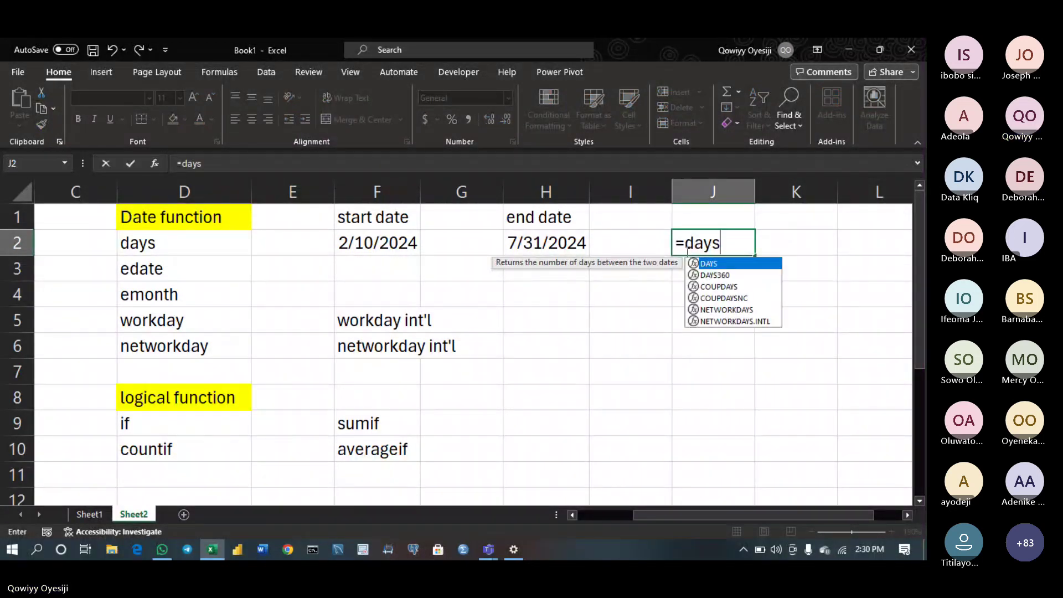
pyautogui.press('Tab')
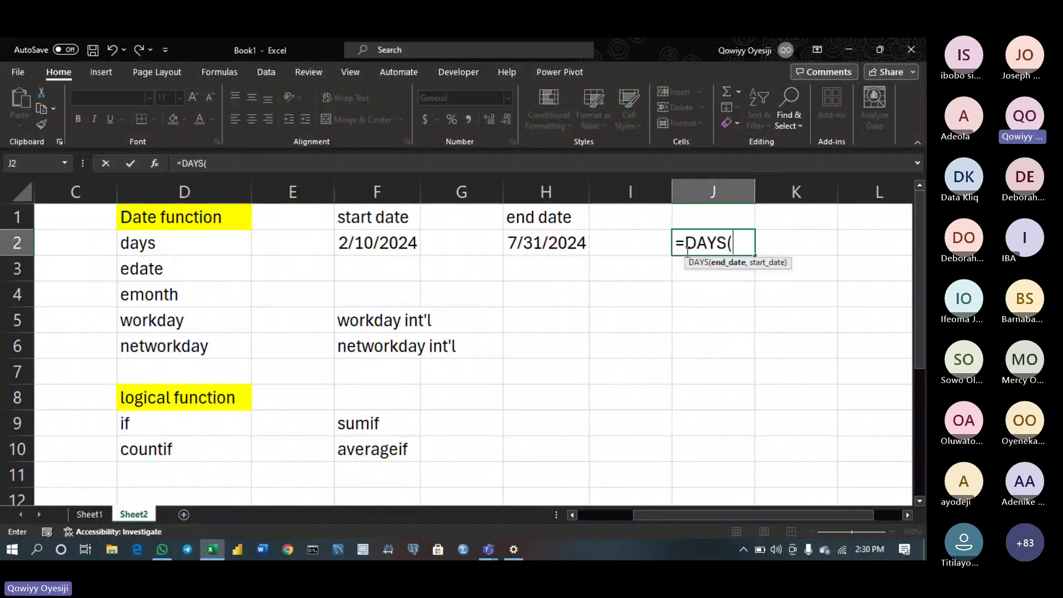
pyautogui.click(550, 241)
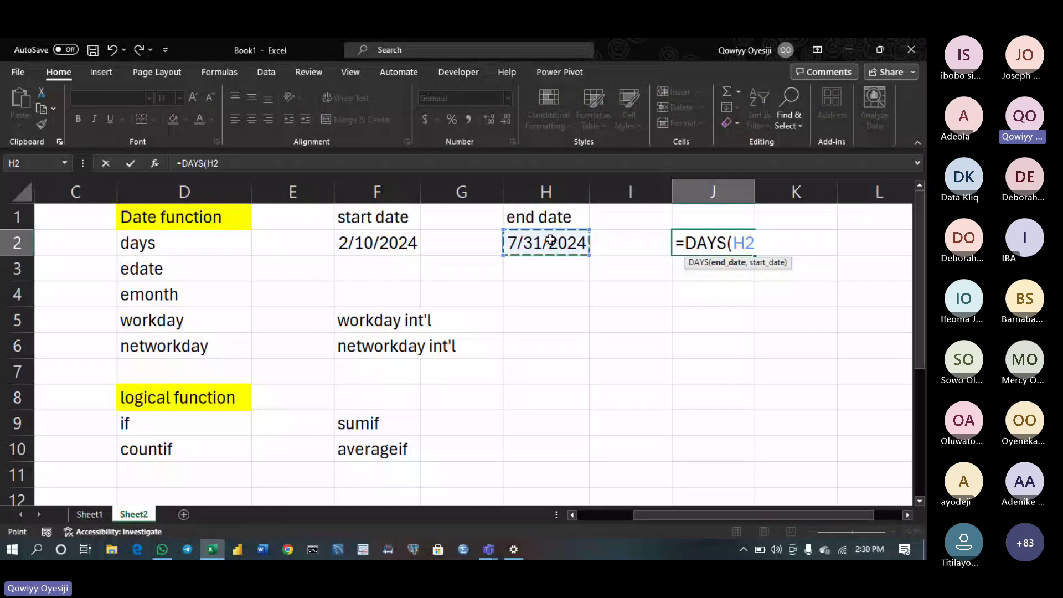
pyautogui.write(',')
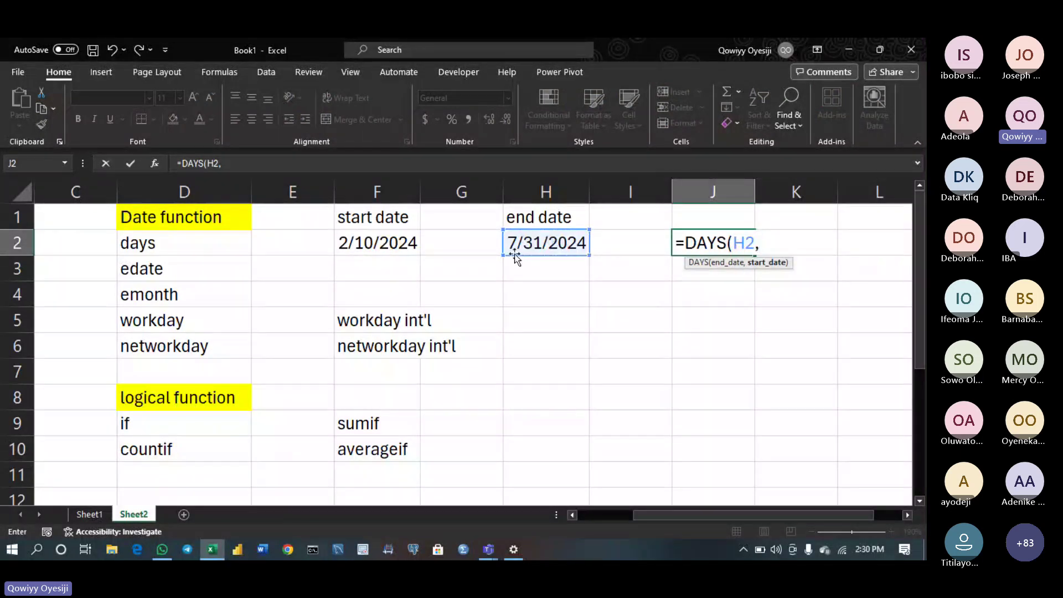
pyautogui.click(389, 242)
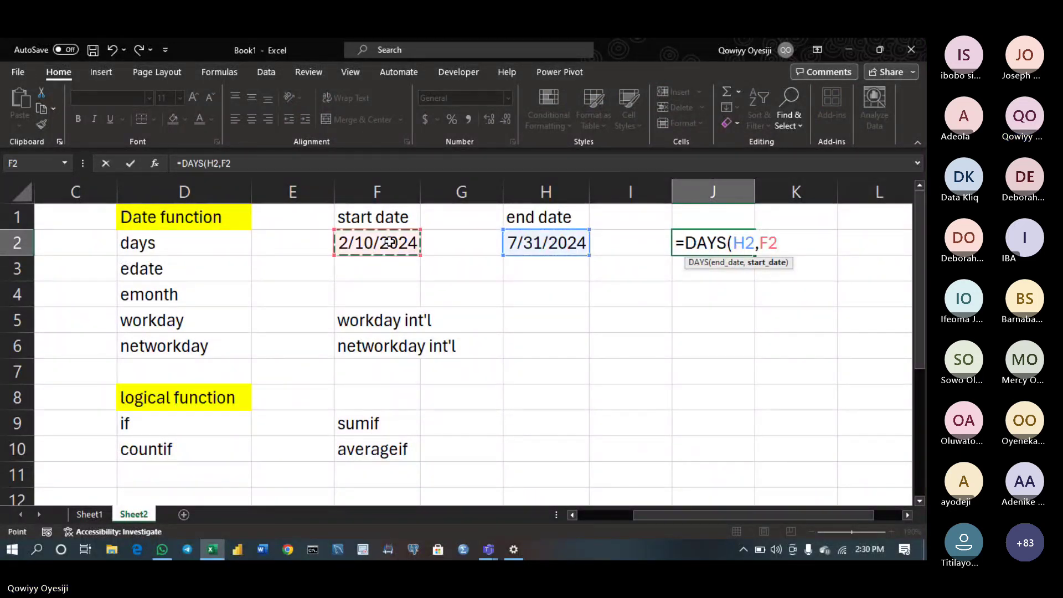
pyautogui.press('Return')
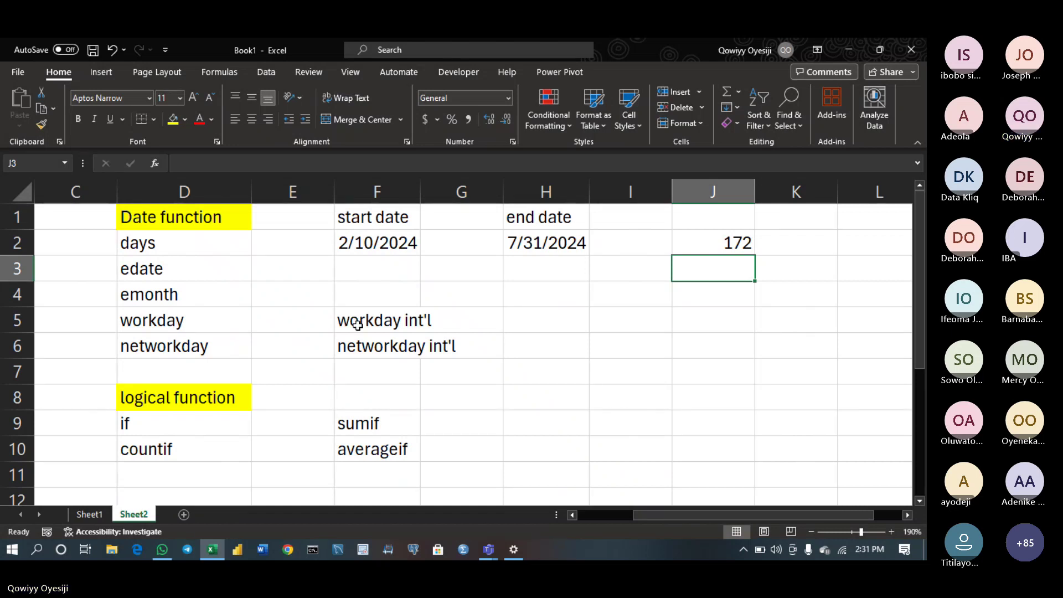
# Move the workday int'l and networkday int'l labels from F5:F6 to G9:G10
pyautogui.moveTo(359, 324); pyautogui.dragTo(358, 343)
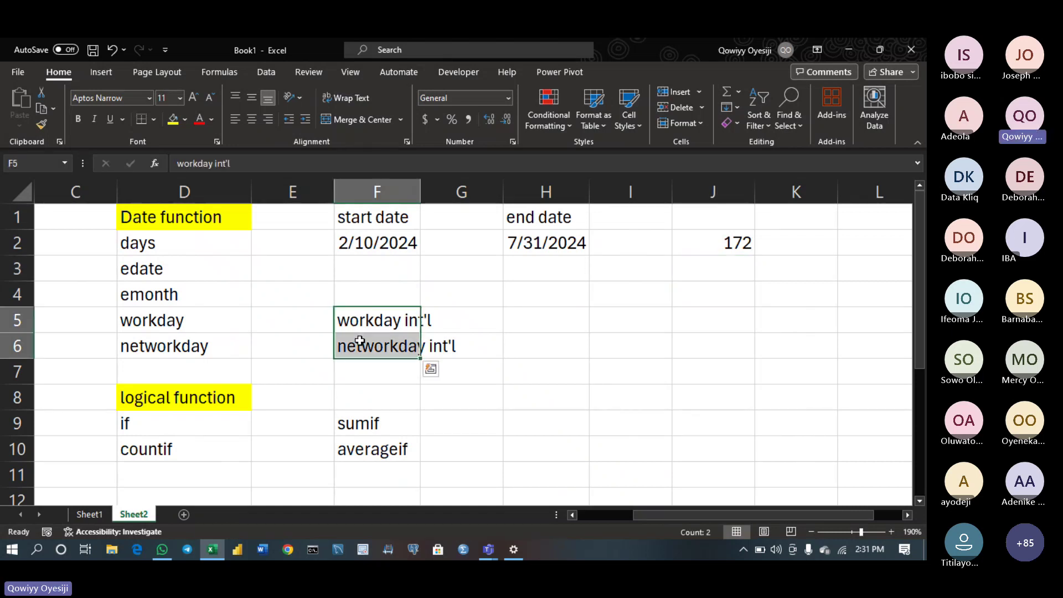
pyautogui.hotkey('ctrl', 'c')
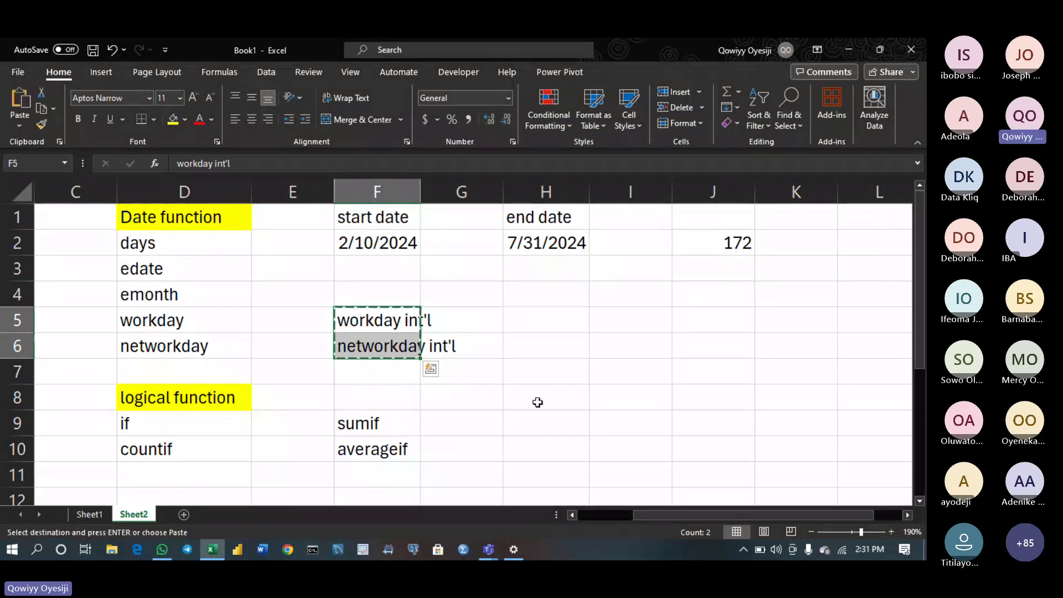
pyautogui.click(463, 421)
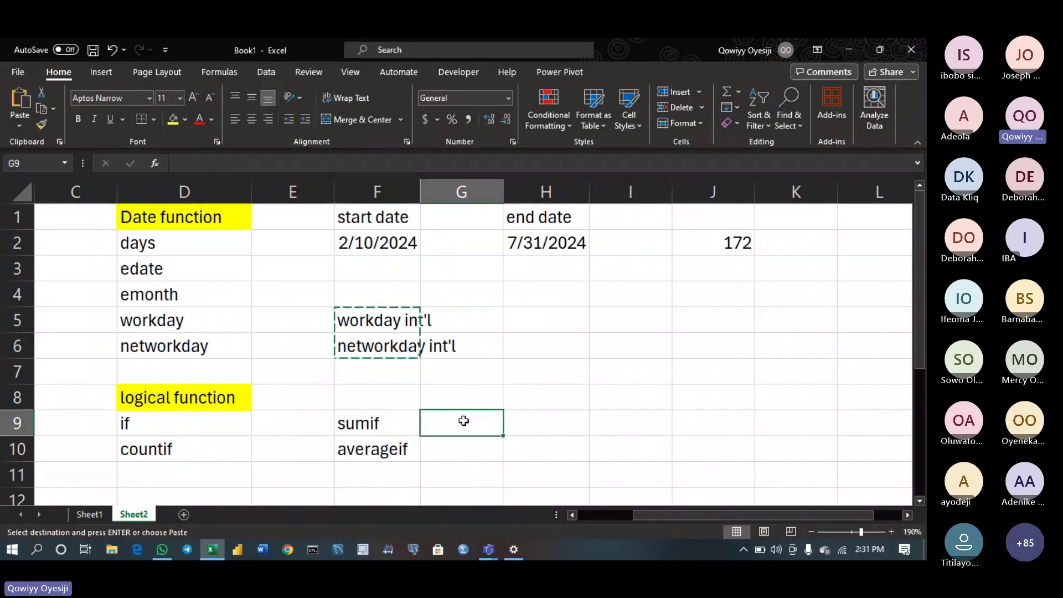
pyautogui.hotkey('ctrl', 'v')
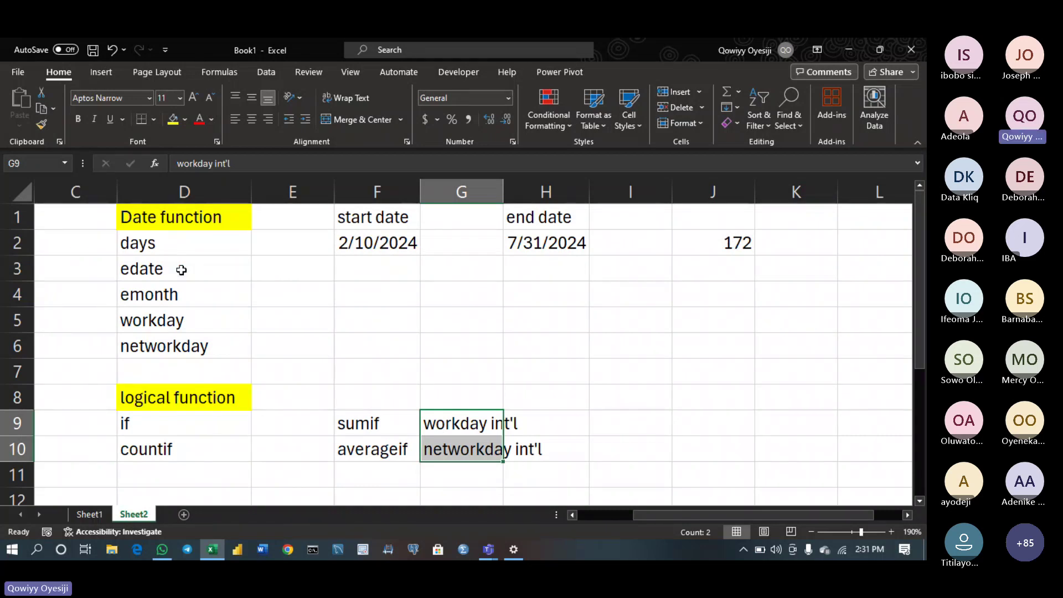
# Move the edate and emonth labels from D3:D4 to H9:H10
pyautogui.moveTo(181, 269); pyautogui.dragTo(178, 294)
pyautogui.hotkey('ctrl', 'c')
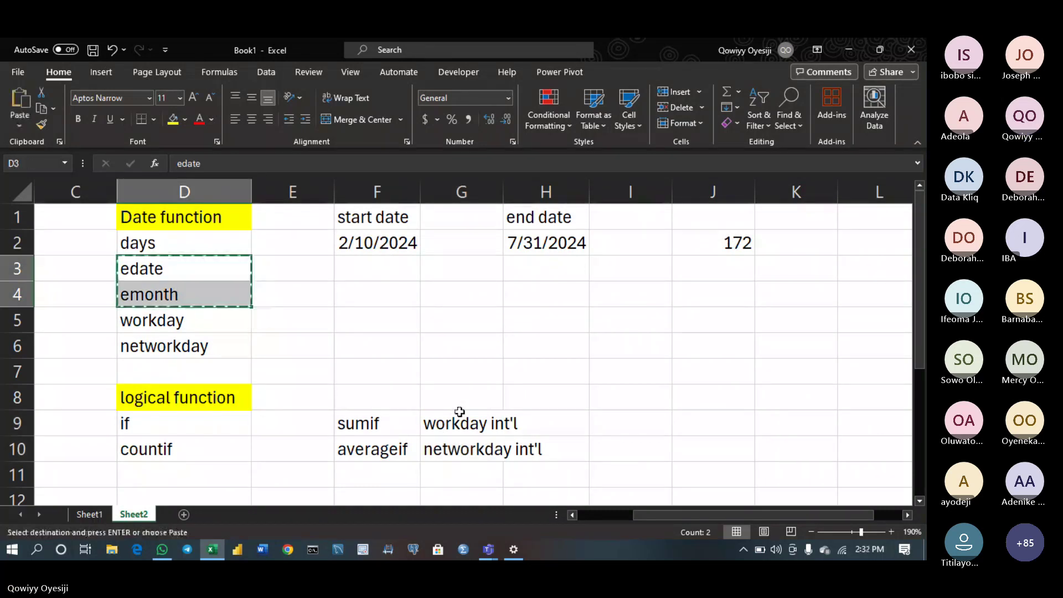
pyautogui.click(540, 433)
pyautogui.hotkey('ctrl', 'v')
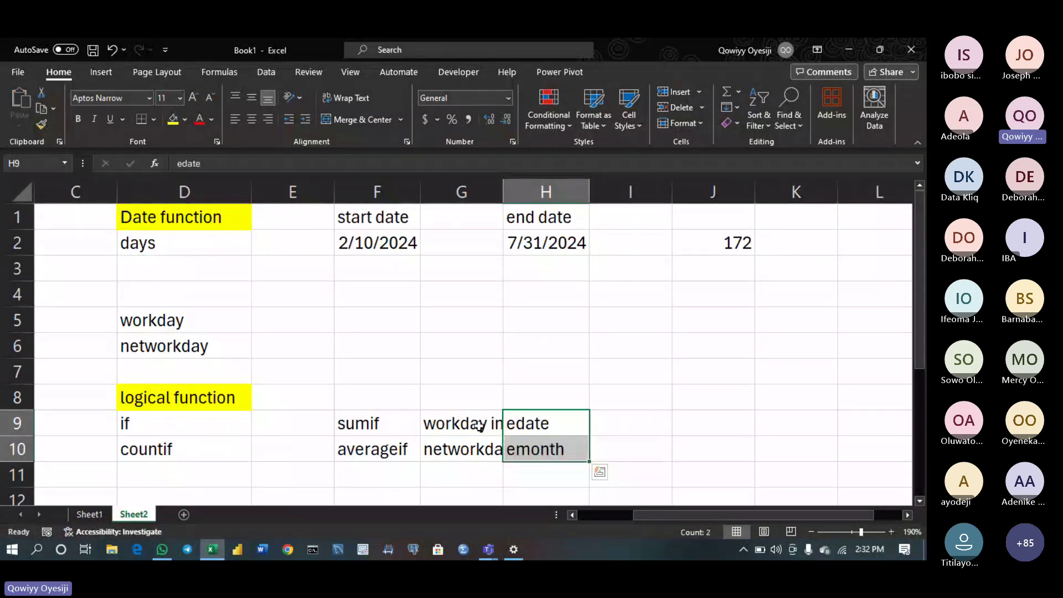
# Move the workday and networkday labels up to D3:D4, directly below days
pyautogui.moveTo(475, 424); pyautogui.dragTo(468, 449)
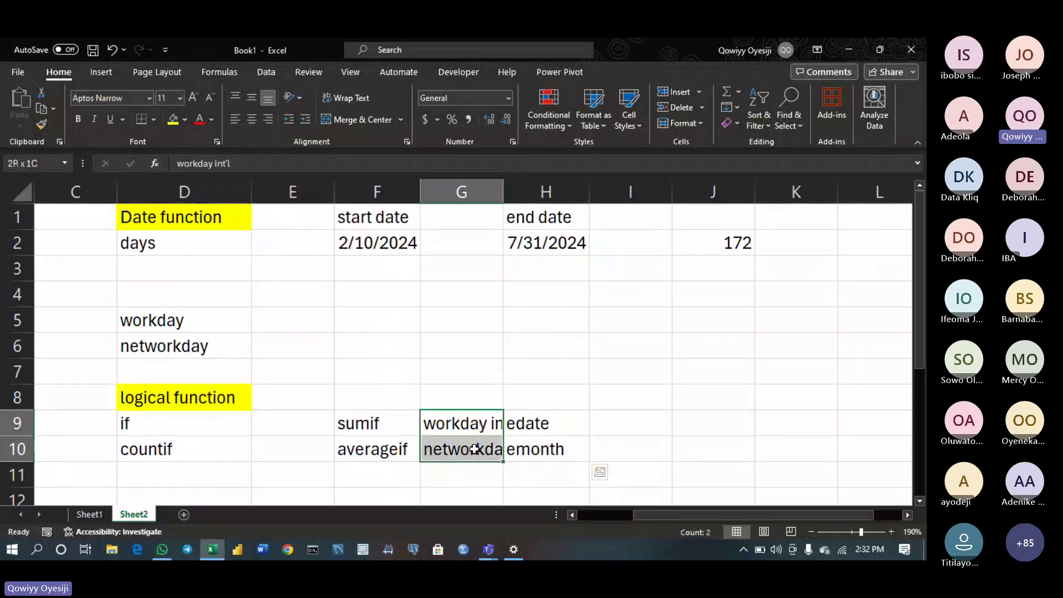
pyautogui.click(179, 325)
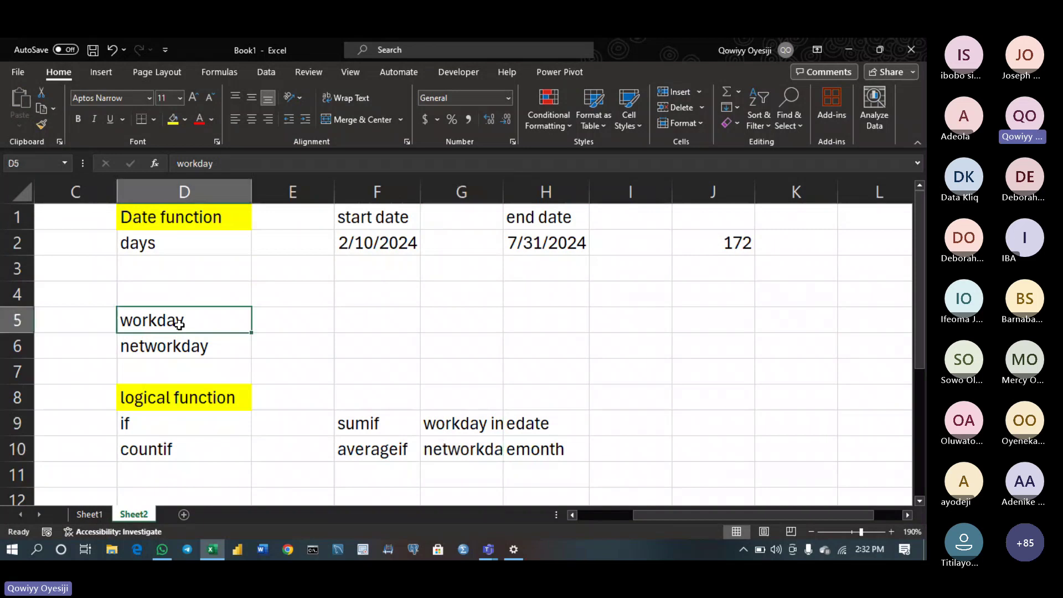
pyautogui.doubleClick(180, 326)
pyautogui.click(285, 335)
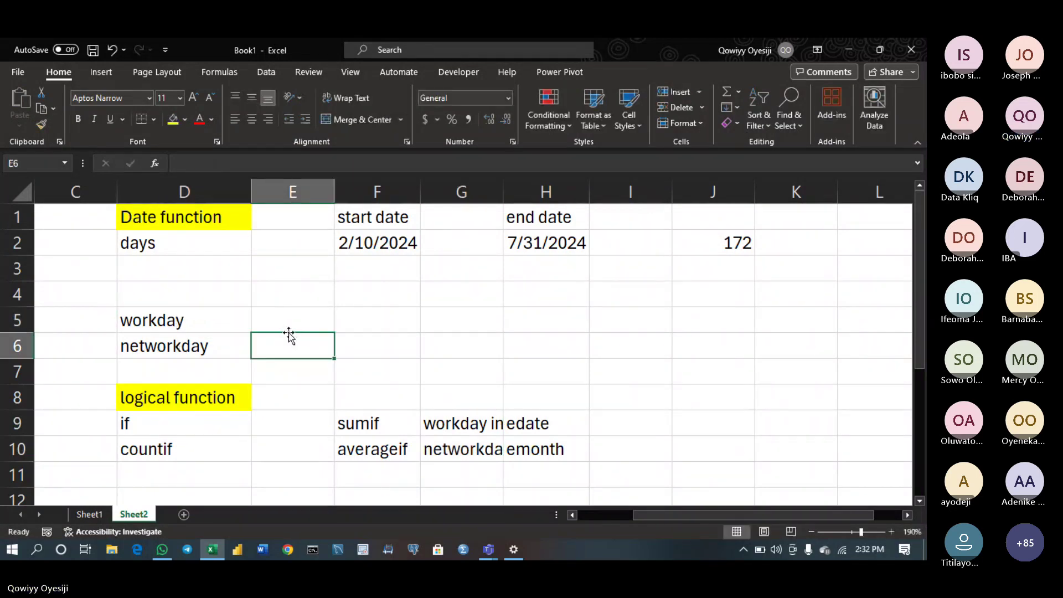
pyautogui.click(235, 317)
pyautogui.doubleClick(235, 316)
pyautogui.click(301, 341)
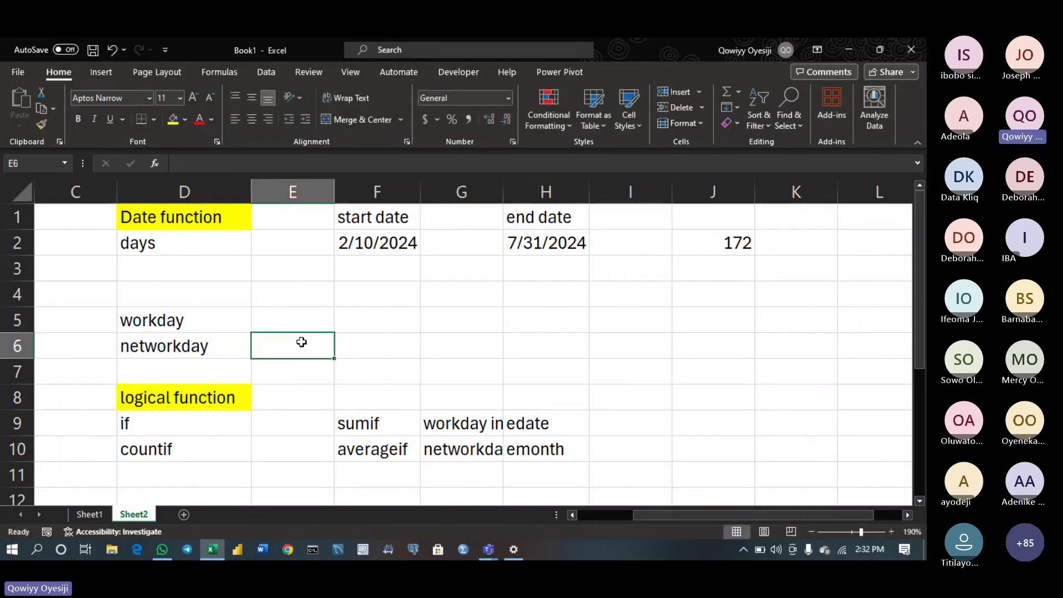
pyautogui.moveTo(227, 311); pyautogui.dragTo(227, 343)
pyautogui.hotkey('ctrl', 'x')
pyautogui.click(194, 263)
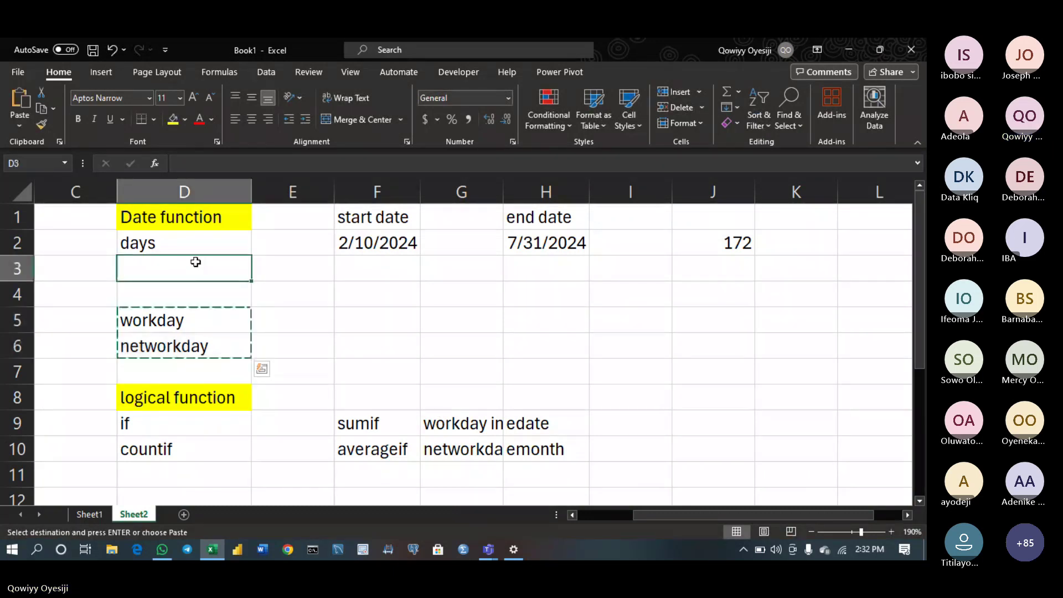
pyautogui.hotkey('ctrl', 'v')
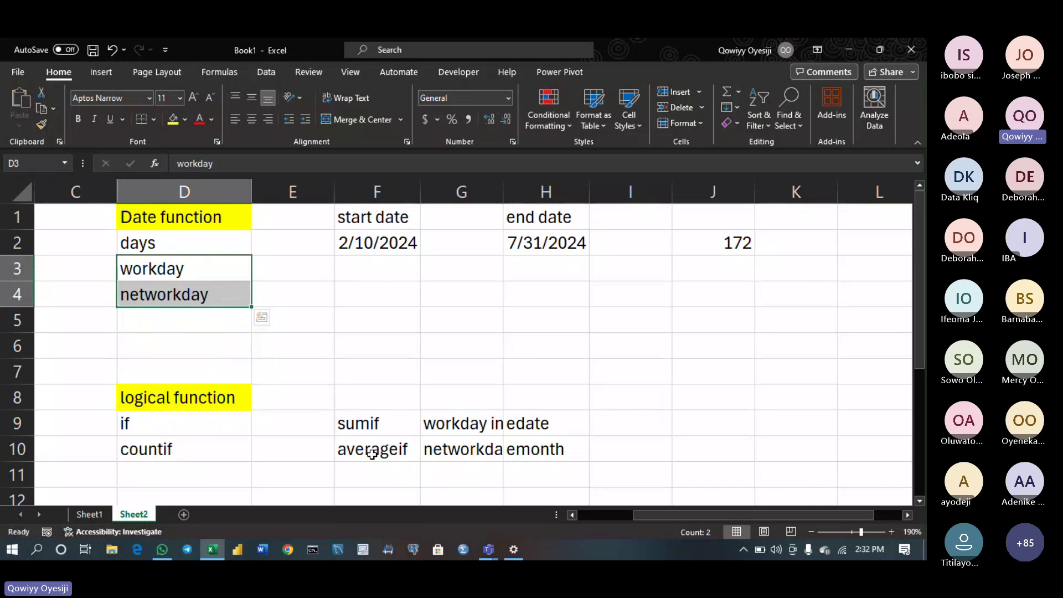
# Move the workday int'l and networkday int'l labels from G9:G10 to D5:D6, below networkday
pyautogui.moveTo(446, 423); pyautogui.dragTo(447, 455)
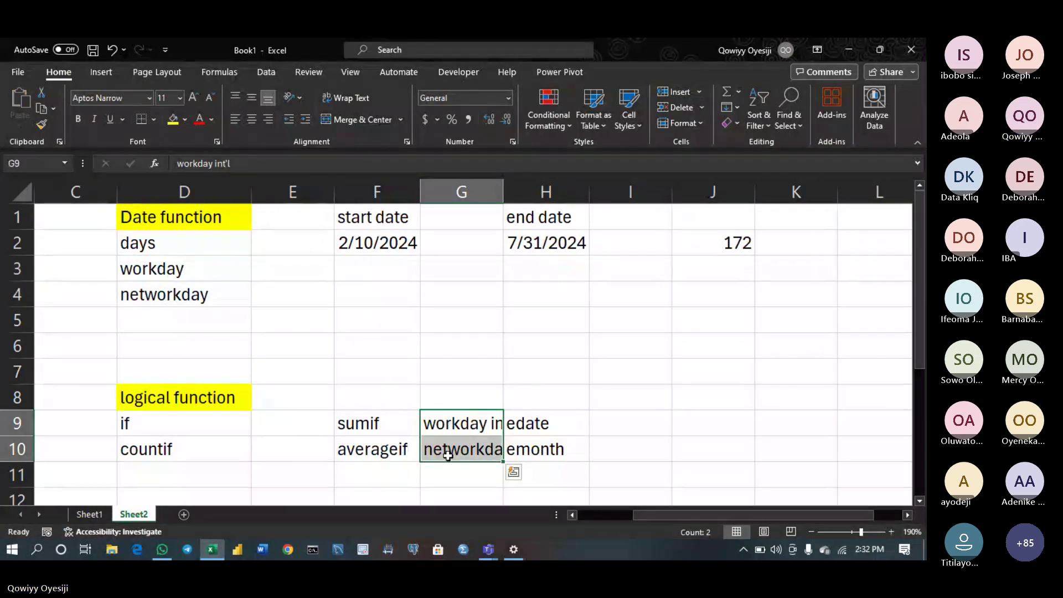
pyautogui.hotkey('ctrl', 'x')
pyautogui.click(174, 319)
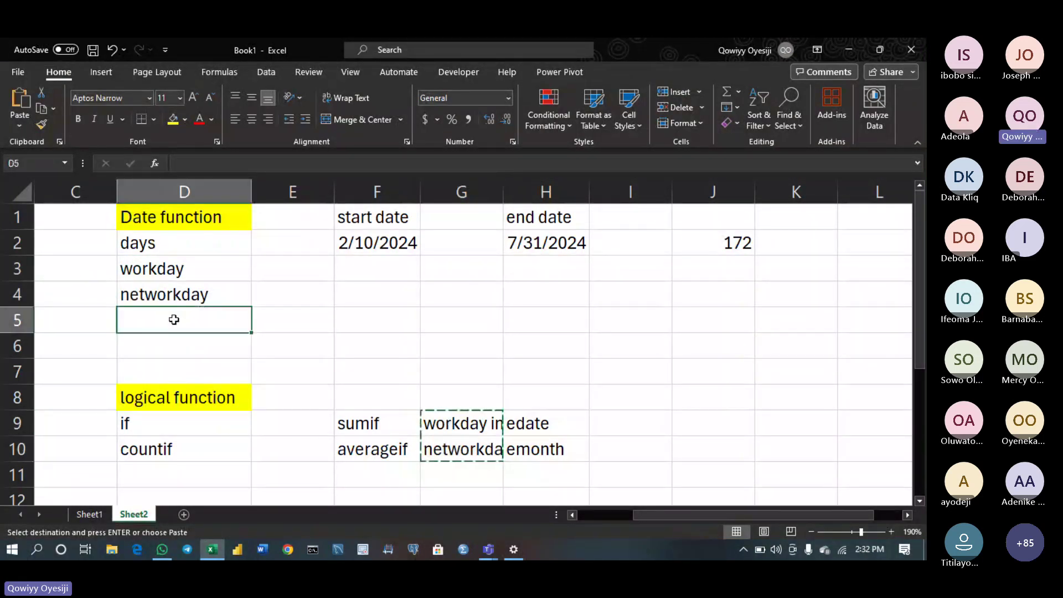
pyautogui.hotkey('ctrl', 'v')
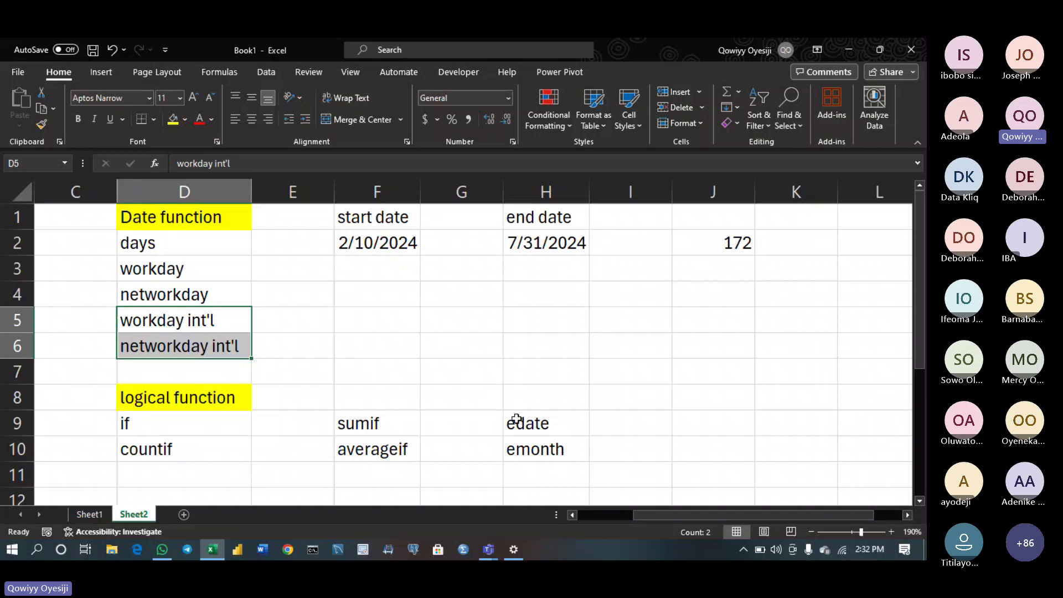
# Move the edate and emonth labels from H9:H10 to G9:G10, beside sumif and averageif
pyautogui.moveTo(516, 419); pyautogui.dragTo(527, 448)
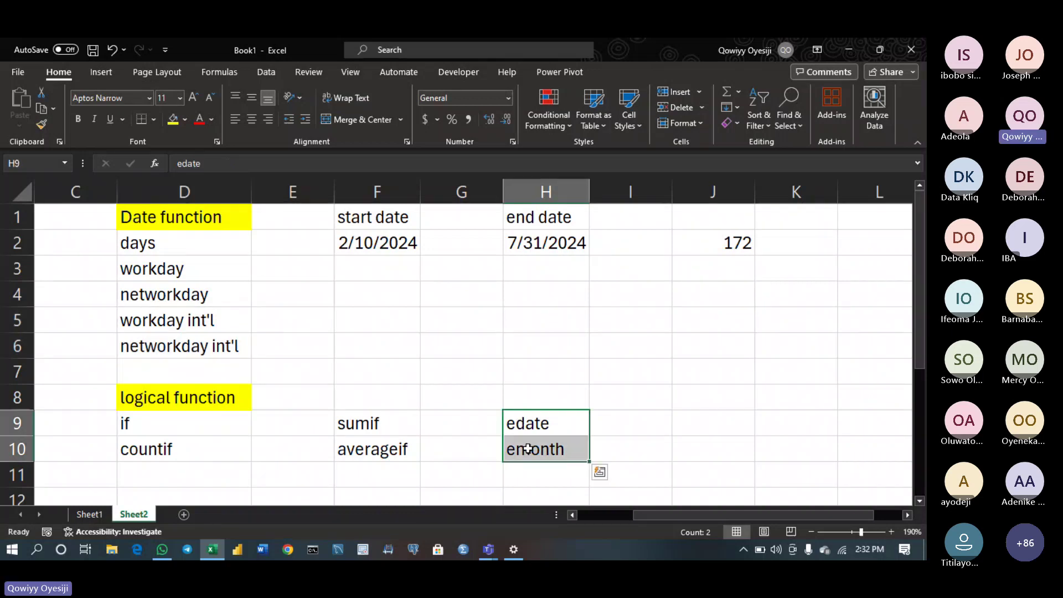
pyautogui.hotkey('ctrl', 'c')
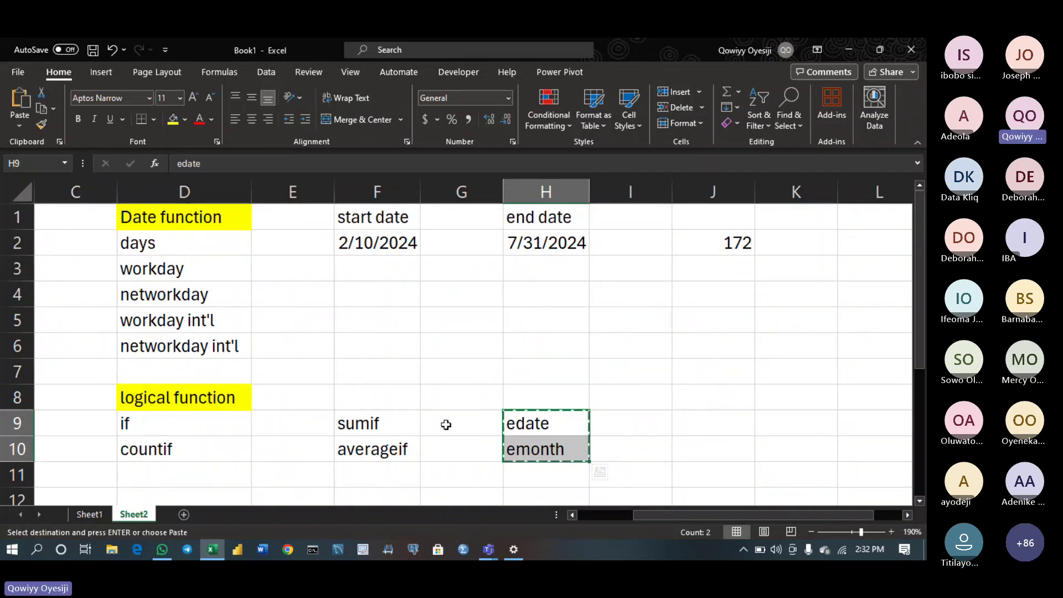
pyautogui.click(446, 425)
pyautogui.hotkey('ctrl', 'v')
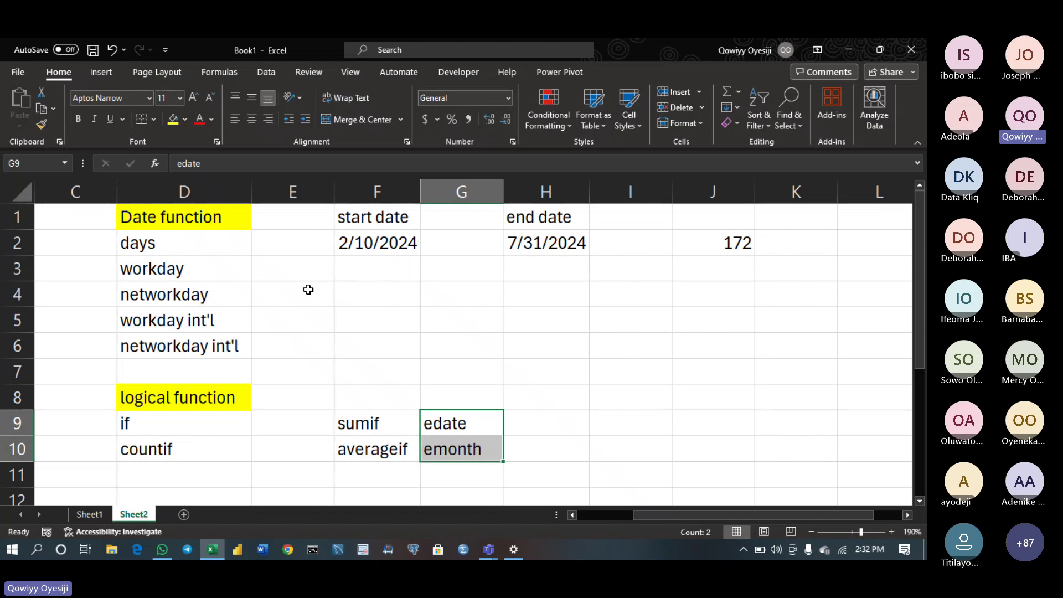
pyautogui.click(369, 272)
pyautogui.write('=work')
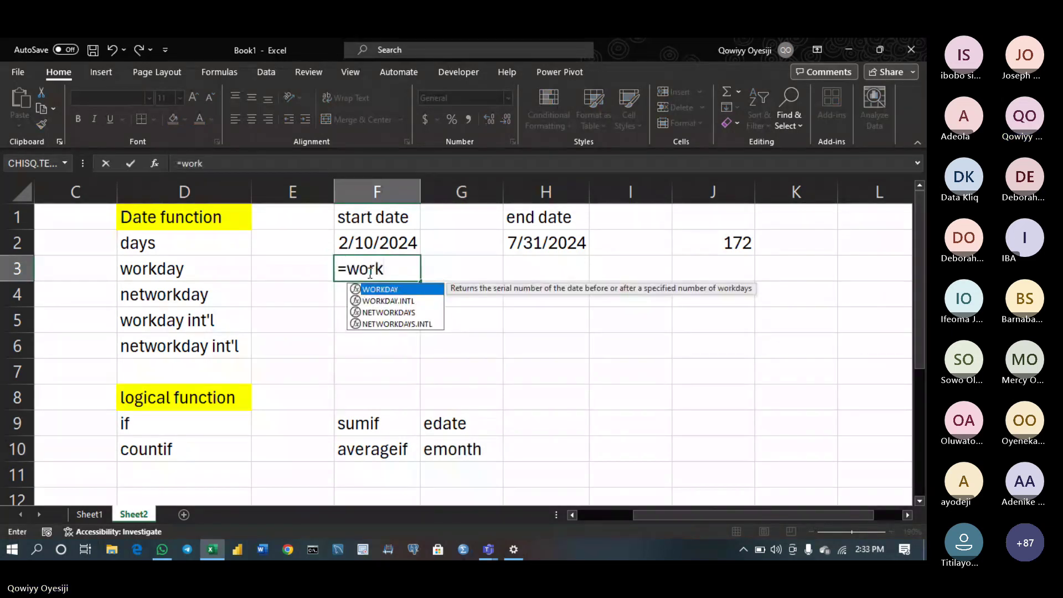
pyautogui.press('Tab')
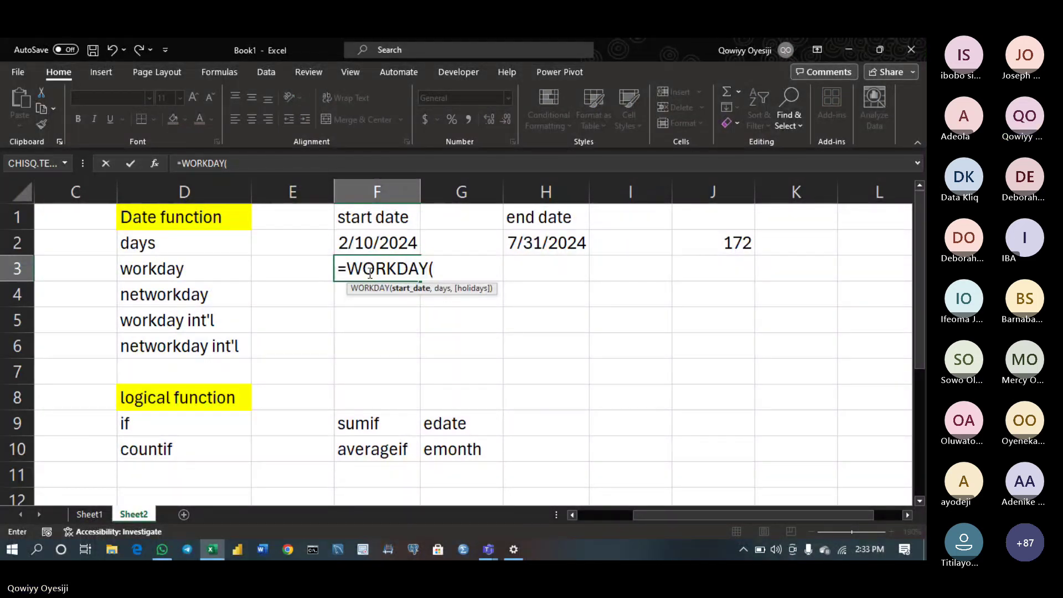
pyautogui.press('BackSpace')
pyautogui.press('BackSpace')
pyautogui.press('BackSpace')
pyautogui.press('BackSpace')
pyautogui.press('BackSpace')
pyautogui.press('BackSpace')
pyautogui.press('BackSpace')
pyautogui.press('BackSpace')
pyautogui.press('BackSpace')
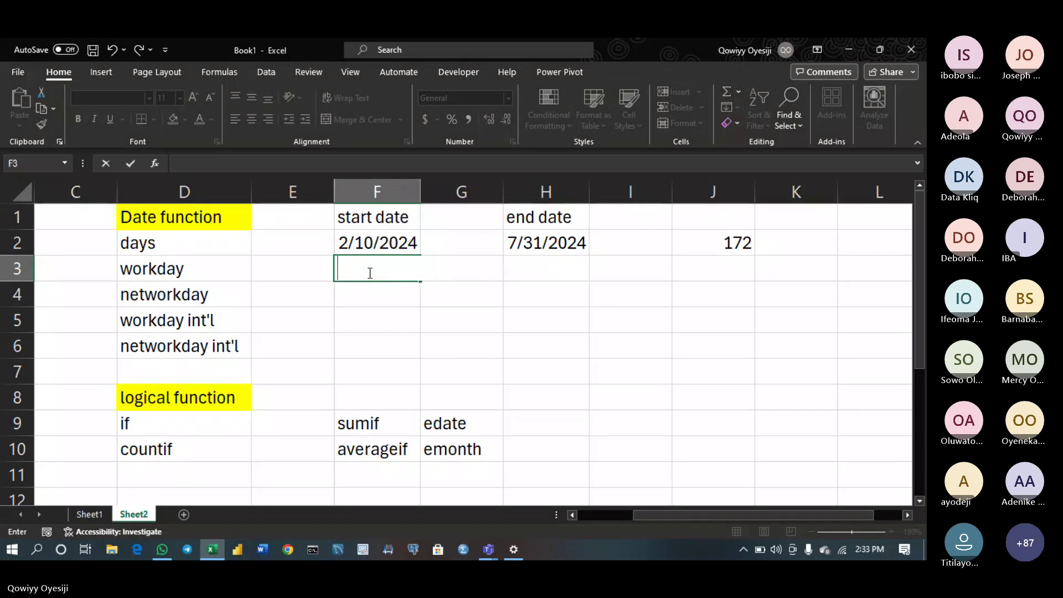
pyautogui.press('Return')
pyautogui.click(369, 272)
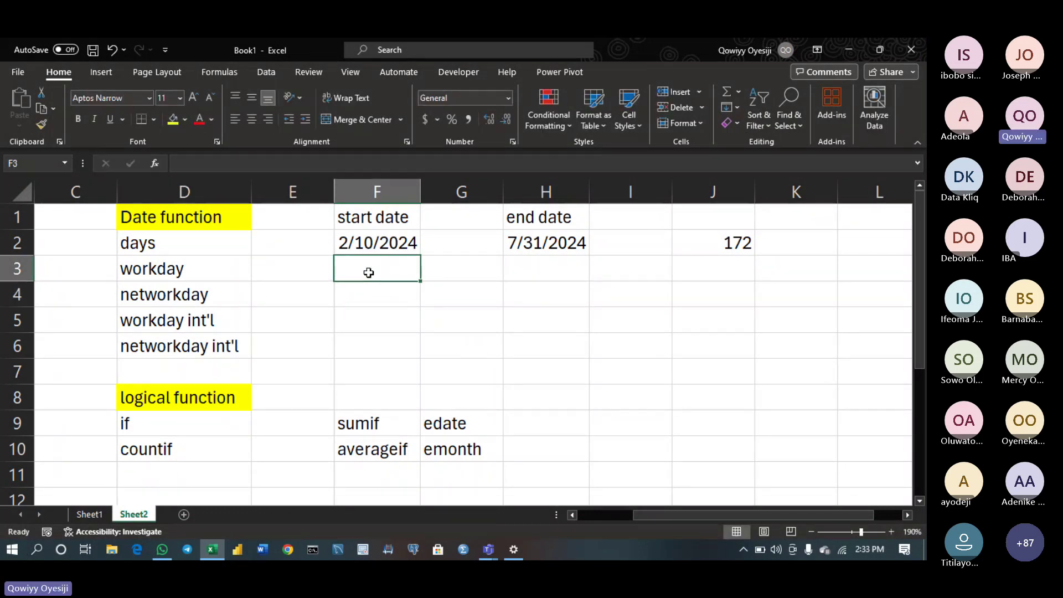
pyautogui.moveTo(369, 273); pyautogui.dragTo(367, 295)
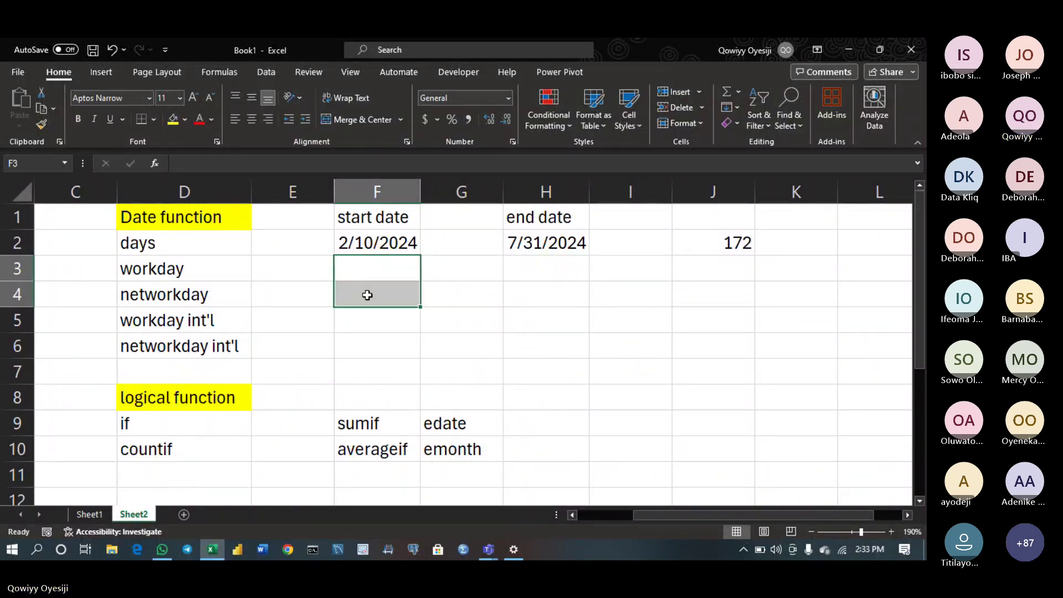
pyautogui.click(367, 266)
pyautogui.click(370, 297)
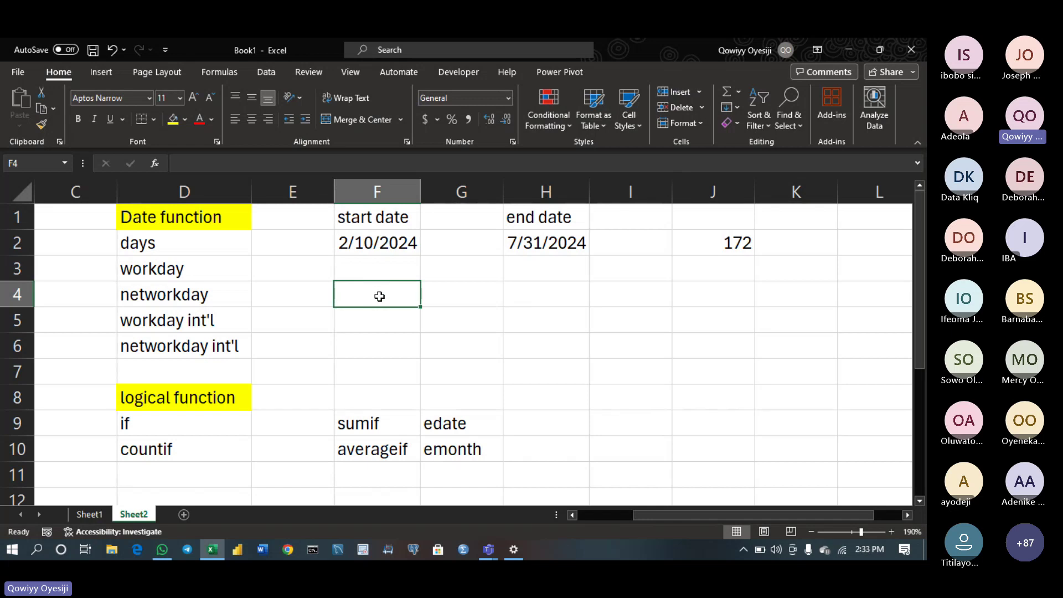
pyautogui.click(393, 242)
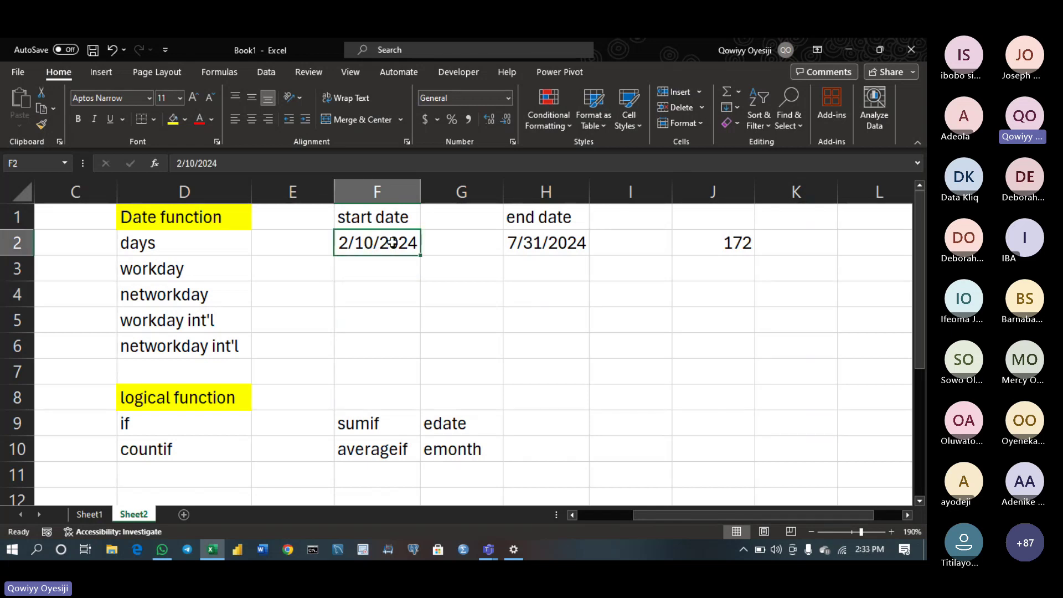
pyautogui.moveTo(393, 243); pyautogui.dragTo(526, 247)
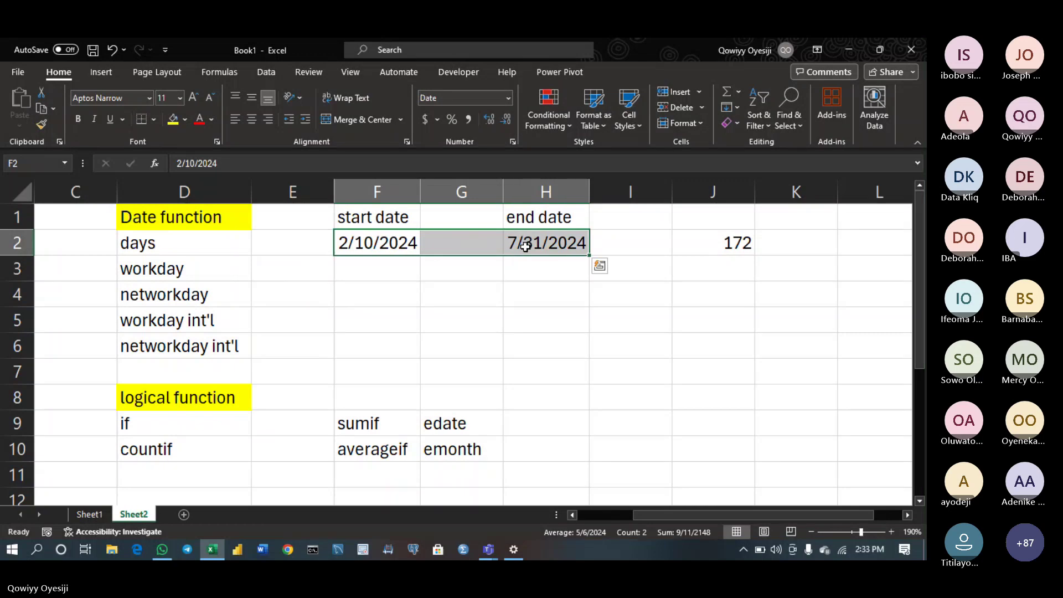
pyautogui.click(376, 348)
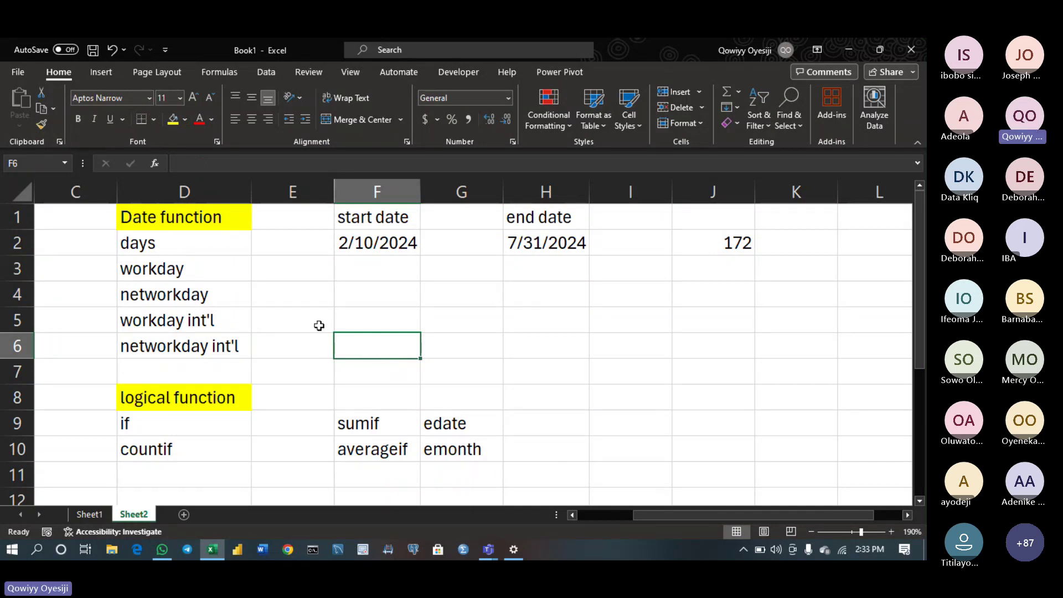
# Enter "65 days" in cell E3, beside the workday label
pyautogui.click(279, 269)
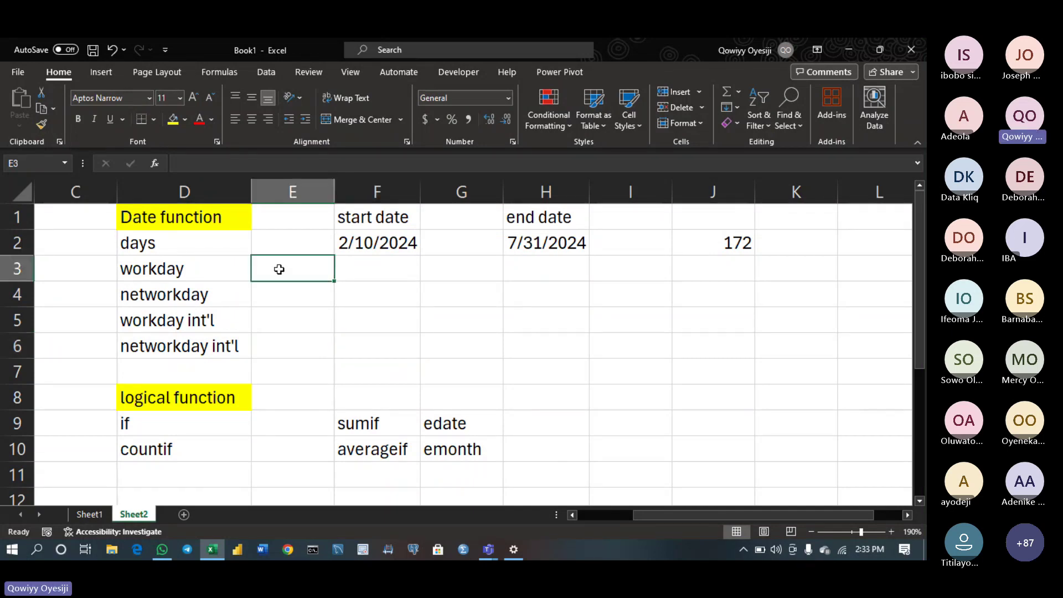
pyautogui.write('65 days')
pyautogui.press('Return')
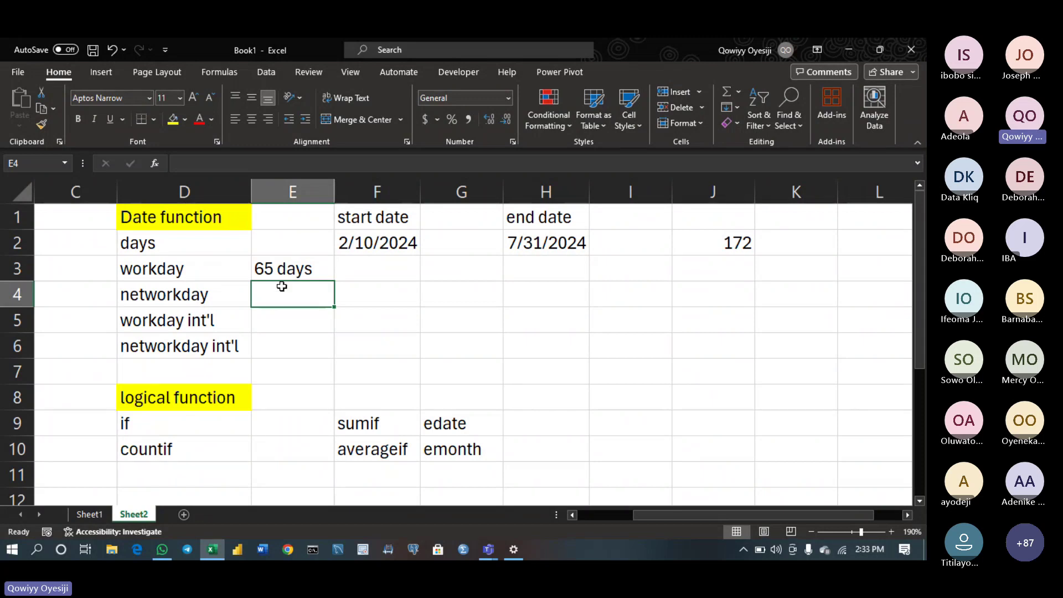
pyautogui.click(283, 266)
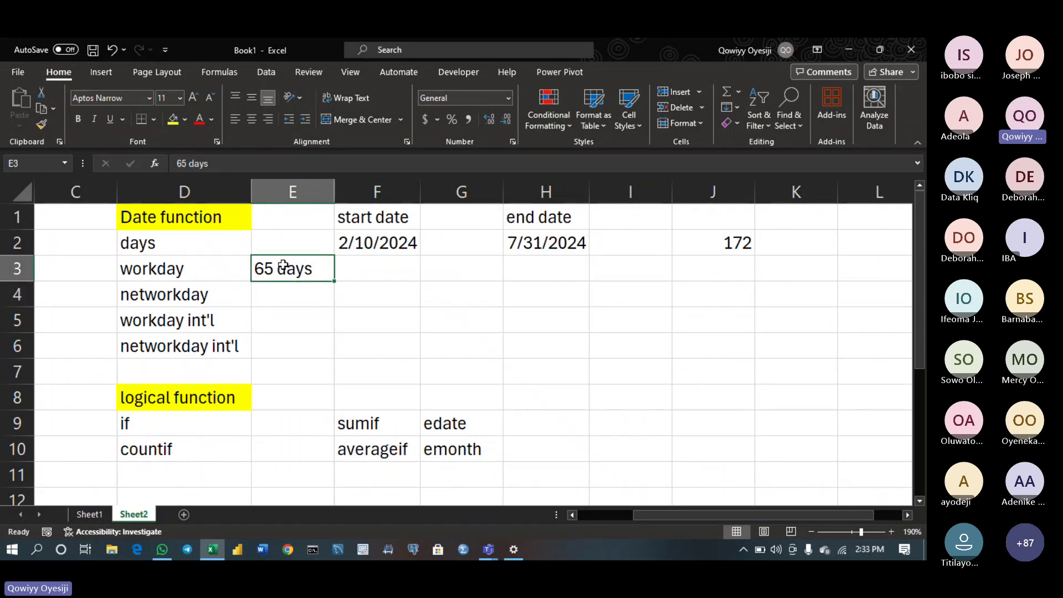
# Calculate the working days between the start and end dates in F4 with =NETWORKDAYS(F2,H2)
pyautogui.click(280, 295)
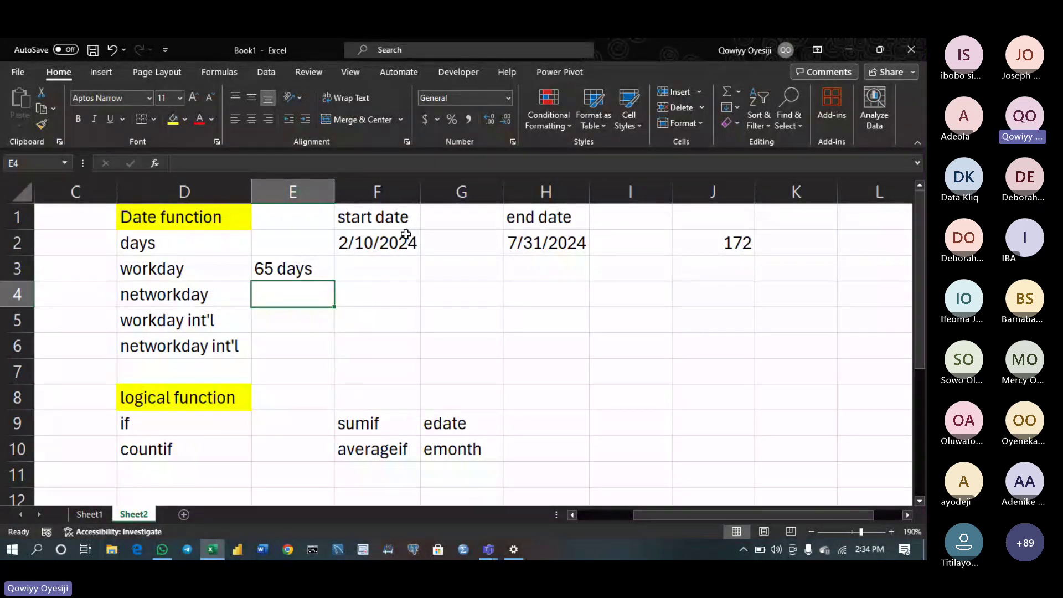
pyautogui.click(369, 299)
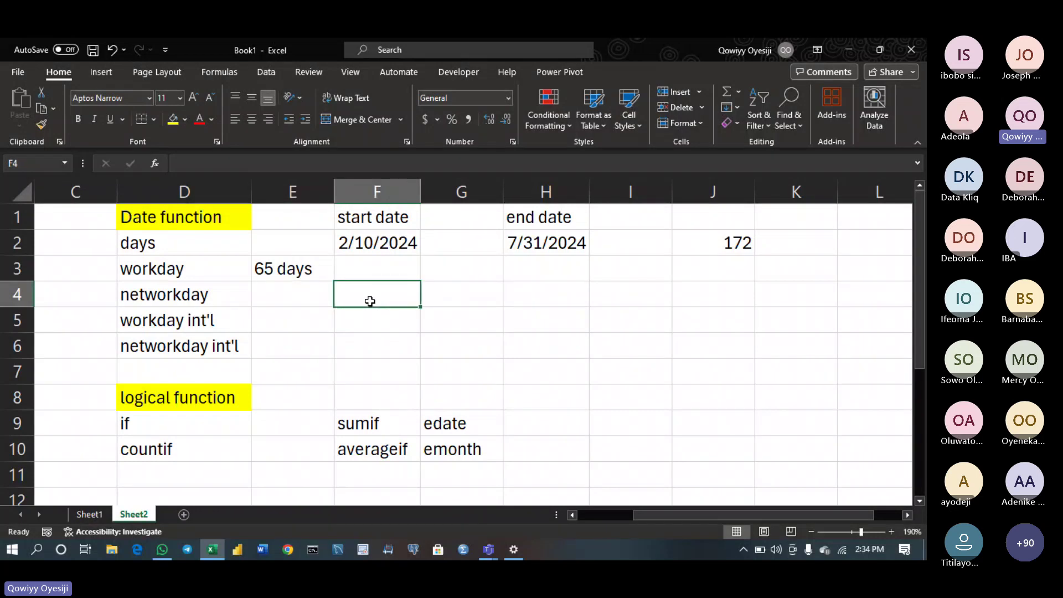
pyautogui.write('=net')
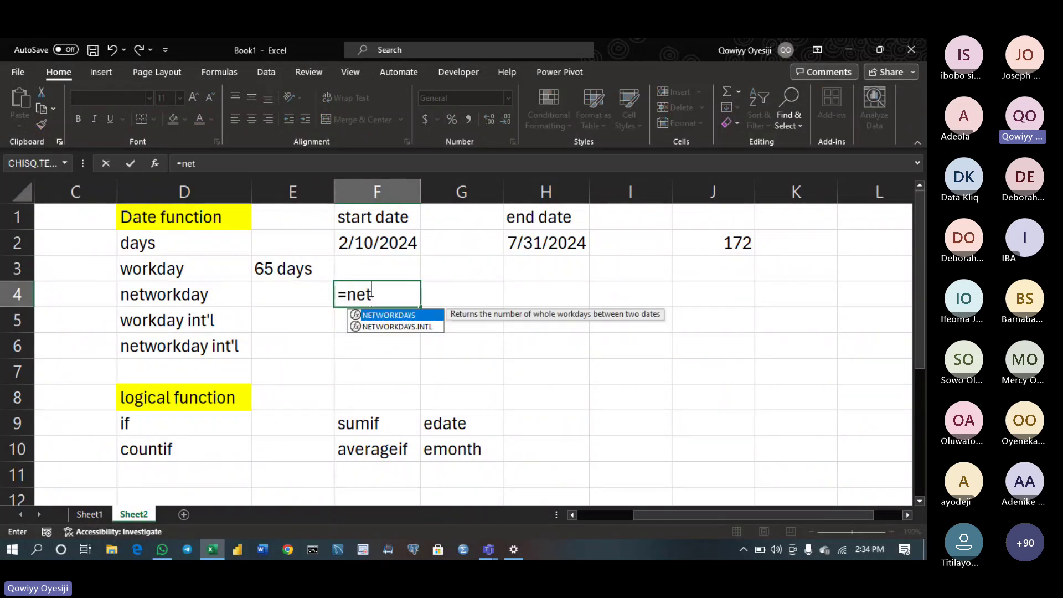
pyautogui.write('wro')
pyautogui.press('BackSpace')
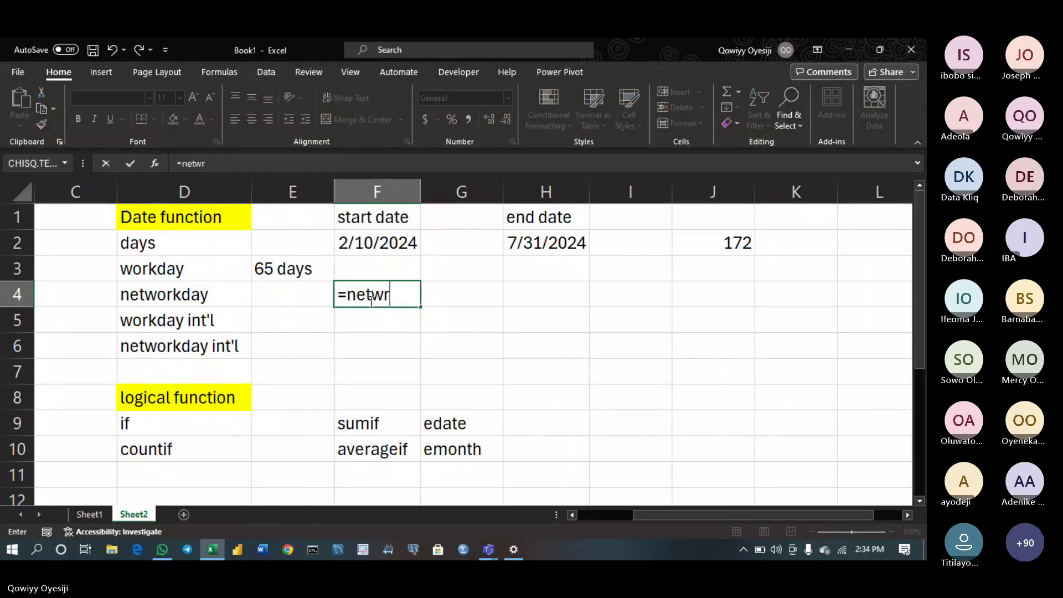
pyautogui.write('o')
pyautogui.press('Tab')
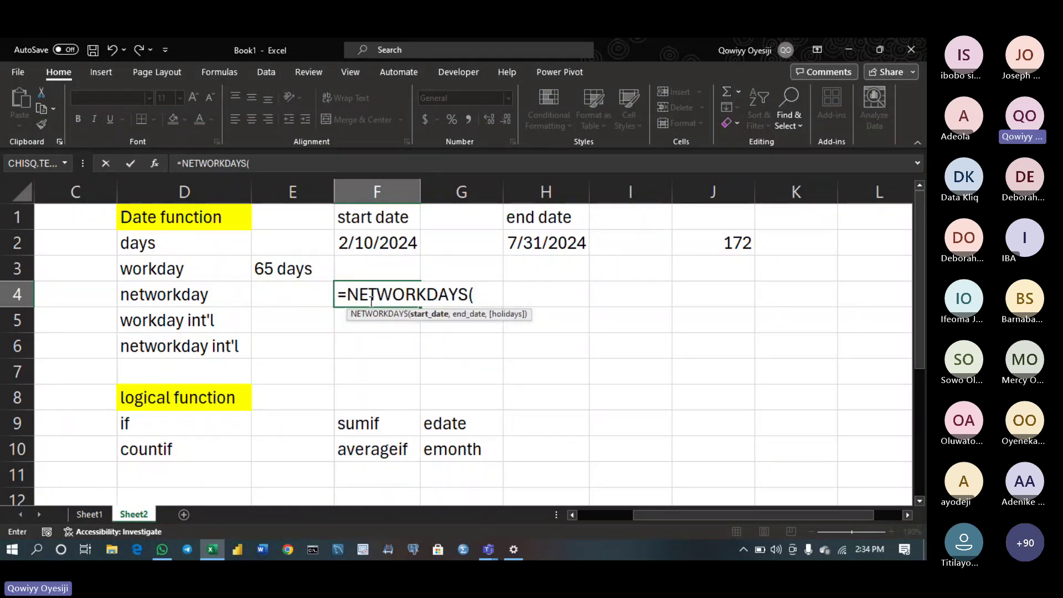
pyautogui.click(395, 239)
pyautogui.write(',')
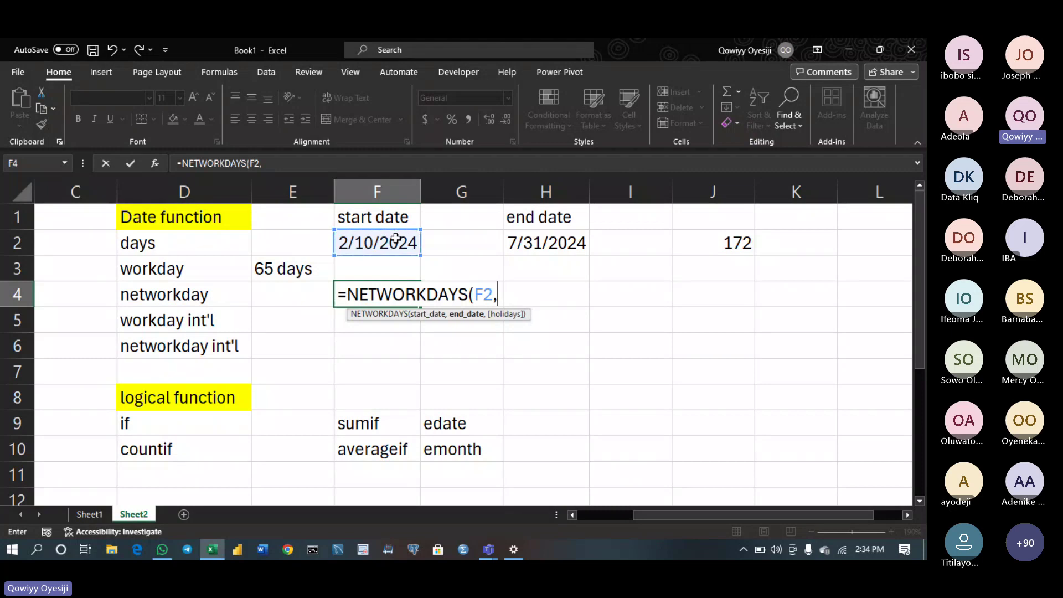
pyautogui.click(552, 242)
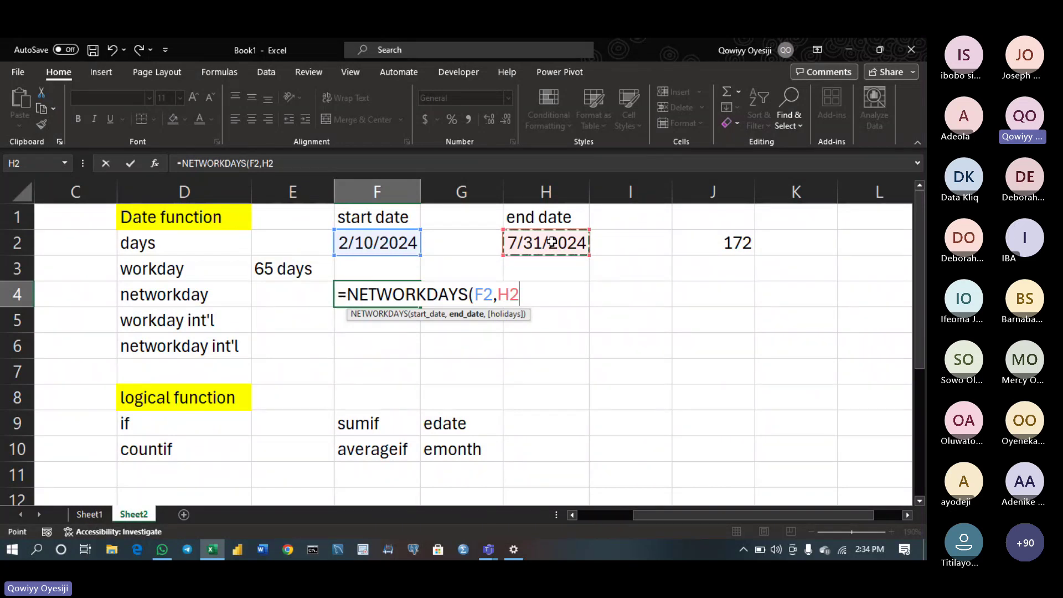
pyautogui.write(')')
pyautogui.press('Return')
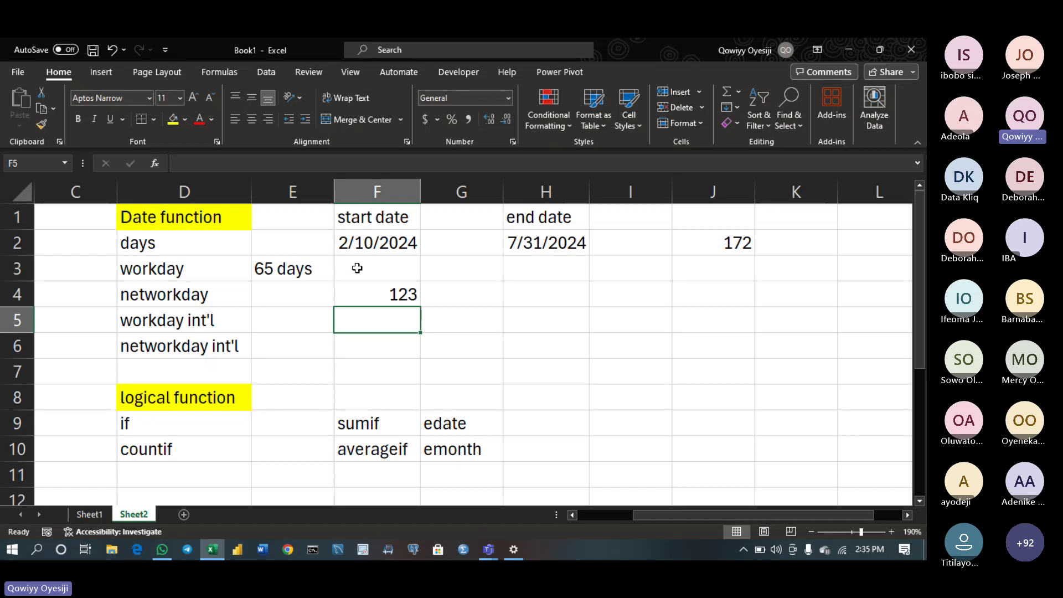
# Review the NETWORKDAYS formula in F4 and its start and end date arguments against F2 and H2
pyautogui.click(223, 299)
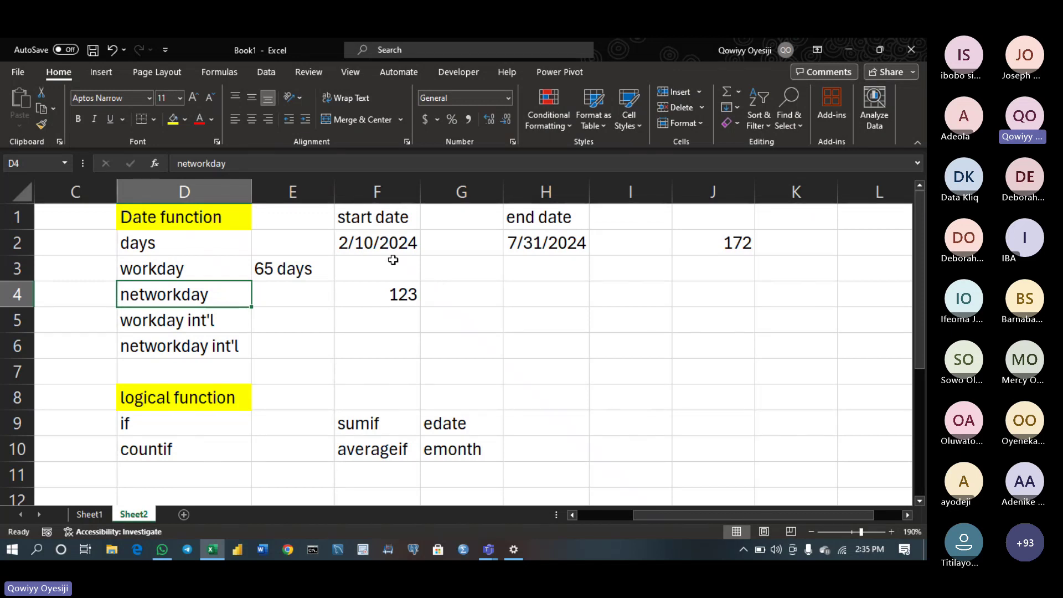
pyautogui.click(381, 240)
pyautogui.click(546, 243)
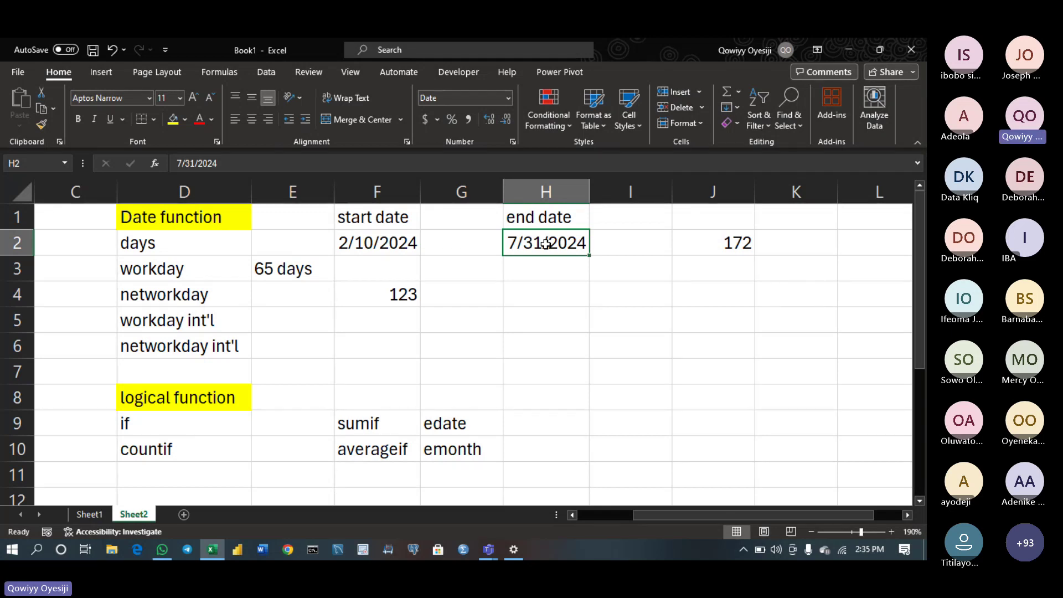
pyautogui.doubleClick(381, 292)
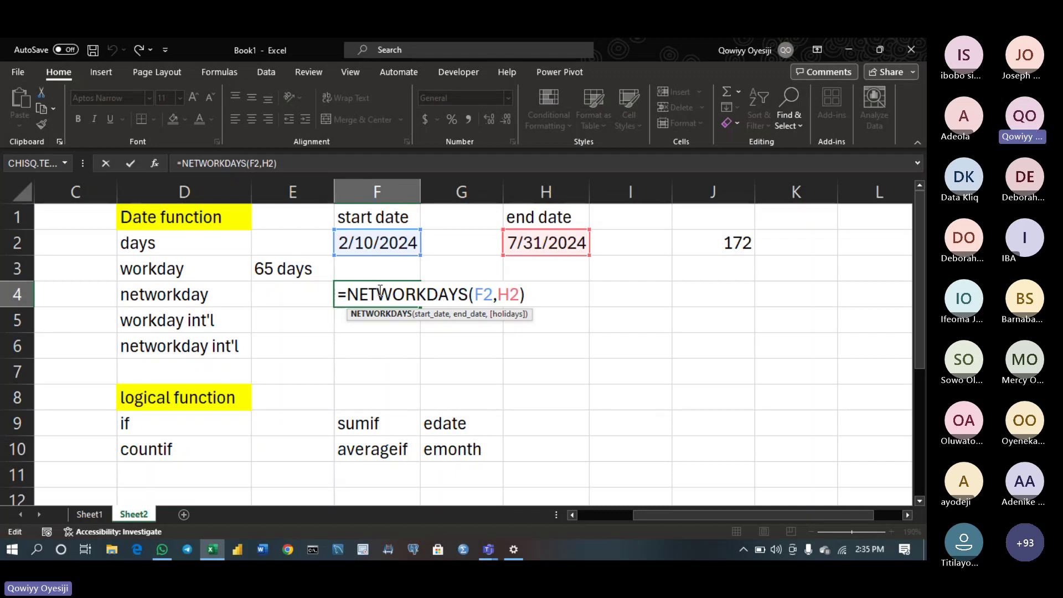
pyautogui.click(478, 294)
pyautogui.click(511, 299)
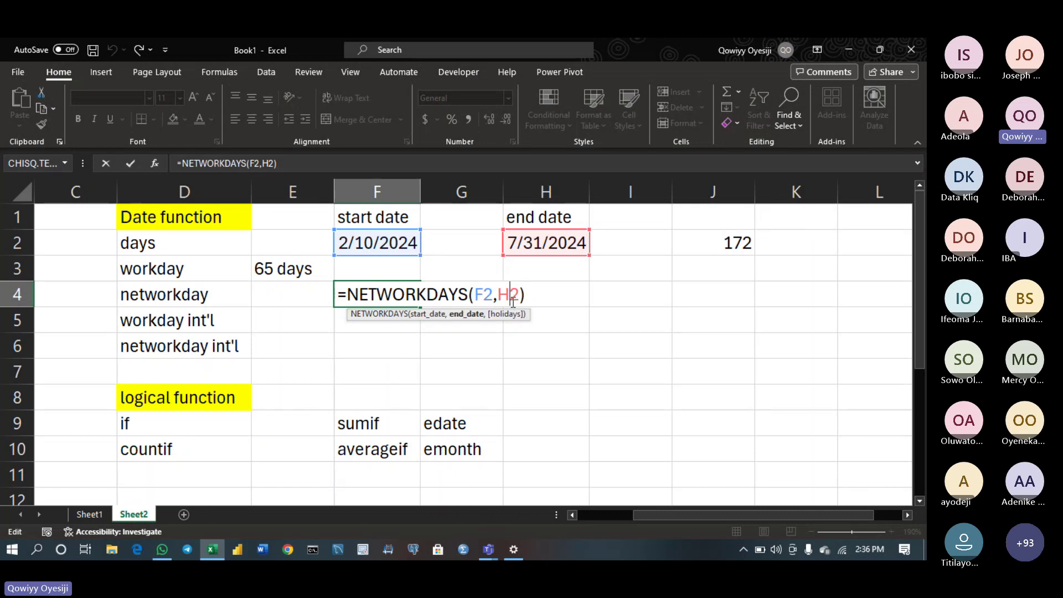
pyautogui.press('Return')
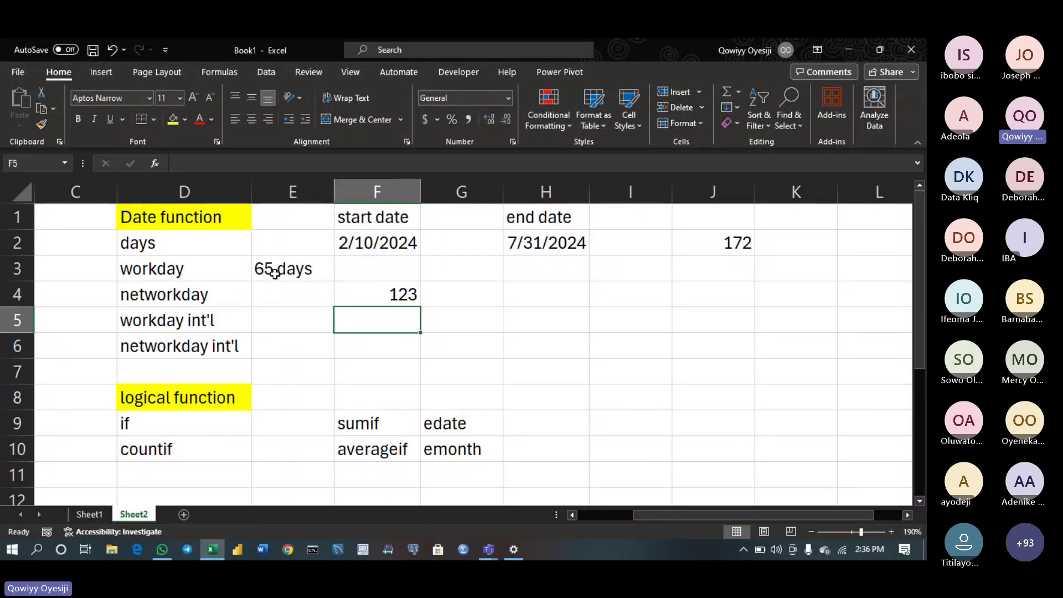
# Calculate the date 65 workdays after the start date in F3 with =WORKDAY(F2,65)
pyautogui.click(402, 273)
pyautogui.write('=w')
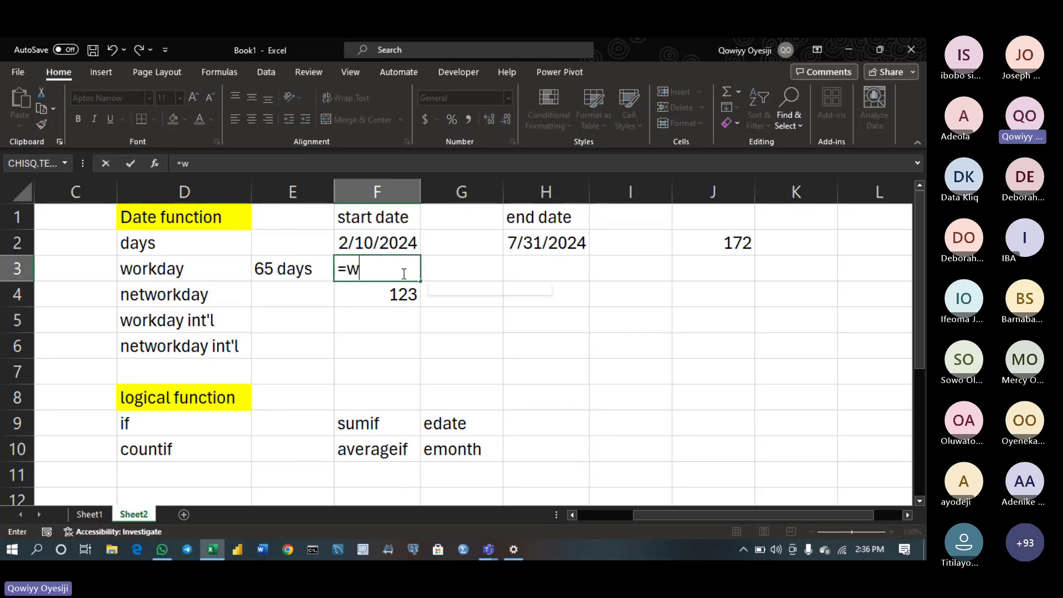
pyautogui.write('orkd')
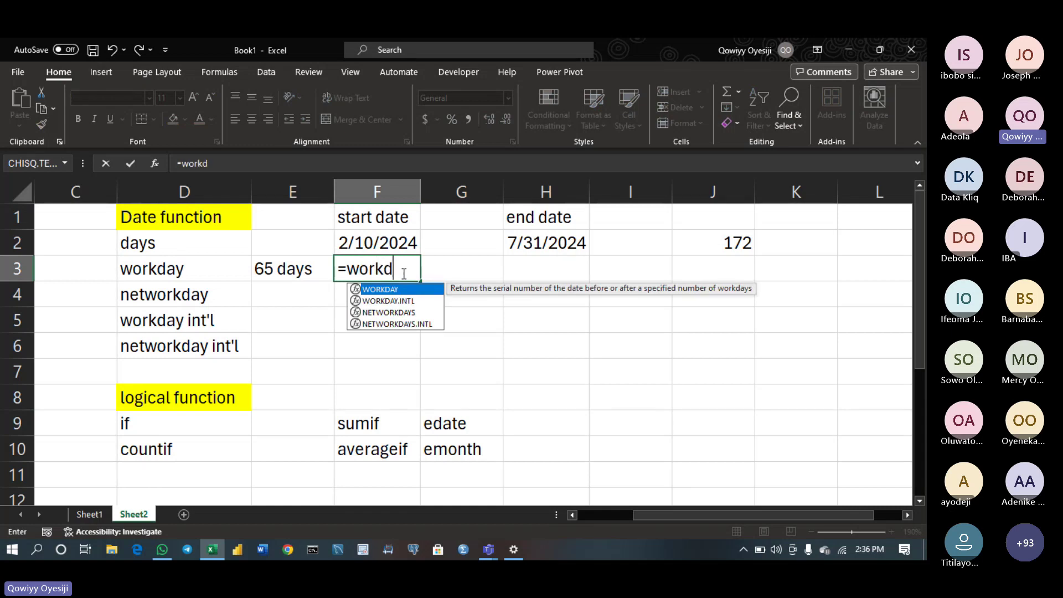
pyautogui.write('y')
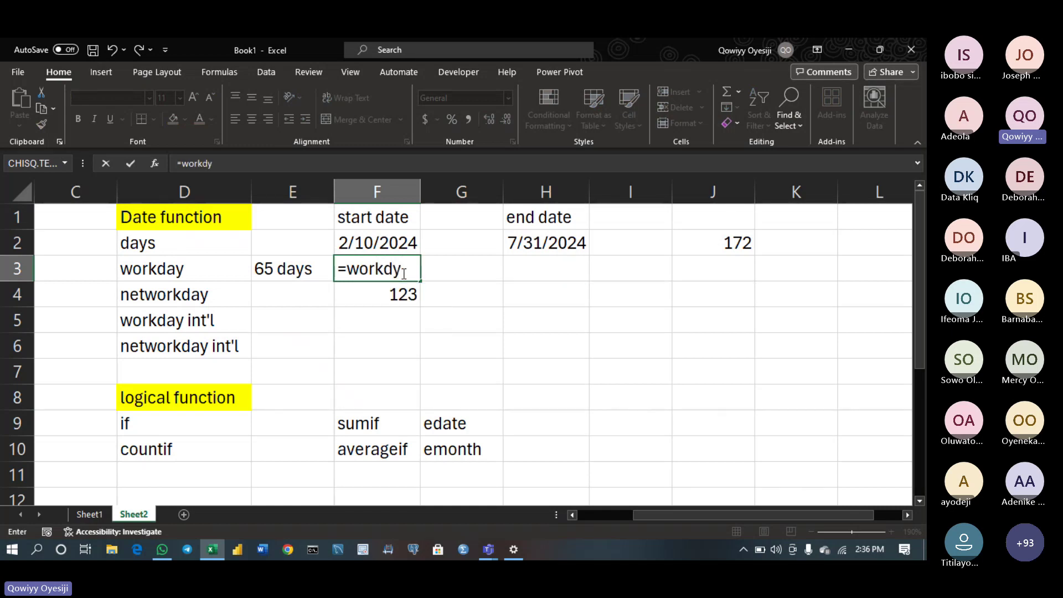
pyautogui.press('Return')
pyautogui.click(403, 269)
pyautogui.doubleClick(395, 270)
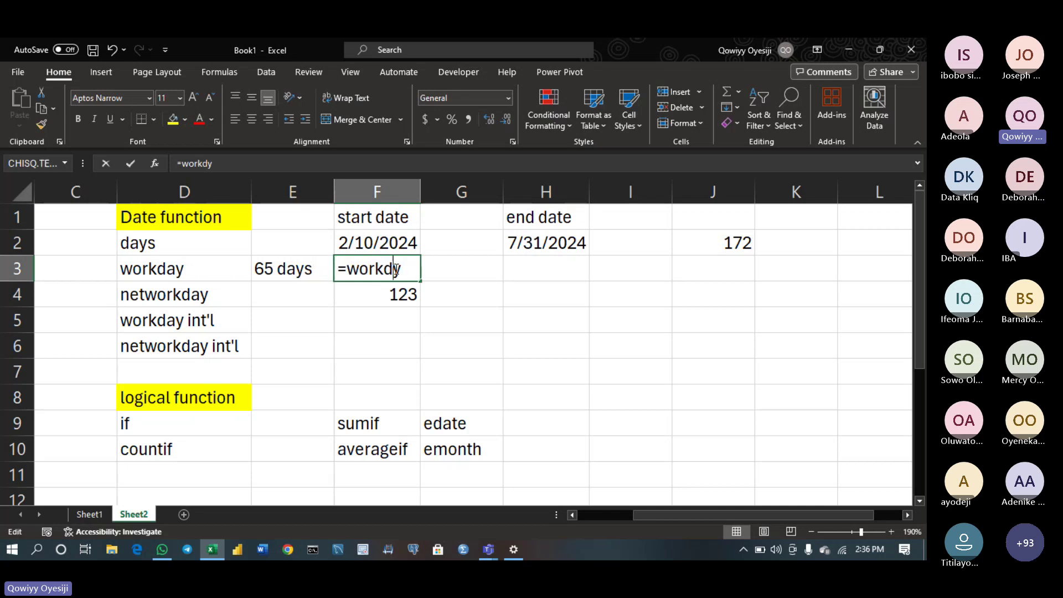
pyautogui.press('BackSpace')
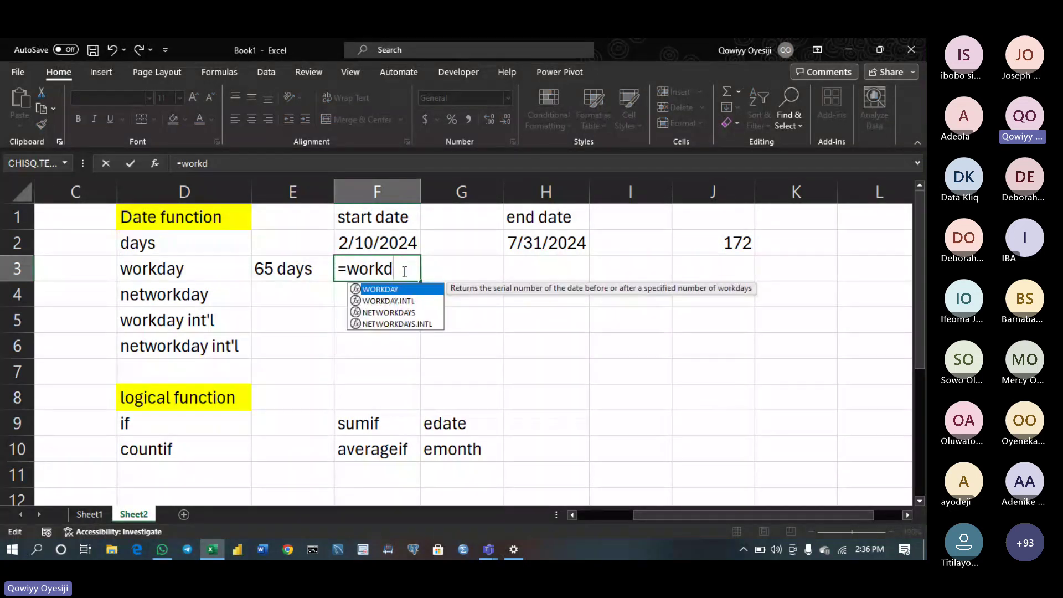
pyautogui.press('Tab')
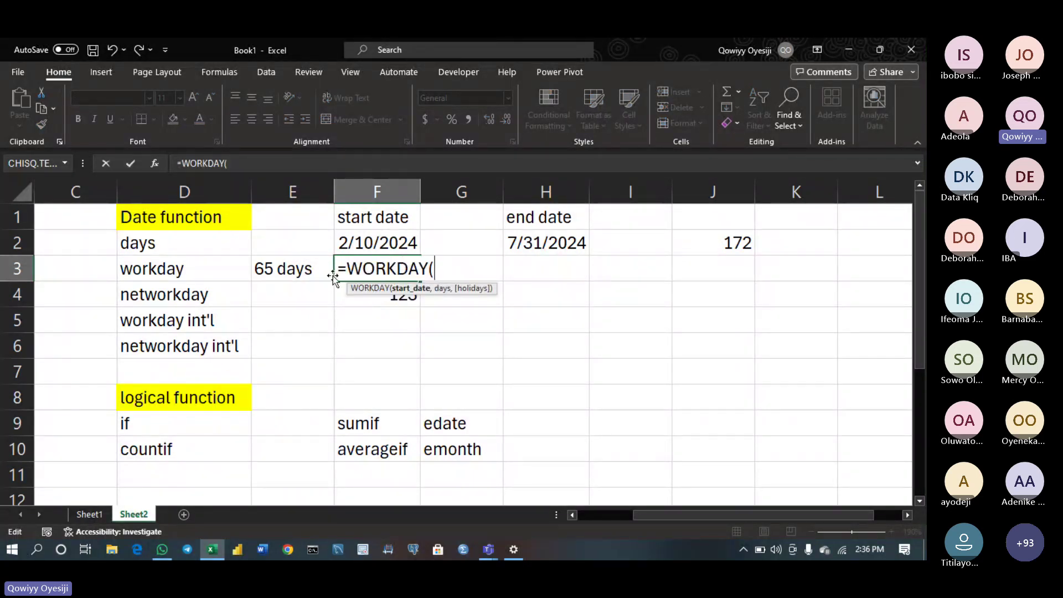
pyautogui.click(366, 237)
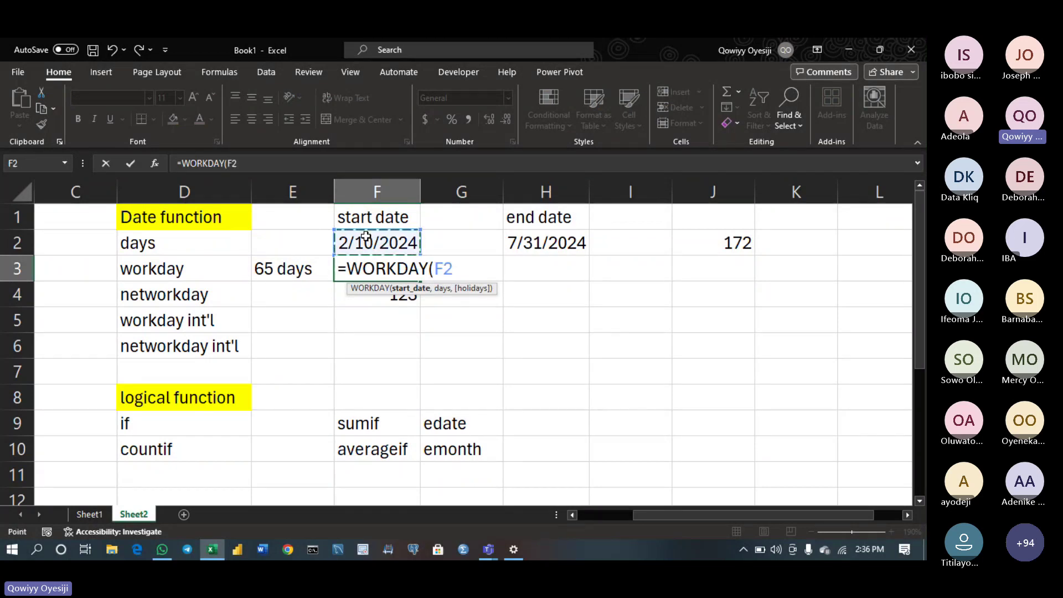
pyautogui.write(',')
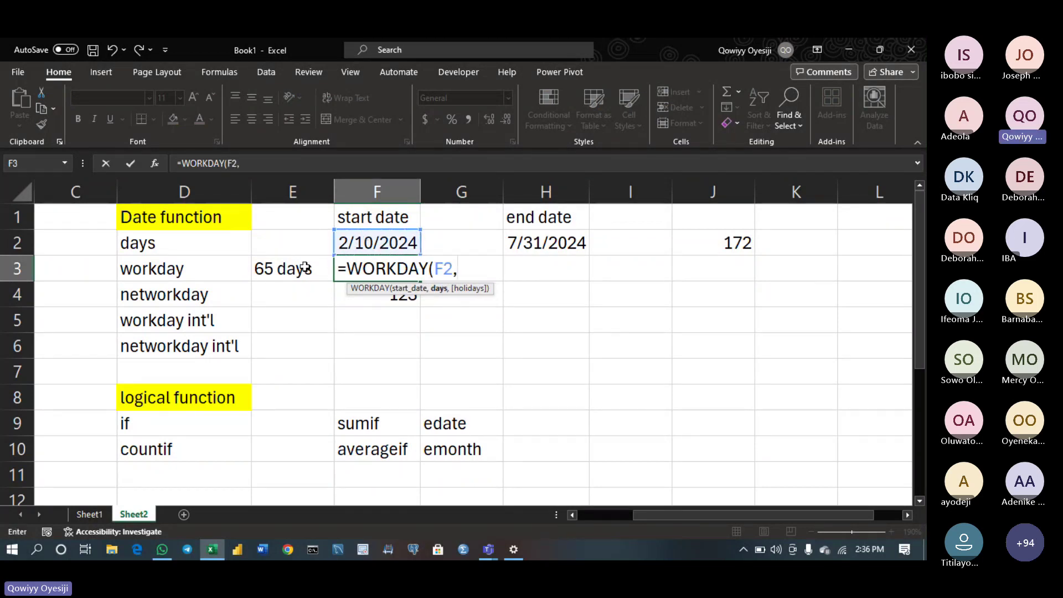
pyautogui.write('65')
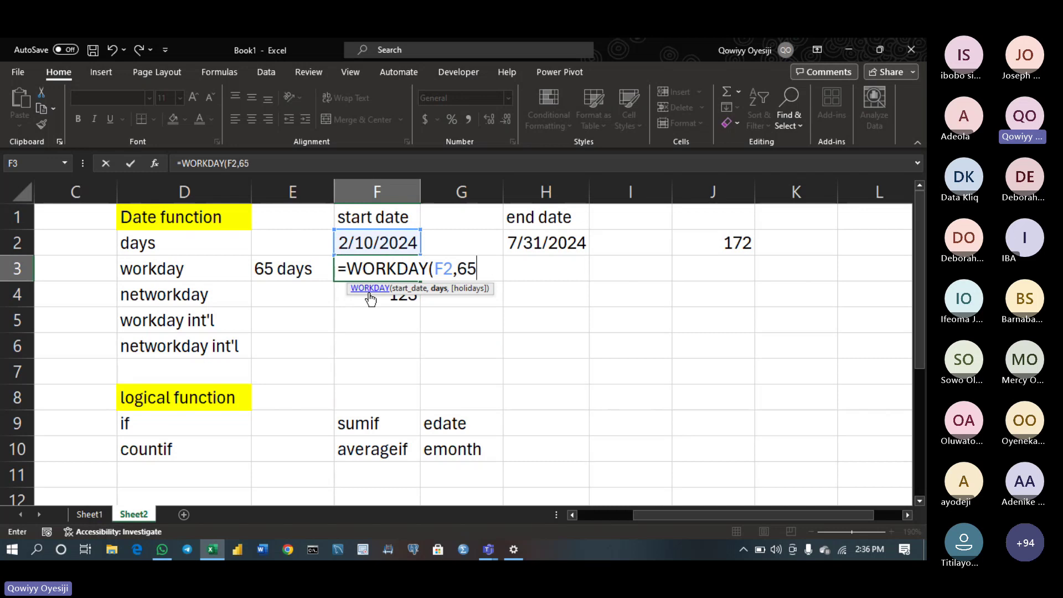
pyautogui.write(')')
pyautogui.hotkey('ctrl', 'Return')
# Format the WORKDAY result in F3 as Short Date
pyautogui.click(368, 292)
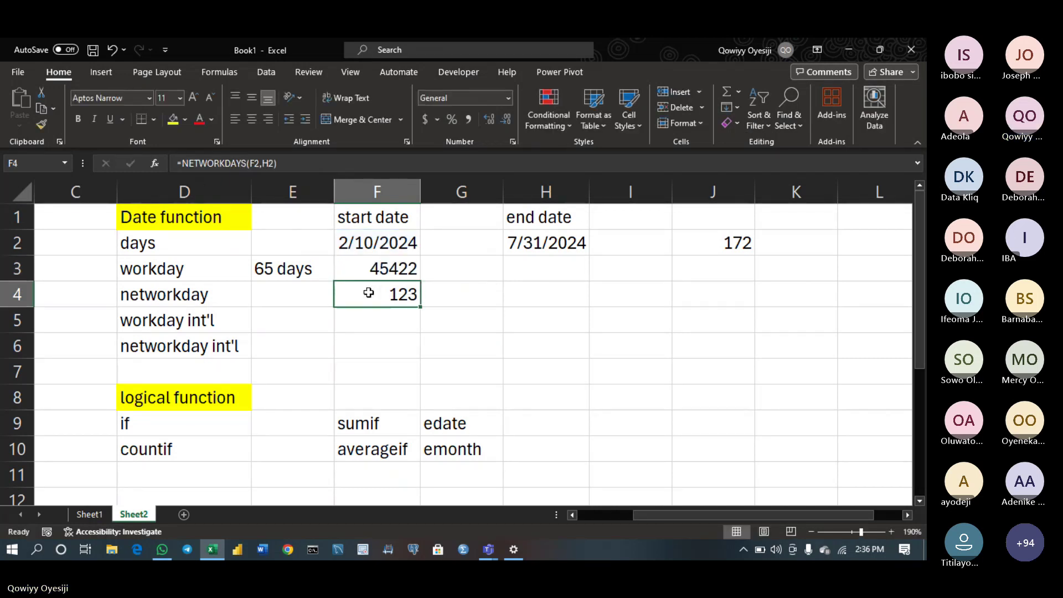
pyautogui.click(378, 269)
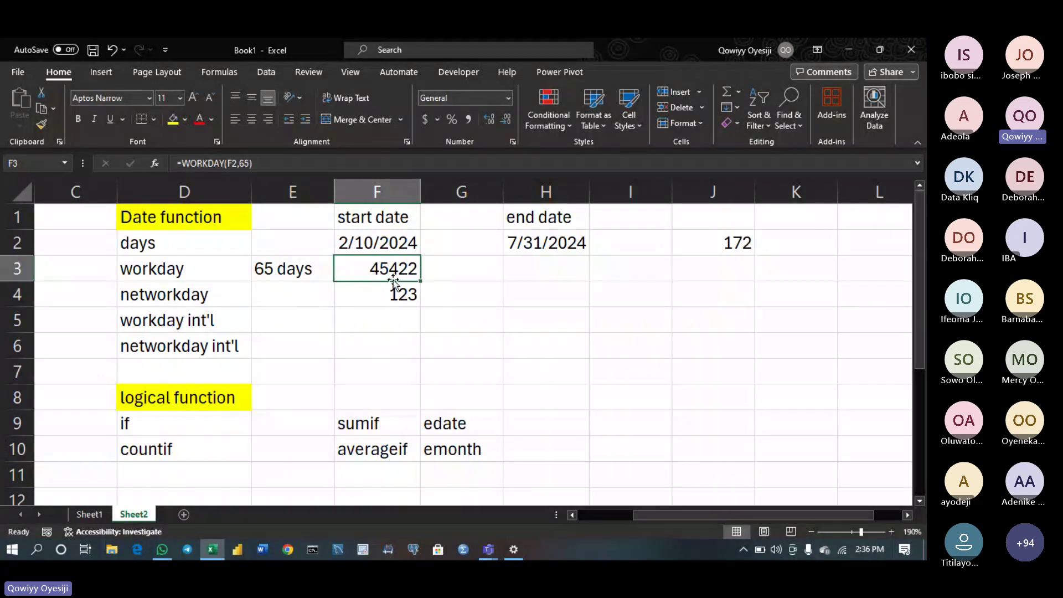
pyautogui.click(464, 98)
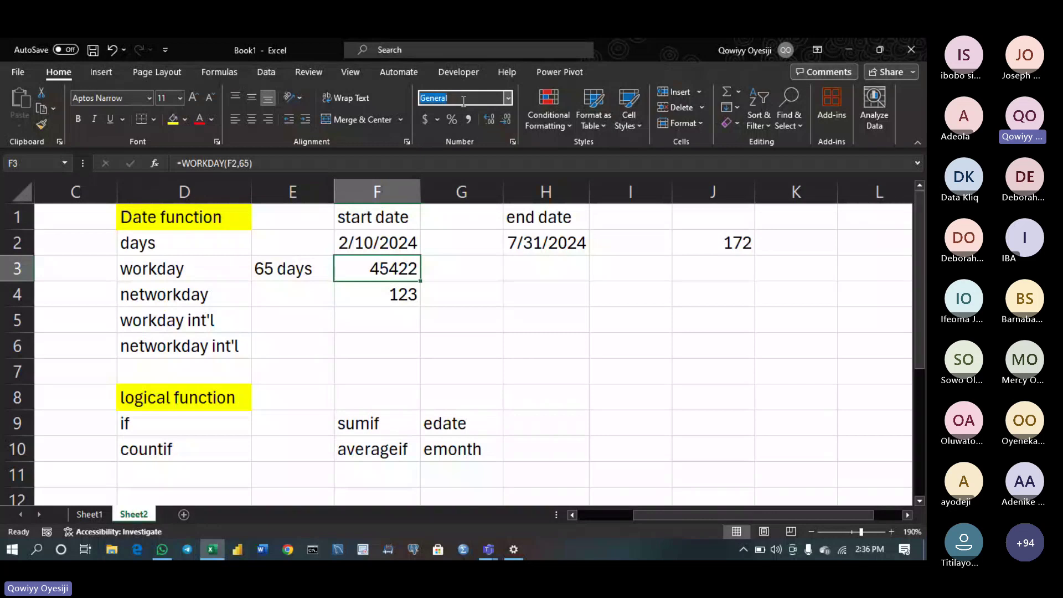
pyautogui.write('d')
pyautogui.press('BackSpace')
pyautogui.write('Short Date')
pyautogui.press('Return')
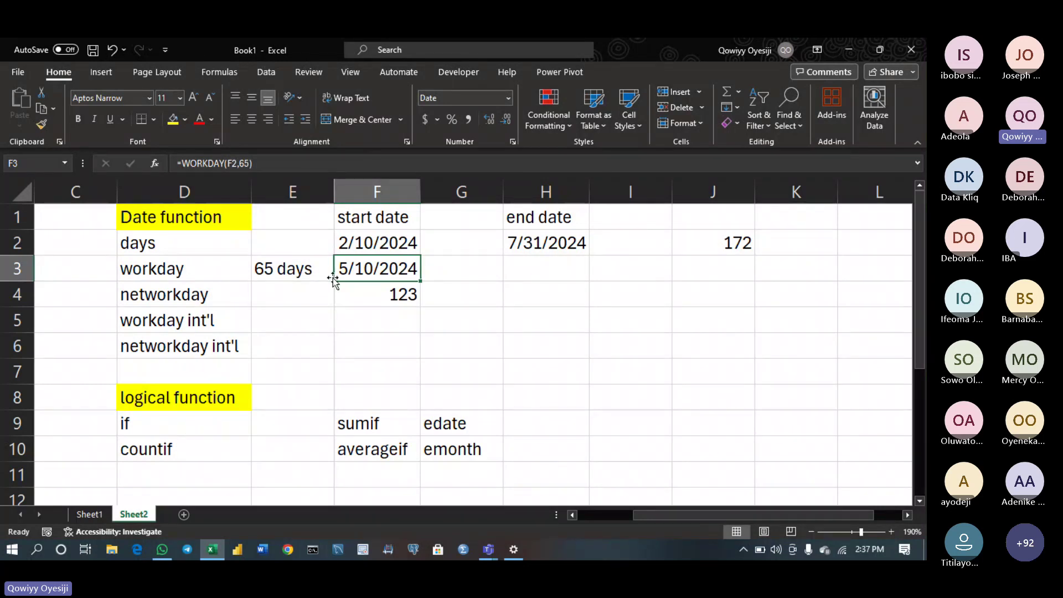
# Move the WORKDAY formula from F3 to J3 and auto-fit column J's width to show the full date
pyautogui.click(358, 268)
pyautogui.hotkey('ctrl', 'c')
pyautogui.click(717, 263)
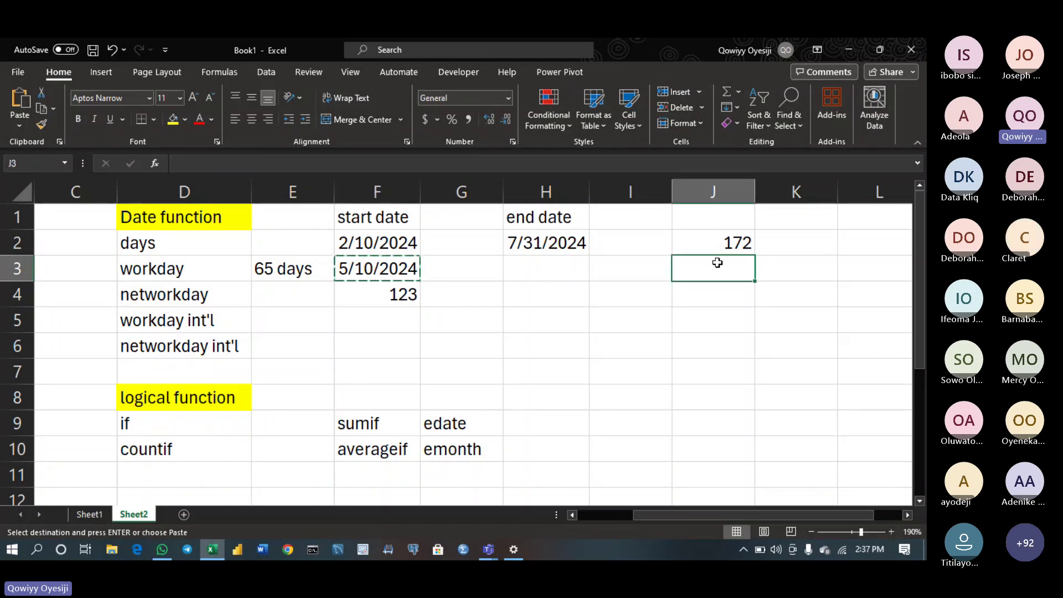
pyautogui.hotkey('ctrl', 'v')
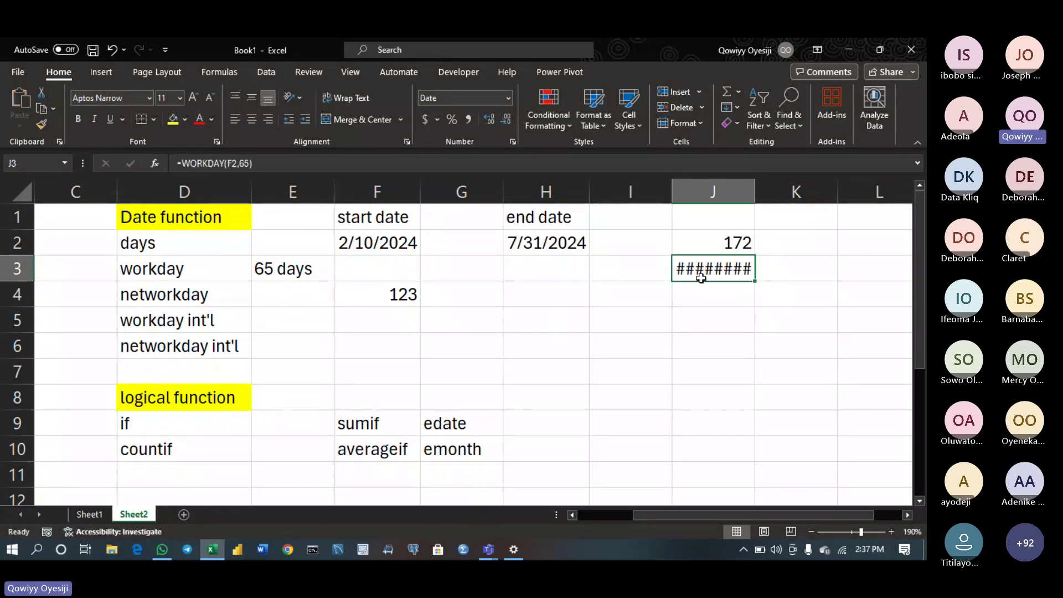
pyautogui.doubleClick(756, 193)
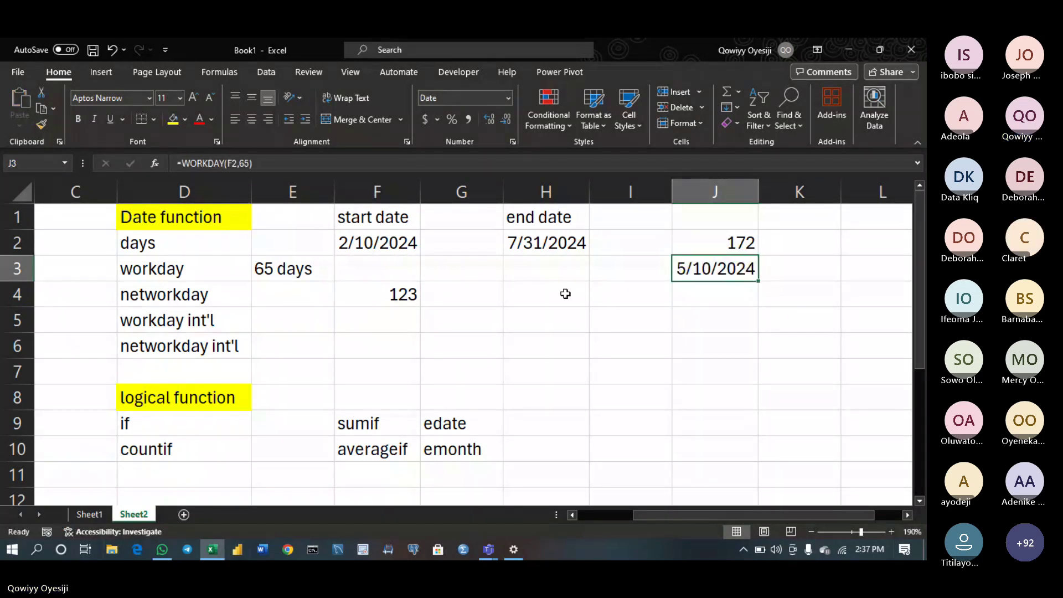
# Move the NETWORKDAYS formula from F4 to J4, below the WORKDAY result
pyautogui.click(415, 297)
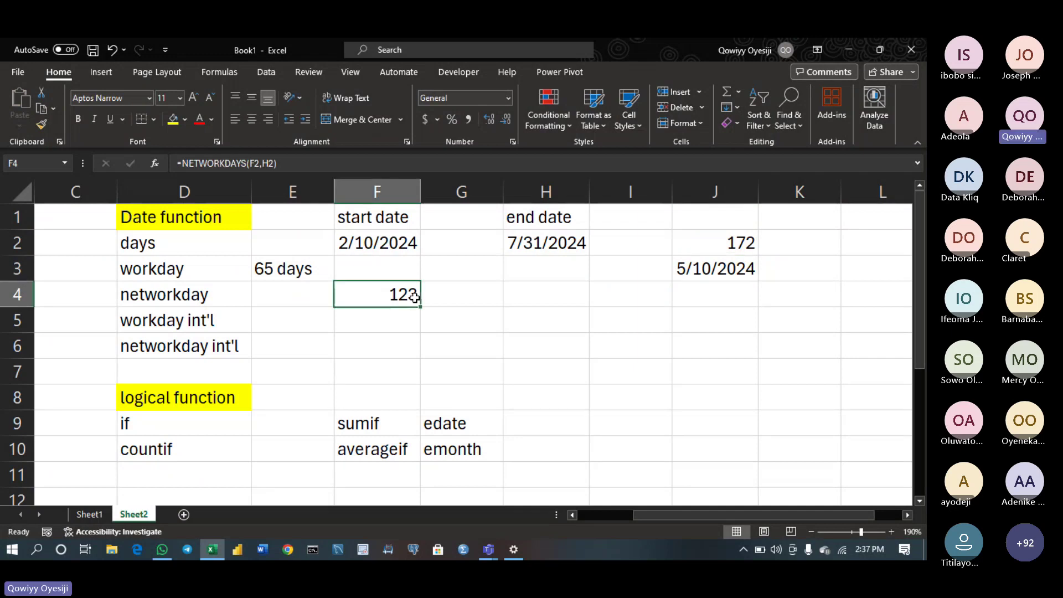
pyautogui.hotkey('ctrl', 'c')
pyautogui.click(710, 292)
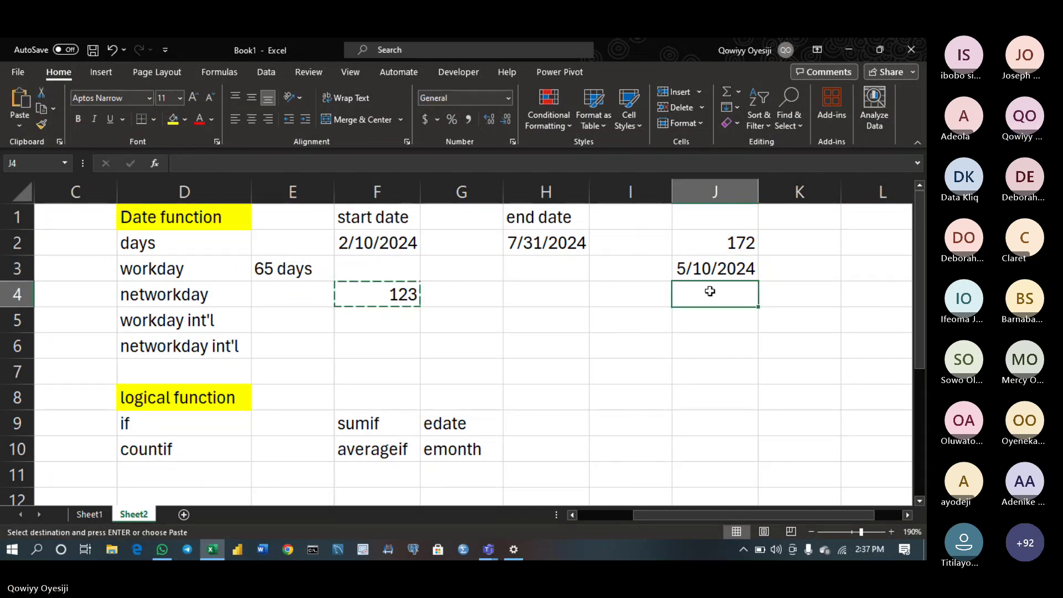
pyautogui.hotkey('ctrl', 'v')
# Enter the heading "Number of days" in J1 above the results column
pyautogui.click(722, 212)
pyautogui.doubleClick(723, 212)
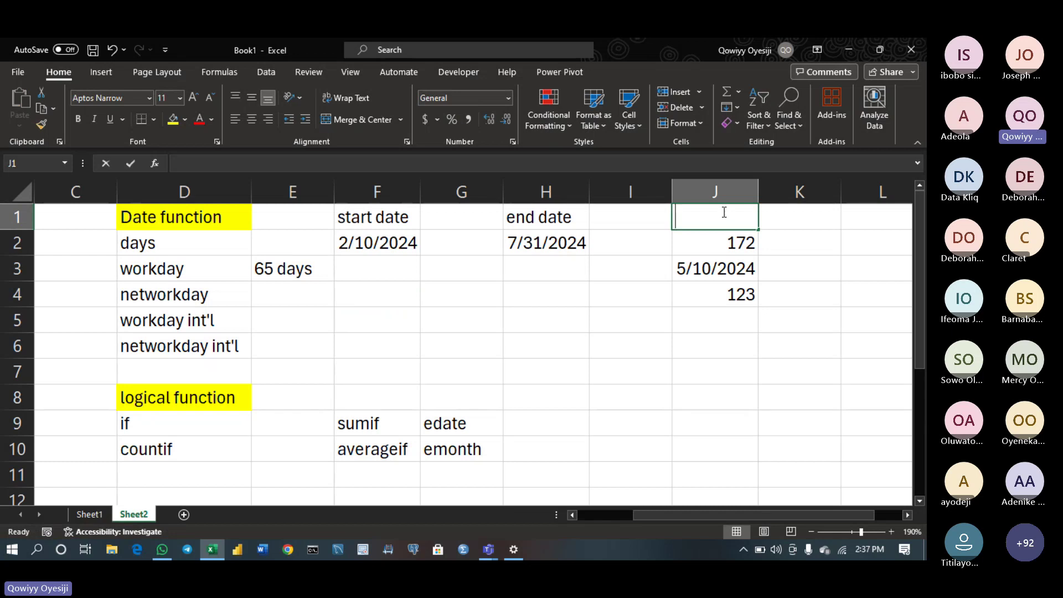
pyautogui.write('Numbe')
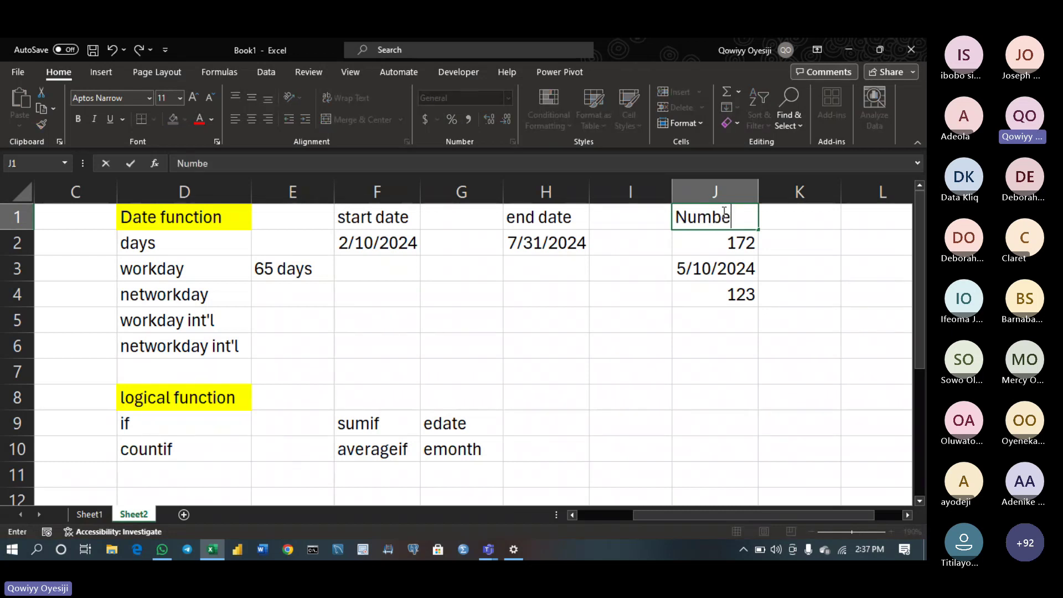
pyautogui.write('r of dya')
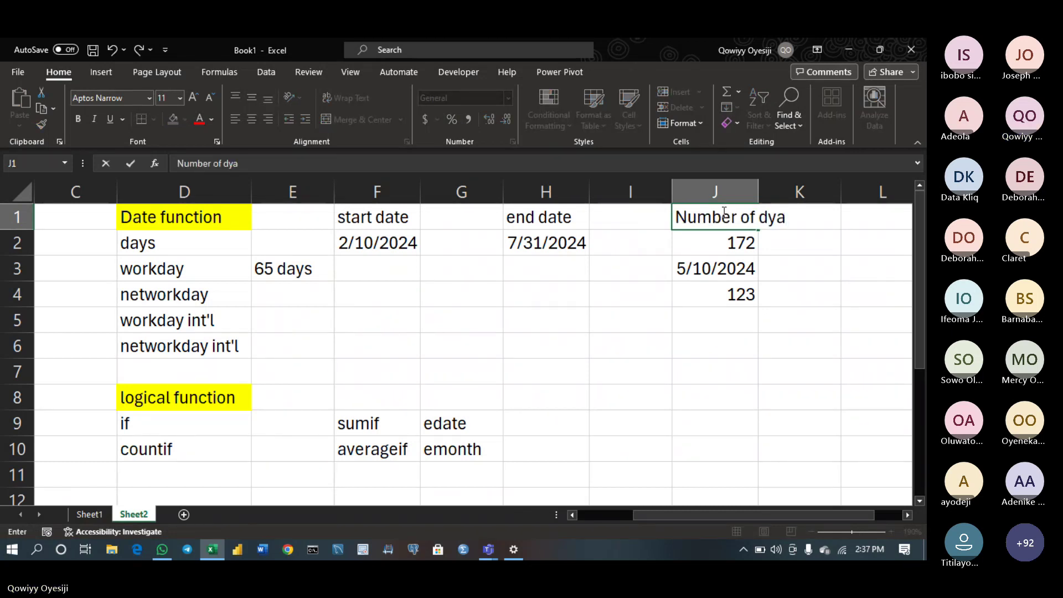
pyautogui.press('BackSpace')
pyautogui.press('BackSpace')
pyautogui.write('ays')
pyautogui.press('Return')
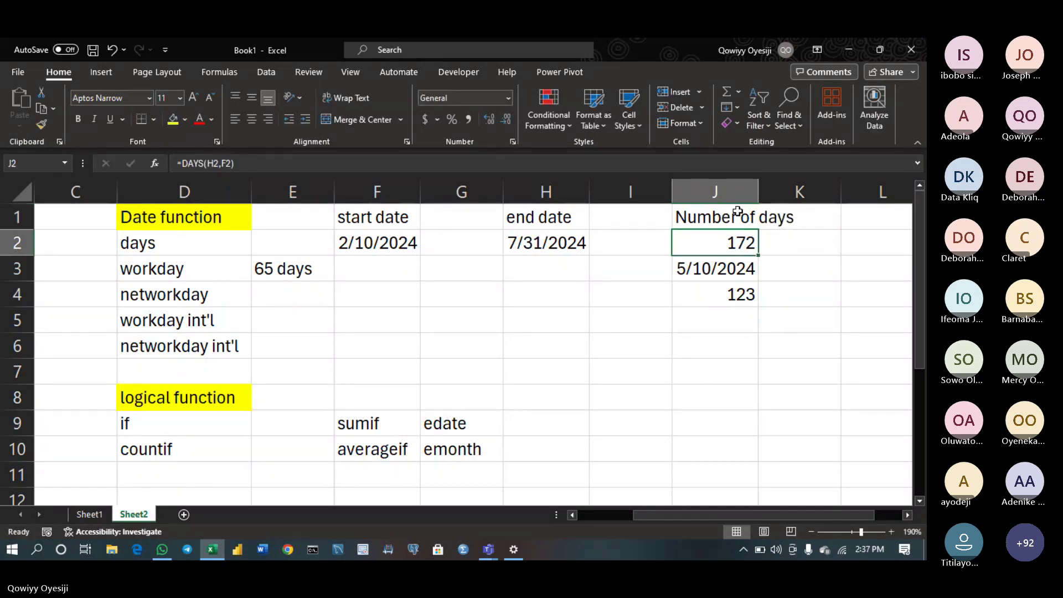
# Auto-fit column J to the "Number of days" heading and fill J1 with yellow
pyautogui.click(739, 213)
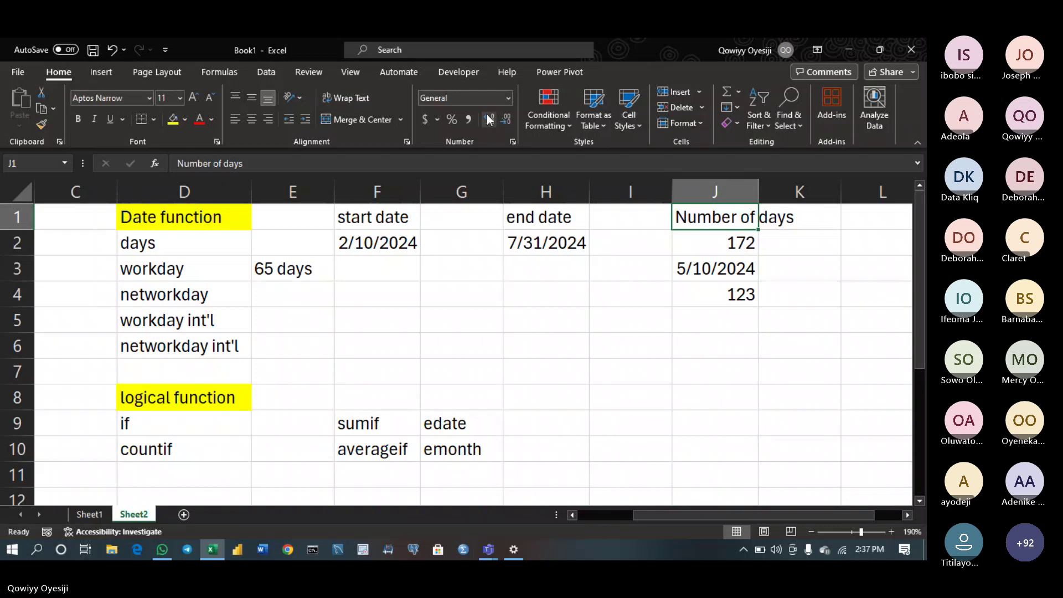
pyautogui.doubleClick(761, 179)
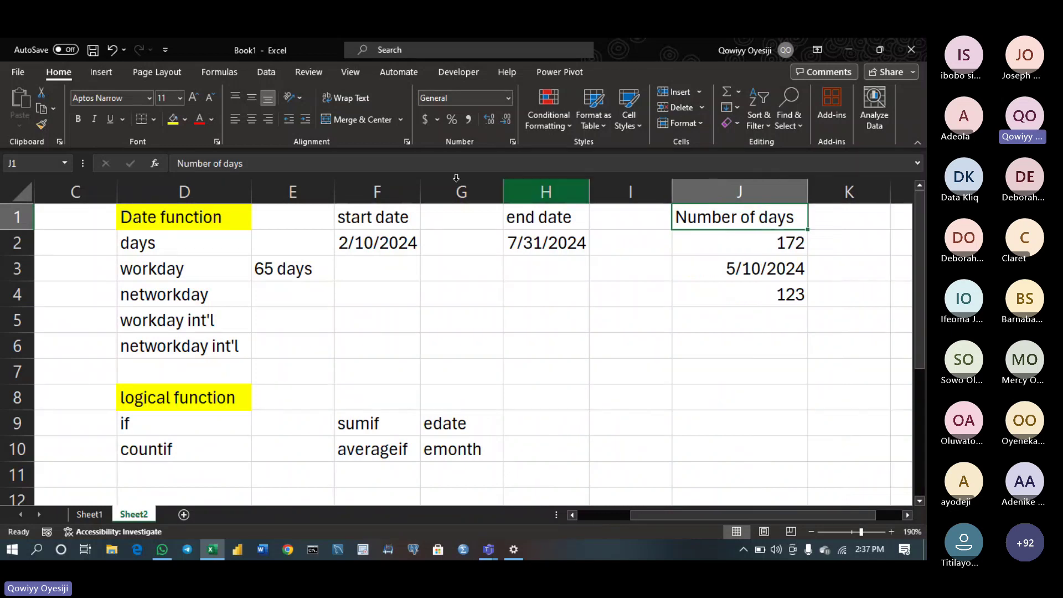
pyautogui.click(173, 121)
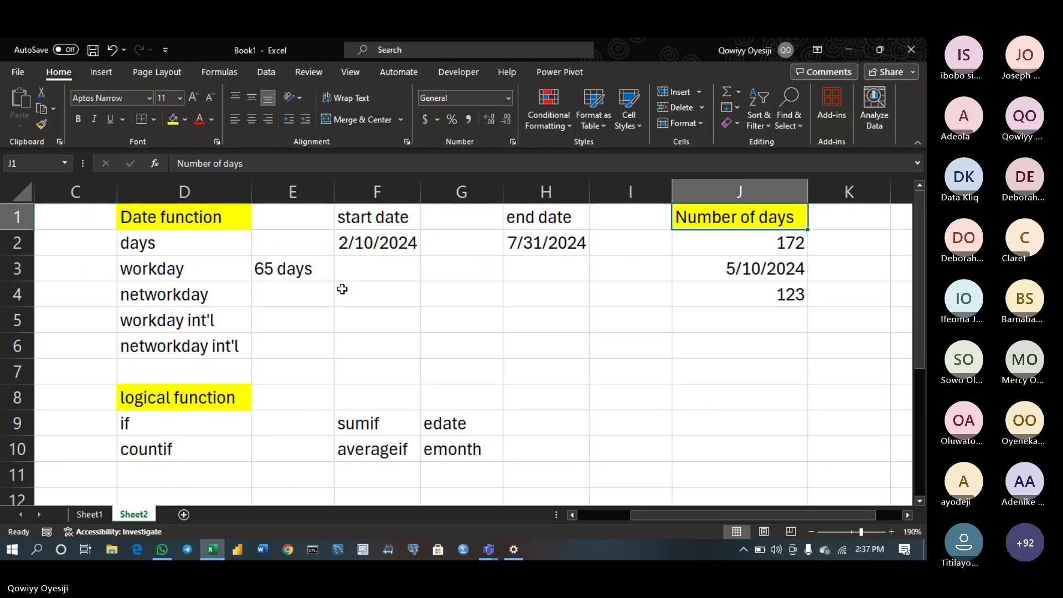
# Copy the start date from F2 into F3 and F4 for the workday and networkday rows
pyautogui.click(368, 244)
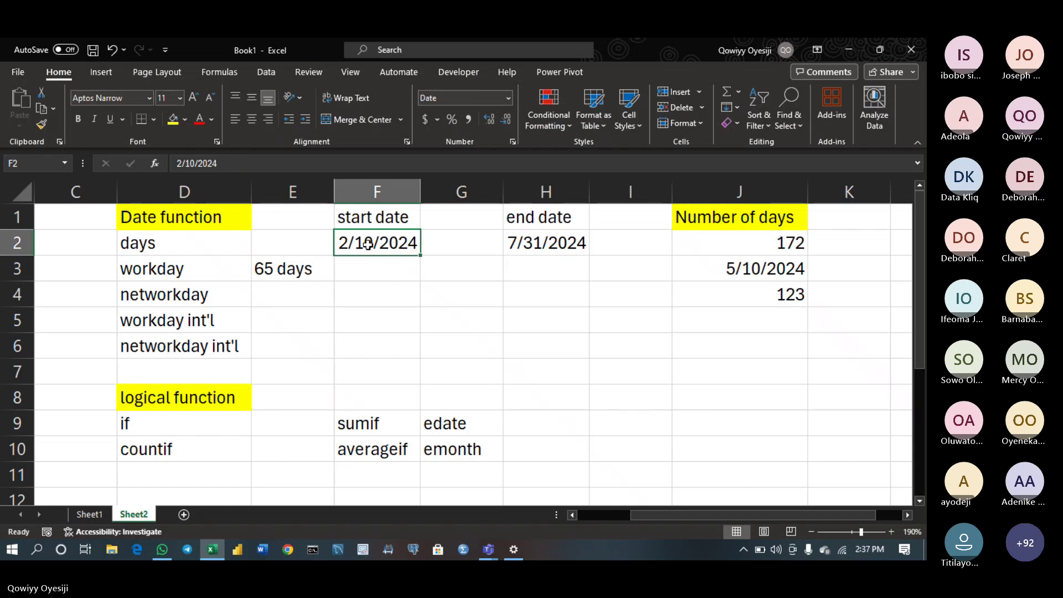
pyautogui.hotkey('ctrl', 'c')
pyautogui.click(380, 275)
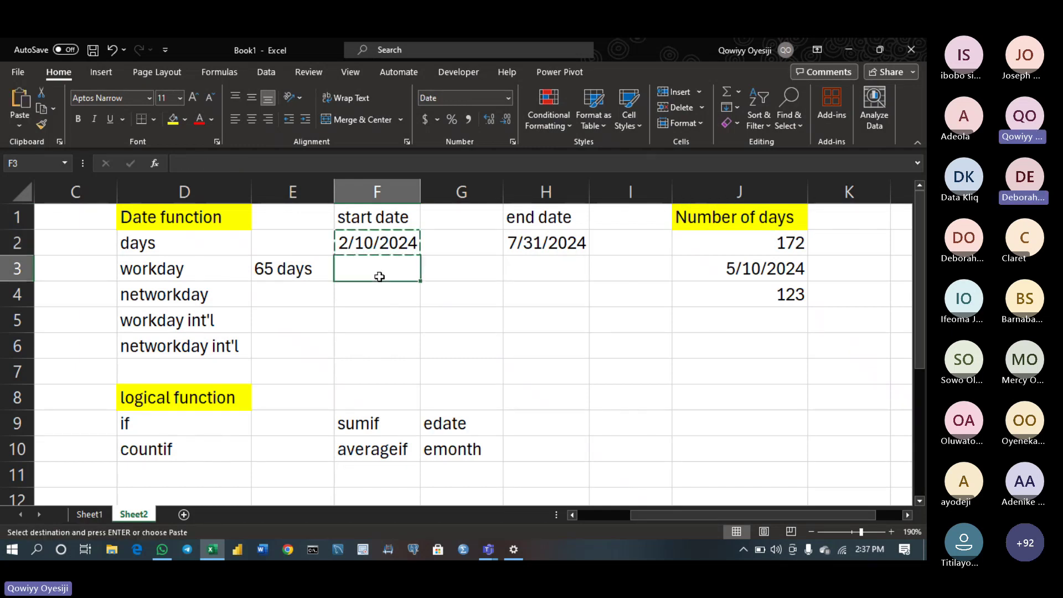
pyautogui.hotkey('ctrl', 'v')
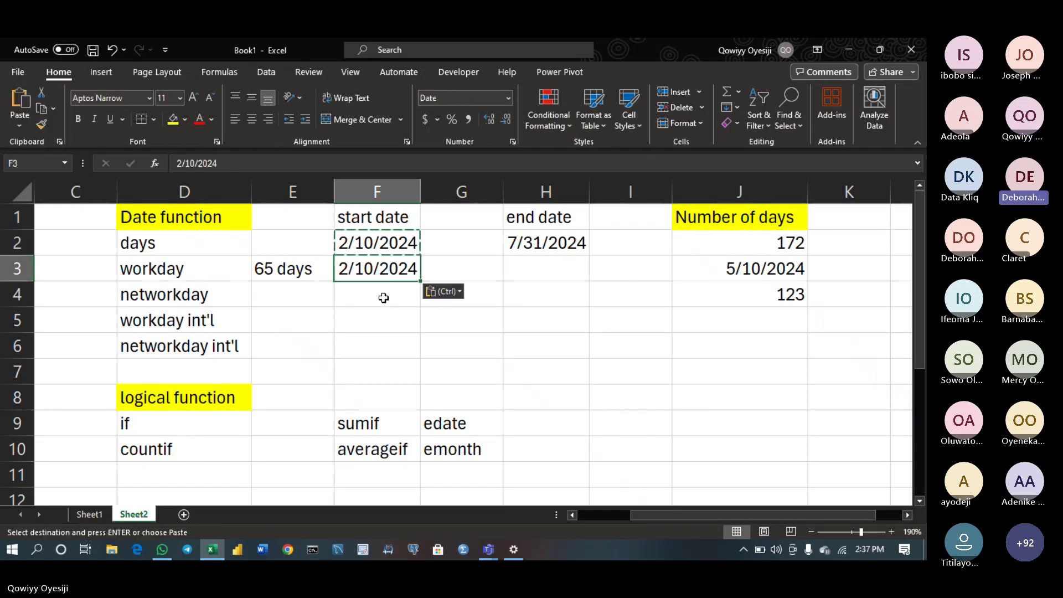
pyautogui.click(382, 299)
pyautogui.hotkey('ctrl', 'v')
# Copy the end date from H2 into H3 and H4
pyautogui.click(520, 249)
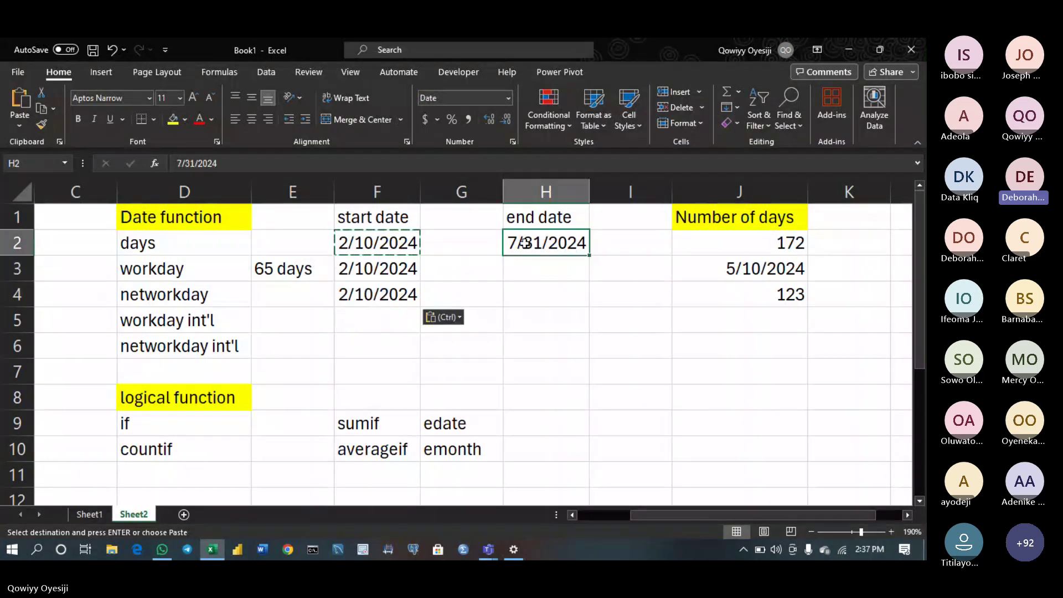
pyautogui.hotkey('ctrl', 'c')
pyautogui.click(552, 268)
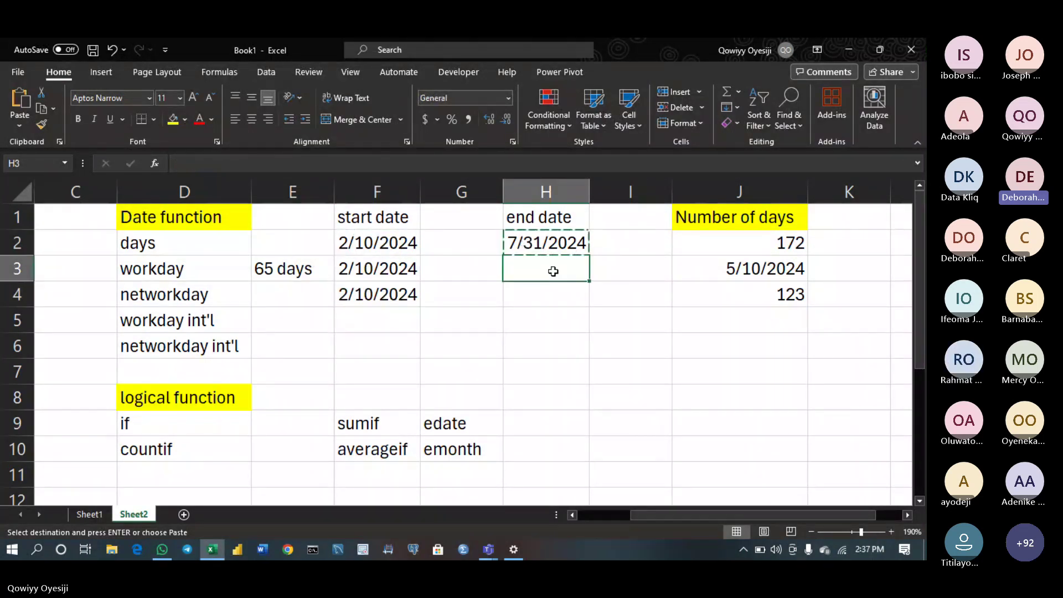
pyautogui.hotkey('ctrl', 'v')
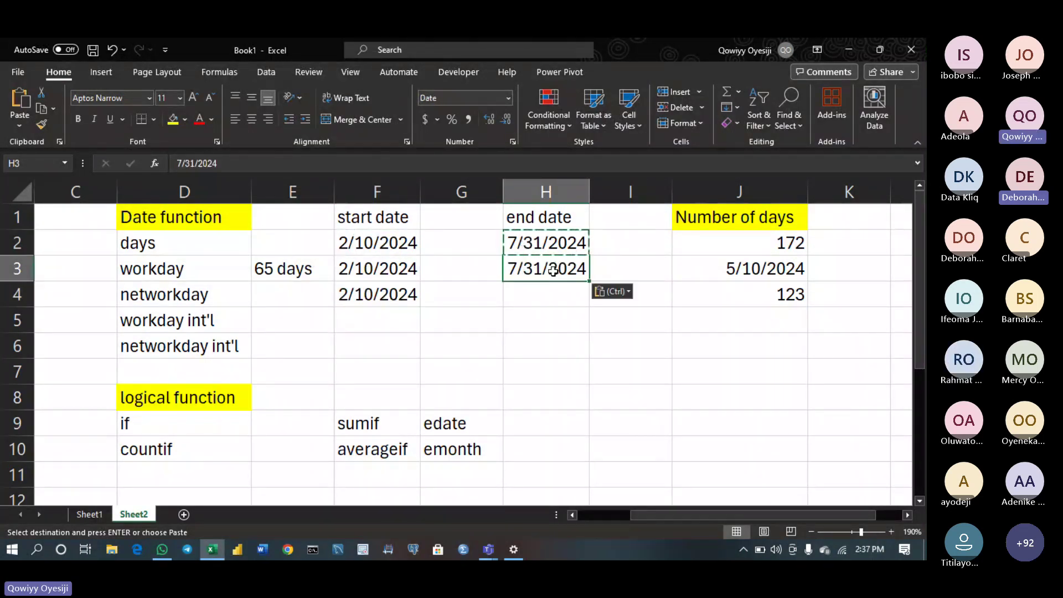
pyautogui.click(543, 301)
pyautogui.hotkey('ctrl', 'v')
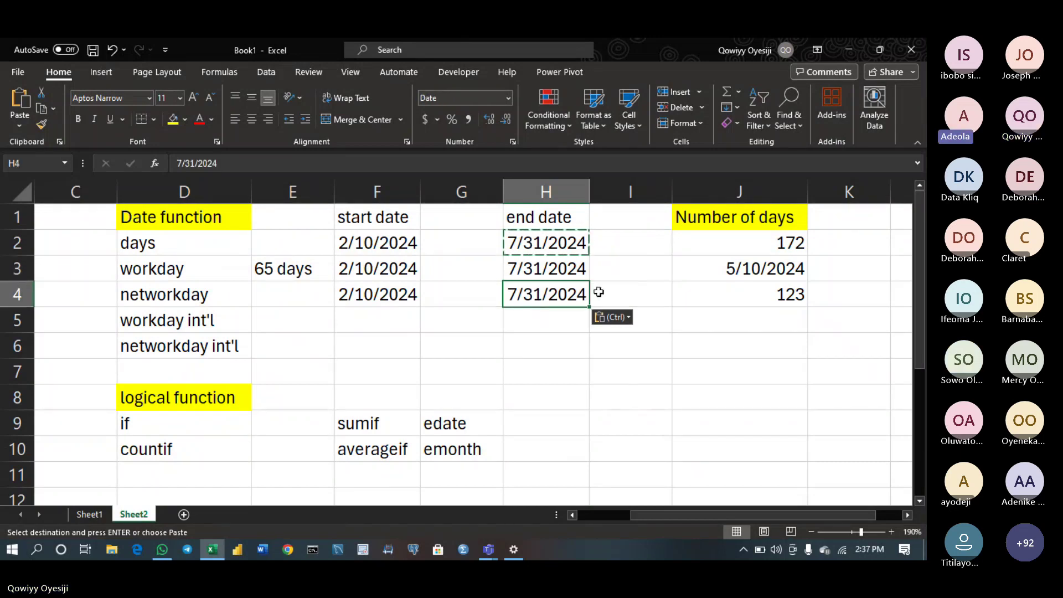
pyautogui.press('Escape')
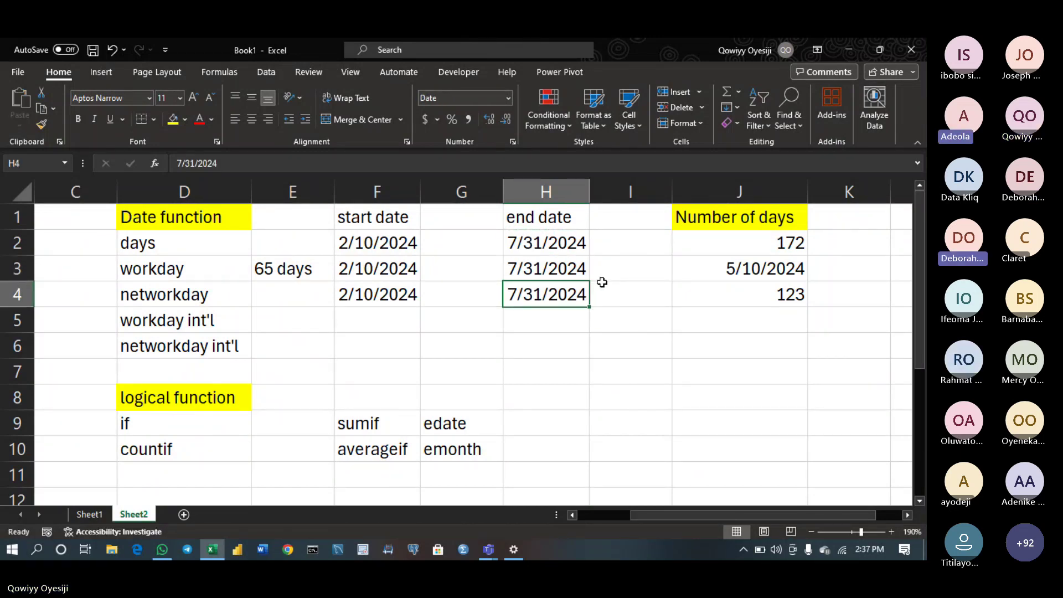
# Fill the "end date" heading in H1 and the "start date" heading in F1 with yellow
pyautogui.click(532, 218)
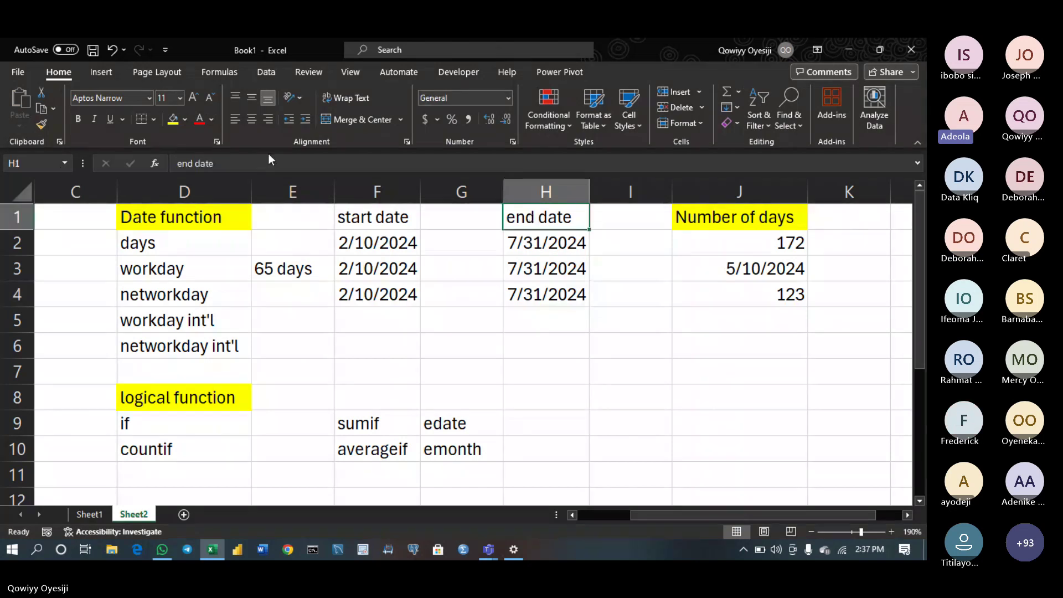
pyautogui.click(173, 125)
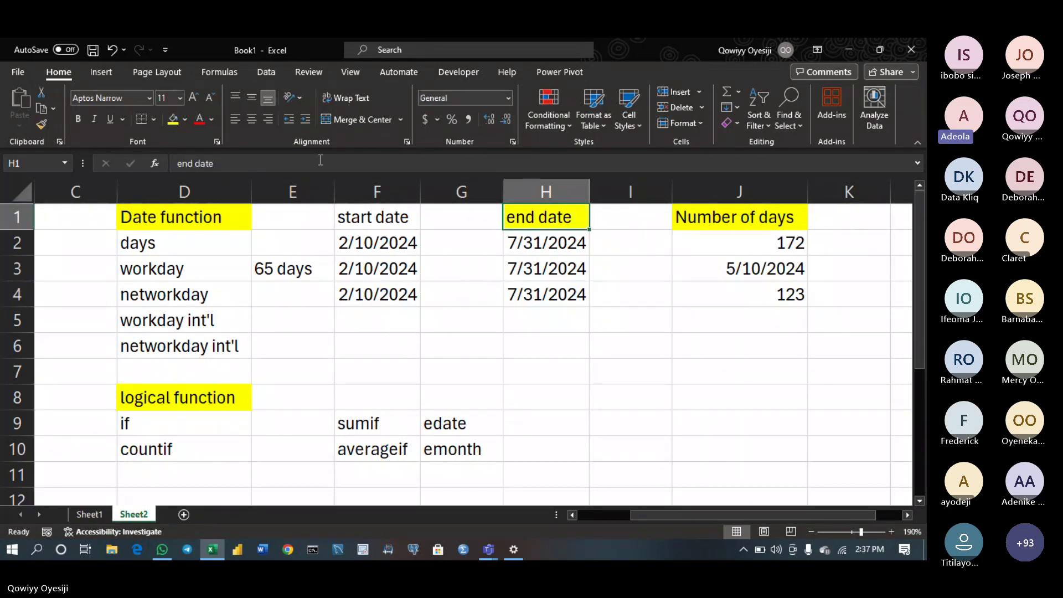
pyautogui.doubleClick(368, 221)
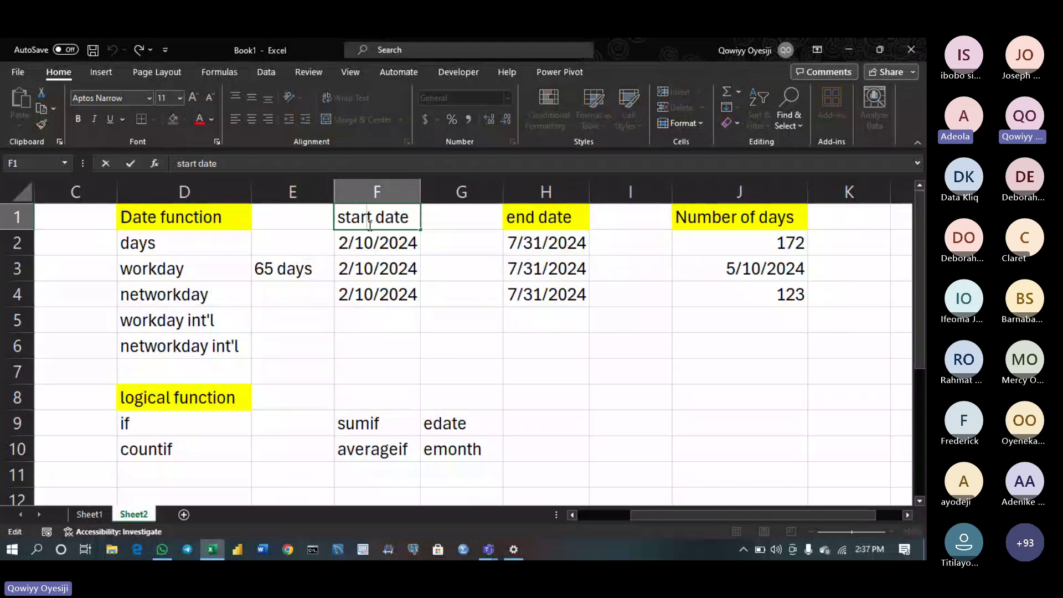
pyautogui.click(434, 218)
pyautogui.click(387, 217)
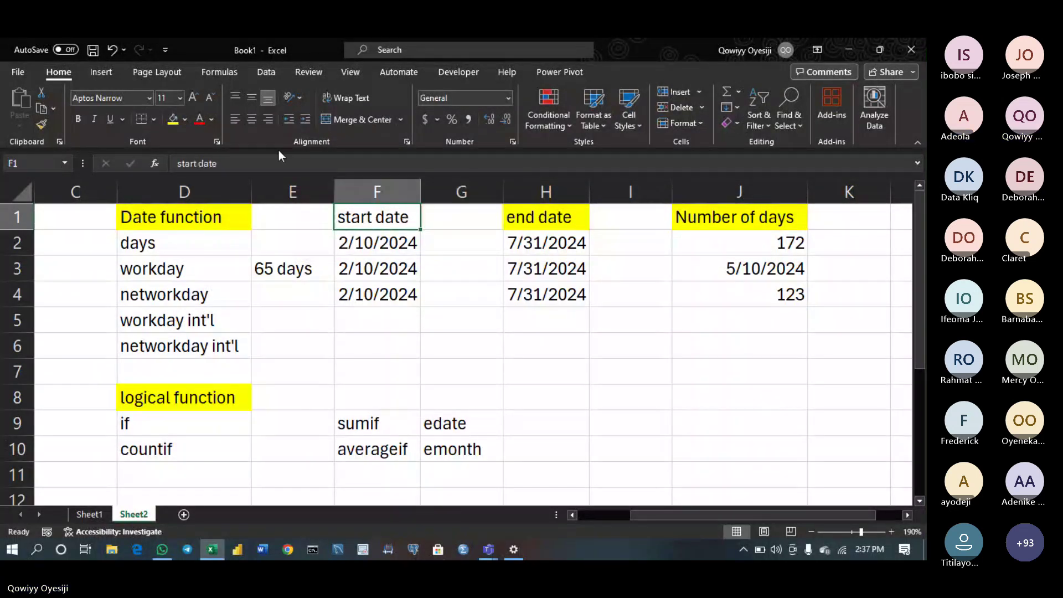
pyautogui.click(174, 124)
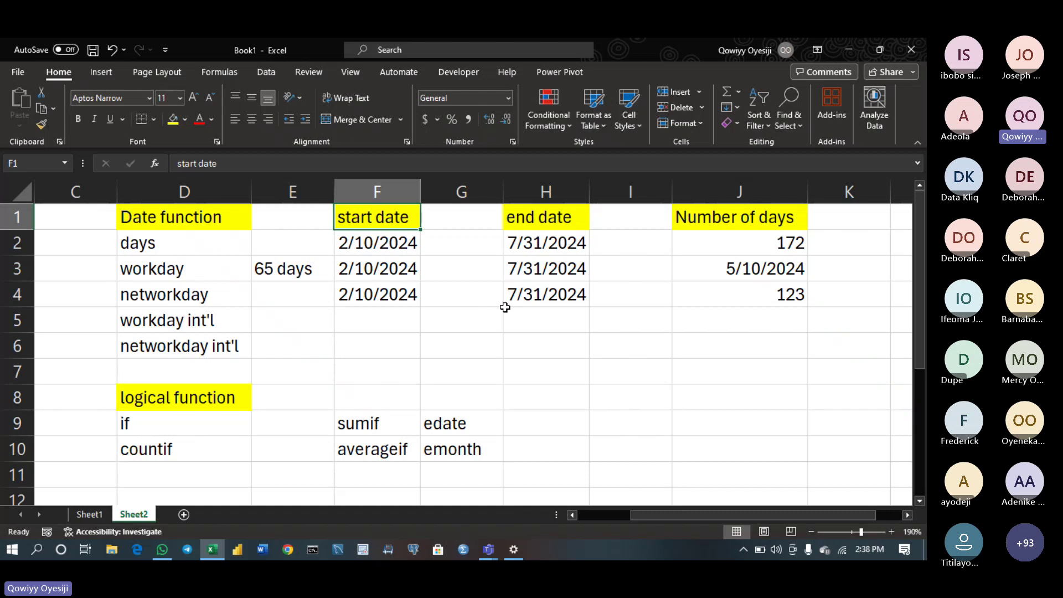
# Clear the end date from H3 in the workday row
pyautogui.click(544, 269)
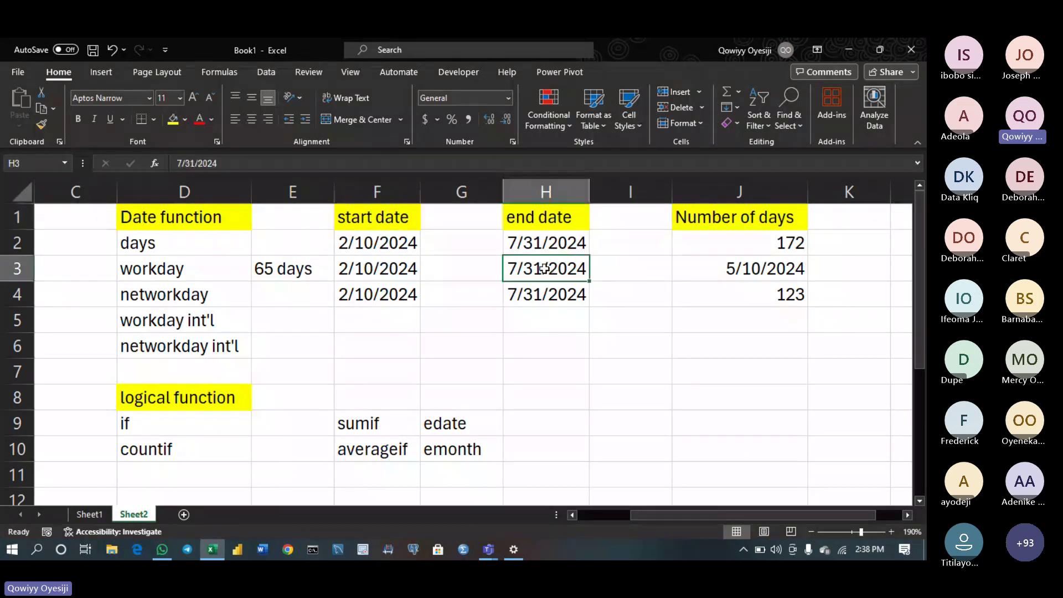
pyautogui.press('Delete')
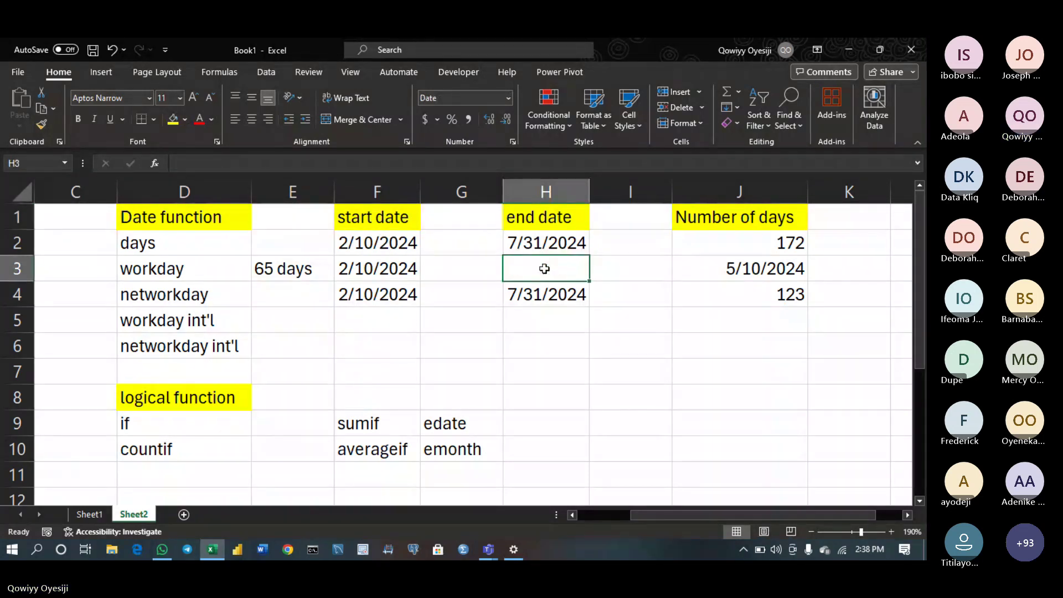
pyautogui.click(478, 292)
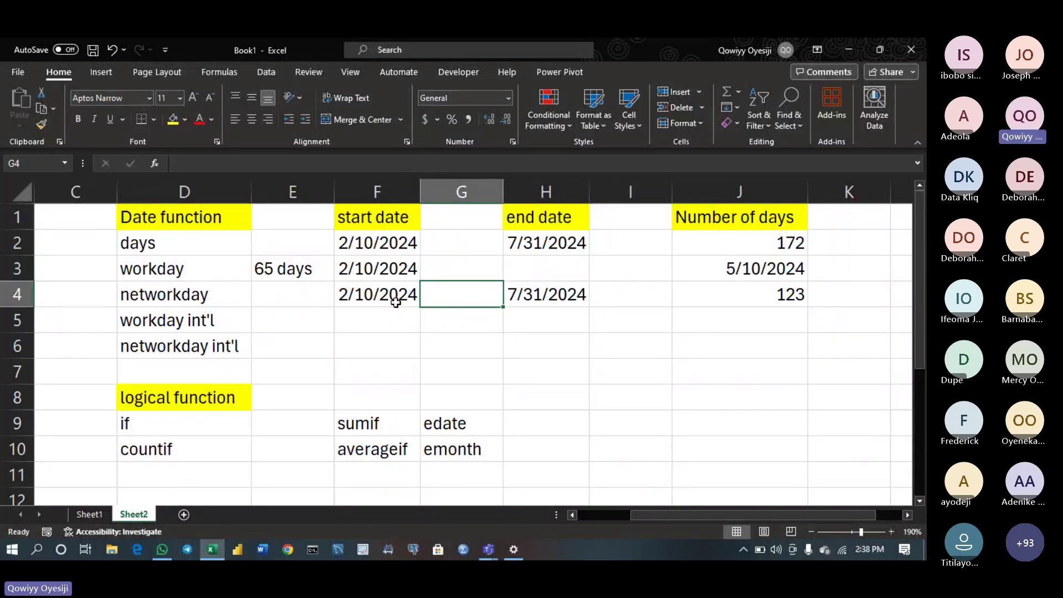
# Review the networkday row's start and end dates and the arguments of the DAYS formula in J2
pyautogui.moveTo(396, 302); pyautogui.dragTo(533, 297)
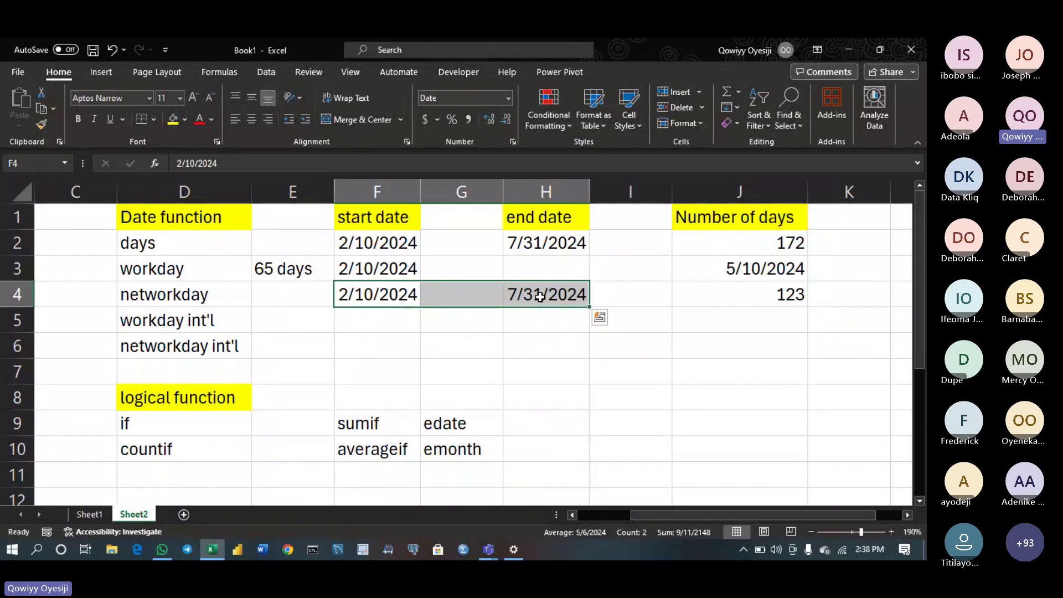
pyautogui.click(525, 299)
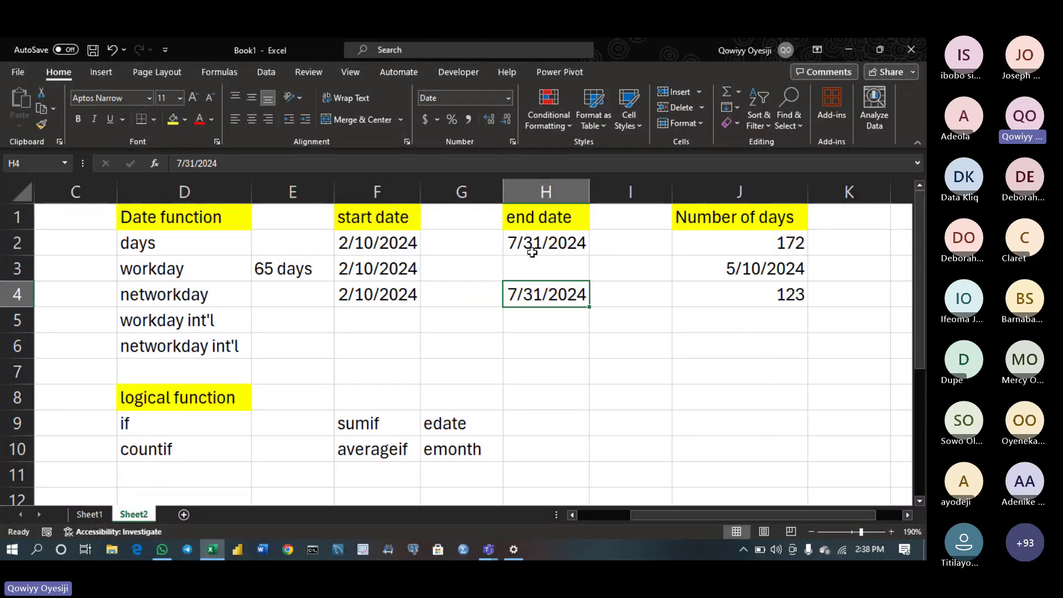
pyautogui.click(740, 240)
pyautogui.doubleClick(741, 240)
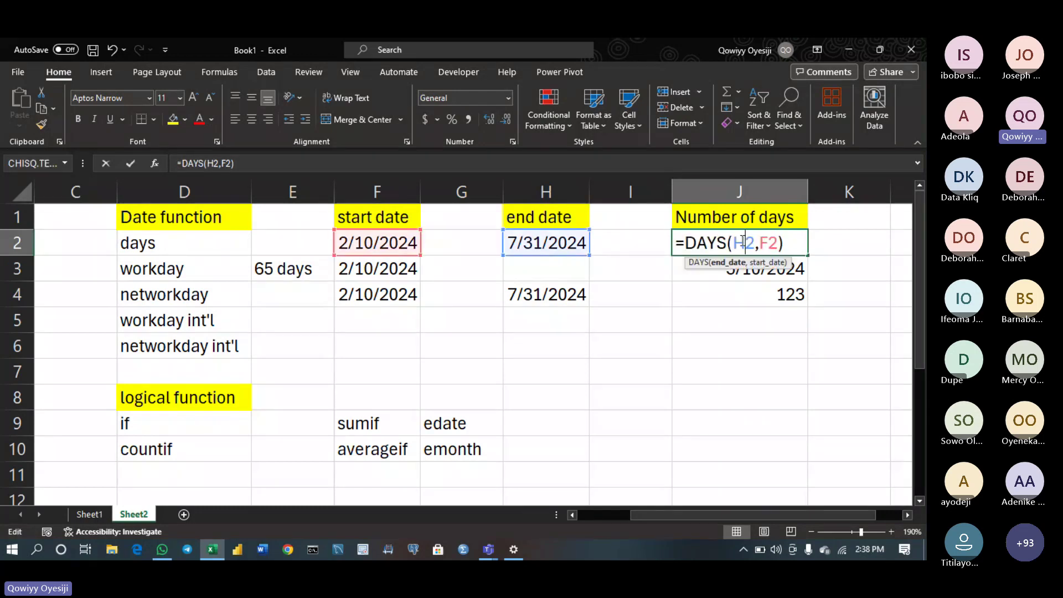
pyautogui.press('Return')
pyautogui.click(771, 242)
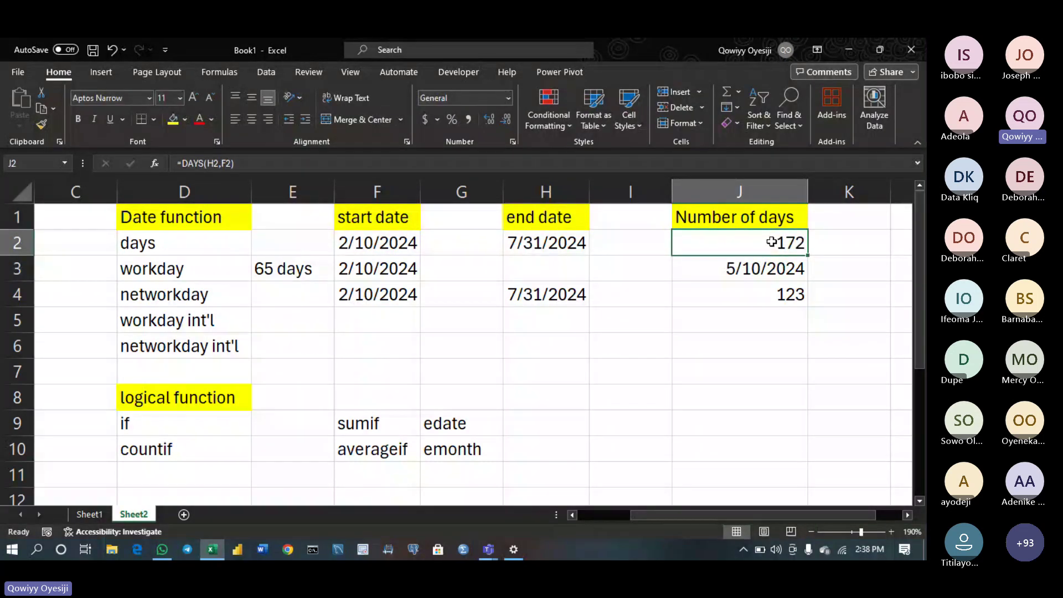
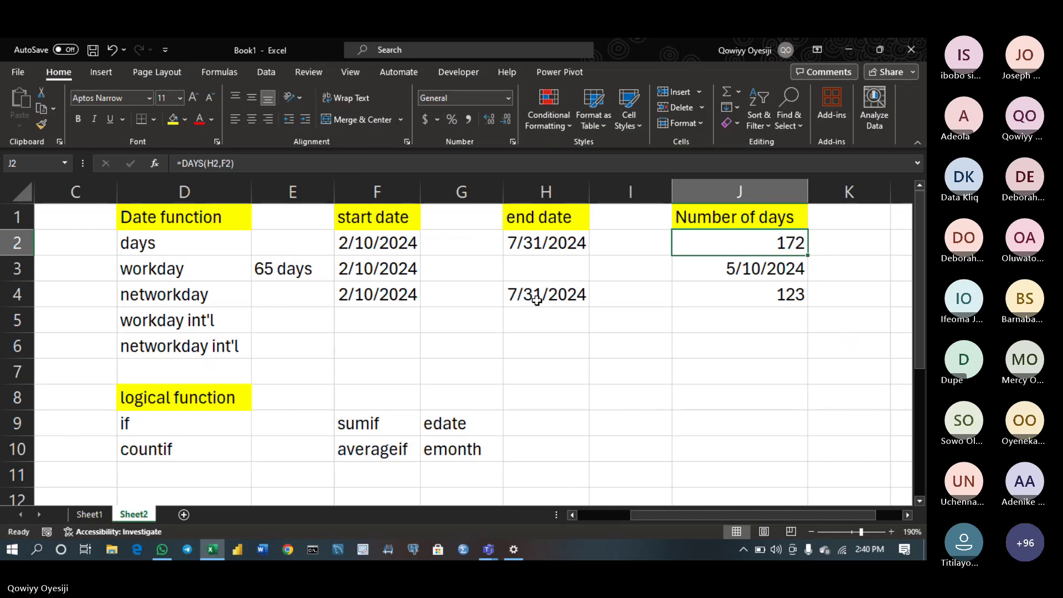
# Examine the workday row's day count and start date, and the start_date and days arguments of the WORKDAY formula in J3
pyautogui.click(305, 273)
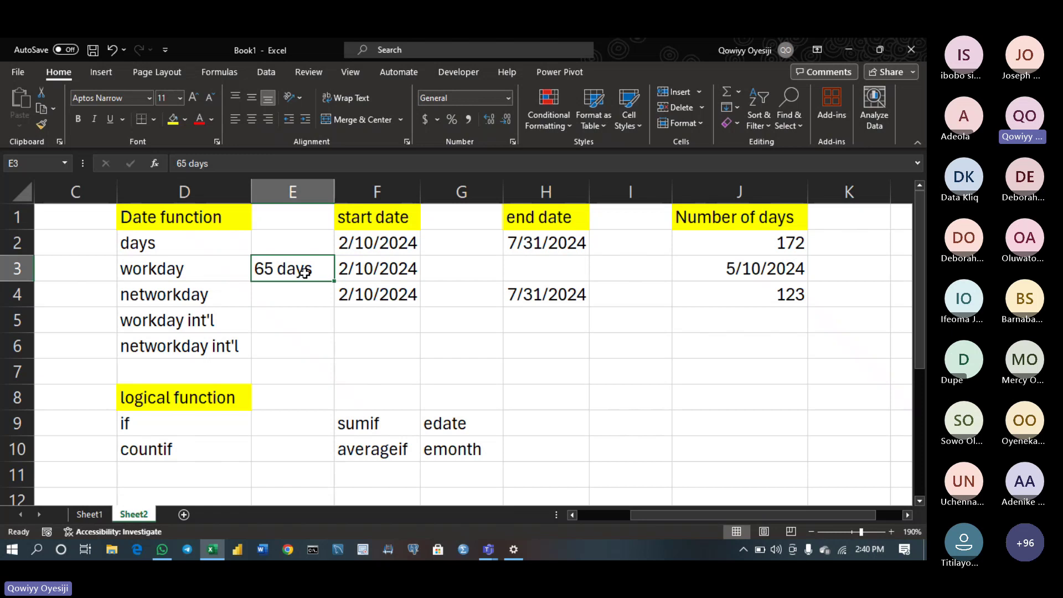
pyautogui.hotkey('ctrl', 'z')
pyautogui.doubleClick(393, 269)
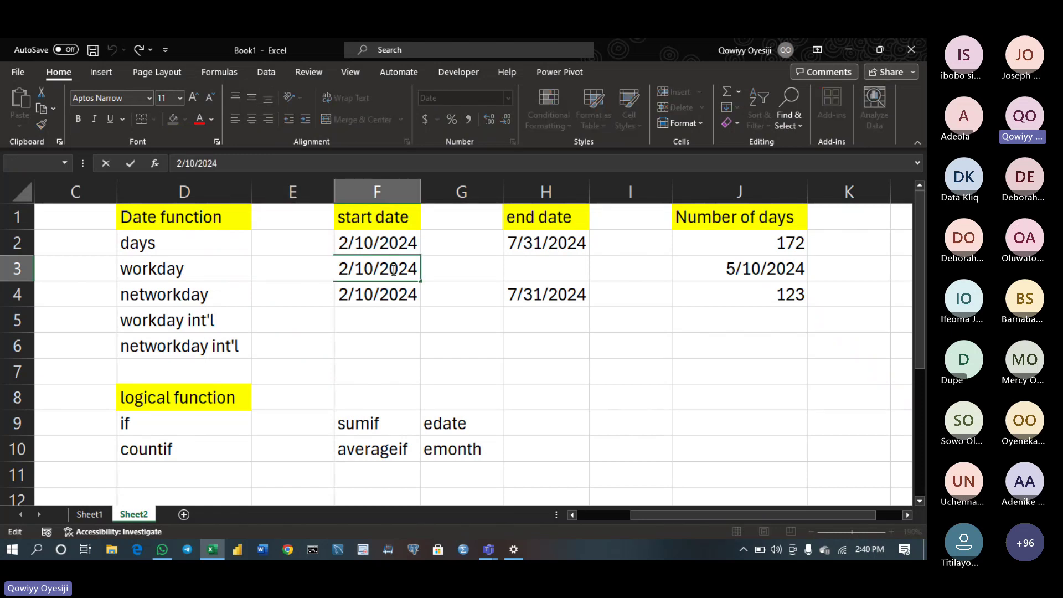
pyautogui.press('Return')
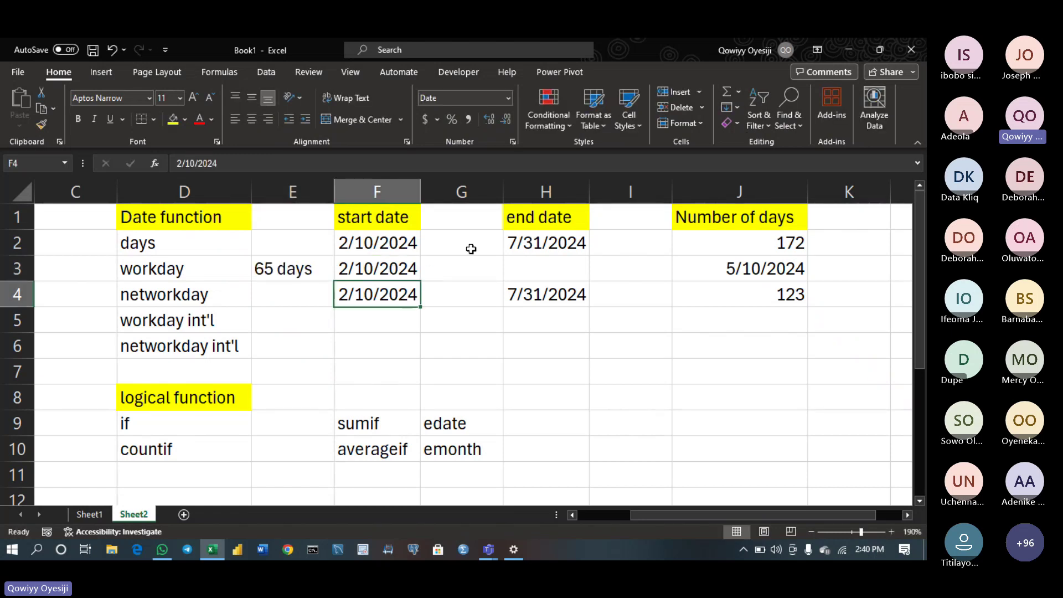
pyautogui.doubleClick(750, 265)
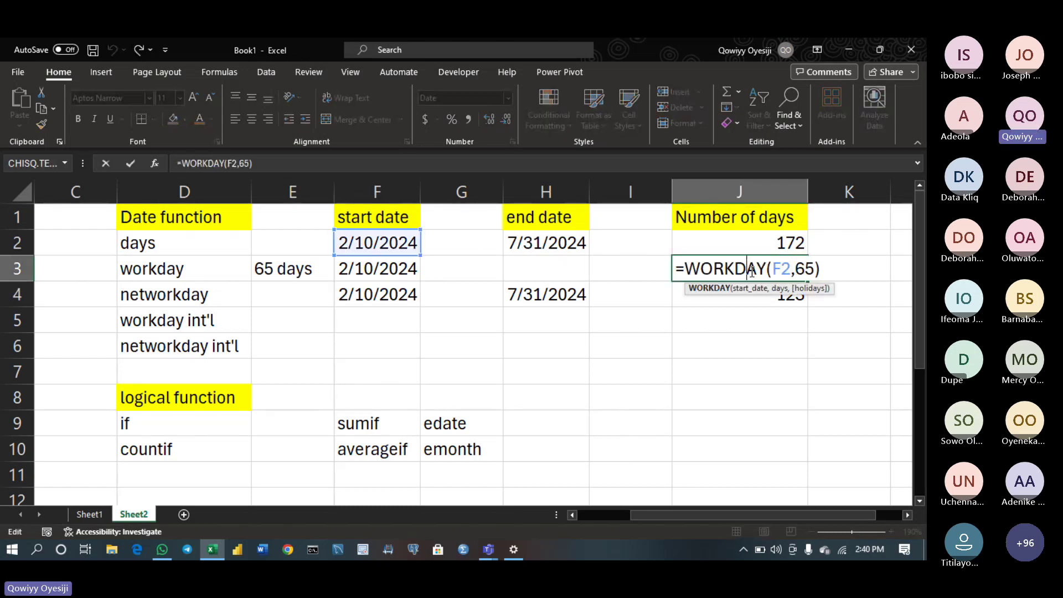
pyautogui.click(776, 269)
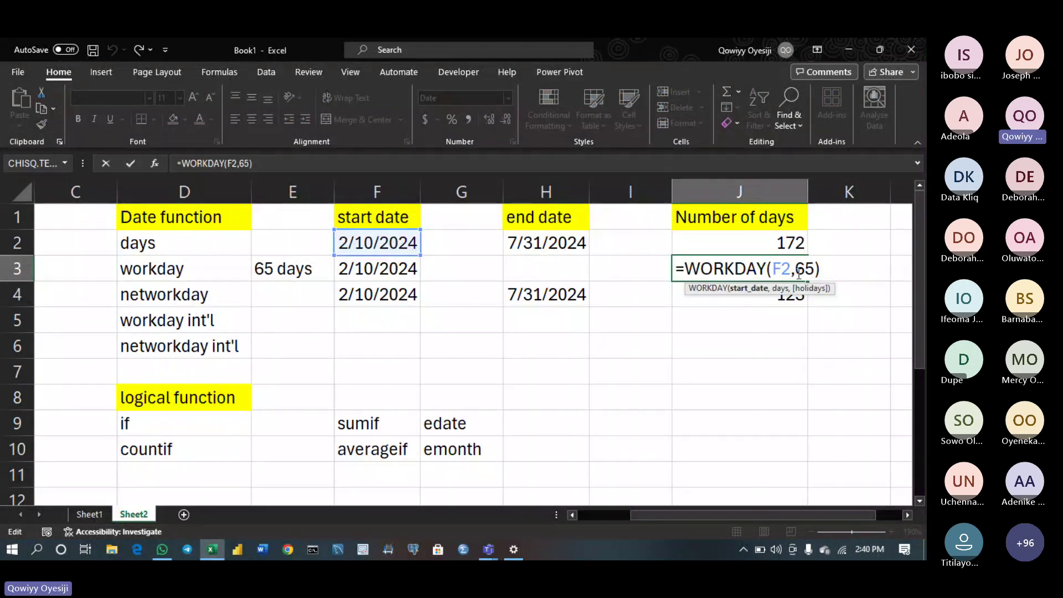
pyautogui.click(798, 270)
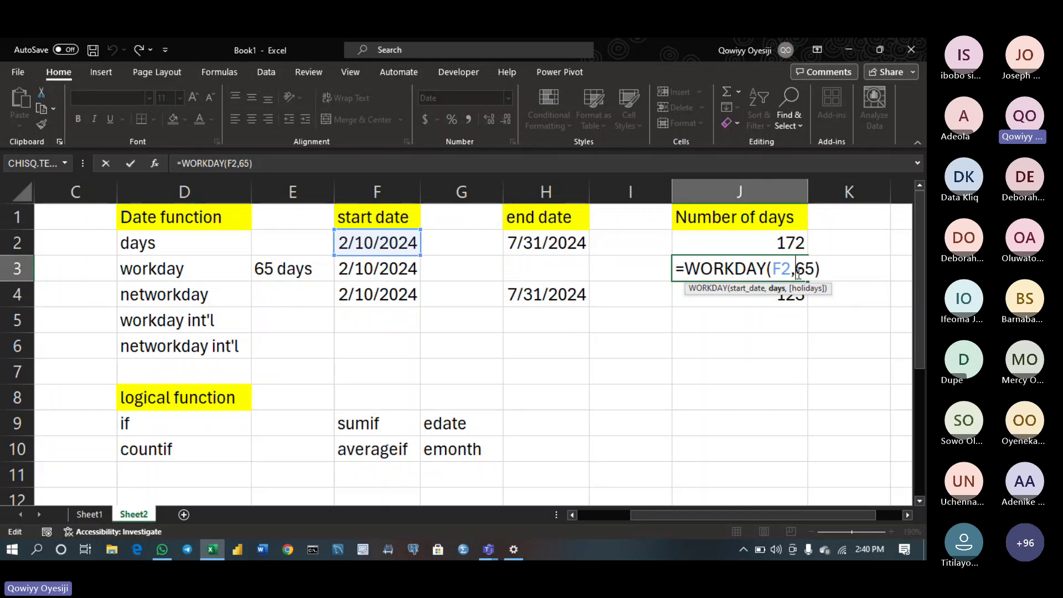
pyautogui.press('Escape')
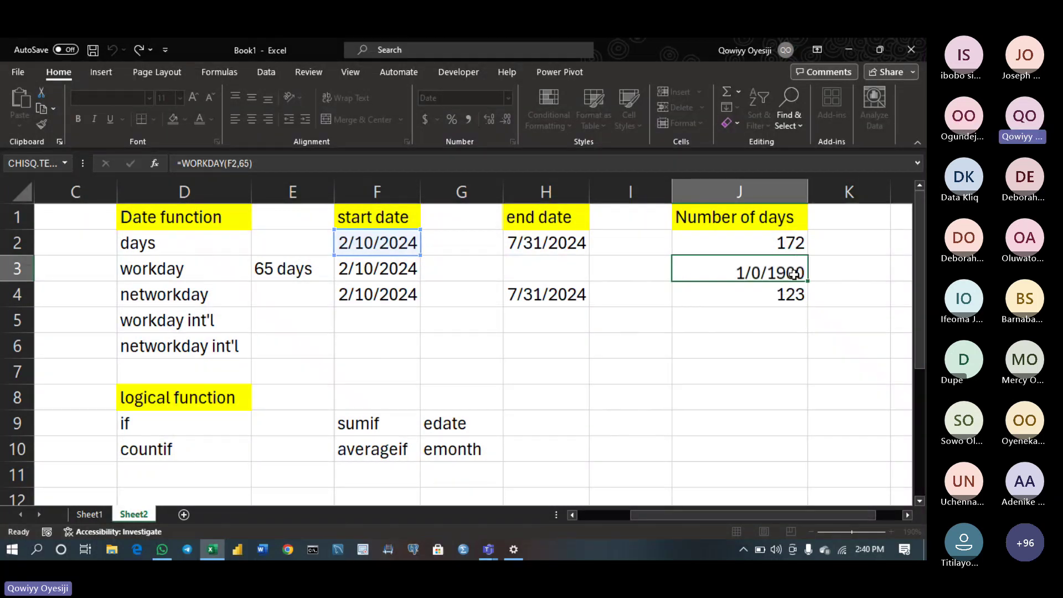
# Review the WORKDAY formula's arguments in J3 and the workday int'l and networkday int'l rows
pyautogui.press('Return')
pyautogui.doubleClick(781, 270)
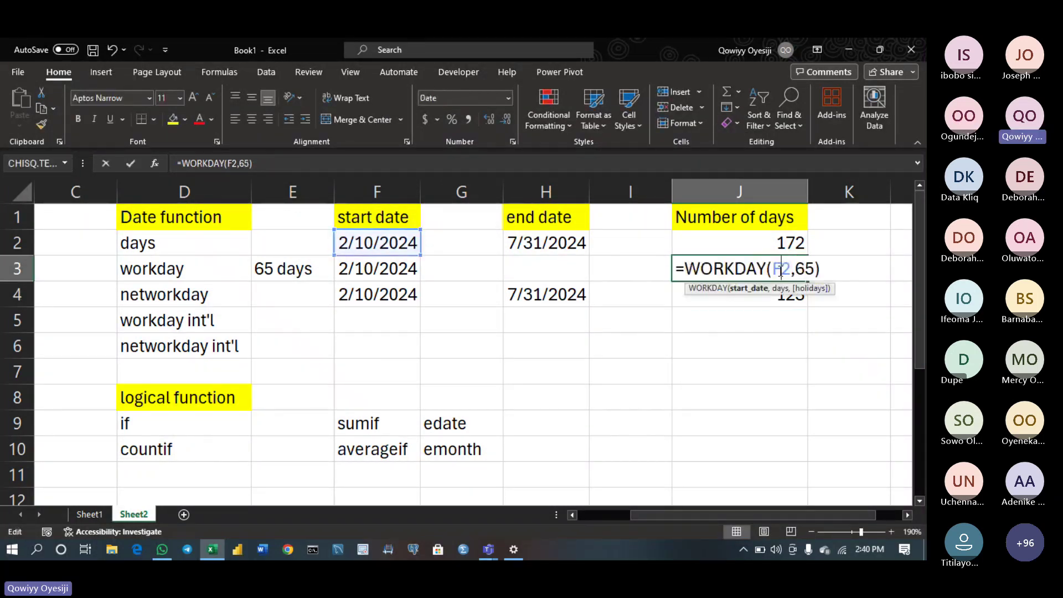
pyautogui.press('Return')
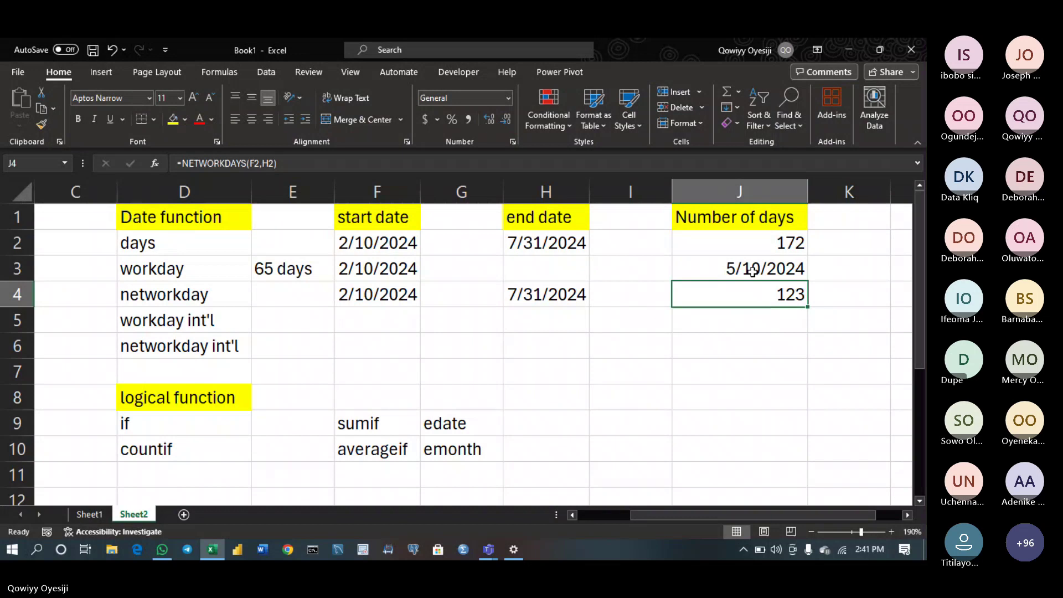
pyautogui.click(357, 319)
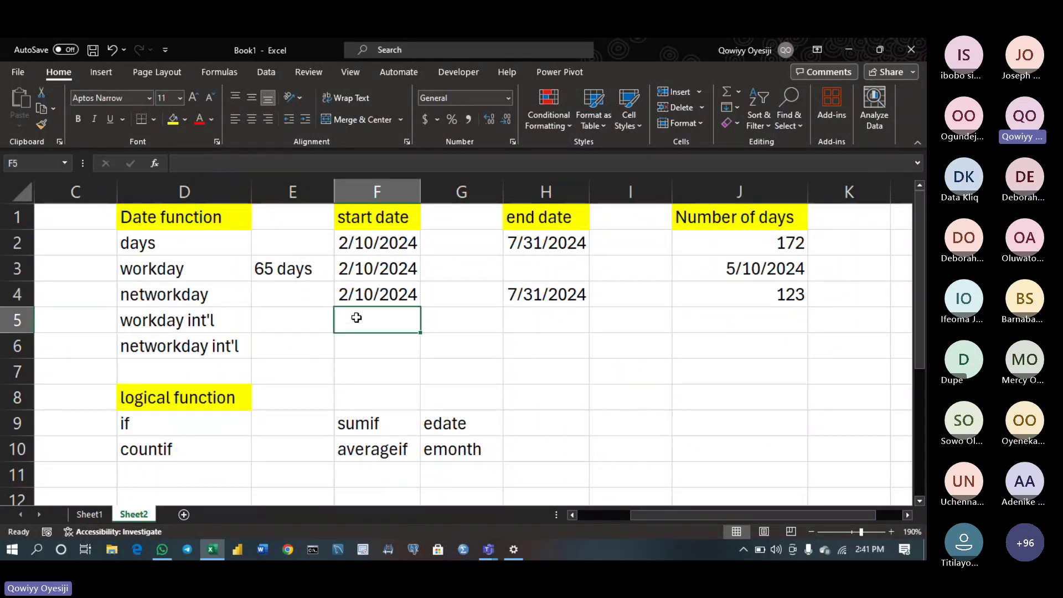
pyautogui.click(183, 324)
pyautogui.click(201, 355)
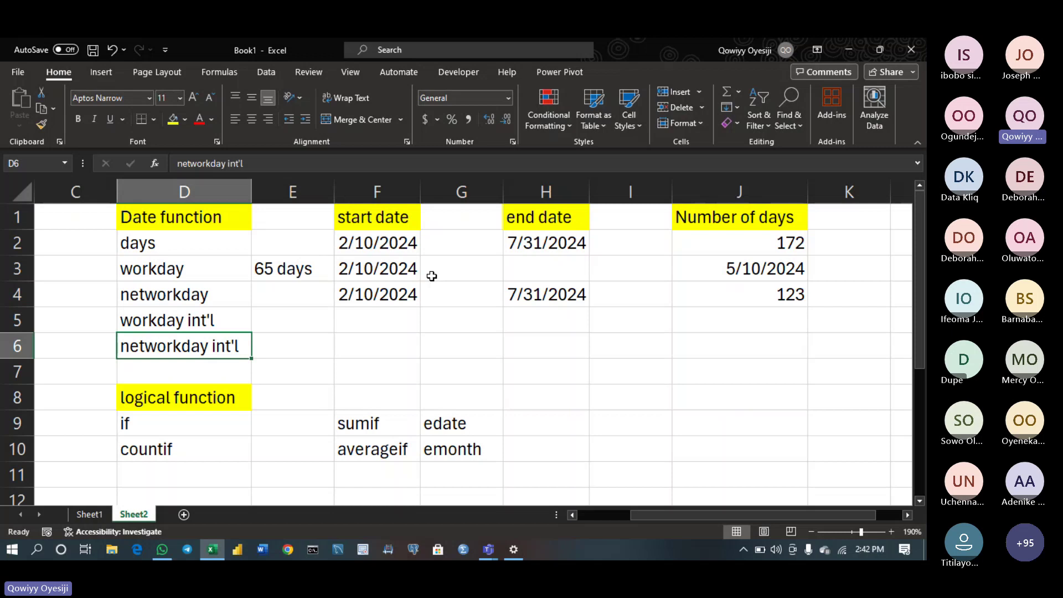
pyautogui.doubleClick(403, 270)
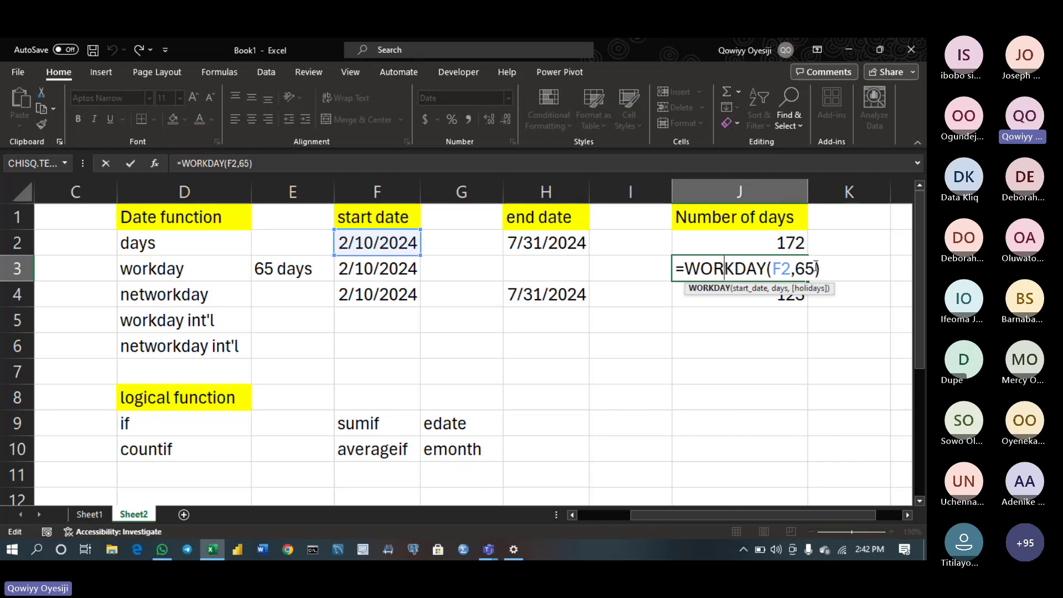
pyautogui.click(815, 268)
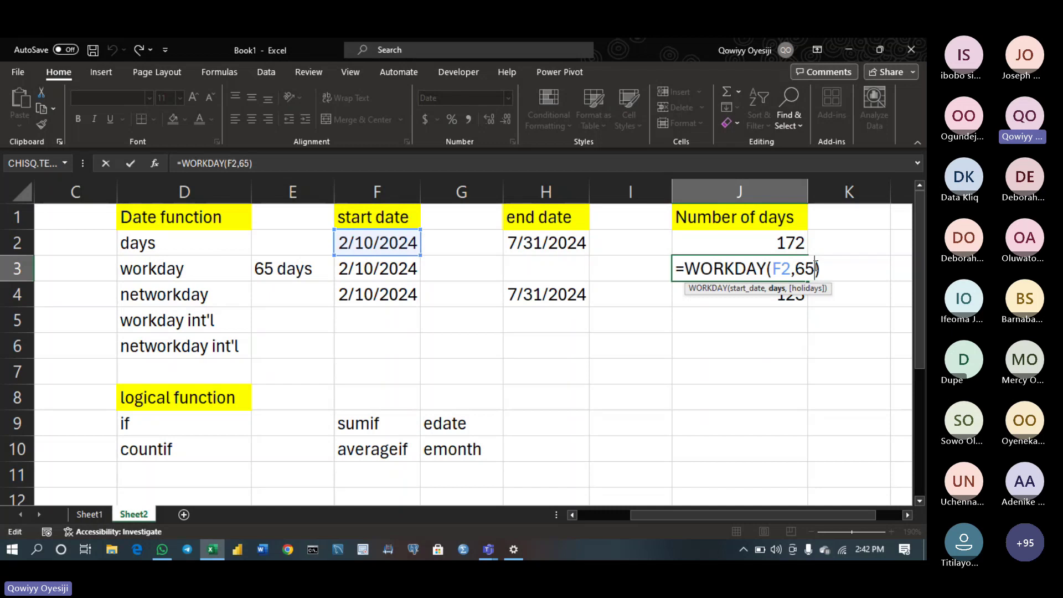
pyautogui.press('Return')
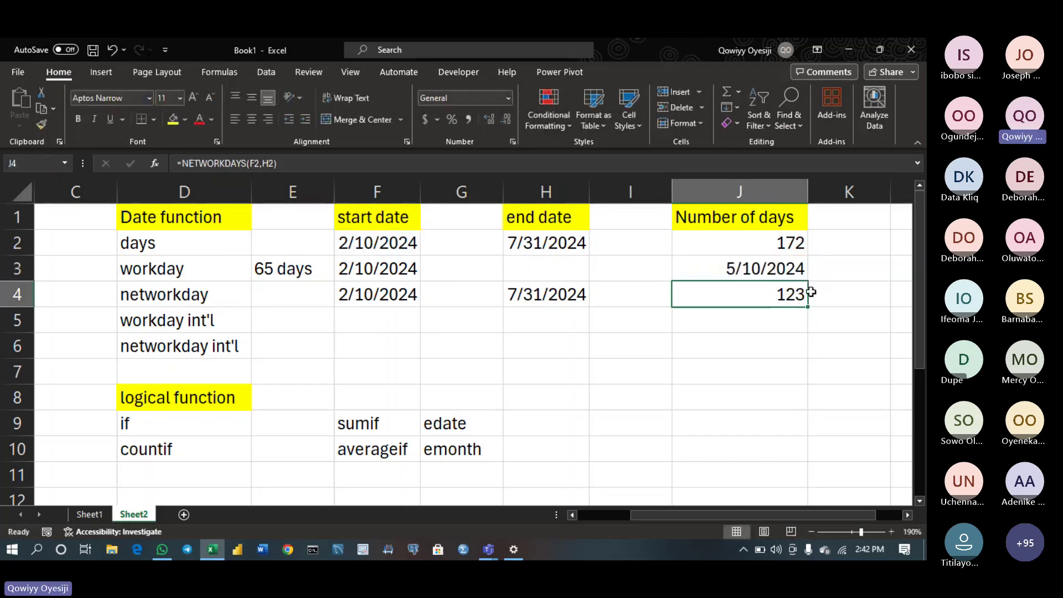
# List the holiday labels eid, easter, child and teach down cells J7 to J10
pyautogui.click(728, 376)
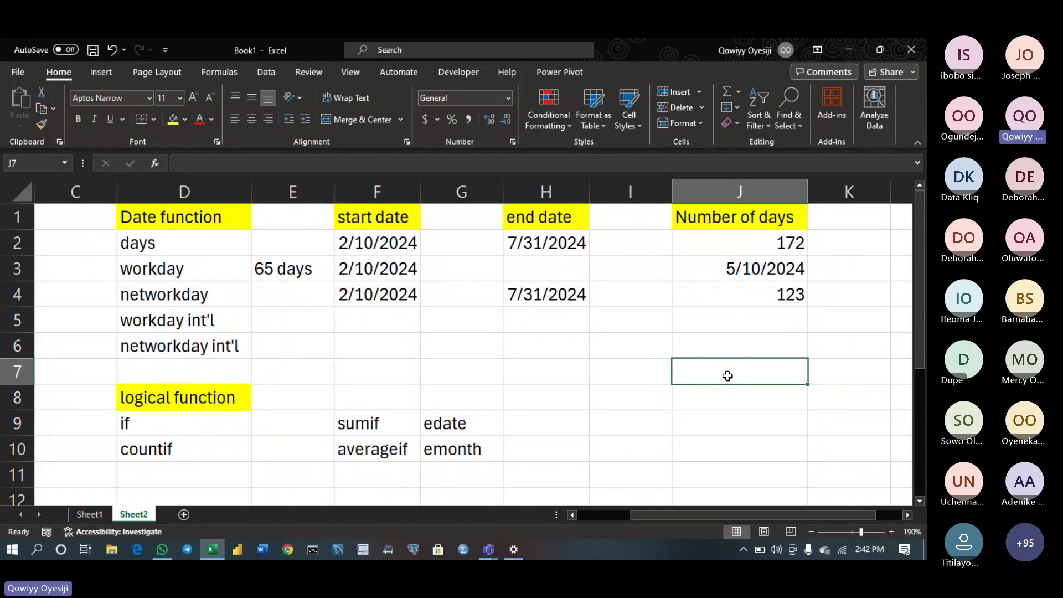
pyautogui.write('eid')
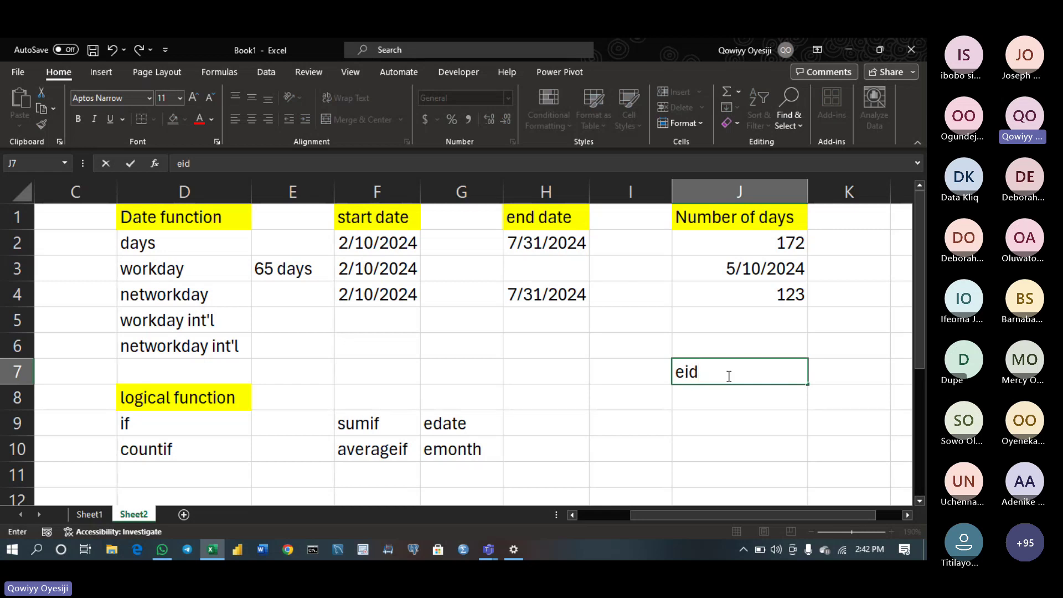
pyautogui.press('Return')
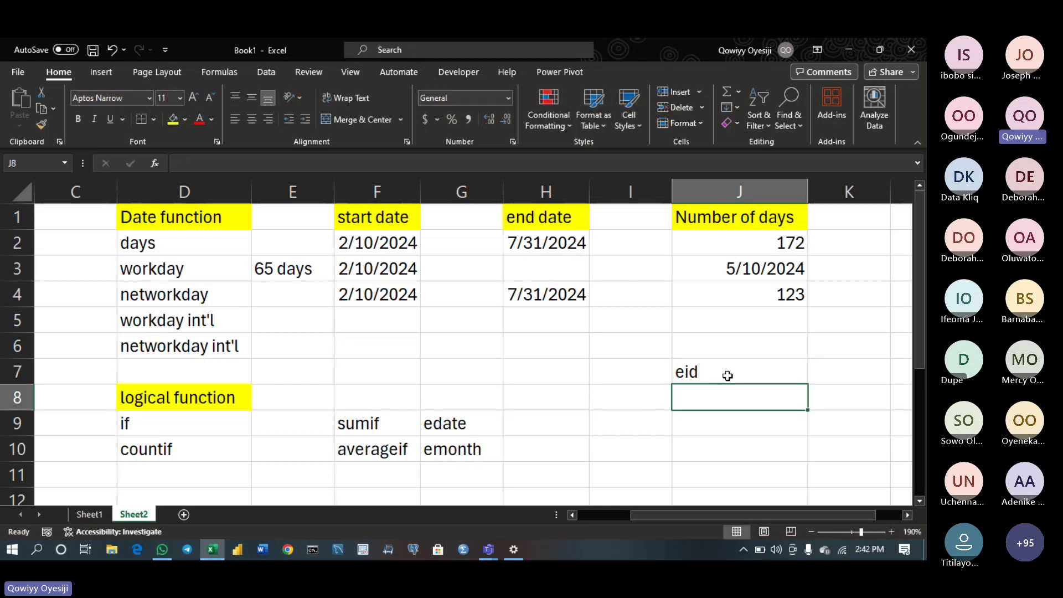
pyautogui.write('east')
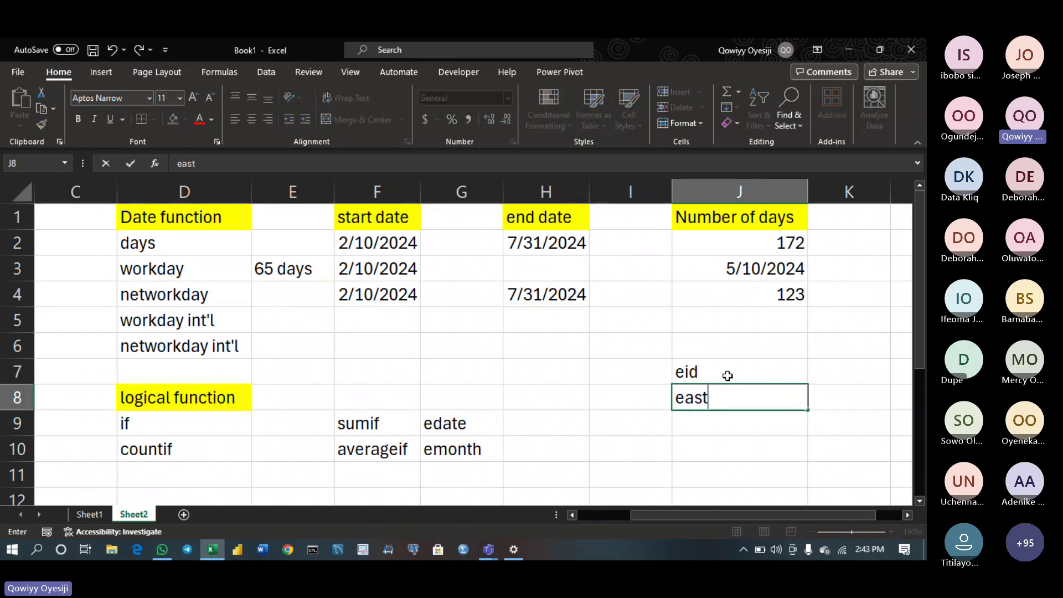
pyautogui.write('er')
pyautogui.click(745, 420)
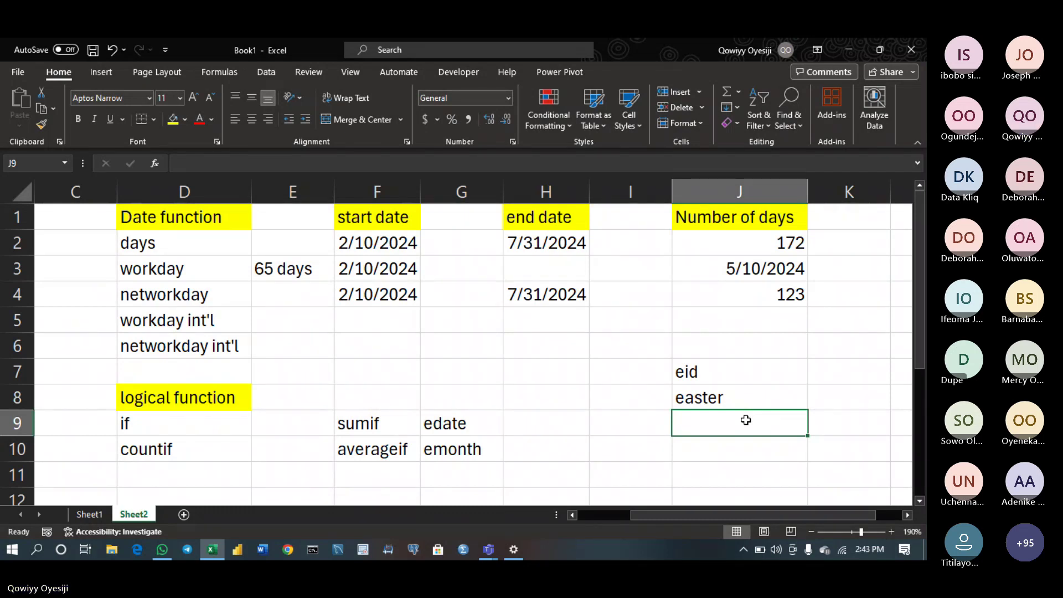
pyautogui.write('child')
pyautogui.press('Return')
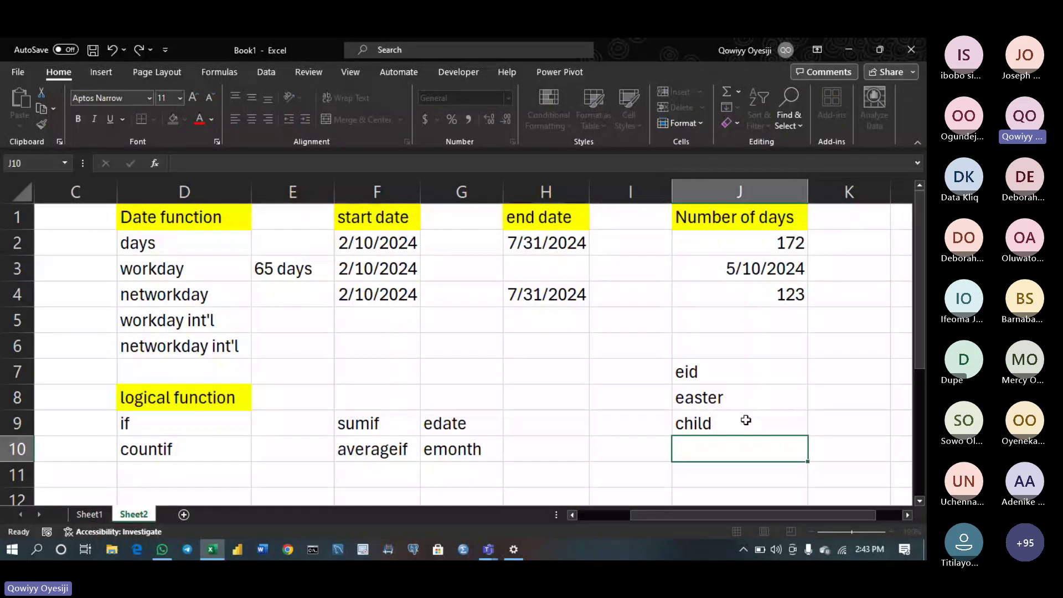
pyautogui.write('tr')
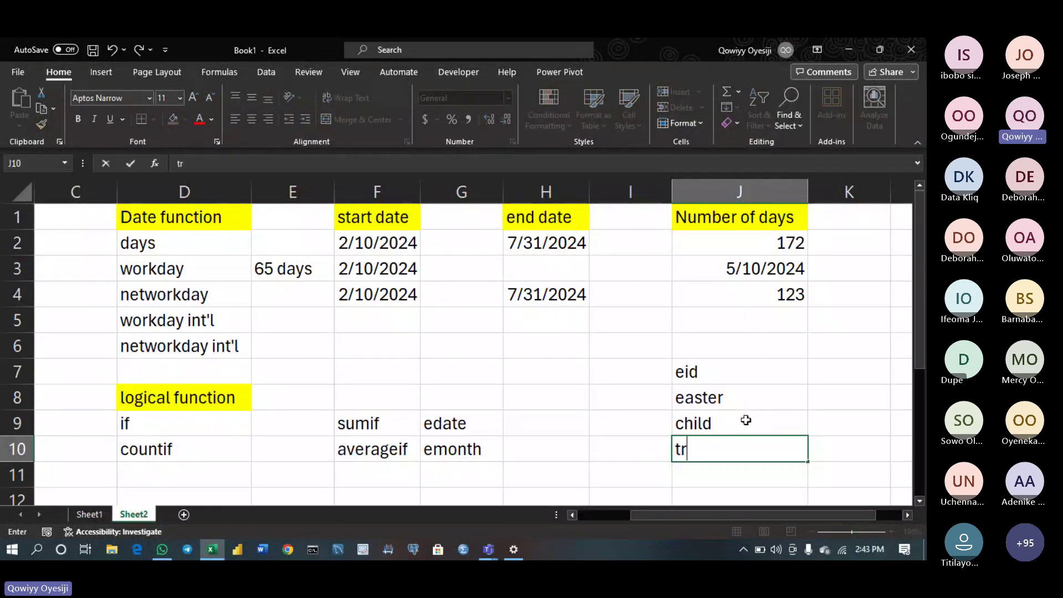
pyautogui.press('BackSpace')
pyautogui.write('each')
pyautogui.press('Return')
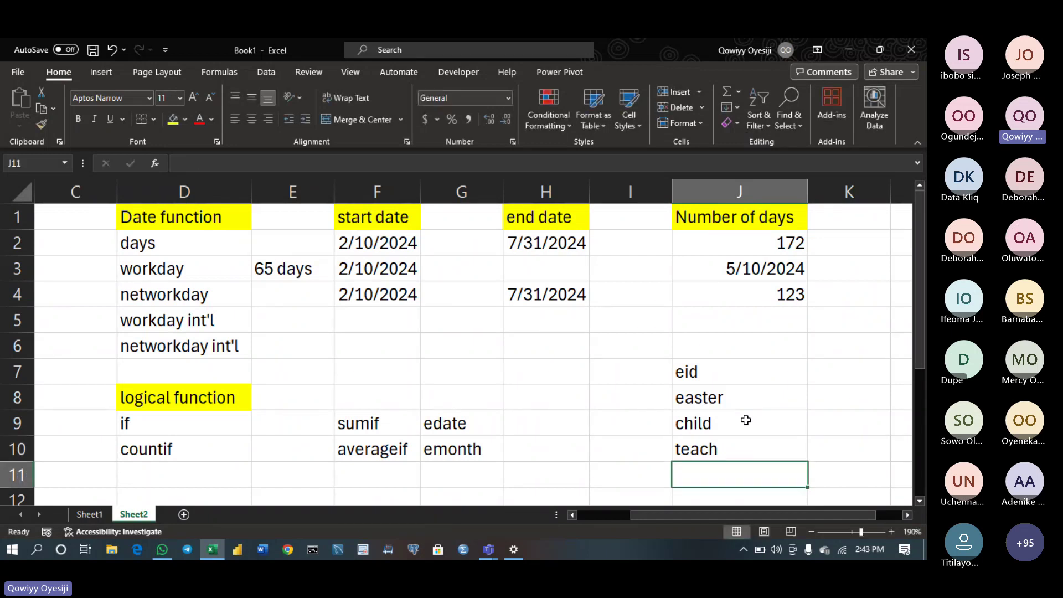
# Enter the date 02/21/2024 in K7 beside the eid label
pyautogui.click(826, 374)
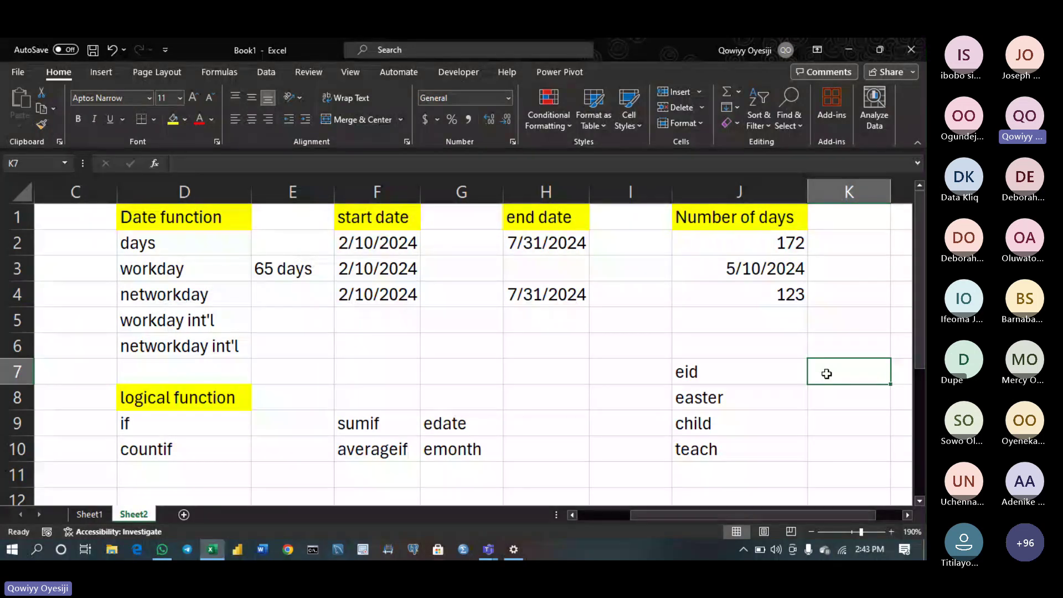
pyautogui.doubleClick(827, 374)
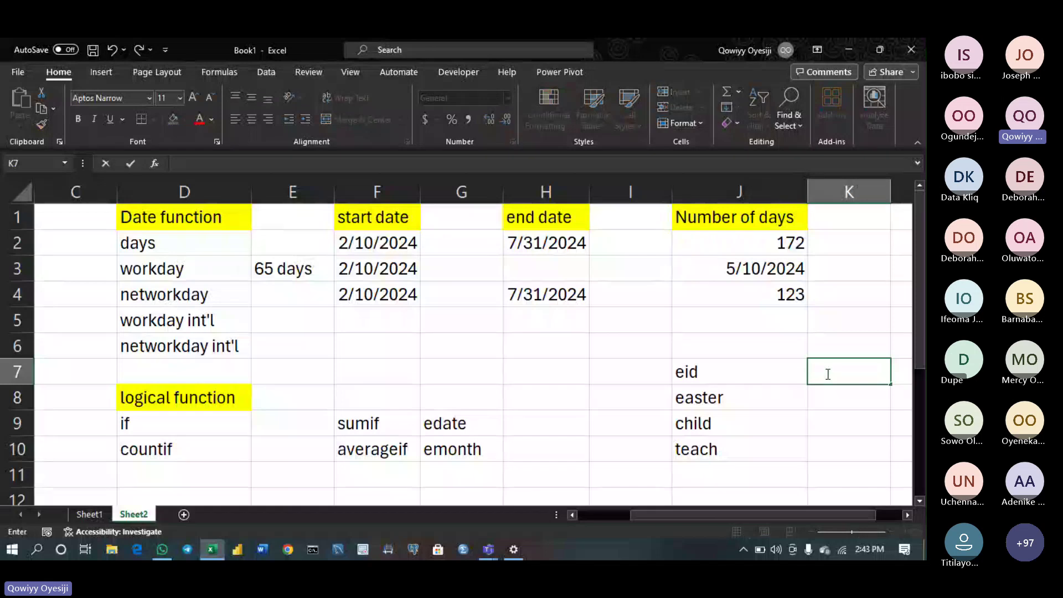
pyautogui.write('02/21/20')
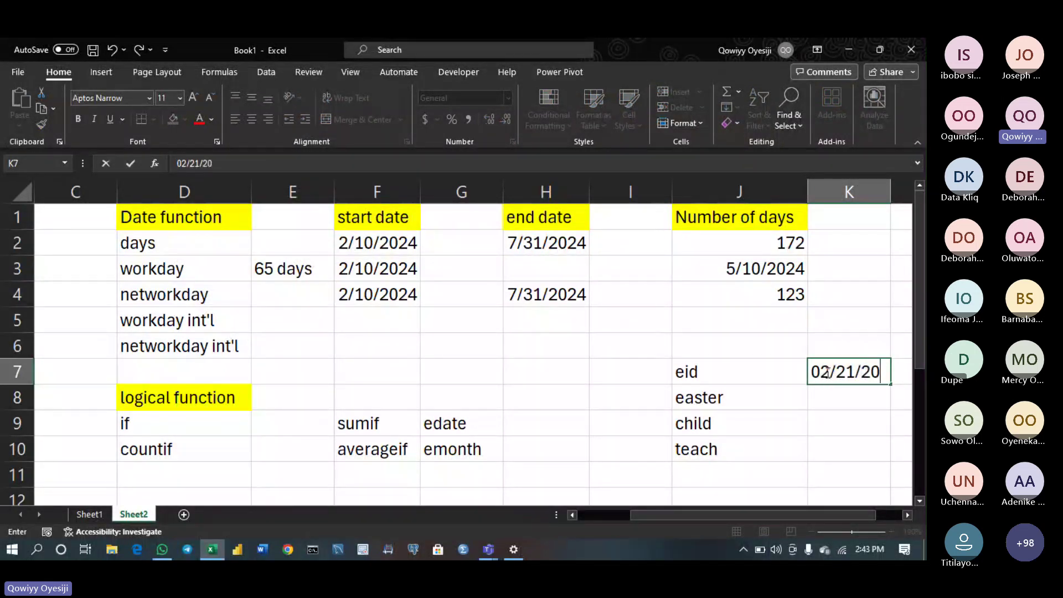
pyautogui.write('24')
pyautogui.press('Return')
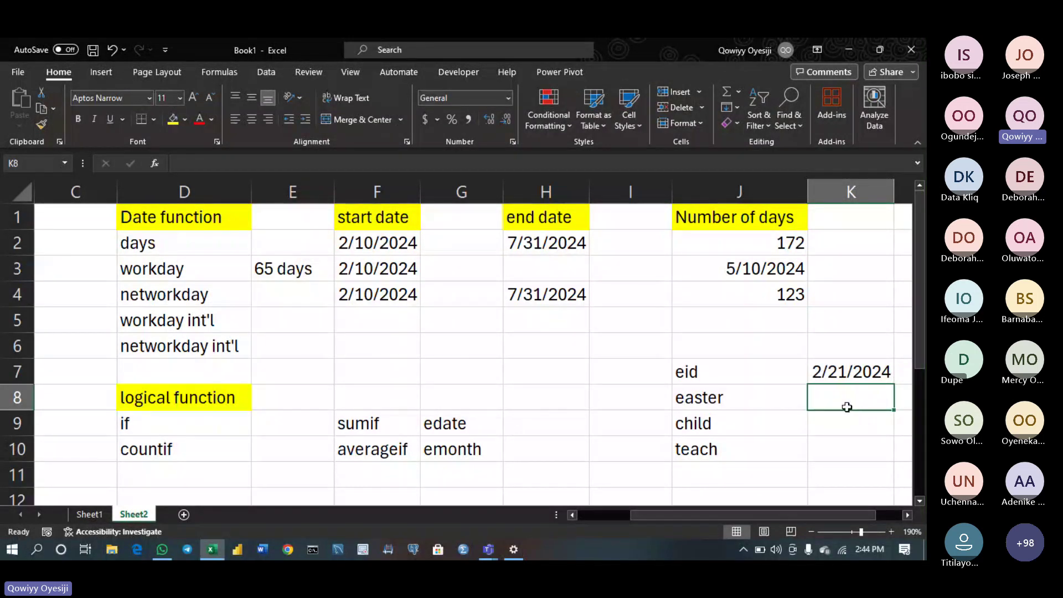
# Enter the date 03/5/2024 in K8 beside the easter label
pyautogui.write('02')
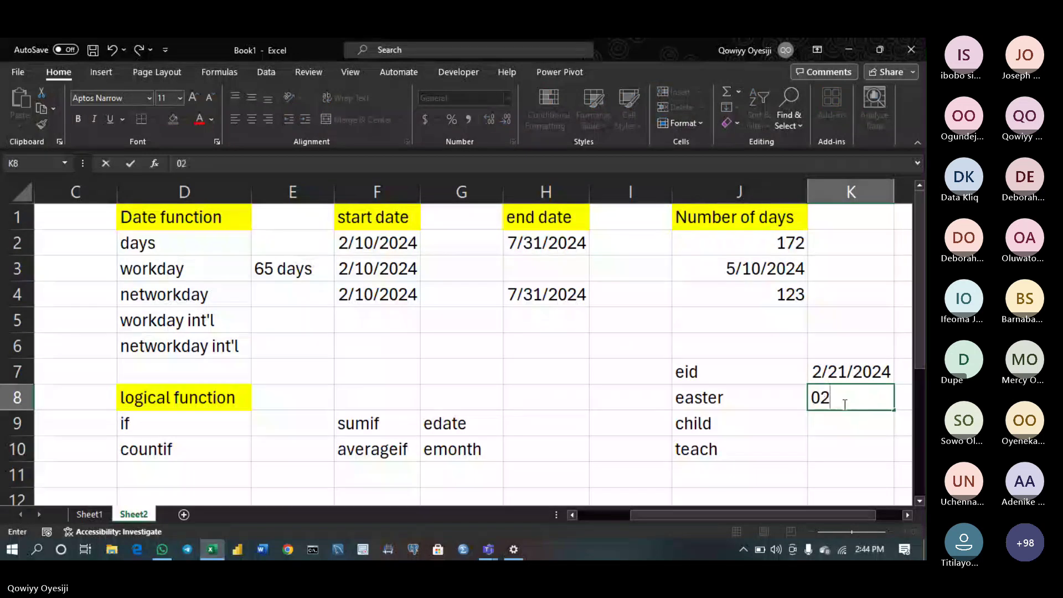
pyautogui.press('BackSpace')
pyautogui.write('3/')
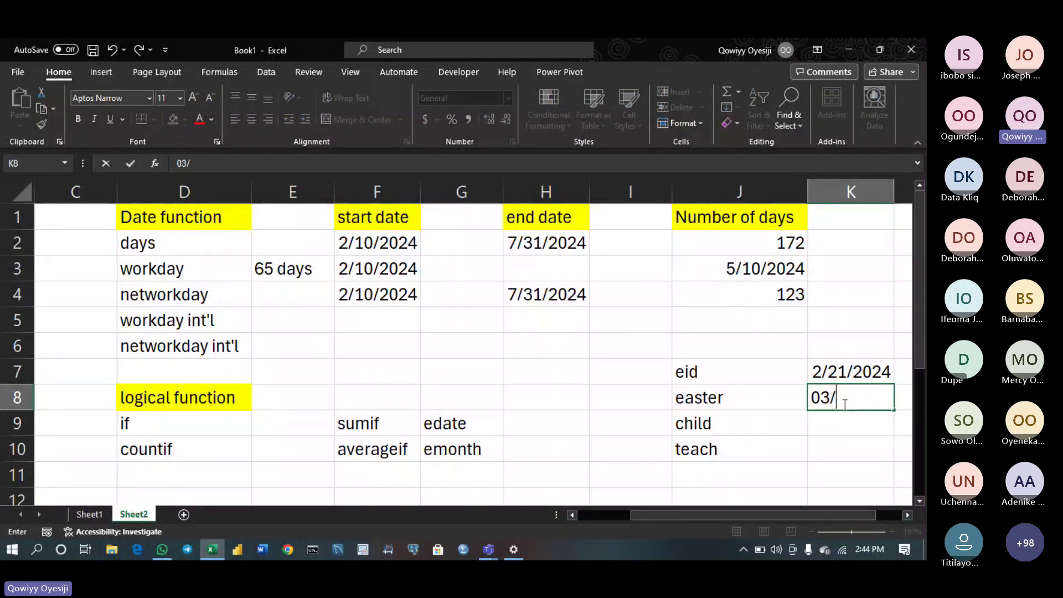
pyautogui.write('5')
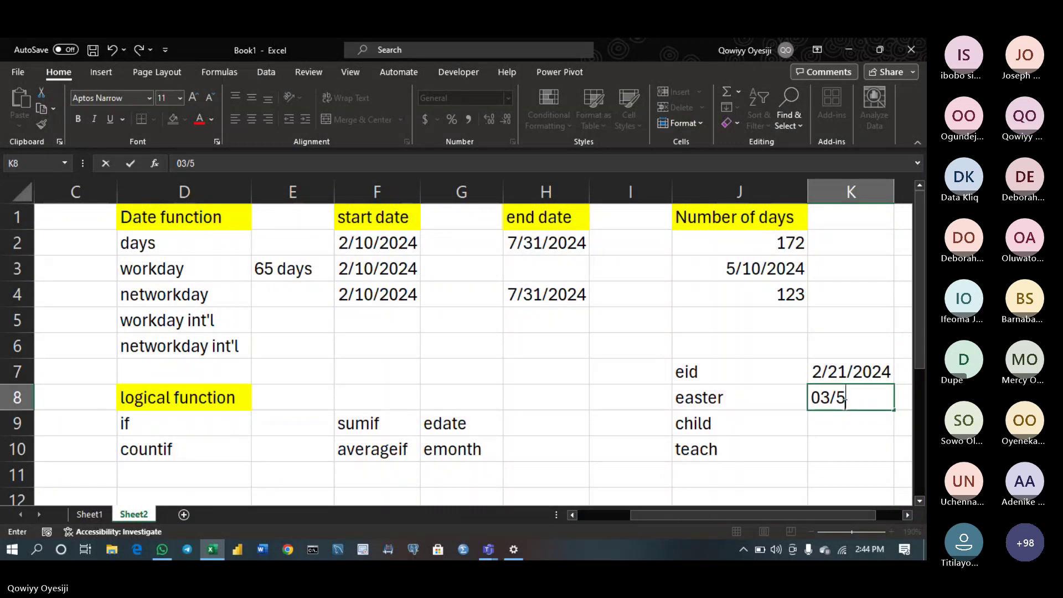
pyautogui.write('/')
pyautogui.write('2024')
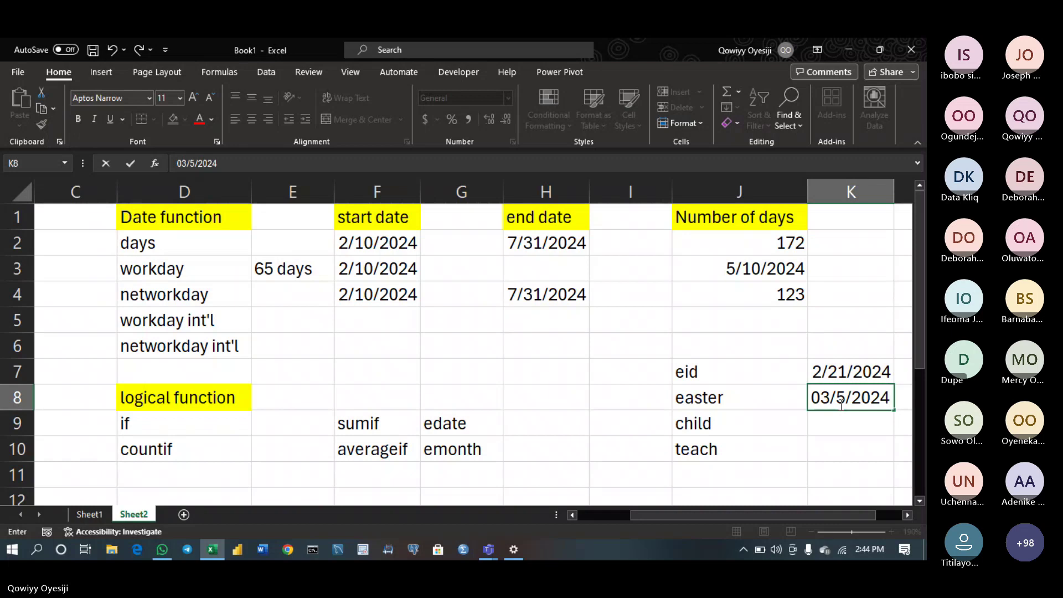
pyautogui.press('Return')
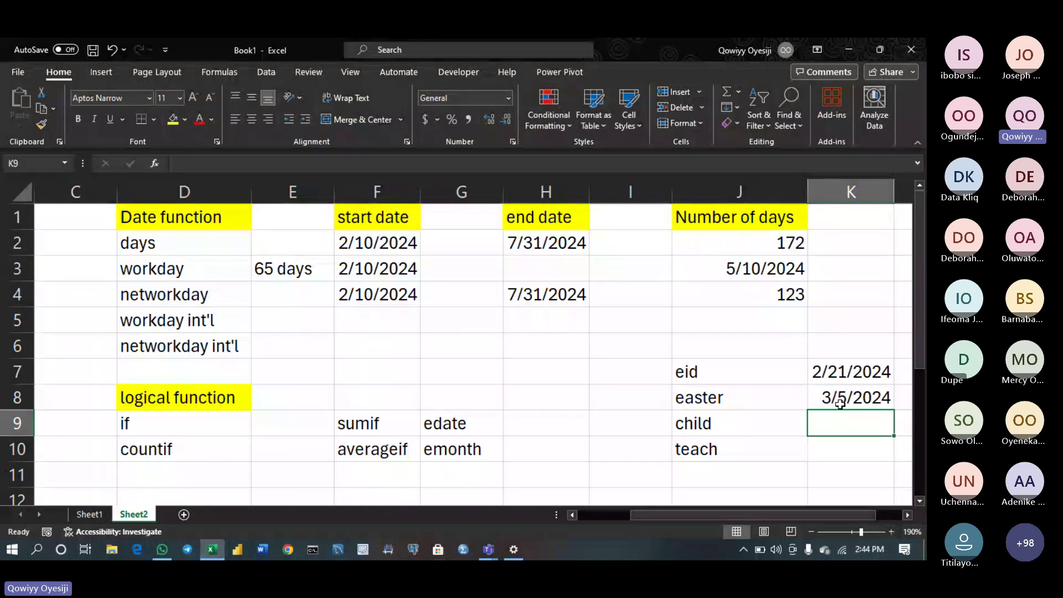
# Enter the date 05/03/2024 in K9 beside the child label
pyautogui.write('0')
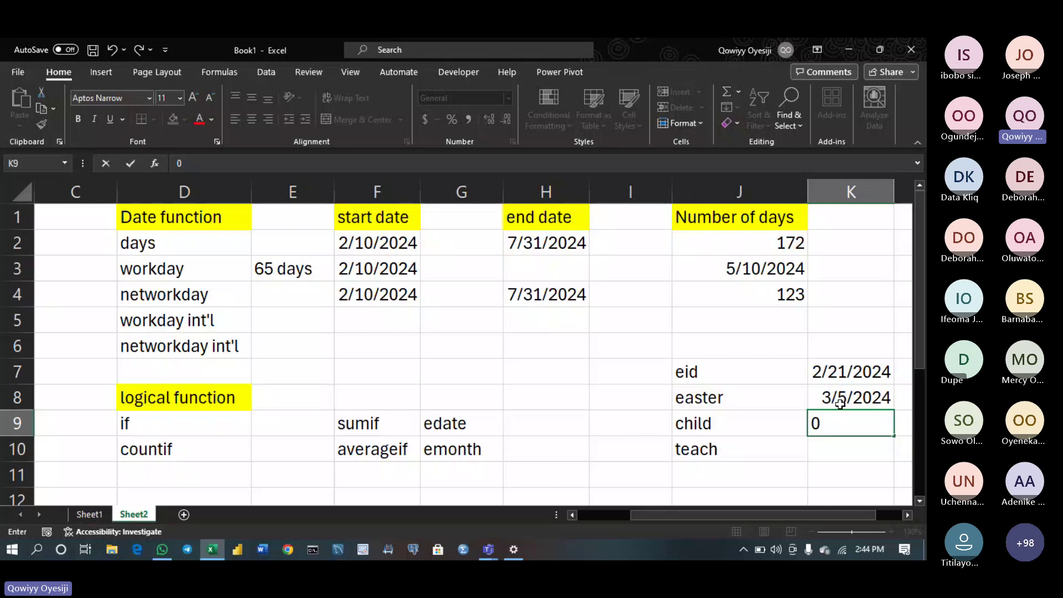
pyautogui.write('5/03/')
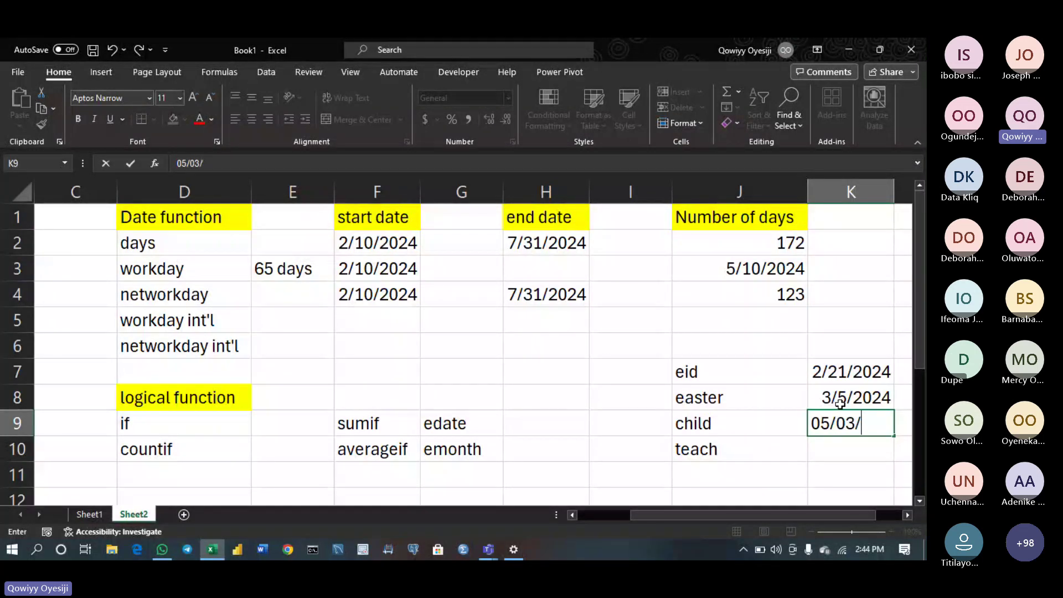
pyautogui.write('2')
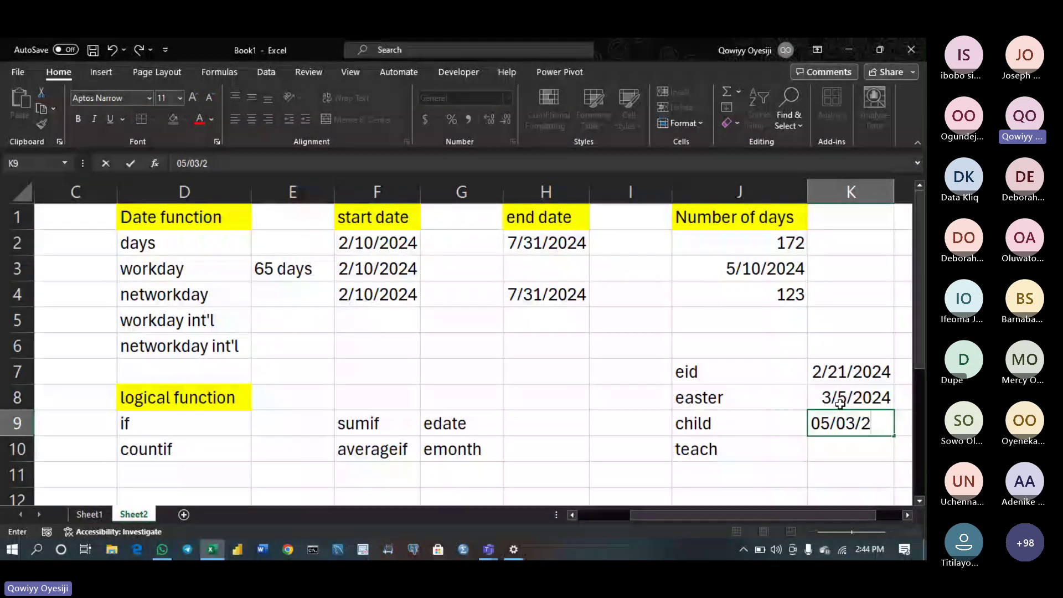
pyautogui.write('024')
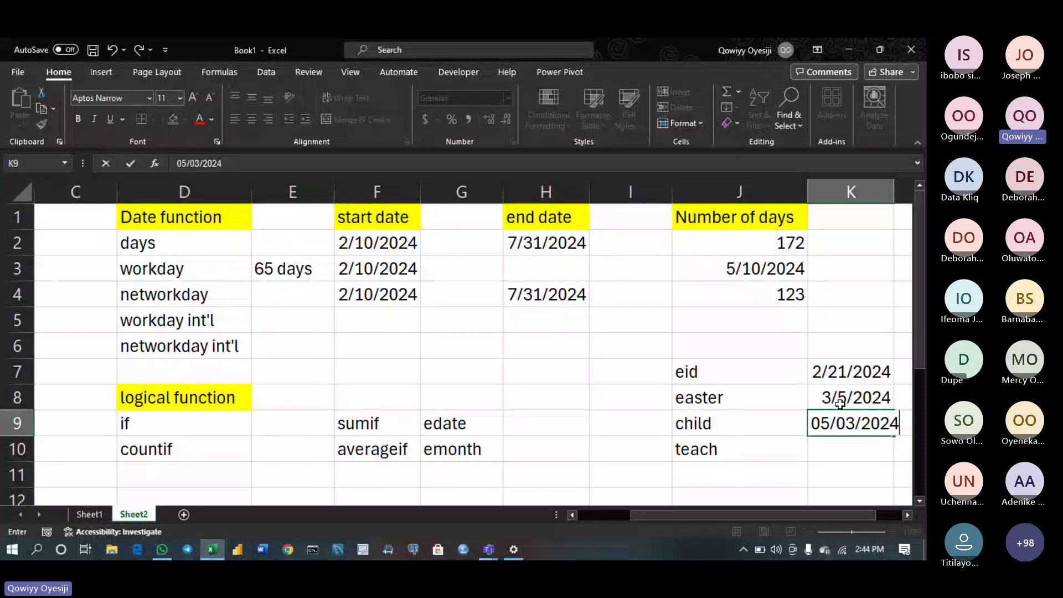
pyautogui.hotkey('ctrl', 'Return')
pyautogui.press('Return')
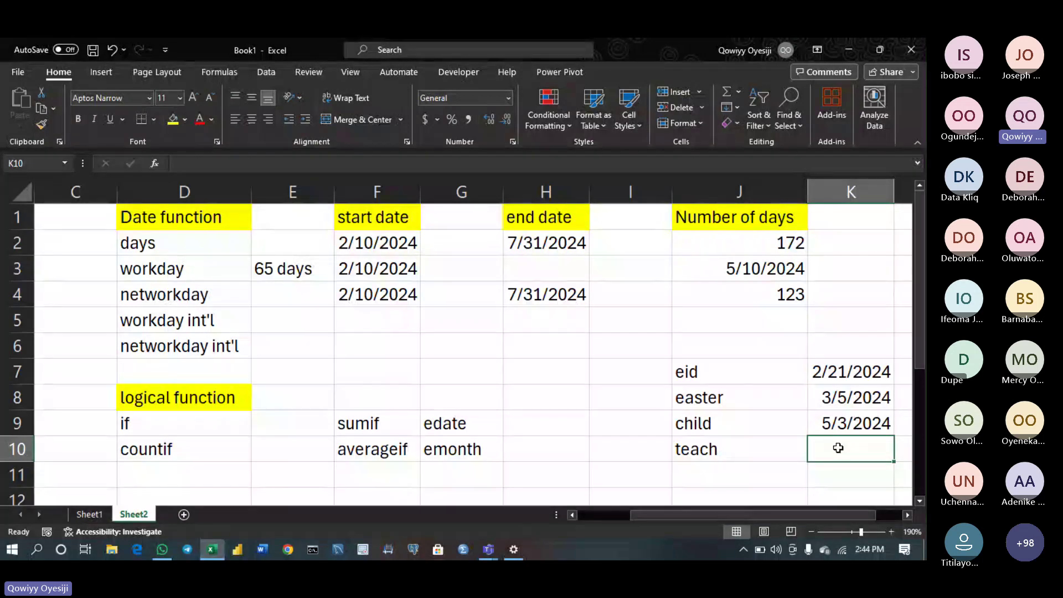
# Enter the date 04/18/2023 in K10 beside the teach label
pyautogui.write('04/18/')
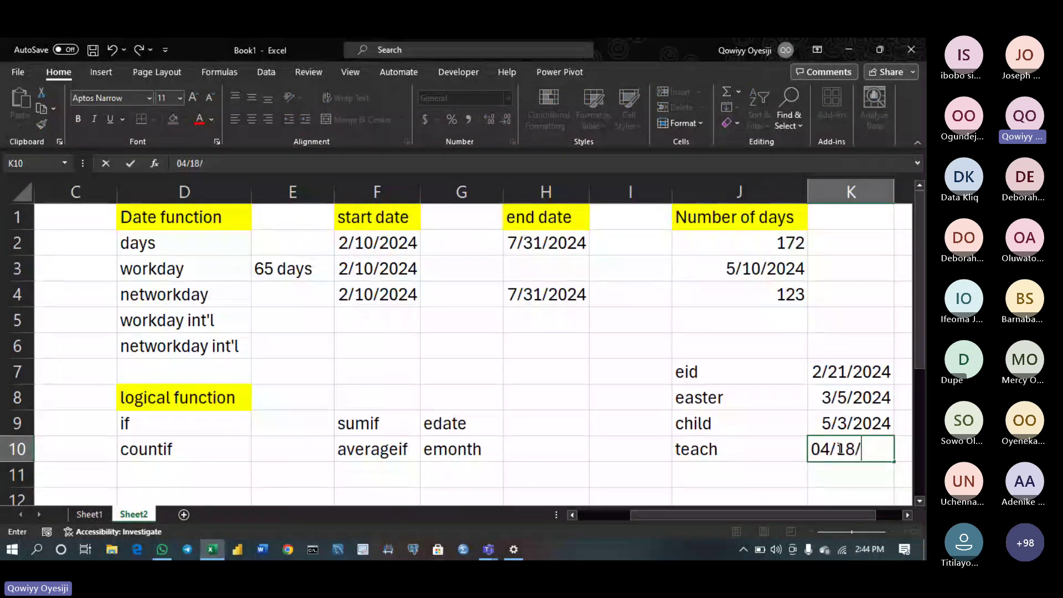
pyautogui.write('202')
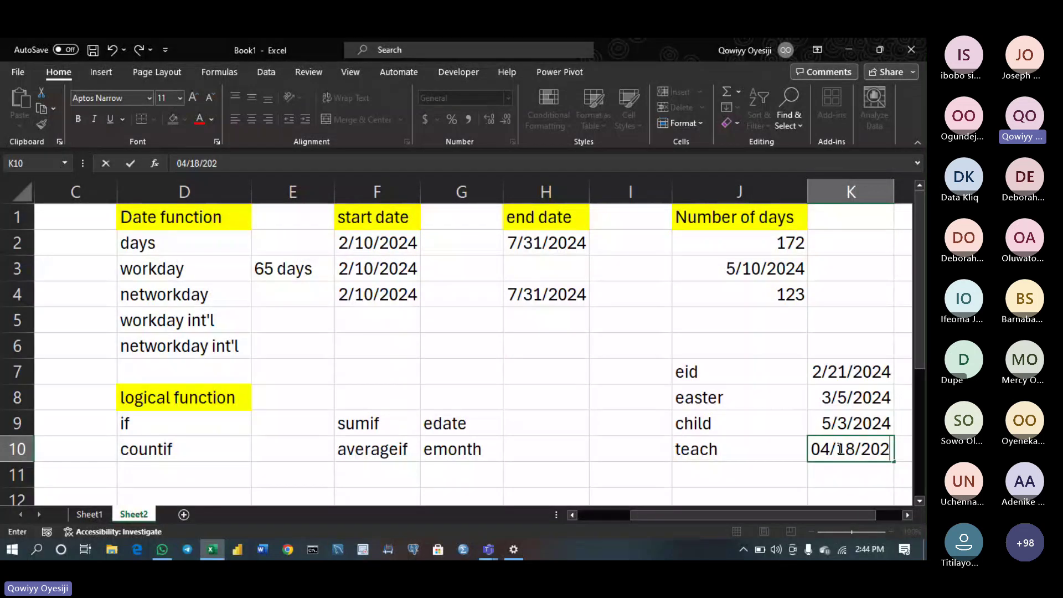
pyautogui.write('3')
pyautogui.press('Return')
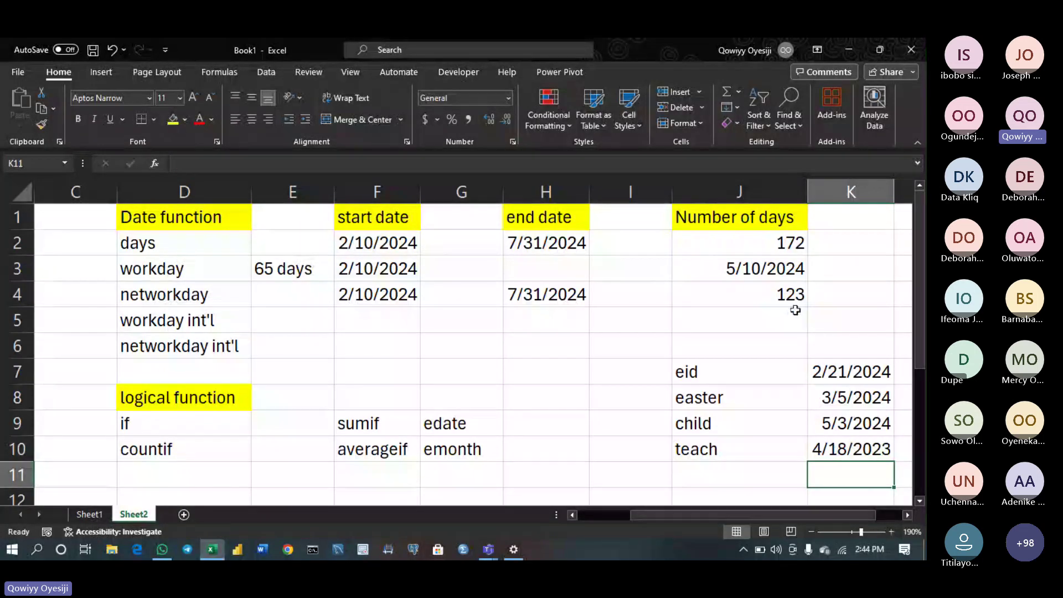
pyautogui.click(775, 270)
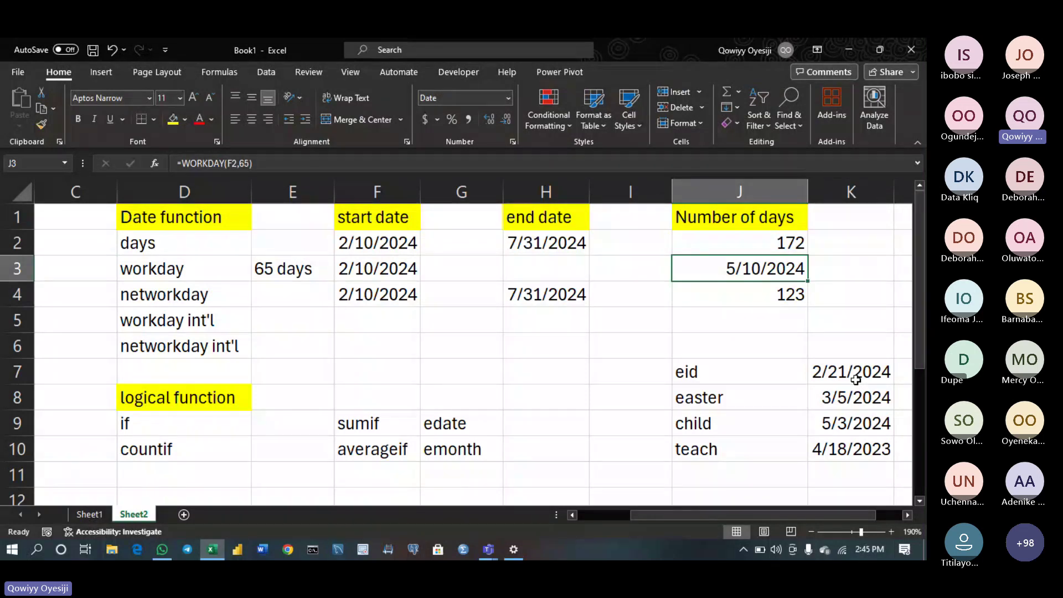
pyautogui.moveTo(855, 380); pyautogui.dragTo(858, 448)
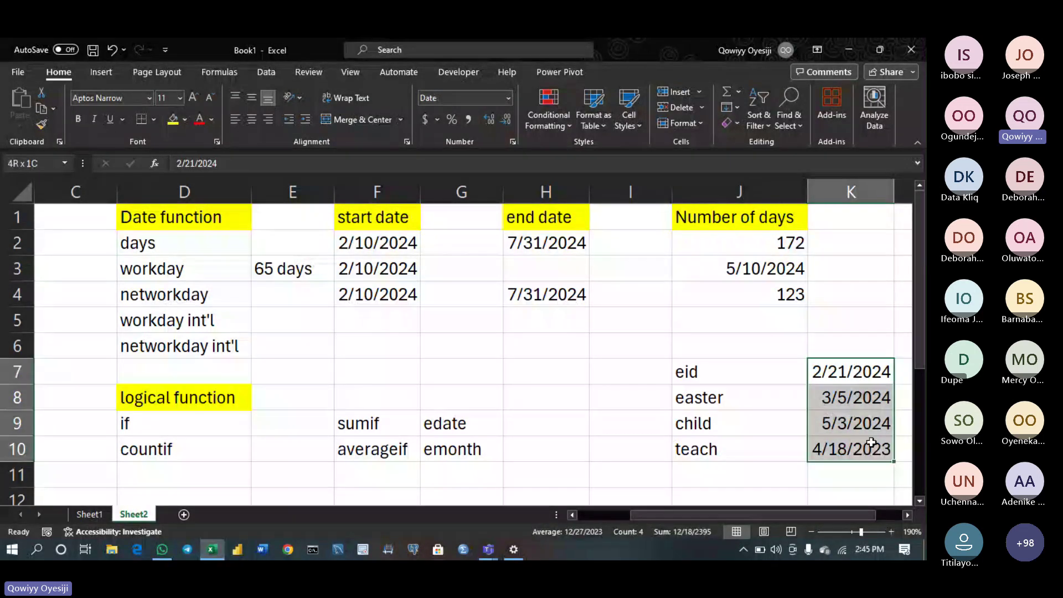
pyautogui.doubleClick(785, 266)
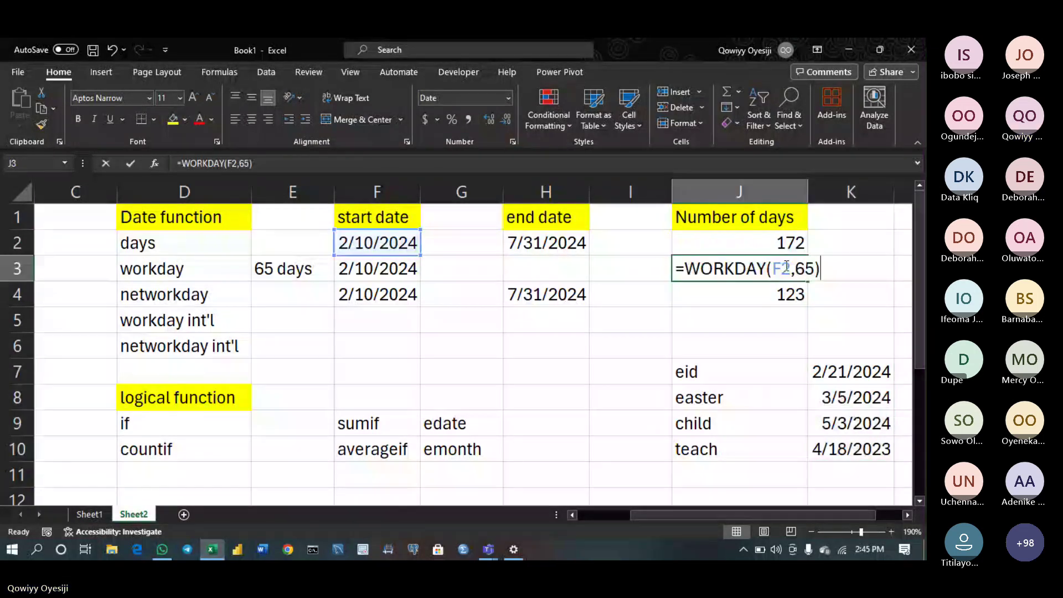
pyautogui.press('Return')
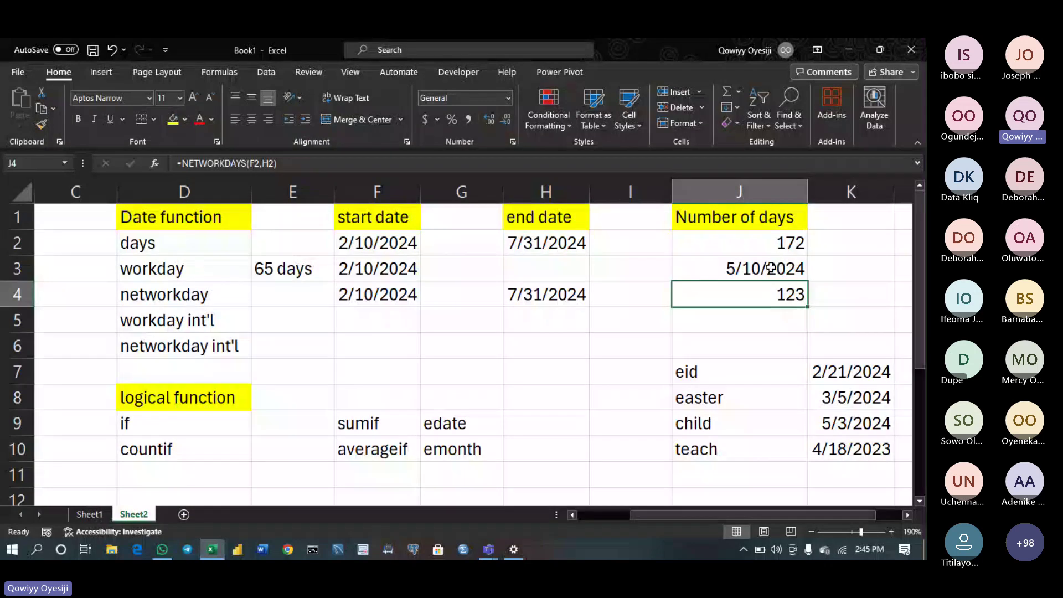
# Add the holiday dates K7:K10 as the third argument of the WORKDAY formula in J3
pyautogui.click(771, 268)
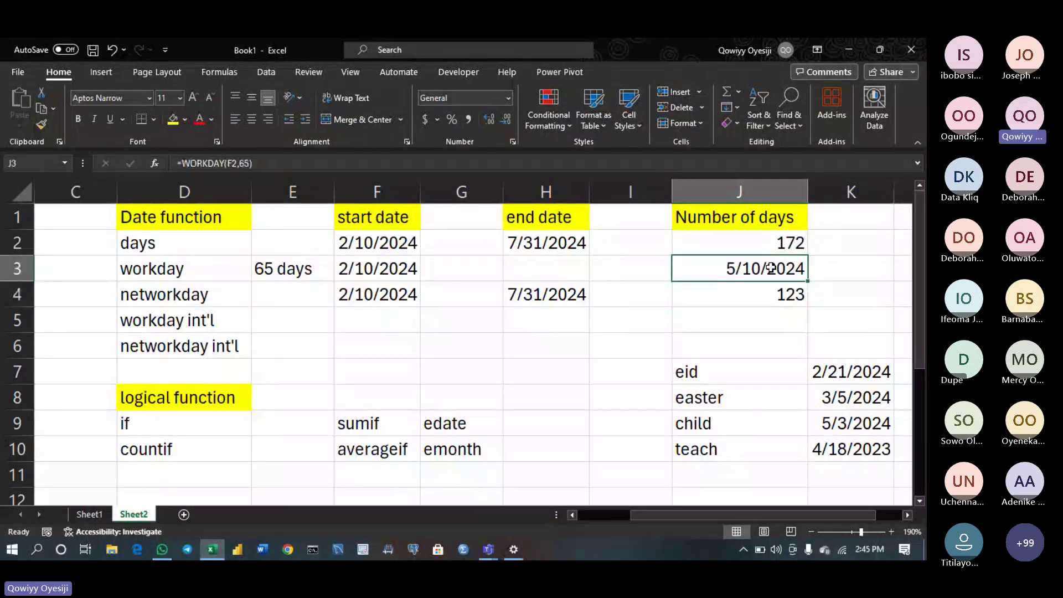
pyautogui.doubleClick(771, 268)
pyautogui.click(814, 270)
pyautogui.write(',')
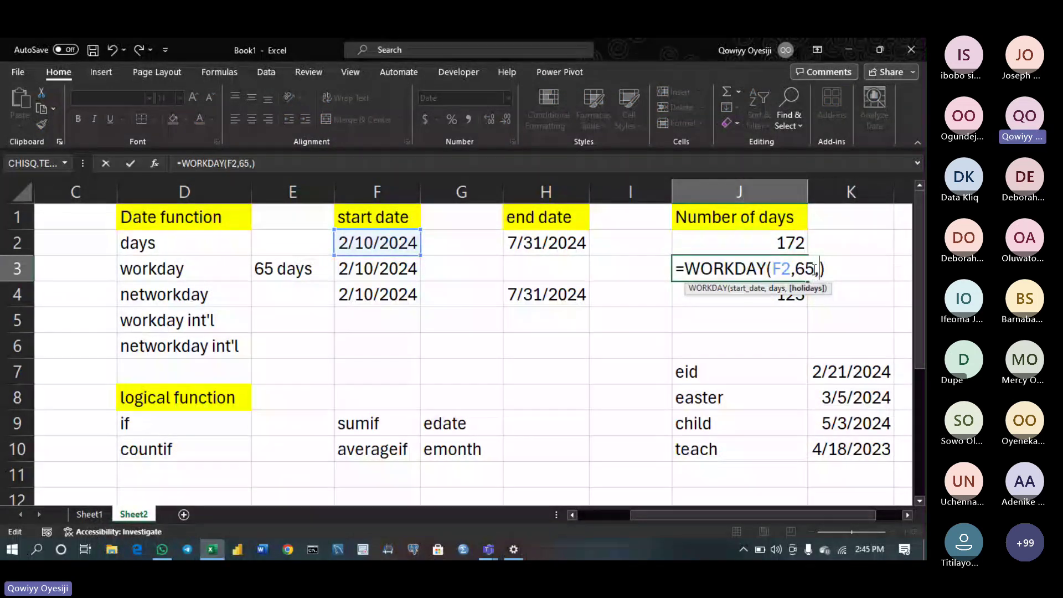
pyautogui.click(864, 377)
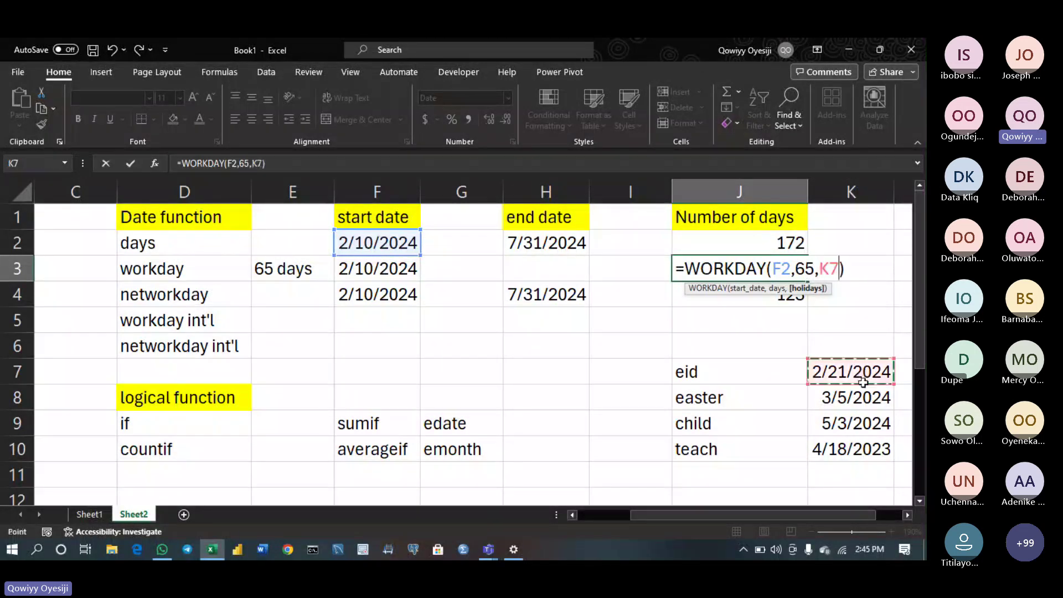
pyautogui.moveTo(864, 382); pyautogui.dragTo(866, 446)
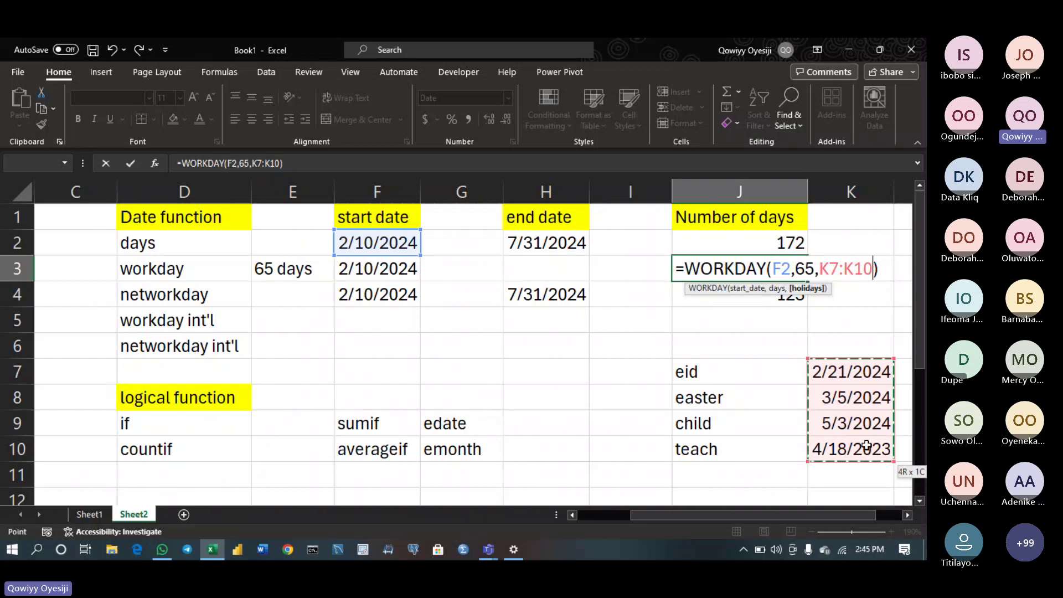
pyautogui.press('Return')
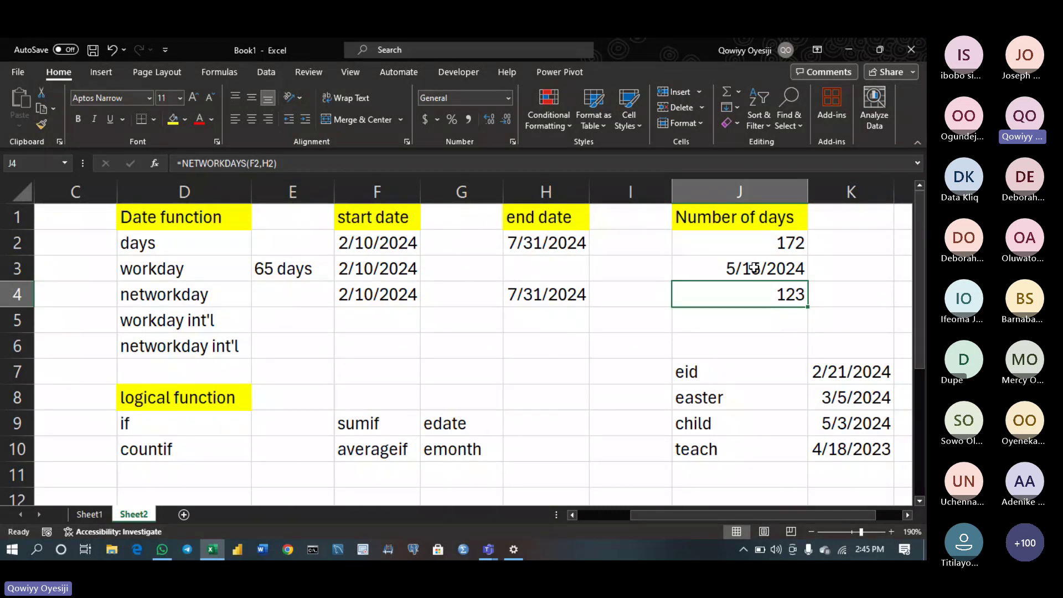
# Enter the note "0 = workday" as text in F7
pyautogui.click(846, 369)
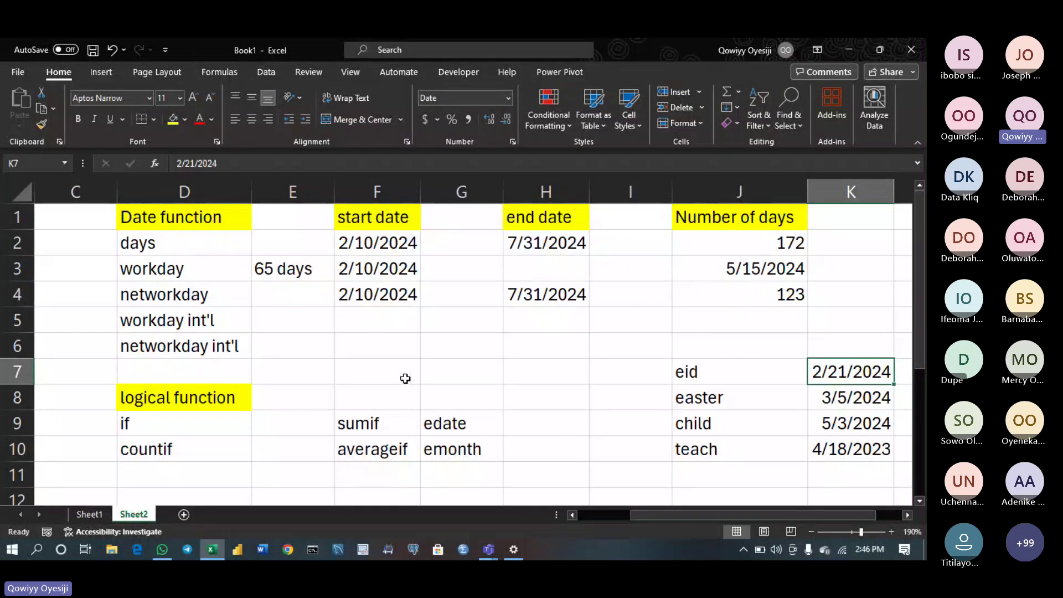
pyautogui.click(374, 375)
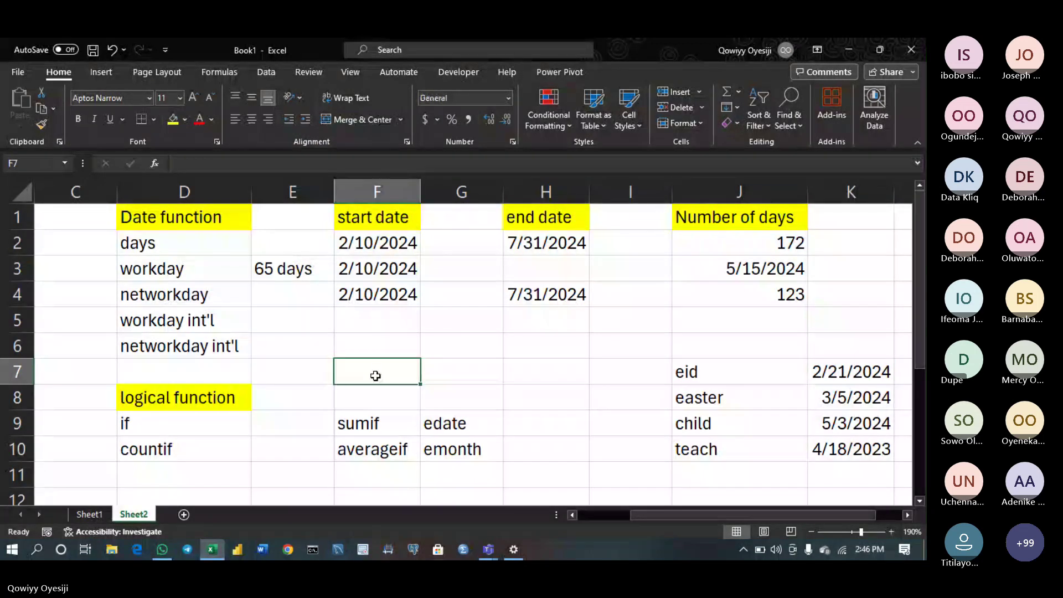
pyautogui.write('0')
pyautogui.press('Tab')
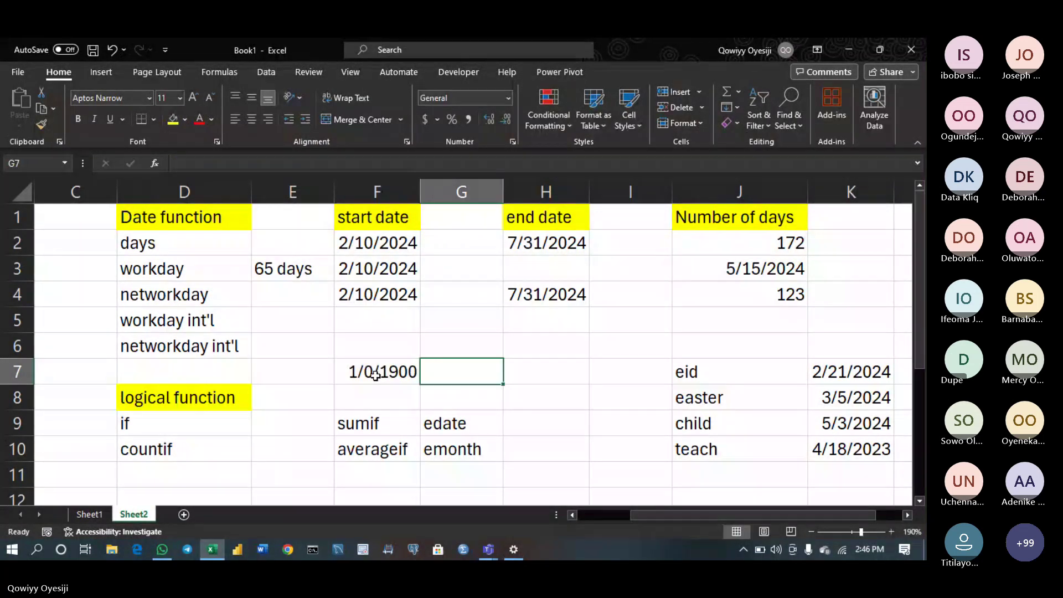
pyautogui.doubleClick(375, 376)
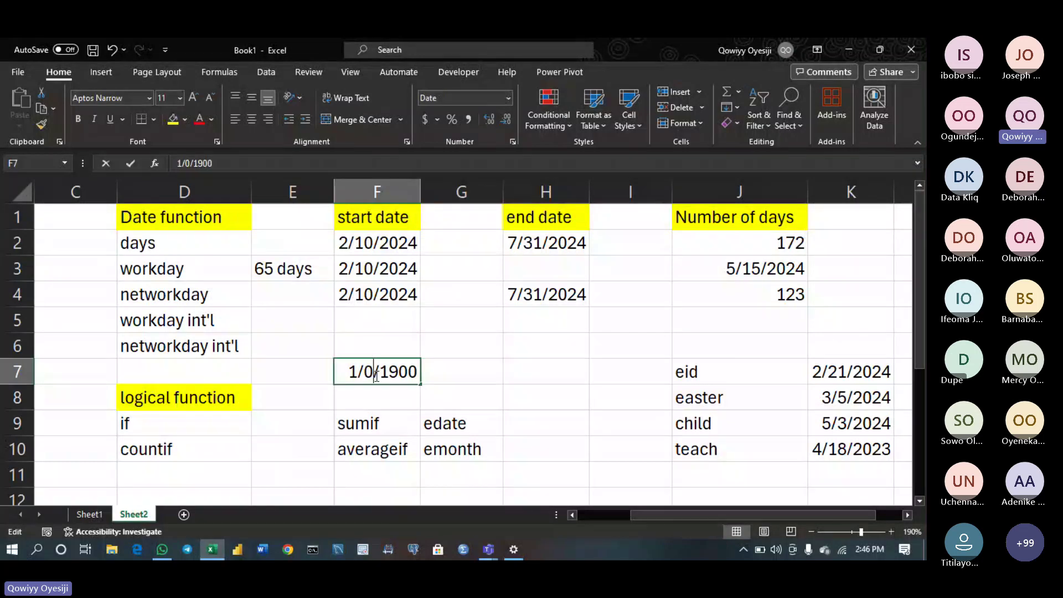
pyautogui.click(417, 372)
pyautogui.press('BackSpace')
pyautogui.press('BackSpace')
pyautogui.press('BackSpace')
pyautogui.press('BackSpace')
pyautogui.press('BackSpace')
pyautogui.press('BackSpace')
pyautogui.press('BackSpace')
pyautogui.press('BackSpace')
pyautogui.write('0')
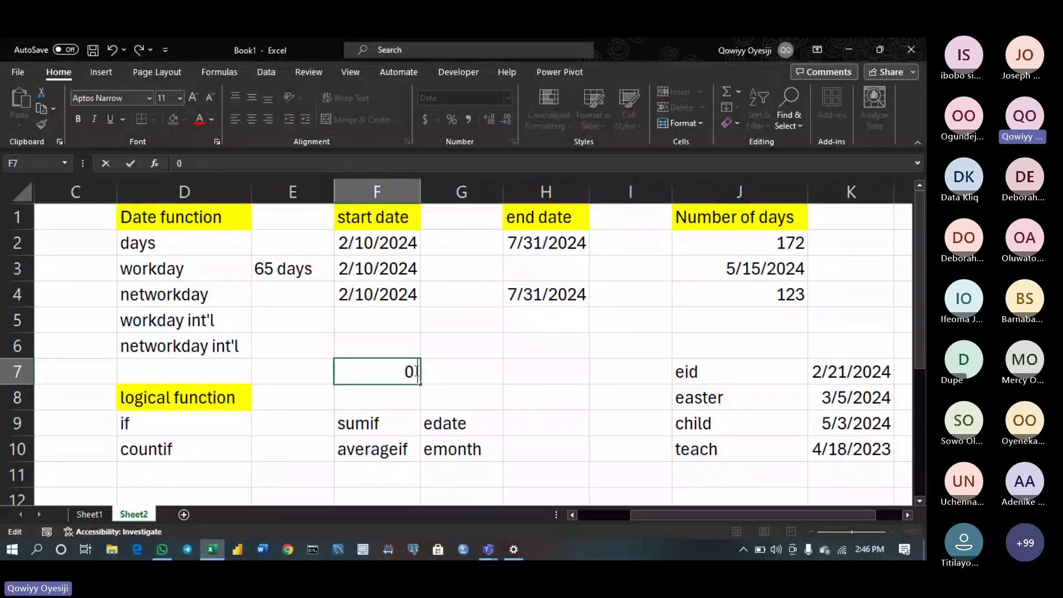
pyautogui.write(' = workday')
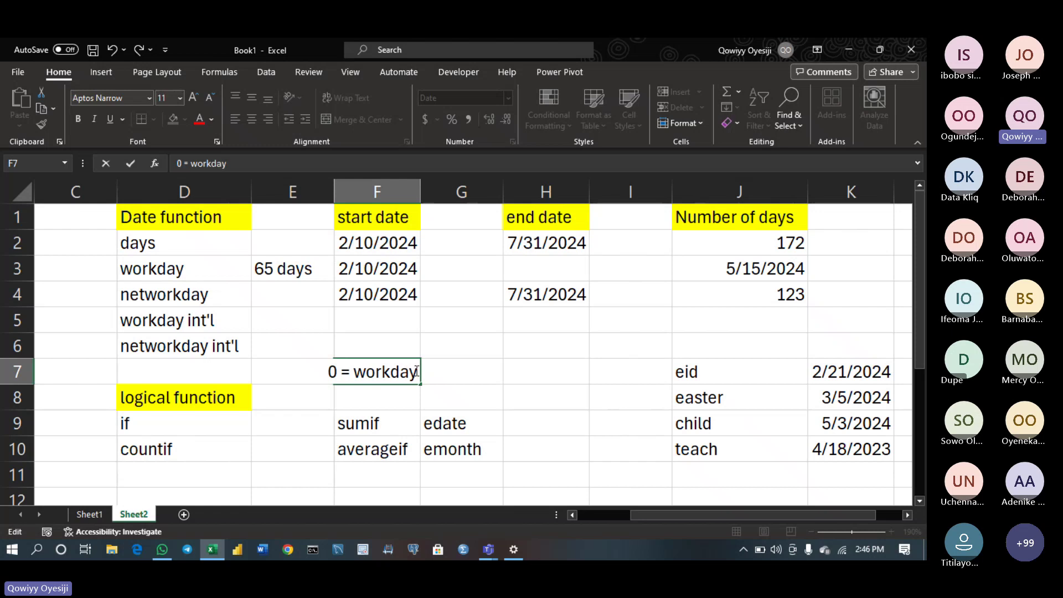
pyautogui.press('Tab')
# Enter the note "1 = weekend" in G7 and fit column F's width to its contents
pyautogui.write('1')
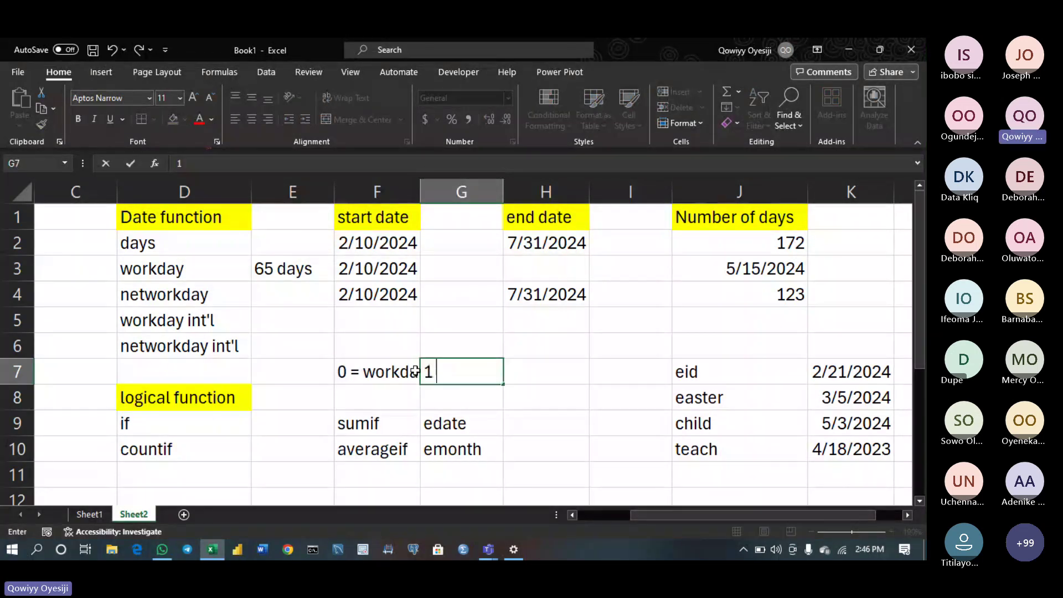
pyautogui.write(' = weekend')
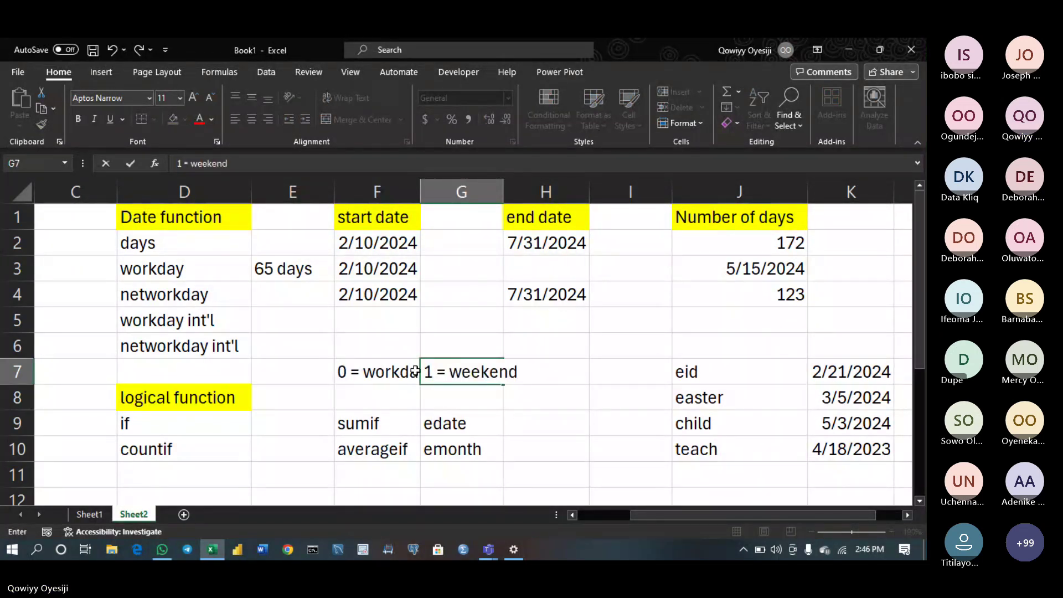
pyautogui.press('Return')
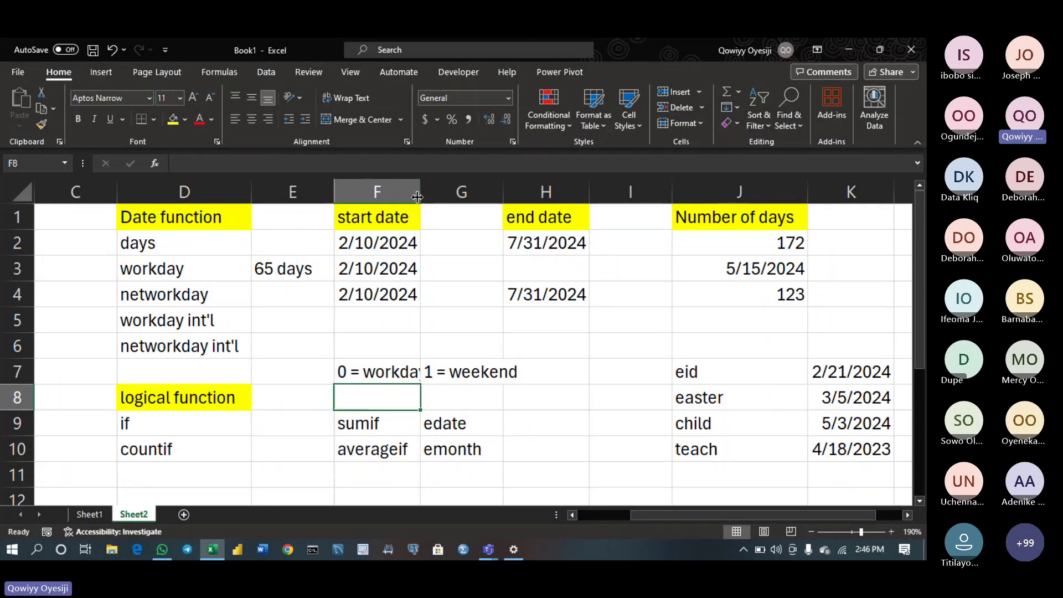
pyautogui.doubleClick(419, 192)
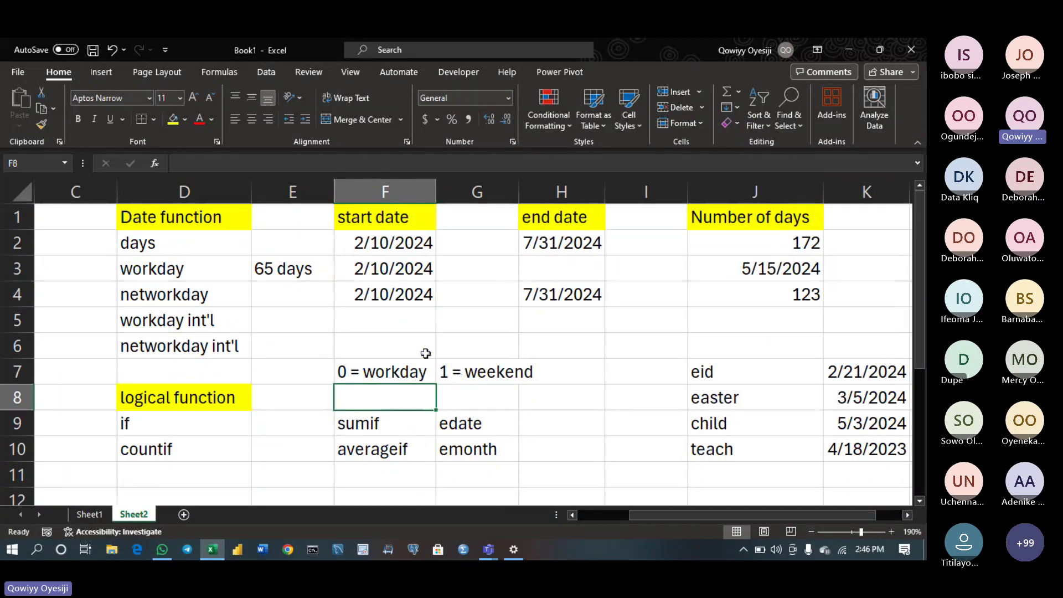
pyautogui.click(395, 312)
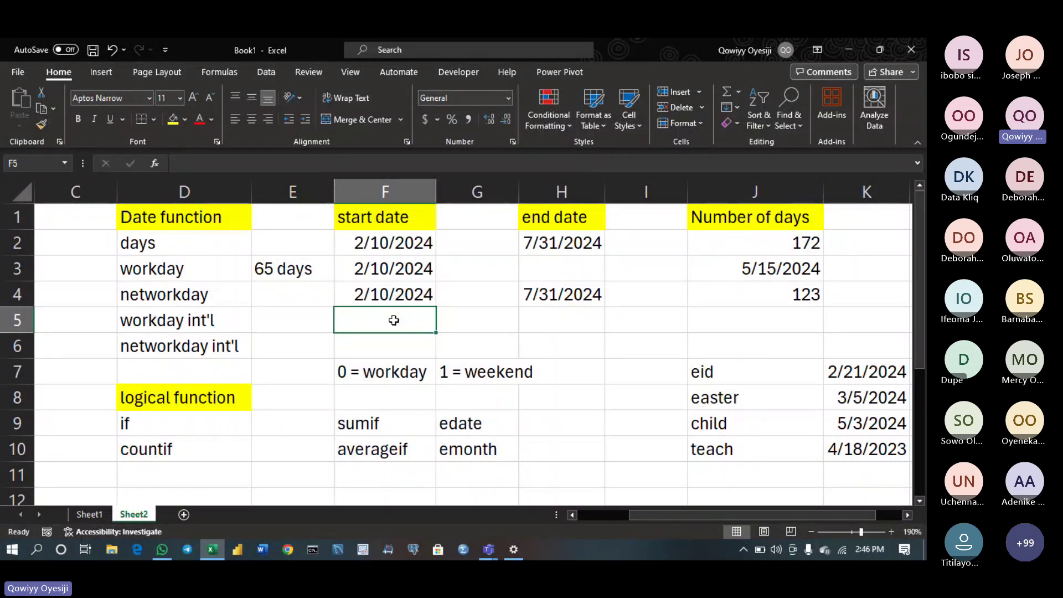
pyautogui.doubleClick(395, 320)
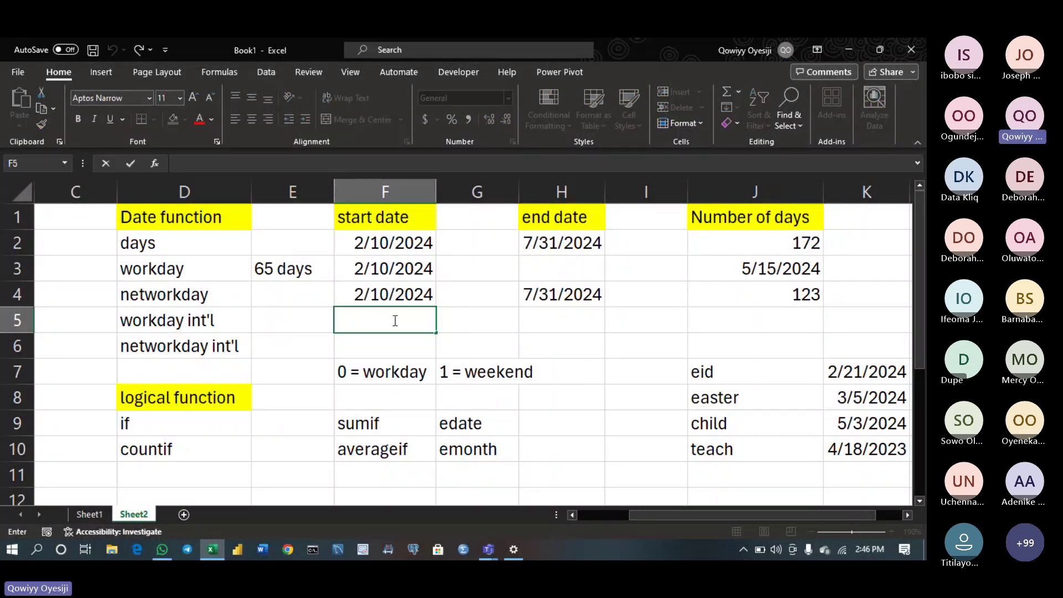
pyautogui.write('=workd')
pyautogui.press('Down')
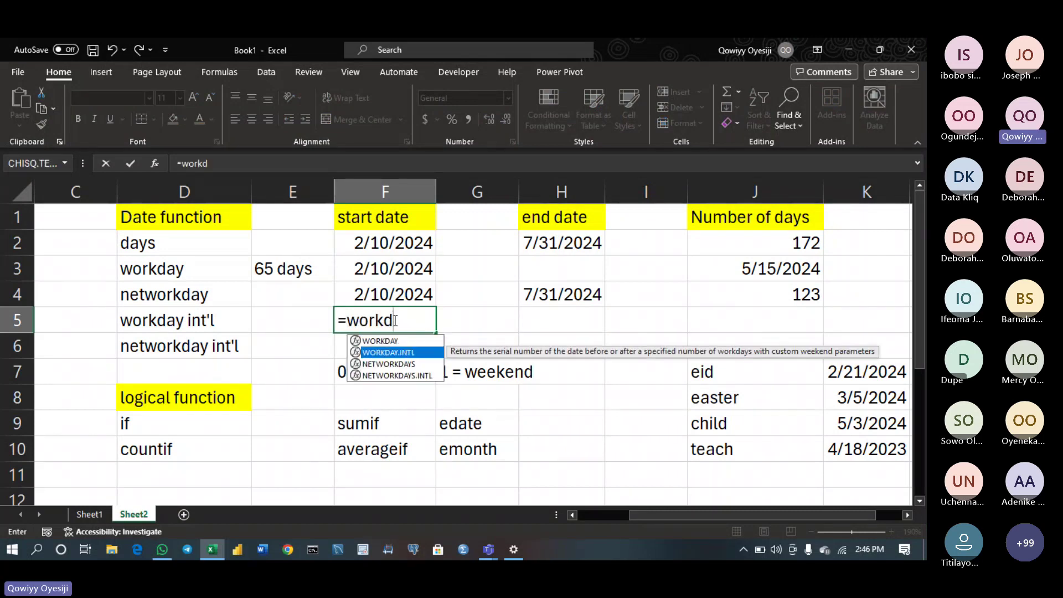
pyautogui.press('Tab')
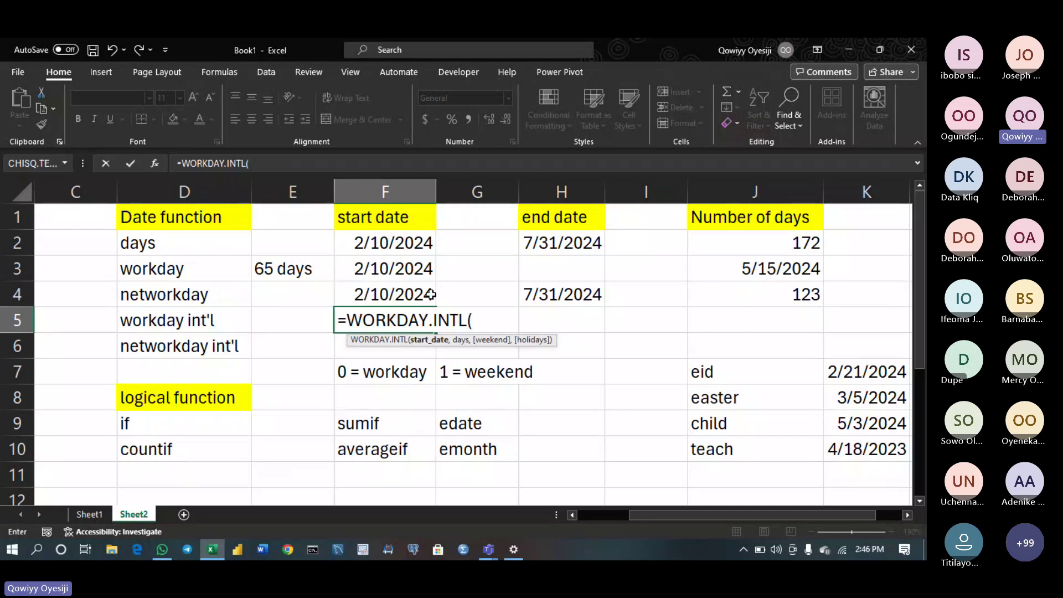
pyautogui.click(405, 291)
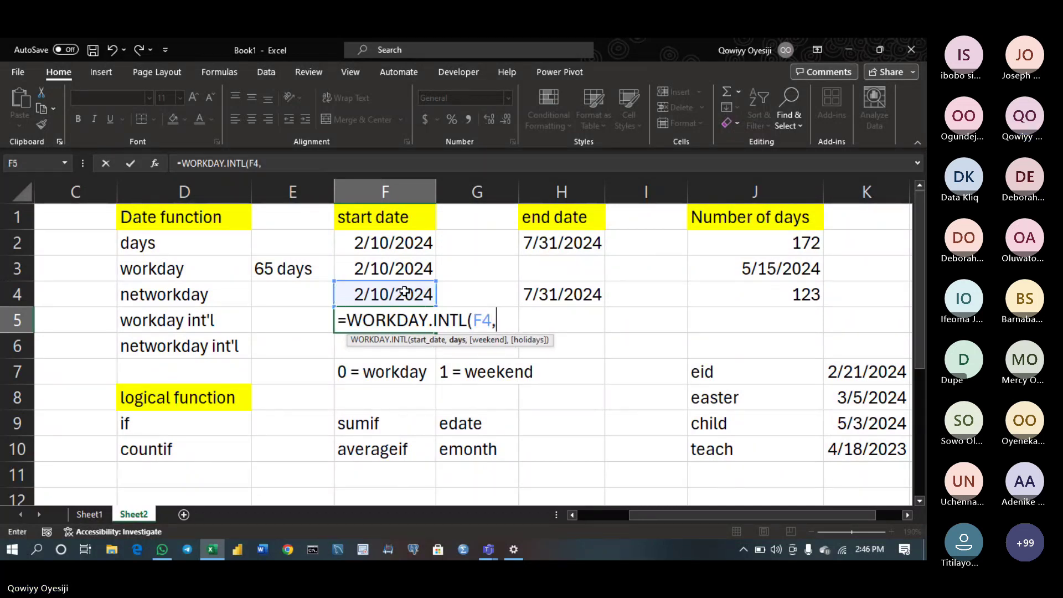
pyautogui.press('BackSpace')
pyautogui.press('BackSpace')
pyautogui.press('BackSpace')
pyautogui.press('BackSpace')
pyautogui.press('BackSpace')
pyautogui.press('BackSpace')
pyautogui.press('BackSpace')
pyautogui.press('BackSpace')
pyautogui.press('BackSpace')
pyautogui.press('BackSpace')
pyautogui.press('BackSpace')
pyautogui.press('BackSpace')
pyautogui.press('BackSpace')
pyautogui.press('BackSpace')
pyautogui.press('BackSpace')
pyautogui.press('BackSpace')
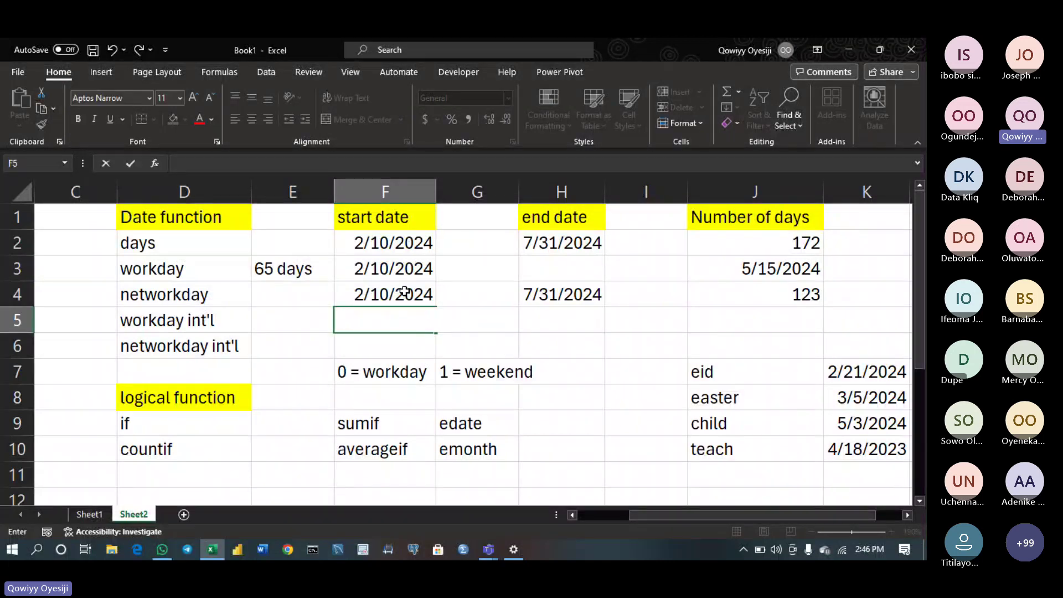
# Copy the networkday row's start date from F4 into F5 of the workday int'l row
pyautogui.doubleClick(405, 292)
pyautogui.click(444, 294)
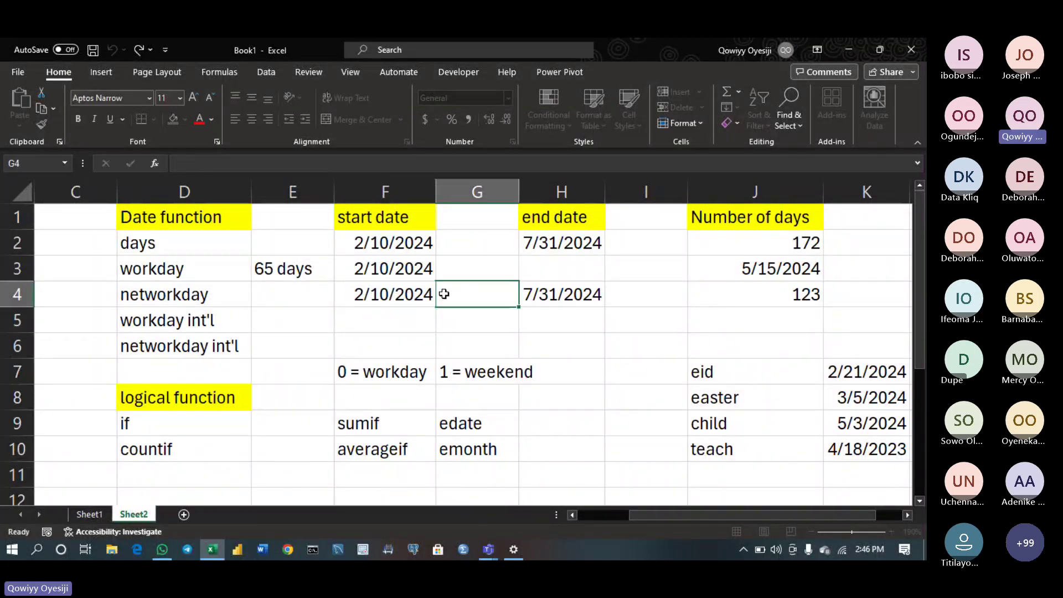
pyautogui.moveTo(444, 294); pyautogui.dragTo(416, 294)
pyautogui.hotkey('ctrl', 'c')
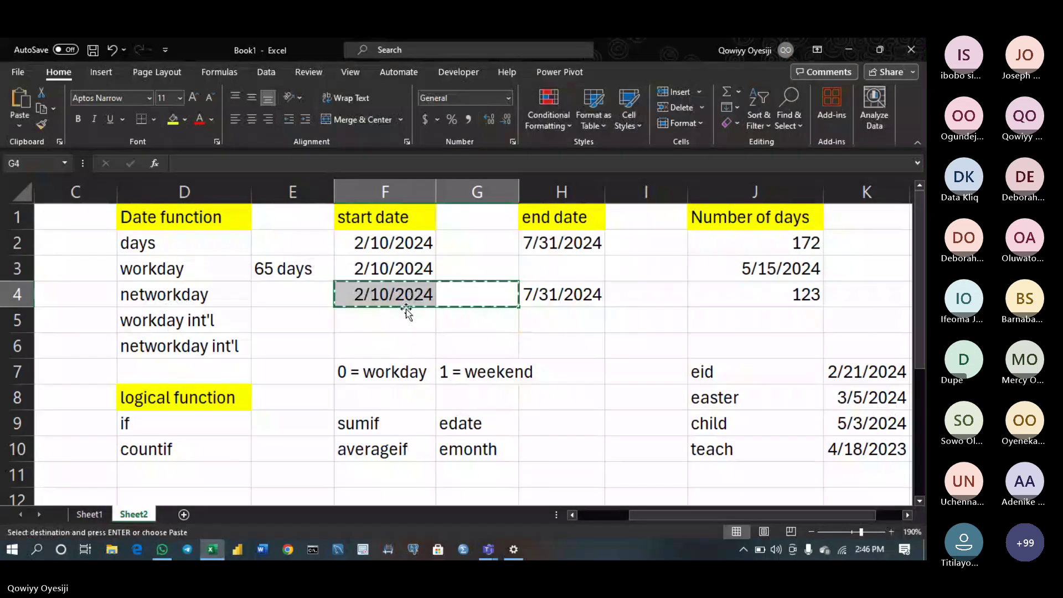
pyautogui.click(400, 323)
pyautogui.hotkey('ctrl', 'v')
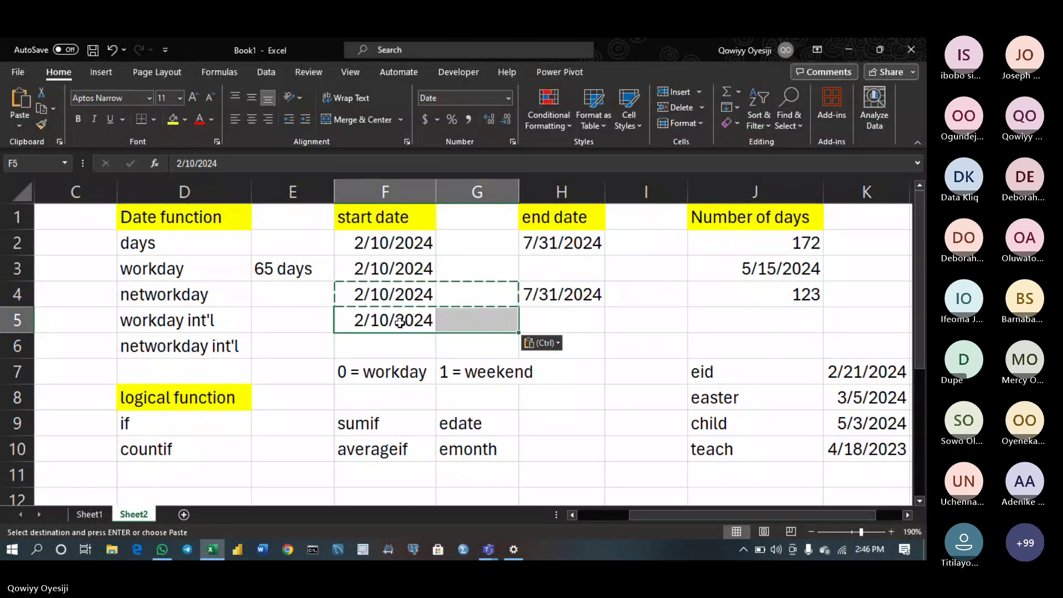
pyautogui.press('ctrl')
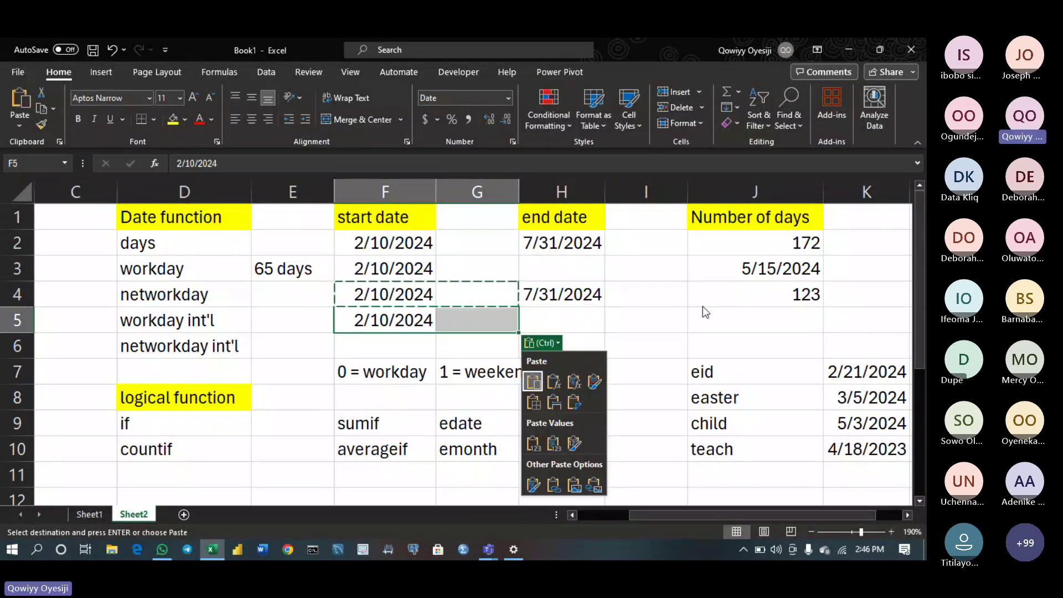
pyautogui.click(754, 318)
pyautogui.click(734, 322)
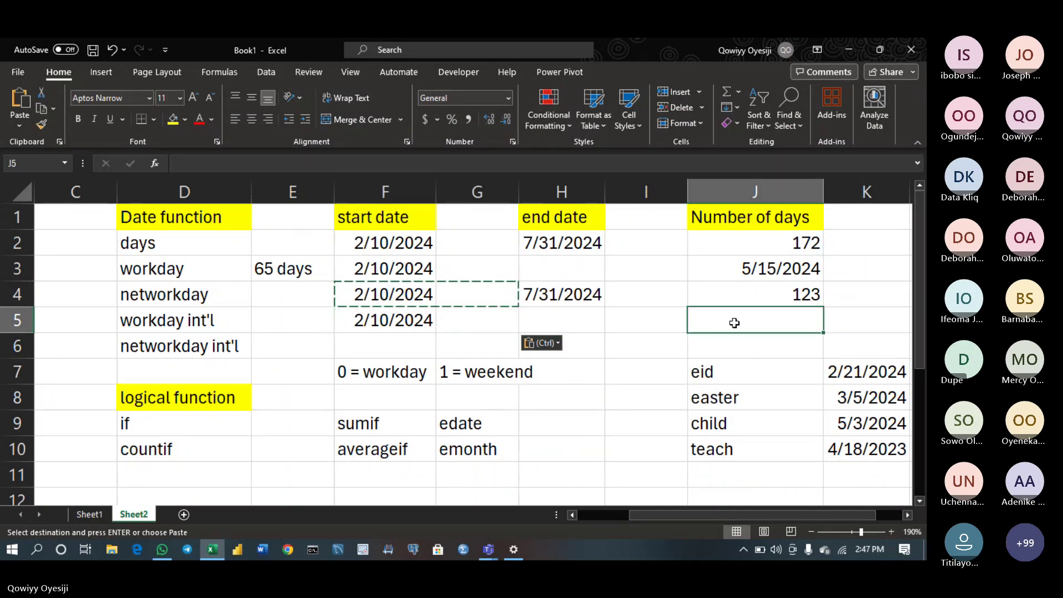
pyautogui.press('Escape')
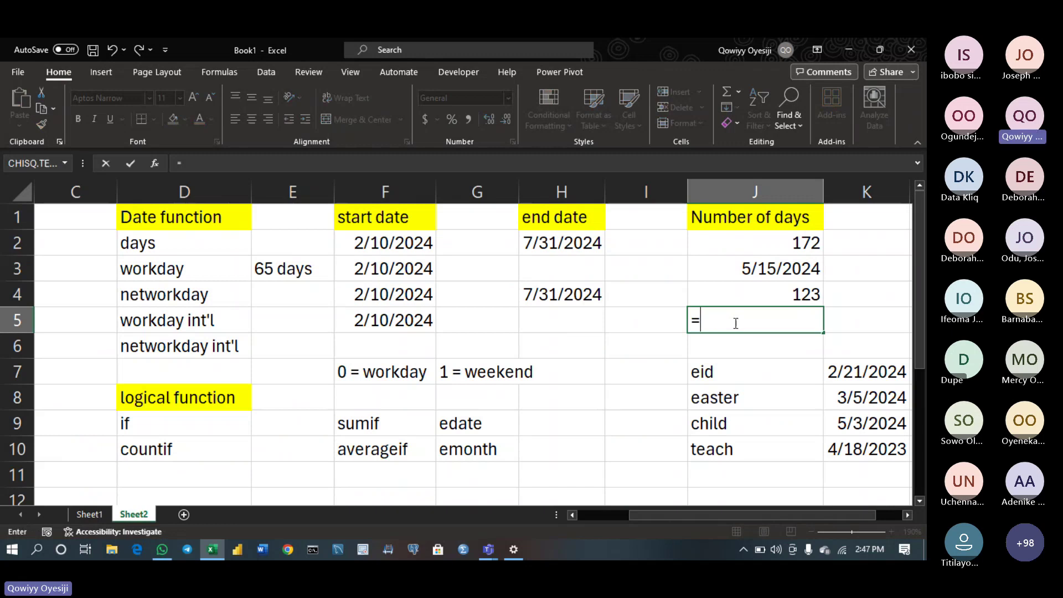
# Build a WORKDAY.INTL formula in J5 with start date F5 and 65 days
pyautogui.write('work')
pyautogui.press('Down')
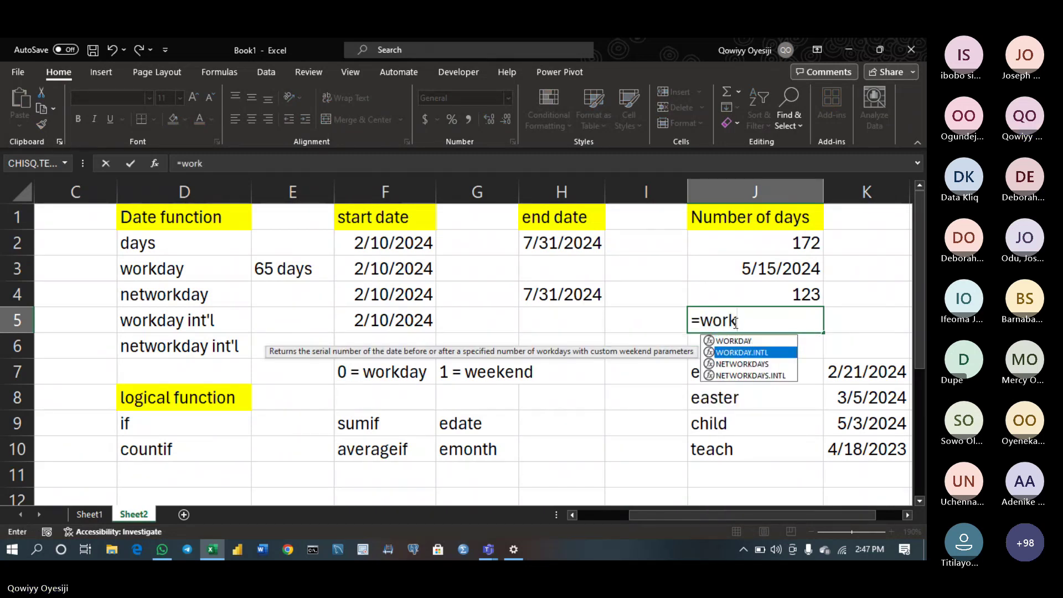
pyautogui.press('Tab')
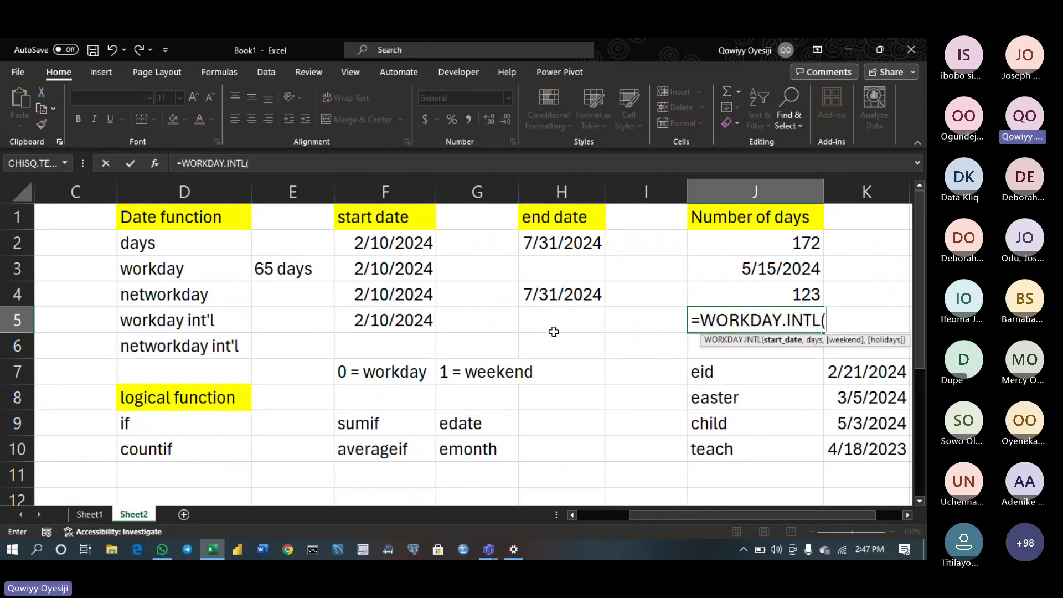
pyautogui.click(401, 320)
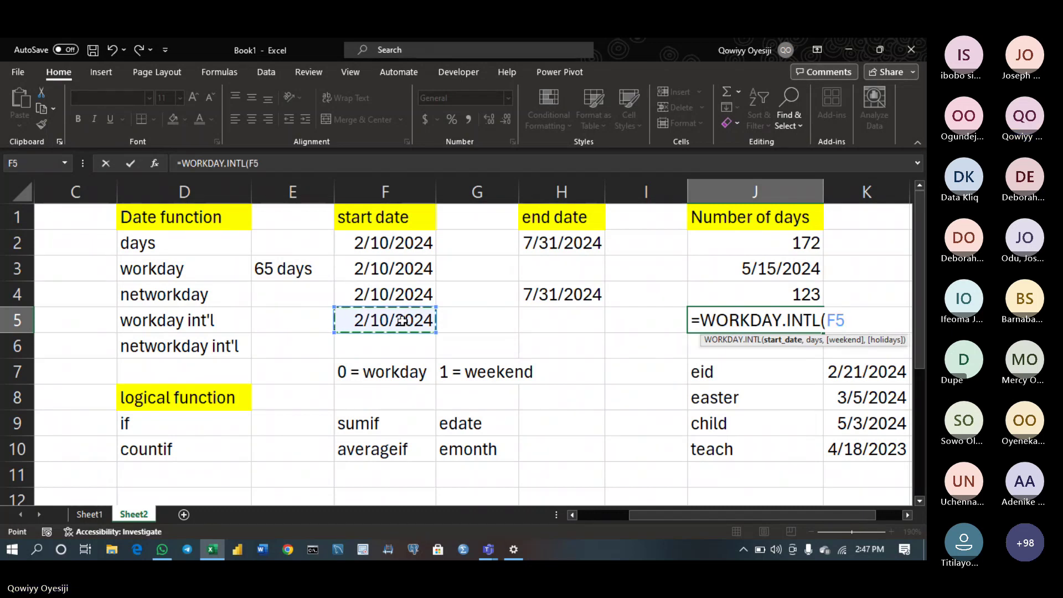
pyautogui.write(',')
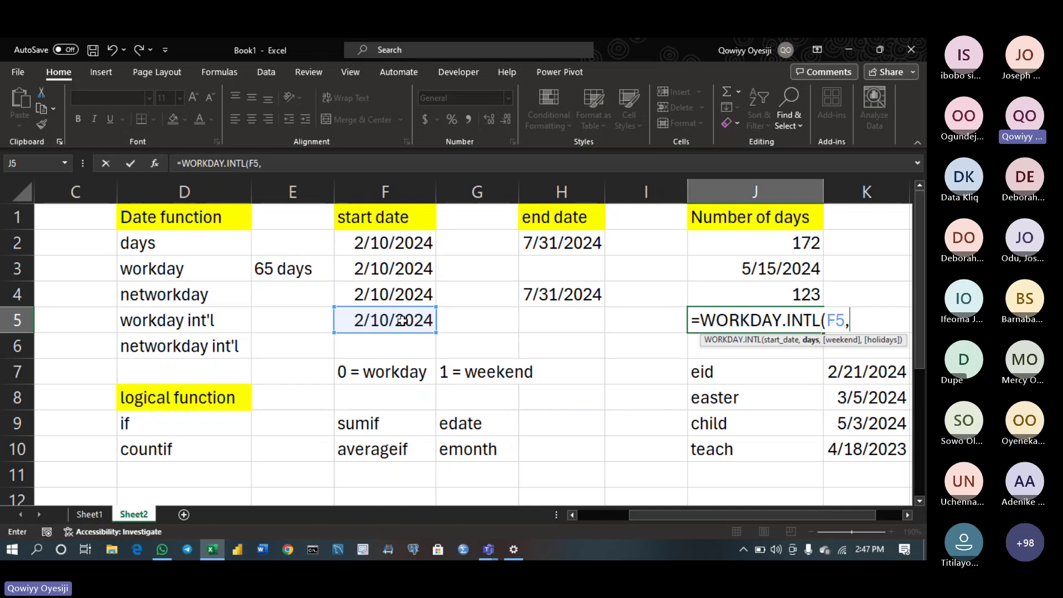
pyautogui.write('65,')
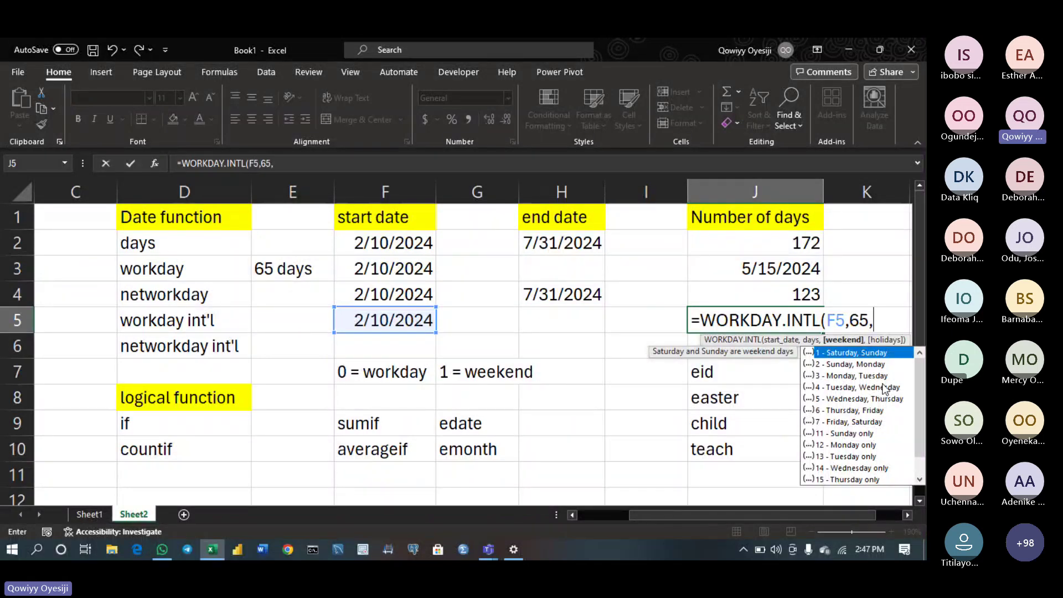
# Add the custom weekend string "1000011" as the third argument of the WORKDAY.INTL formula in J5 and enter it
pyautogui.write('"0')
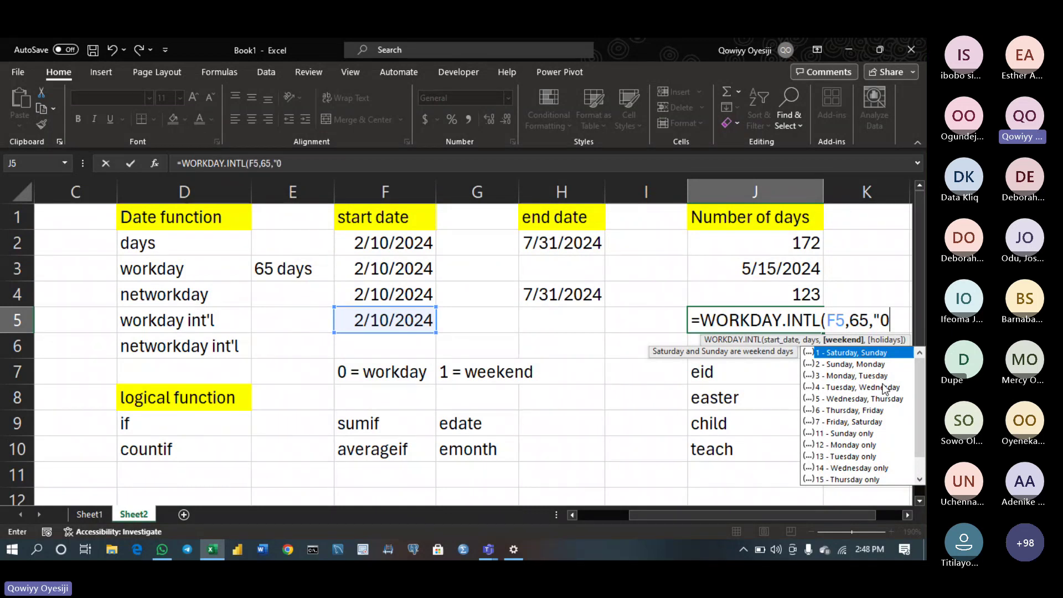
pyautogui.press('BackSpace')
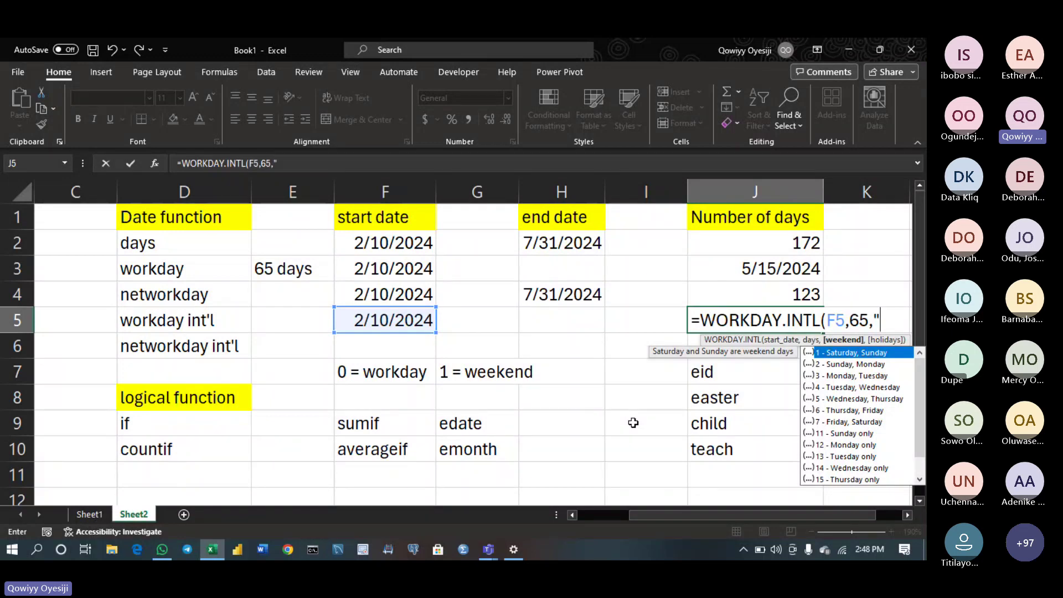
pyautogui.write('100')
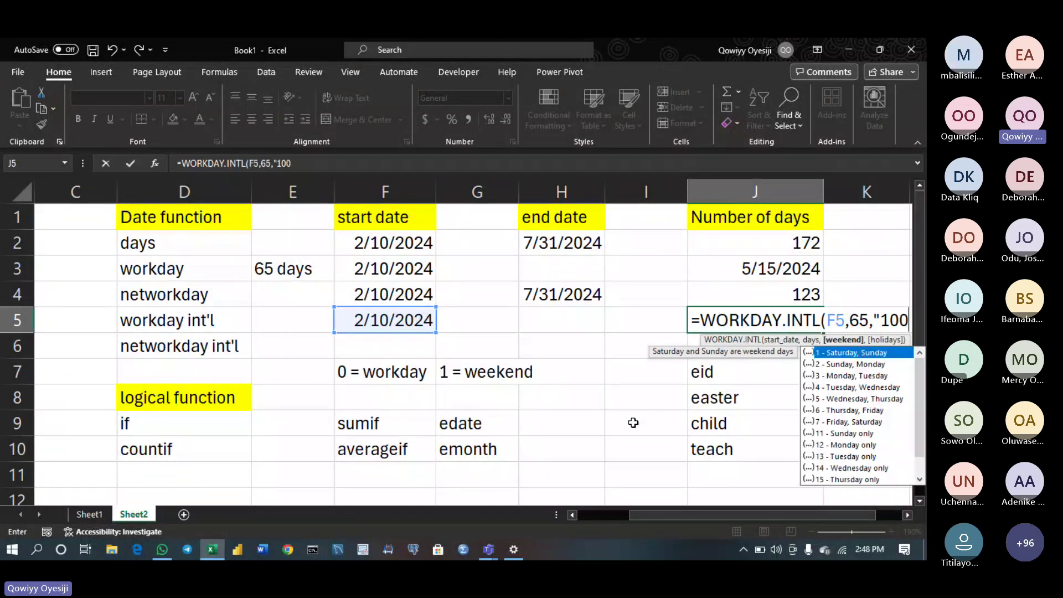
pyautogui.write('00')
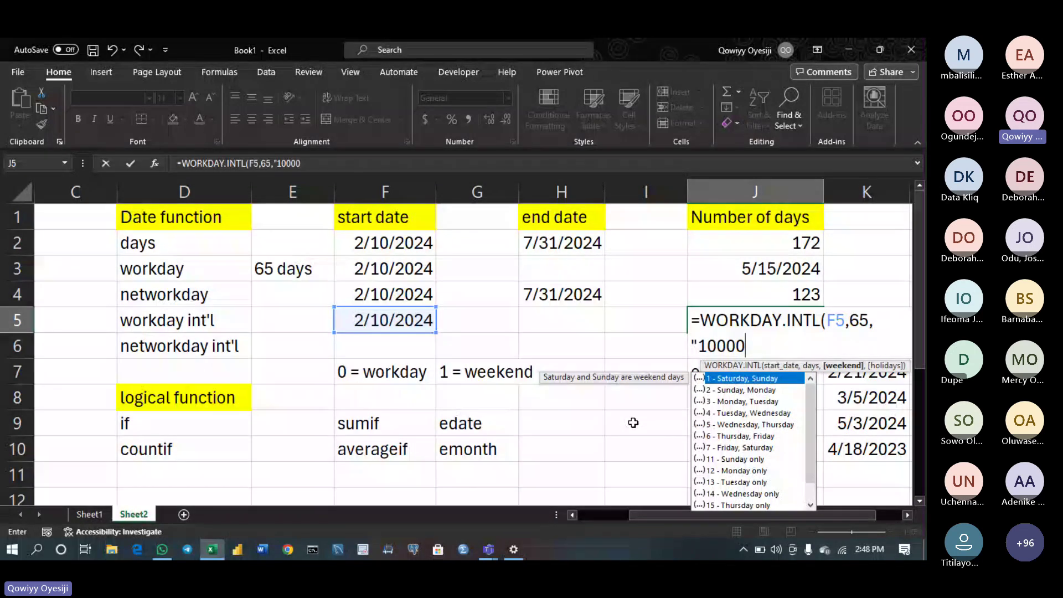
pyautogui.write('11')
pyautogui.press('BackSpace')
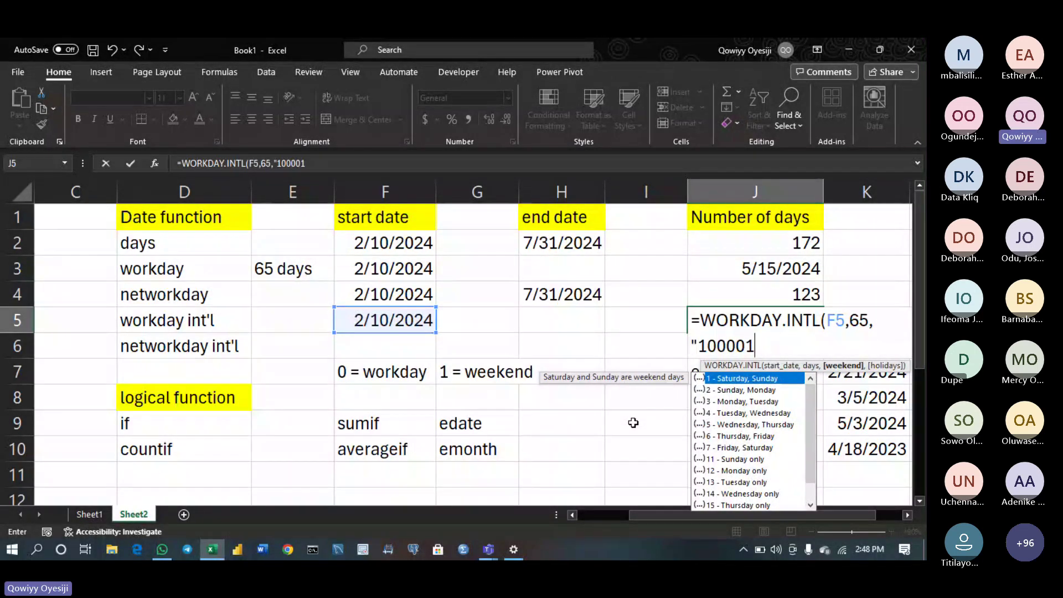
pyautogui.write('1"')
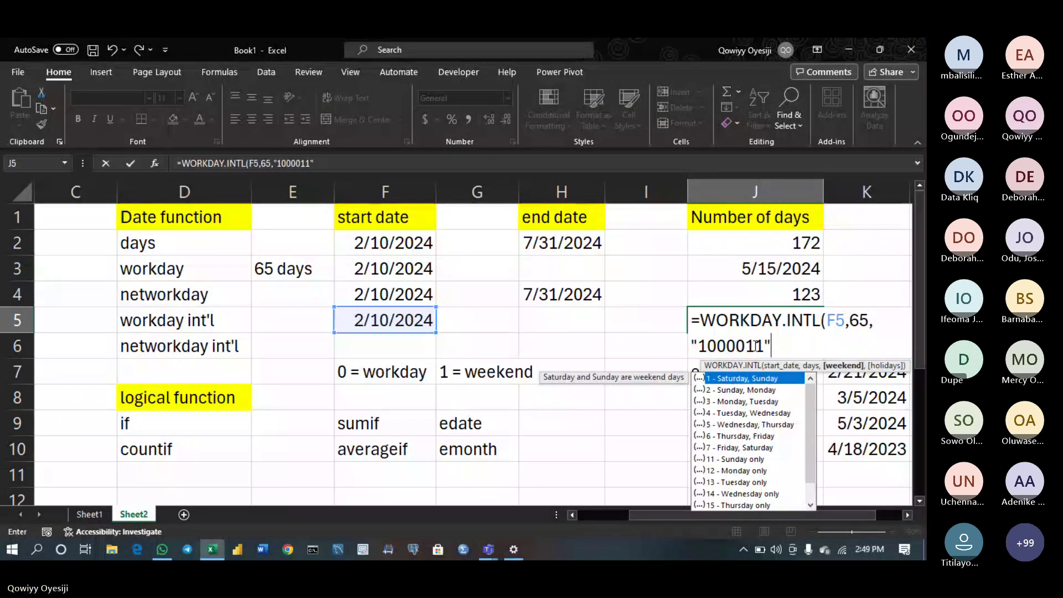
pyautogui.press('Return')
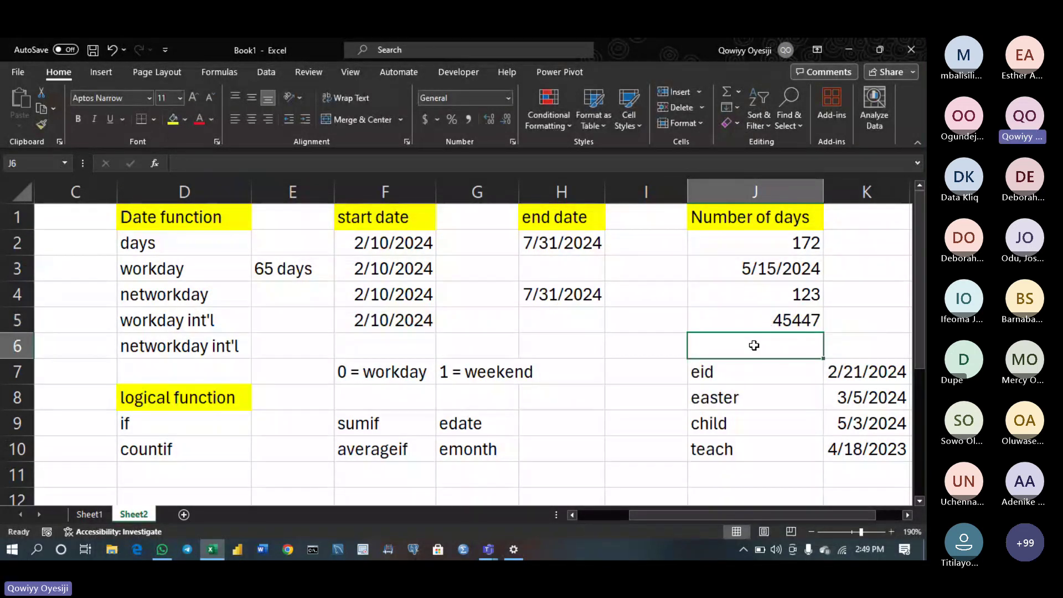
# Format the WORKDAY.INTL result in J5 as Short Date
pyautogui.click(777, 325)
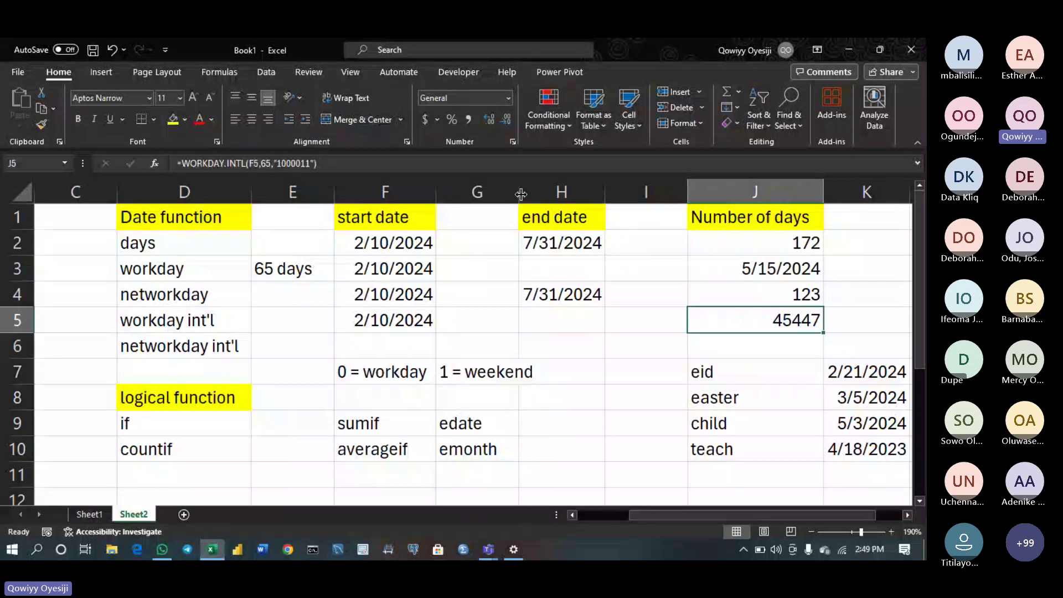
pyautogui.click(462, 101)
pyautogui.write('Short Date')
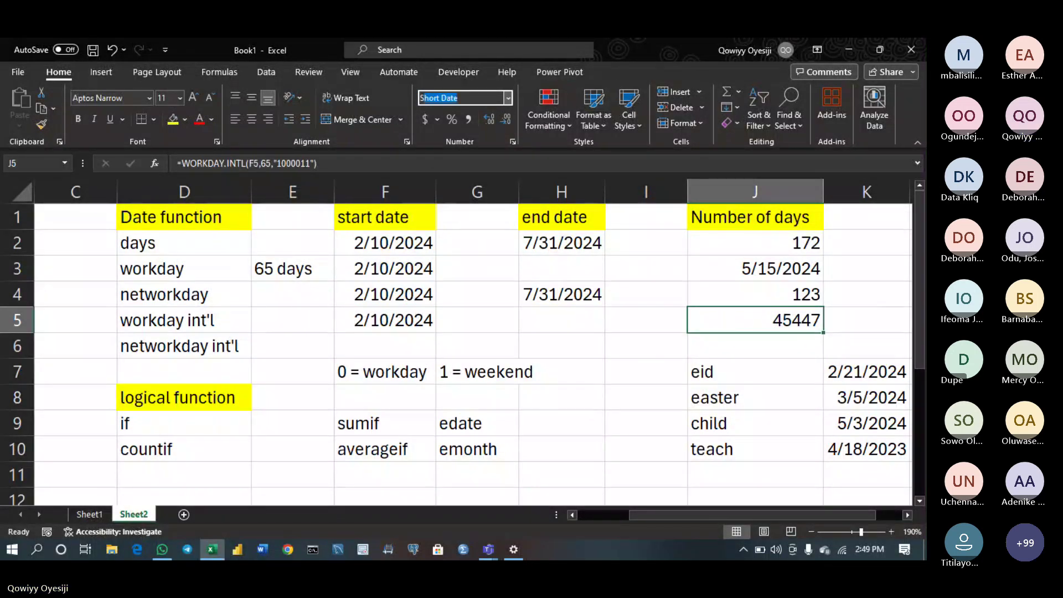
pyautogui.press('Return')
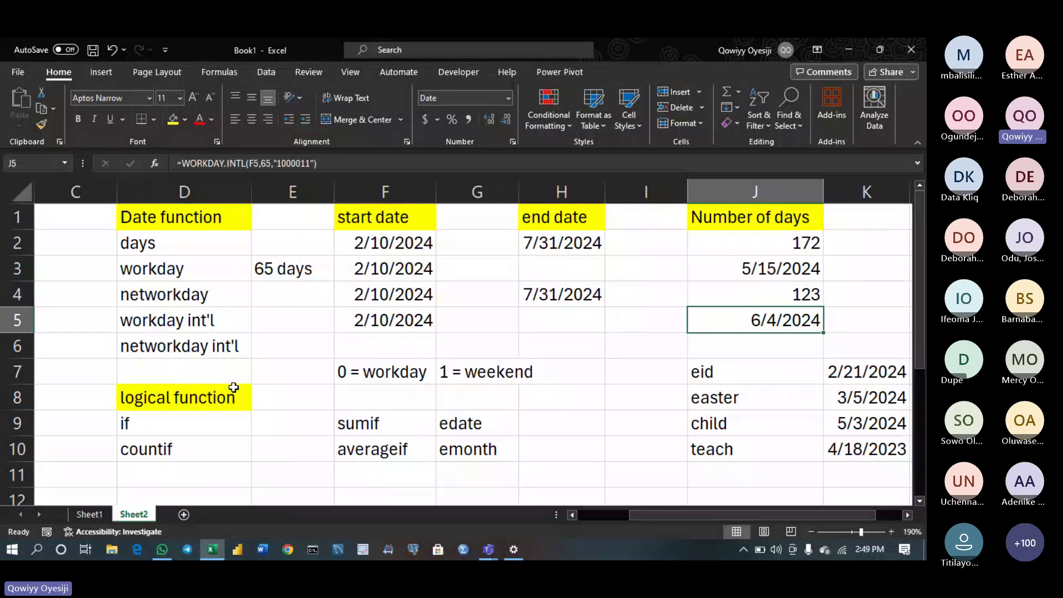
# Insert two blank rows at row 7, below the networkday int'l row
pyautogui.rightClick(18, 371)
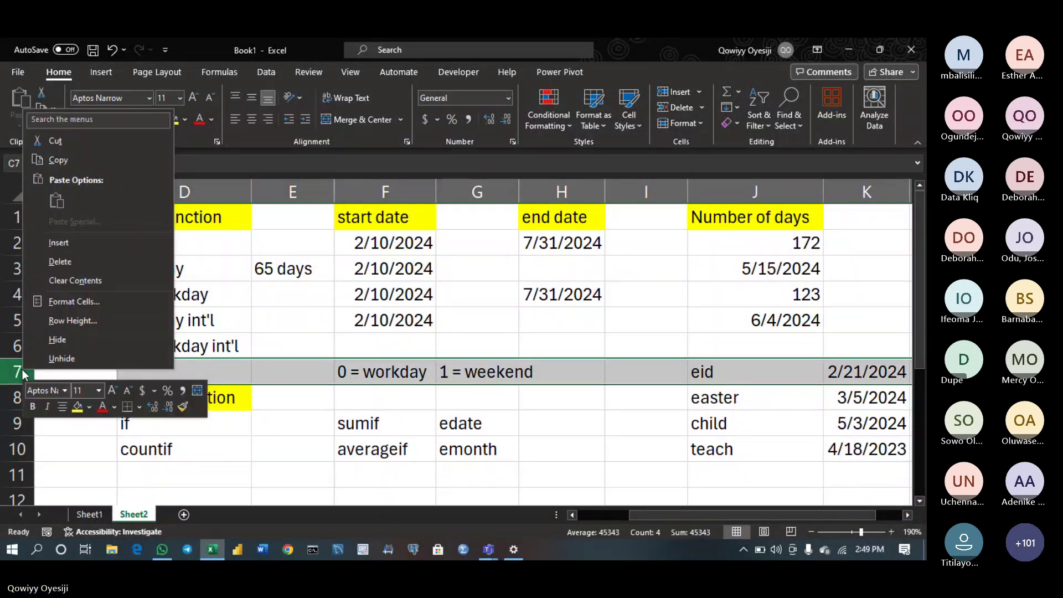
pyautogui.click(58, 243)
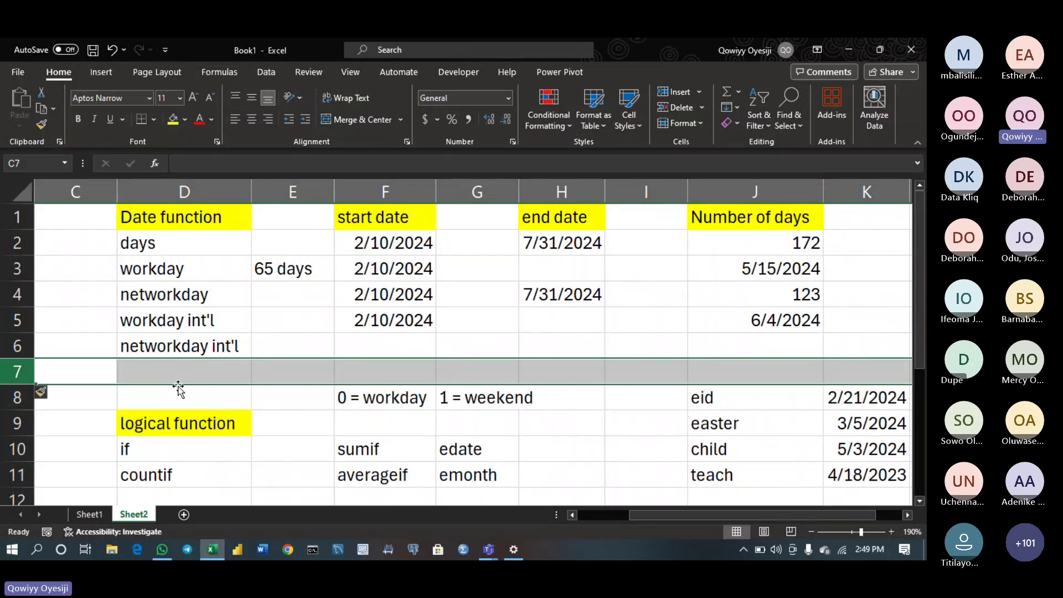
pyautogui.click(19, 370)
pyautogui.rightClick(19, 370)
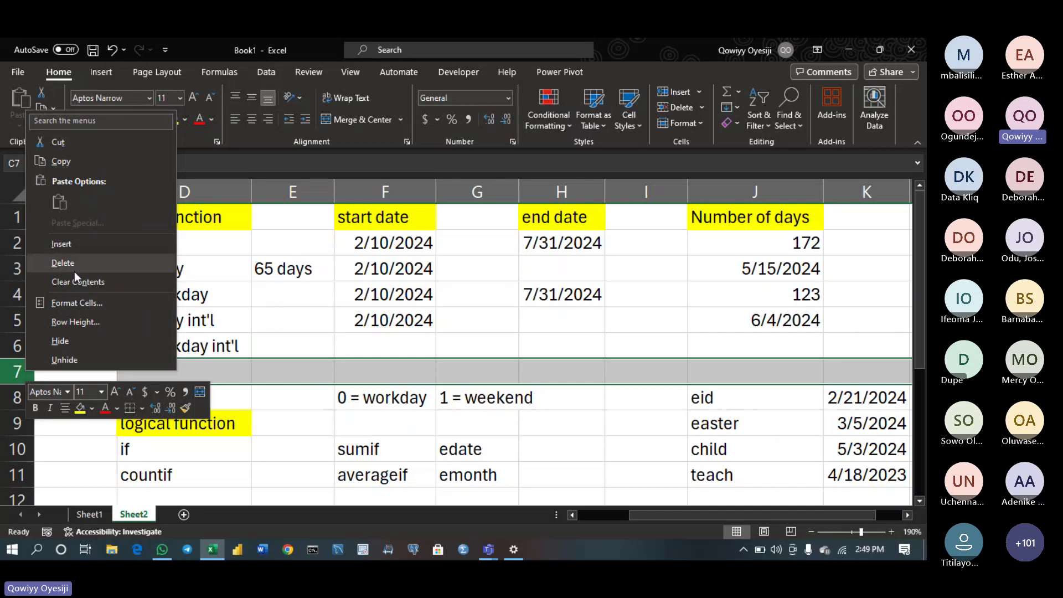
pyautogui.click(61, 244)
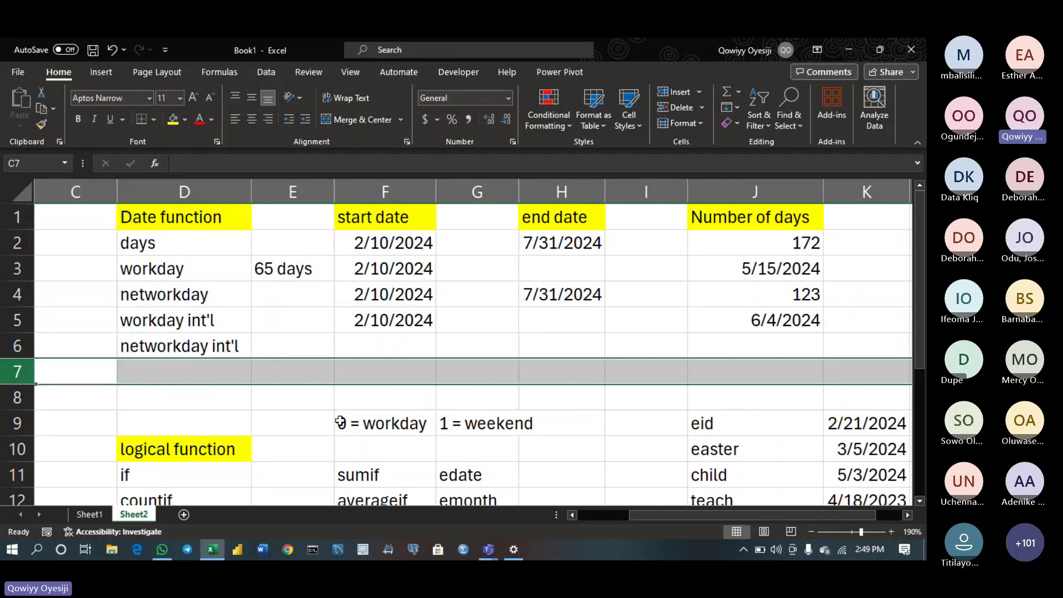
# Move the "0 = workday" and "1 = weekend" notes from F9:G9 up to F7:G7
pyautogui.moveTo(340, 422); pyautogui.dragTo(489, 434)
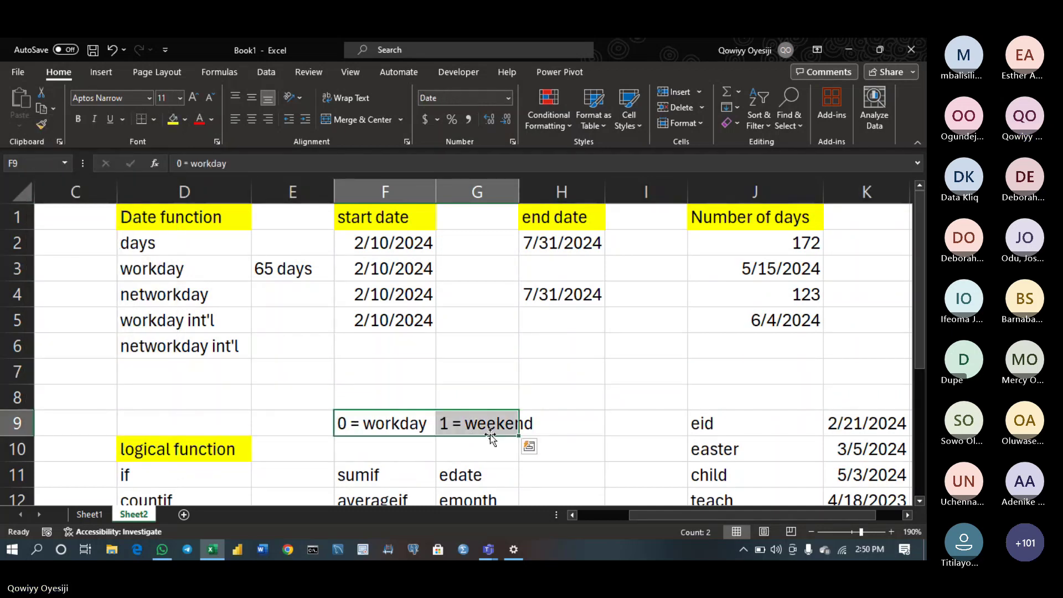
pyautogui.hotkey('ctrl', 'c')
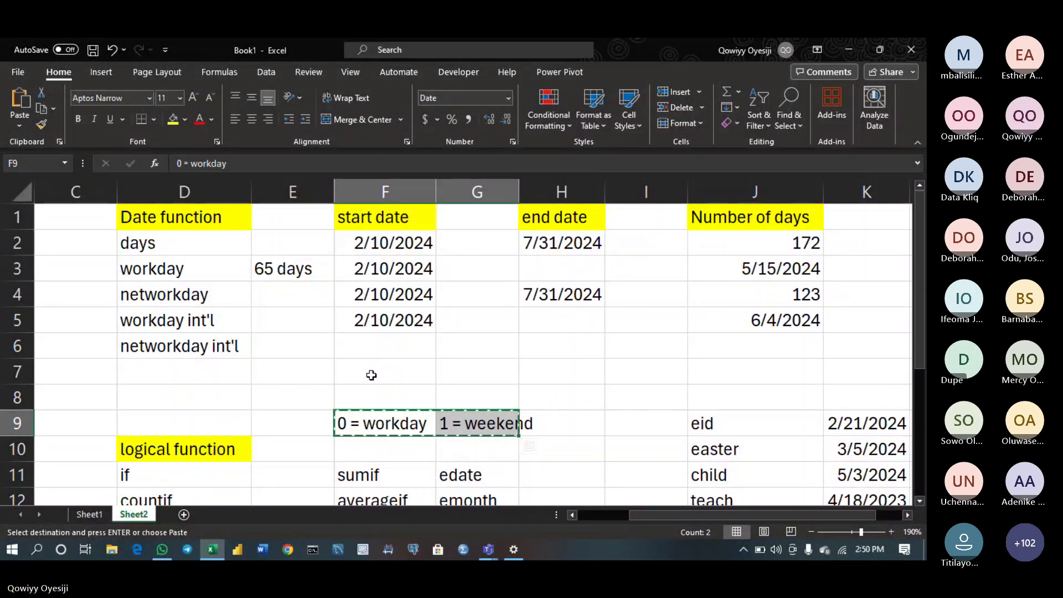
pyautogui.click(371, 375)
pyautogui.hotkey('ctrl', 'v')
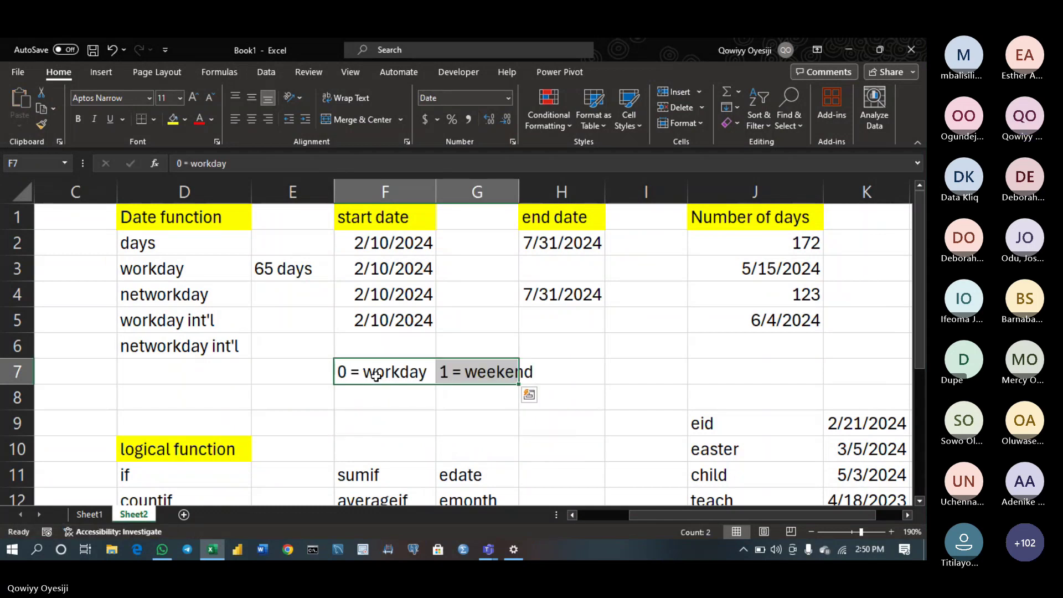
# Copy the start date from F2 into F6 of the networkday int'l row
pyautogui.click(380, 342)
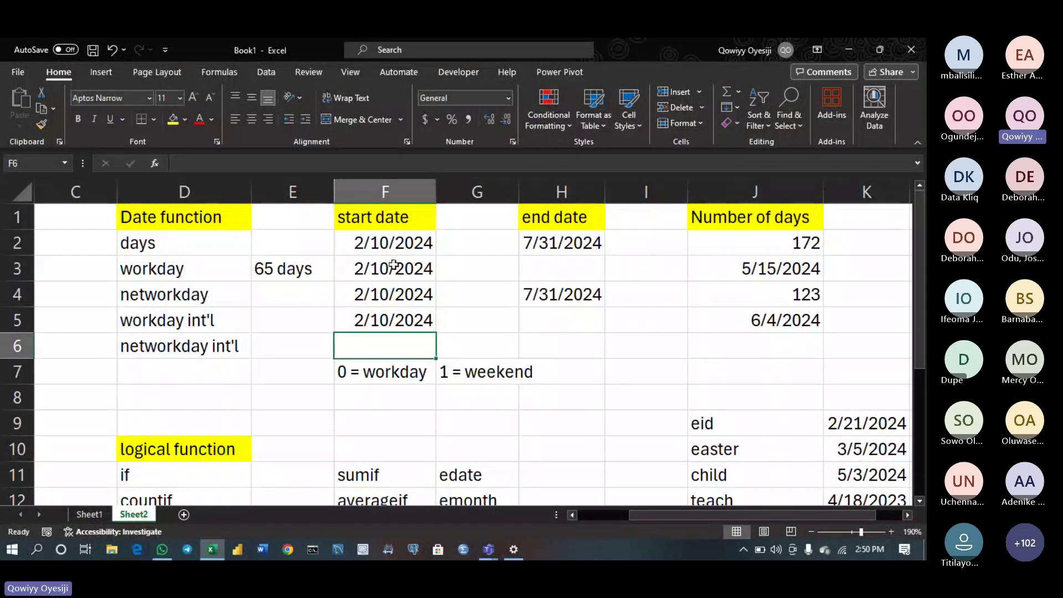
pyautogui.click(387, 247)
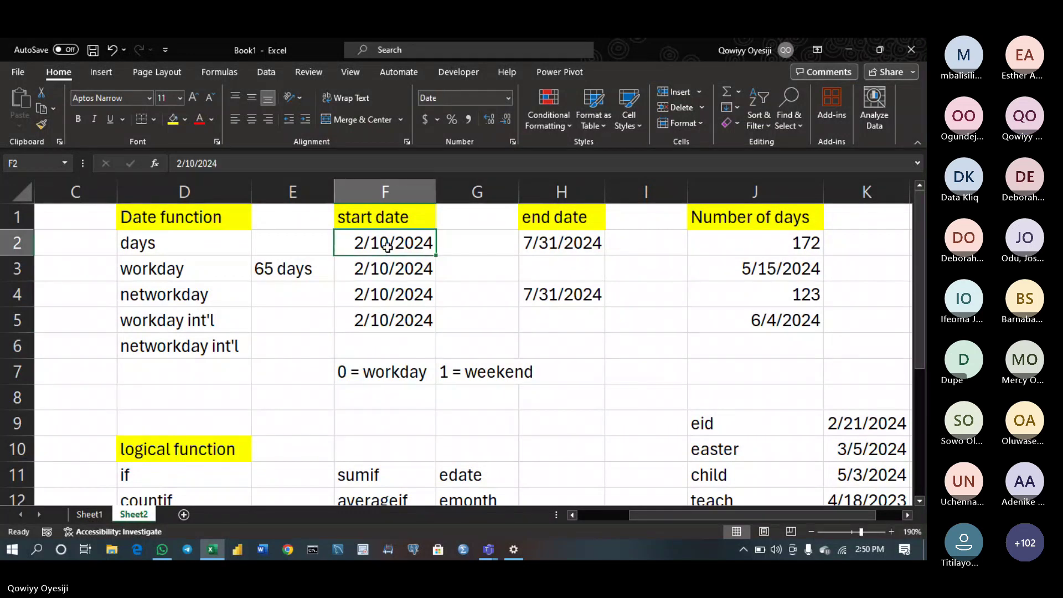
pyautogui.hotkey('ctrl', 'c')
pyautogui.press('Down')
pyautogui.press('Down')
pyautogui.press('Down')
pyautogui.press('Down')
pyautogui.hotkey('ctrl', 'v')
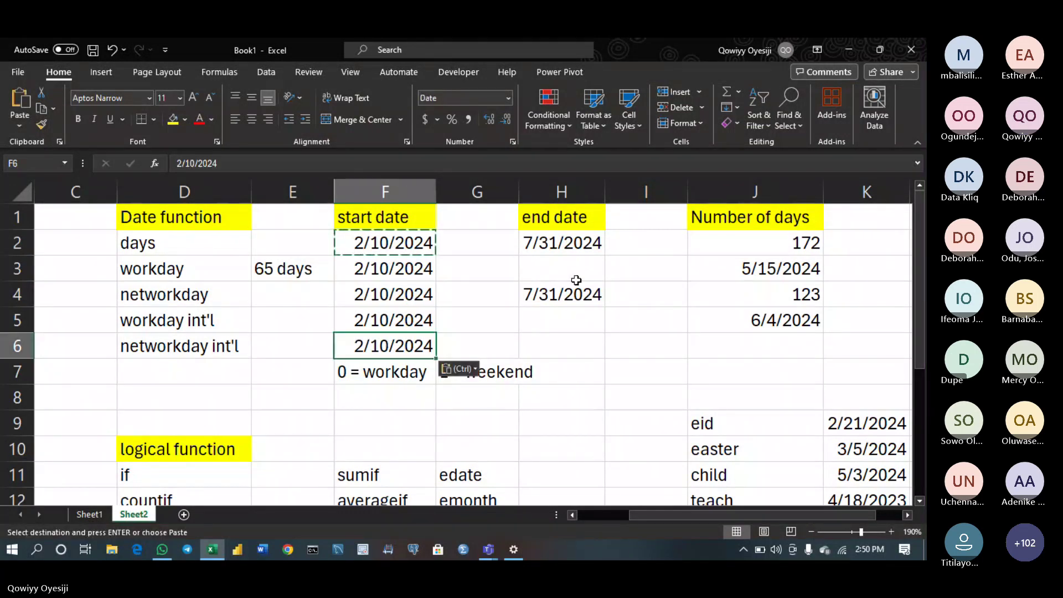
# Copy the end date from H2 into H6 of the networkday int'l row
pyautogui.click(574, 242)
pyautogui.hotkey('ctrl', 'c')
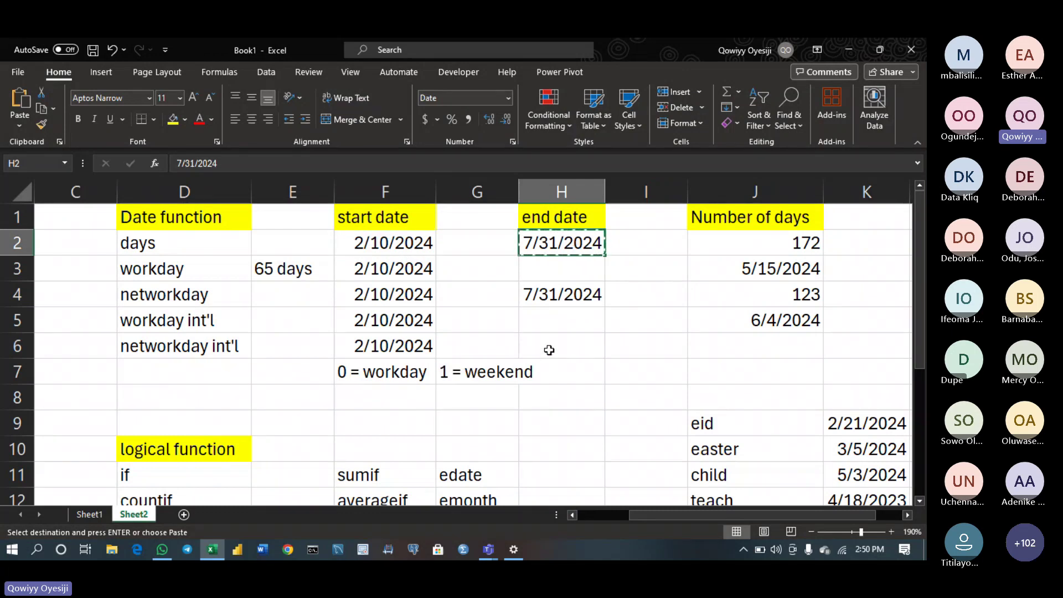
pyautogui.click(551, 350)
pyautogui.hotkey('ctrl', 'v')
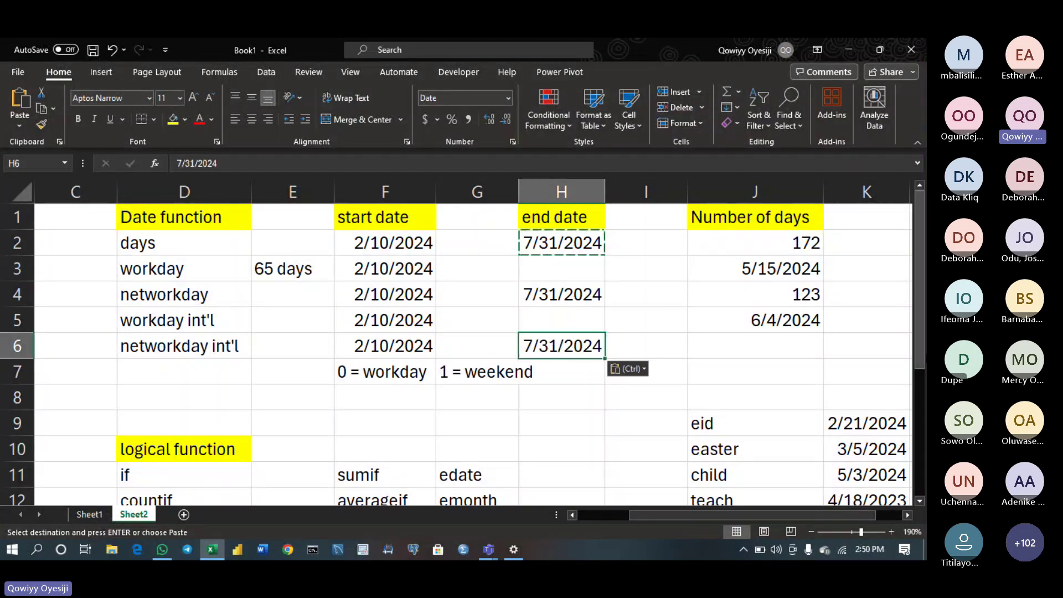
# Enter =NETWORKDAYS.INTL(F6,H6,"1000011") in J6 to count the networkday int'l row's working days with a Saturday, Sunday and Monday weekend
pyautogui.click(806, 344)
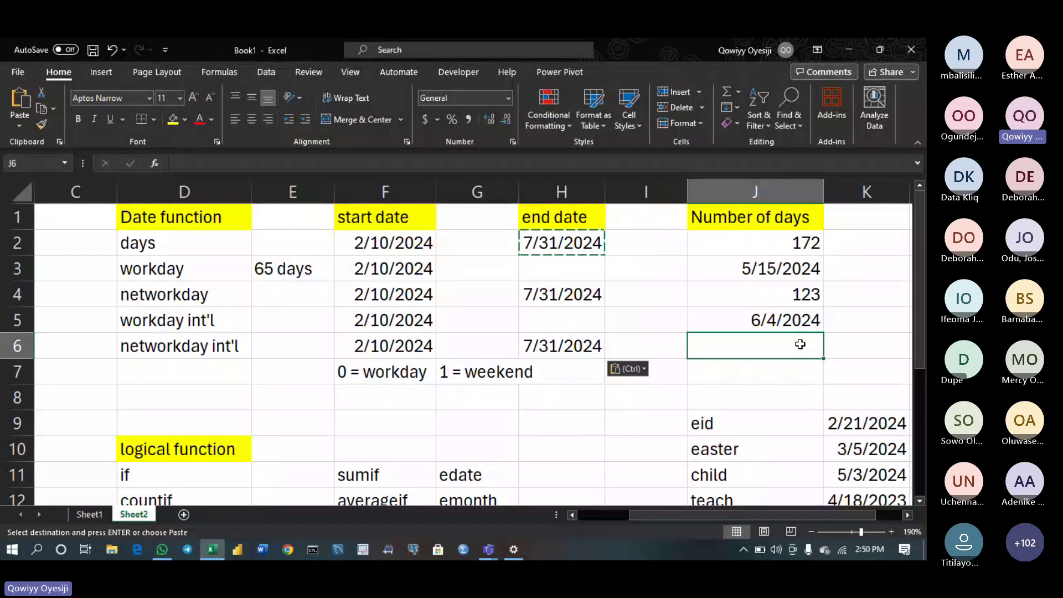
pyautogui.write('=')
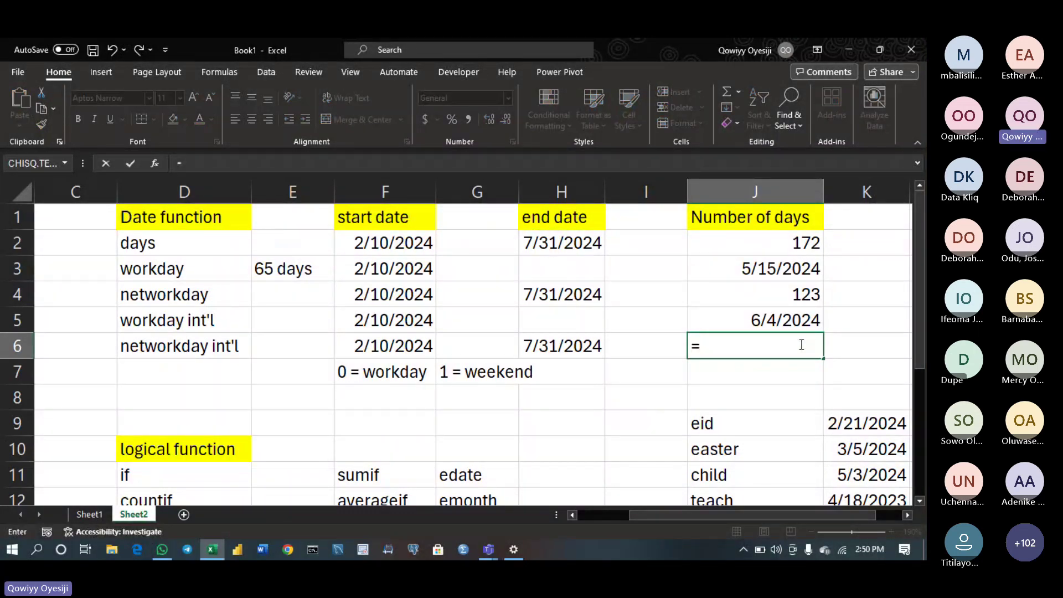
pyautogui.write('netw')
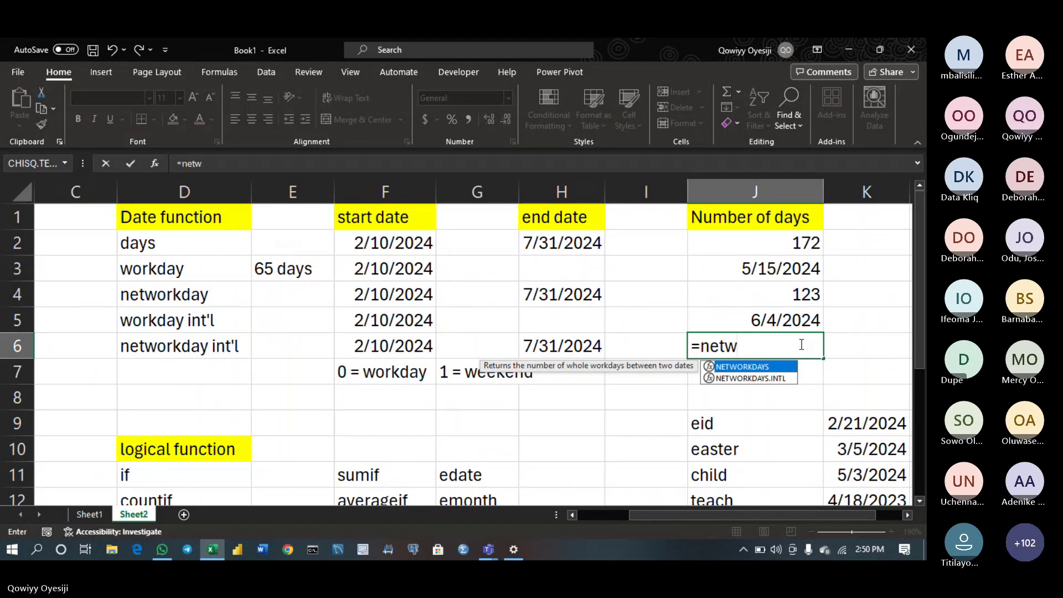
pyautogui.press('Down')
pyautogui.press('Tab')
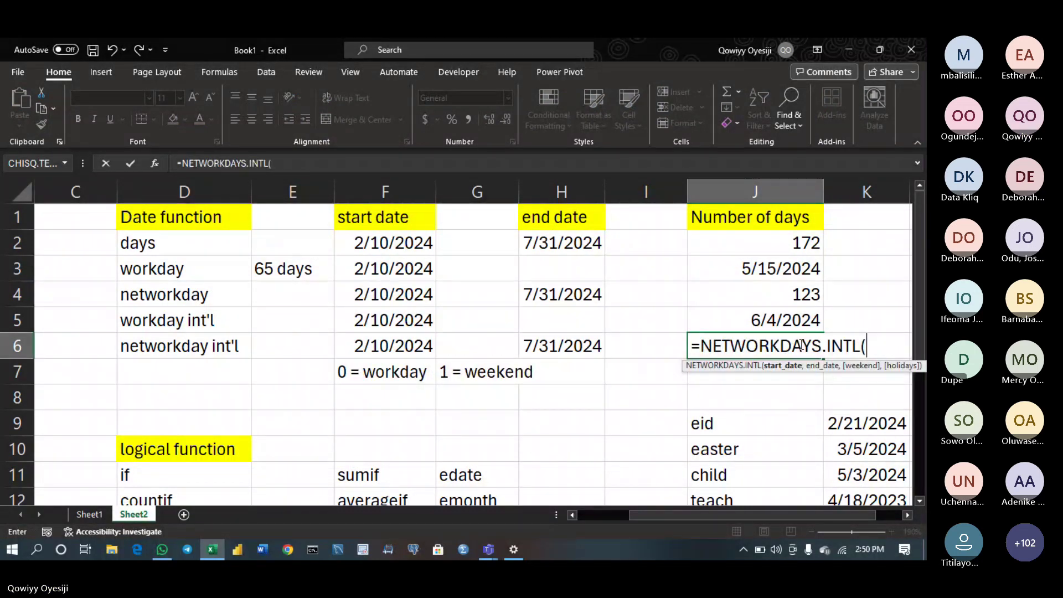
pyautogui.click(401, 346)
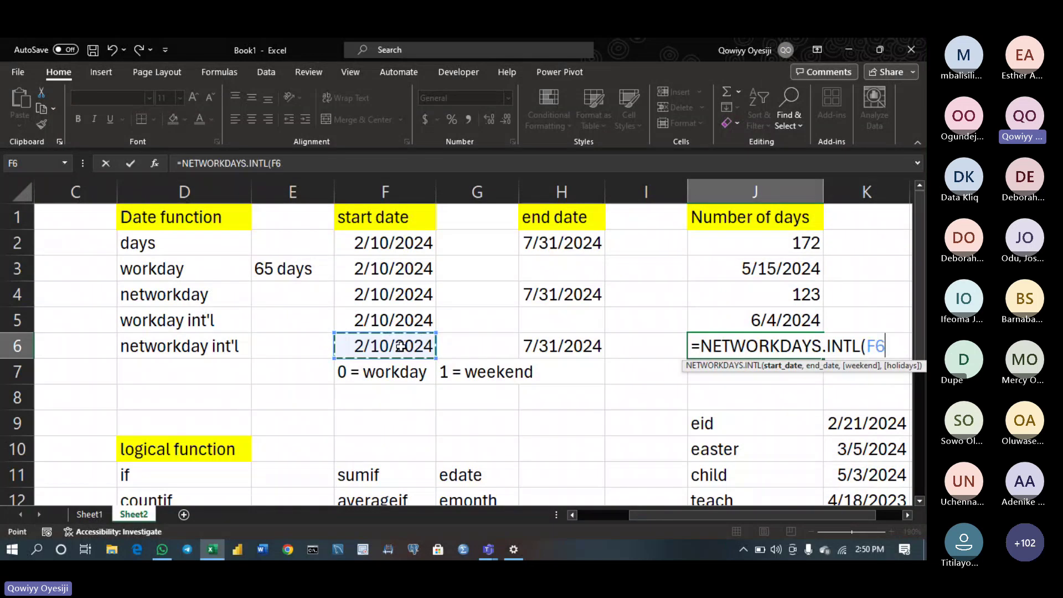
pyautogui.write(',')
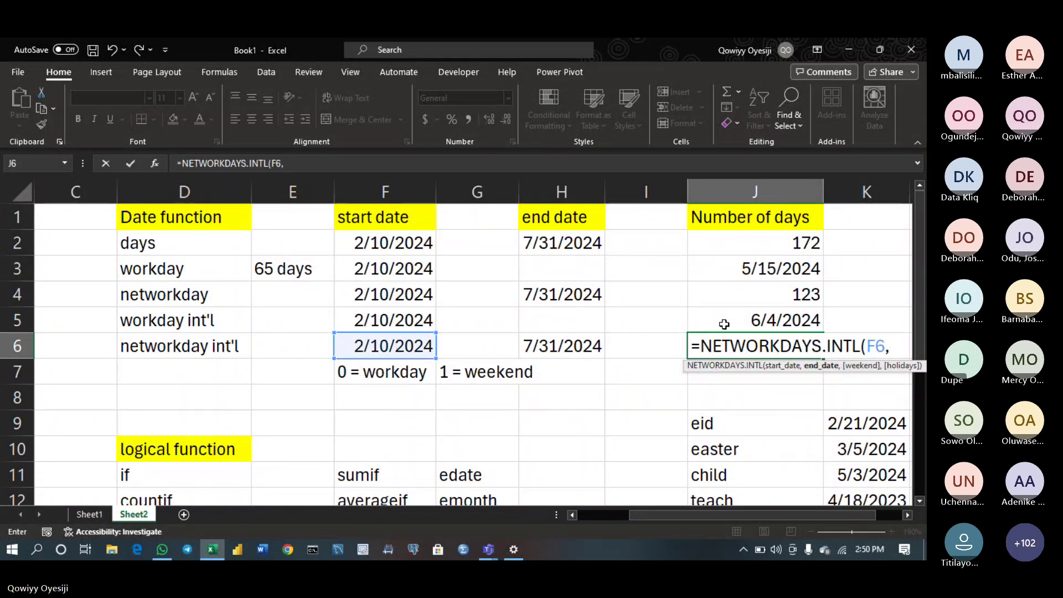
pyautogui.click(583, 343)
pyautogui.write(',"')
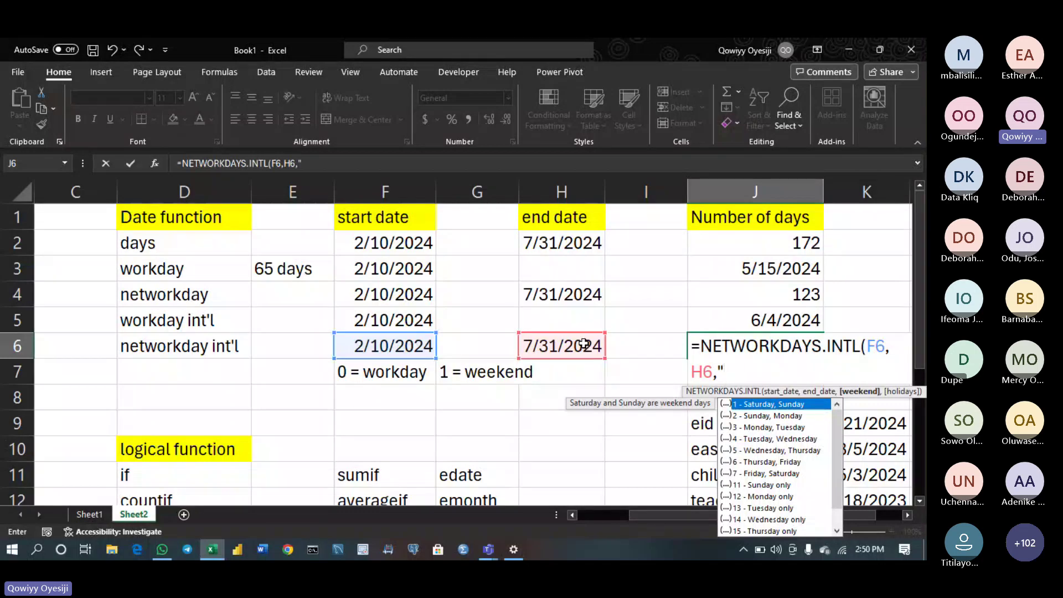
pyautogui.write('1000')
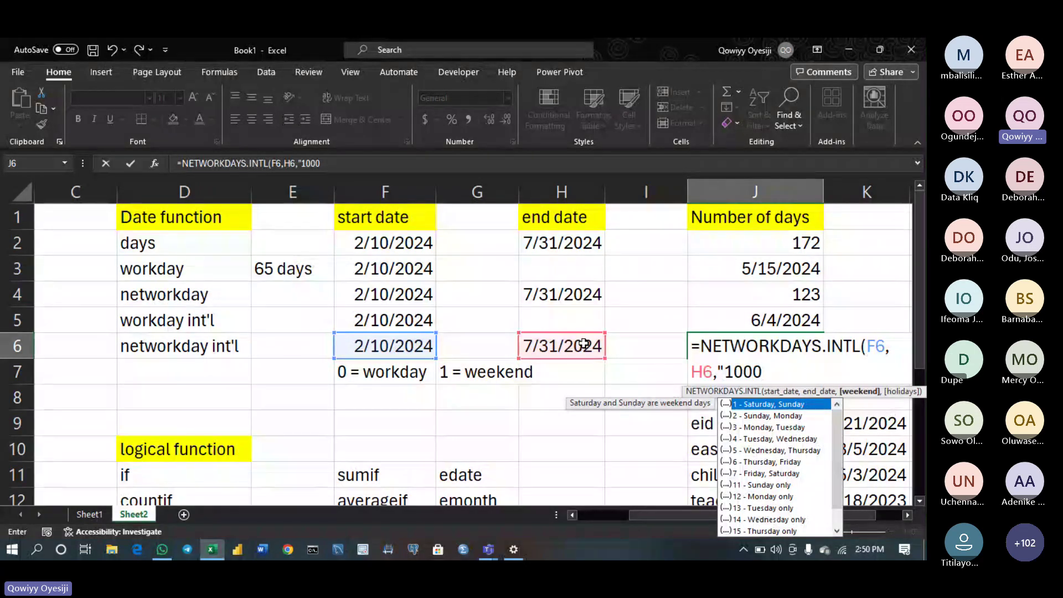
pyautogui.write('011"')
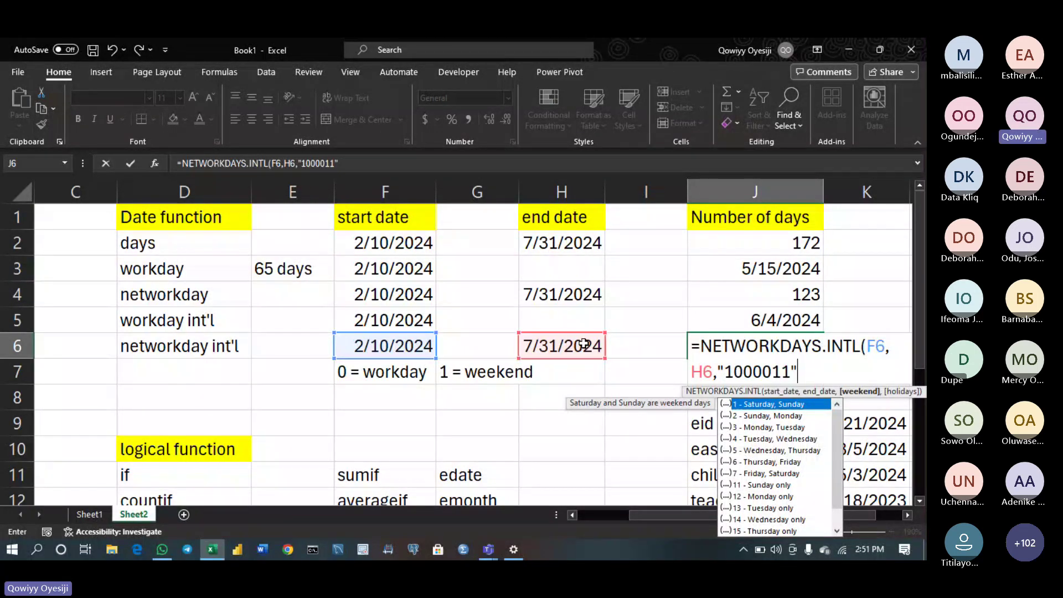
pyautogui.write(')')
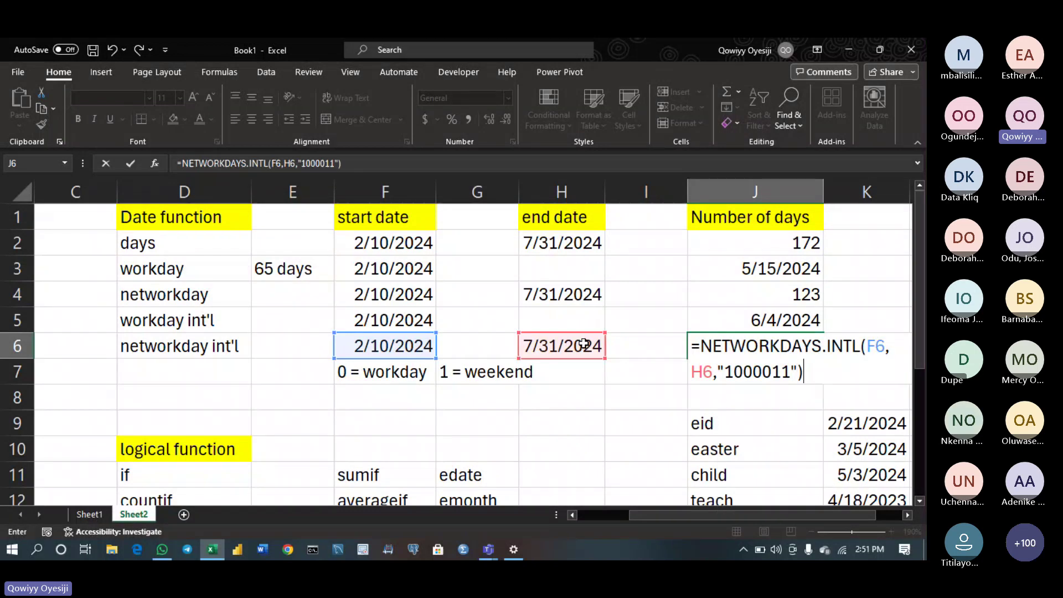
pyautogui.press('Return')
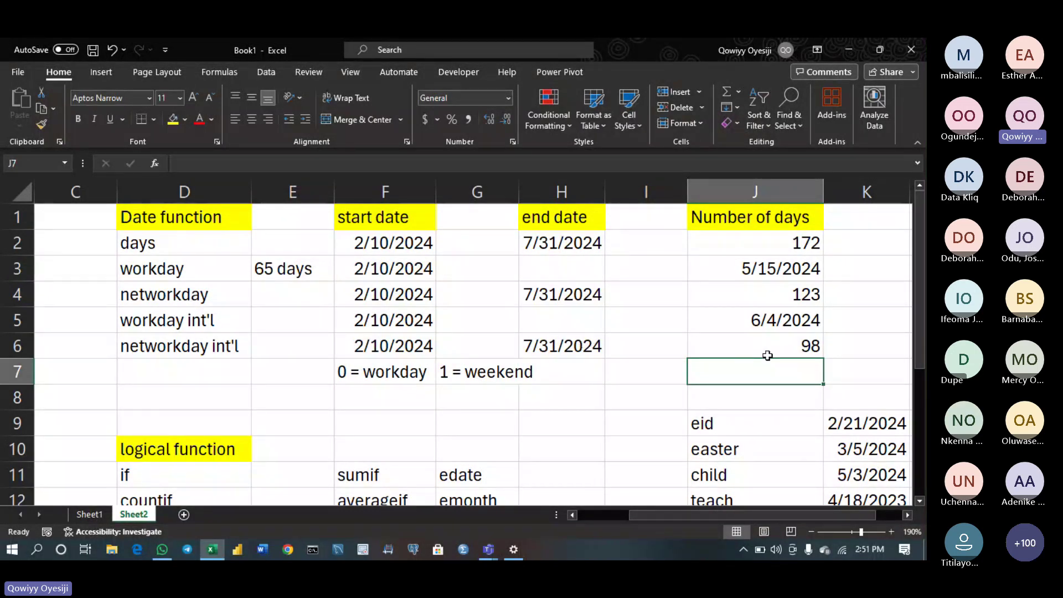
pyautogui.click(770, 347)
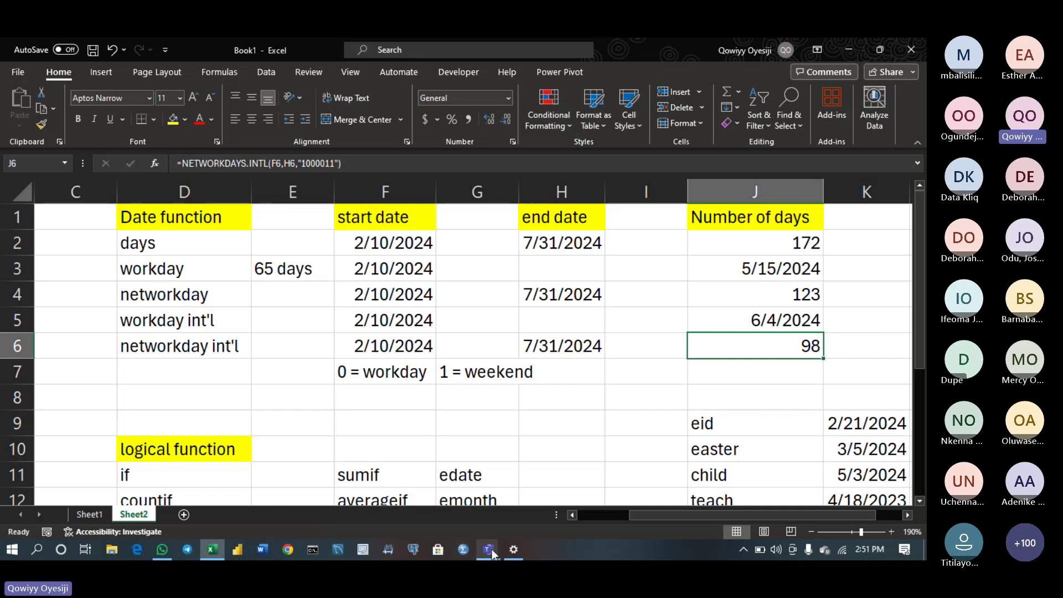
# Switch to the Microsoft Teams meeting window and read back through the recent questions in the meeting chat
pyautogui.moveTo(492, 553)
pyautogui.click(489, 550)
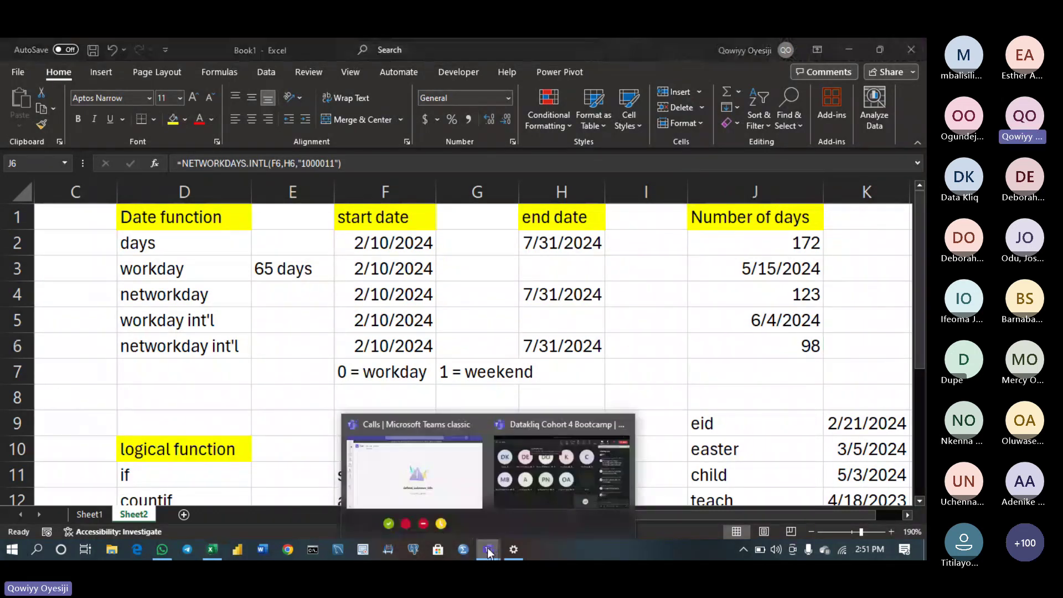
pyautogui.click(526, 490)
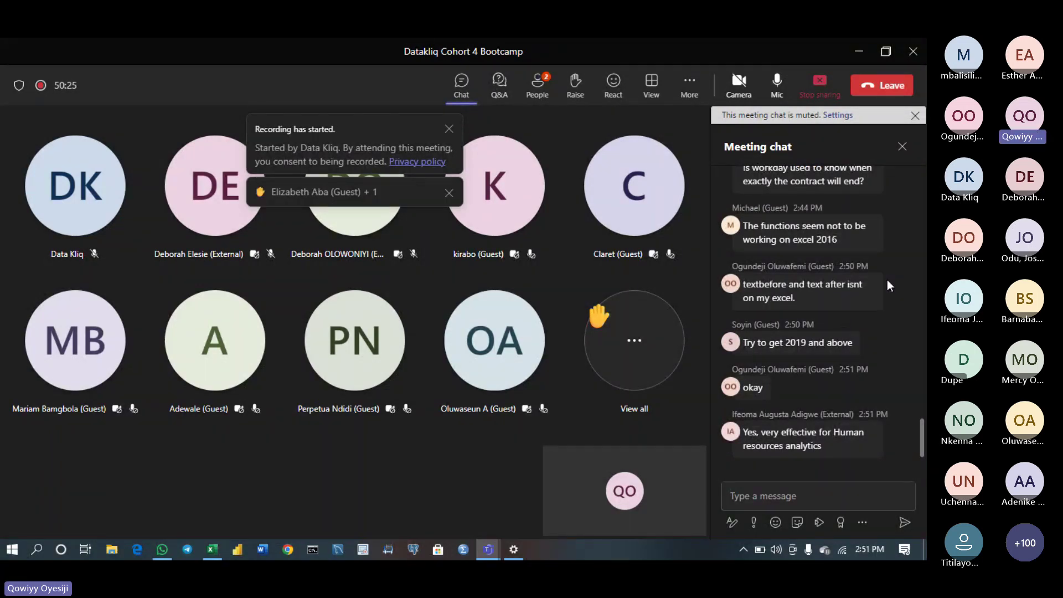
pyautogui.press('Up')
pyautogui.press('Up')
pyautogui.press('Up')
pyautogui.press('Up')
pyautogui.press('Up')
pyautogui.press('Up')
pyautogui.press('Up')
pyautogui.press('Up')
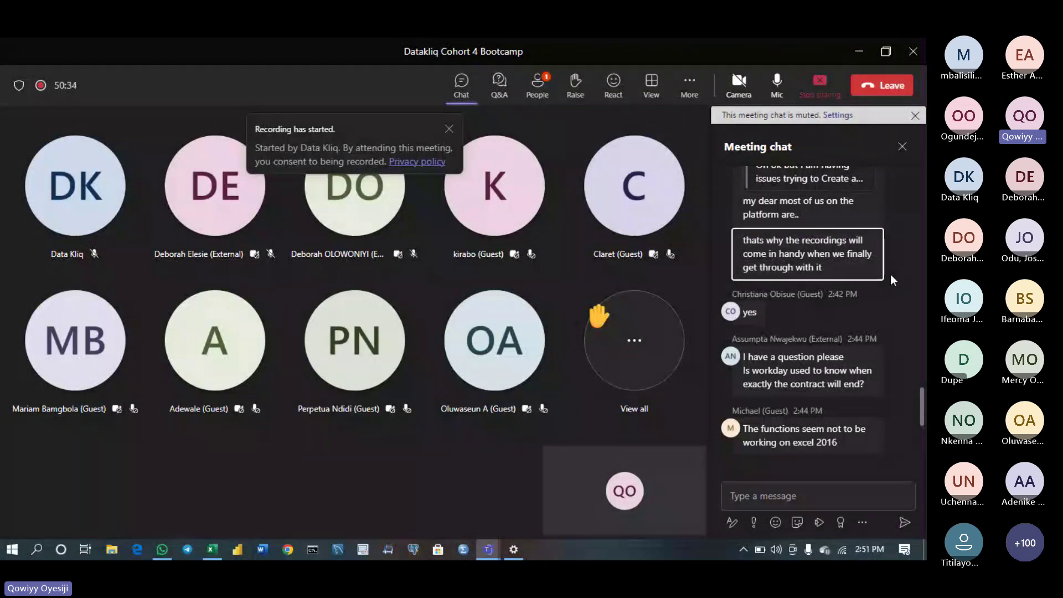
# Switch to Excel and inspect the WORKDAY formula in J3 and the WORKDAY.INTL formula in J5
pyautogui.click(213, 551)
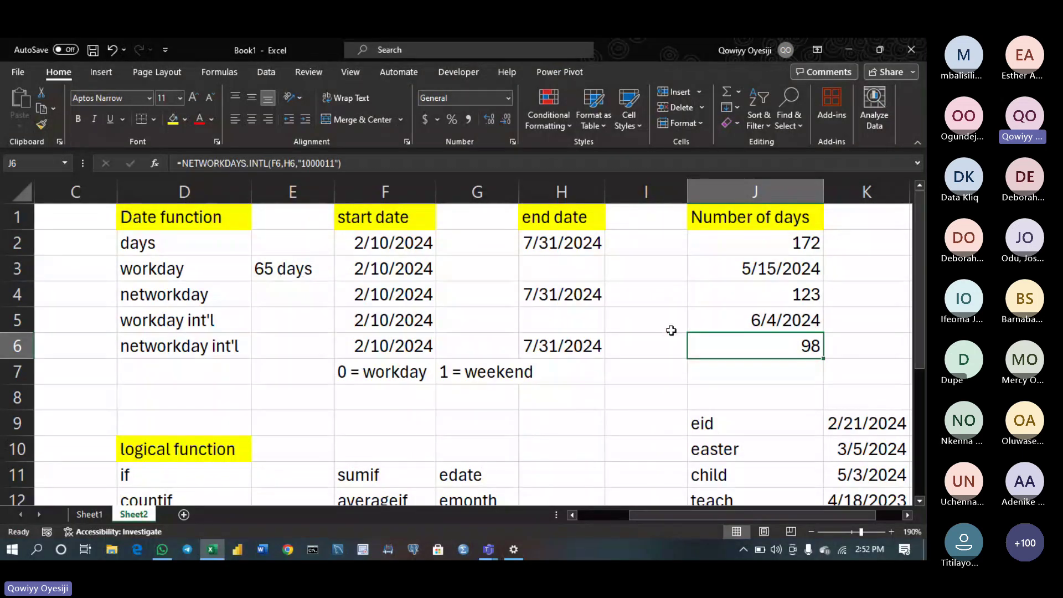
pyautogui.click(765, 266)
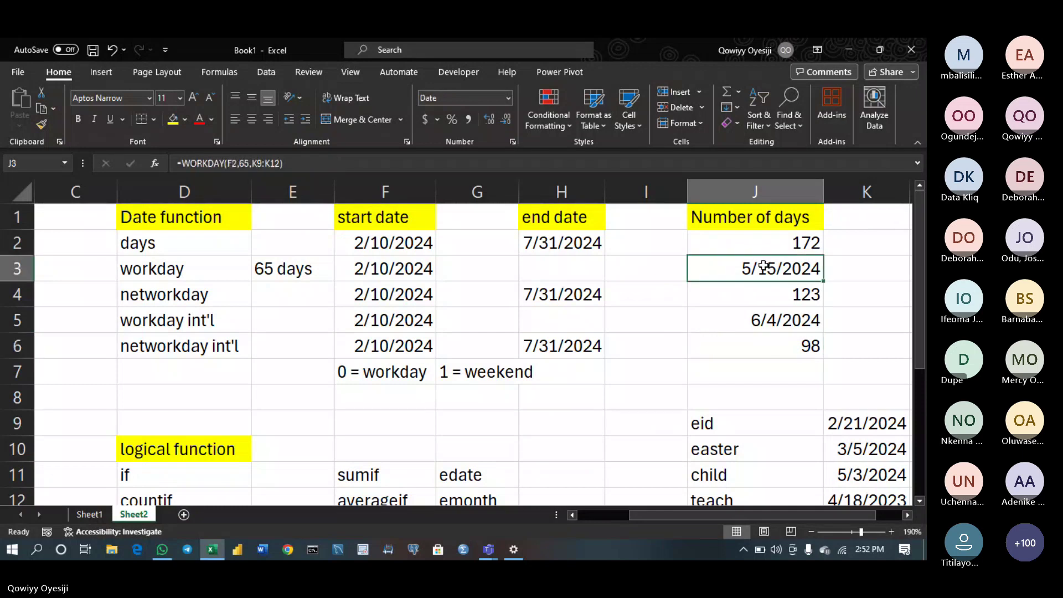
pyautogui.click(769, 316)
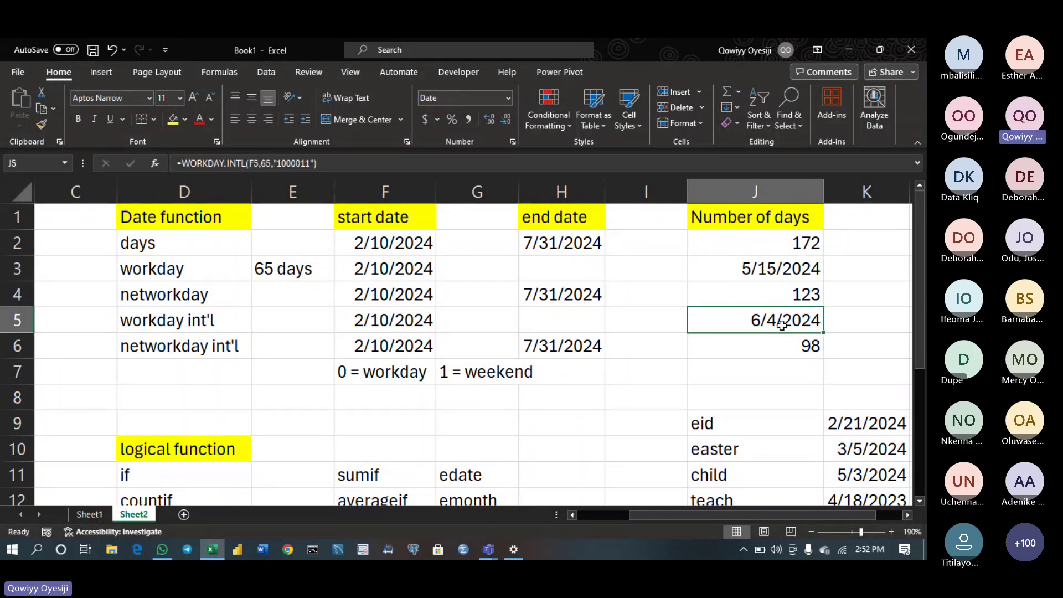
# Return to the Teams meeting and review the chat from the earlier messages through to the newest ones
pyautogui.click(212, 550)
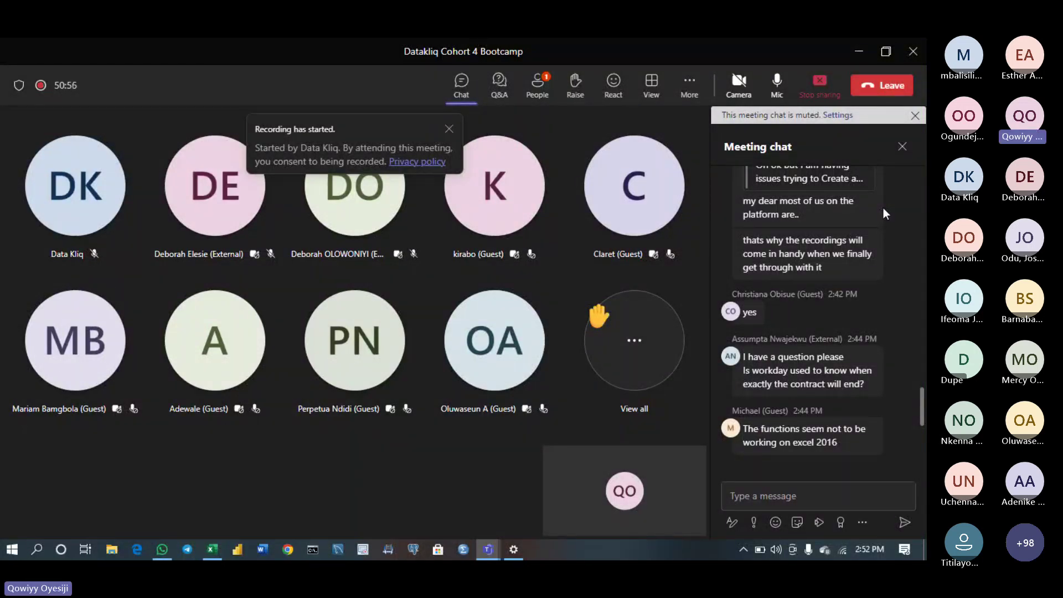
pyautogui.scroll(5, 883, 211)
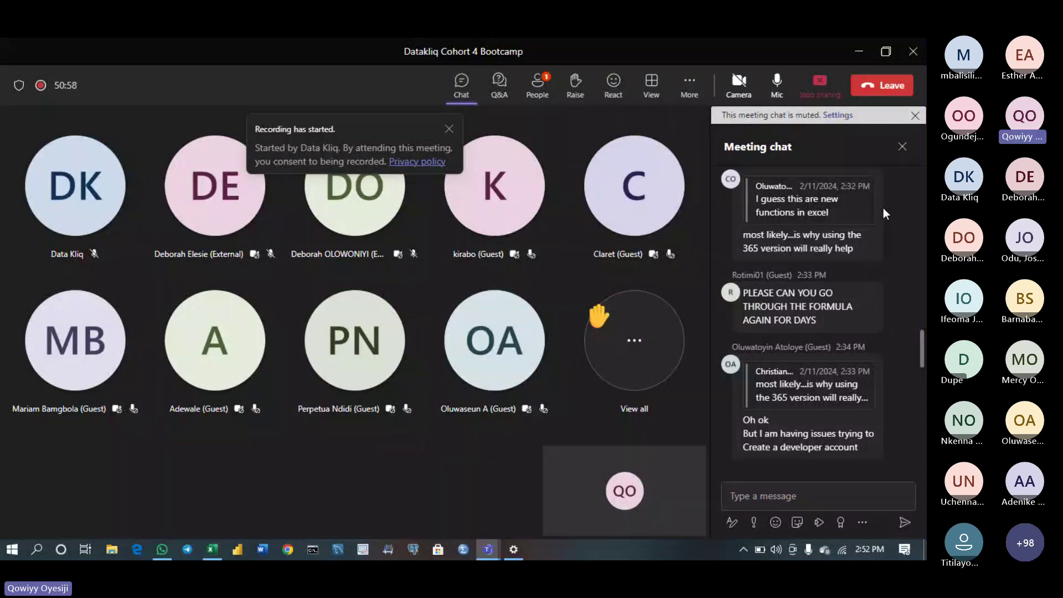
pyautogui.scroll(6, 883, 211)
pyautogui.scroll(3, 883, 213)
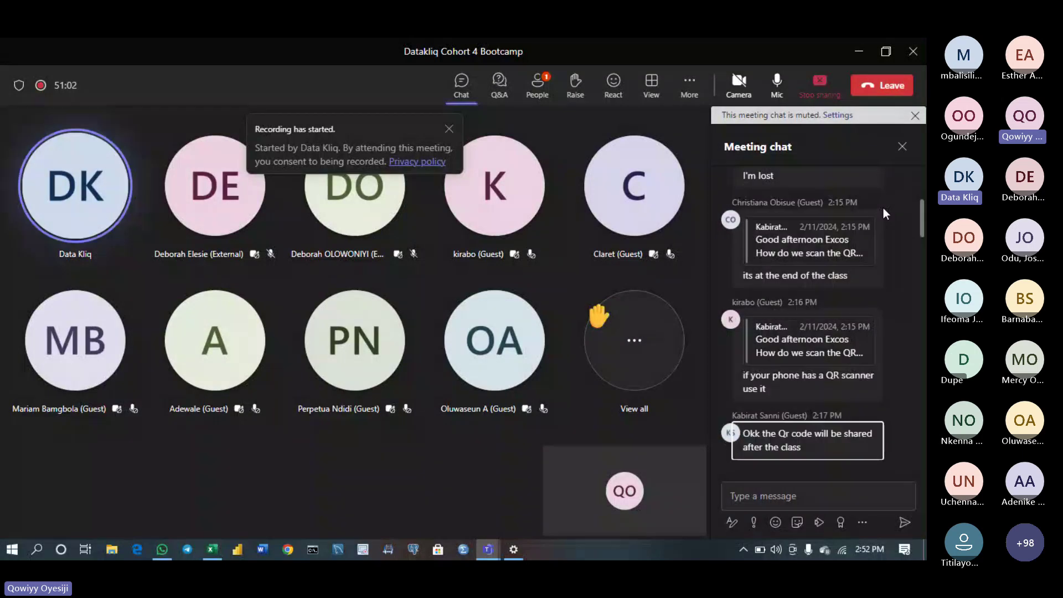
pyautogui.scroll(-5, 883, 213)
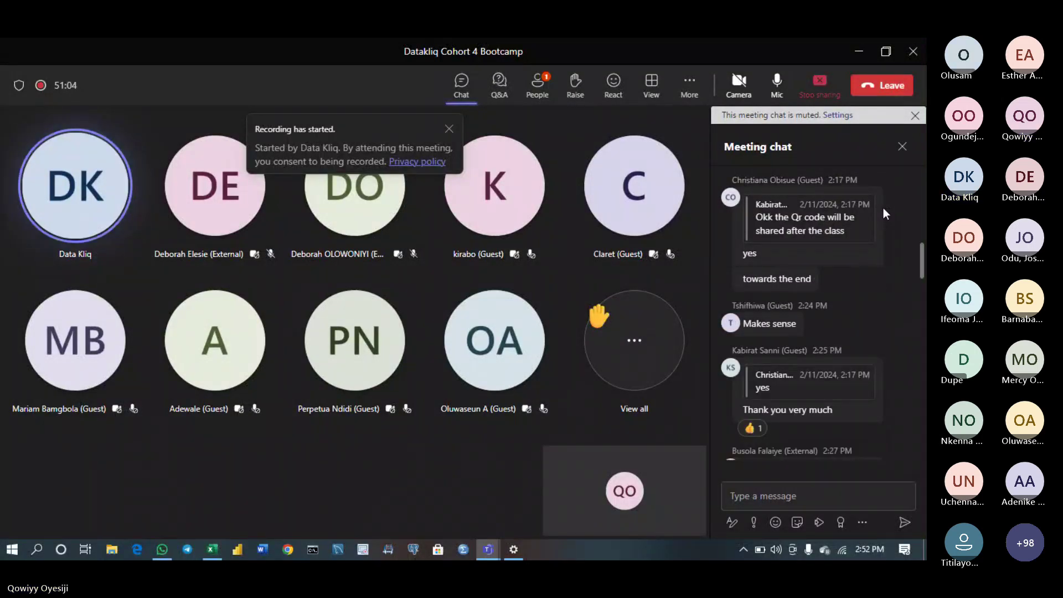
pyautogui.scroll(-5, 882, 207)
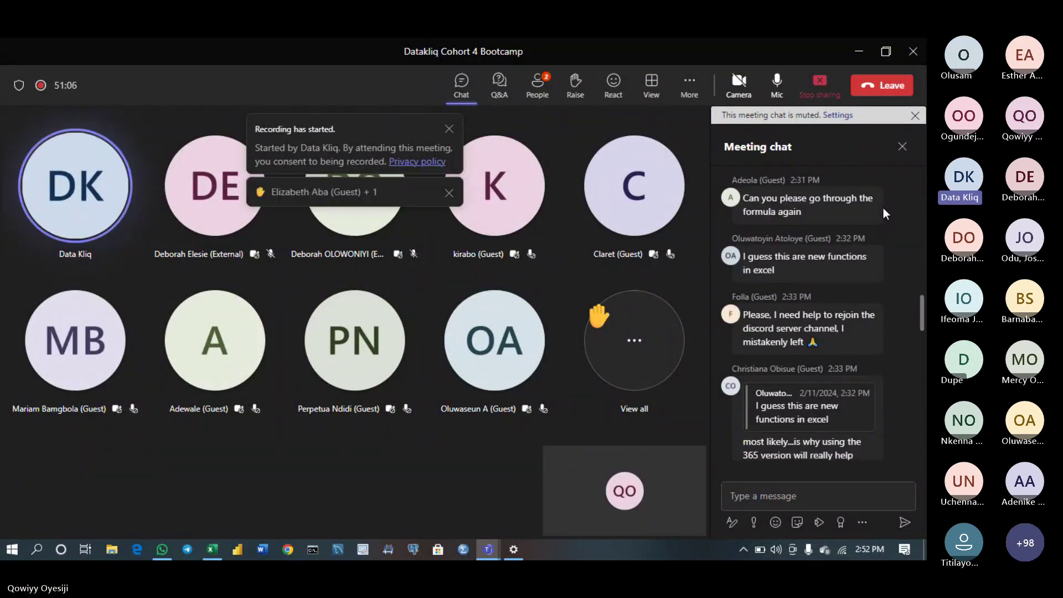
pyautogui.scroll(-4, 882, 208)
pyautogui.scroll(-10, 882, 208)
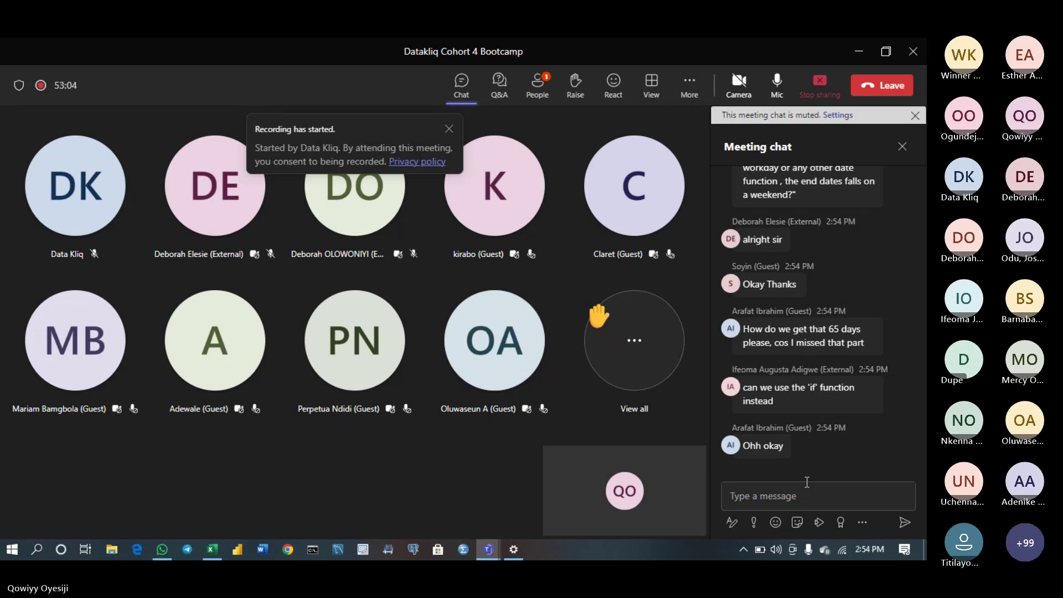
# Check the meeting's participant list for raised hands and look at the newest chat messages in between
pyautogui.click(902, 147)
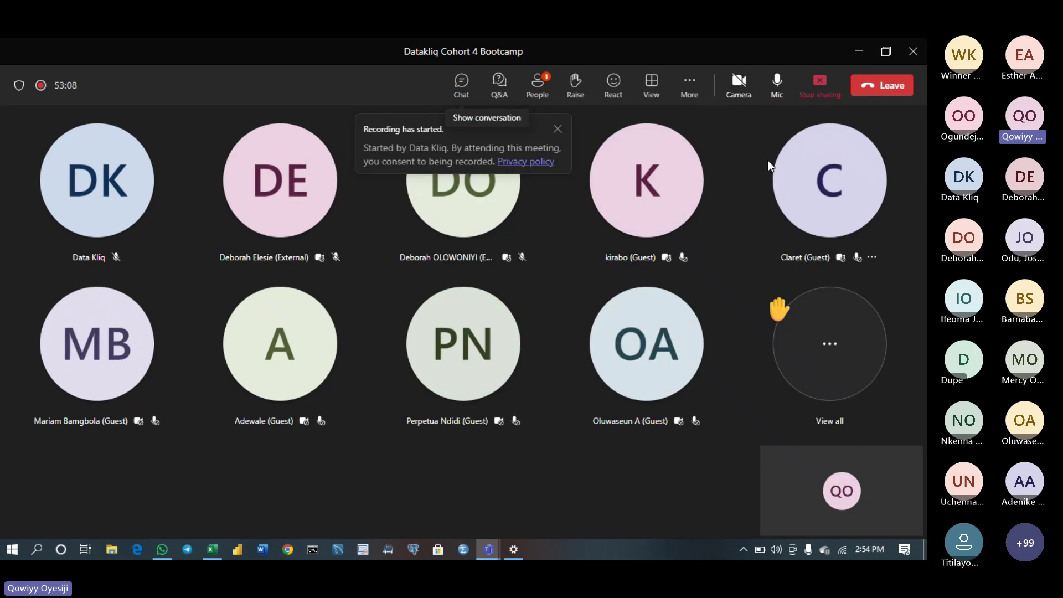
pyautogui.click(540, 86)
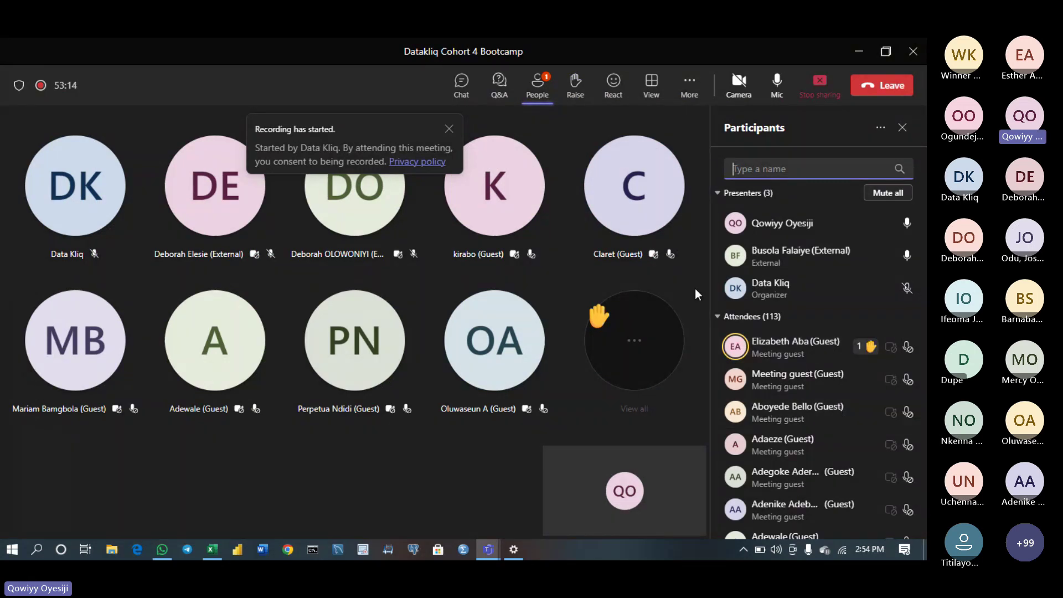
pyautogui.click(463, 86)
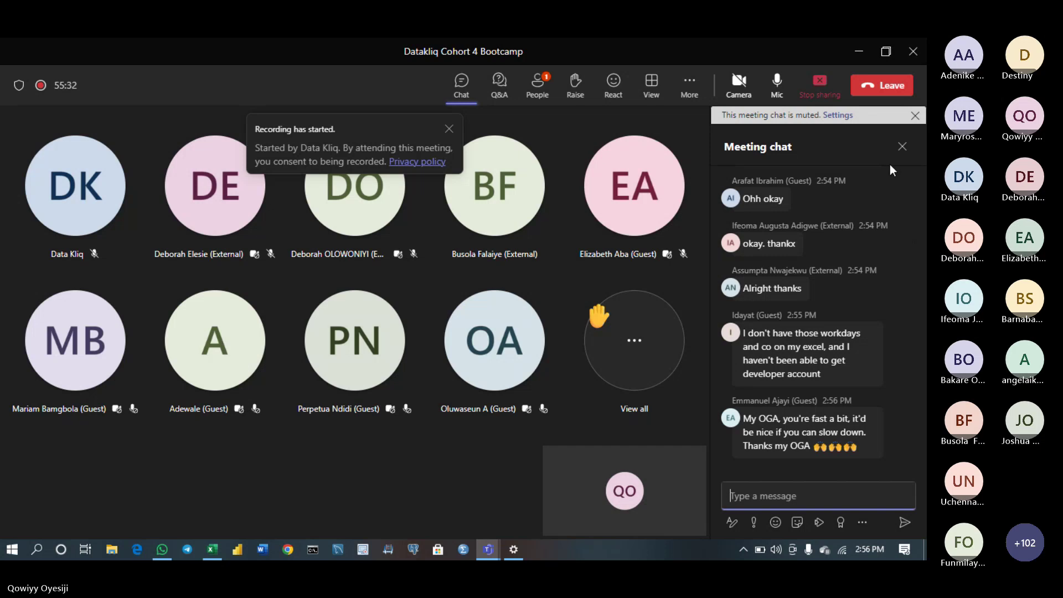
pyautogui.click(902, 147)
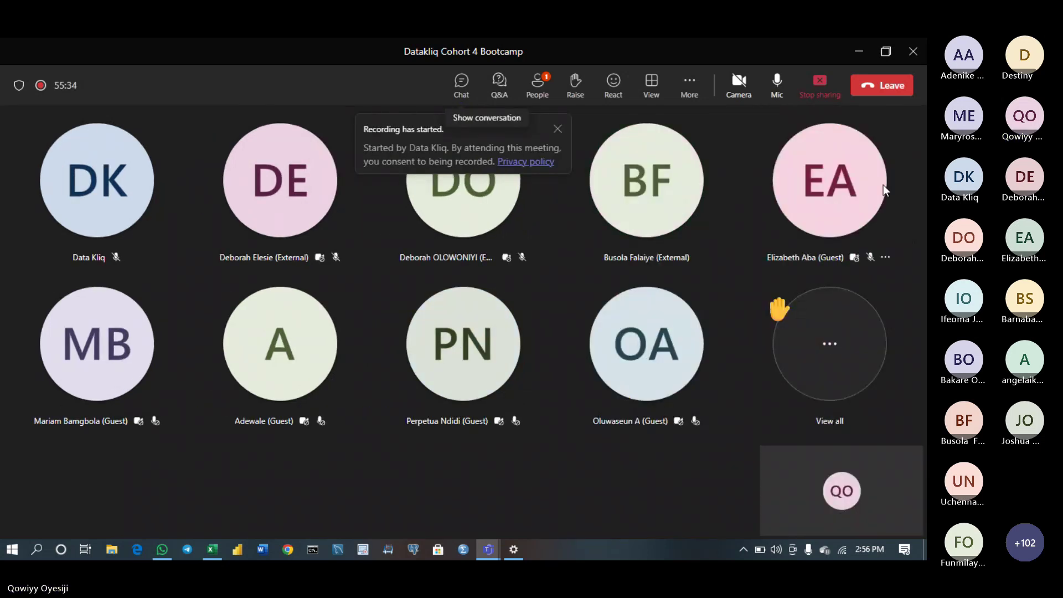
pyautogui.click(535, 89)
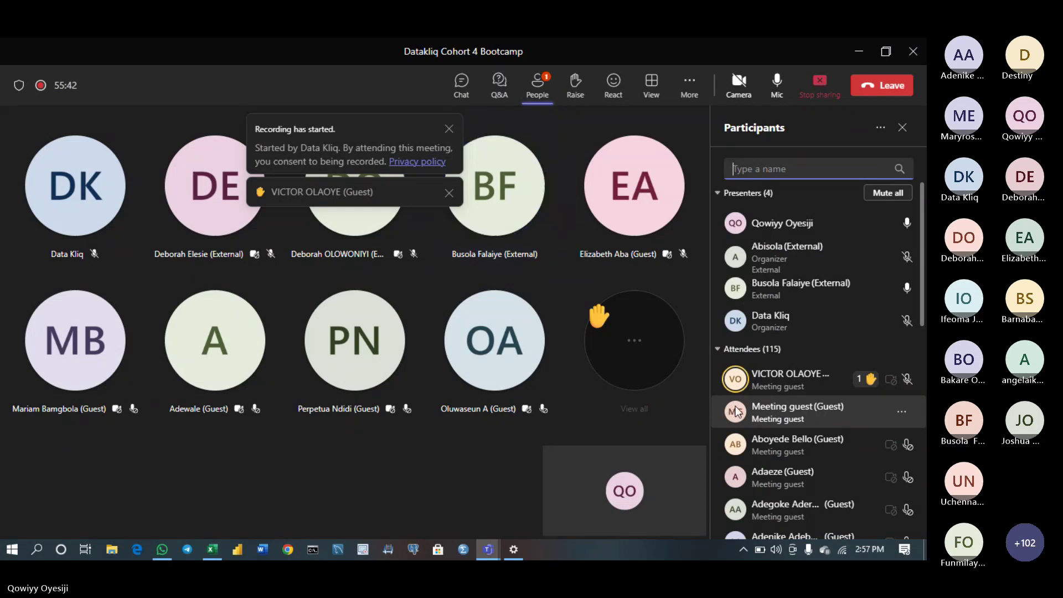
# Switch back to Excel and replace the countif entry in D12, under the logical function heading, with "or"
pyautogui.click(212, 556)
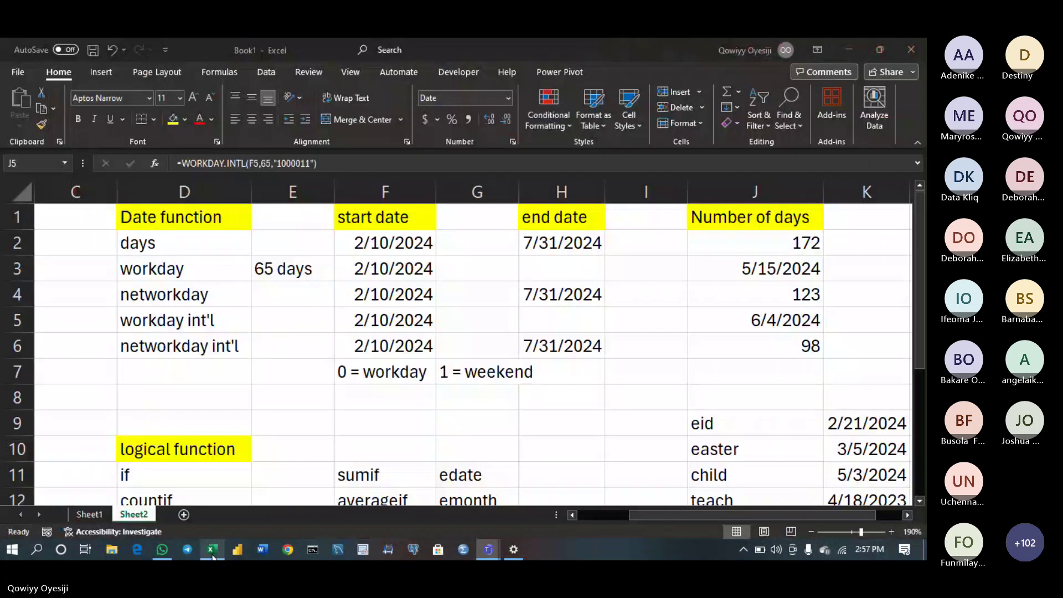
pyautogui.click(262, 438)
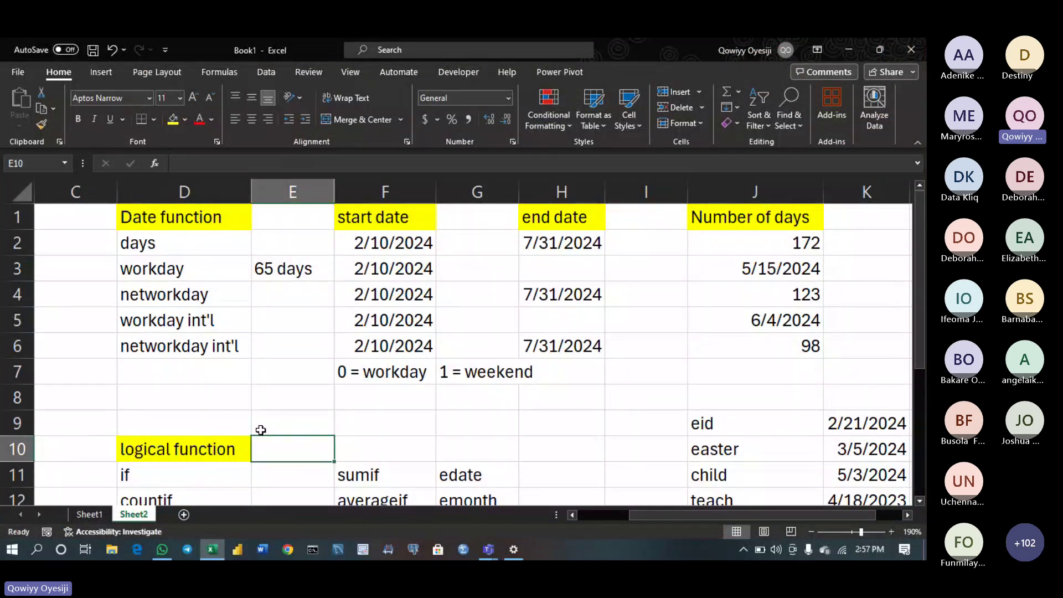
pyautogui.press('Down')
pyautogui.press('Down')
pyautogui.press('Down')
pyautogui.press('Down')
pyautogui.press('Down')
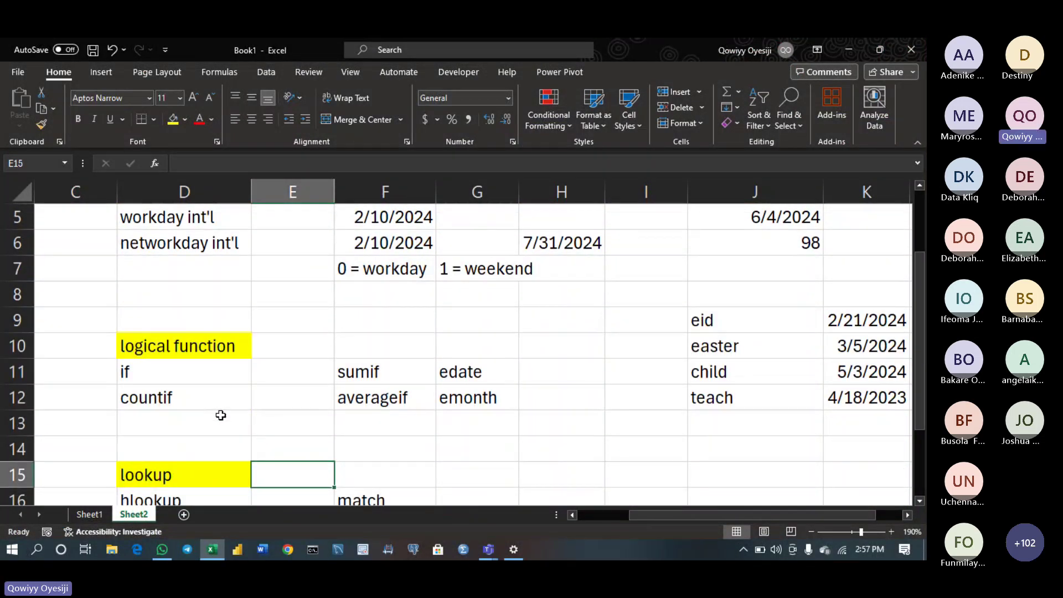
pyautogui.click(166, 399)
pyautogui.press('Delete')
pyautogui.press('Return')
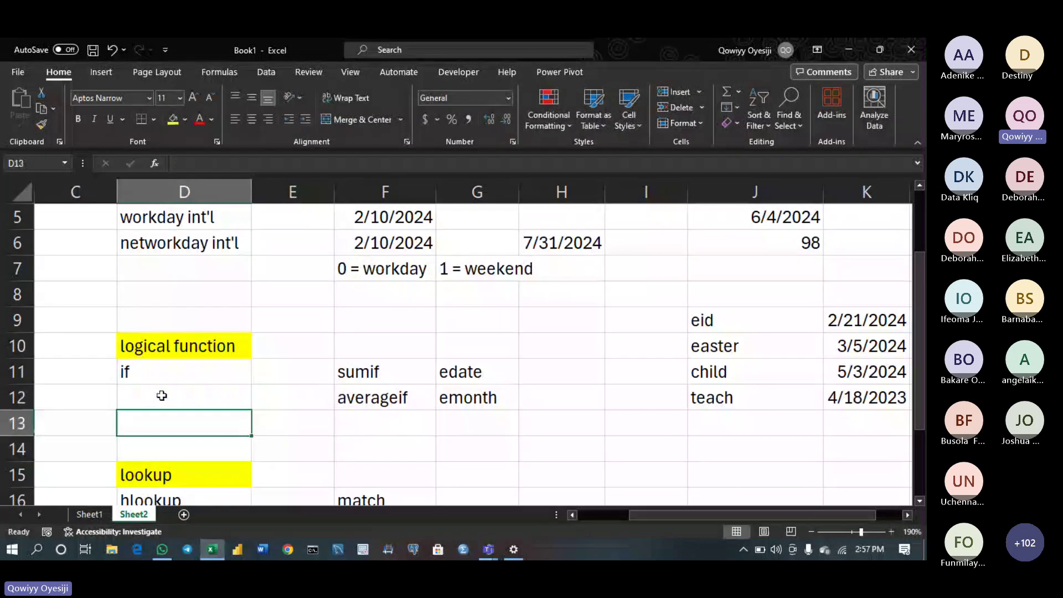
pyautogui.click(162, 395)
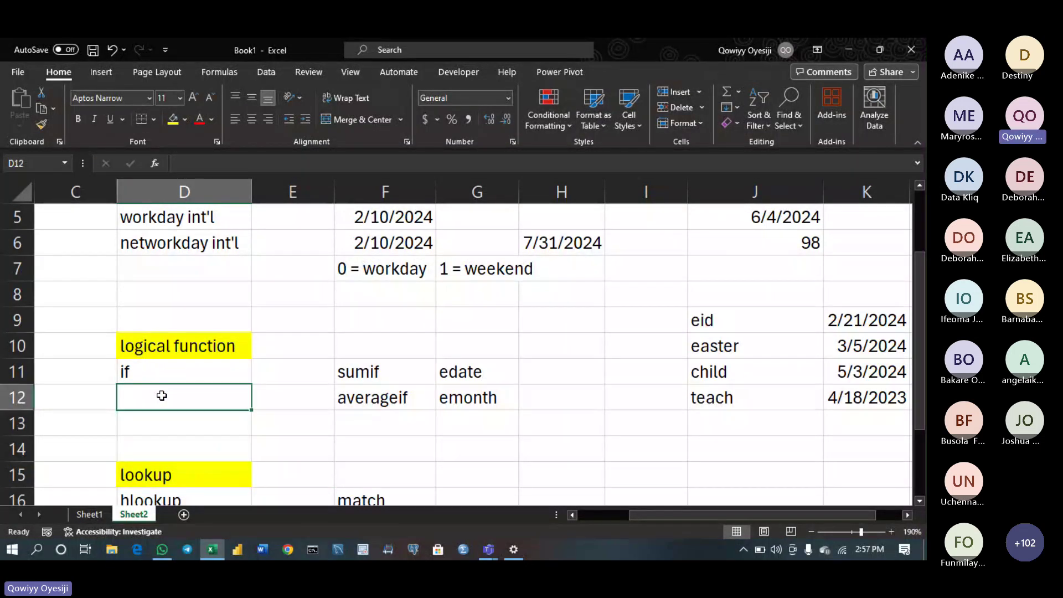
pyautogui.write('or')
pyautogui.press('Return')
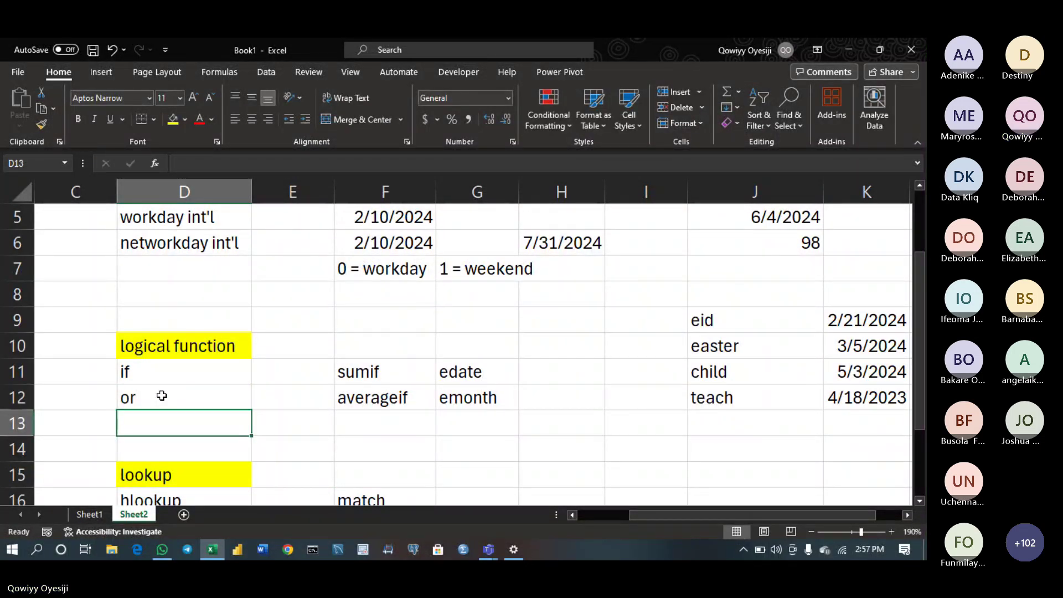
# Enter "and" in D13, below "or" in the logical function list
pyautogui.write('and')
pyautogui.press('Return')
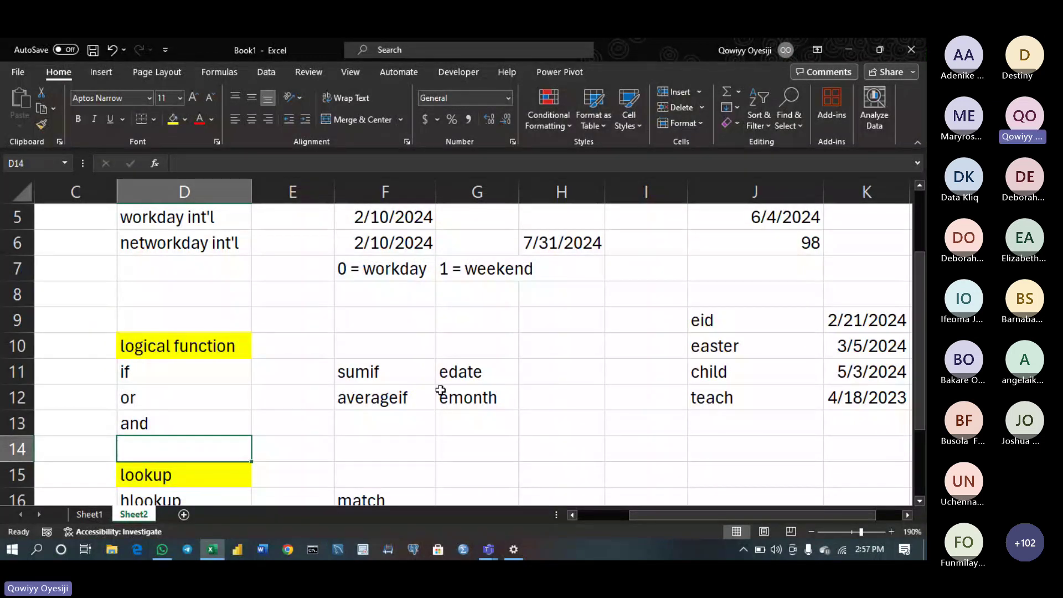
pyautogui.click(378, 374)
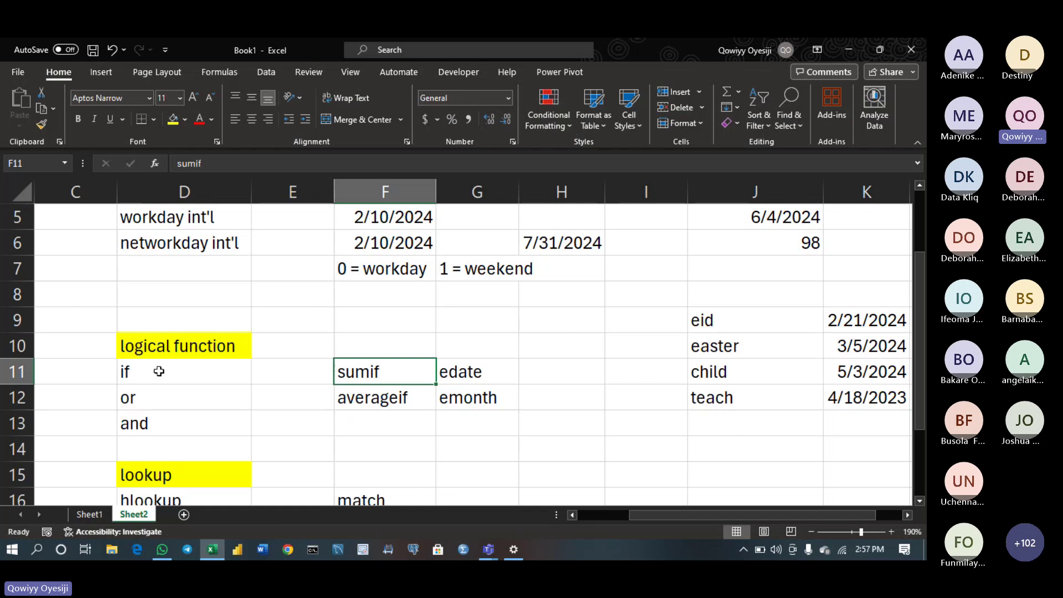
# Copy the logical function heading and its three entries from D10:D13 into a new worksheet, starting at C1
pyautogui.moveTo(142, 349); pyautogui.dragTo(147, 423)
pyautogui.hotkey('ctrl', 'c')
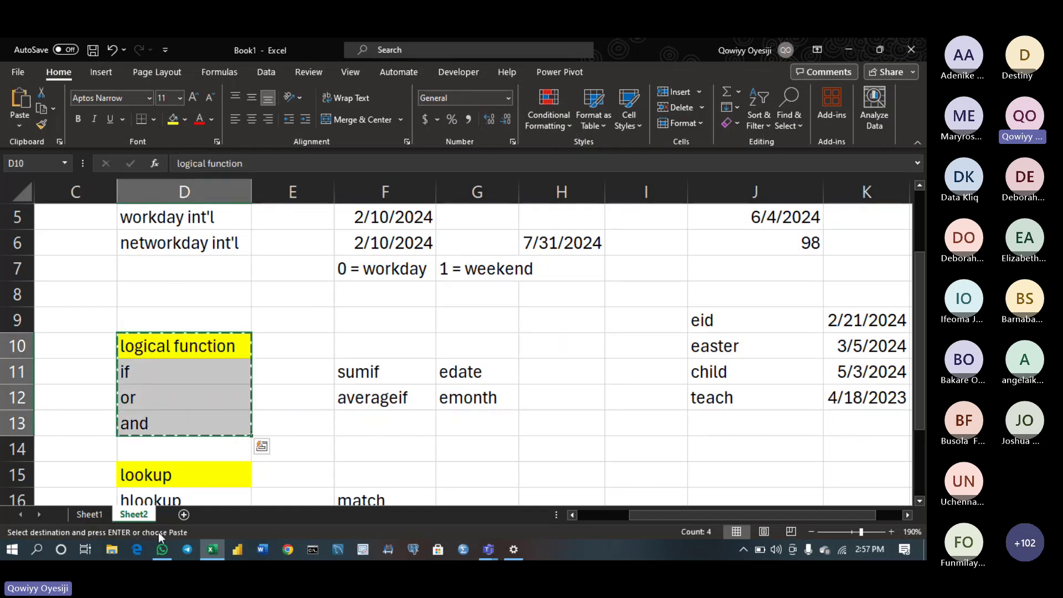
pyautogui.click(183, 516)
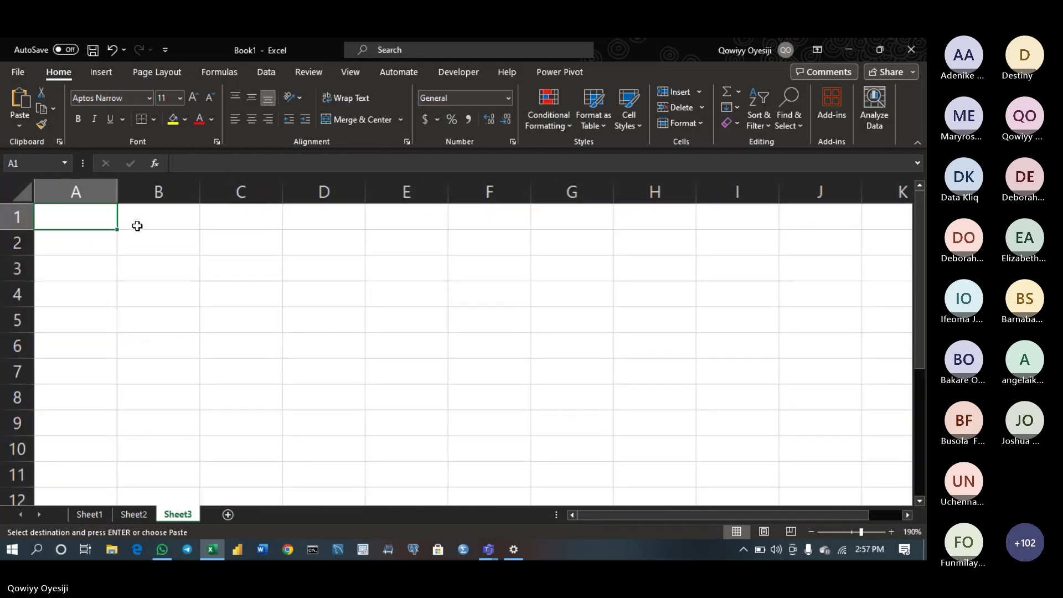
pyautogui.click(226, 219)
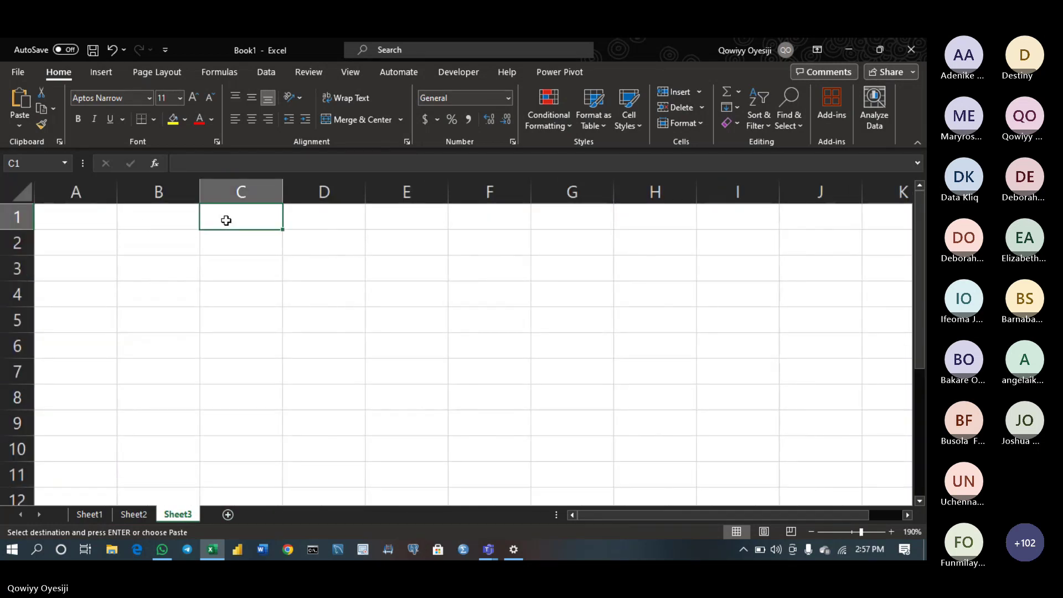
pyautogui.hotkey('ctrl', 'v')
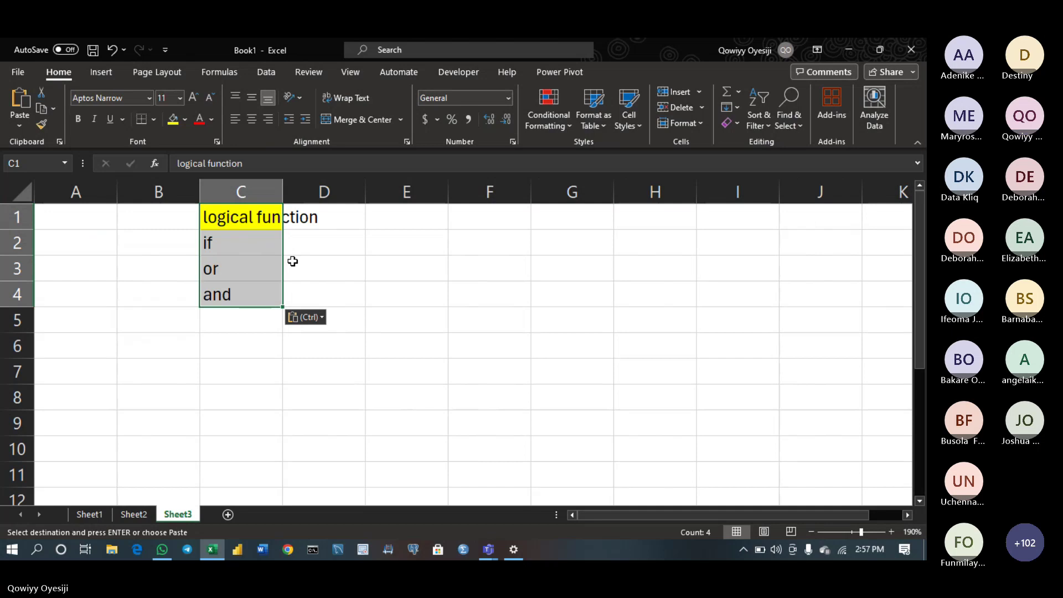
# Enter the sample values 2 in D3 and 5 in E3, beside the "or" label
pyautogui.click(242, 264)
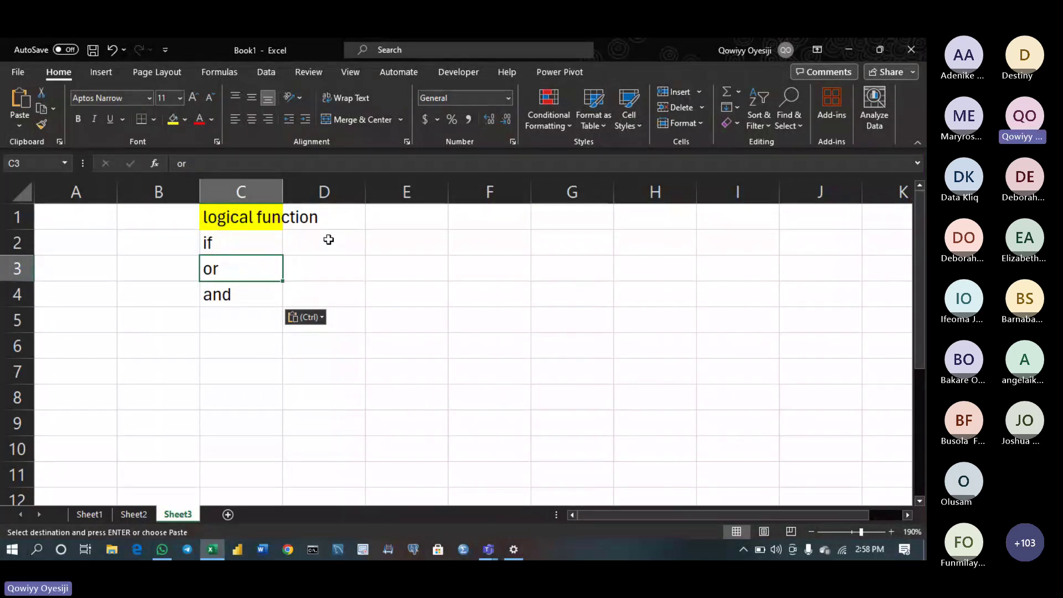
pyautogui.click(315, 275)
pyautogui.write('2')
pyautogui.press('Tab')
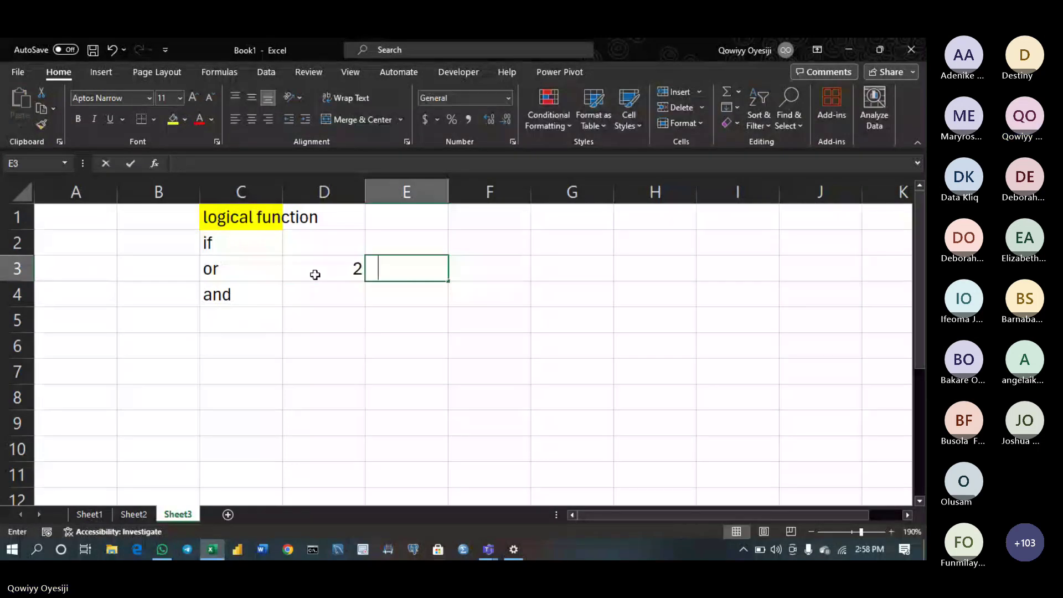
pyautogui.write('5')
pyautogui.press('Tab')
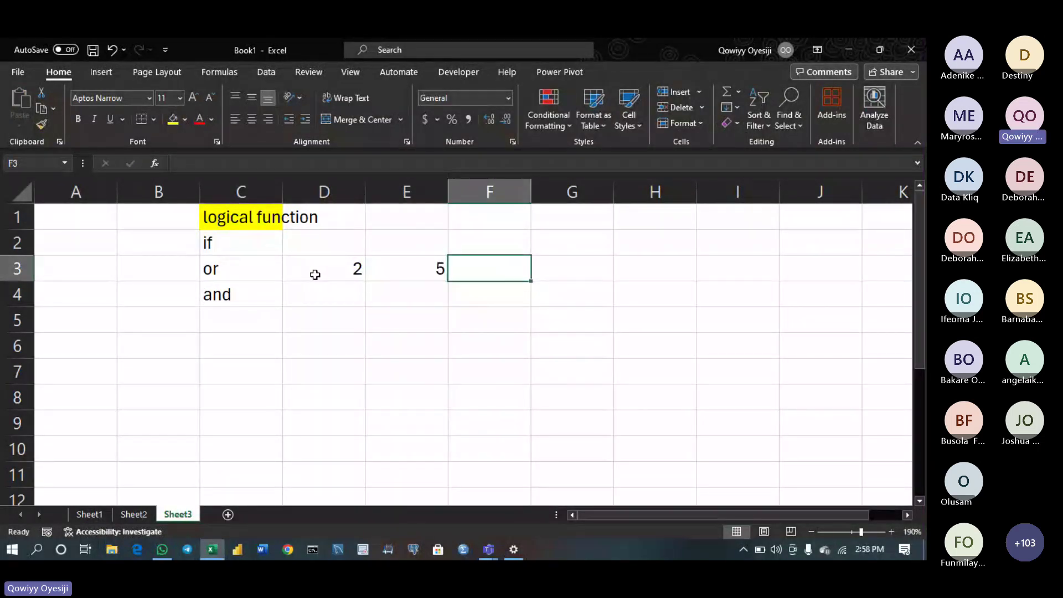
# Begin an OR formula in F3, beside the two sample values
pyautogui.write('=or')
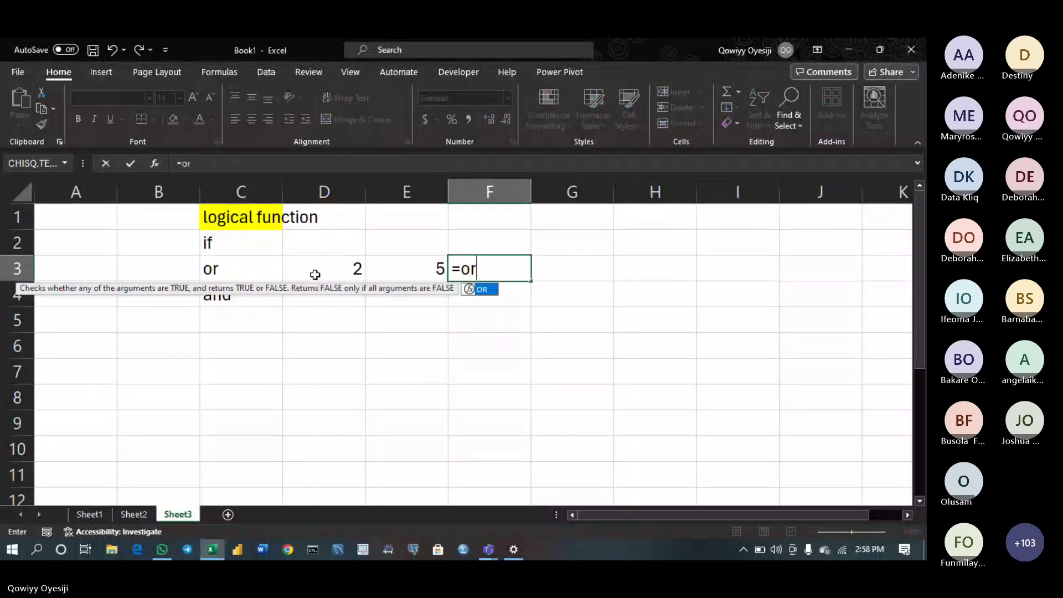
pyautogui.press('Tab')
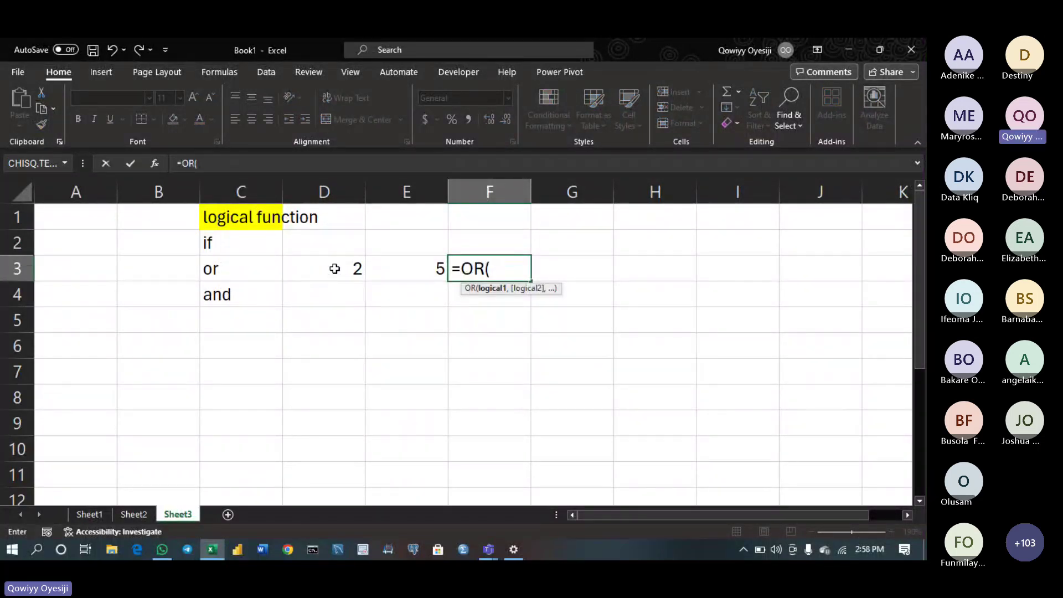
# Complete the OR formula in cell F3 as =OR(D3=2,E3=3)
pyautogui.click(336, 268)
pyautogui.write('=2,')
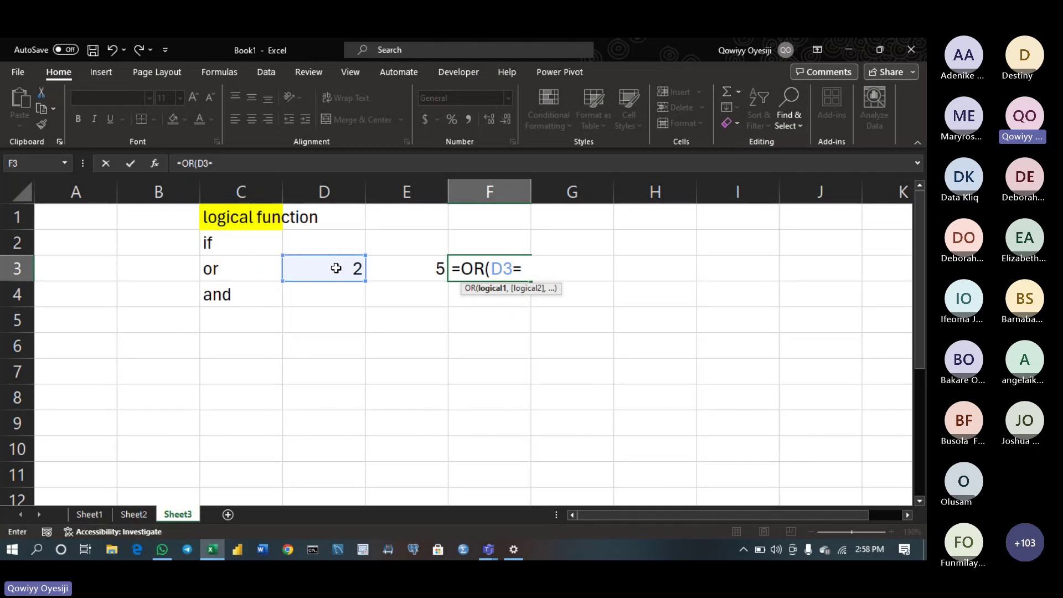
pyautogui.click(400, 268)
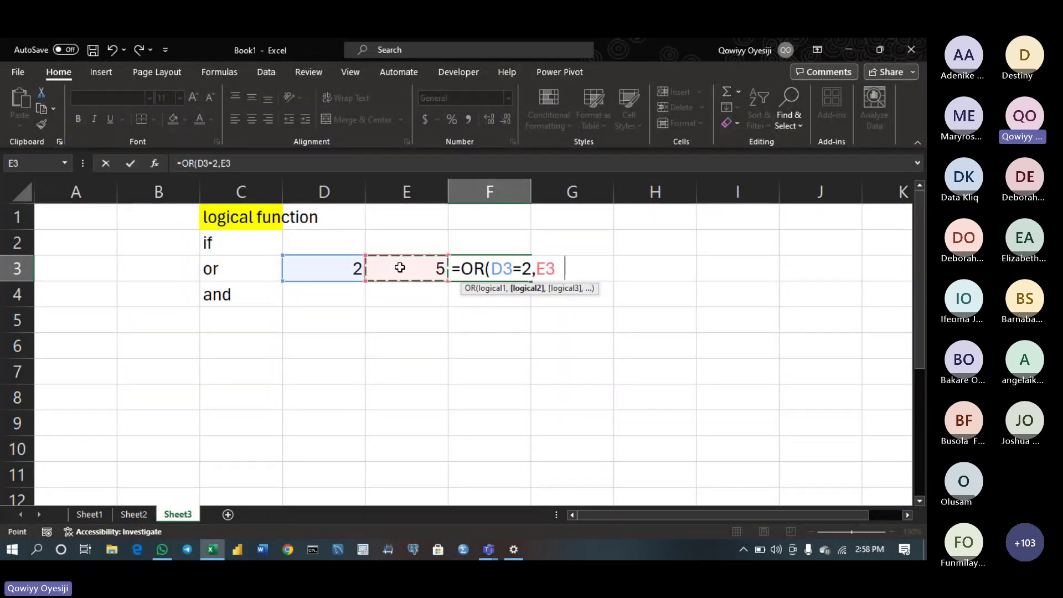
pyautogui.write('=3')
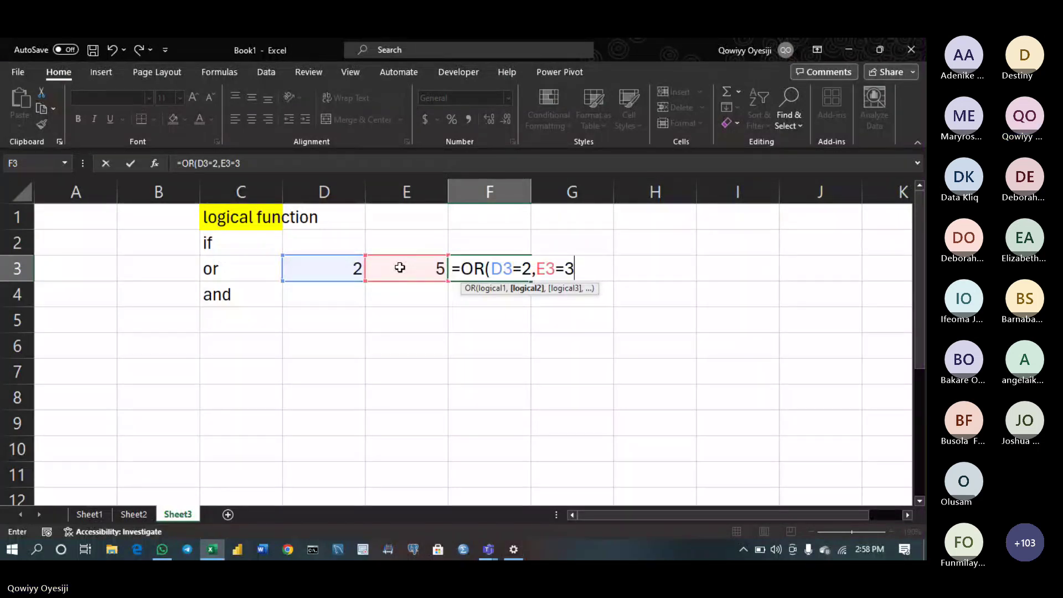
pyautogui.write(')')
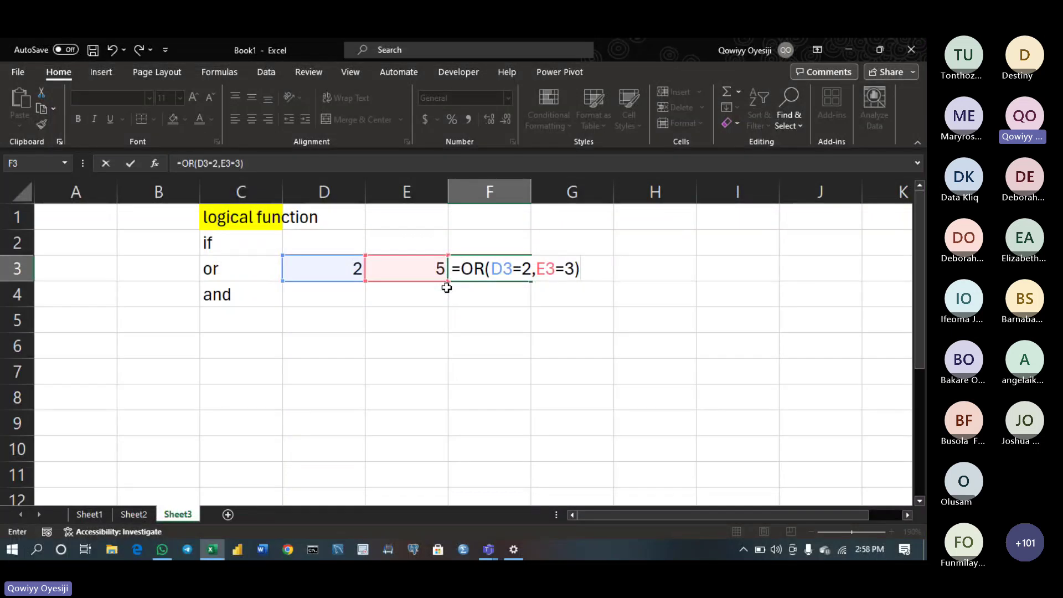
pyautogui.press('Return')
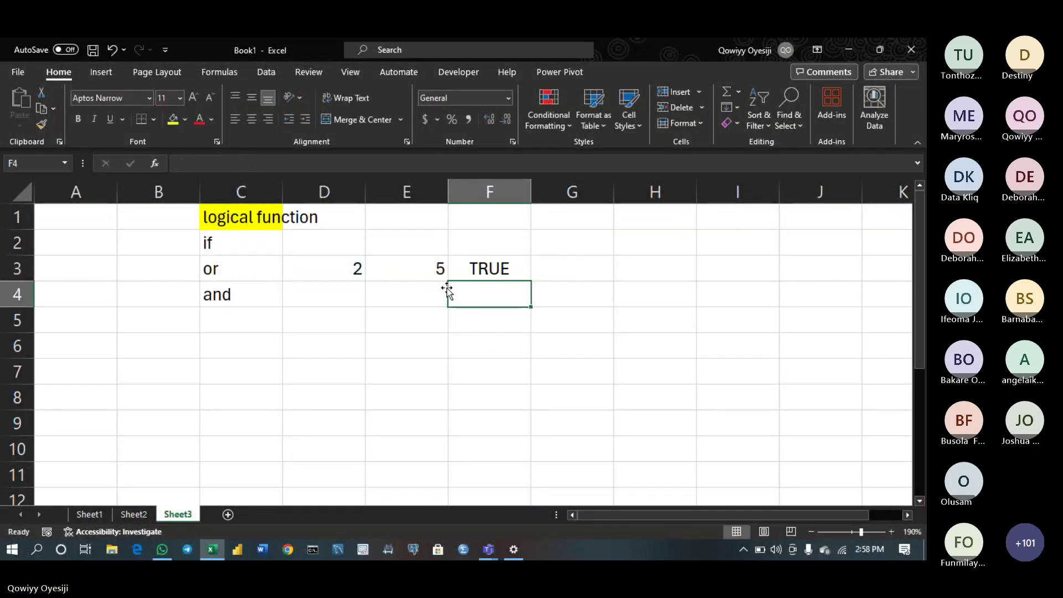
# Change the first condition of the OR formula in F3 to D3=5
pyautogui.click(476, 271)
pyautogui.doubleClick(498, 268)
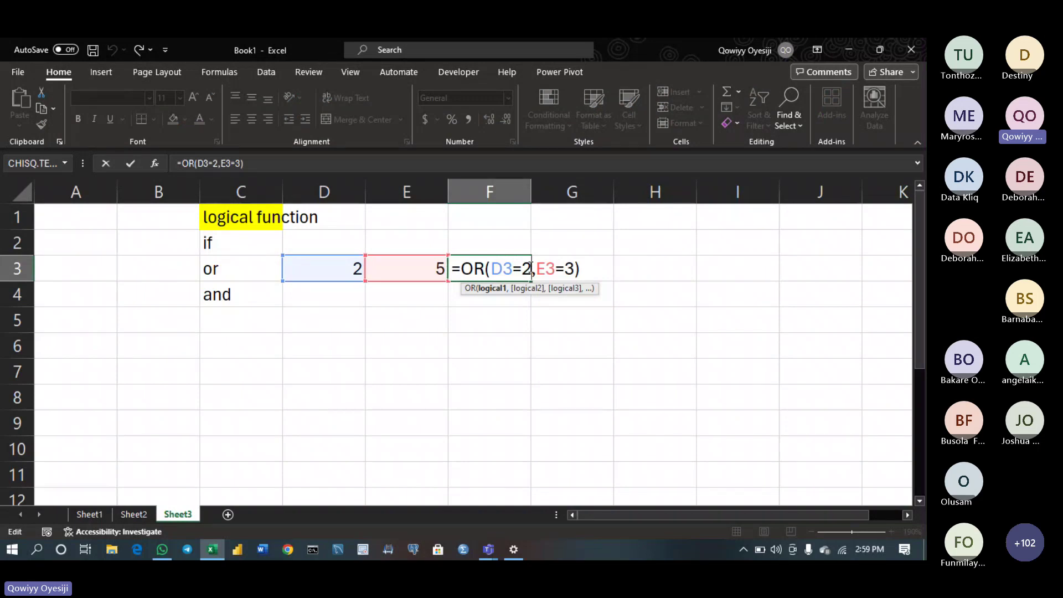
pyautogui.click(530, 269)
pyautogui.press('BackSpace')
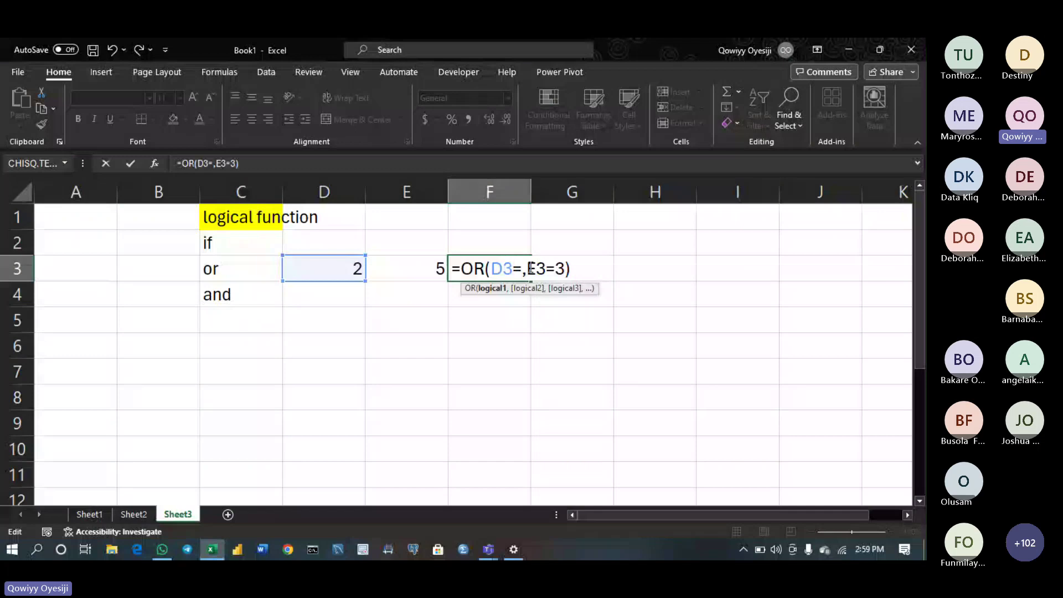
pyautogui.write('5')
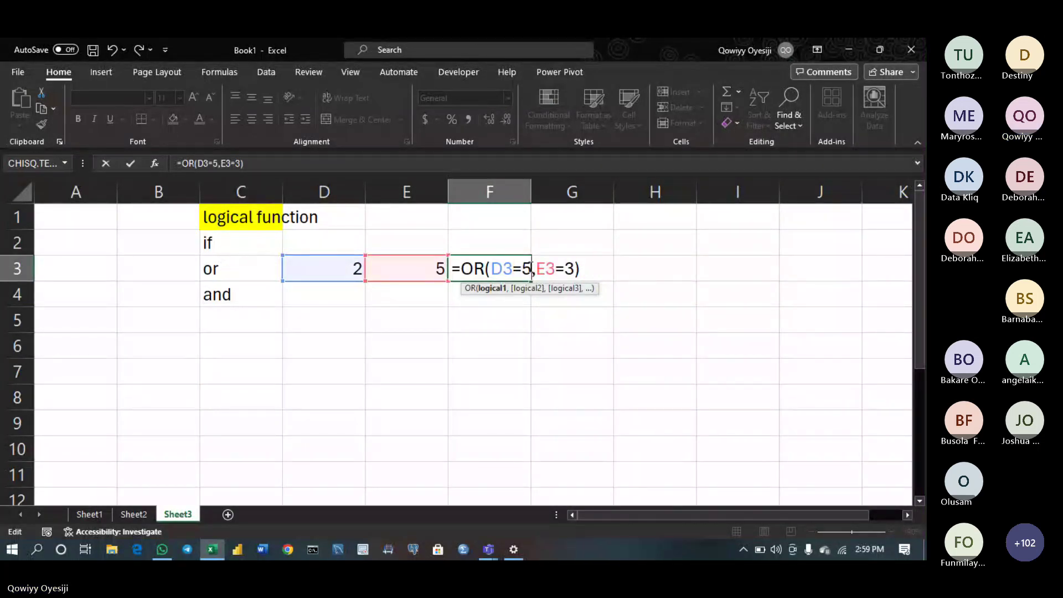
pyautogui.press('Return')
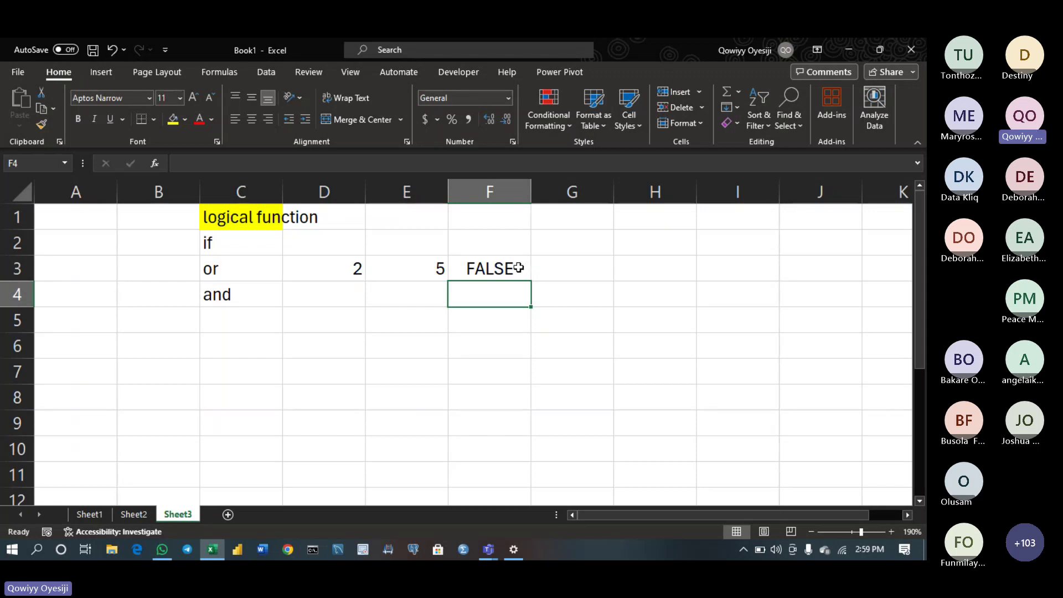
# Change the second condition of the OR formula in F3 to E3=5
pyautogui.doubleClick(529, 267)
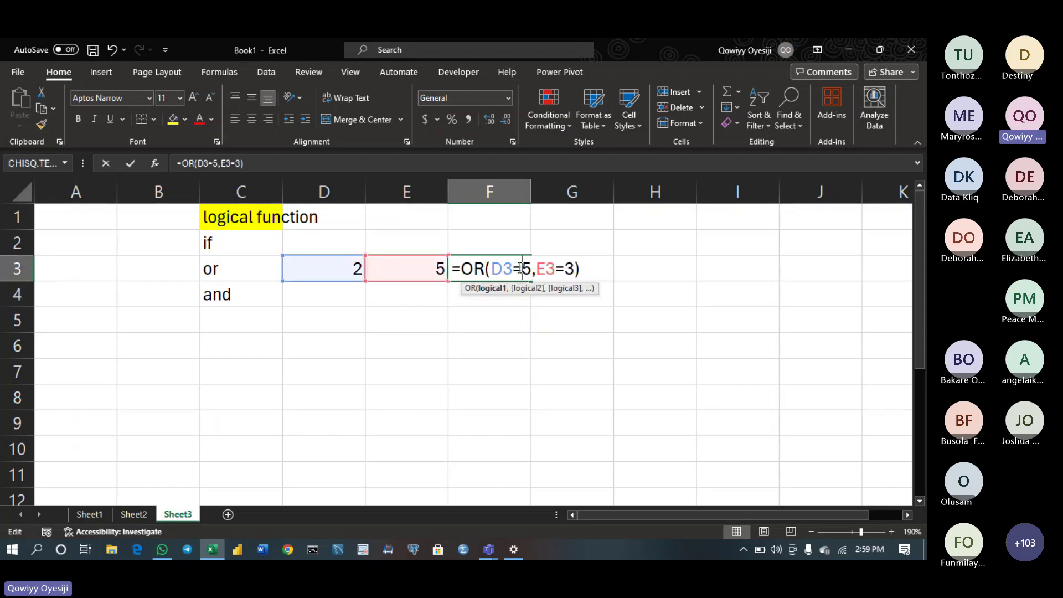
pyautogui.click(571, 267)
pyautogui.press('BackSpace')
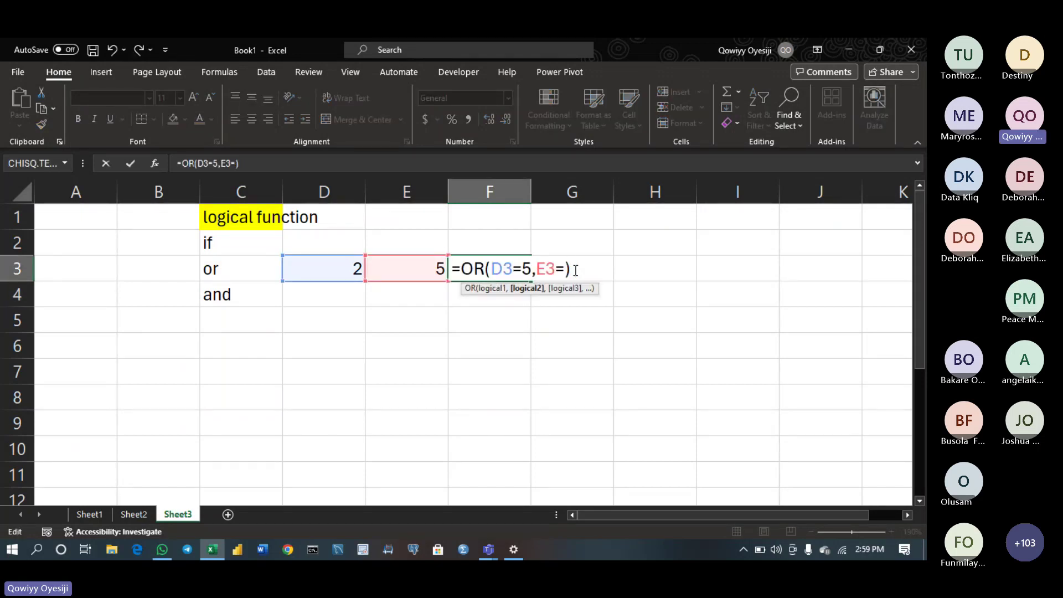
pyautogui.write('5')
pyautogui.press('Return')
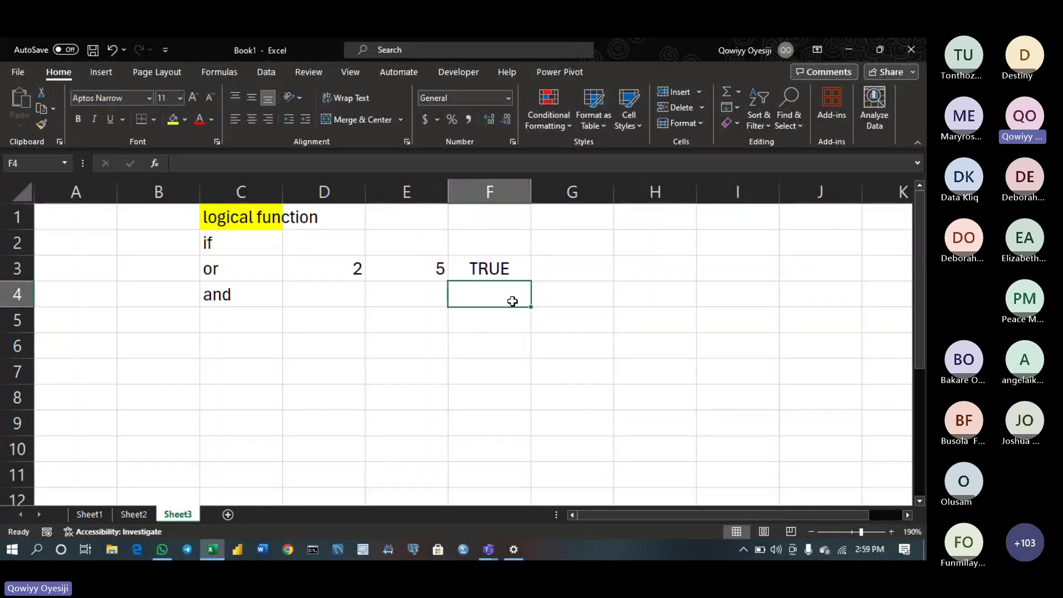
# Enter the formula =AND(D3=2,E3=3) in cell F4
pyautogui.write('=')
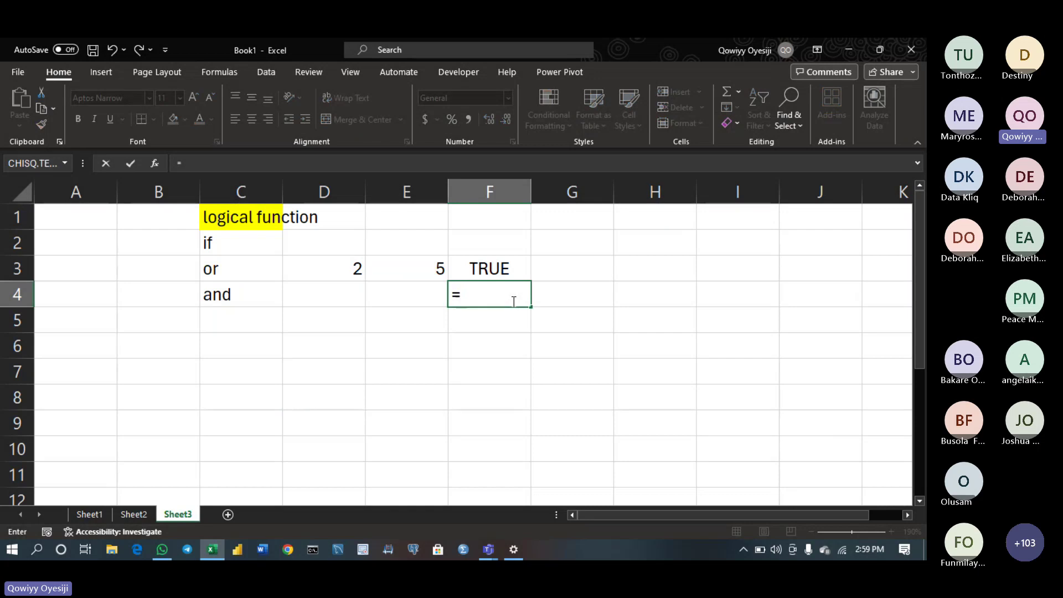
pyautogui.write('an')
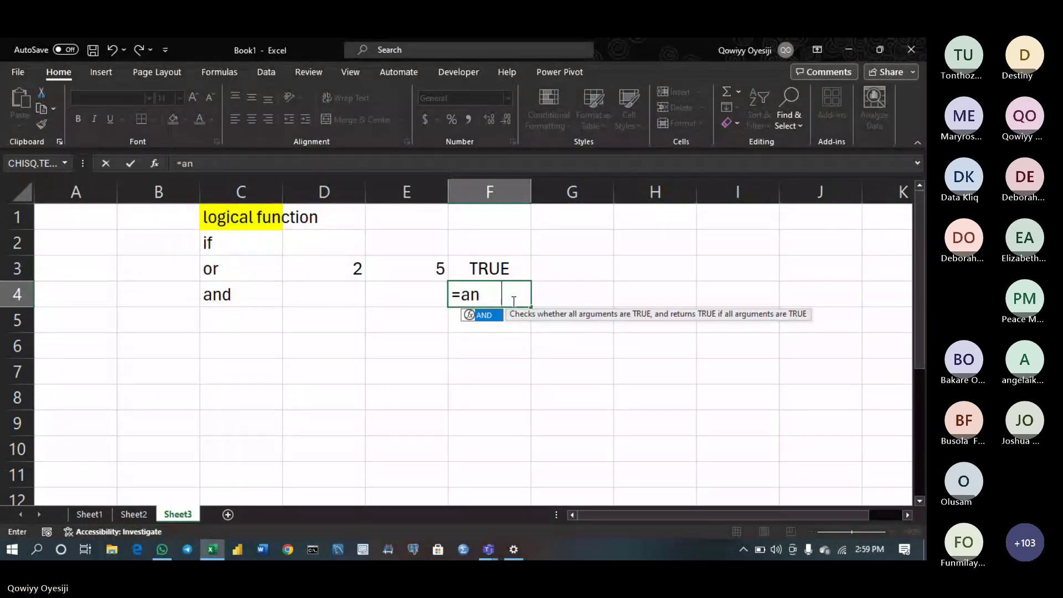
pyautogui.press('Tab')
pyautogui.click(354, 270)
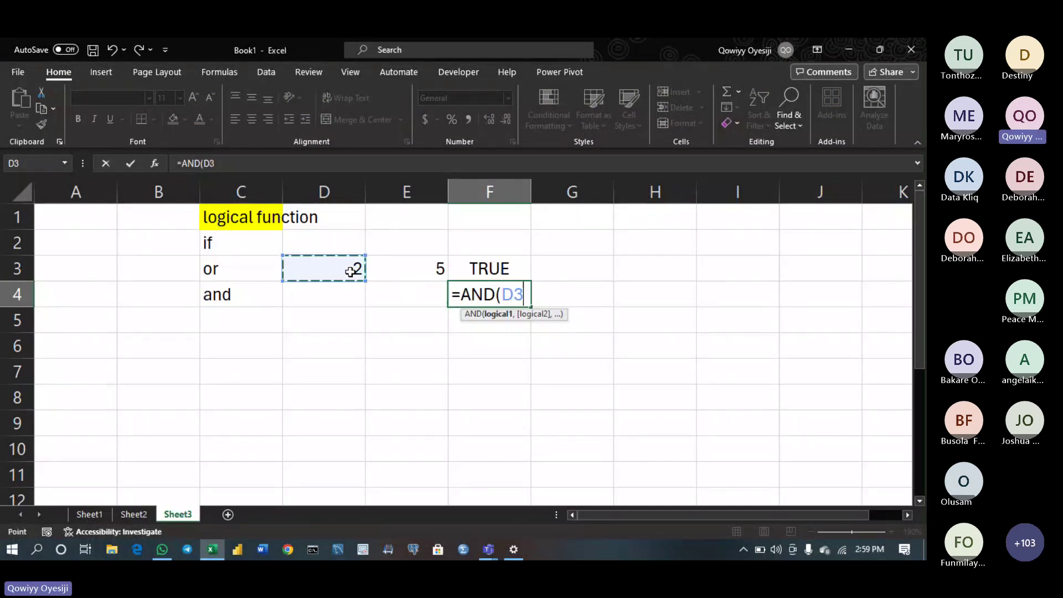
pyautogui.write('=2')
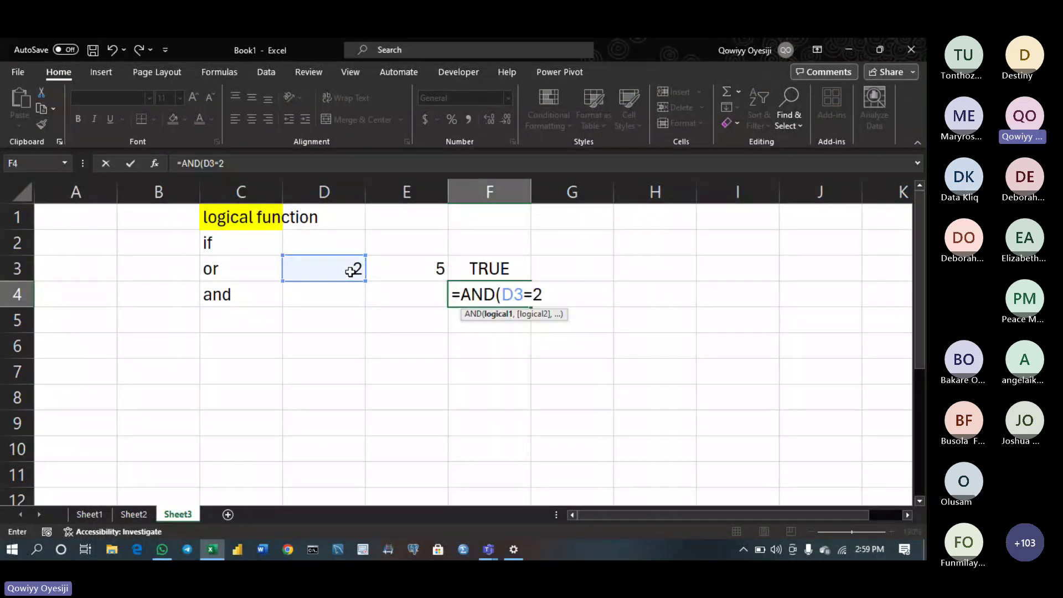
pyautogui.write(',')
pyautogui.click(384, 269)
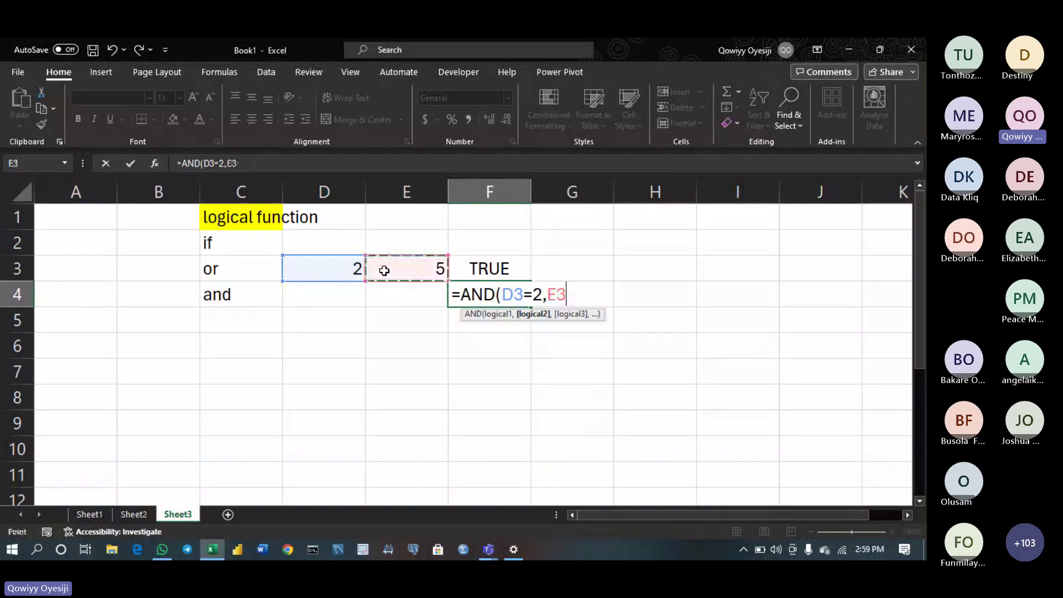
pyautogui.write('=3')
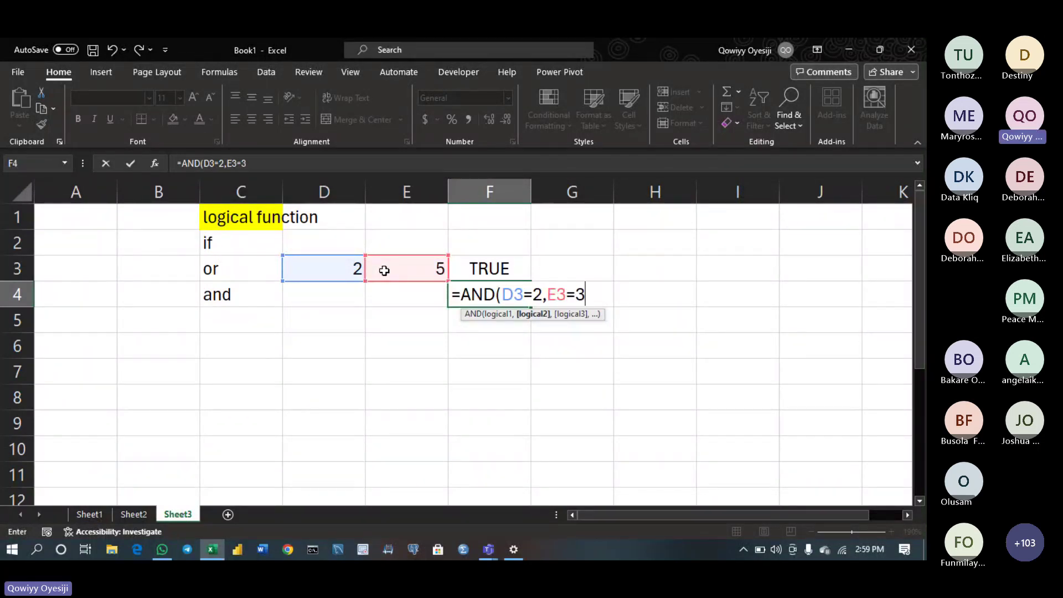
pyautogui.write(')')
pyautogui.press('Return')
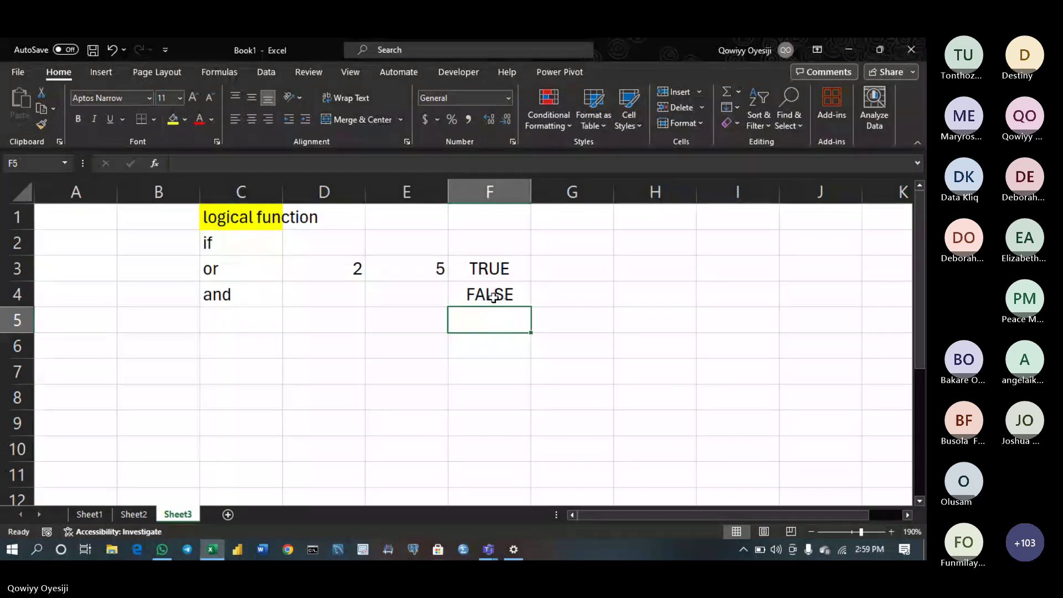
# Change the first condition of the AND formula in F4 to D3=5
pyautogui.doubleClick(497, 296)
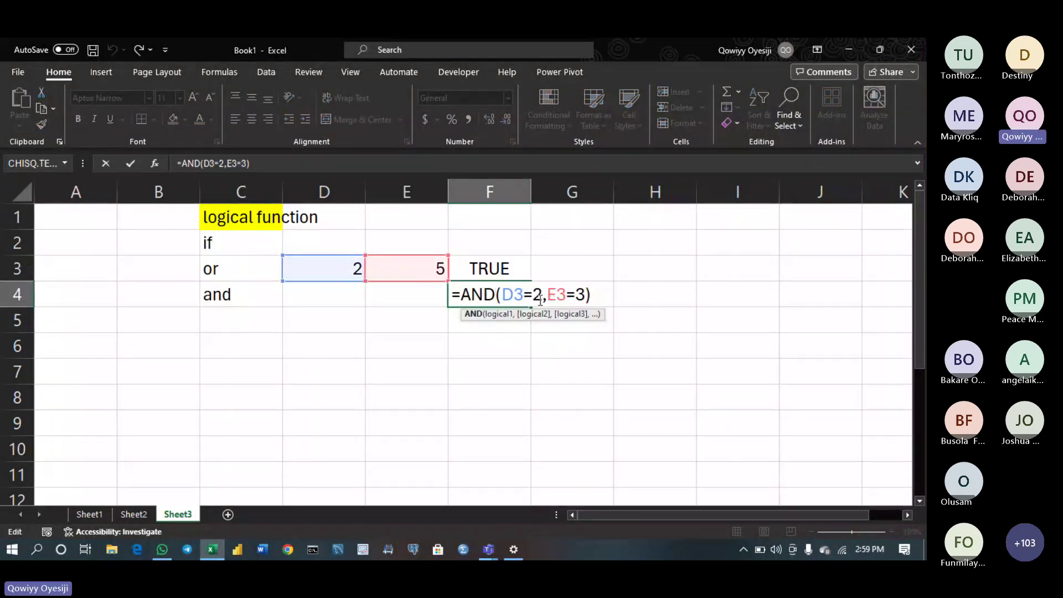
pyautogui.click(540, 299)
pyautogui.press('BackSpace')
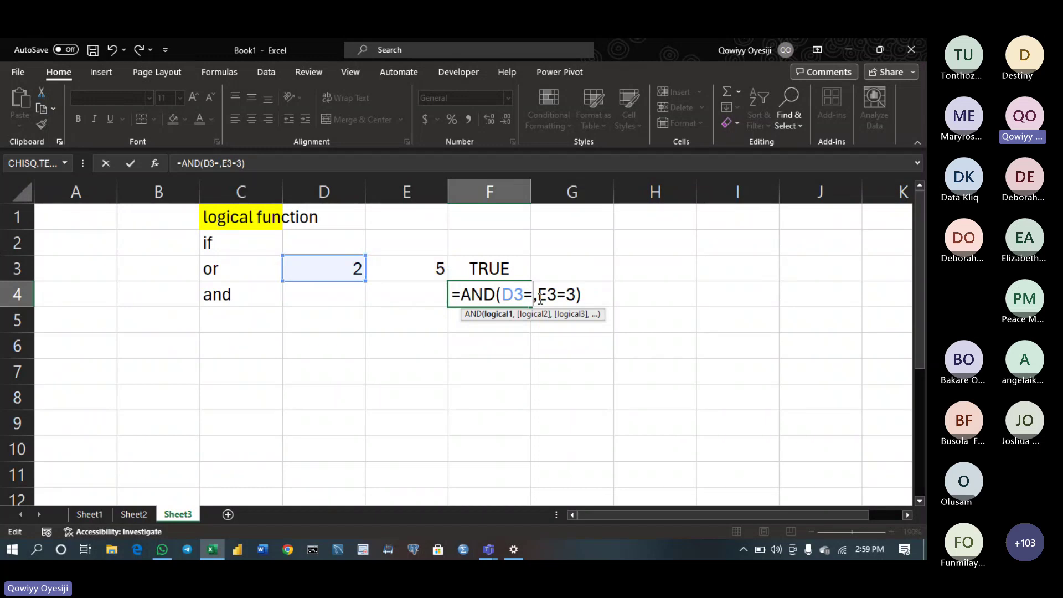
pyautogui.write('5')
pyautogui.press('Return')
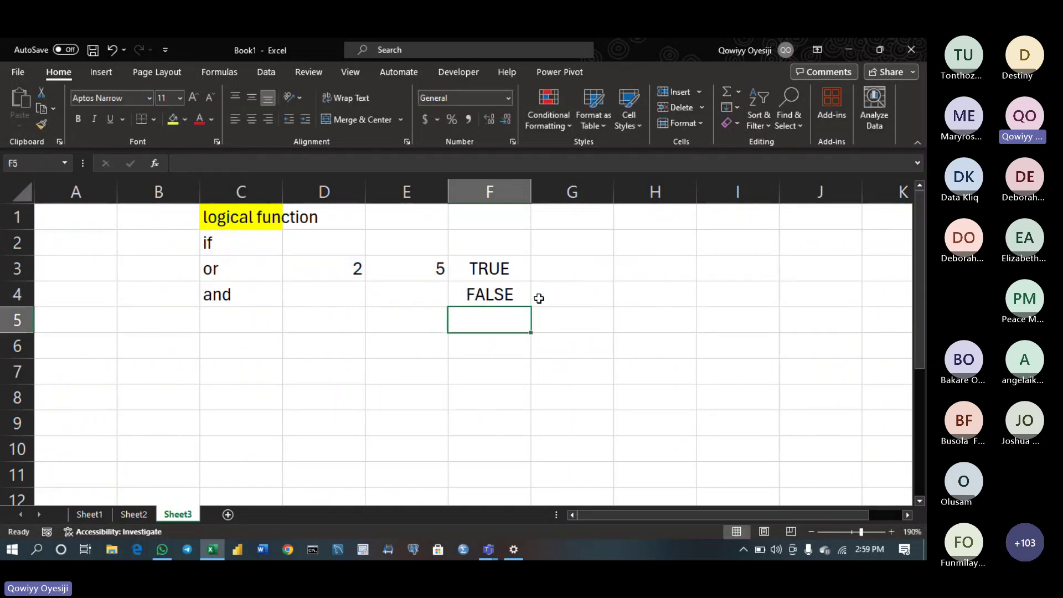
# Edit the AND formula in F4 so its conditions read D3=2 and E3=5
pyautogui.doubleClick(503, 299)
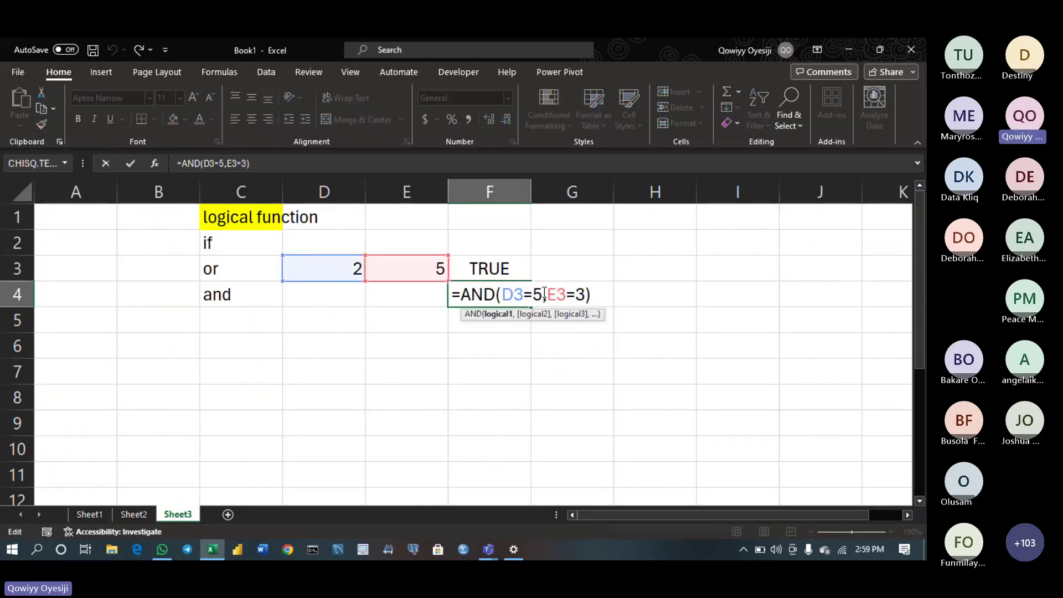
pyautogui.click(543, 295)
pyautogui.press('BackSpace')
pyautogui.write('2')
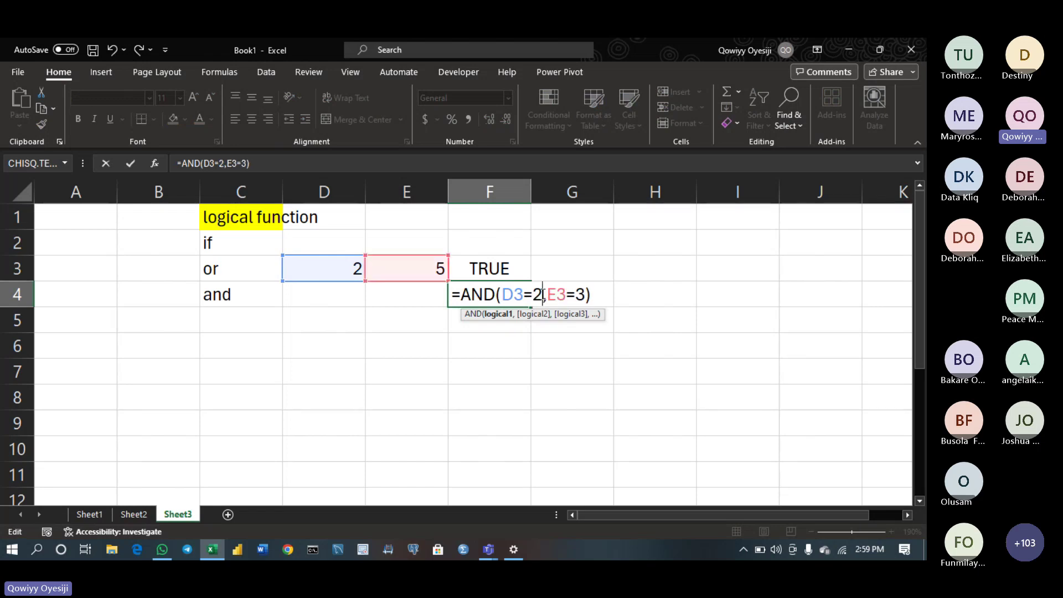
pyautogui.click(582, 295)
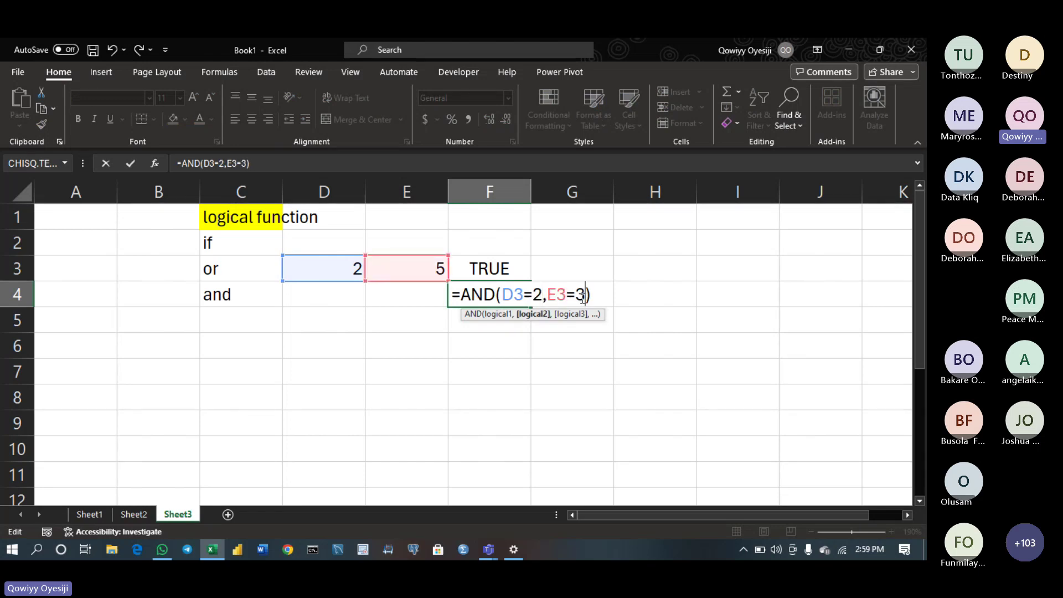
pyautogui.press('BackSpace')
pyautogui.write('5')
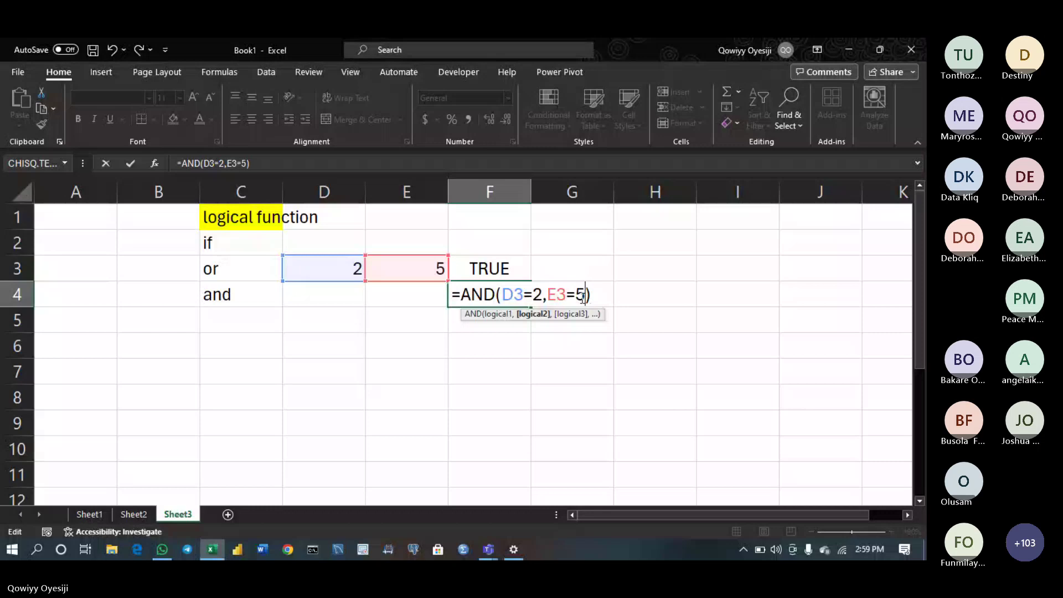
pyautogui.press('Return')
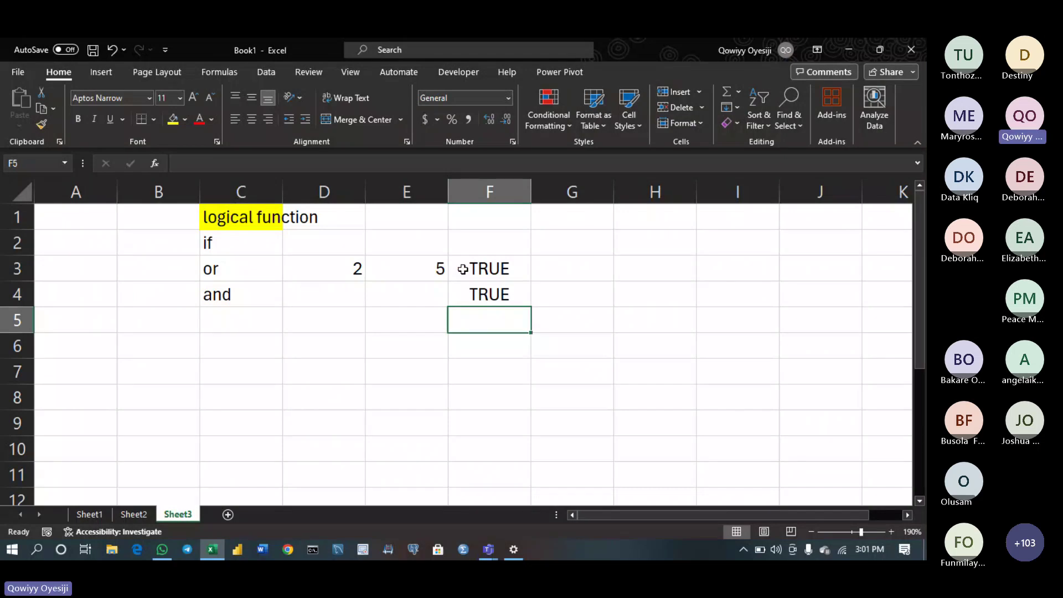
# Clear the formulas from cells F3:F5 and enter 10 in cell E2 of the "if" row
pyautogui.moveTo(463, 269); pyautogui.dragTo(485, 310)
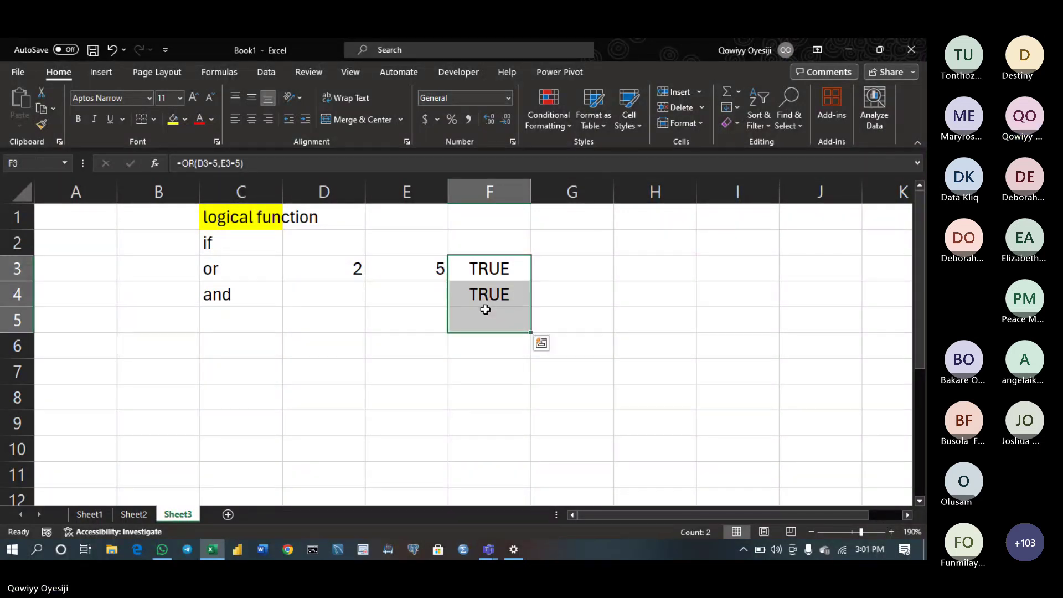
pyautogui.press('Delete')
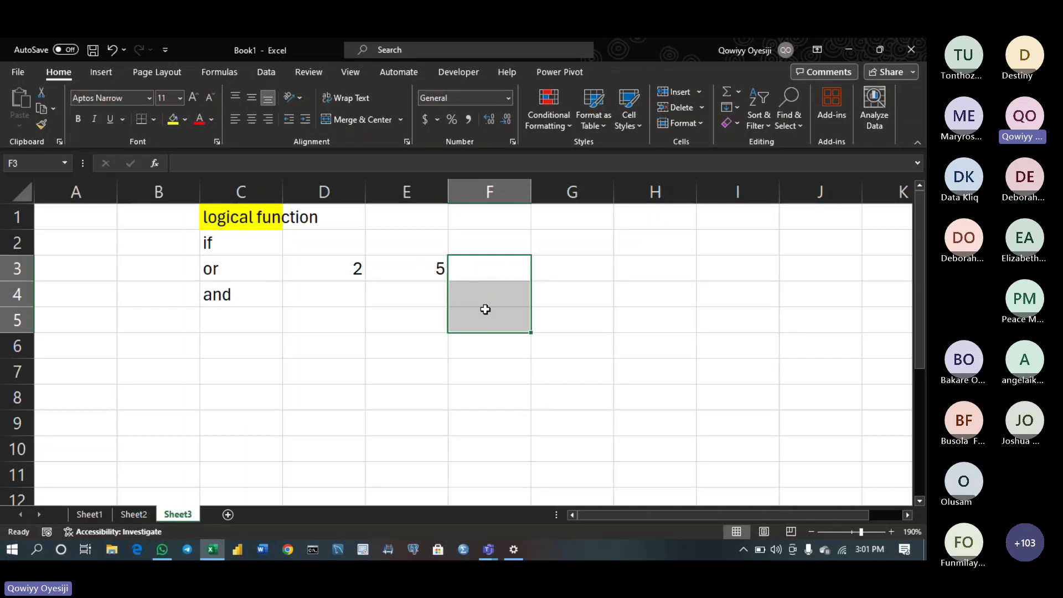
pyautogui.click(439, 245)
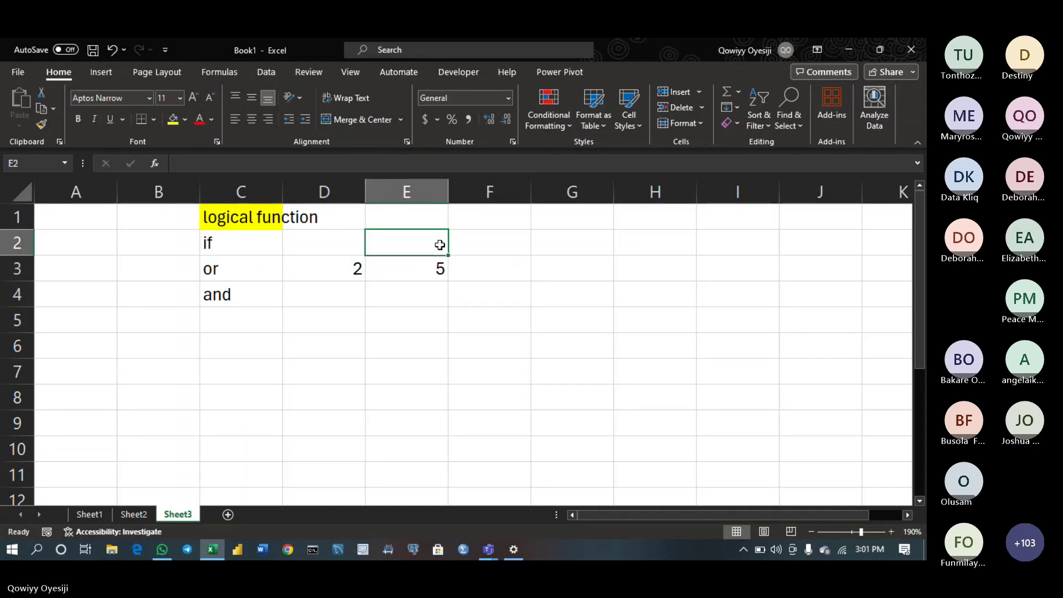
pyautogui.write('10')
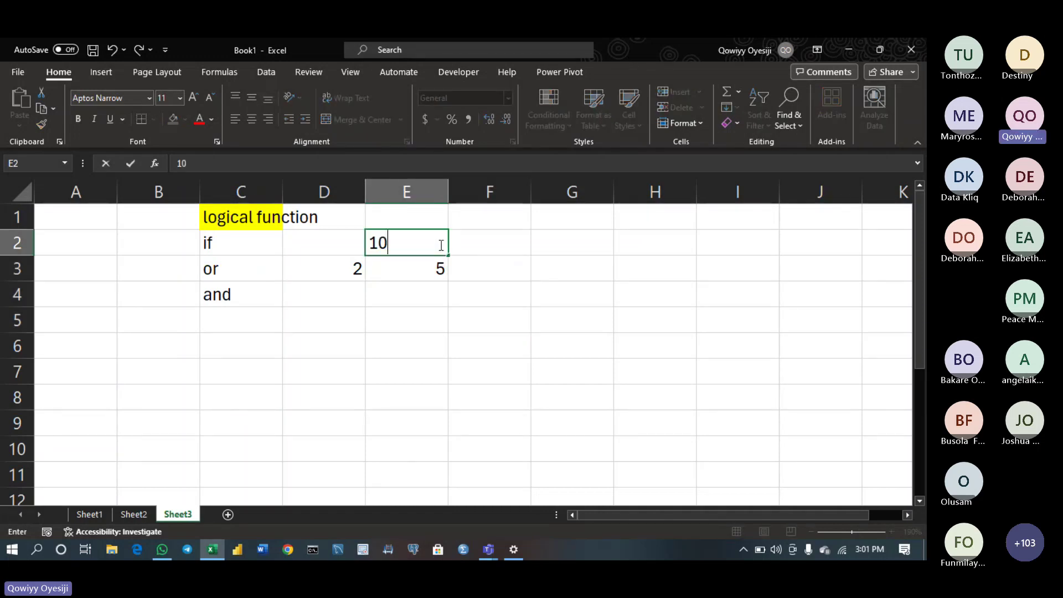
pyautogui.press('Return')
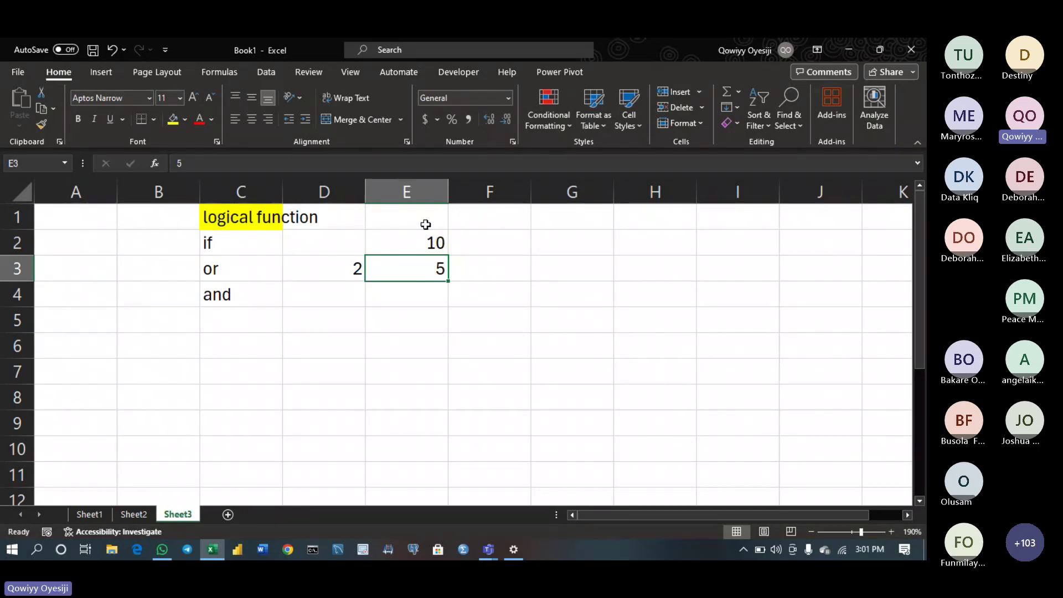
# Clear the values from cells E3 and D3 in the "or" row
pyautogui.click(426, 222)
pyautogui.click(469, 247)
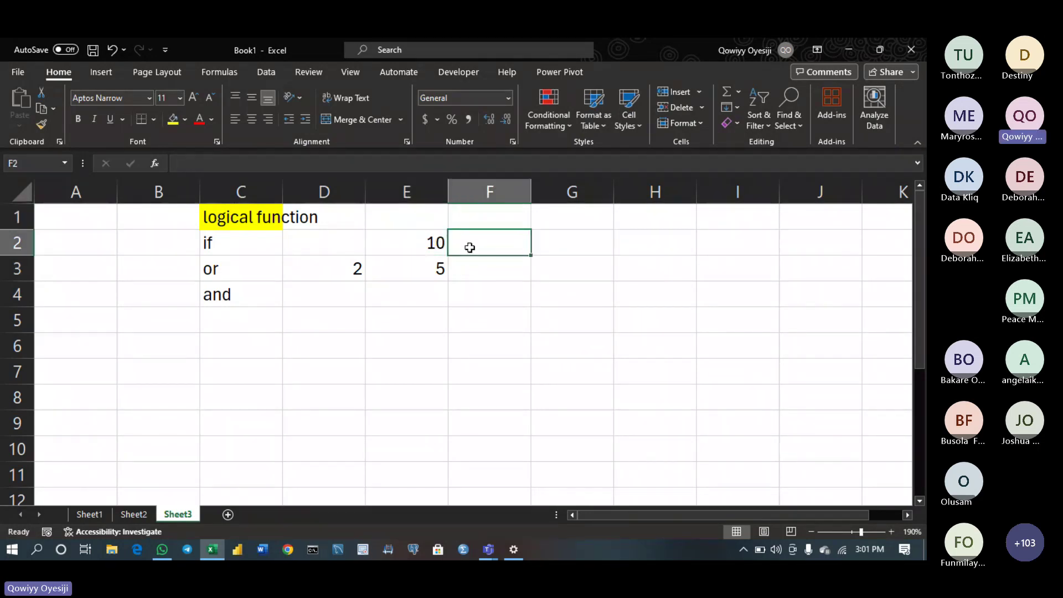
pyautogui.click(409, 245)
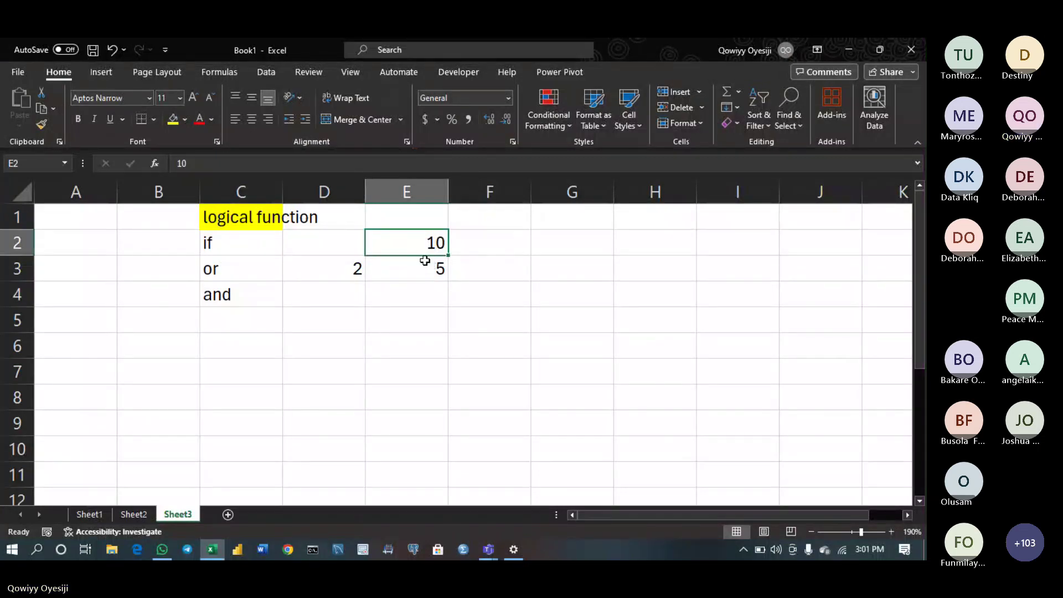
pyautogui.click(425, 261)
pyautogui.press('Delete')
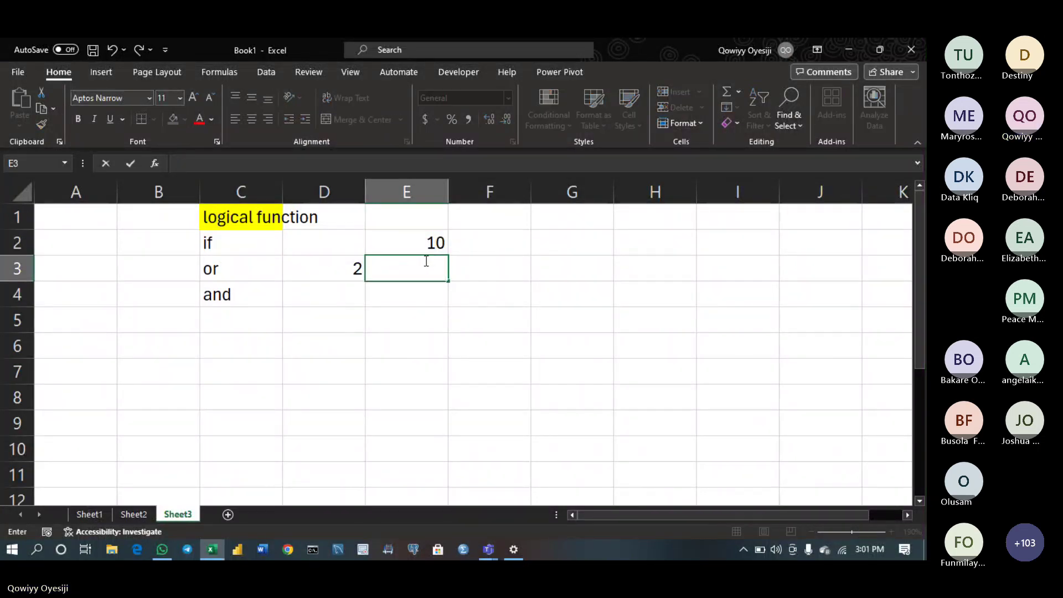
pyautogui.press('Left')
pyautogui.press('Delete')
pyautogui.press('Up')
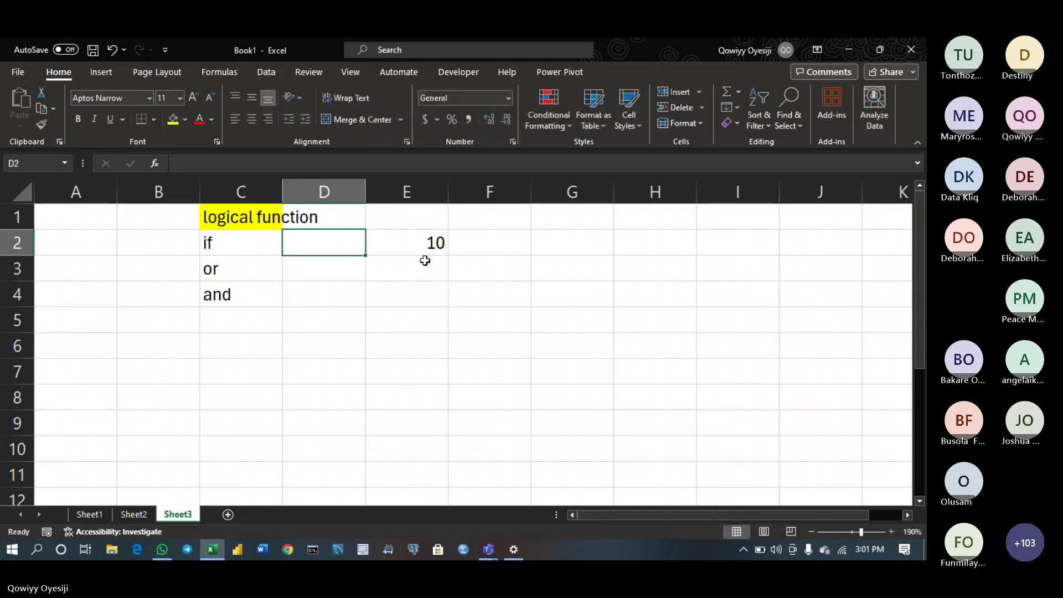
# Enter 3, 5, 7, 8, 2 and 4 down cells E3:E8 below the value in E2
pyautogui.press('Right')
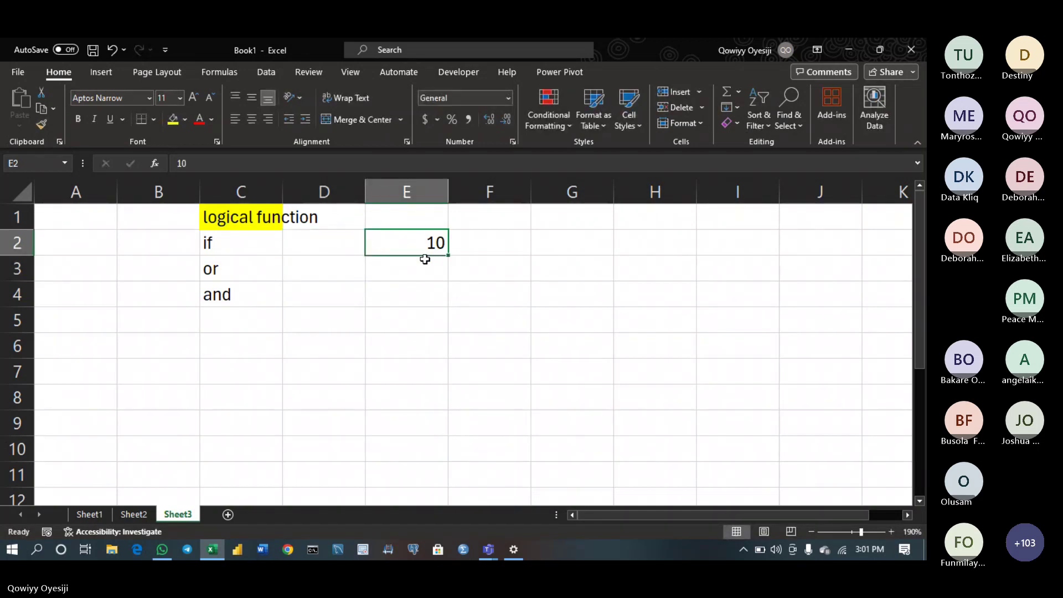
pyautogui.click(434, 262)
pyautogui.write('3')
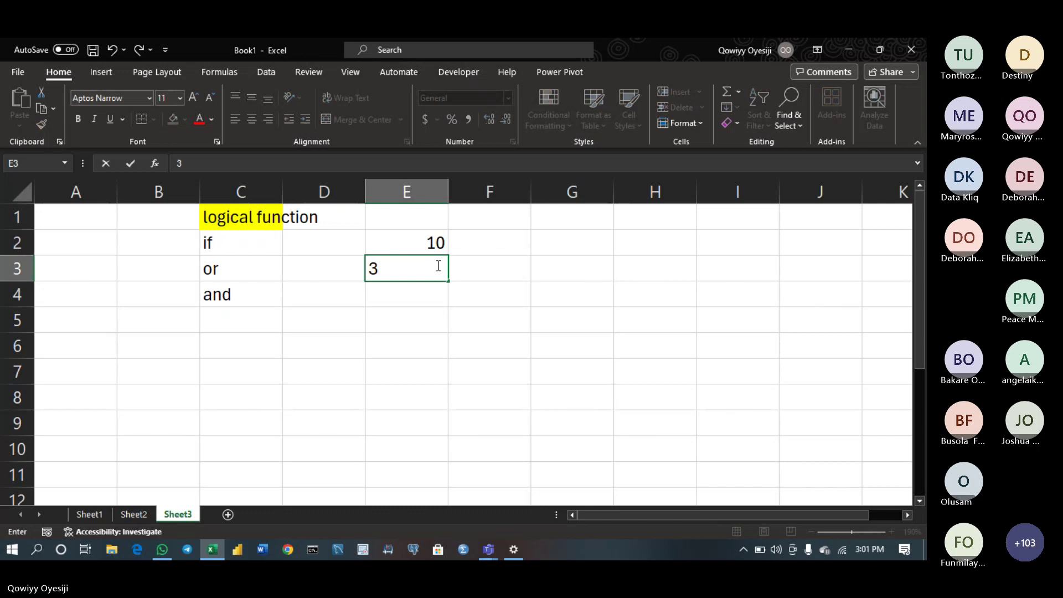
pyautogui.press('Return')
pyautogui.write('5')
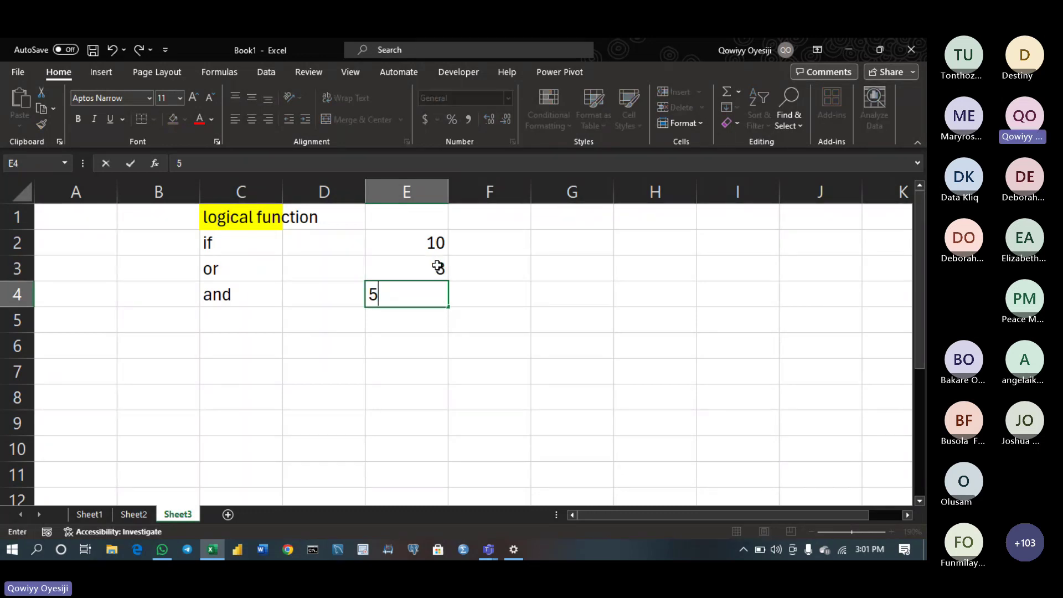
pyautogui.press('Return')
pyautogui.write('7')
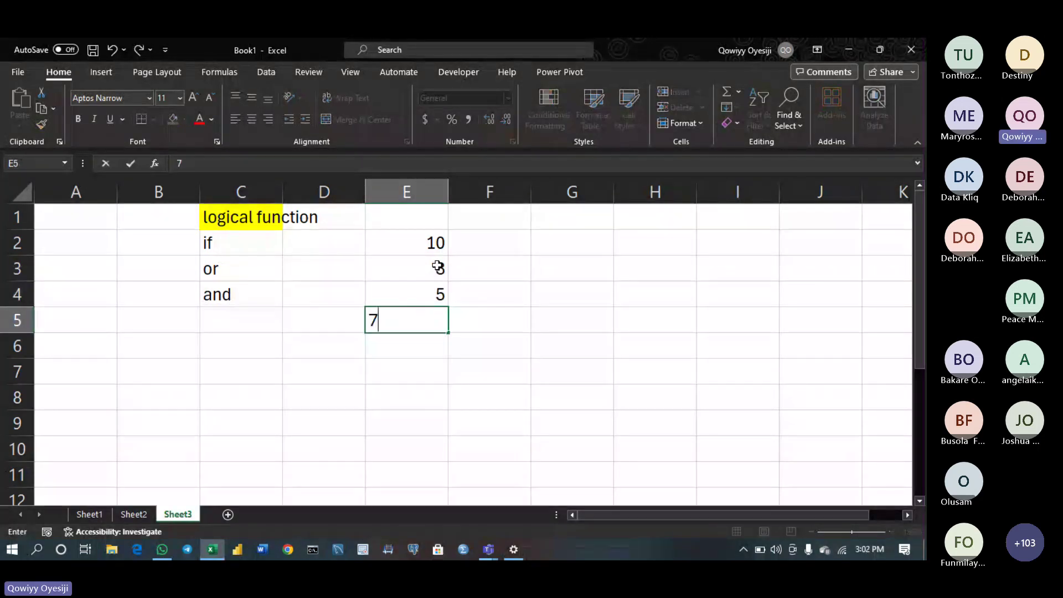
pyautogui.press('Return')
pyautogui.write('8')
pyautogui.press('Return')
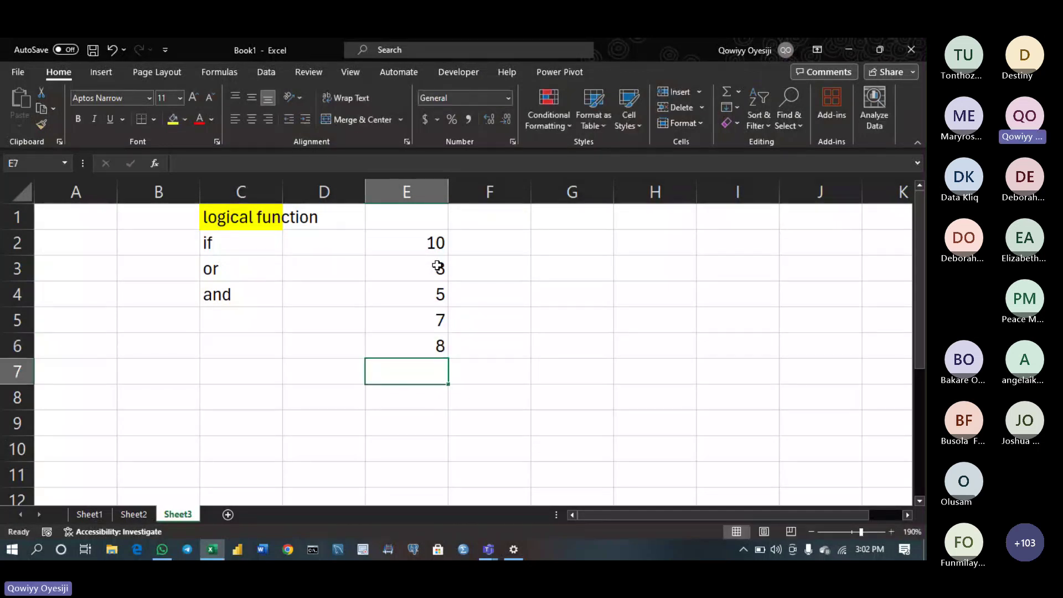
pyautogui.write('2')
pyautogui.press('Return')
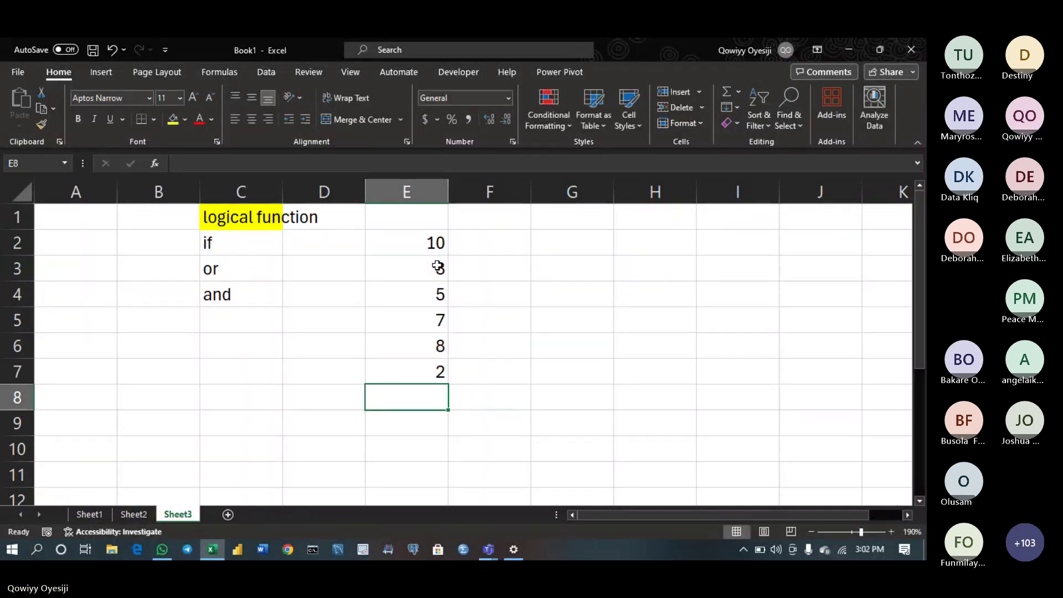
pyautogui.write('4')
pyautogui.press('Return')
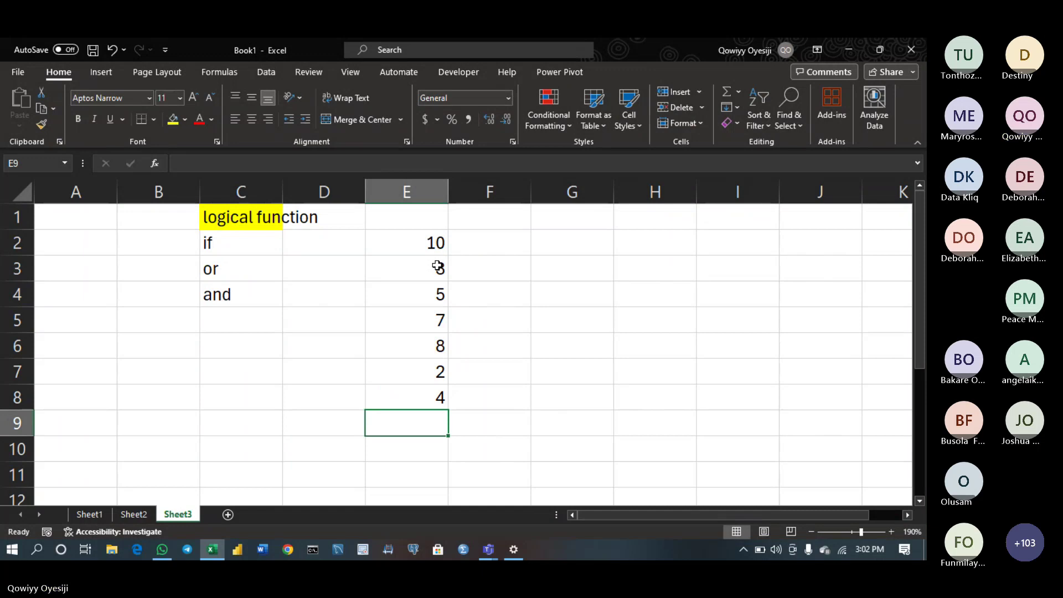
# Enter the formula =IF(E2>5,"TRUE","FALSE") in cell F2
pyautogui.click(436, 242)
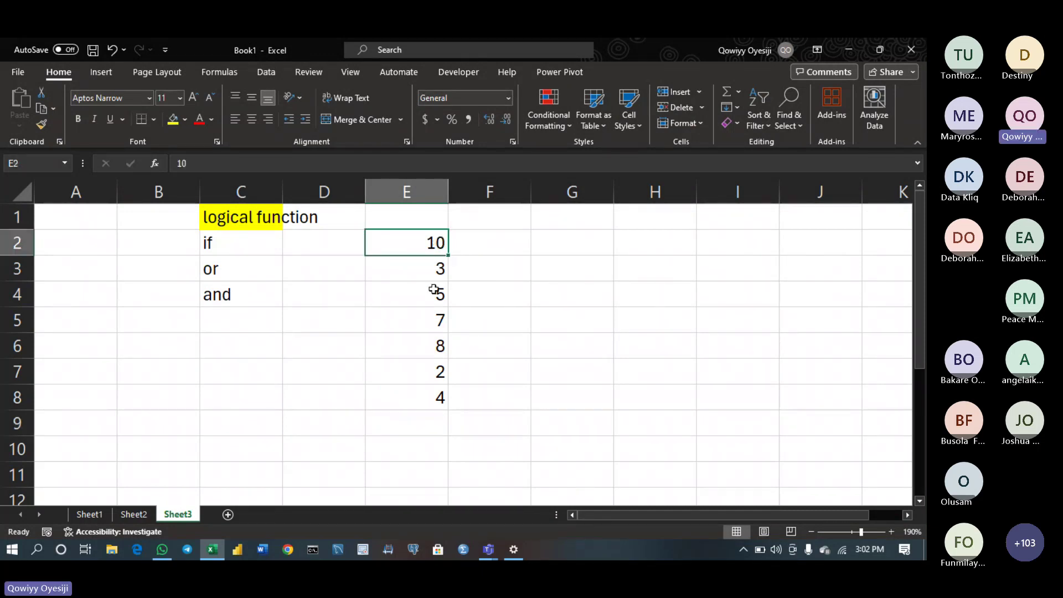
pyautogui.moveTo(434, 288); pyautogui.dragTo(426, 390)
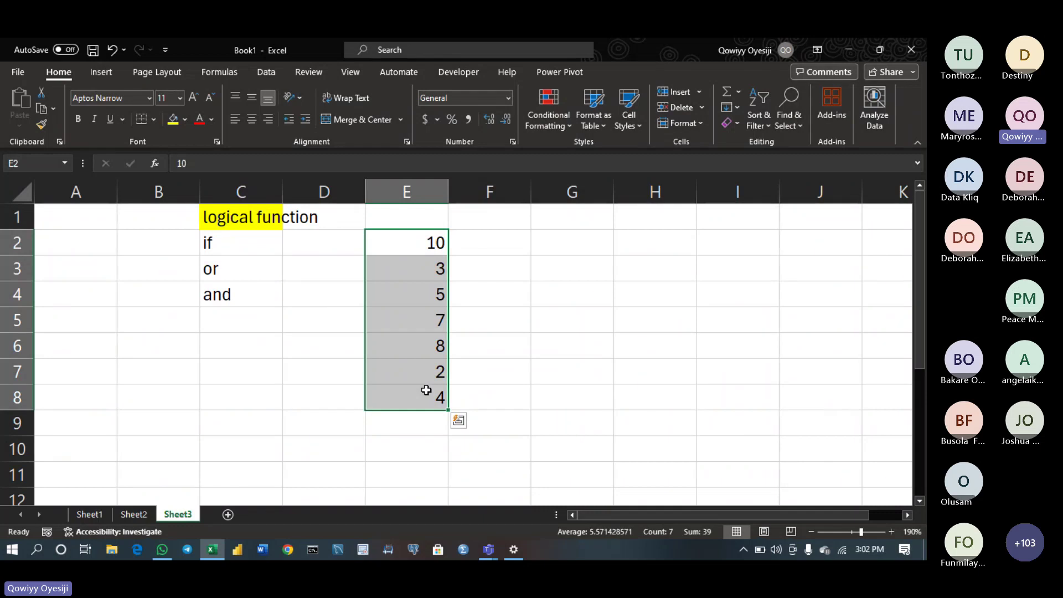
pyautogui.click(505, 237)
pyautogui.write('=if')
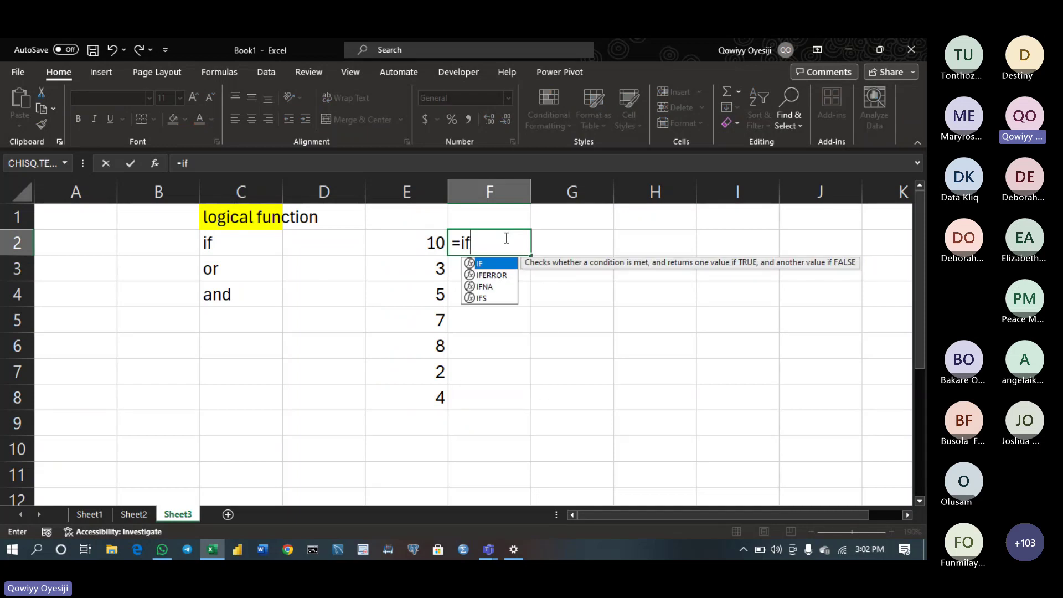
pyautogui.press('Tab')
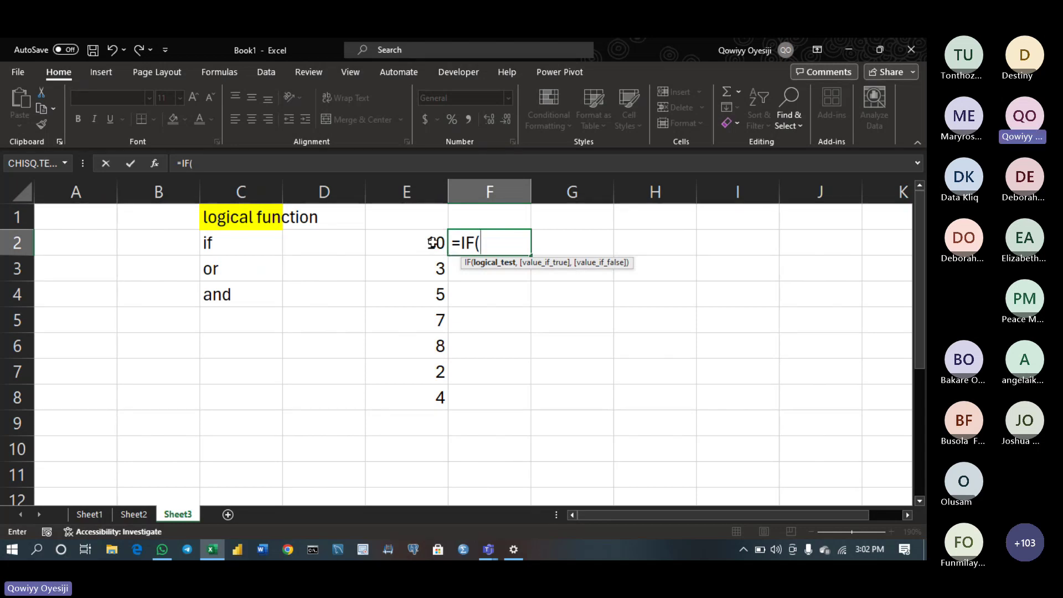
pyautogui.click(432, 242)
pyautogui.write(',')
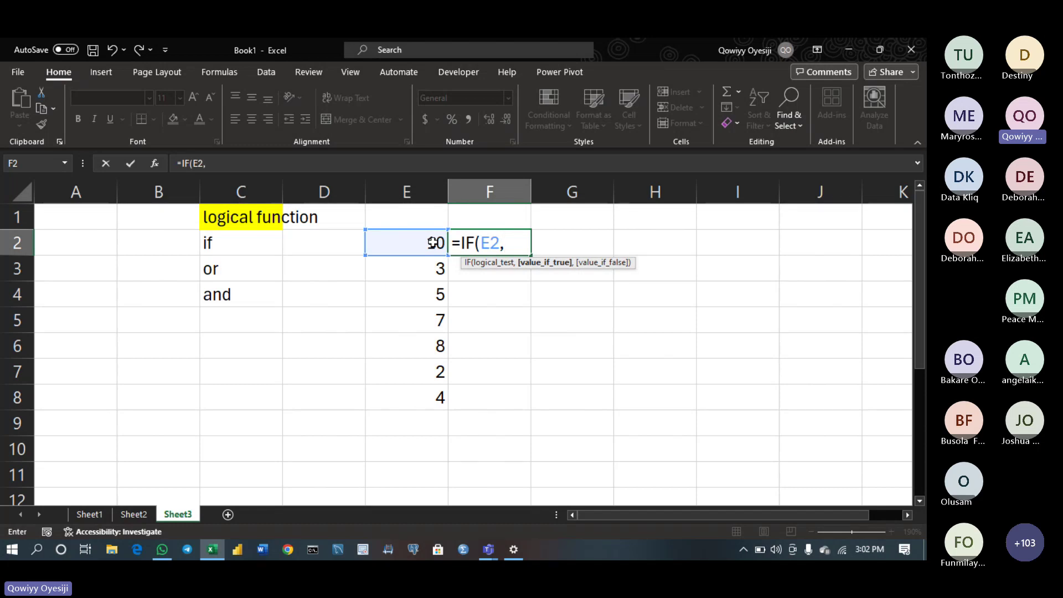
pyautogui.press('BackSpace')
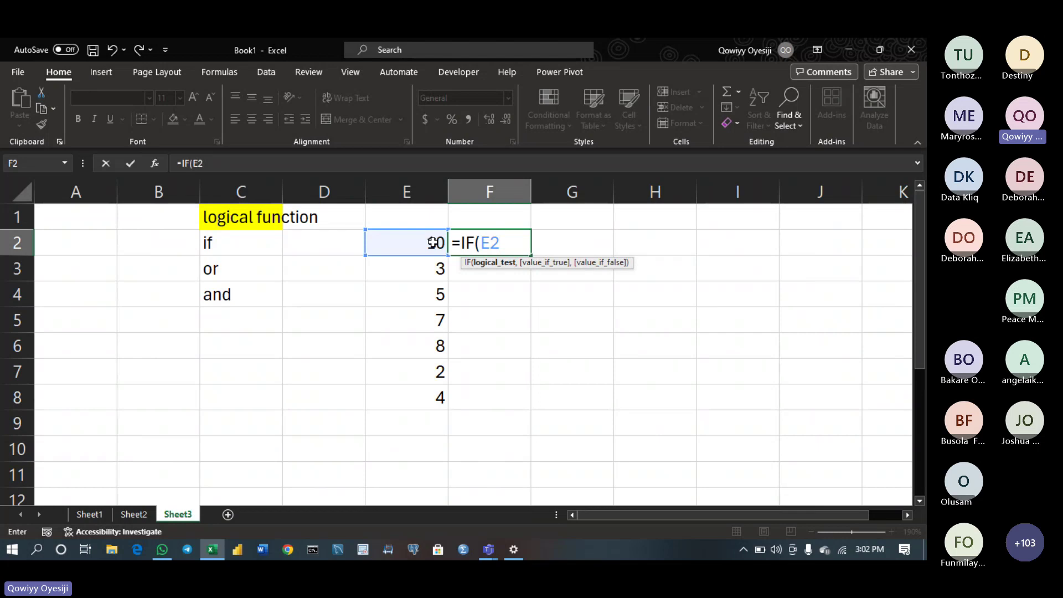
pyautogui.write('>5,')
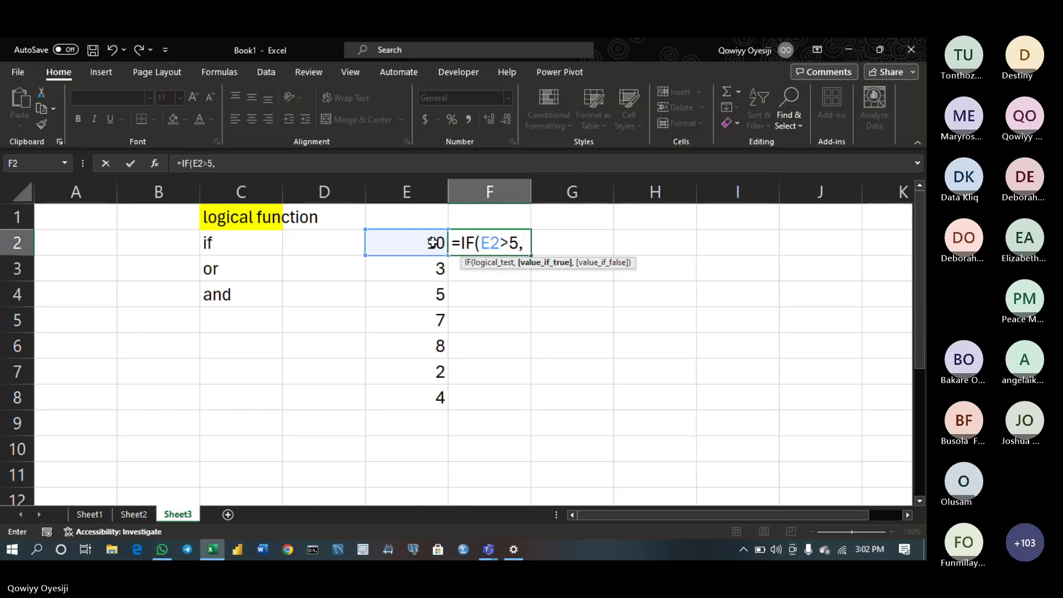
pyautogui.write('"TRUE')
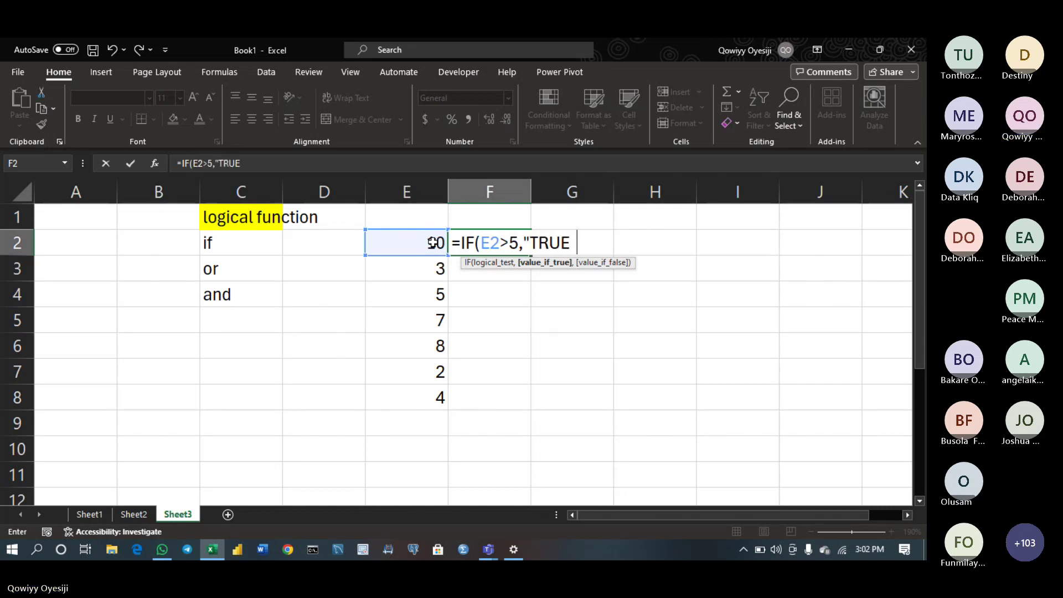
pyautogui.write(' ",')
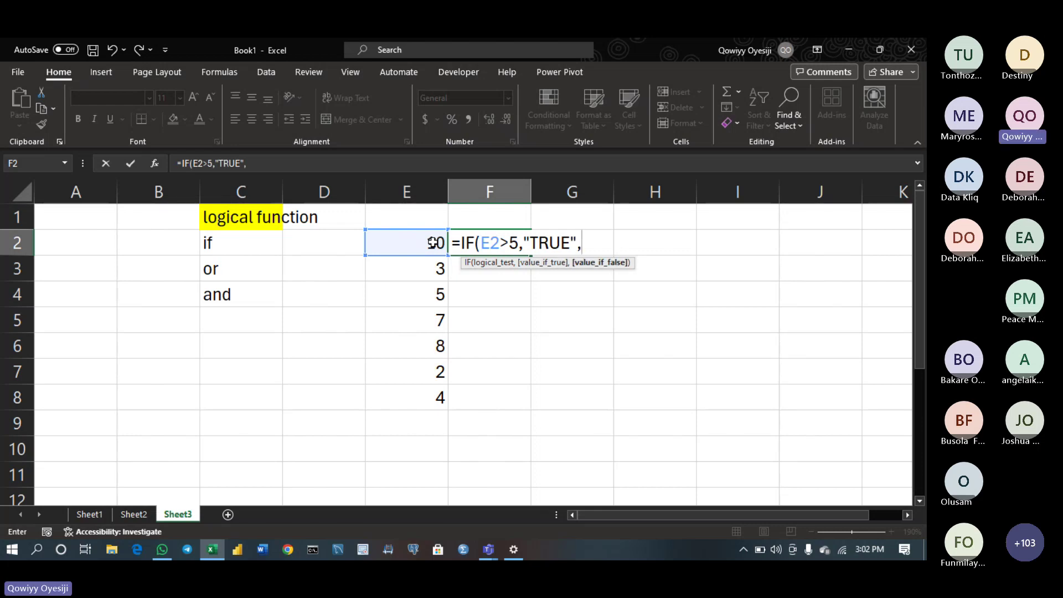
pyautogui.write('"Fa')
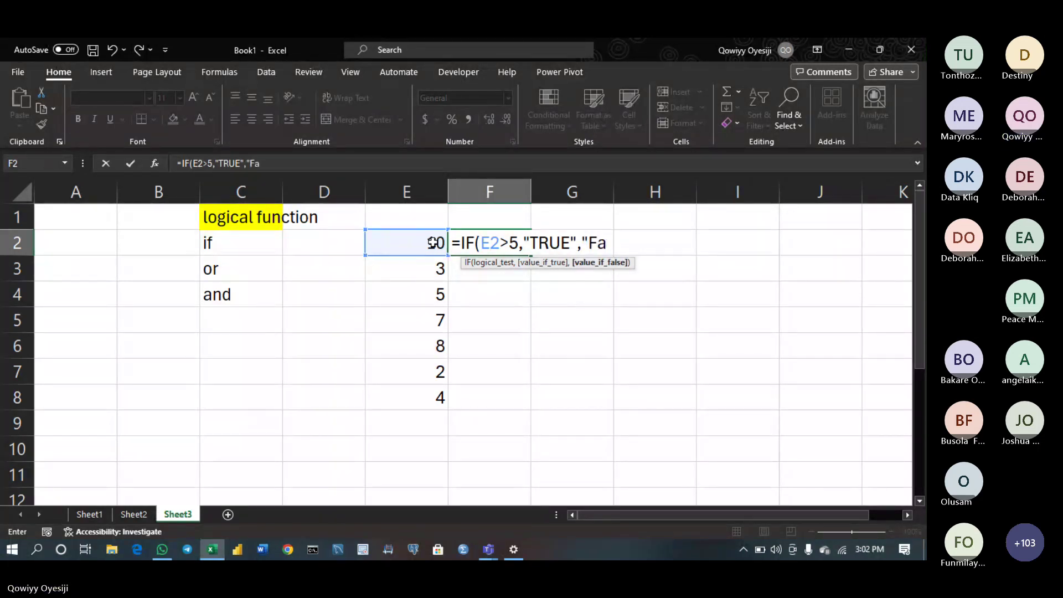
pyautogui.press('BackSpace')
pyautogui.write('ALSE')
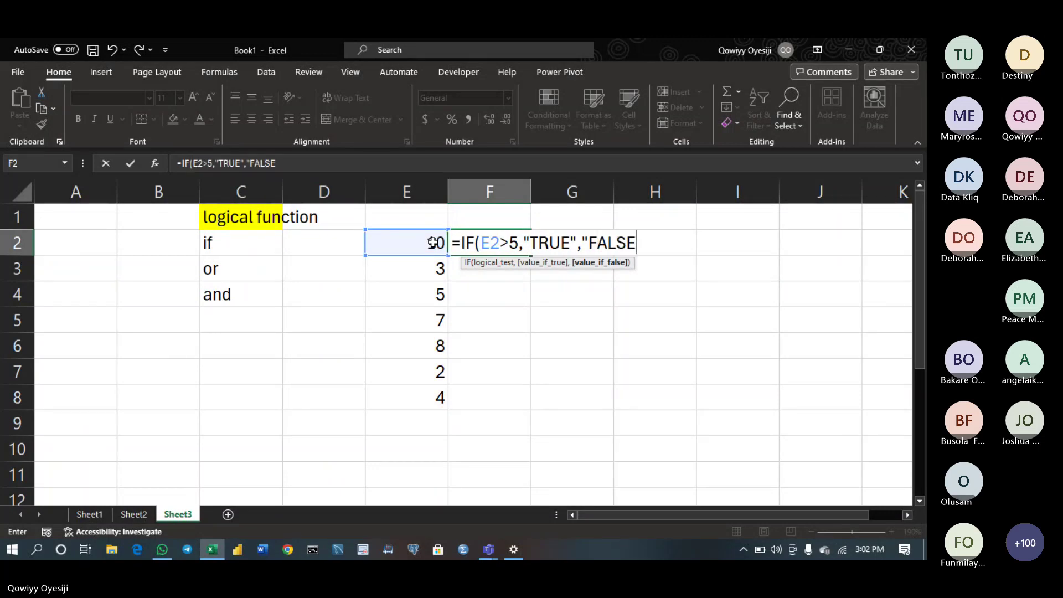
pyautogui.write('")')
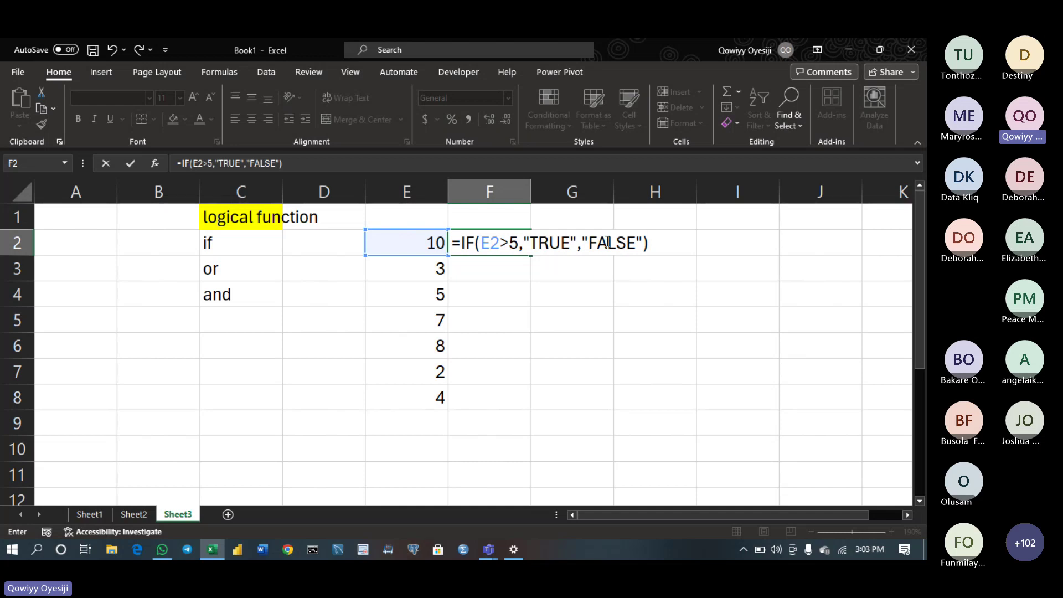
pyautogui.press('Return')
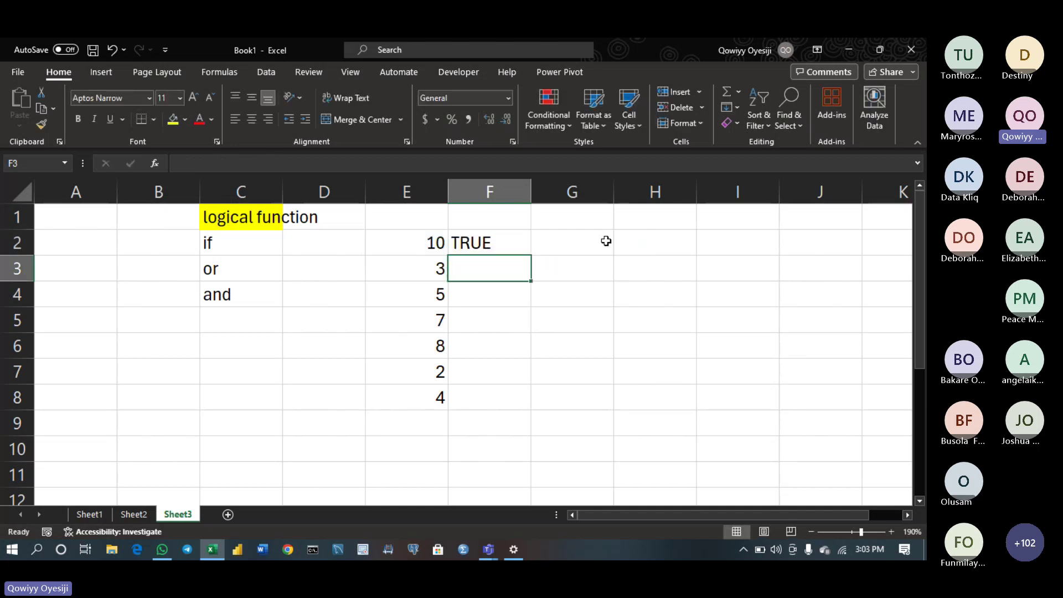
# Fill the IF formula from F2 down through F8 and check the results in rows 3 and 4
pyautogui.click(506, 245)
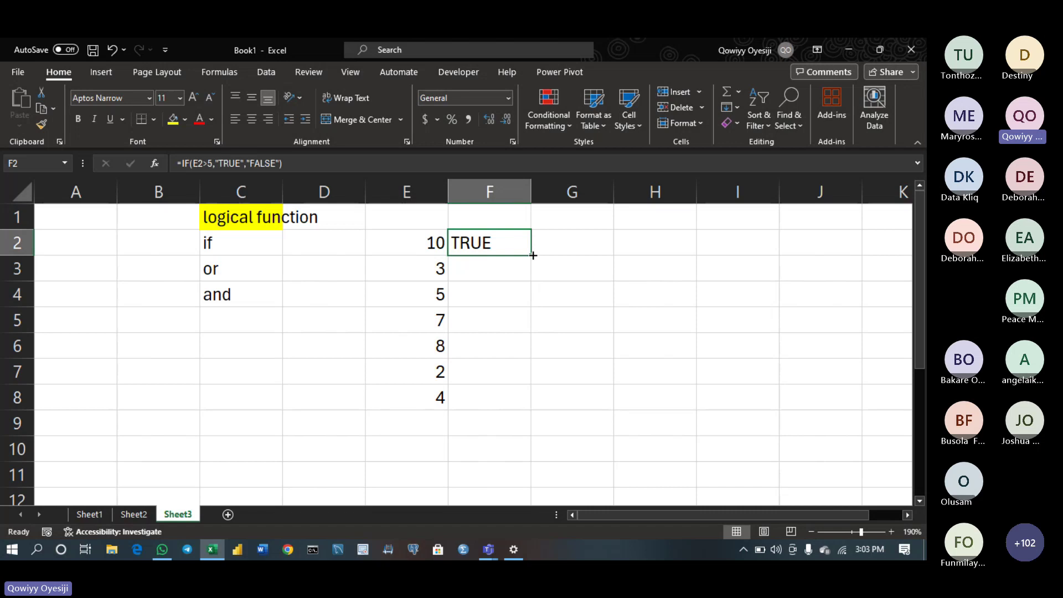
pyautogui.doubleClick(533, 256)
pyautogui.click(504, 271)
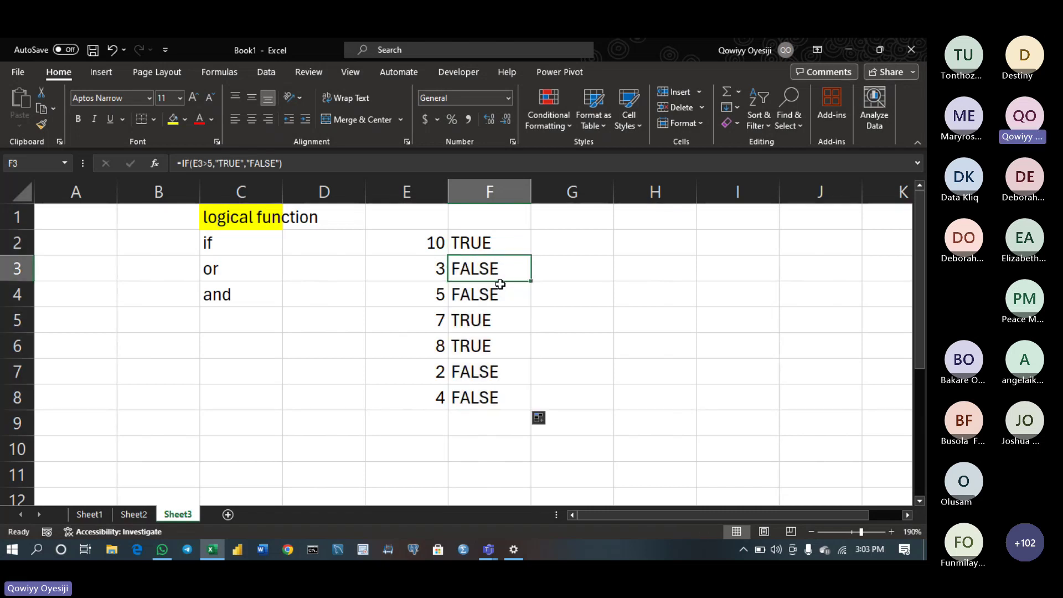
pyautogui.click(500, 286)
pyautogui.click(431, 296)
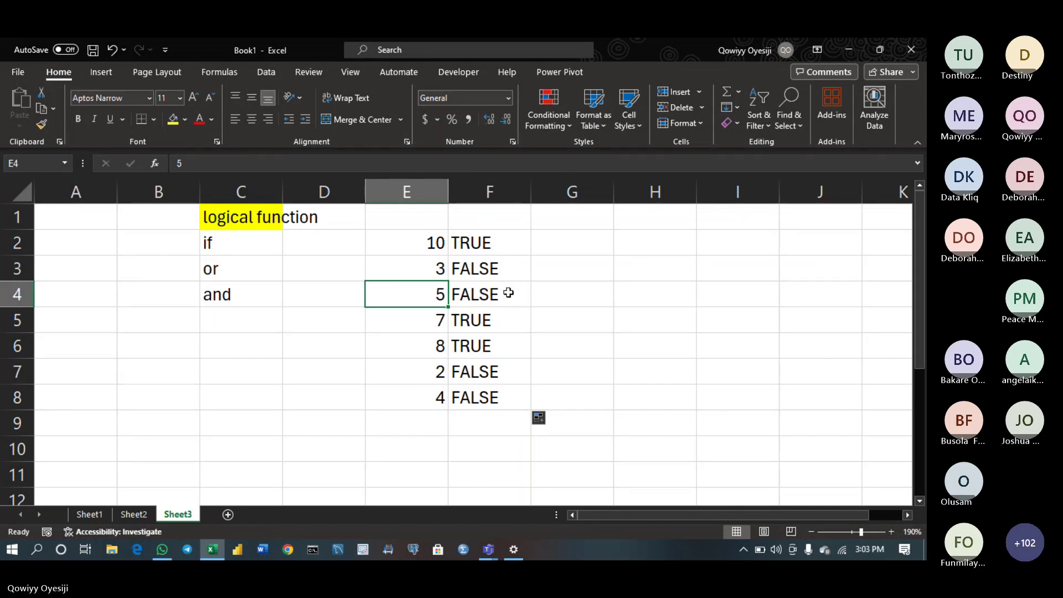
# Change the value-if-true text of the IF formula in F2 to "GREATER"
pyautogui.doubleClick(481, 243)
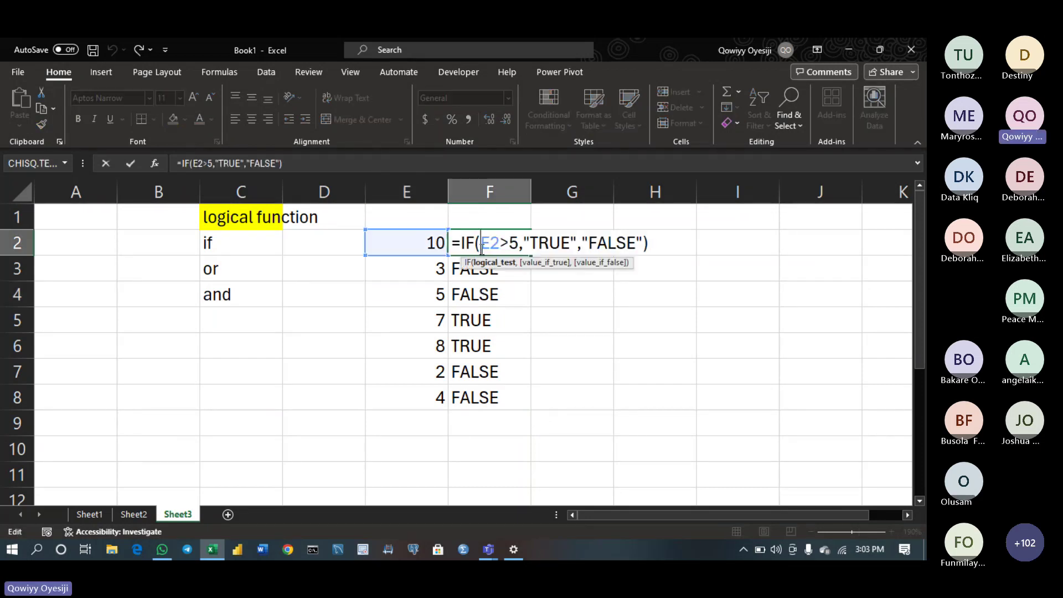
pyautogui.click(564, 244)
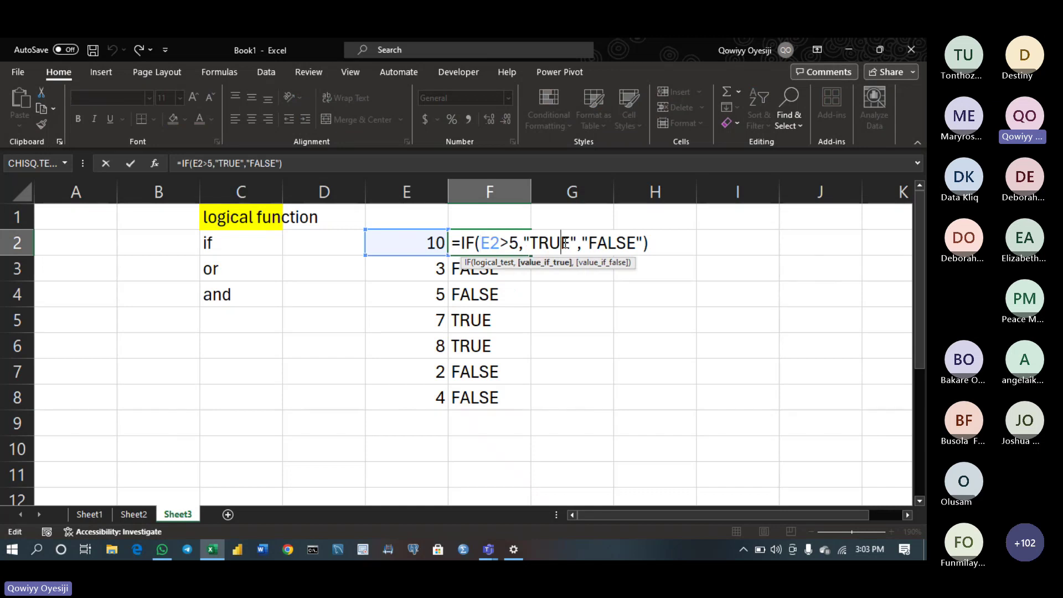
pyautogui.press('BackSpace')
pyautogui.press('BackSpace')
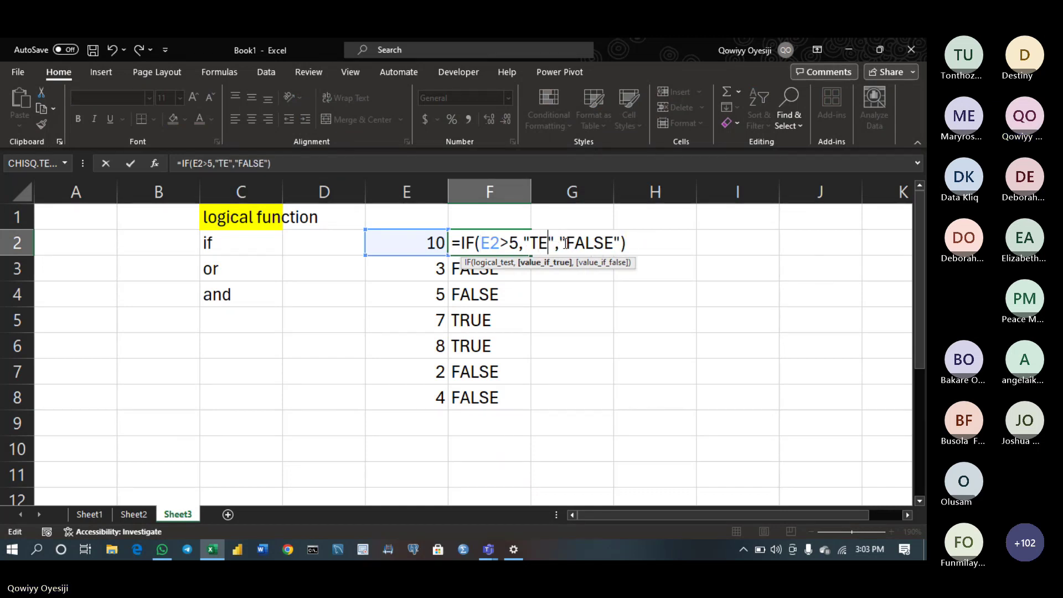
pyautogui.press('BackSpace')
pyautogui.press('BackSpace')
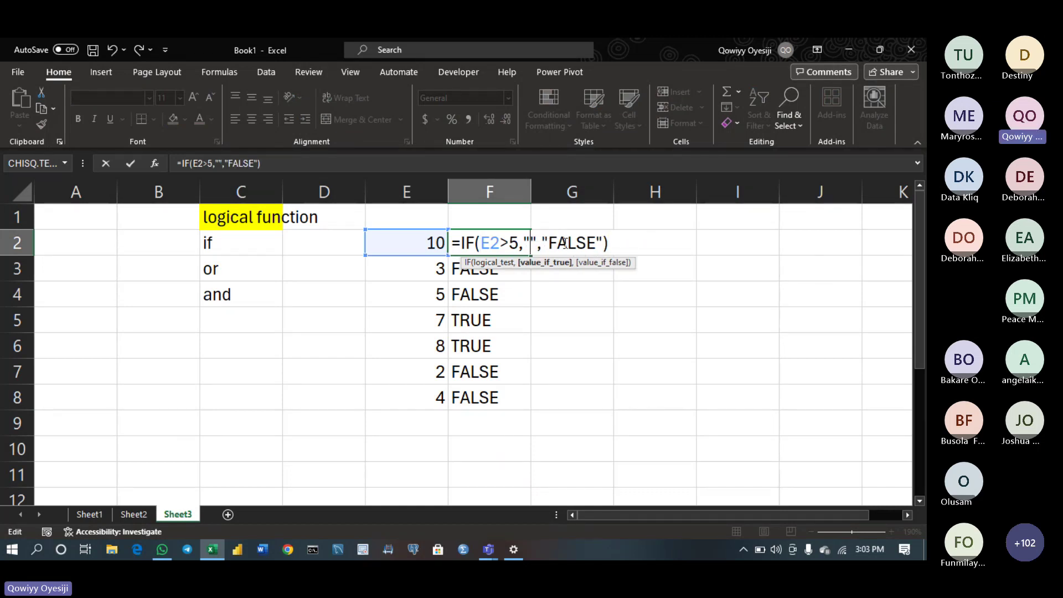
pyautogui.write('GREATER')
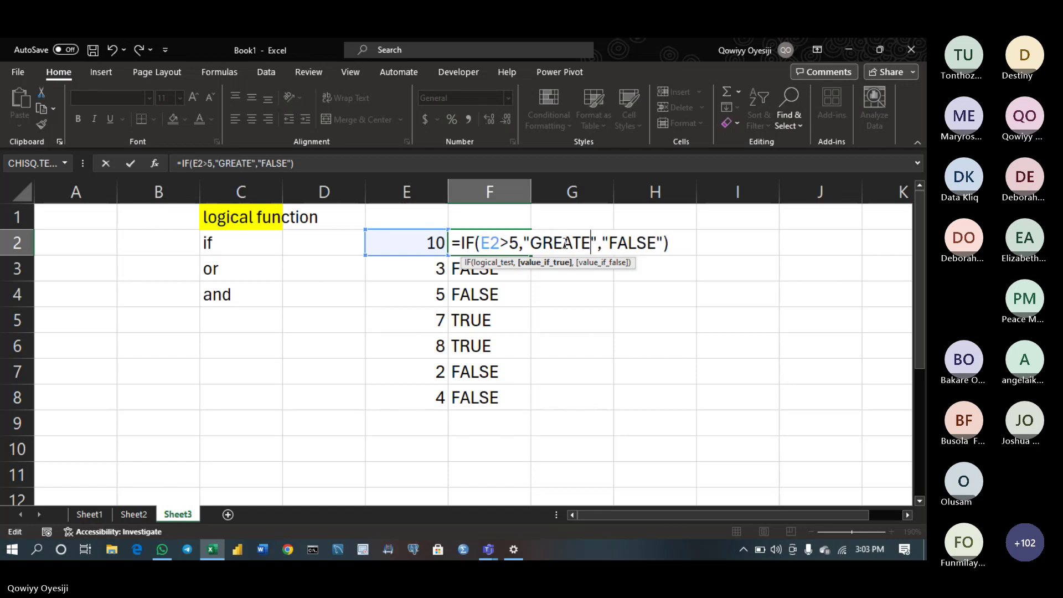
# Change the value-if-false text of the IF formula in F2 to "LESSER"
pyautogui.press('Right')
pyautogui.press('Right')
pyautogui.press('Right')
pyautogui.press('Right')
pyautogui.press('Right')
pyautogui.press('Right')
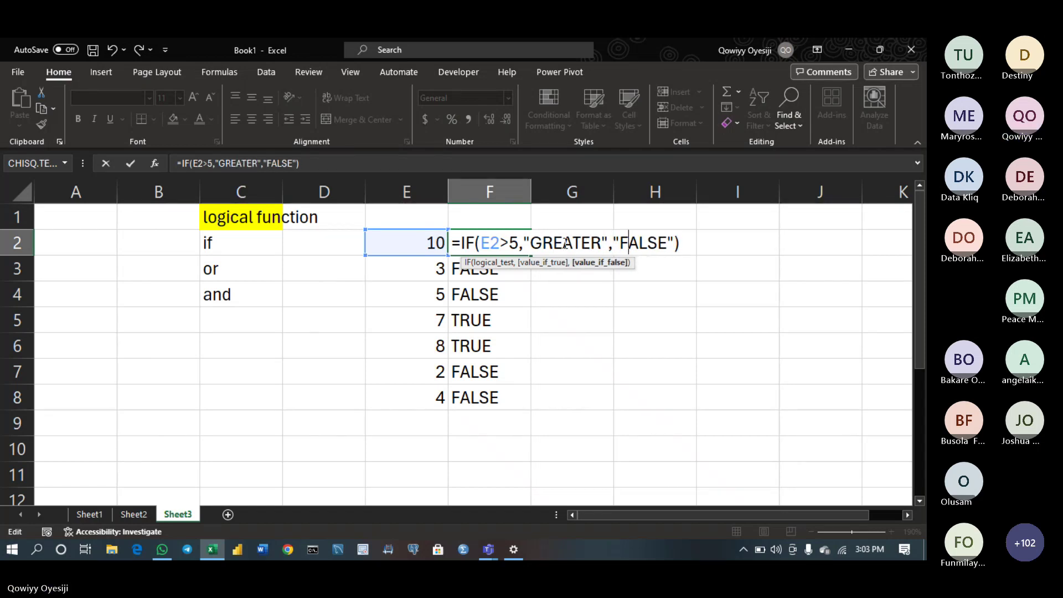
pyautogui.press('BackSpace')
pyautogui.press('BackSpace')
pyautogui.press('BackSpace')
pyautogui.press('BackSpace')
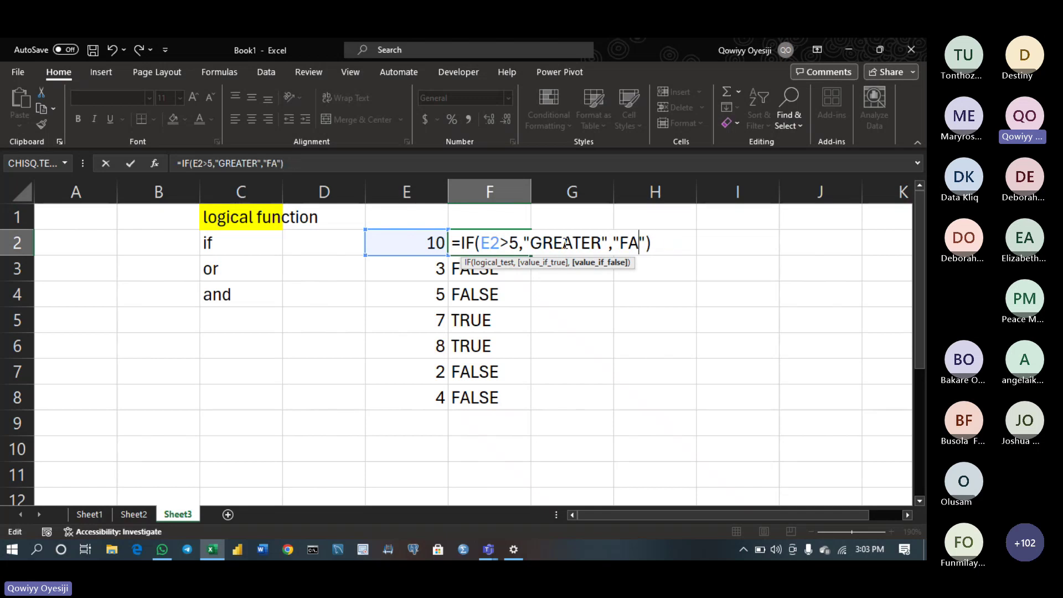
pyautogui.press('BackSpace')
pyautogui.write('LESSER')
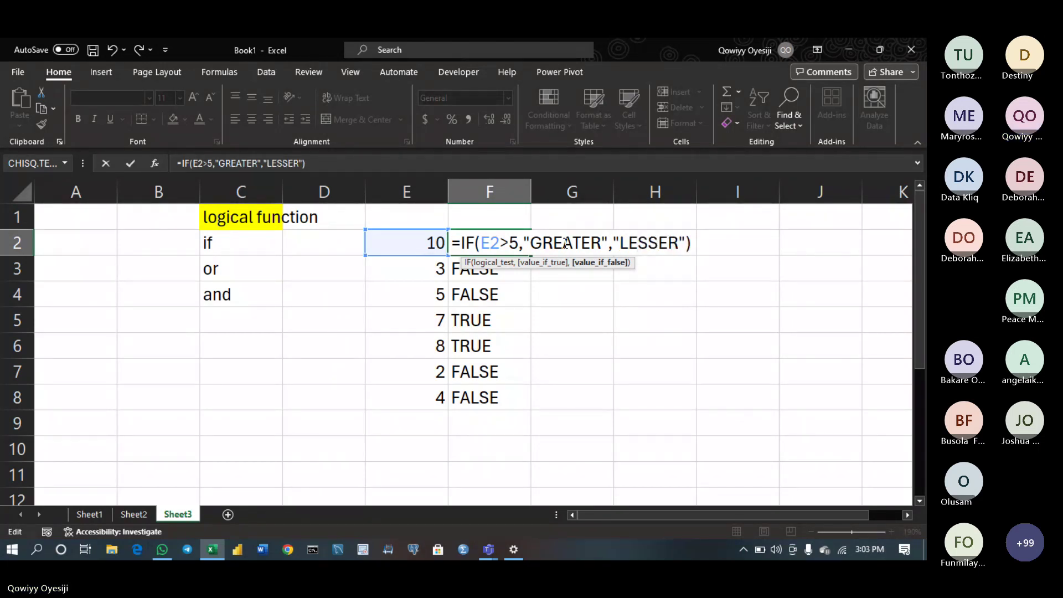
pyautogui.press('Return')
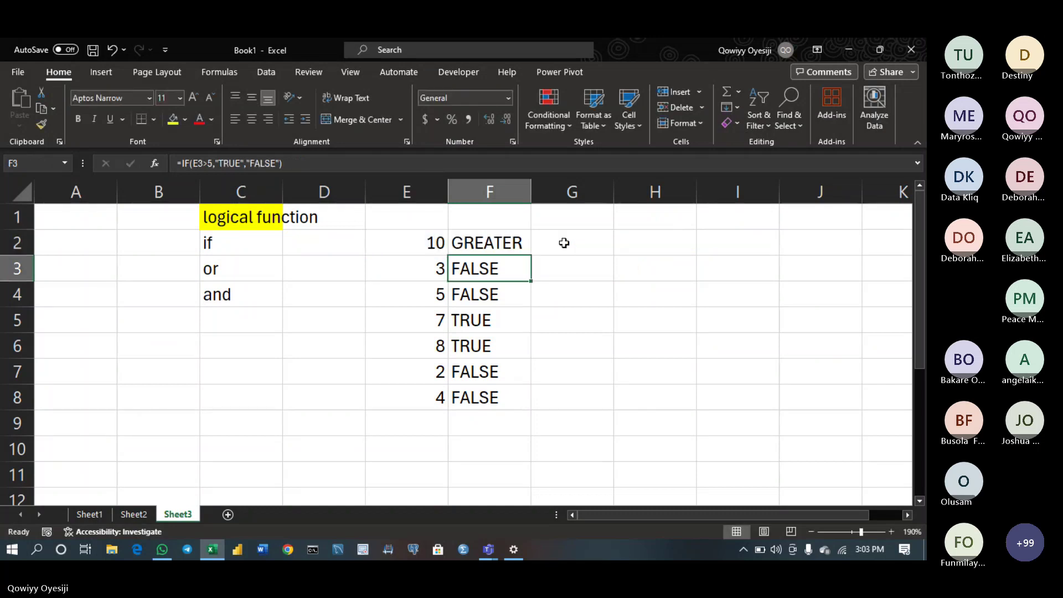
# Fill the updated IF formula from F2 down through F8 and check the results against the values in E2:E8
pyautogui.click(516, 246)
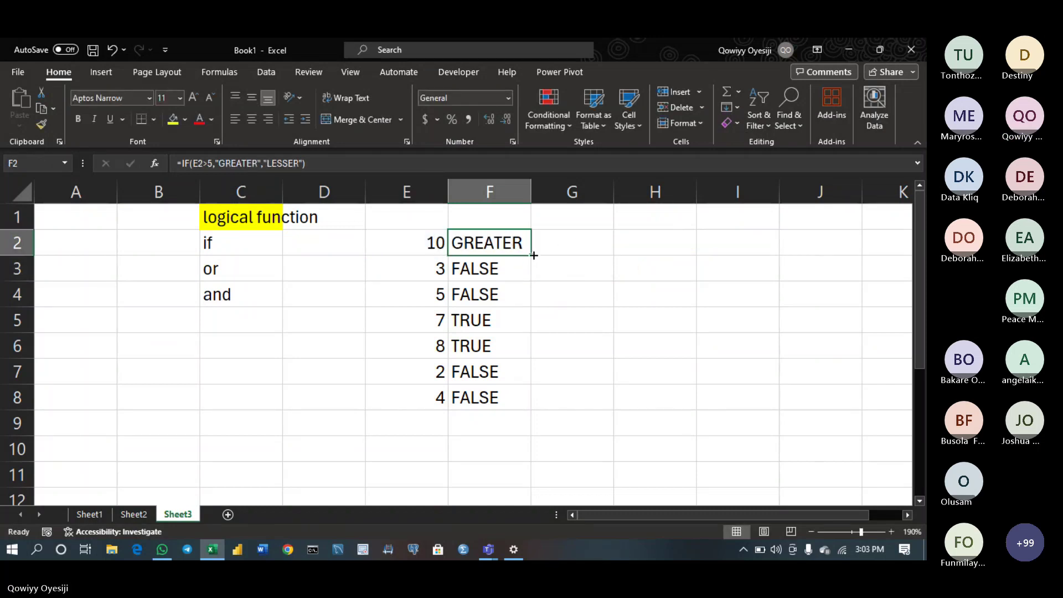
pyautogui.doubleClick(531, 254)
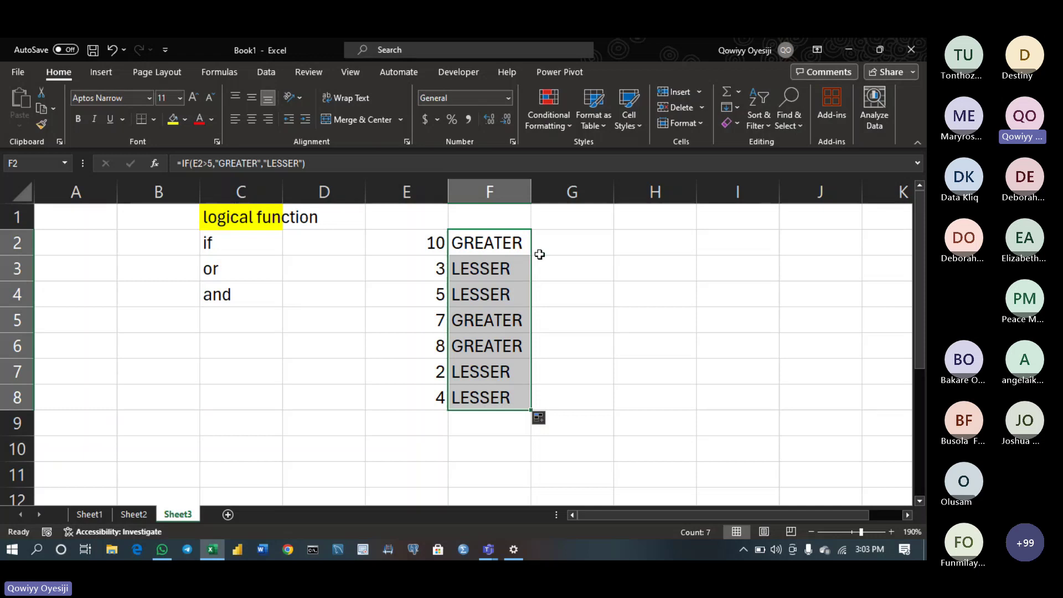
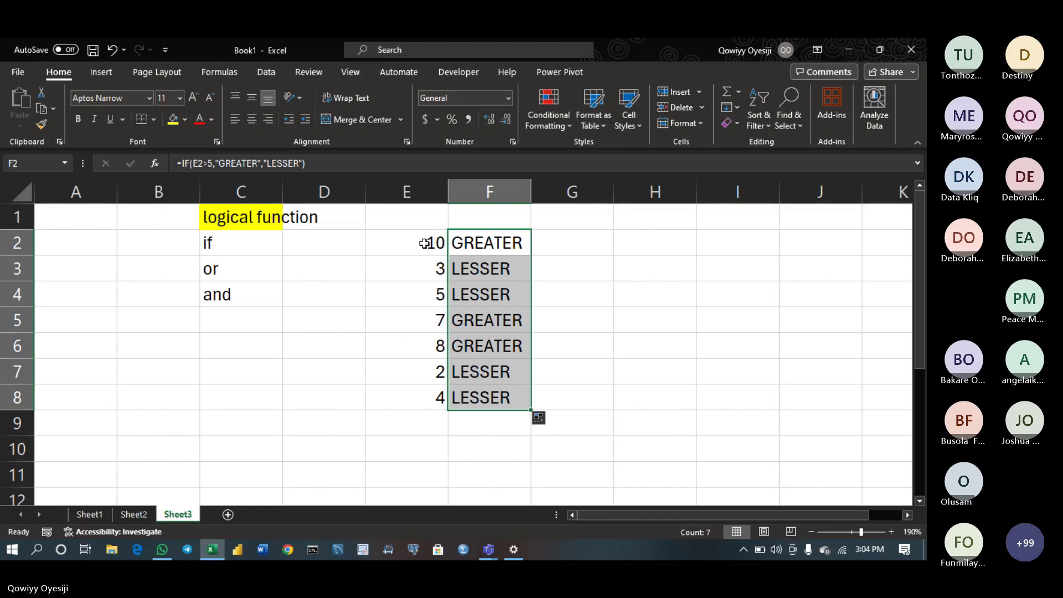
pyautogui.moveTo(424, 243); pyautogui.dragTo(429, 399)
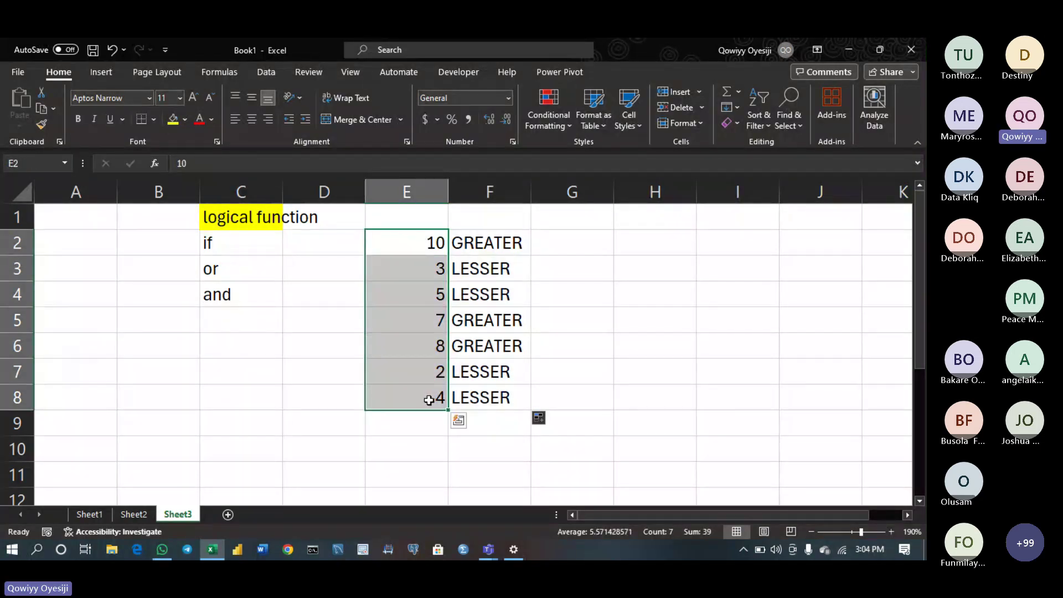
pyautogui.click(496, 246)
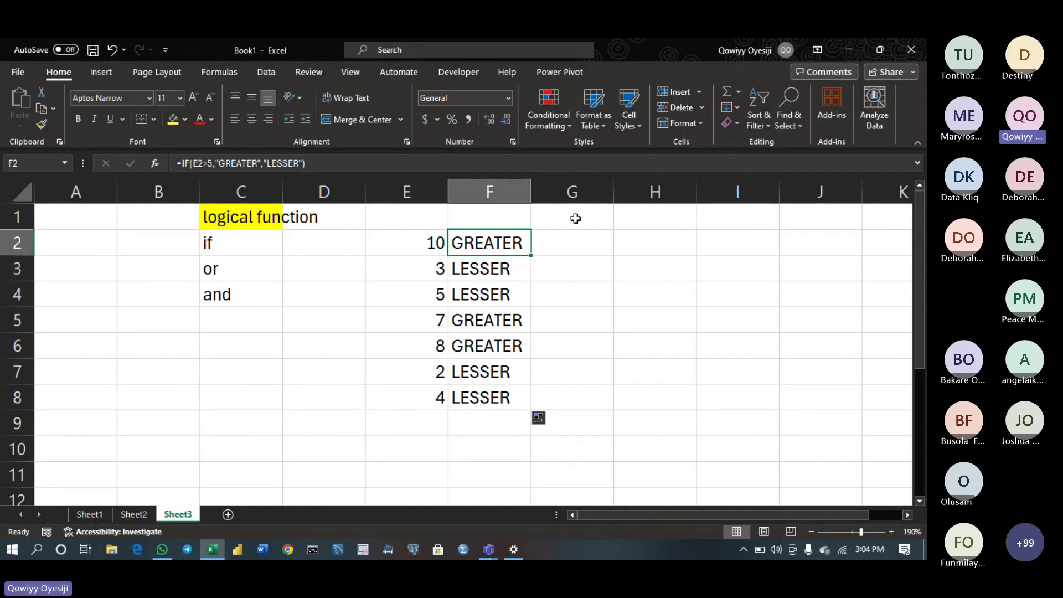
# Enter the column headers MARK in cell G1 and GRADE in cell H1
pyautogui.click(576, 218)
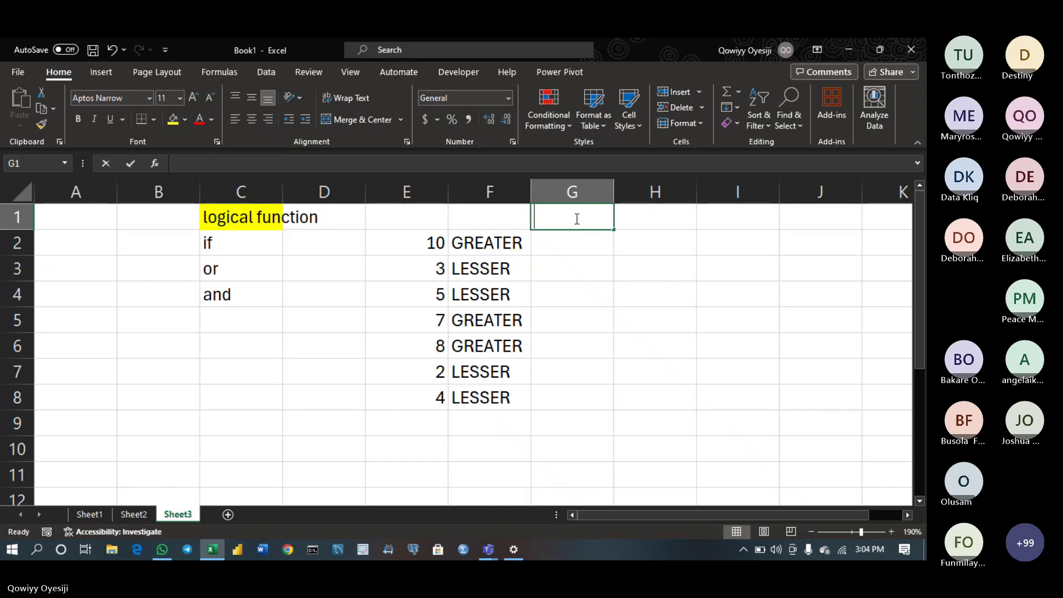
pyautogui.write('MARK')
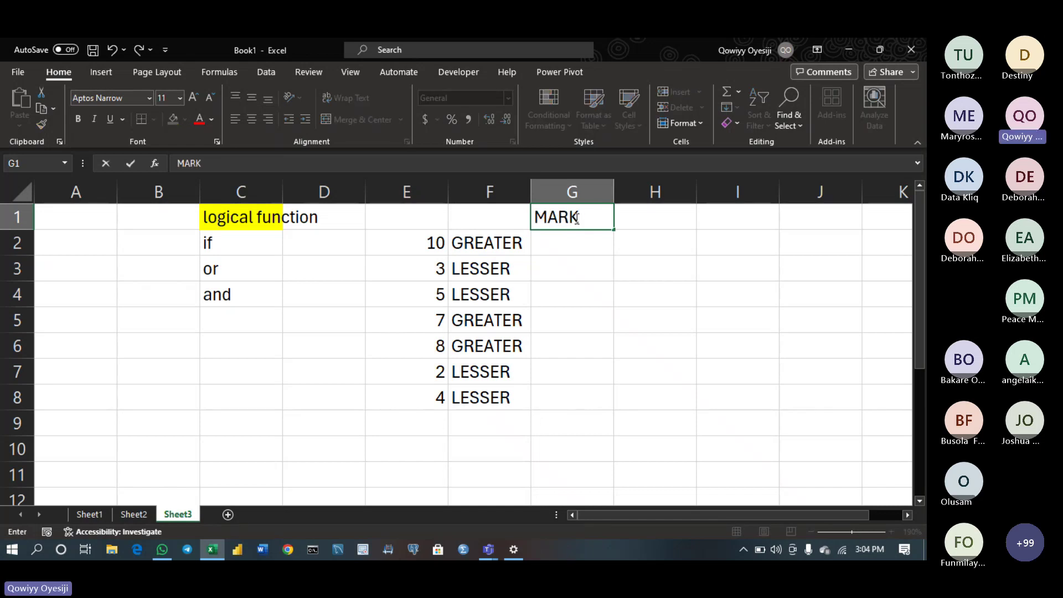
pyautogui.press('Tab')
pyautogui.write('GRADE')
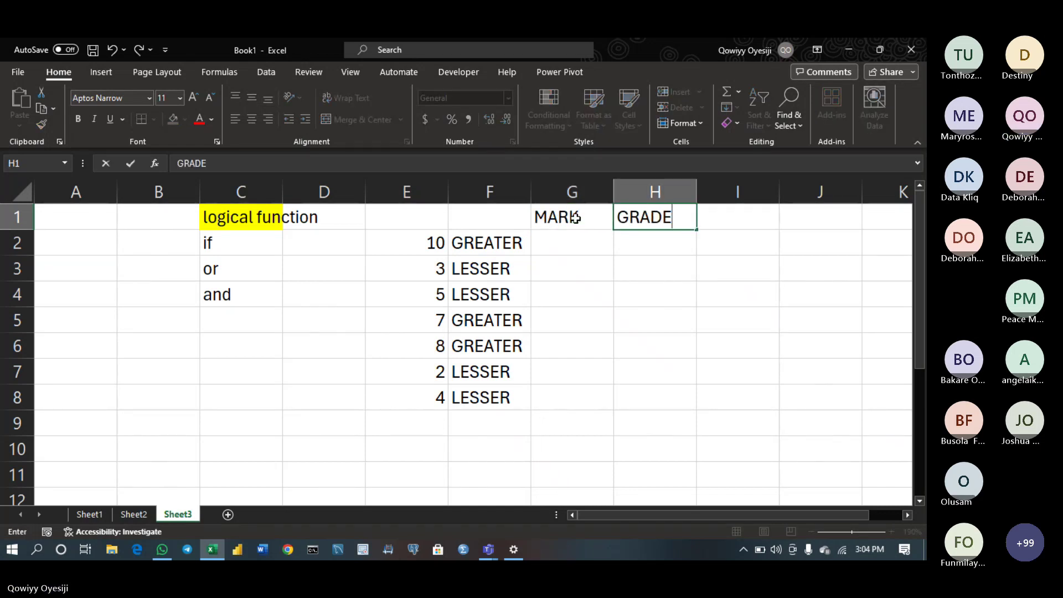
pyautogui.press('Return')
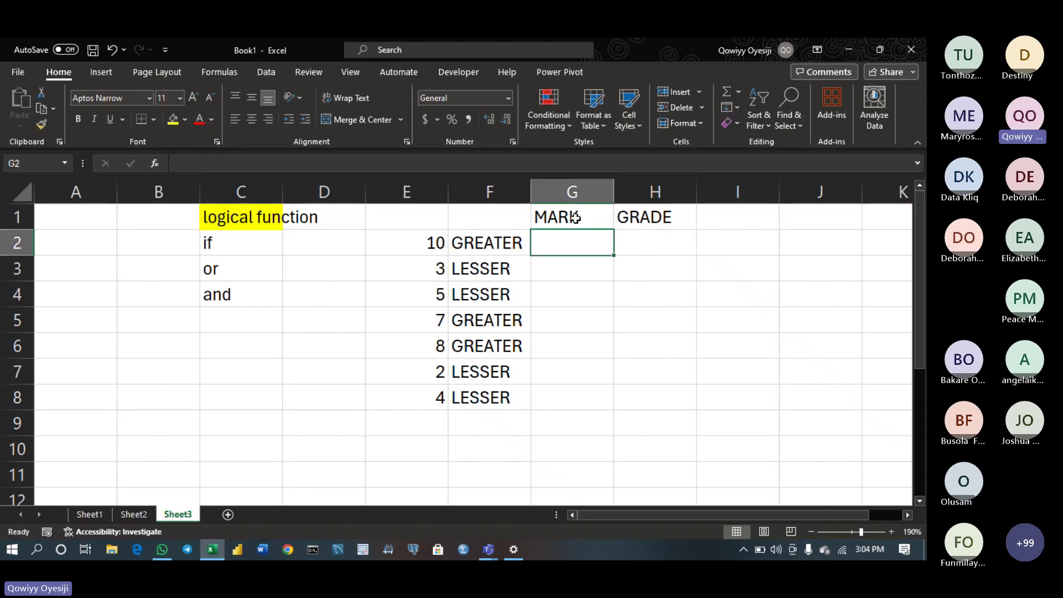
# Enter the marks 78, 98, 45, 33, 24, 67, 55, 90, 76 and 32 down cells G2:G11
pyautogui.write('78')
pyautogui.press('Return')
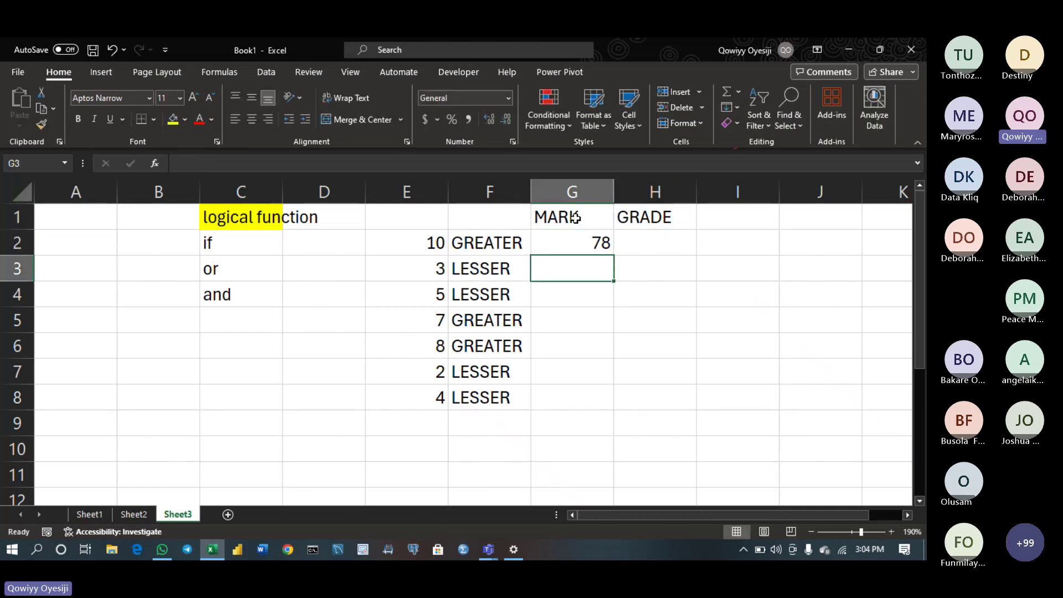
pyautogui.write('98')
pyautogui.press('Return')
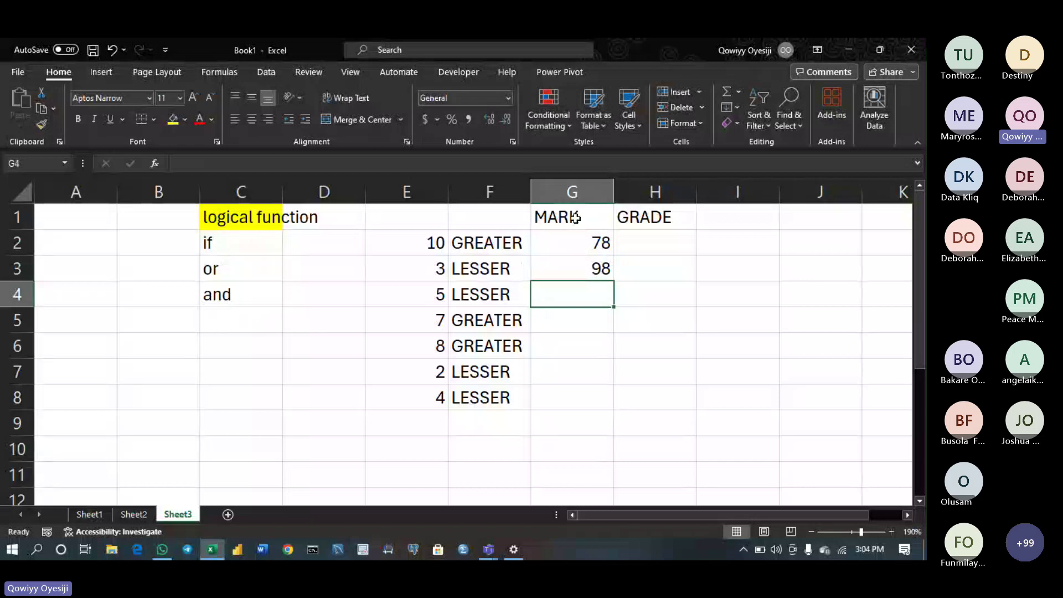
pyautogui.write('45')
pyautogui.press('Return')
pyautogui.write('33')
pyautogui.press('Return')
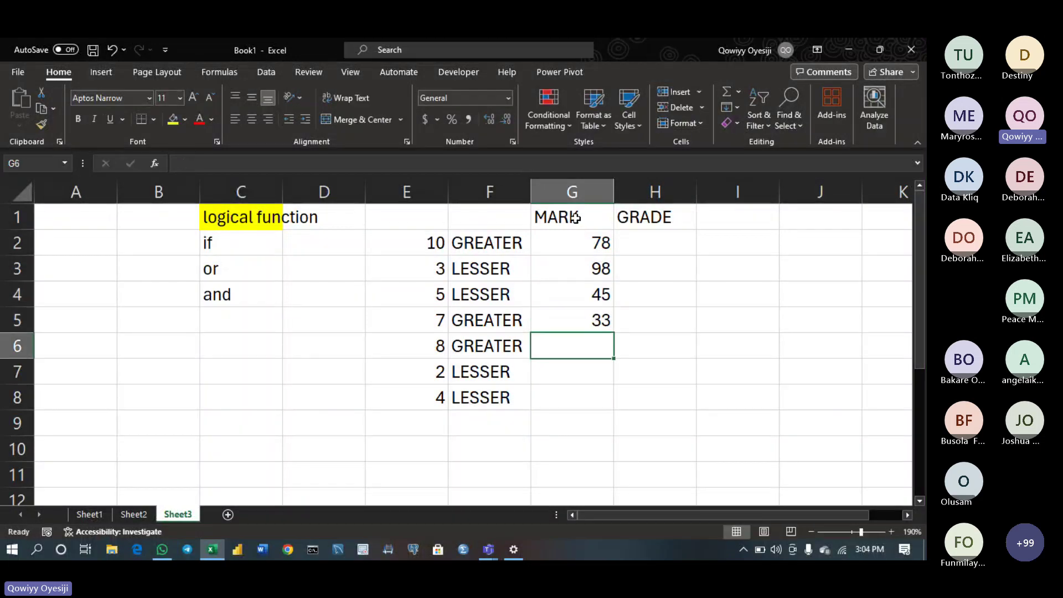
pyautogui.write('24')
pyautogui.press('Return')
pyautogui.write('67')
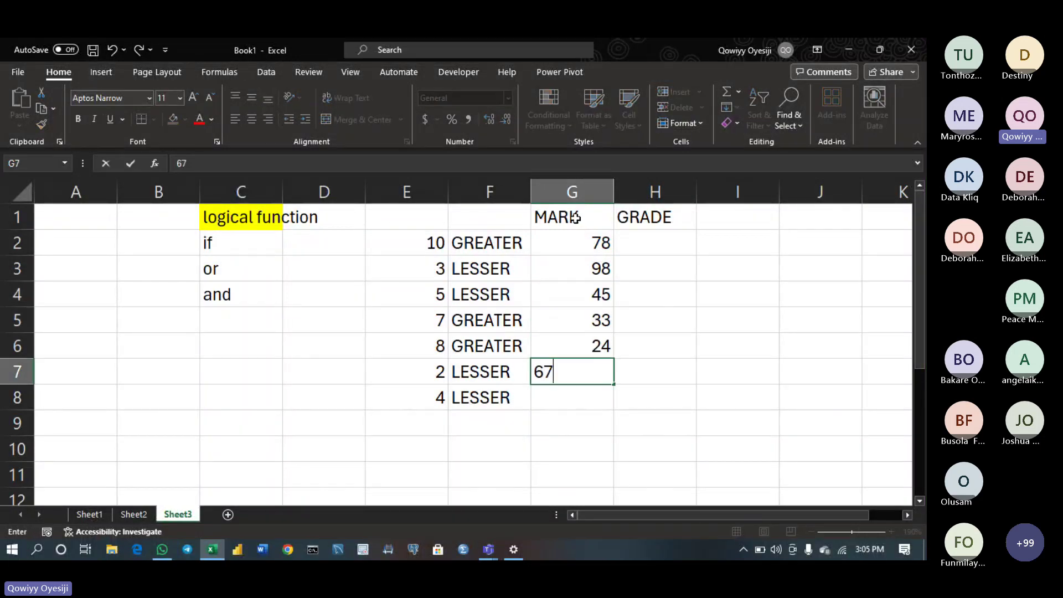
pyautogui.press('Return')
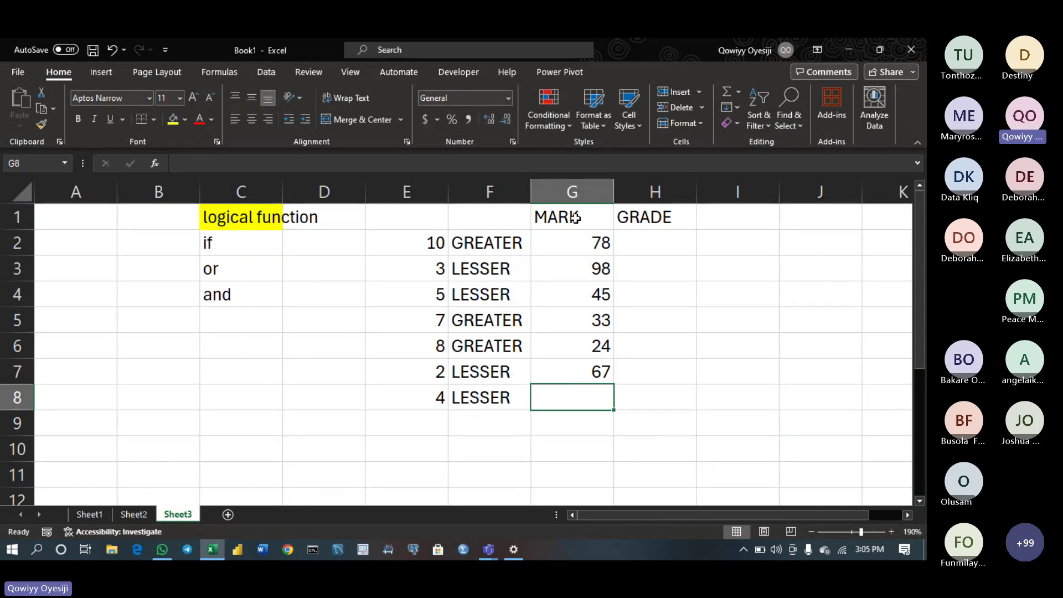
pyautogui.write('55')
pyautogui.press('Return')
pyautogui.write('90')
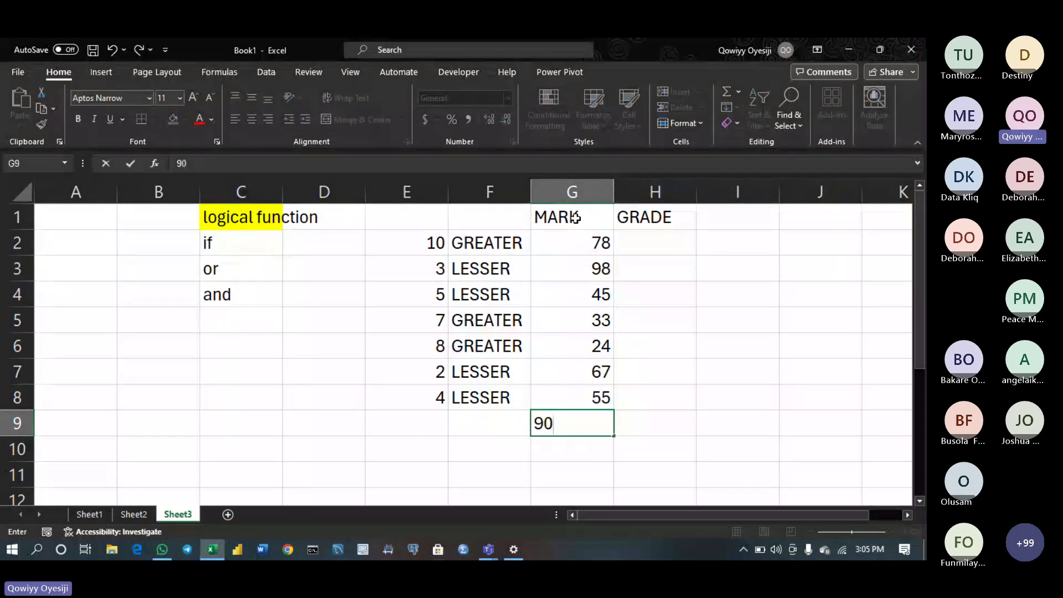
pyautogui.press('Return')
pyautogui.write('76')
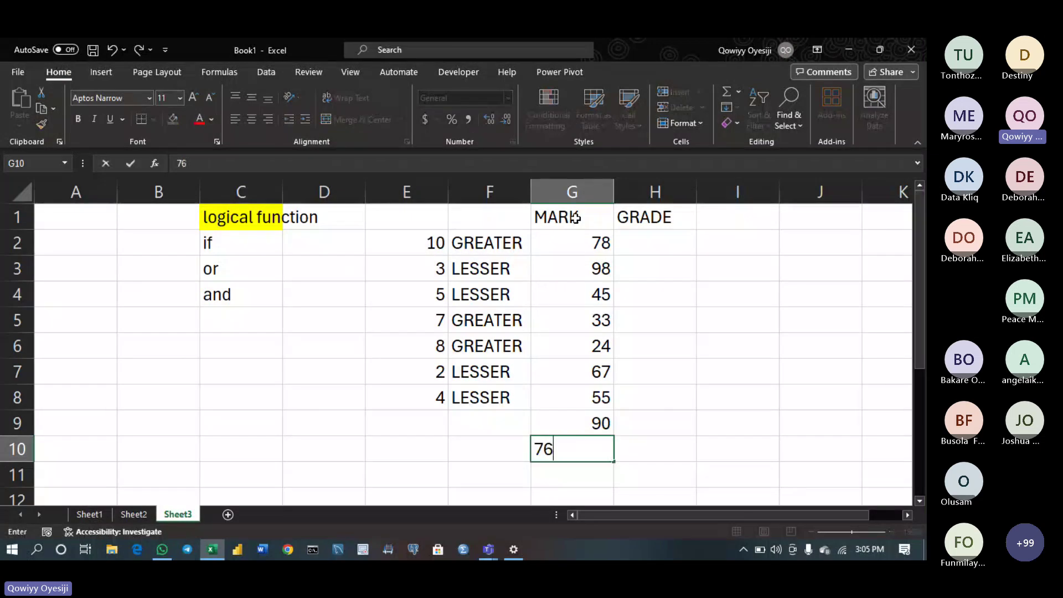
pyautogui.press('Return')
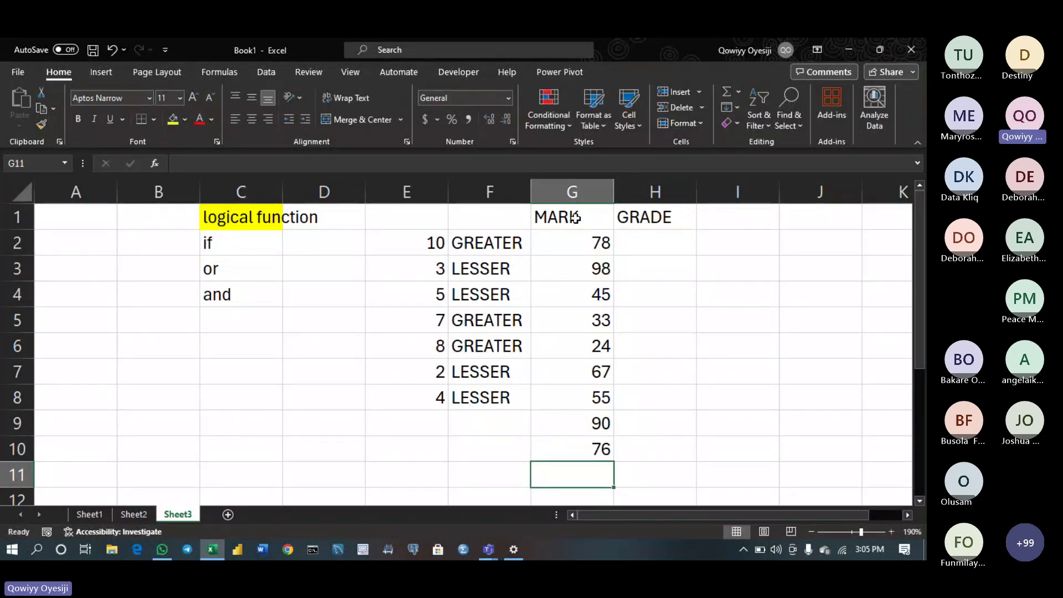
pyautogui.write('24')
pyautogui.press('BackSpace')
pyautogui.press('BackSpace')
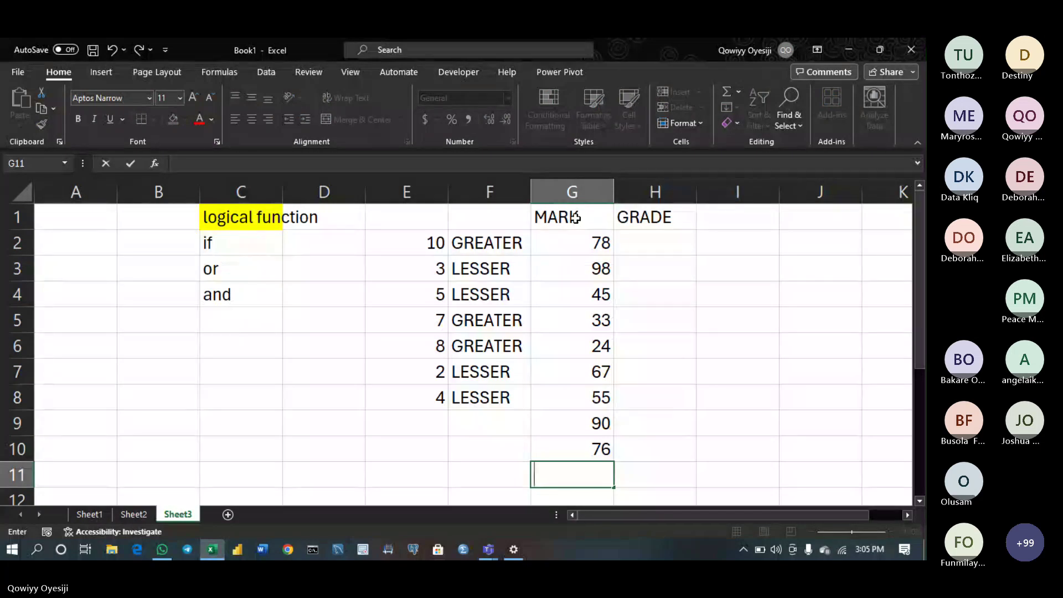
pyautogui.write('32')
pyautogui.press('Return')
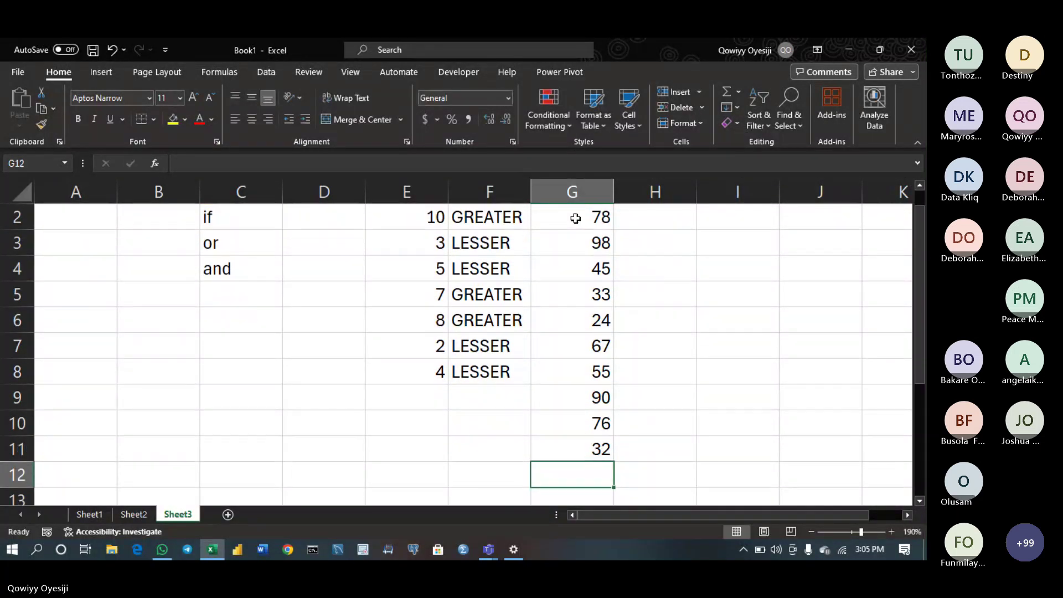
# Start a grading key in column J by entering "70+ A" in cell J2 and "61-69 B" in cell J3
pyautogui.press('Up')
pyautogui.press('Up')
pyautogui.press('Up')
pyautogui.press('Up')
pyautogui.press('Up')
pyautogui.press('Up')
pyautogui.press('Up')
pyautogui.press('Up')
pyautogui.press('Up')
pyautogui.press('Up')
pyautogui.press('Up')
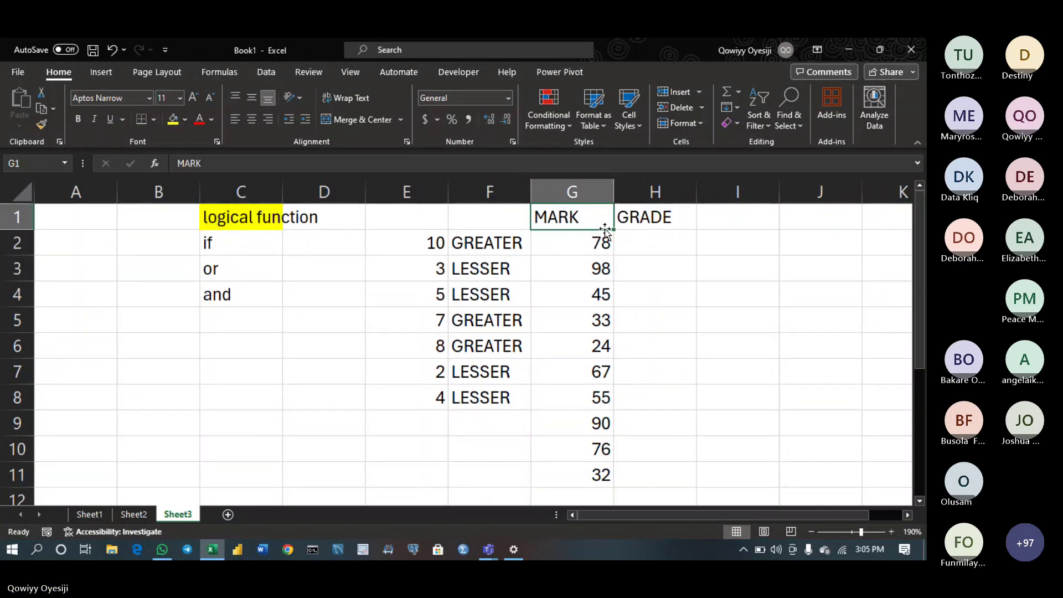
pyautogui.click(794, 244)
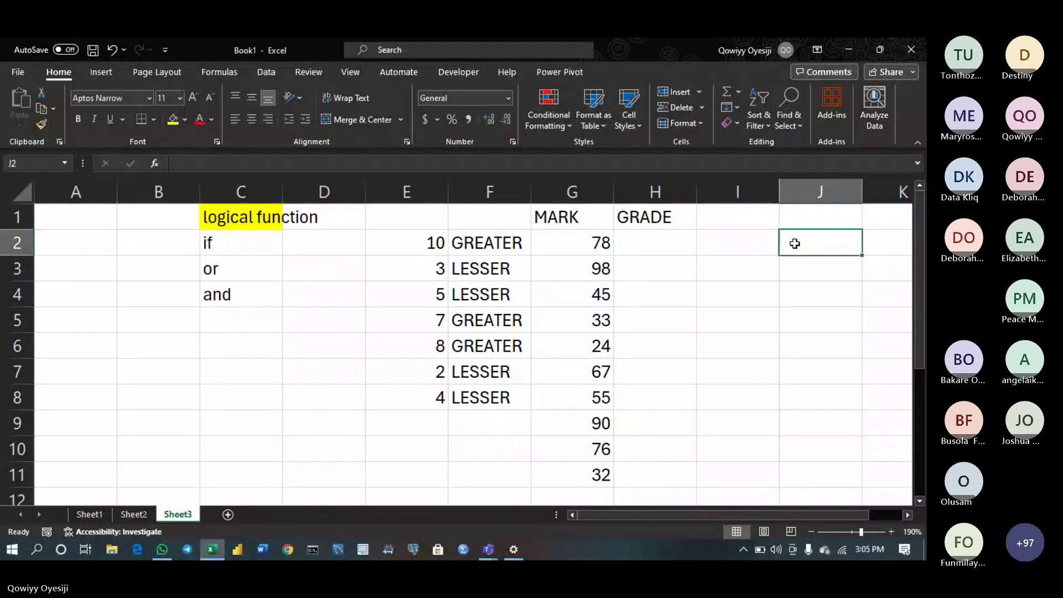
pyautogui.write('7')
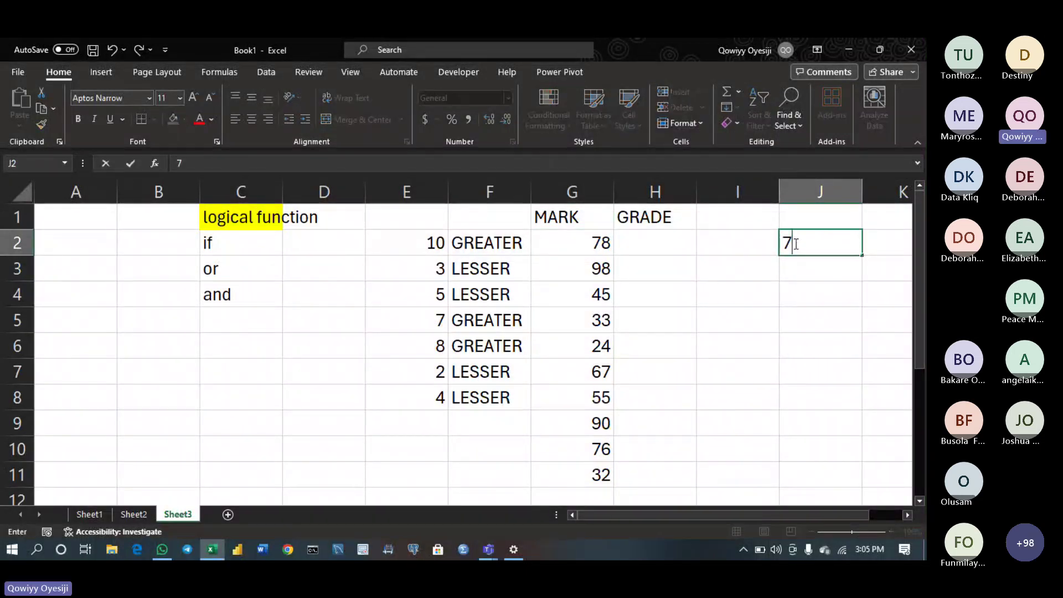
pyautogui.write('0')
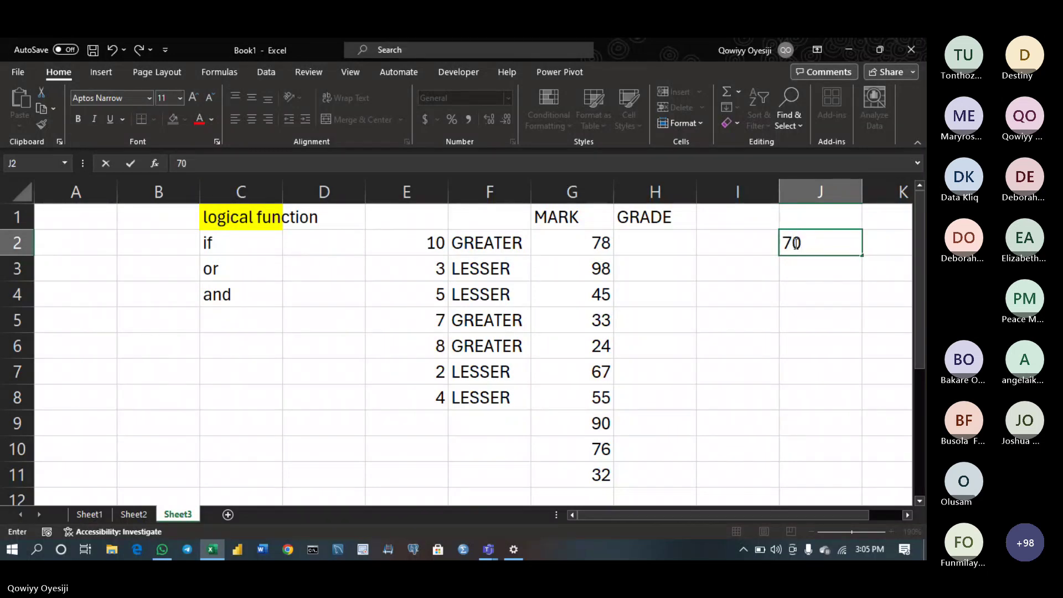
pyautogui.write('+ A')
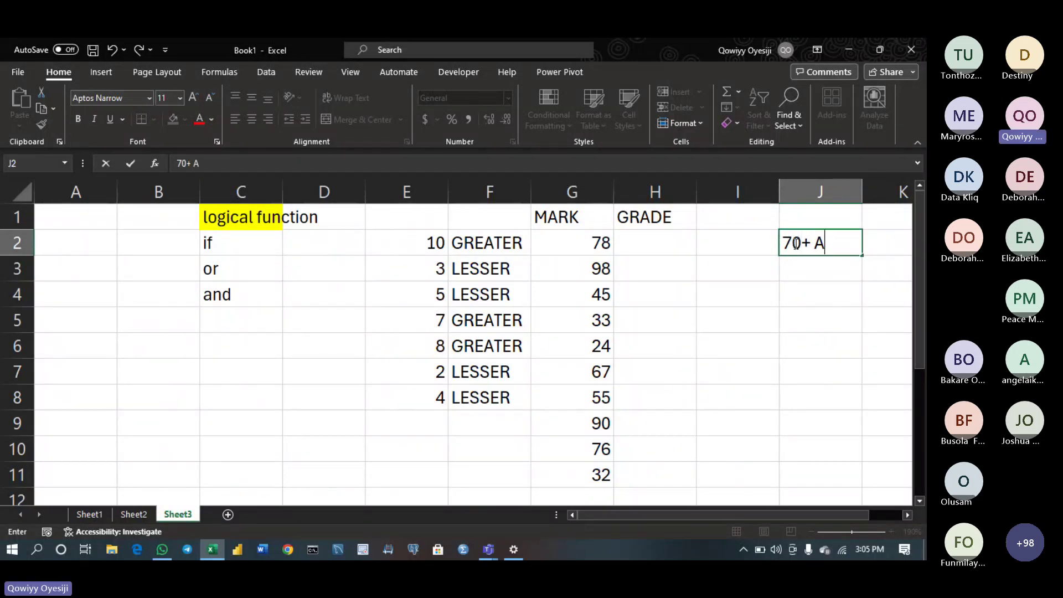
pyautogui.press('Return')
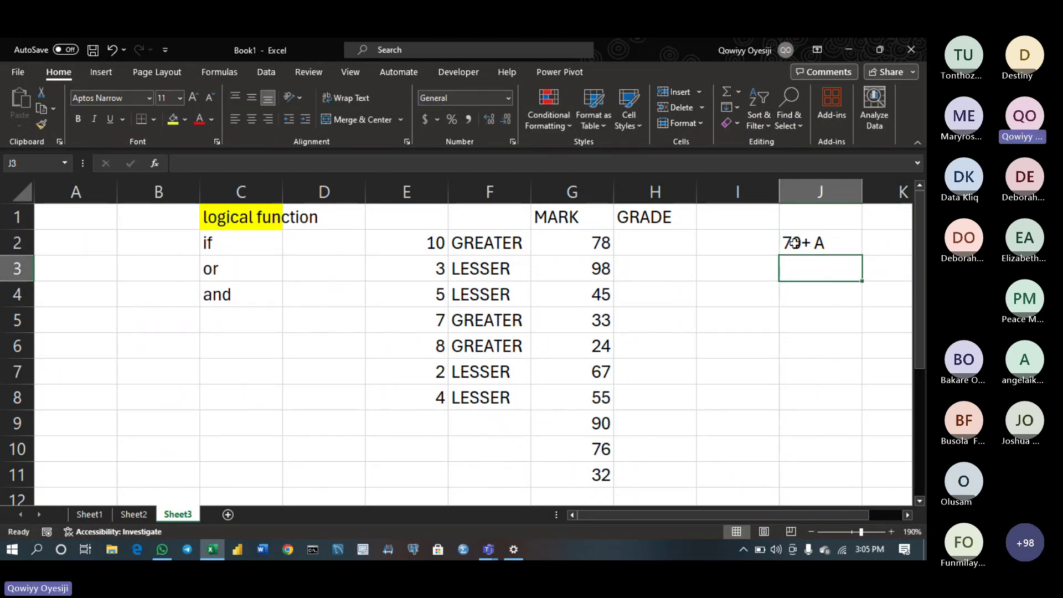
pyautogui.write('61-')
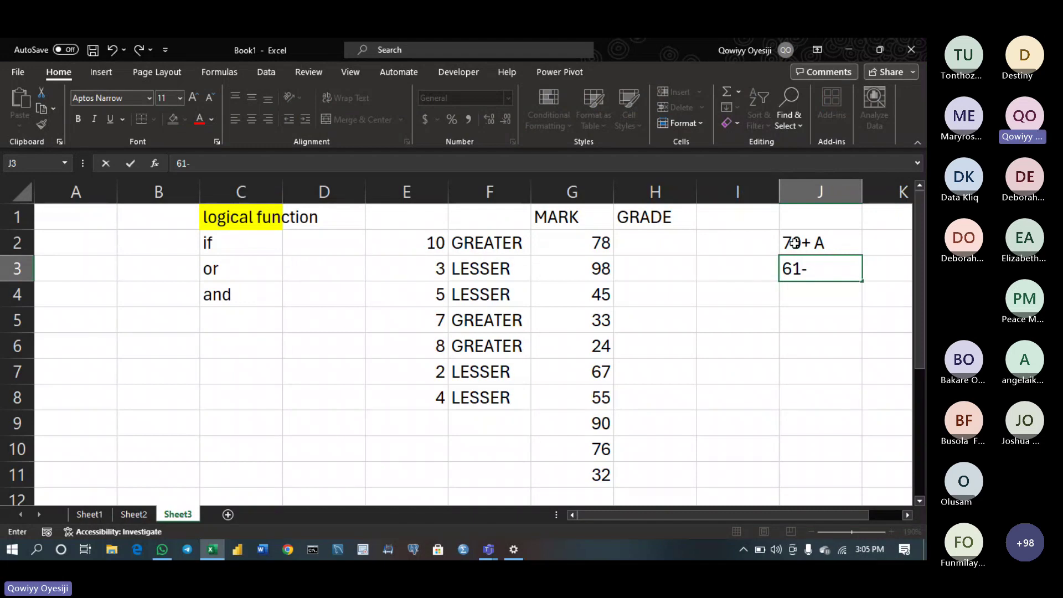
pyautogui.write('69')
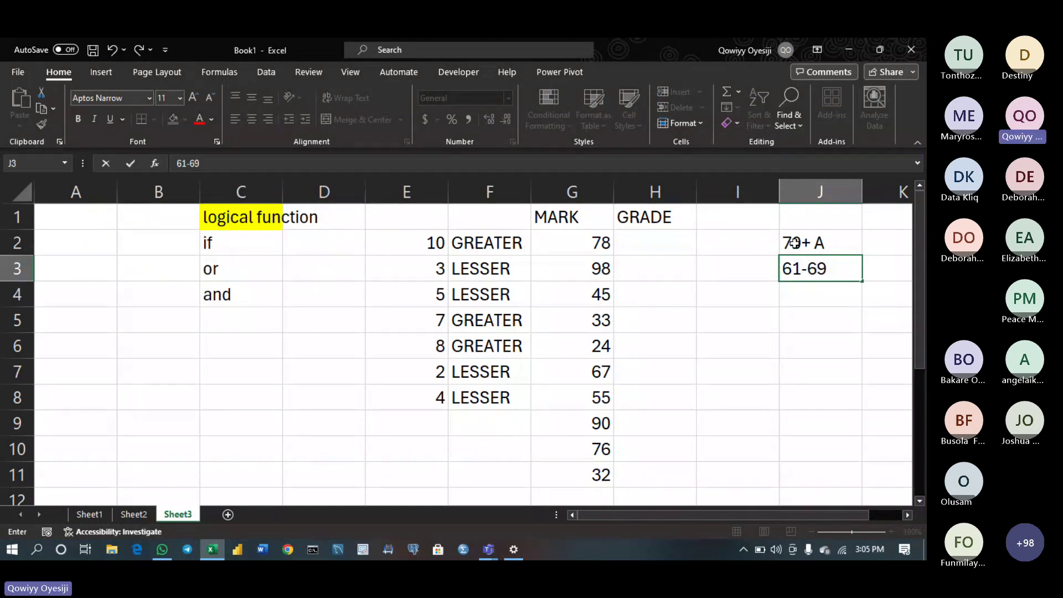
pyautogui.write(' B')
pyautogui.press('Return')
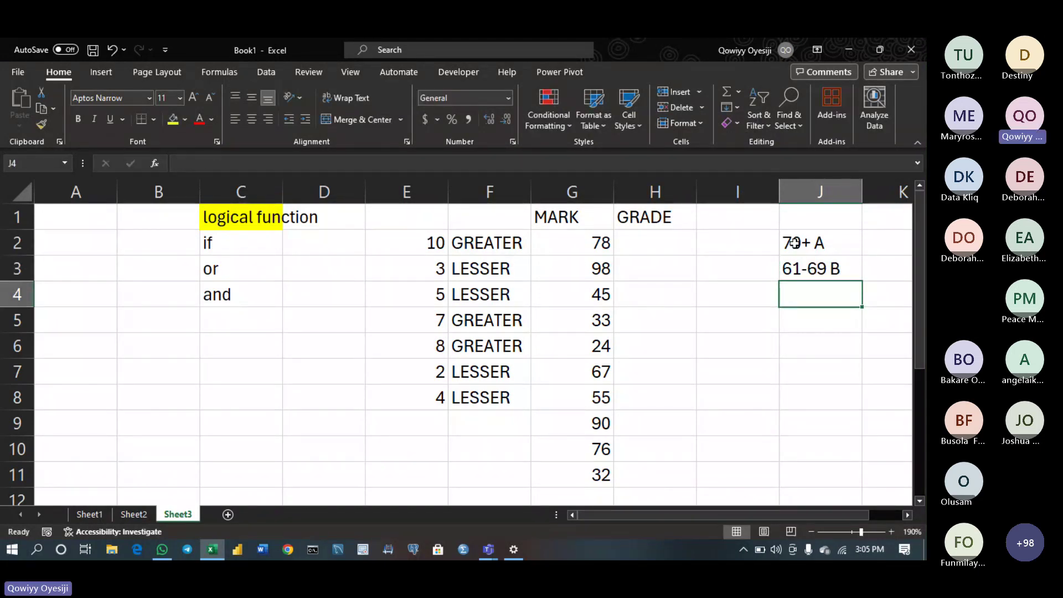
# Continue the grading key with "51-59 C" in cell J4 and "45-49 D" in cell J5
pyautogui.write('51')
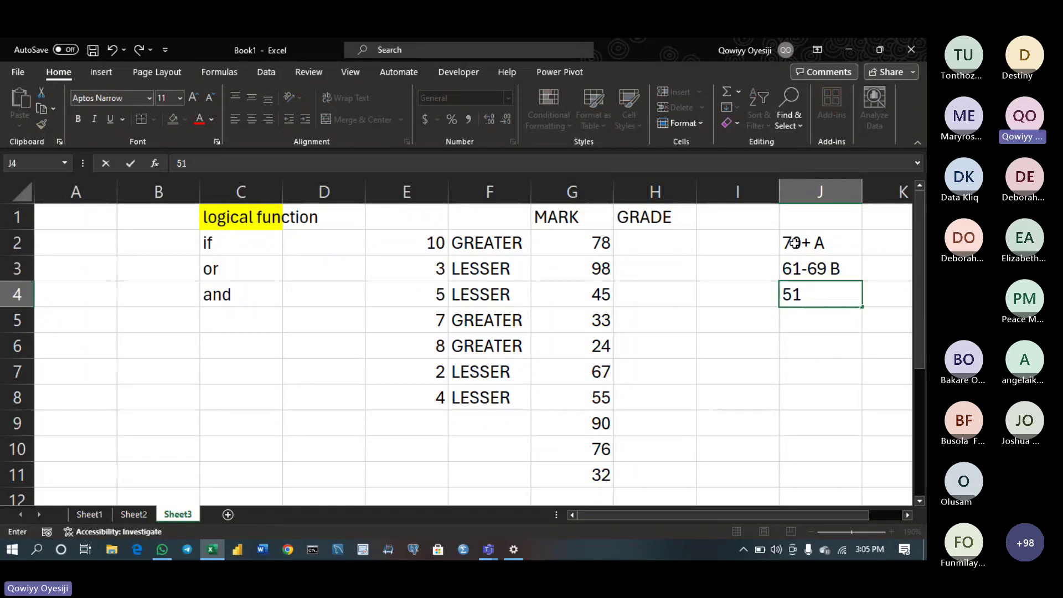
pyautogui.write('-59 C')
pyautogui.press('Return')
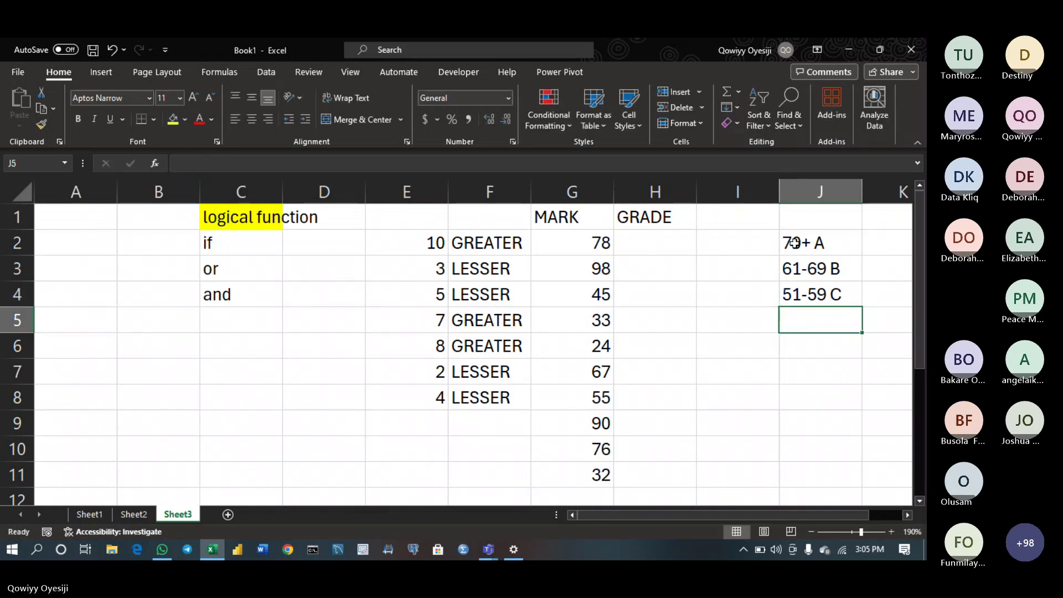
pyautogui.write('45')
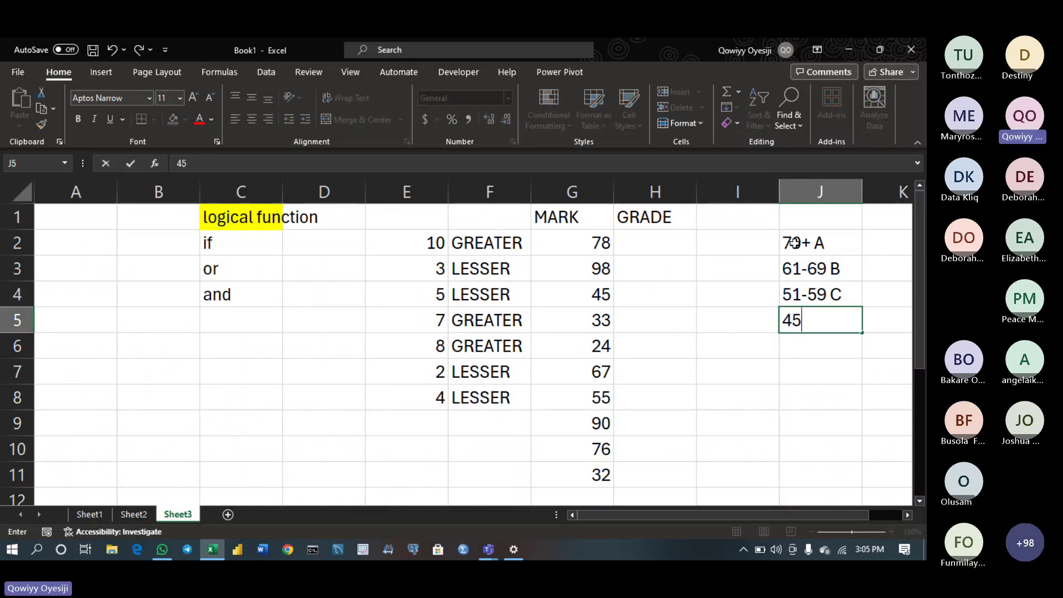
pyautogui.write('-')
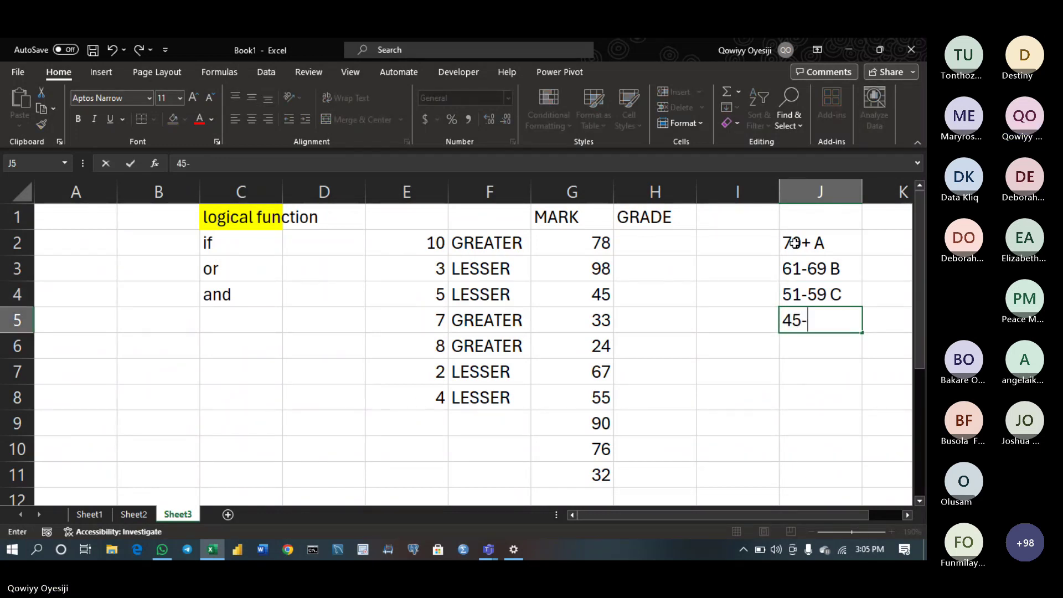
pyautogui.write('49')
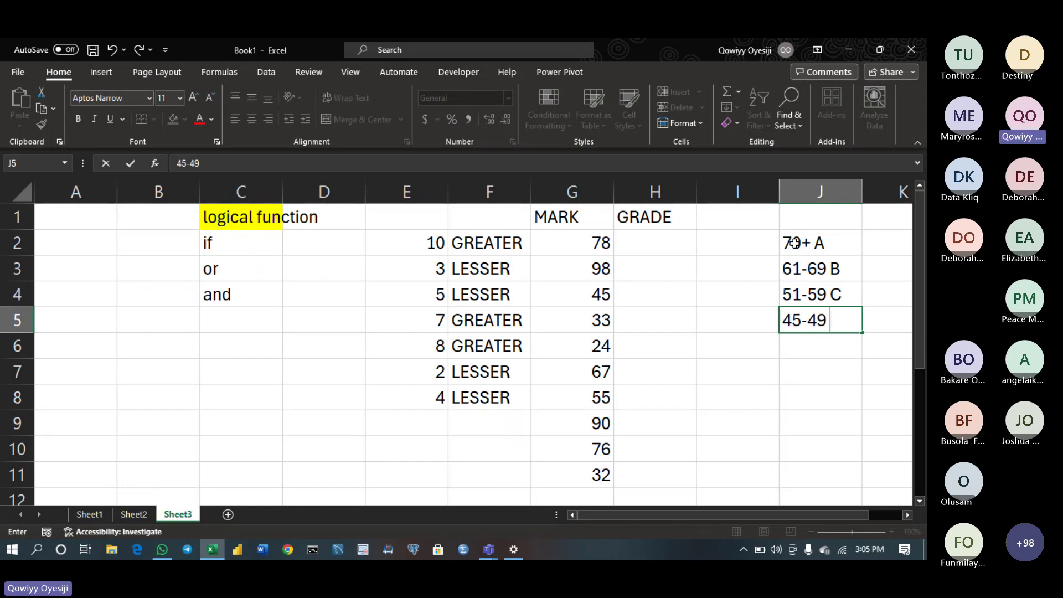
pyautogui.write(' D')
pyautogui.press('Return')
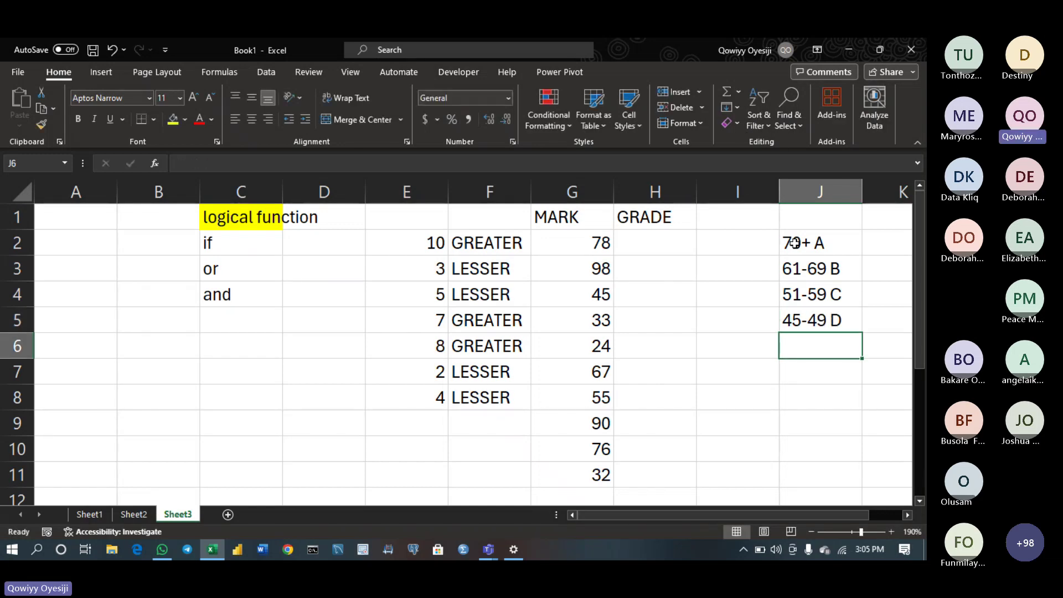
# Complete the grading key with "40-44 E" in cell J6 and "39 - F" in cell J7
pyautogui.write('40-44')
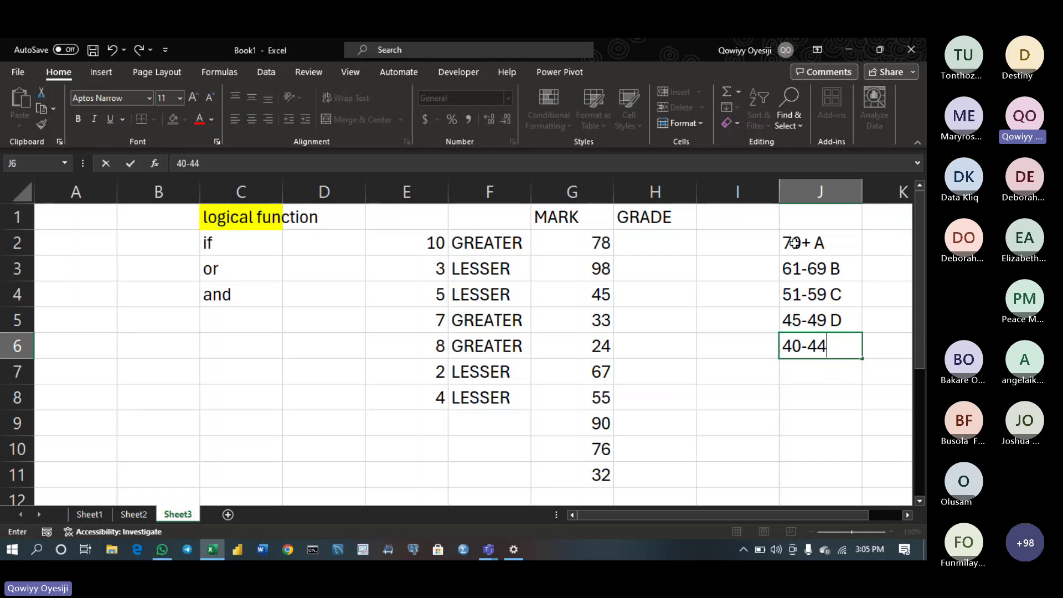
pyautogui.write(' E')
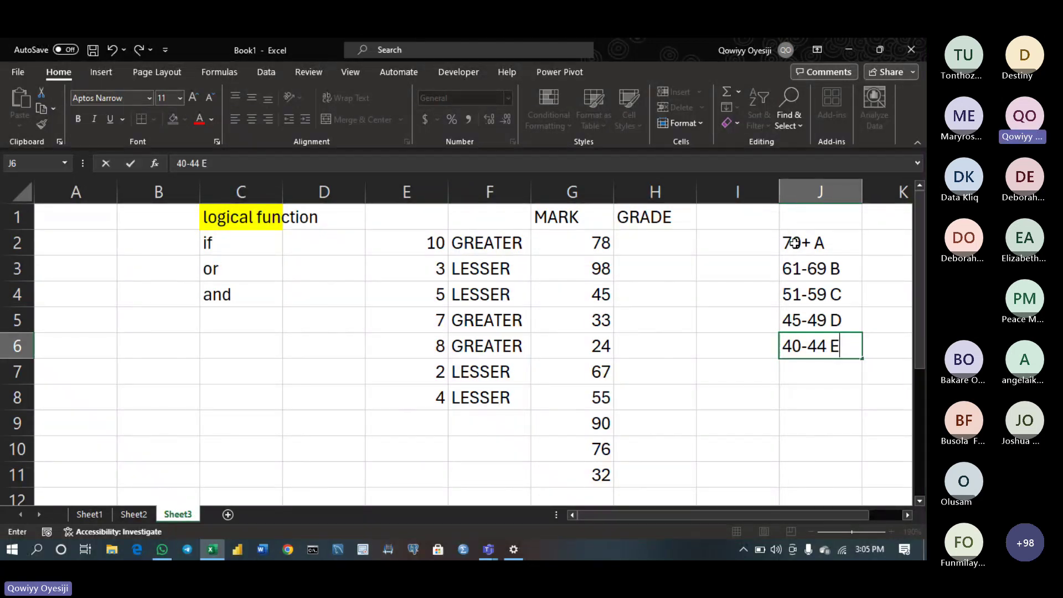
pyautogui.press('Return')
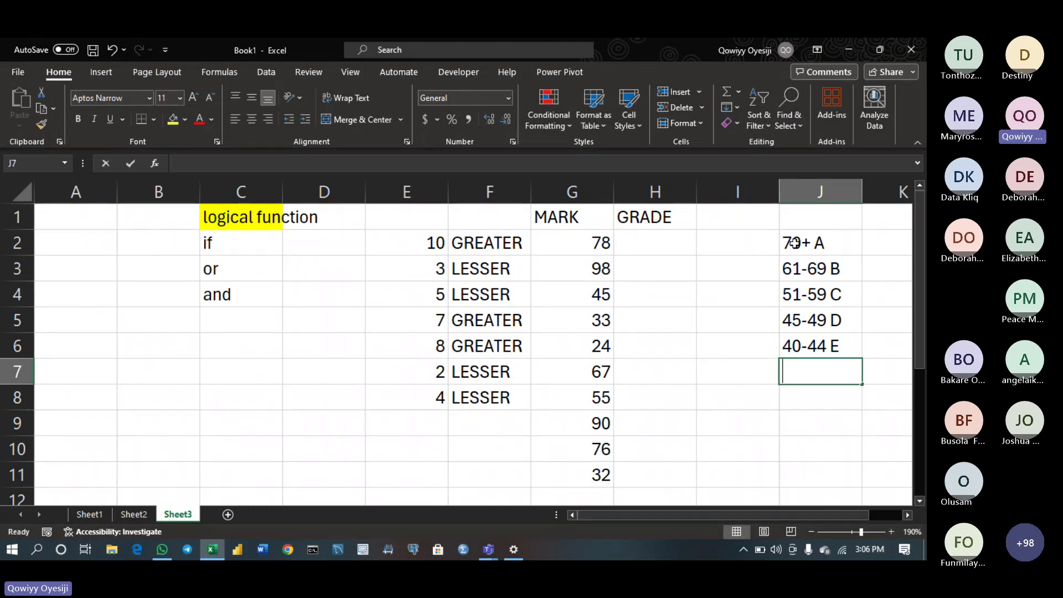
pyautogui.write('39')
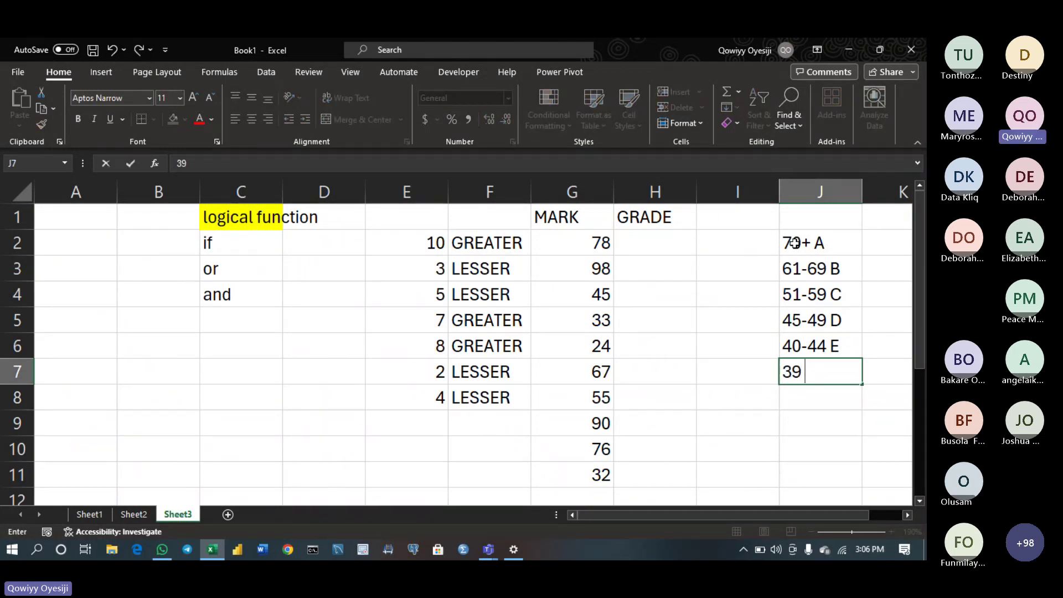
pyautogui.write(' - F')
pyautogui.press('Return')
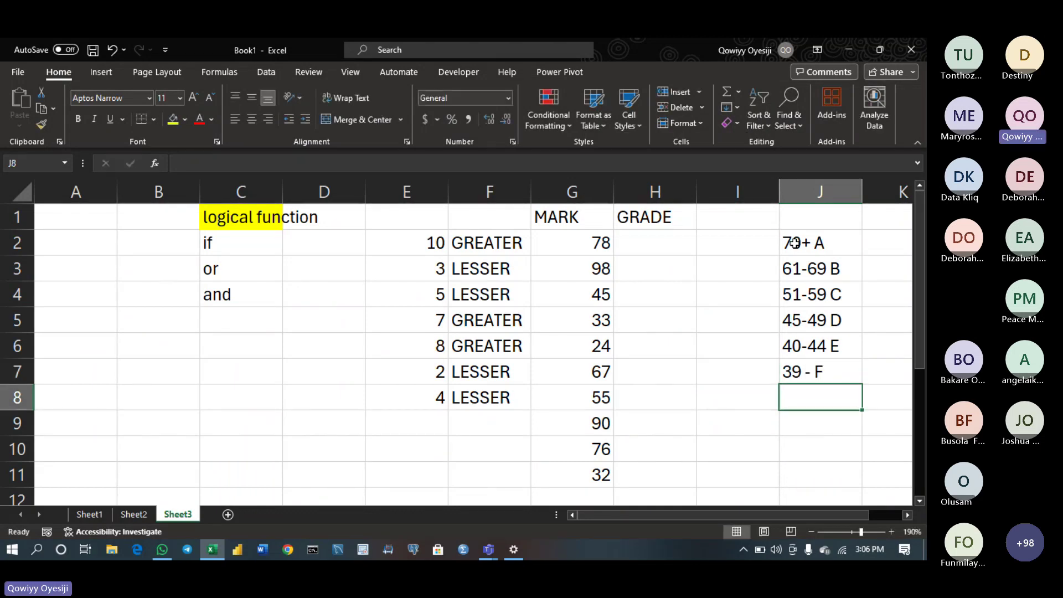
# Enter the formula =IFS(G2>70, "A") in cell H2 to grade the first mark
pyautogui.click(667, 242)
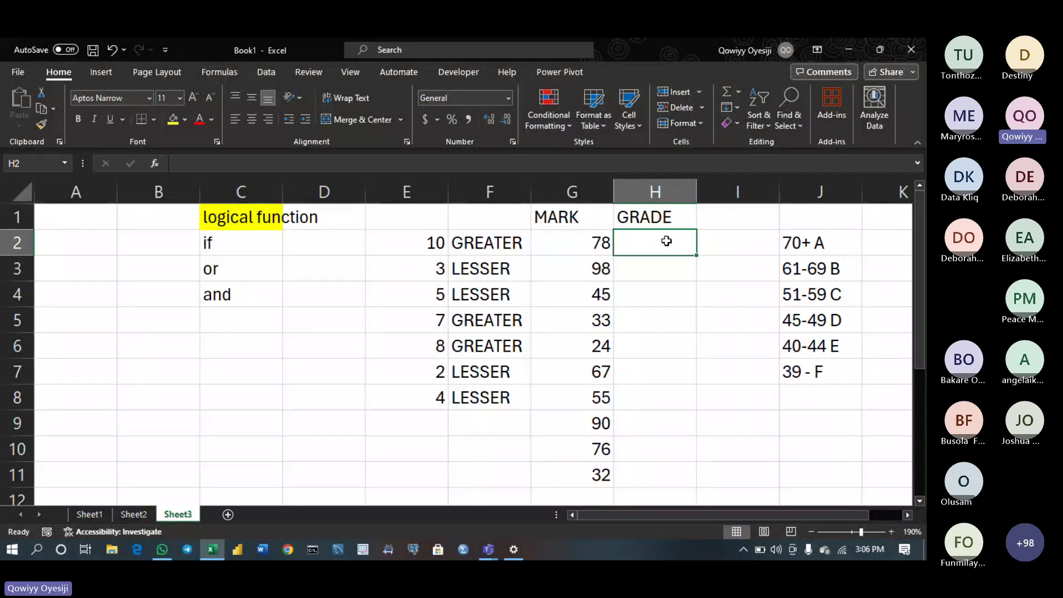
pyautogui.write('I')
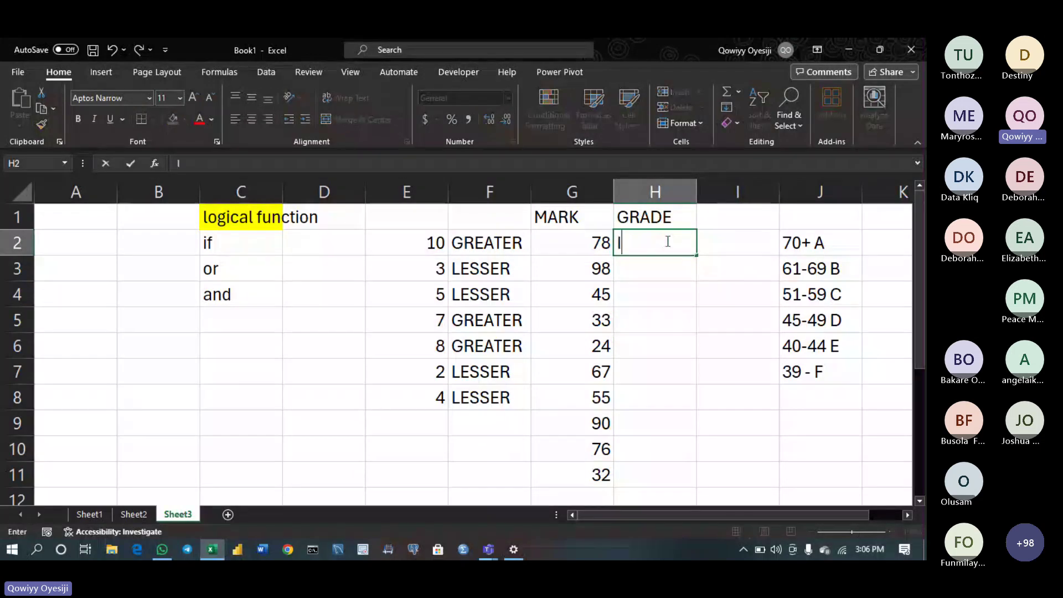
pyautogui.write('F')
pyautogui.press('BackSpace')
pyautogui.press('BackSpace')
pyautogui.write('=IF')
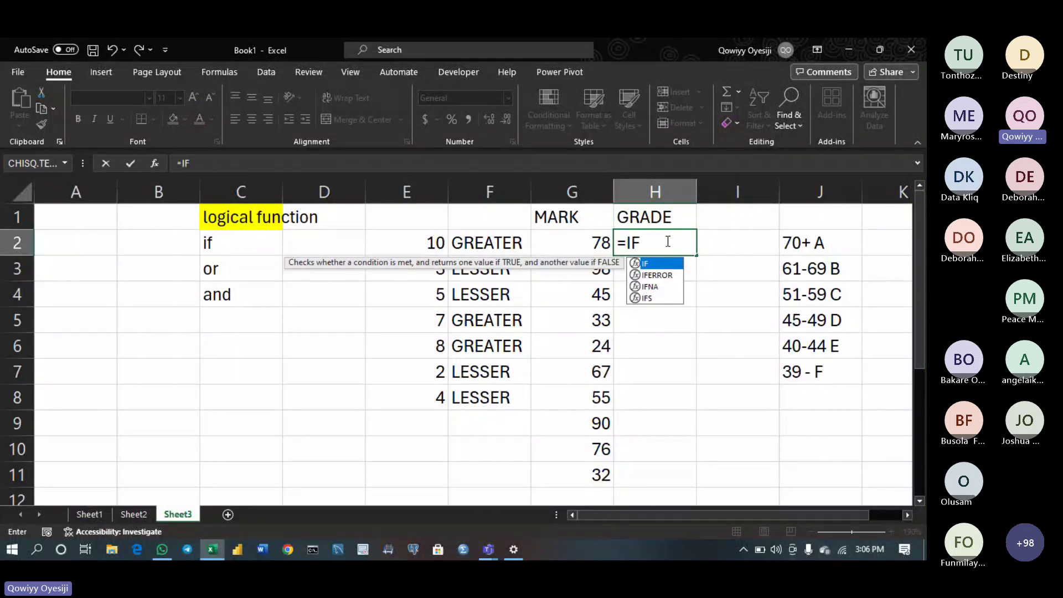
pyautogui.write('S')
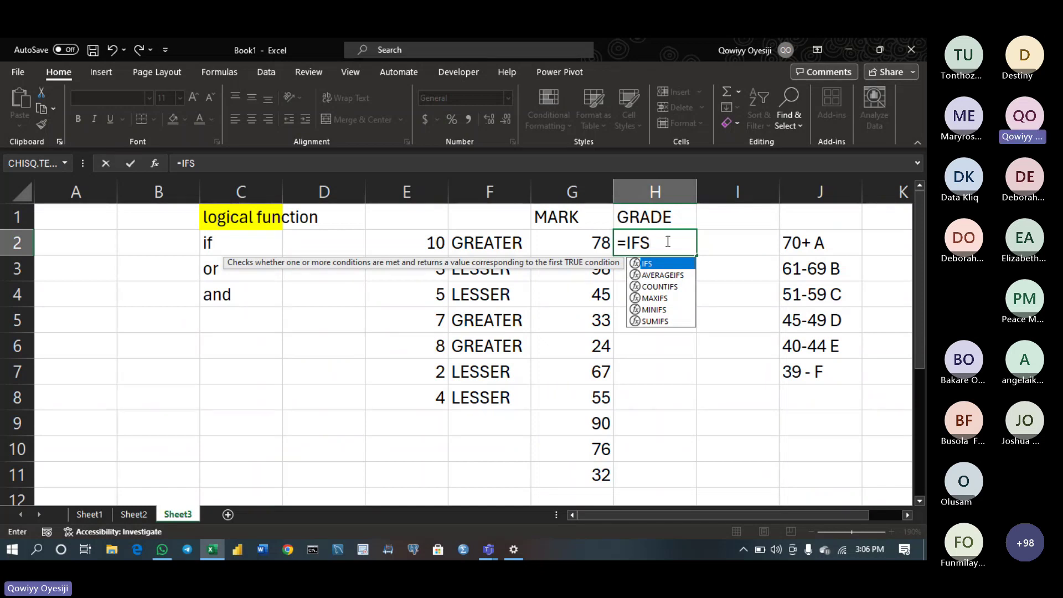
pyautogui.write('(')
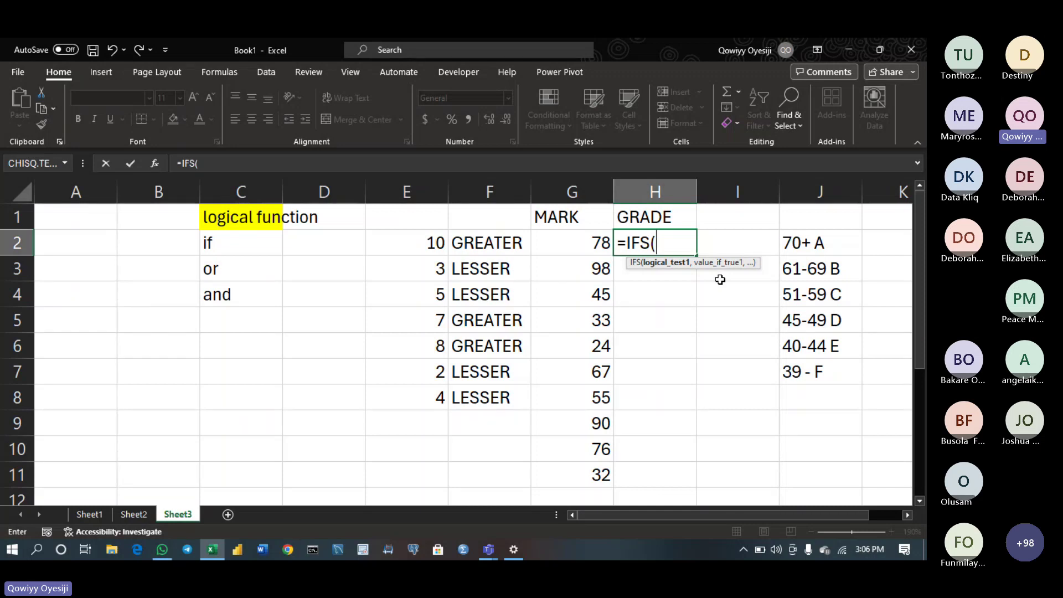
pyautogui.click(586, 239)
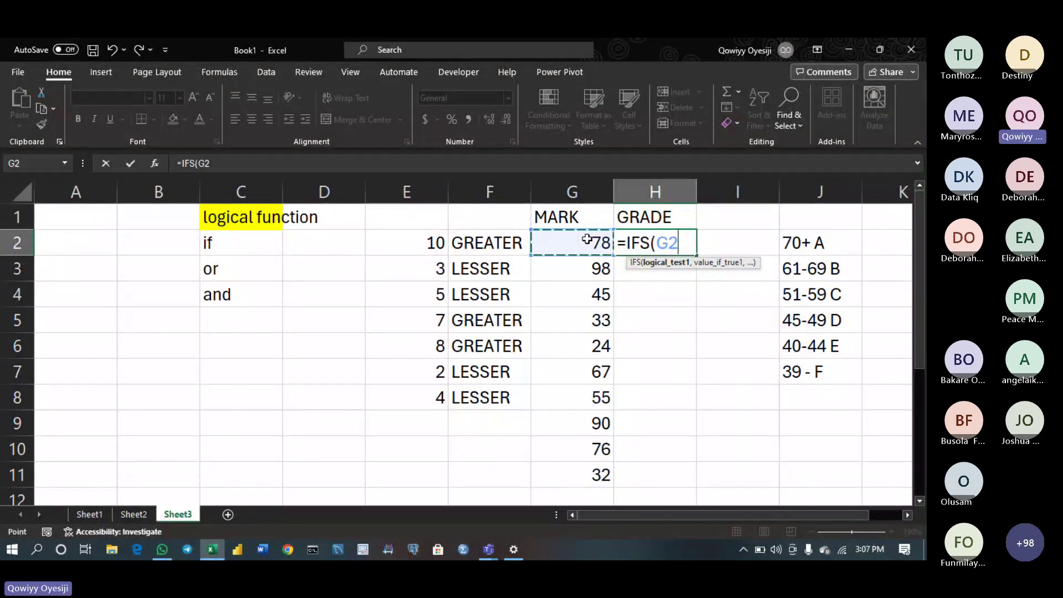
pyautogui.write('>')
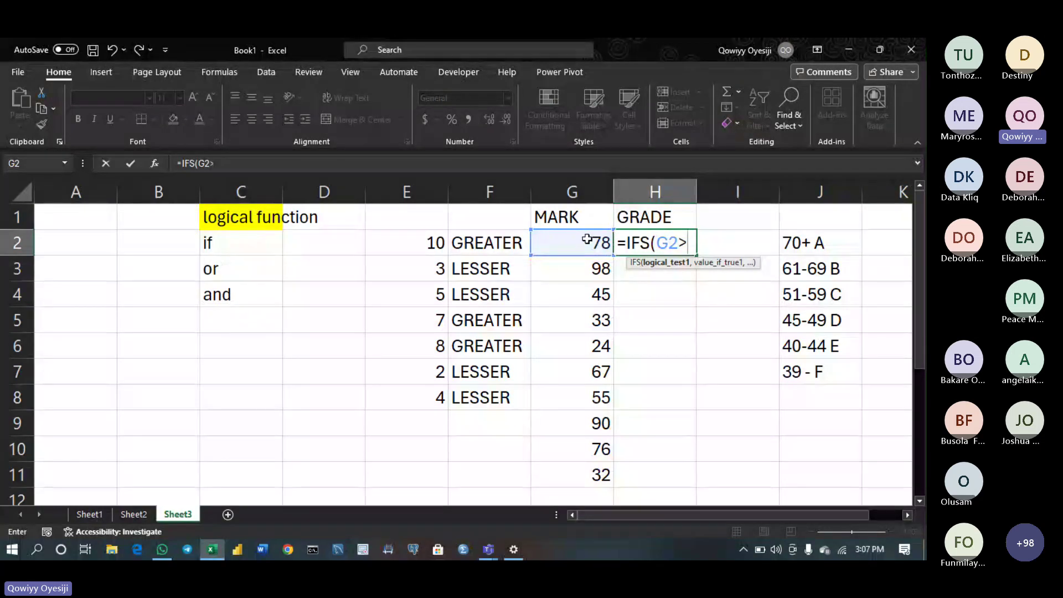
pyautogui.write('"')
pyautogui.press('BackSpace')
pyautogui.press('BackSpace')
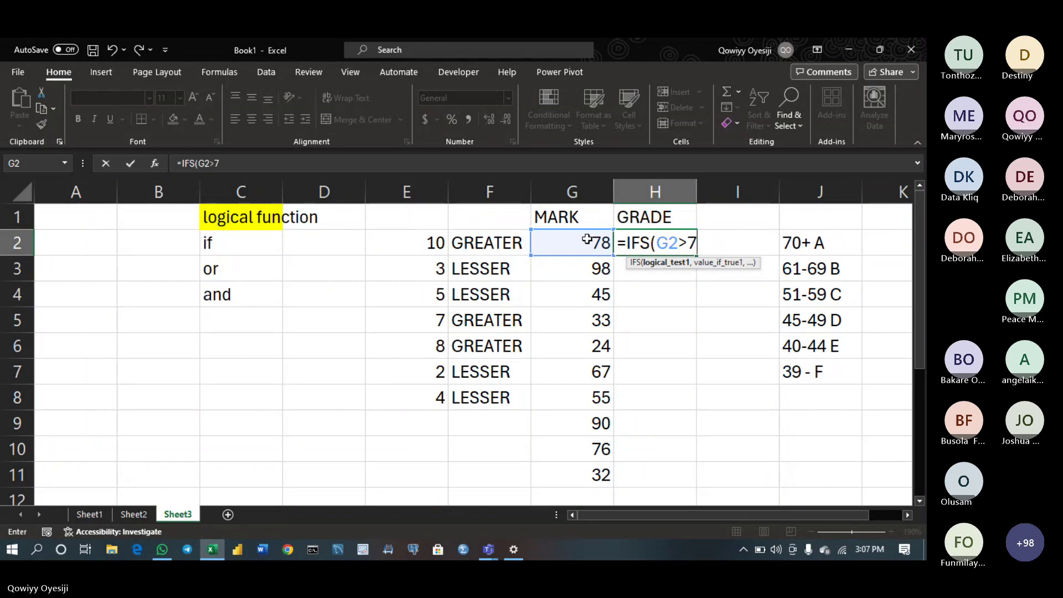
pyautogui.write('0')
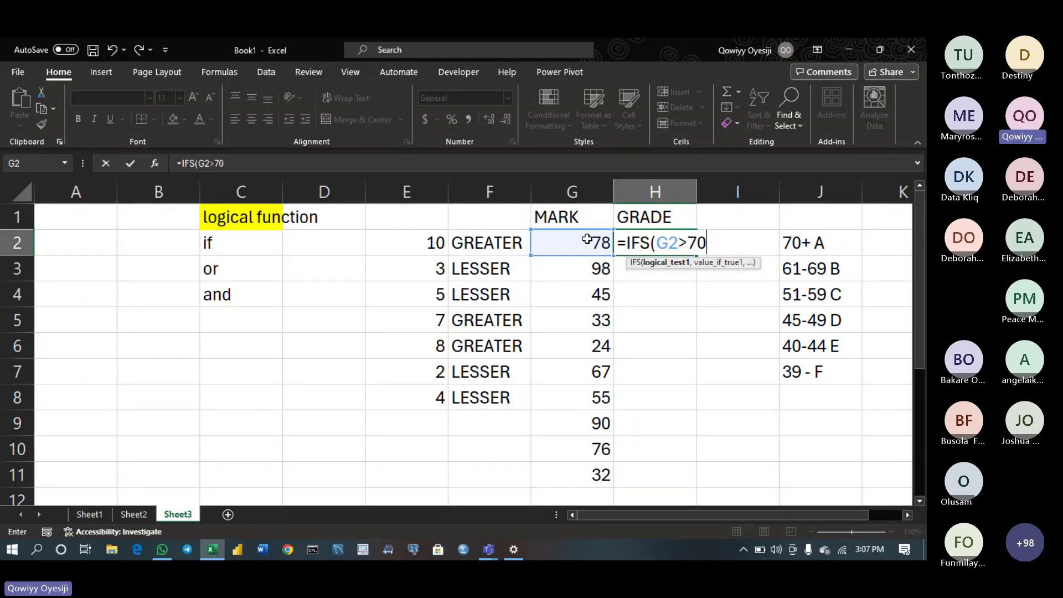
pyautogui.write(', "')
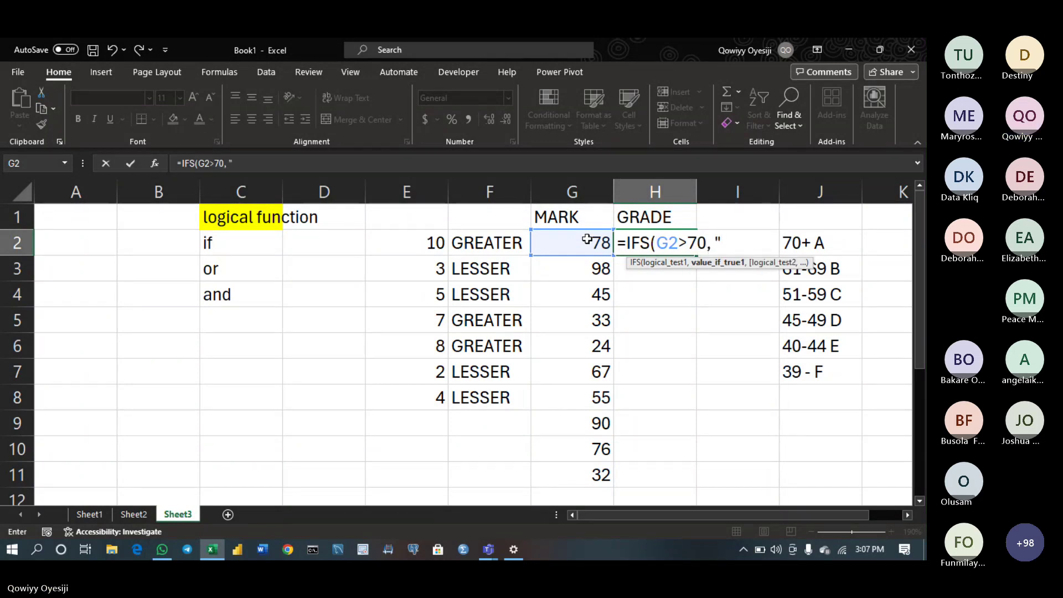
pyautogui.write('A")')
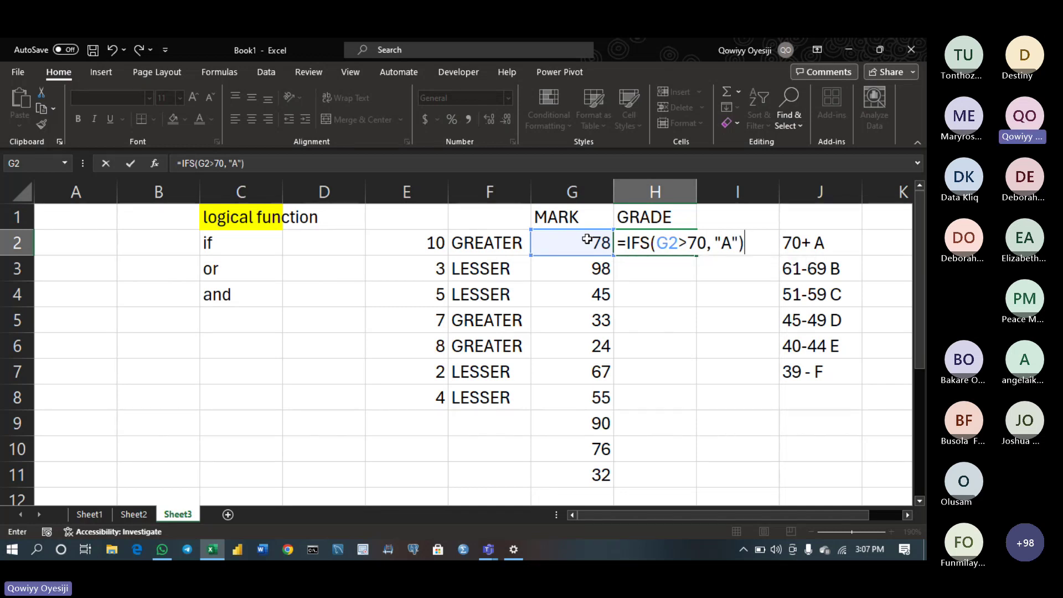
pyautogui.press('Return')
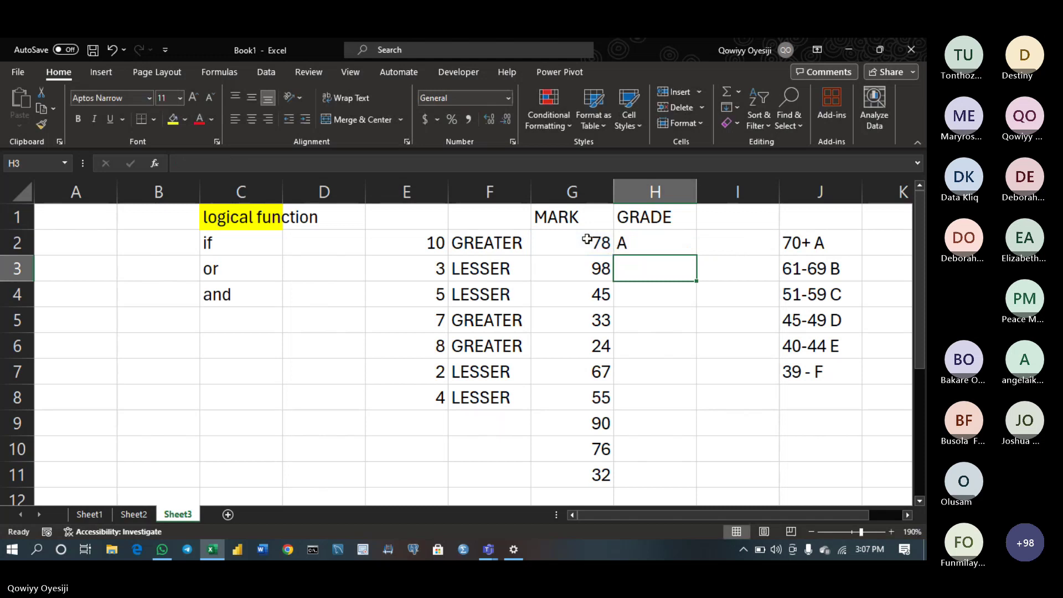
# Fill the IFS formula from H2 down through H11 and open the copied formula in H4 for inspection
pyautogui.click(680, 244)
pyautogui.doubleClick(696, 255)
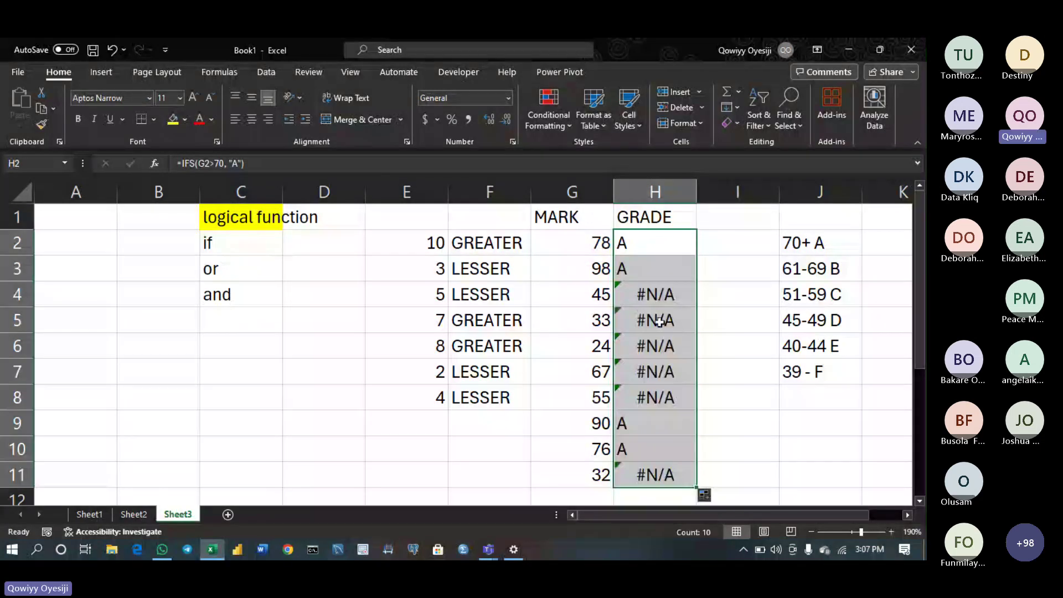
pyautogui.click(659, 322)
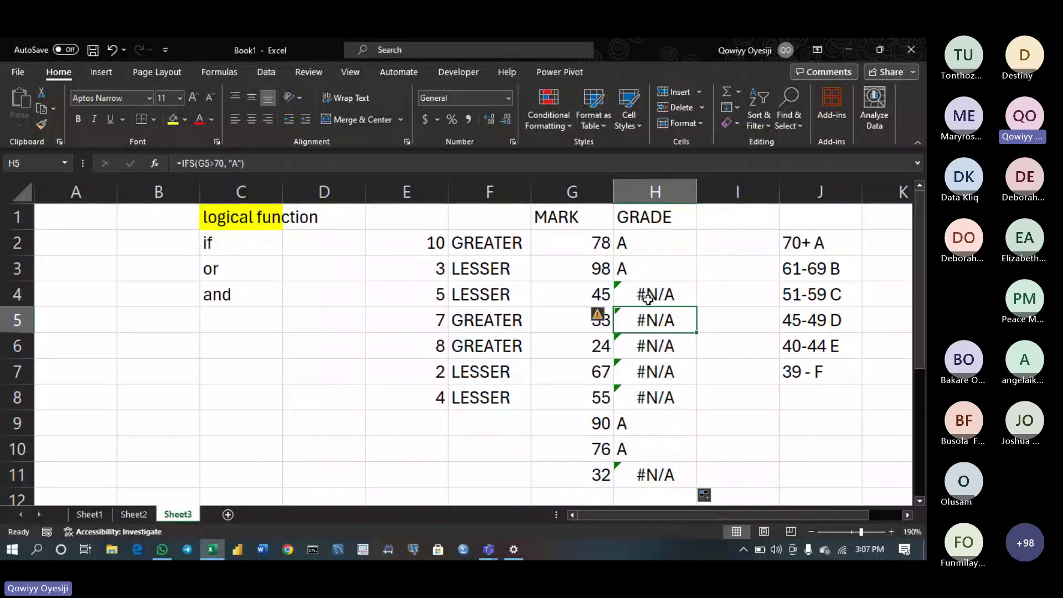
pyautogui.doubleClick(648, 298)
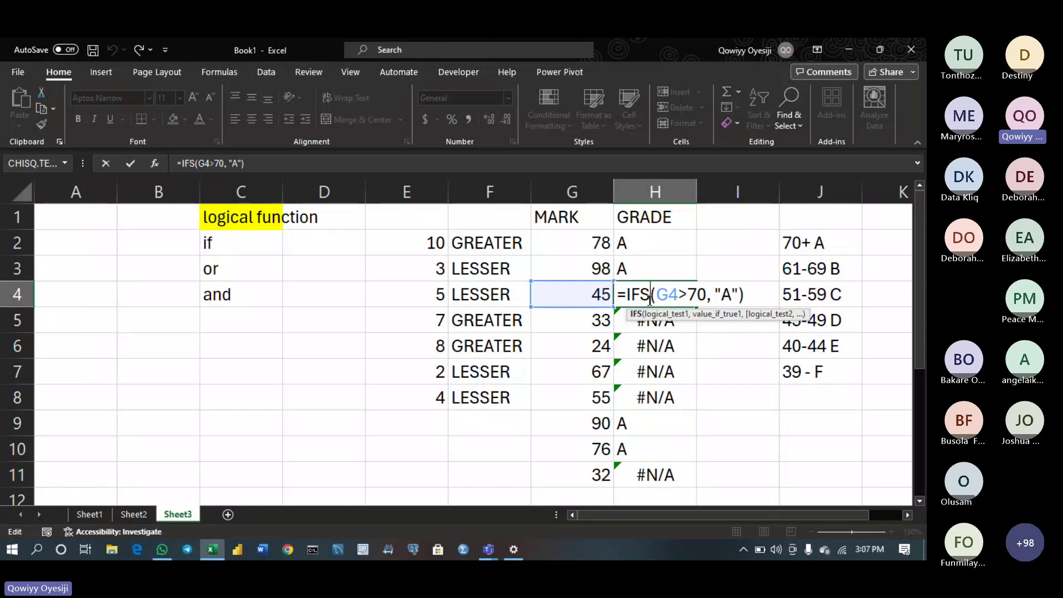
# Close the formula in H4, then reopen the IFS formula in H2 and begin a second logical test with AND( after "A"
pyautogui.press('Return')
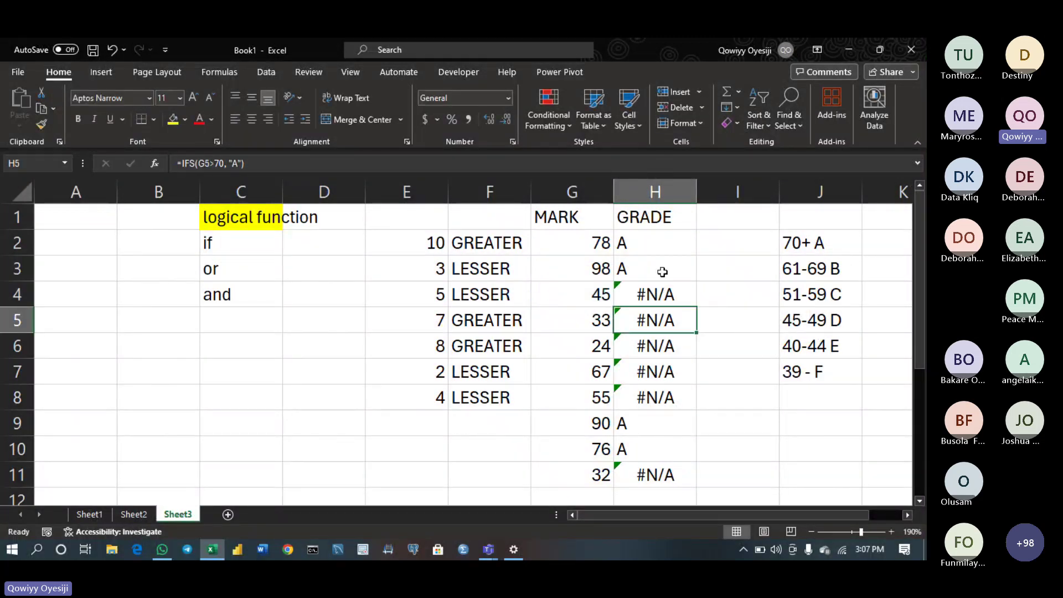
pyautogui.doubleClick(707, 242)
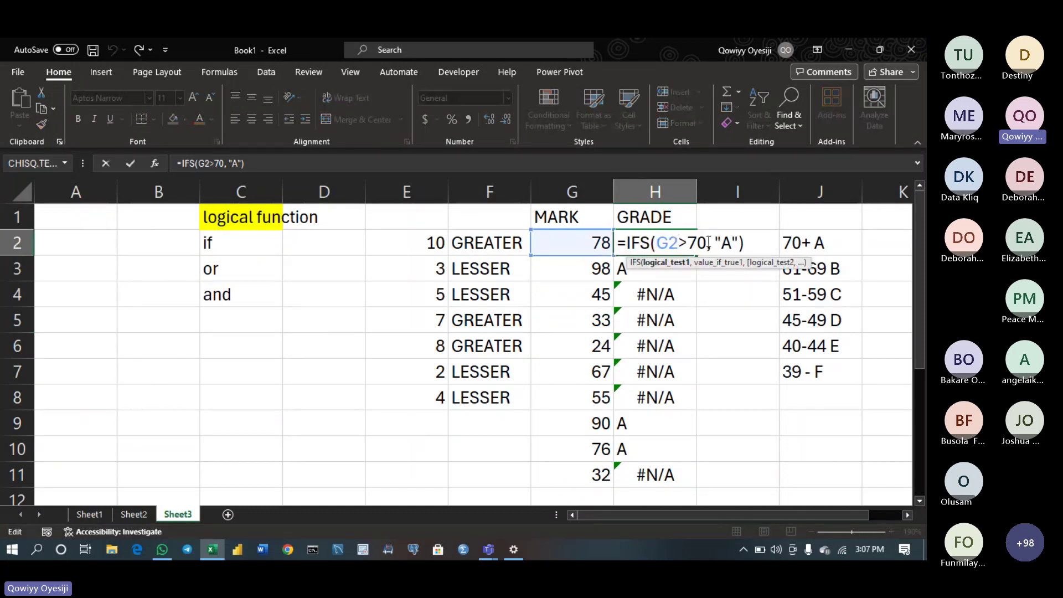
pyautogui.click(754, 248)
pyautogui.press('BackSpace')
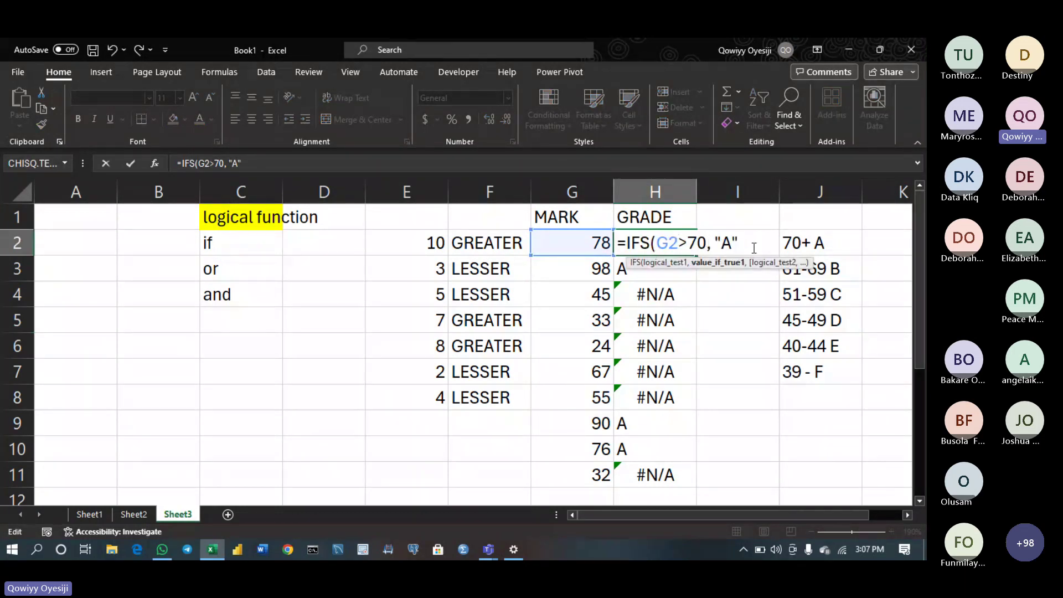
pyautogui.write(',')
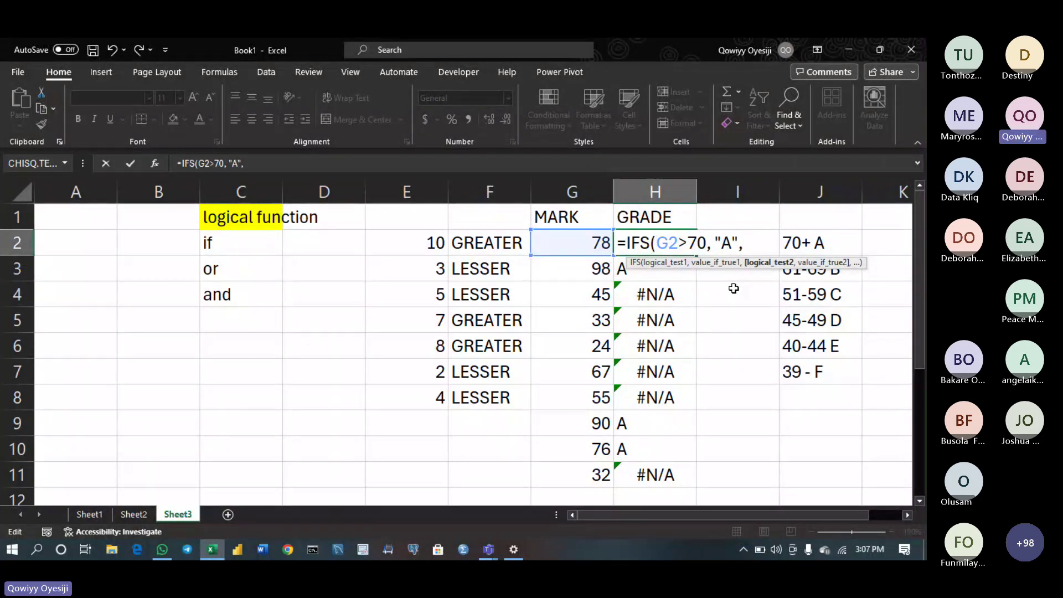
pyautogui.write('AND')
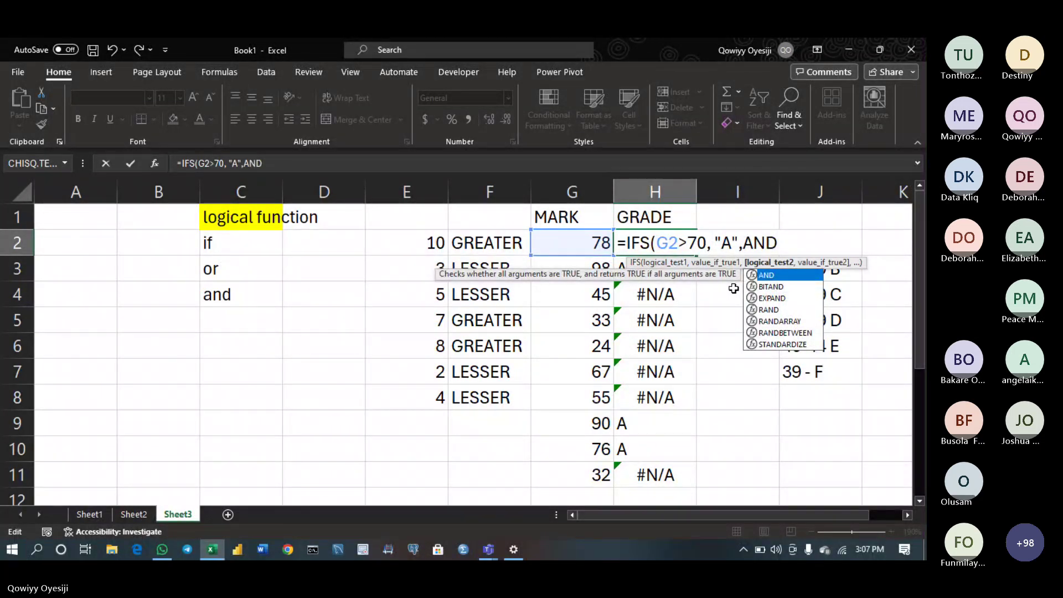
pyautogui.write('(')
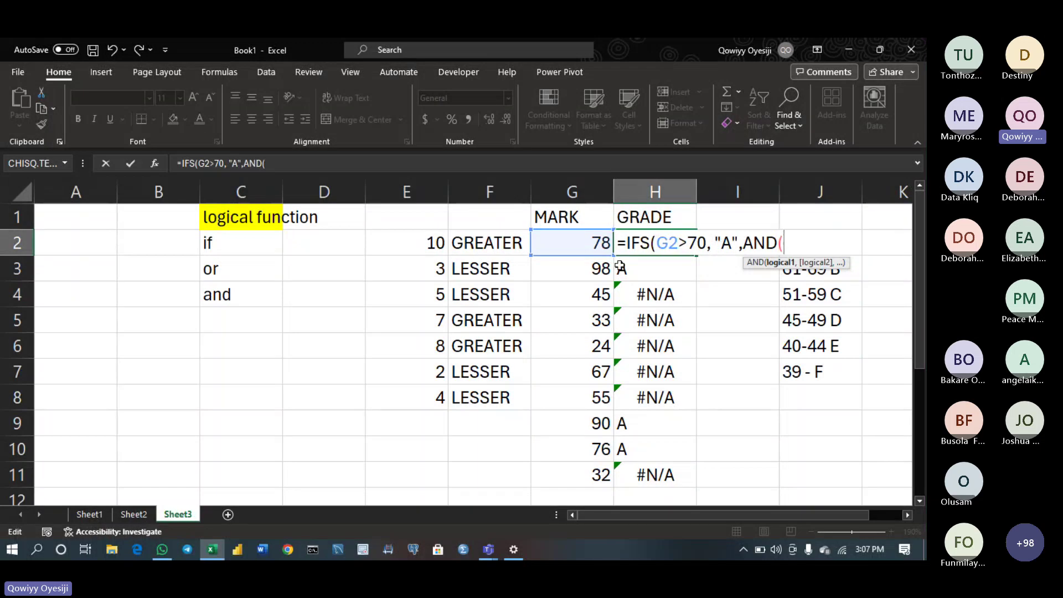
# Fill in the AND test in H2 as G2>59,<70 and give "B" as its result
pyautogui.click(574, 244)
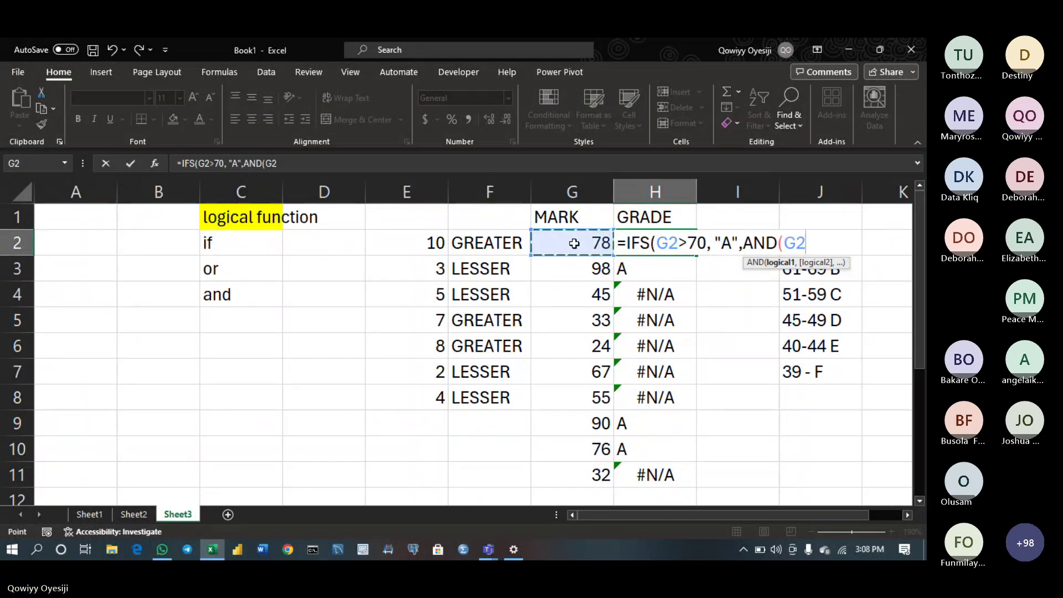
pyautogui.write('>')
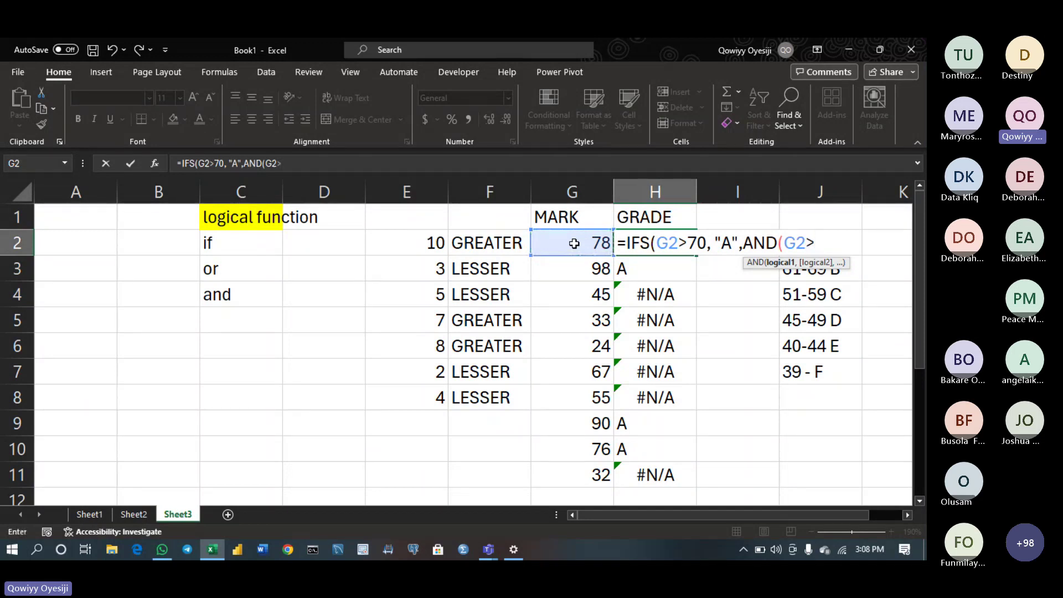
pyautogui.write('59,')
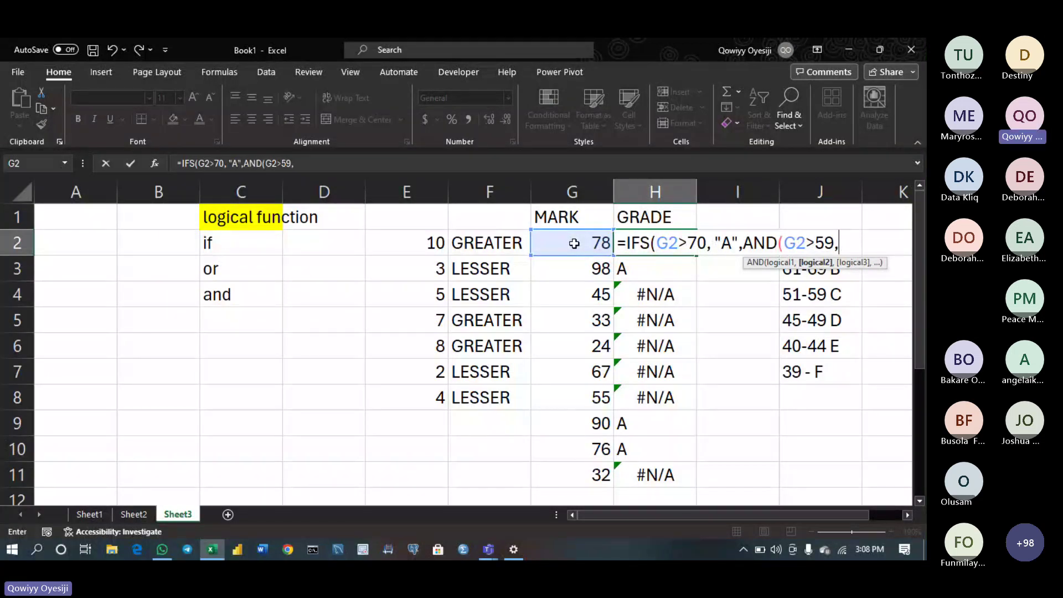
pyautogui.write('<')
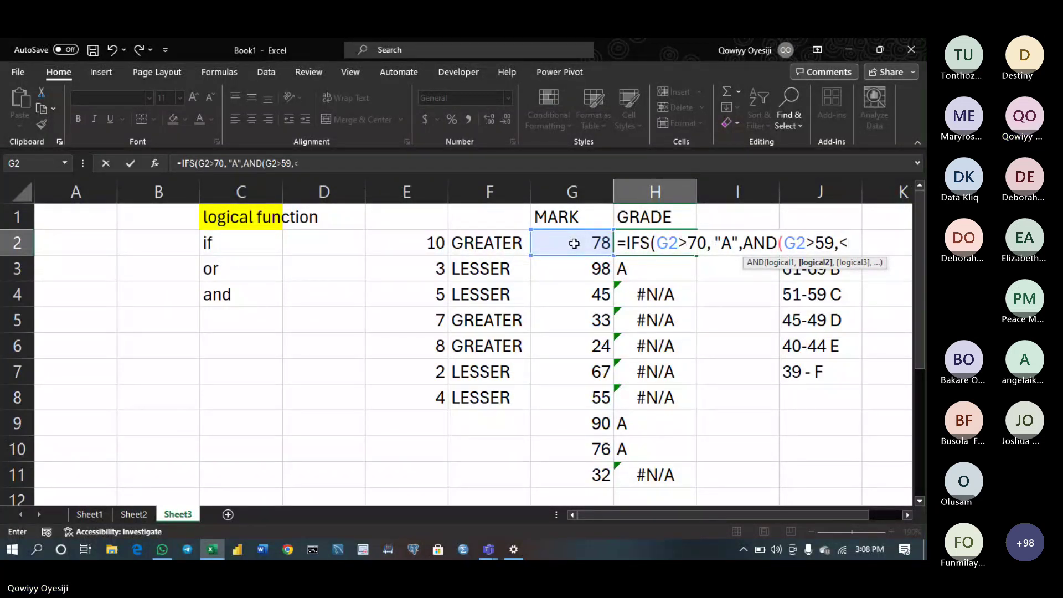
pyautogui.write('70),')
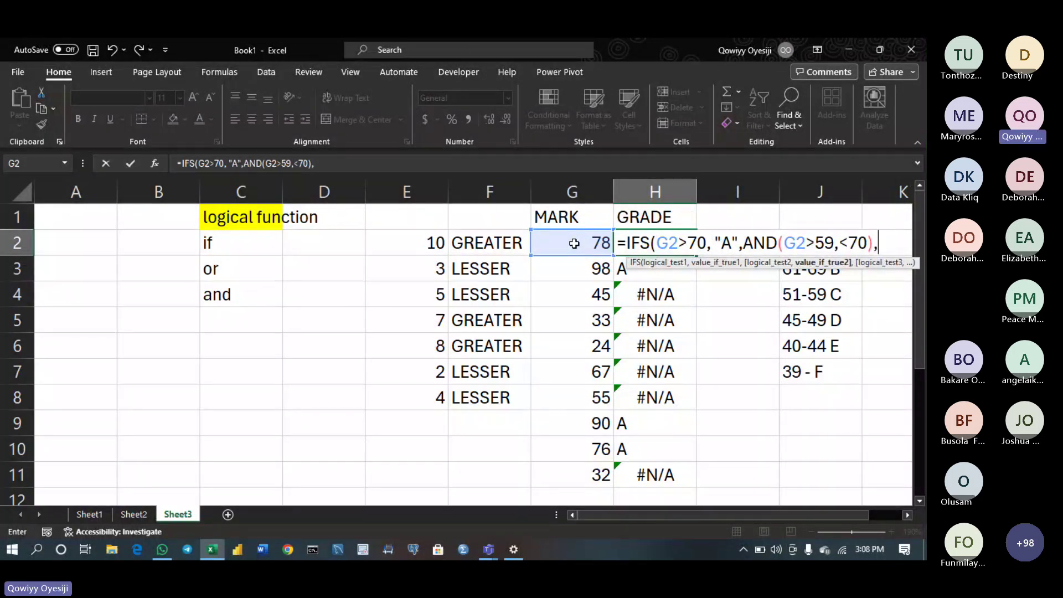
pyautogui.write('"B"')
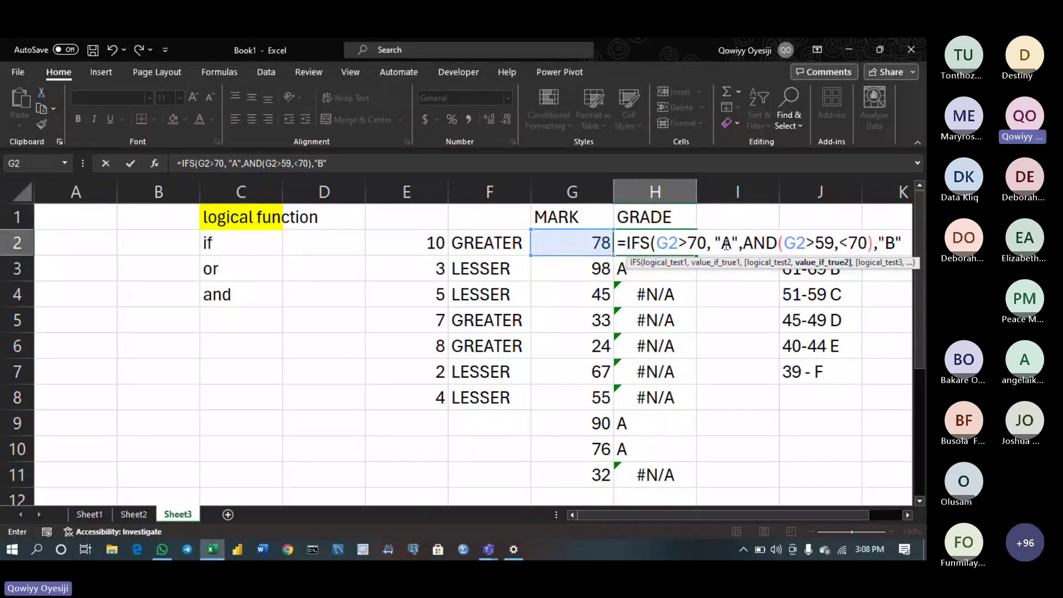
# Insert a G2 reference before <70 so the second test reads AND(G2>59,G2<70)
pyautogui.click(841, 247)
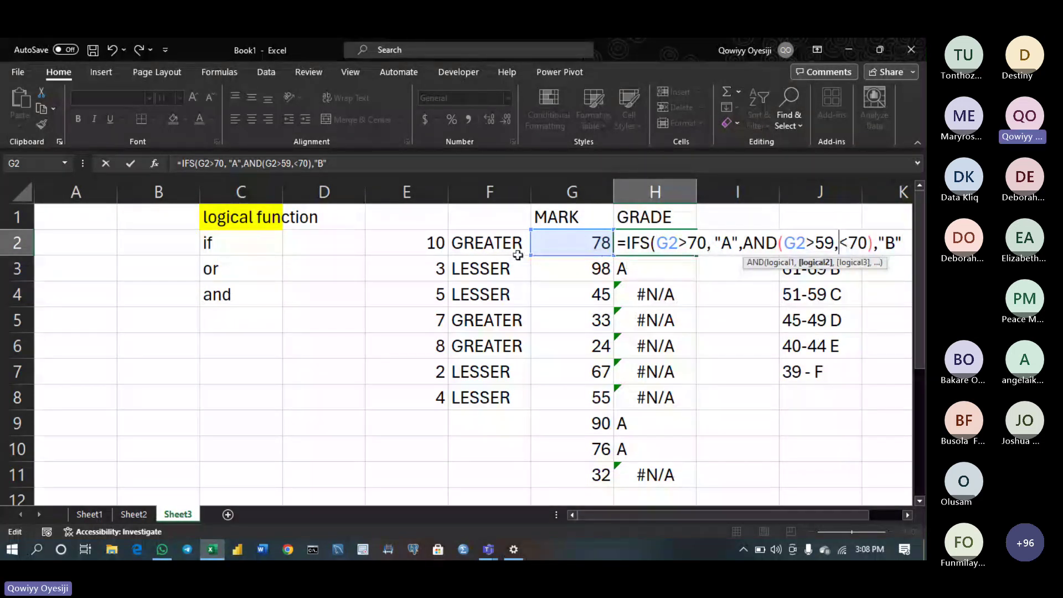
pyautogui.click(563, 251)
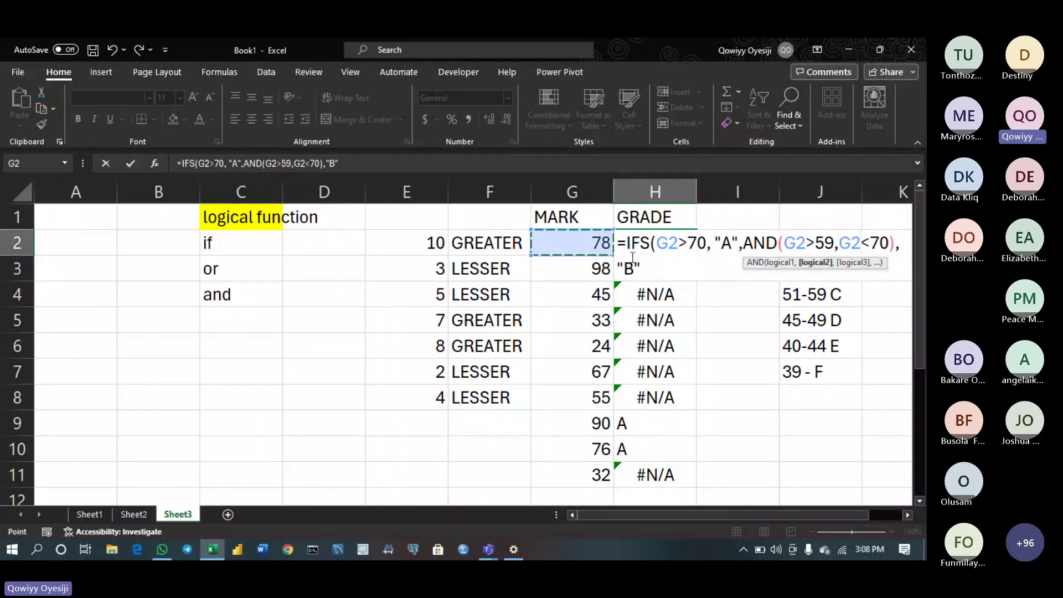
pyautogui.click(896, 243)
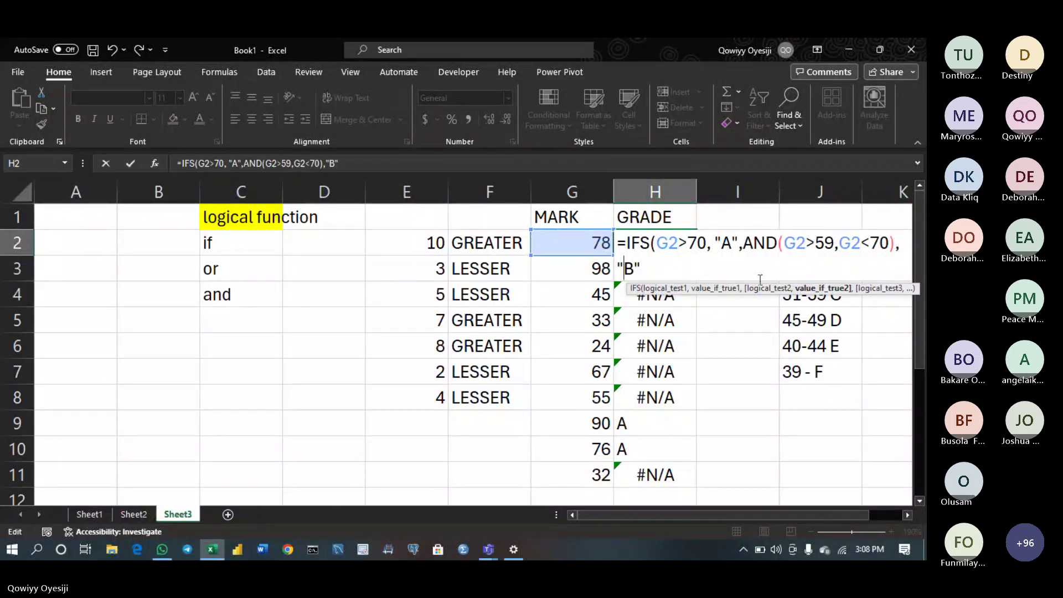
# Add a third logical test after "B" in the H2 formula, starting with AND(G2>49, as its lower limit
pyautogui.click(669, 264)
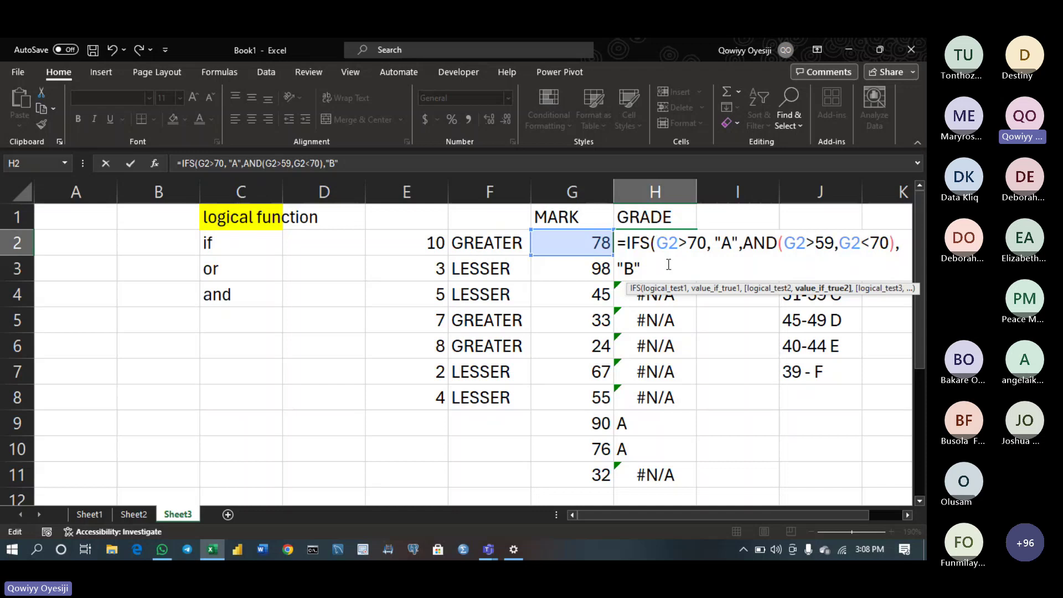
pyautogui.write(',')
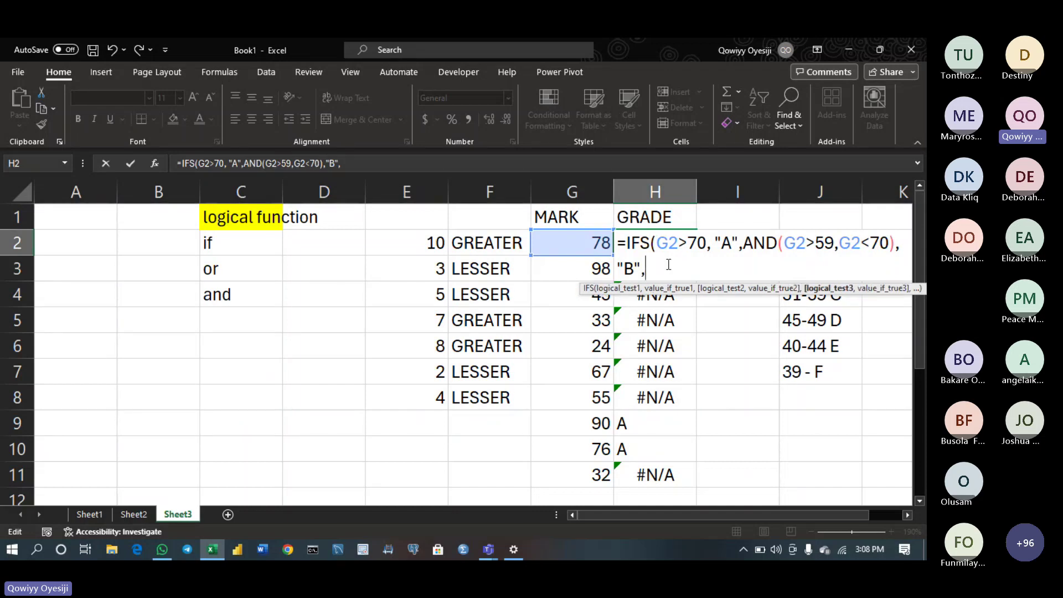
pyautogui.write('AND(')
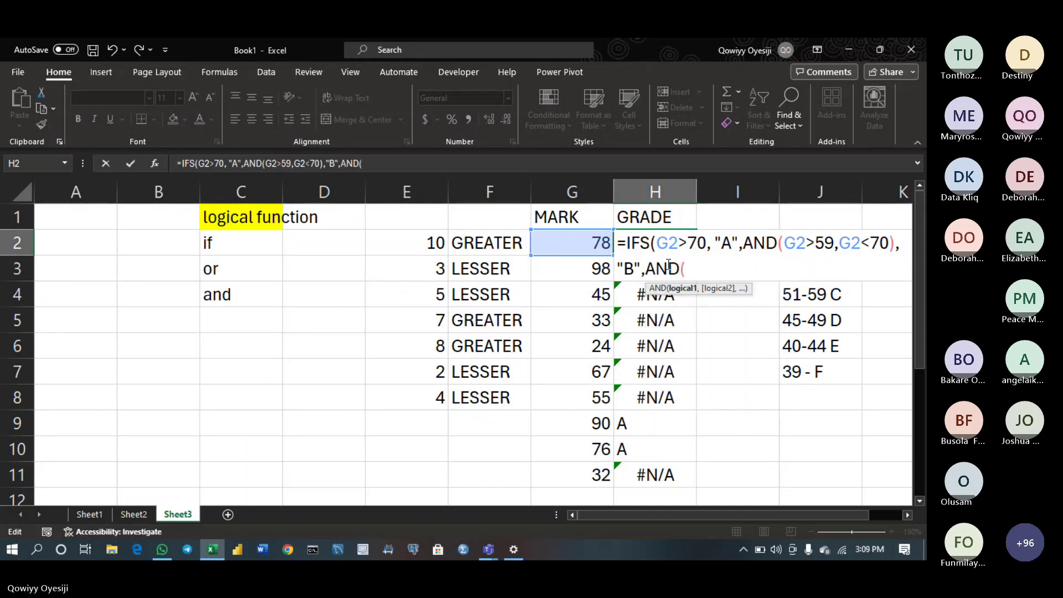
pyautogui.click(595, 242)
pyautogui.write('>')
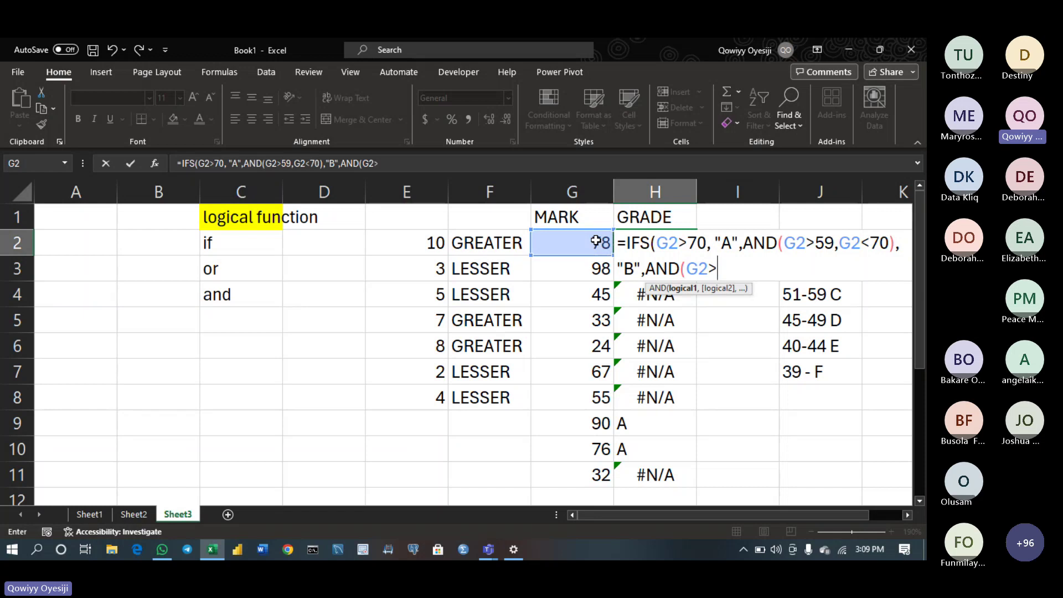
pyautogui.write('49')
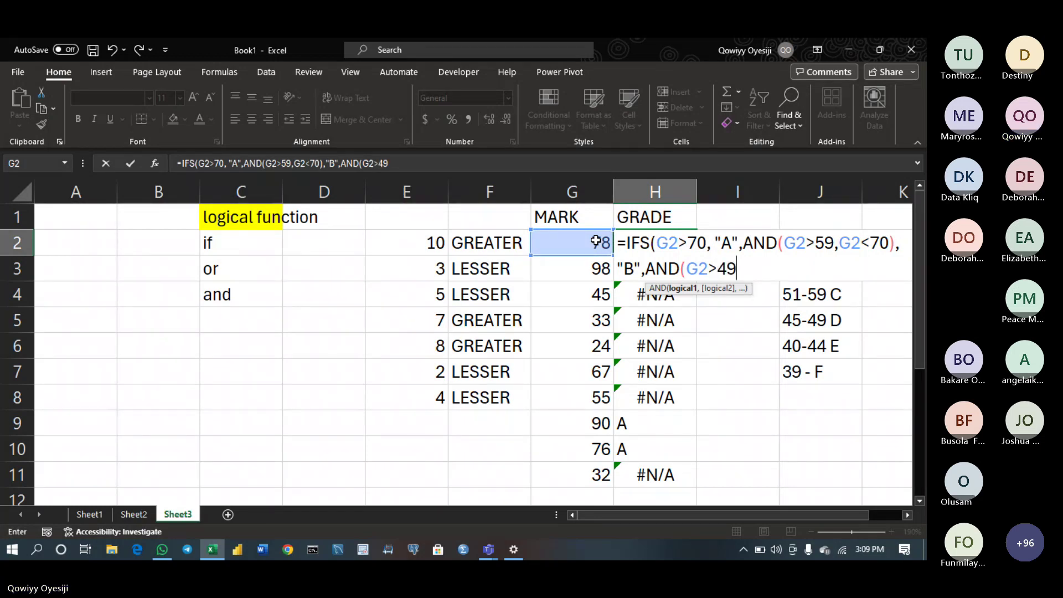
pyautogui.write(',')
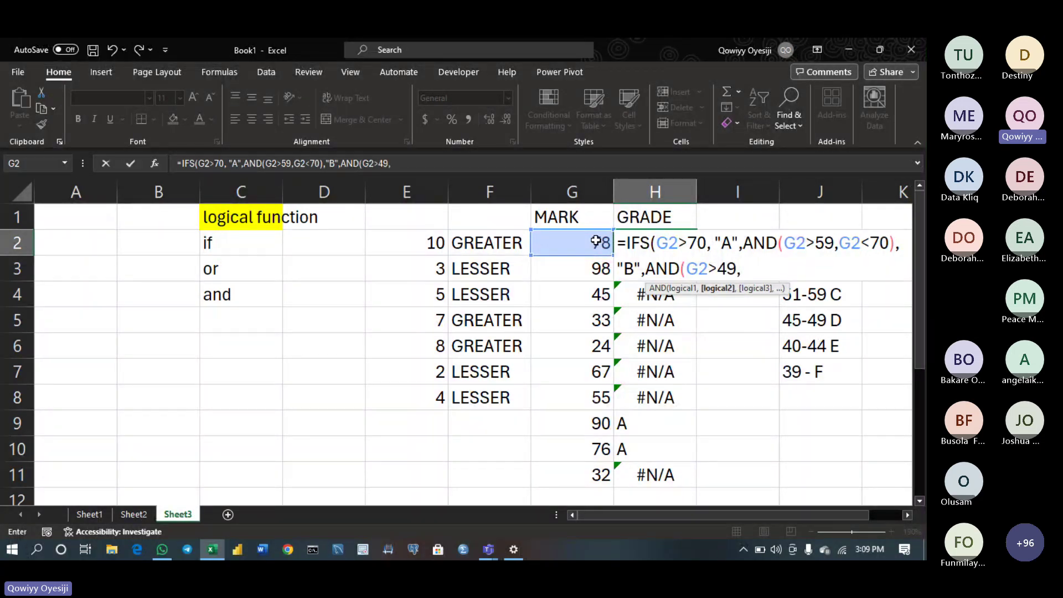
# Complete the third AND test in H2 with the upper limit G2<60 and close its parenthesis
pyautogui.click(596, 240)
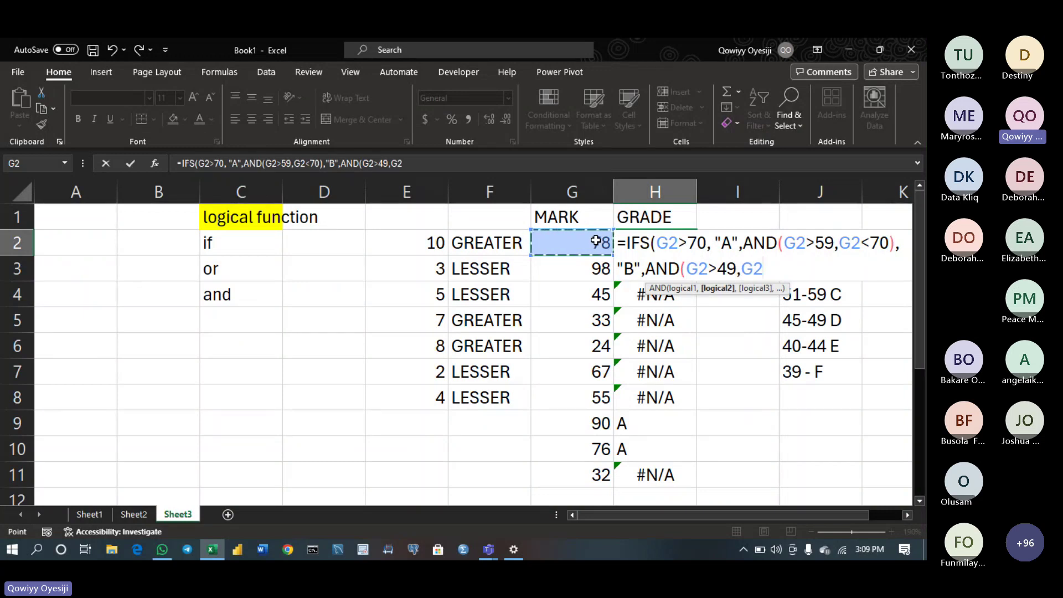
pyautogui.press('BackSpace')
pyautogui.write('<50')
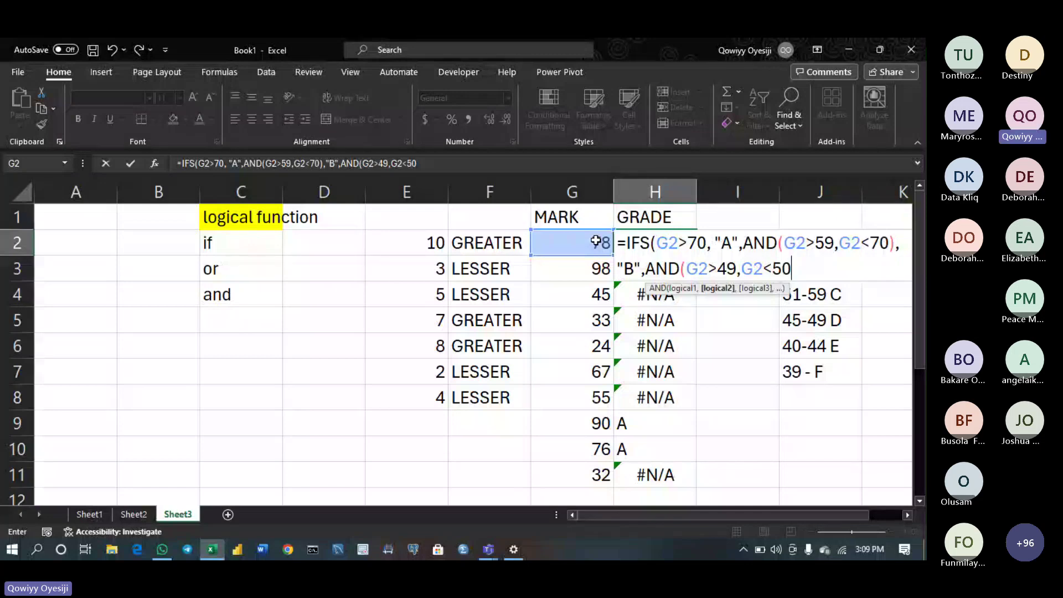
pyautogui.press('BackSpace')
pyautogui.press('BackSpace')
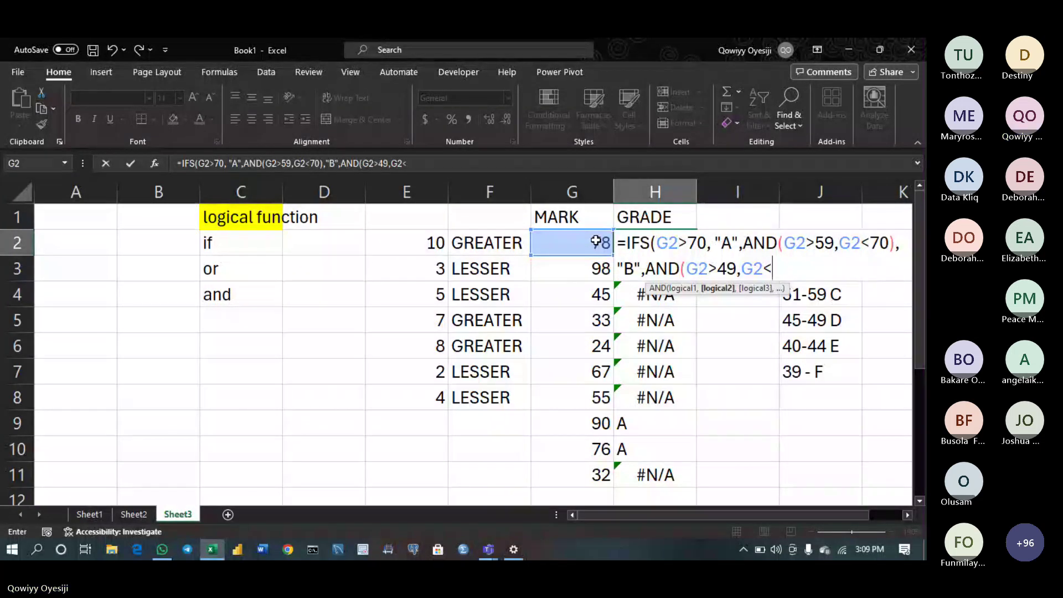
pyautogui.write('60')
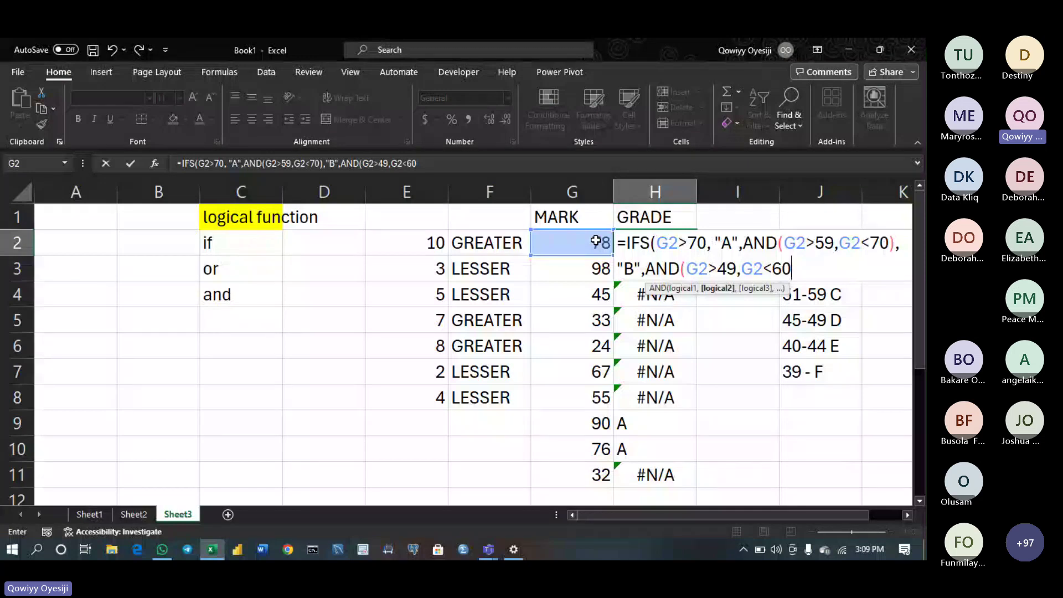
pyautogui.write(')')
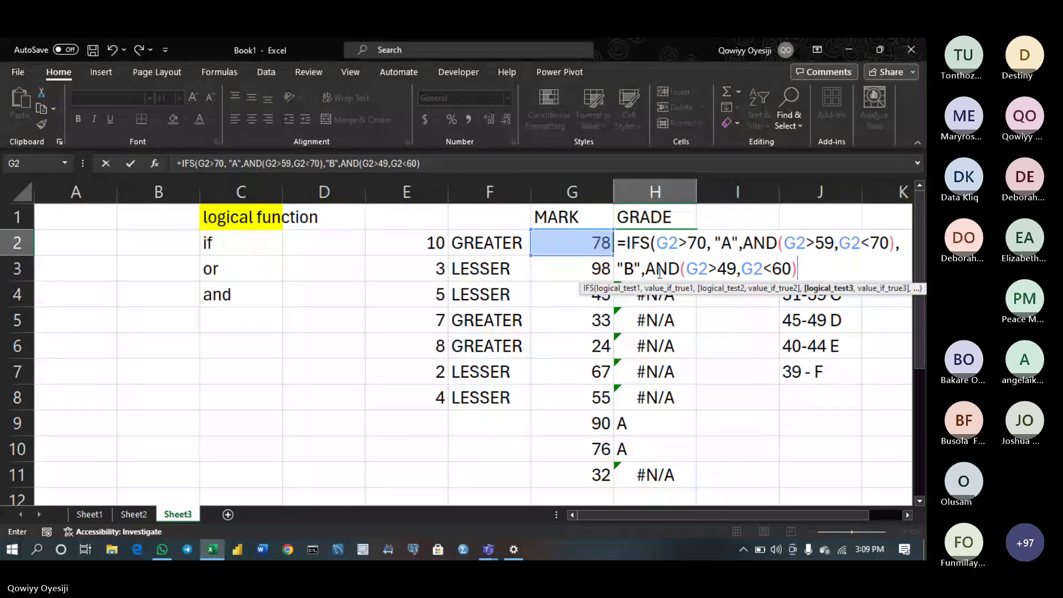
# Give "C" as the result of the third test at the end of the H2 formula
pyautogui.click(629, 268)
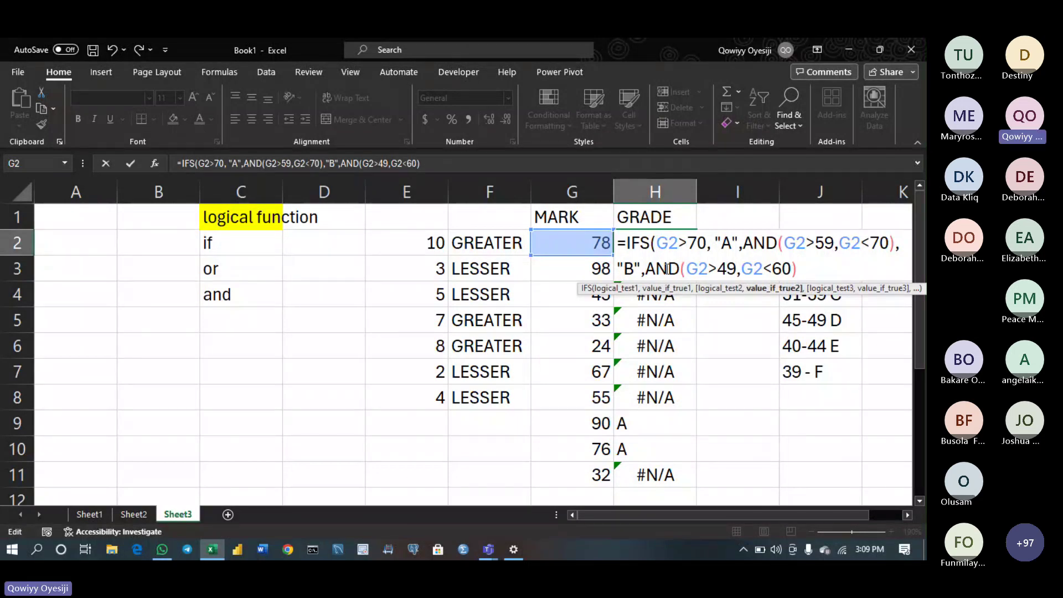
pyautogui.click(768, 270)
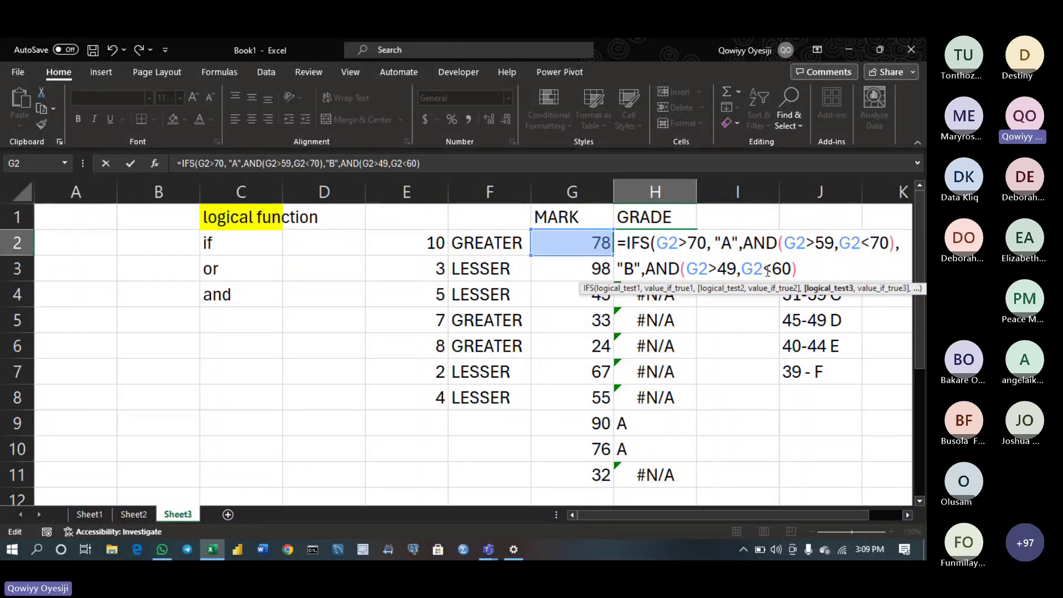
pyautogui.click(801, 270)
pyautogui.write(',')
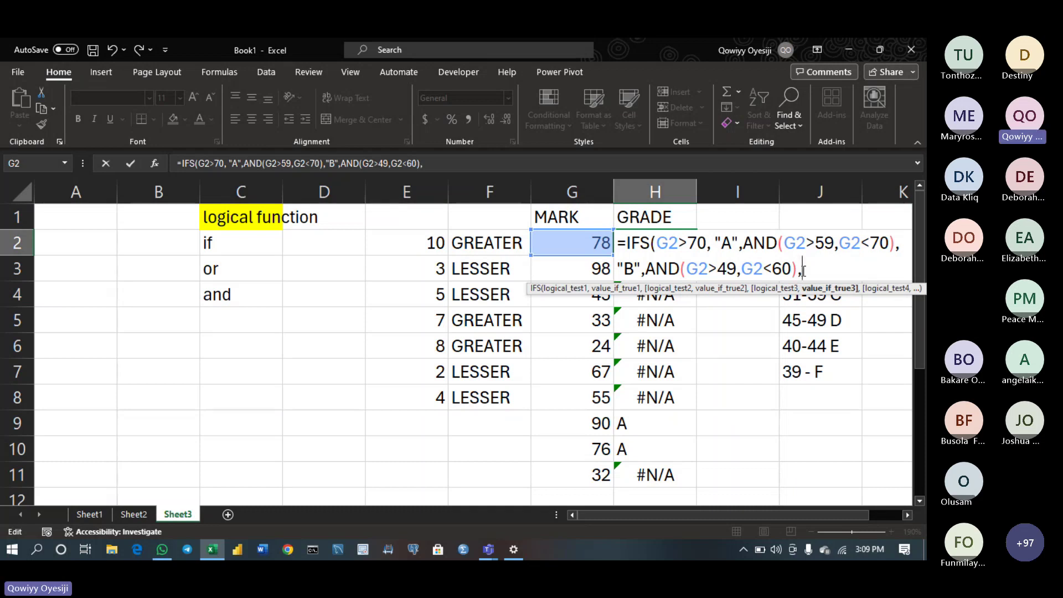
pyautogui.write('"C"')
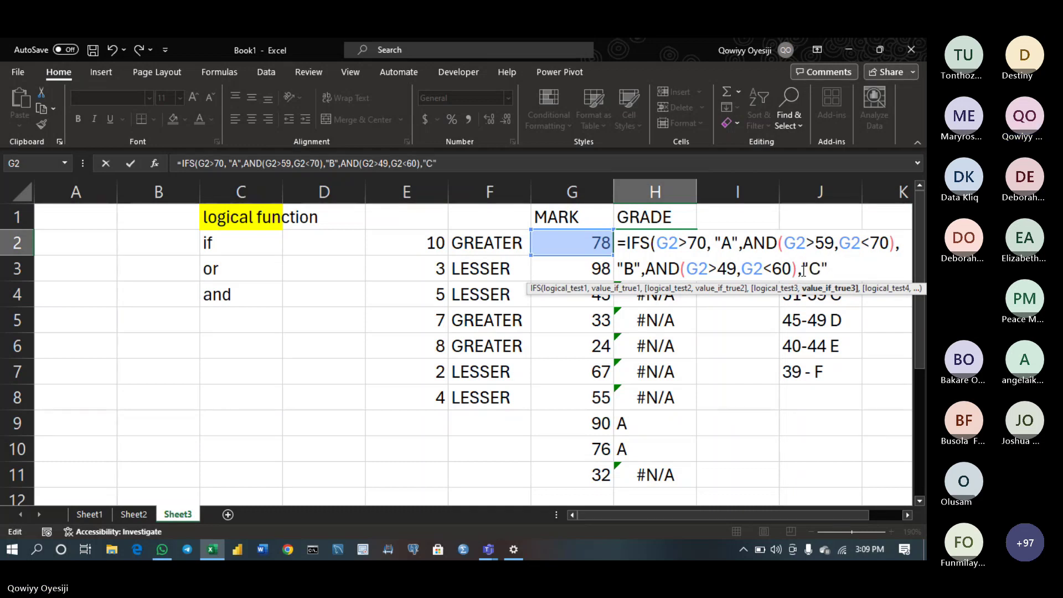
# Add the fourth test AND(G2>44,G2<50) with the result "D" to the IFS formula in H2
pyautogui.write(',')
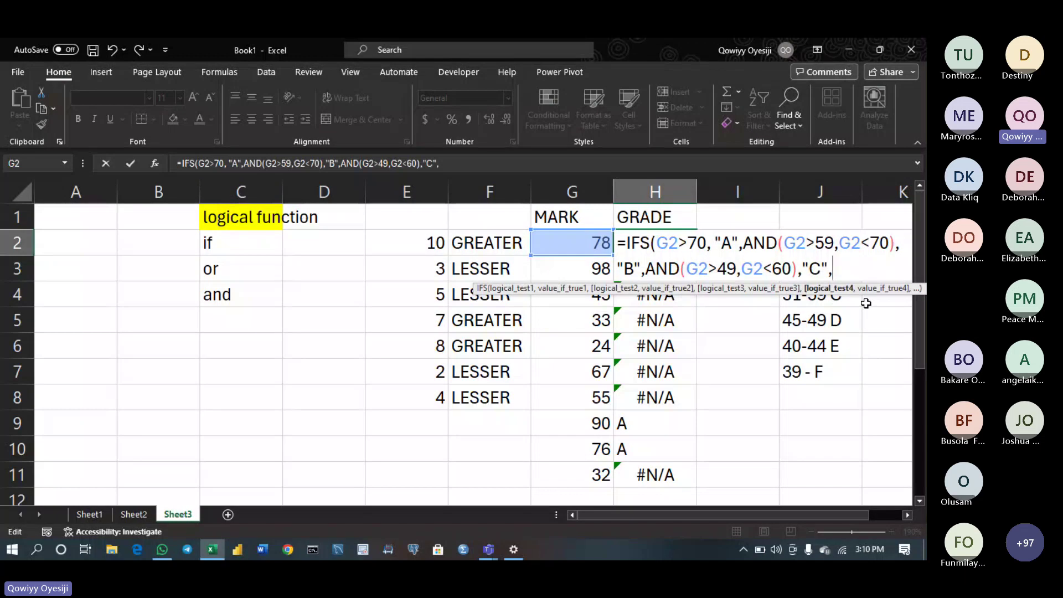
pyautogui.write('AND(')
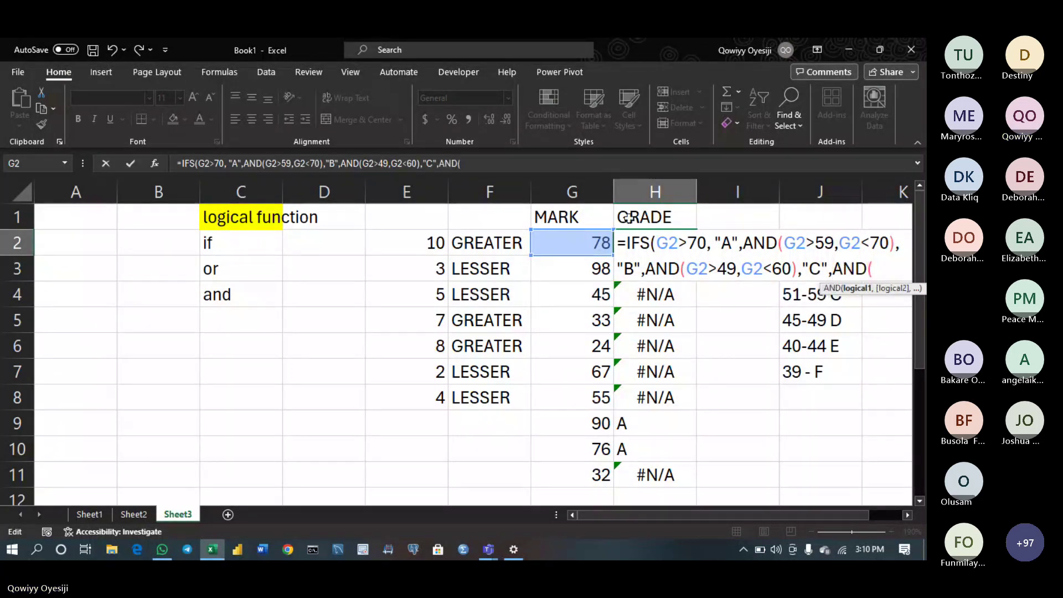
pyautogui.click(598, 237)
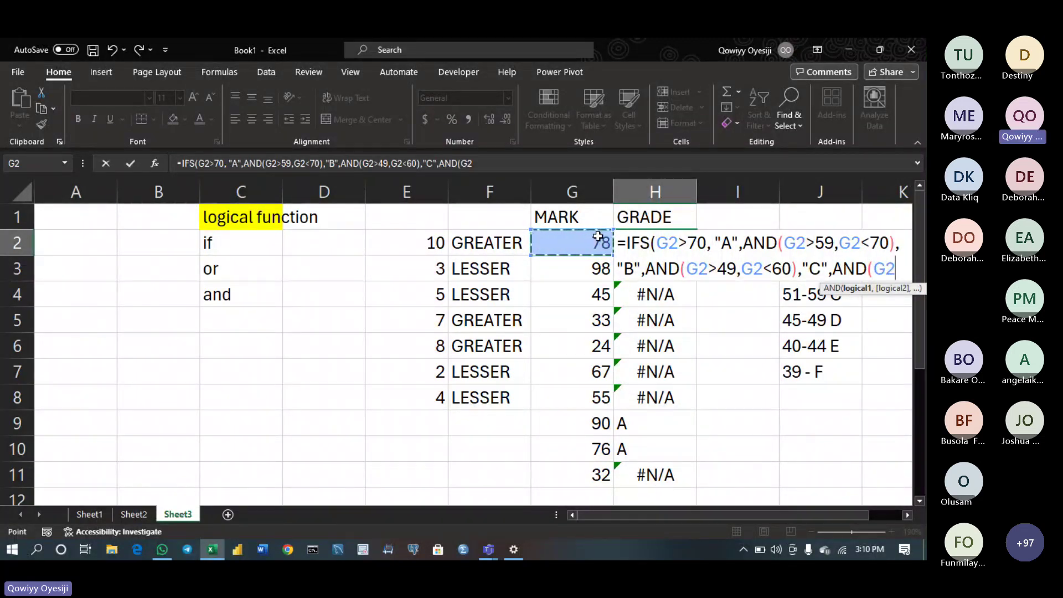
pyautogui.write('>44')
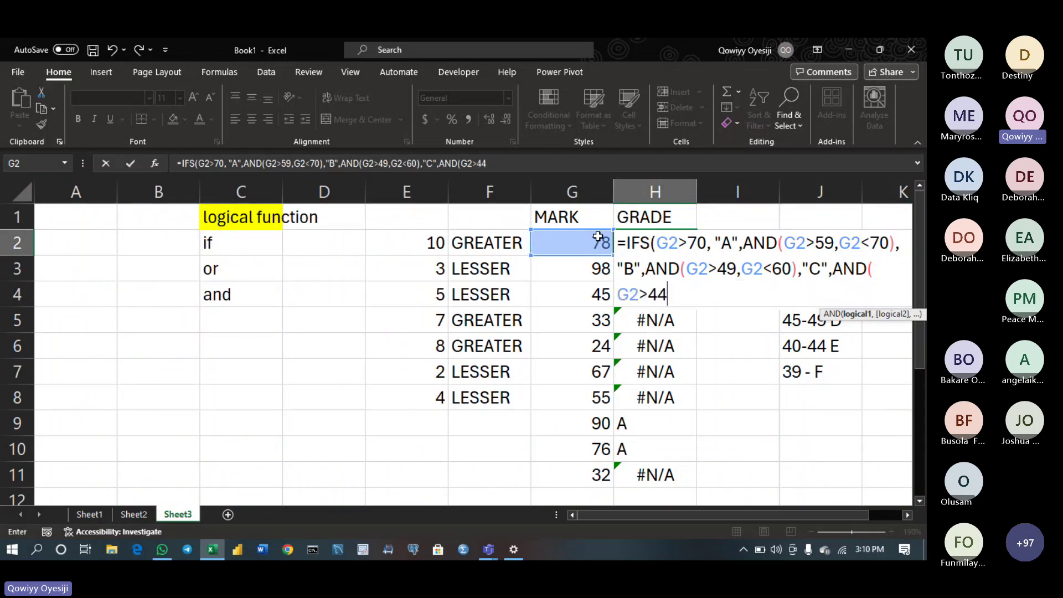
pyautogui.write(',')
pyautogui.click(598, 237)
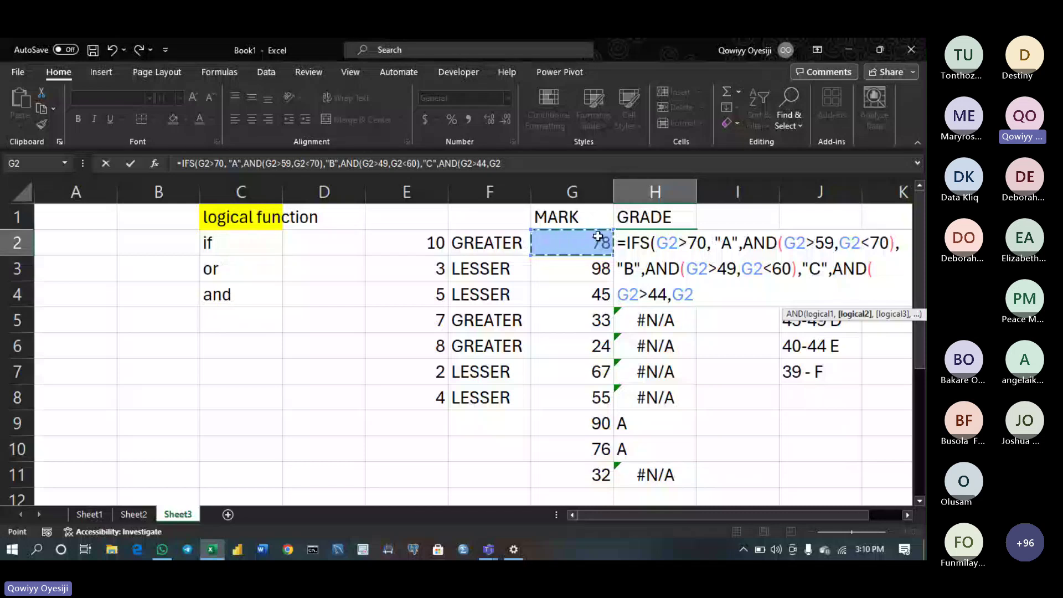
pyautogui.write('<50')
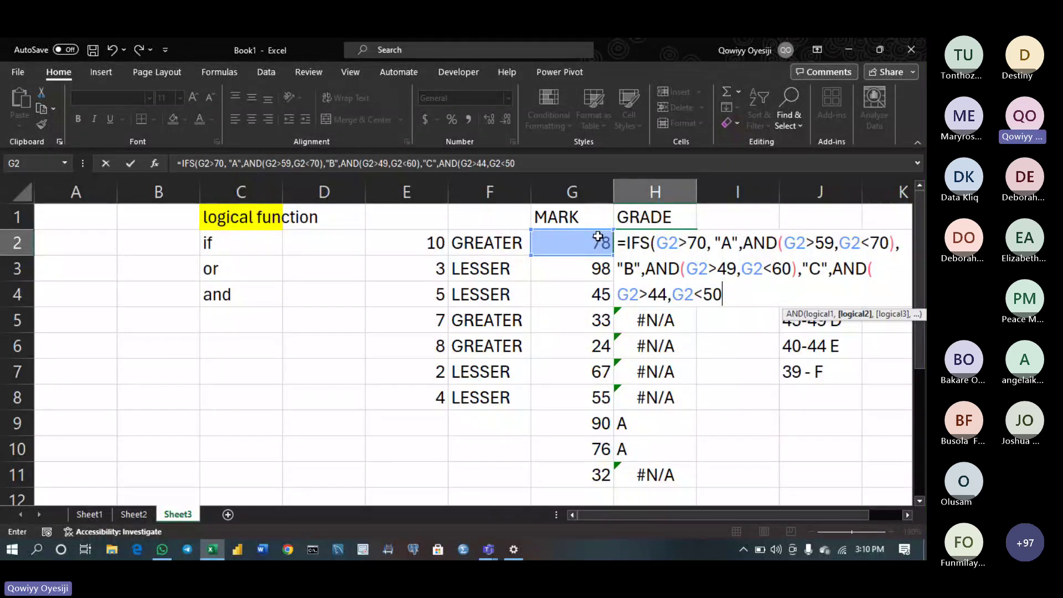
pyautogui.write('),')
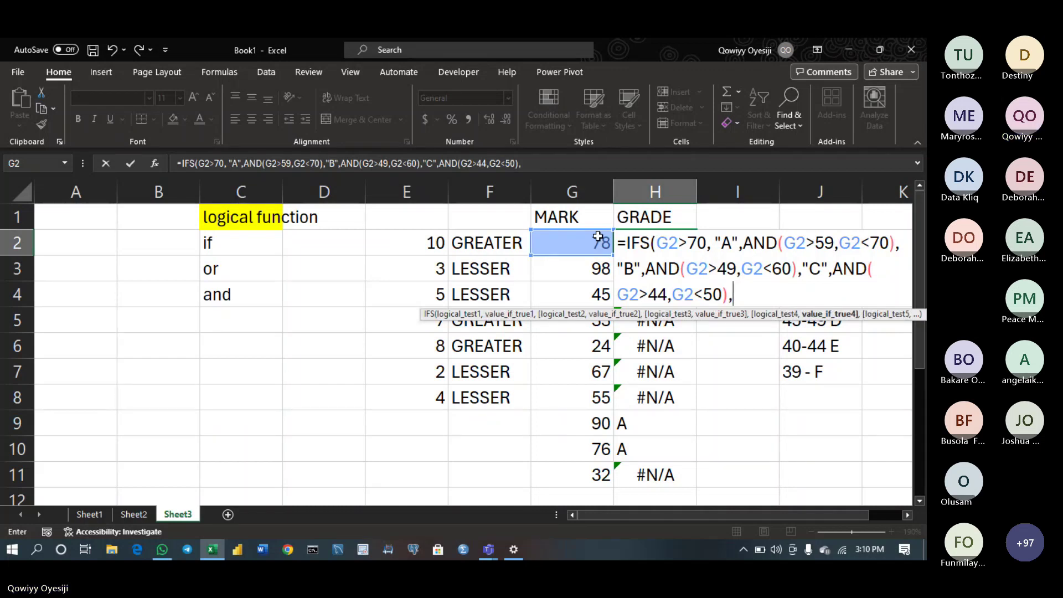
pyautogui.write('" D')
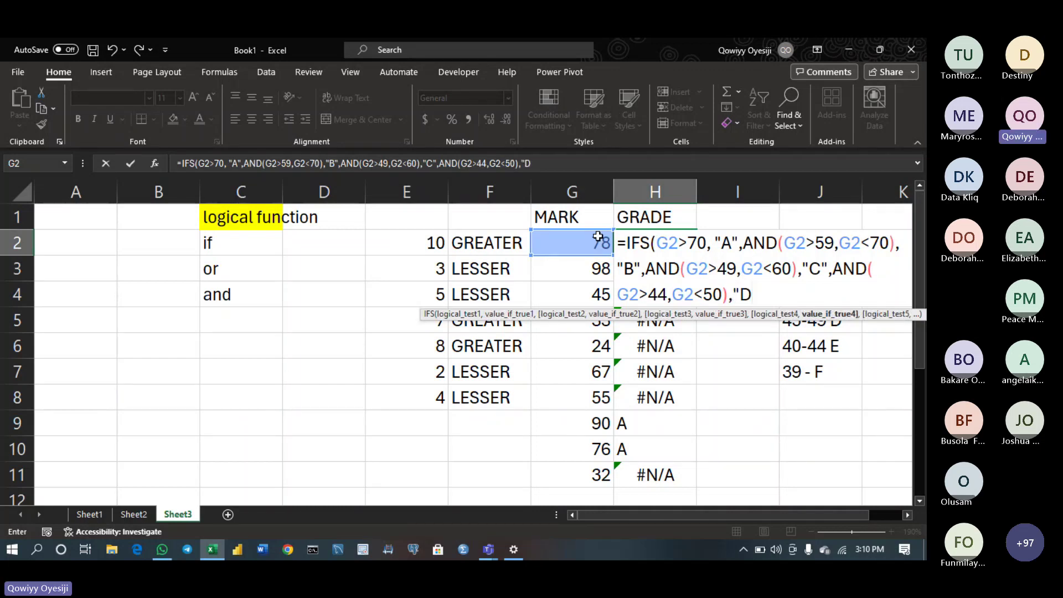
pyautogui.write('",')
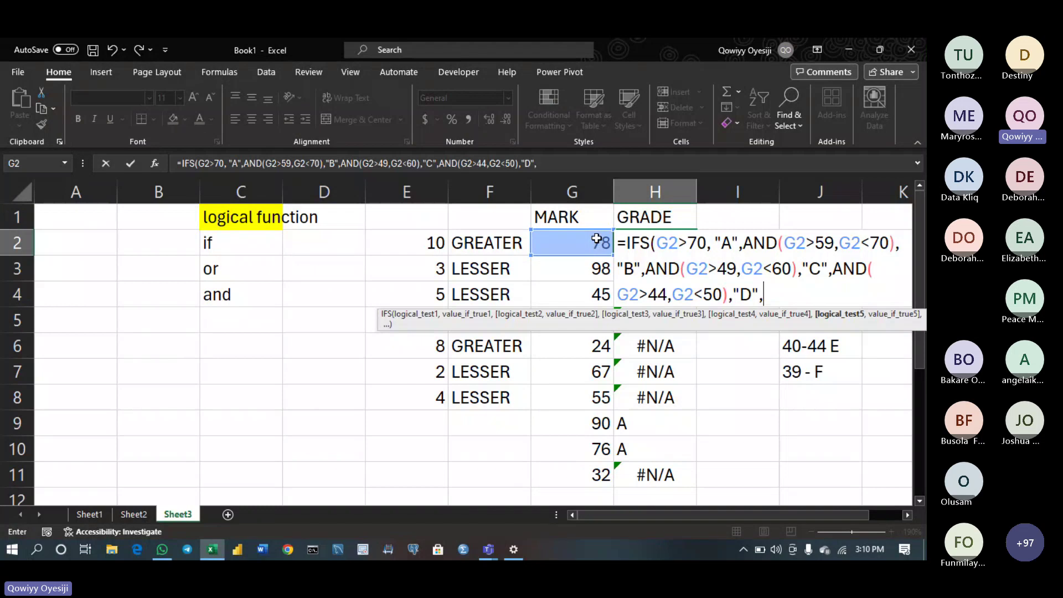
# Append G2>39,G2<45),"E" to the H2 formula as the fifth condition and its result
pyautogui.click(596, 240)
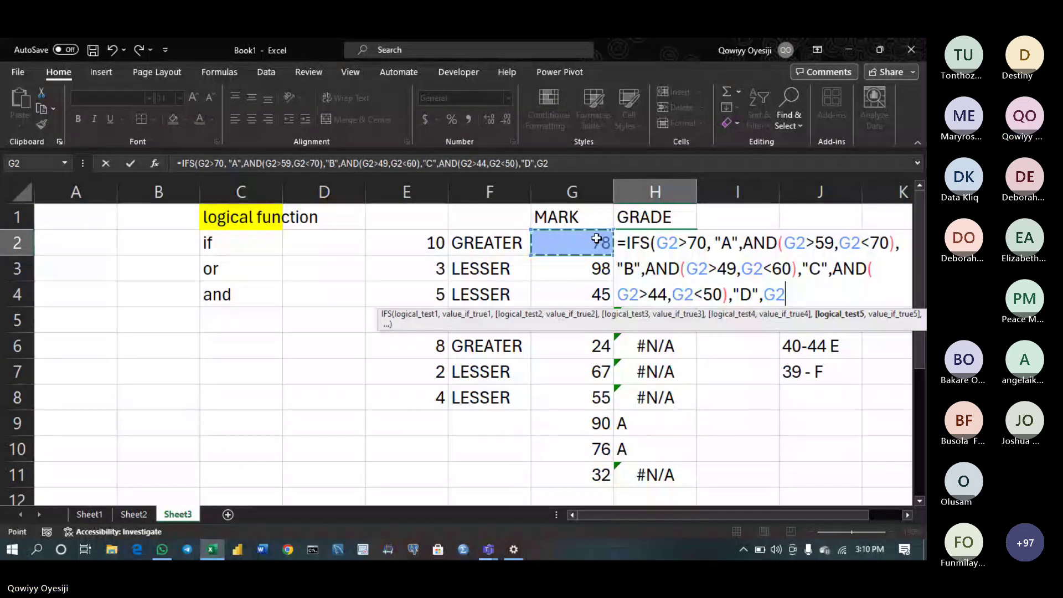
pyautogui.write('>')
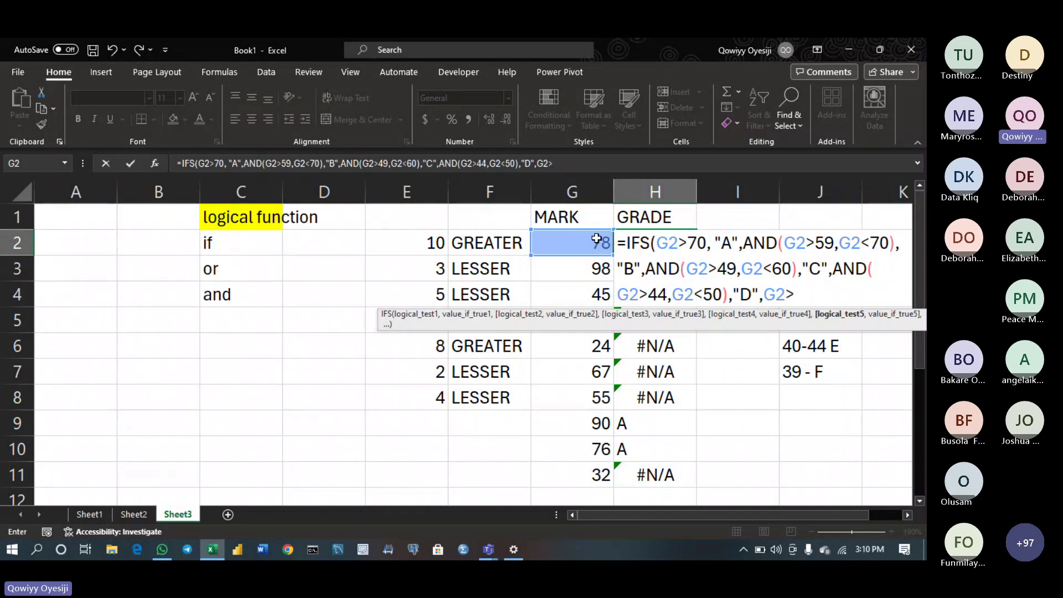
pyautogui.write('39,')
pyautogui.click(597, 239)
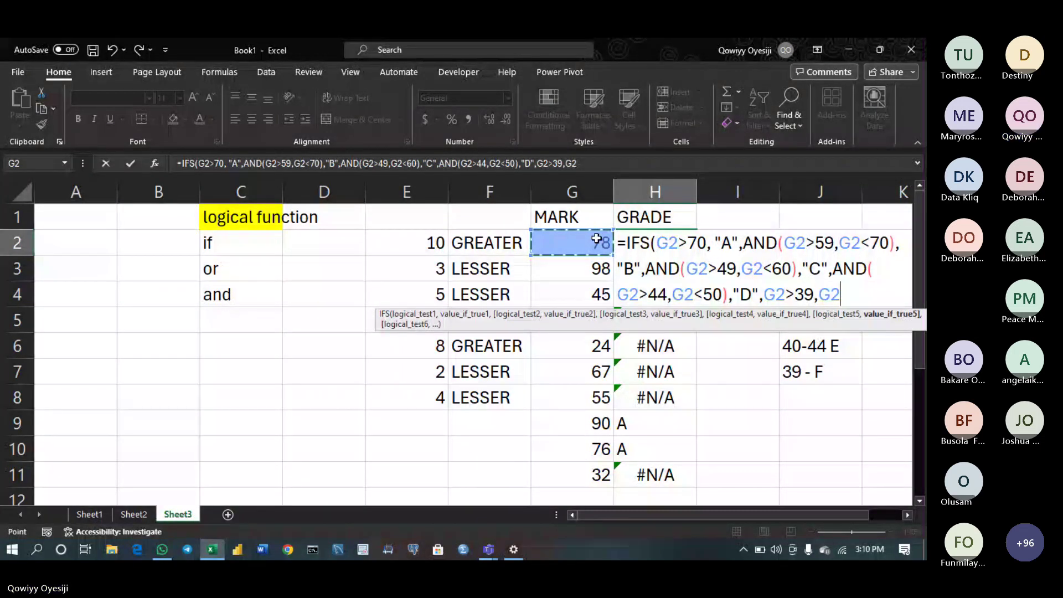
pyautogui.write('<')
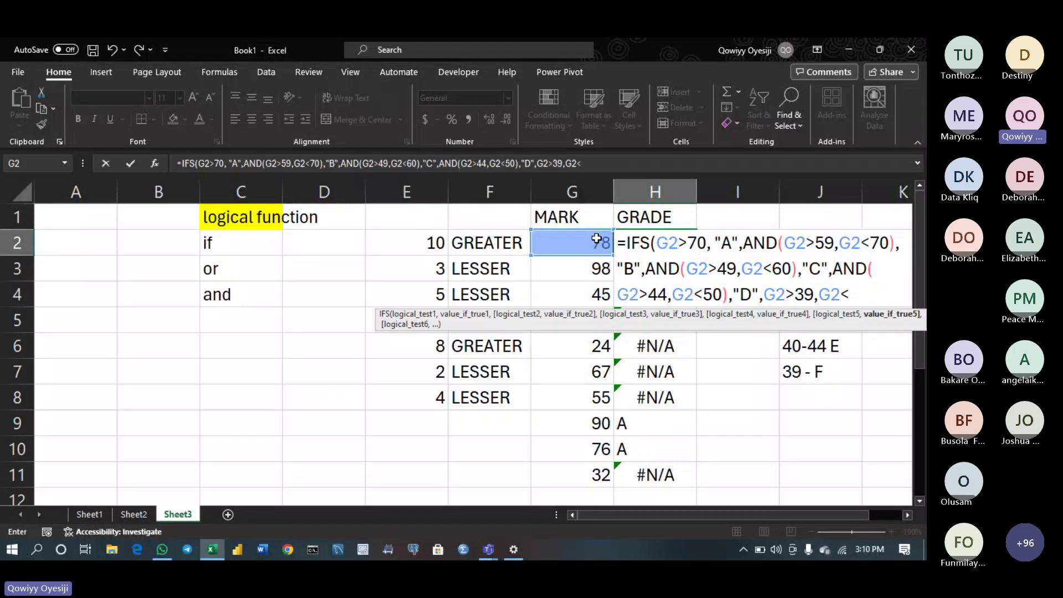
pyautogui.write('45')
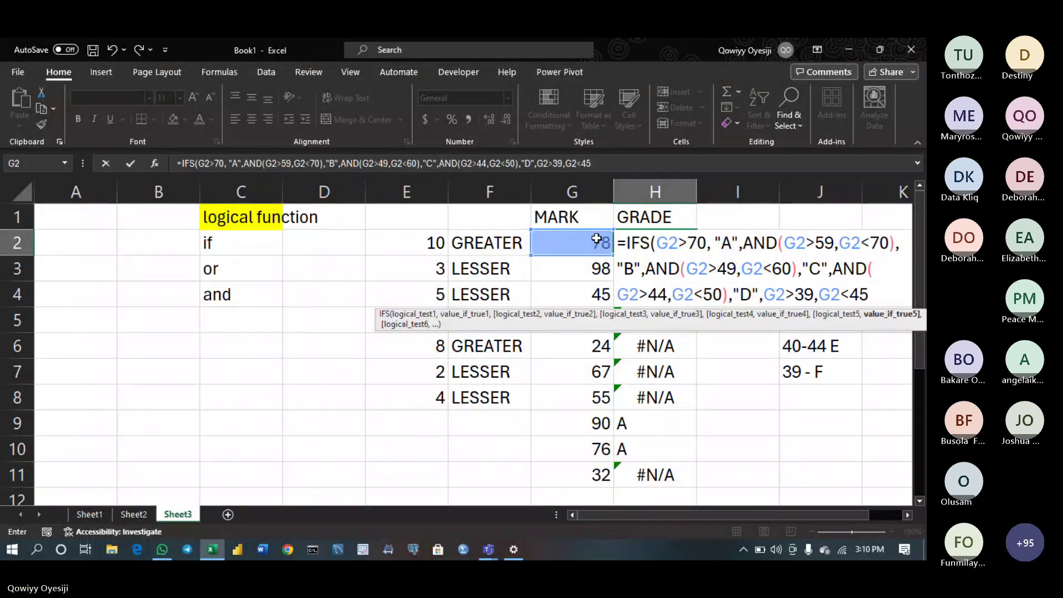
pyautogui.write('),"')
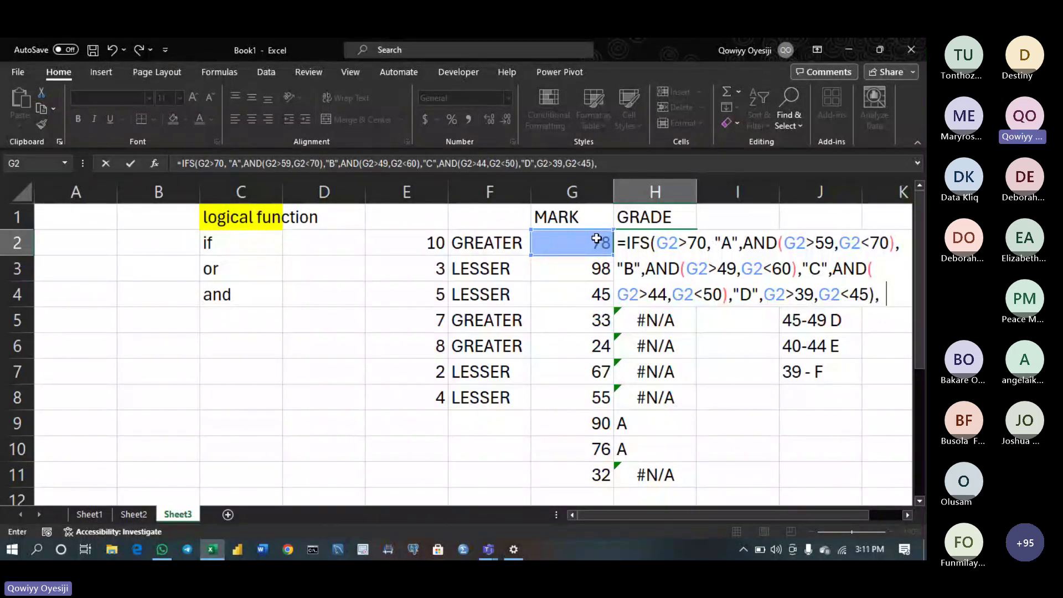
pyautogui.write('E')
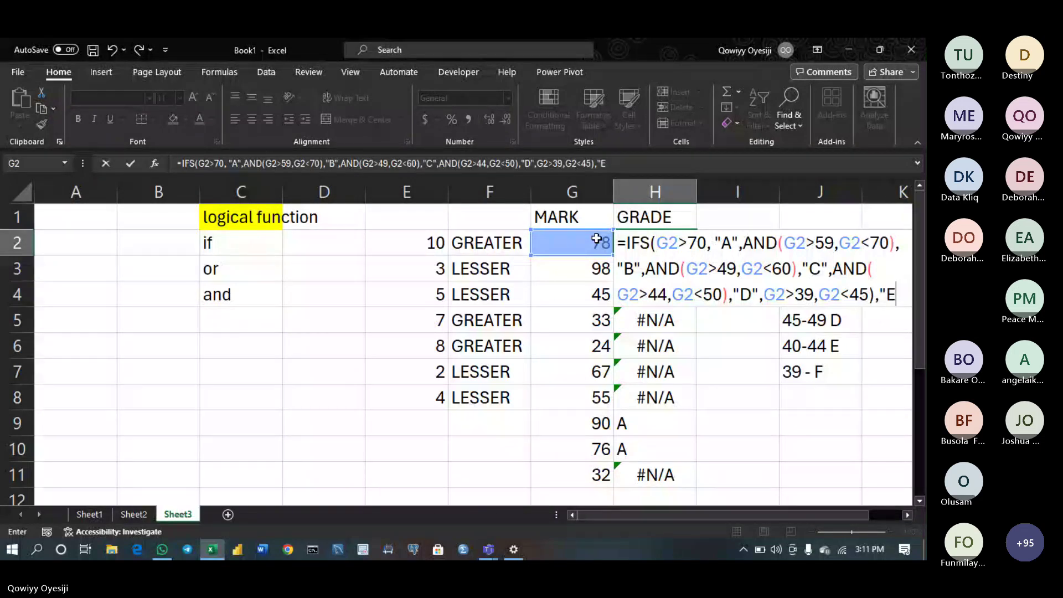
pyautogui.write('"')
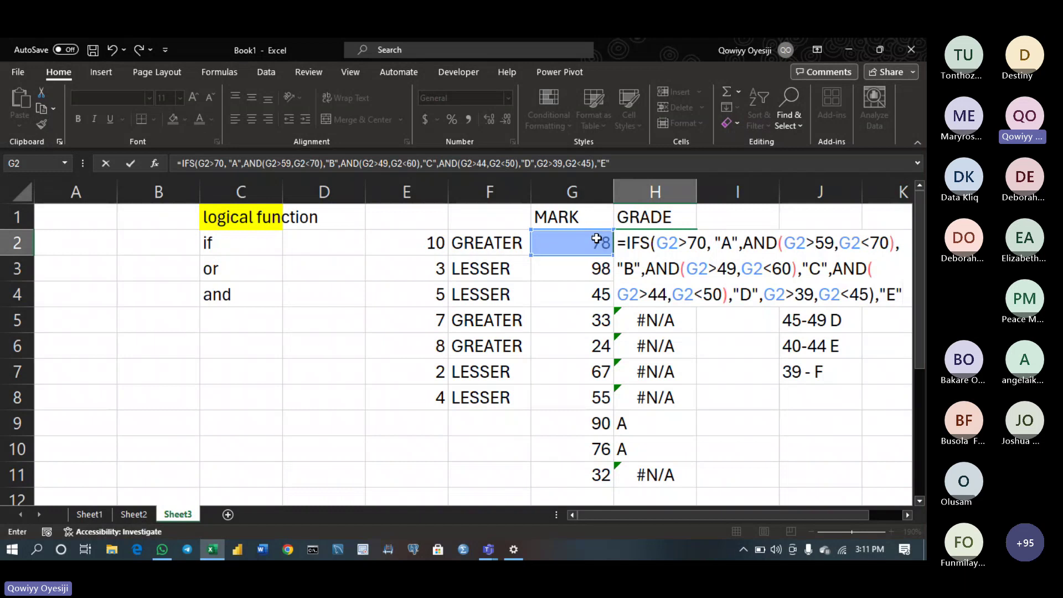
# Append the last test G2<=39 with the result "F", close the IFS parenthesis and try to enter the formula
pyautogui.write(',')
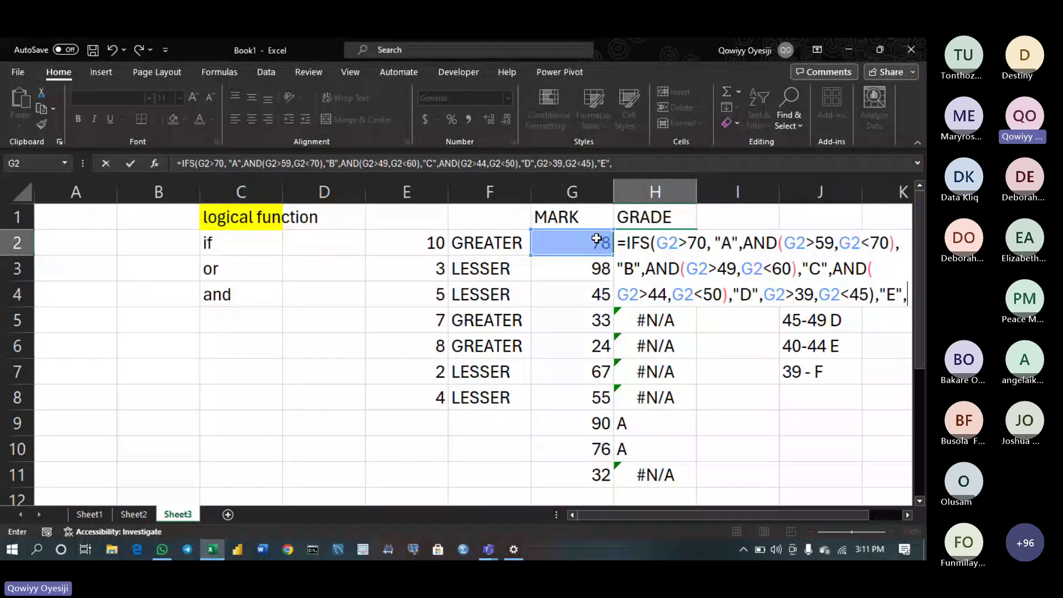
pyautogui.click(596, 240)
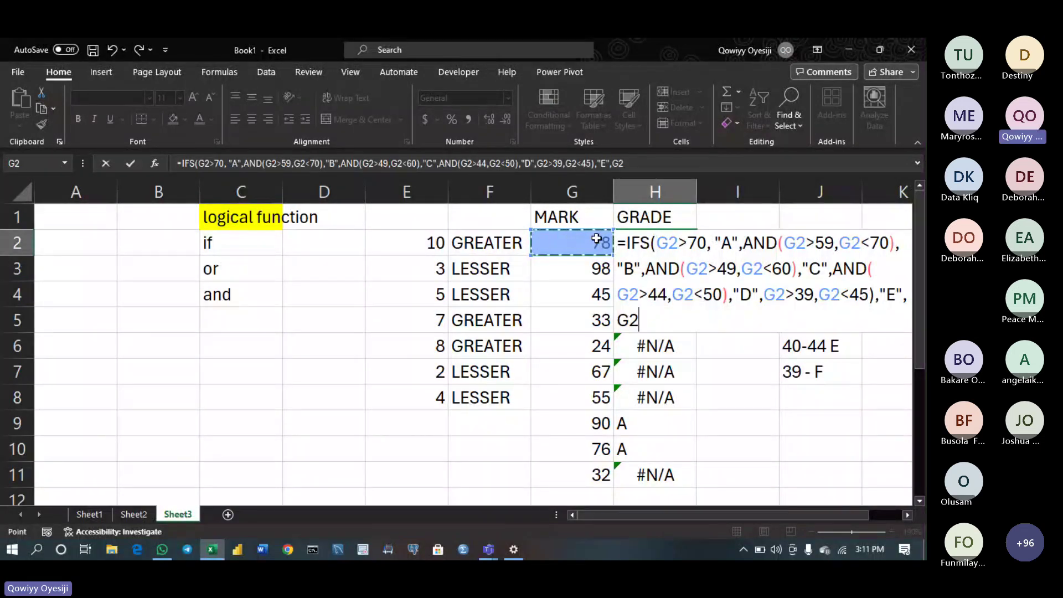
pyautogui.write('<=39')
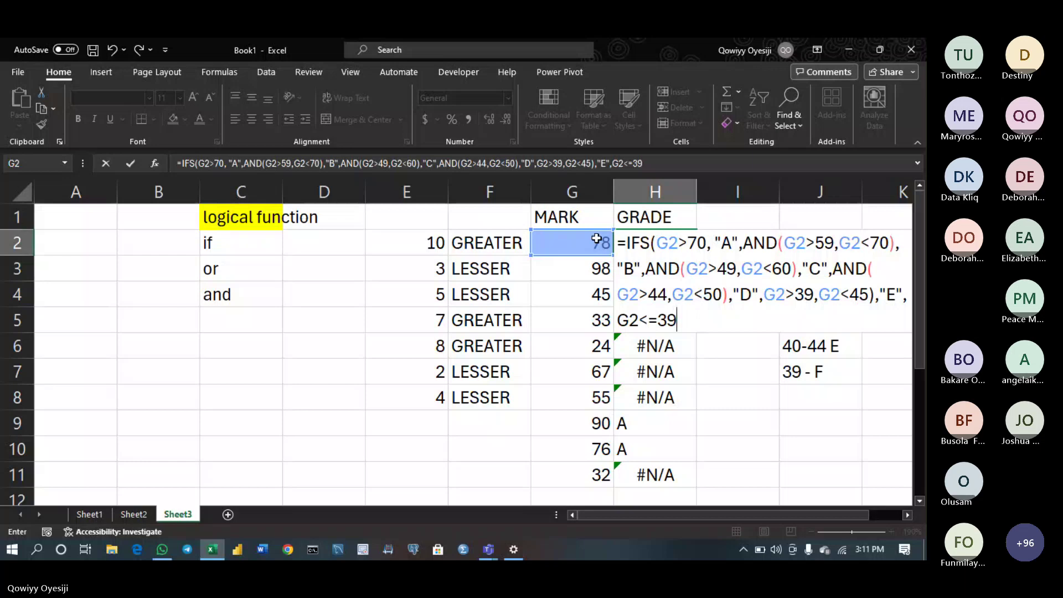
pyautogui.write(',"')
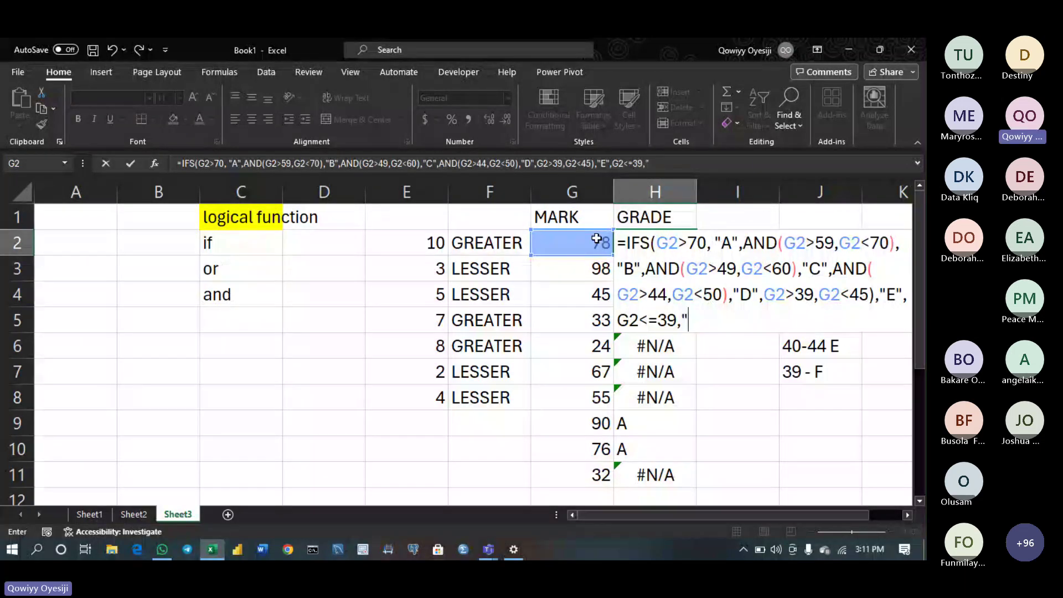
pyautogui.write('F")')
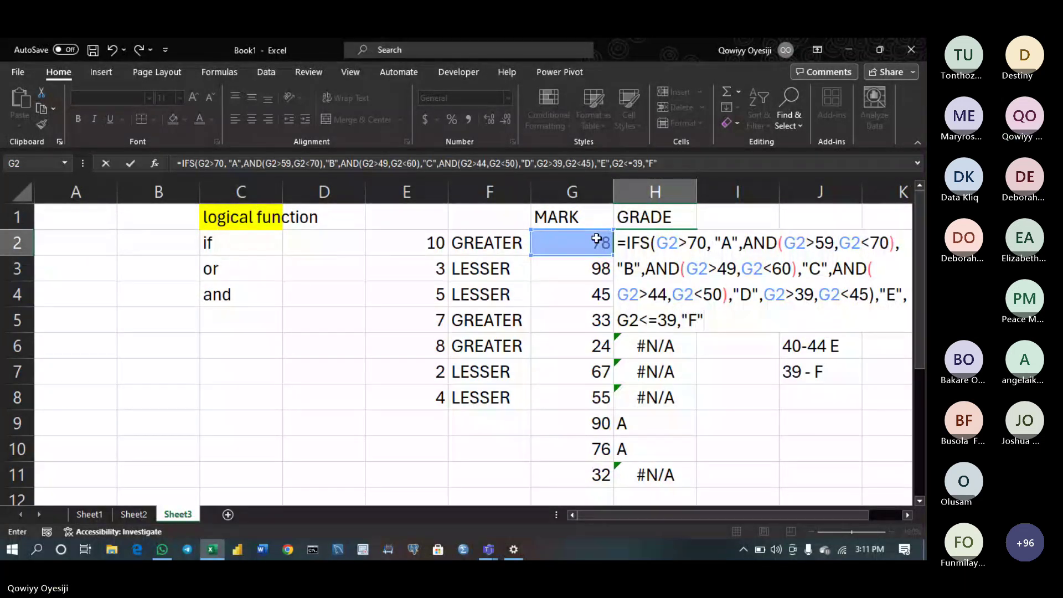
pyautogui.press('Return')
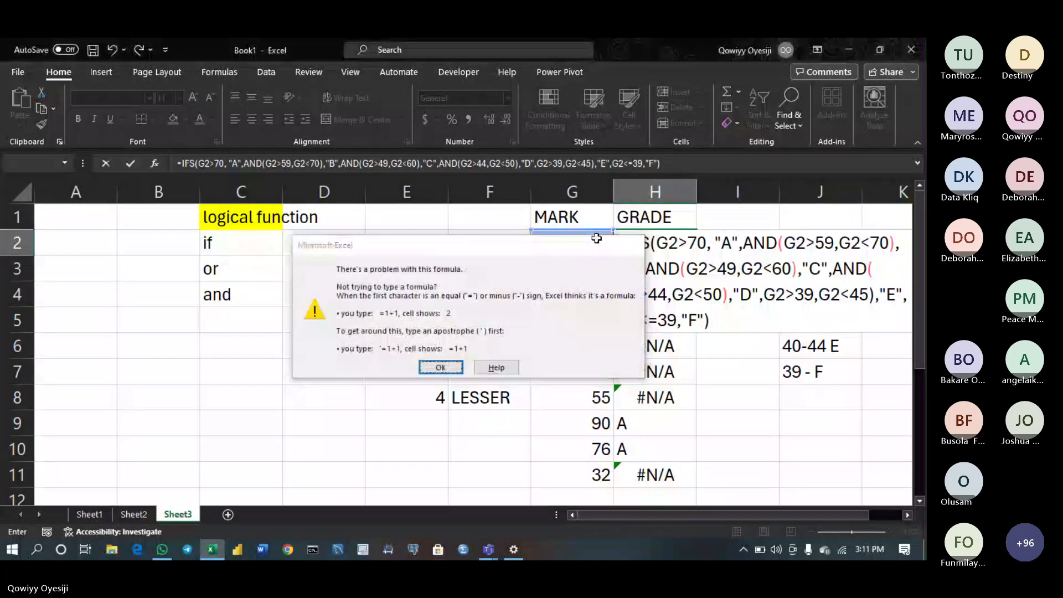
pyautogui.press('Return')
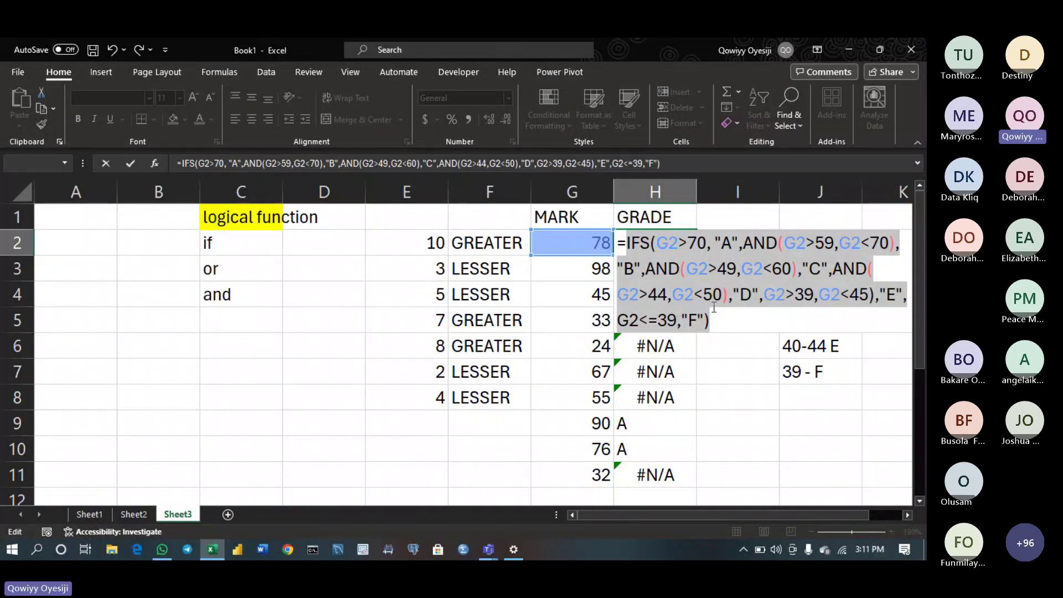
# Insert the missing AND( before G2>39 in the fifth test of H2 and enter the formula
pyautogui.click(765, 295)
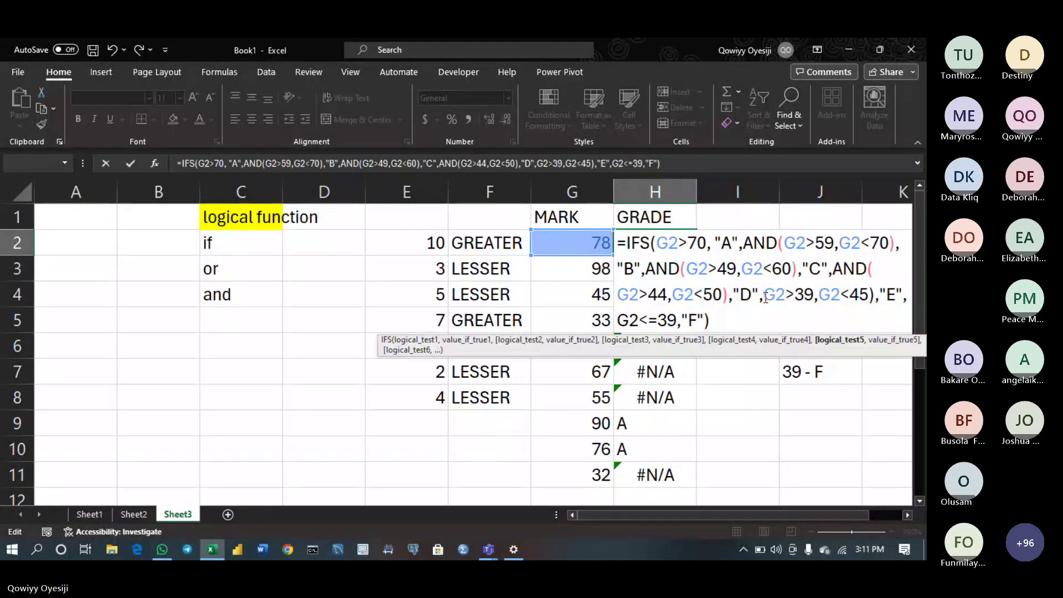
pyautogui.write('AND')
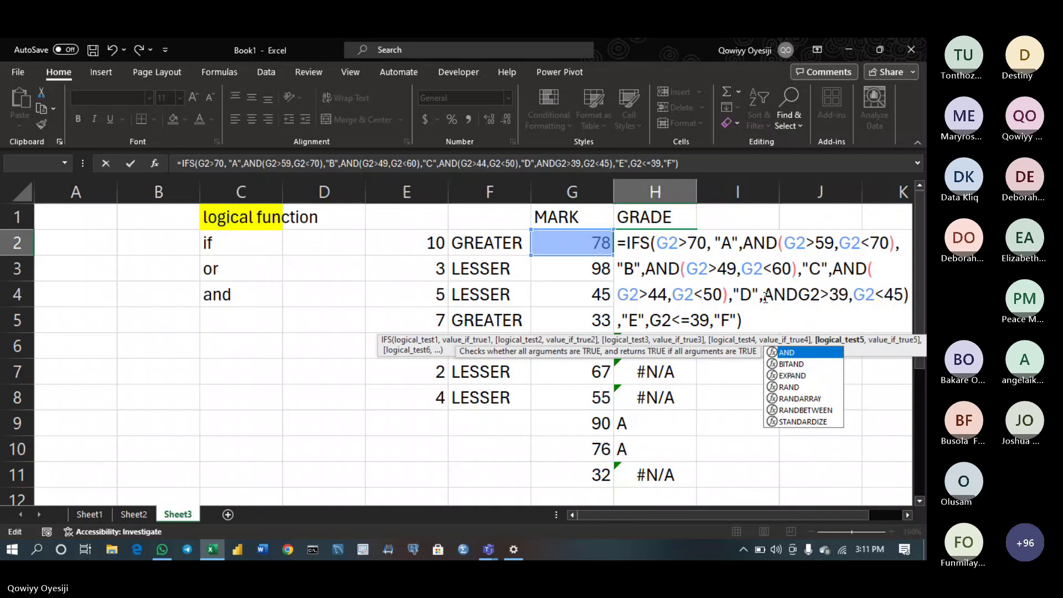
pyautogui.write('(')
pyautogui.click(775, 324)
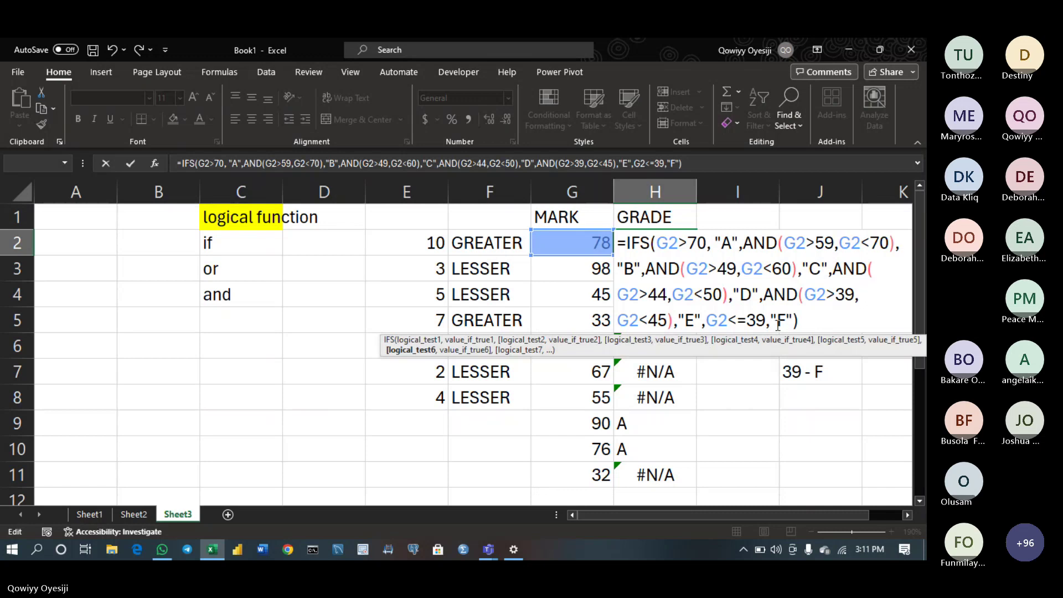
pyautogui.press('Return')
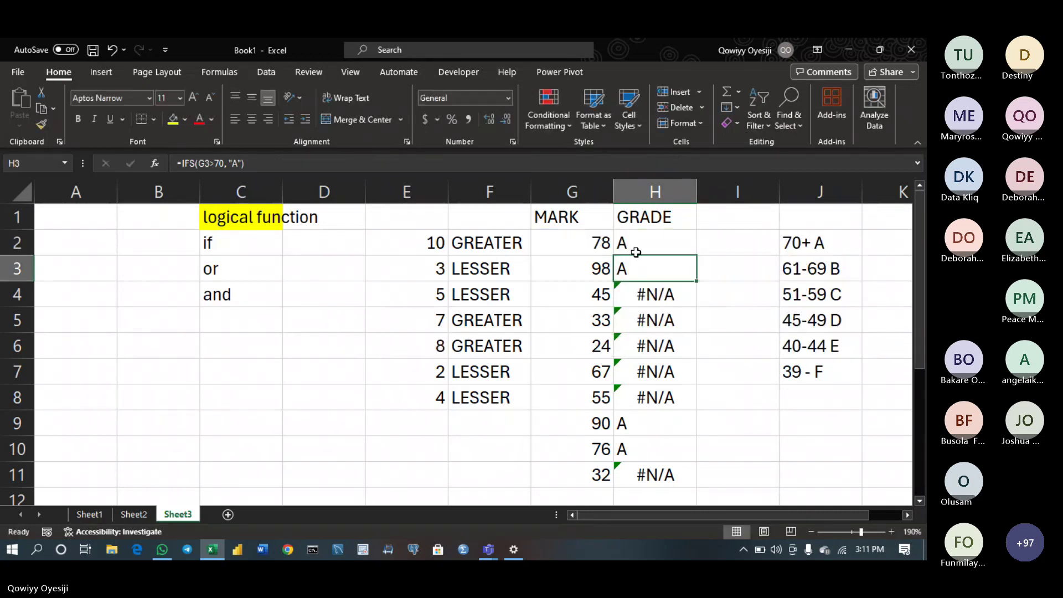
# Fill the grade formula from H2 down to H11
pyautogui.click(656, 235)
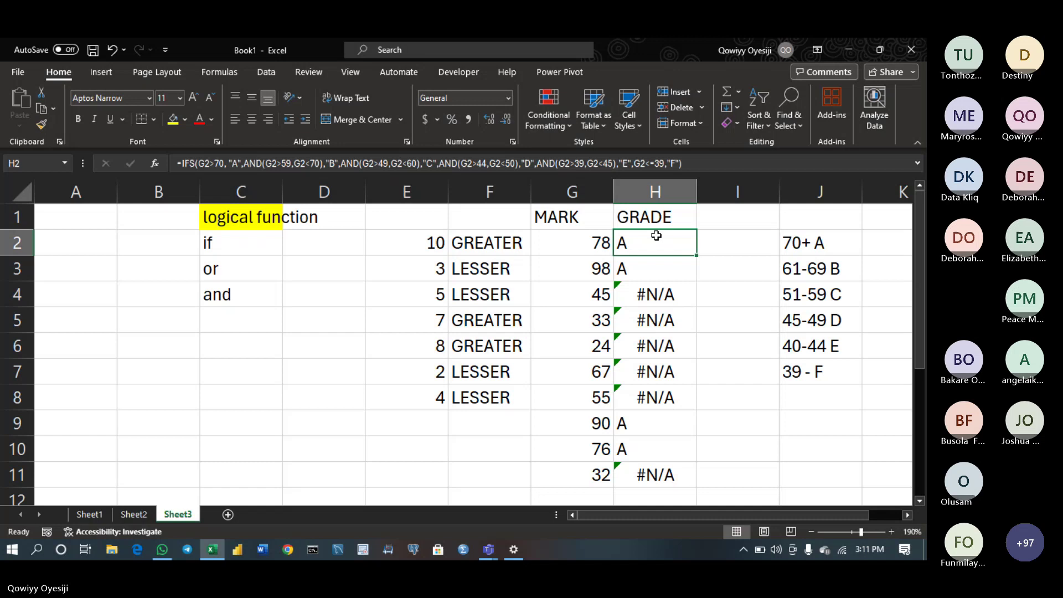
pyautogui.doubleClick(695, 255)
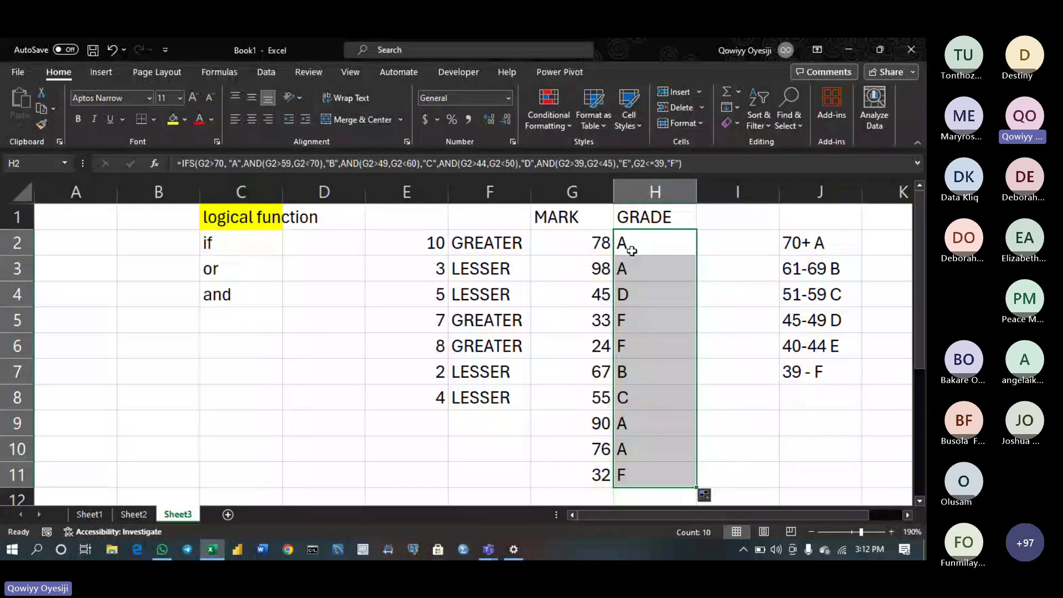
# Change the mark in G2 to 43 to test the grade formula
pyautogui.click(589, 245)
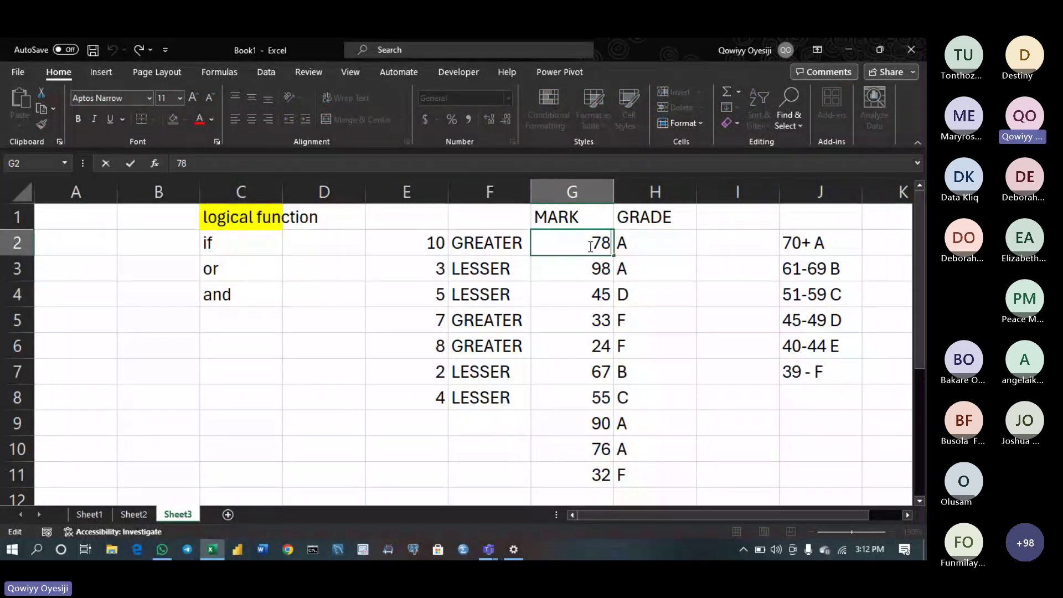
pyautogui.press('BackSpace')
pyautogui.write('4')
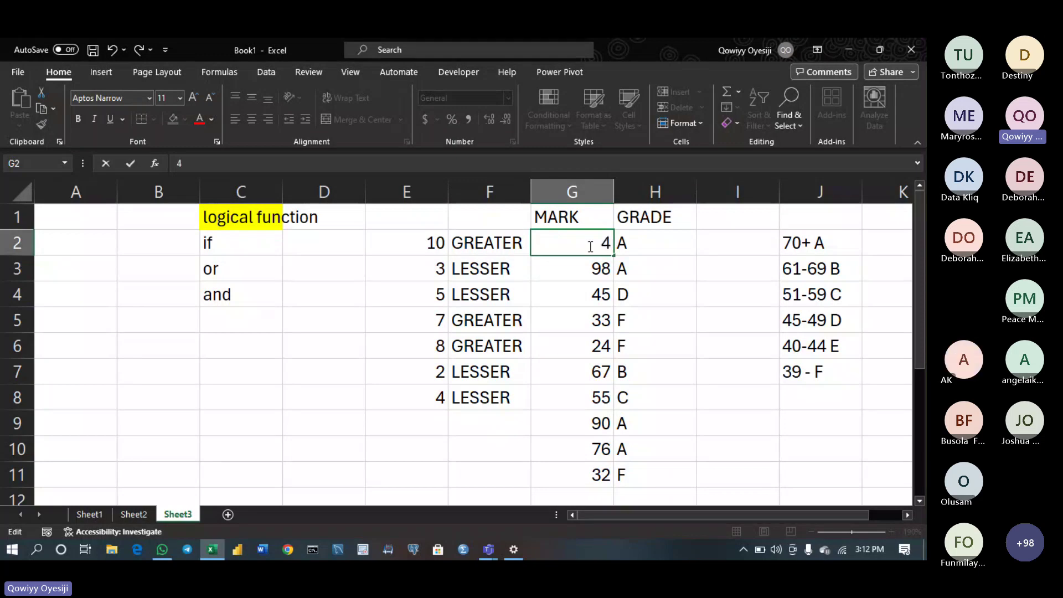
pyautogui.write('3')
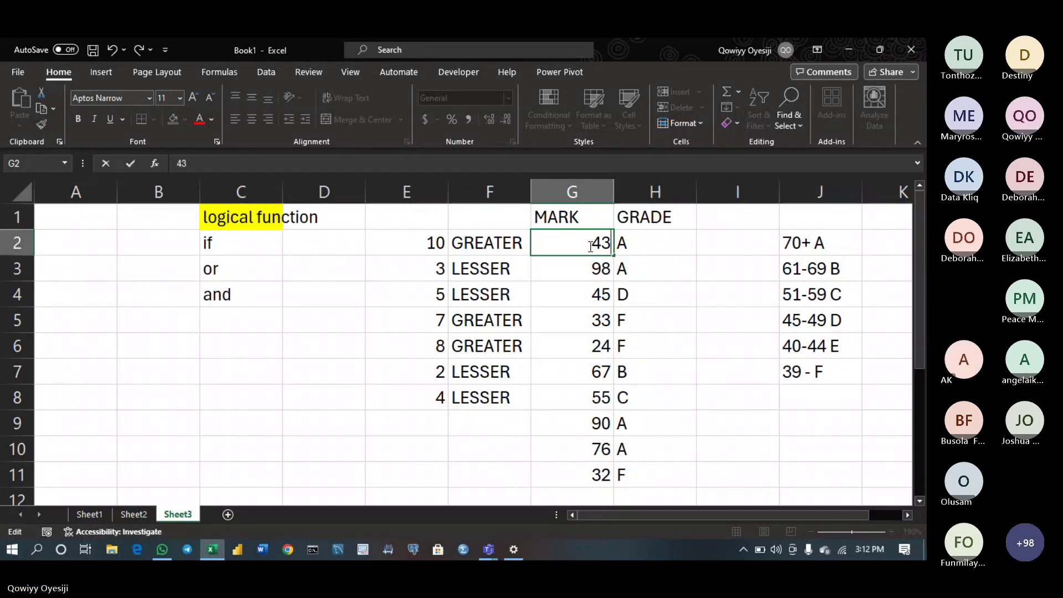
pyautogui.press('Return')
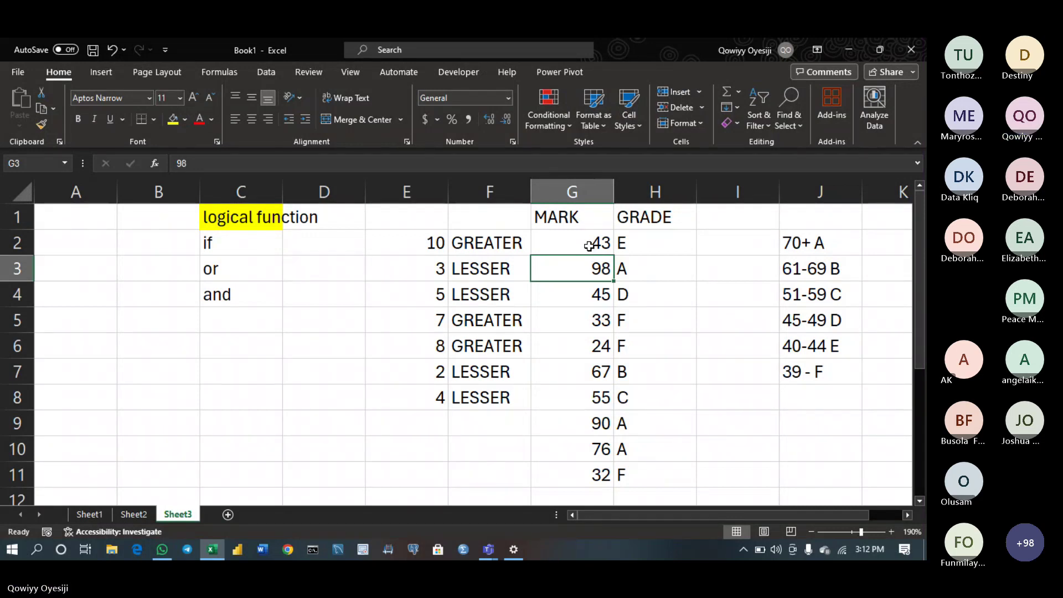
# Open the IFS formula in H2 to review its tests
pyautogui.click(655, 242)
pyautogui.doubleClick(658, 244)
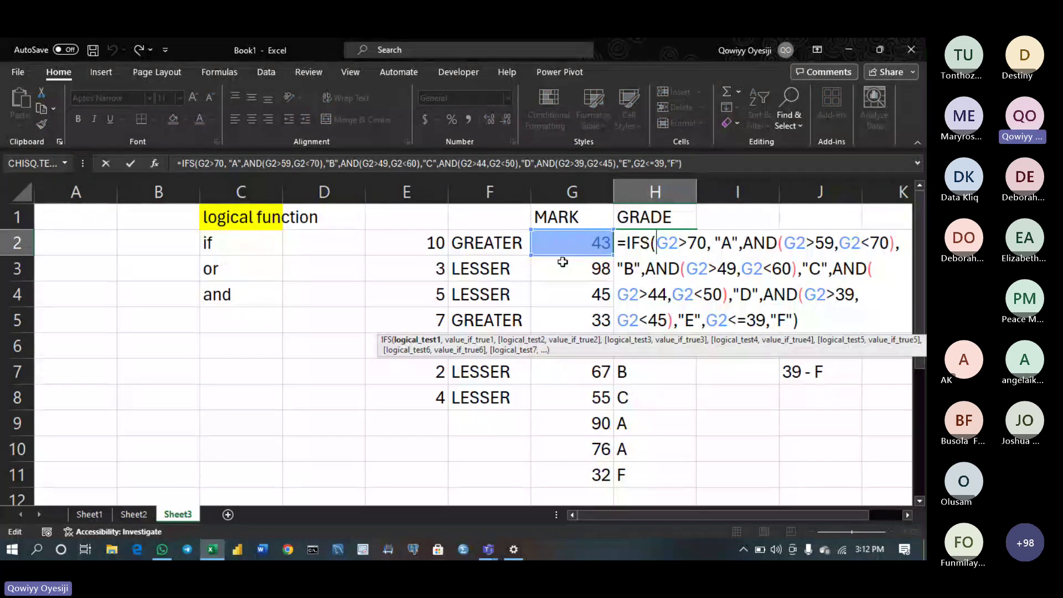
# Examine the tests and grade values of the IFS formula in H2, from G2>70 through G2<=39, and close it
pyautogui.click(671, 246)
pyautogui.click(712, 245)
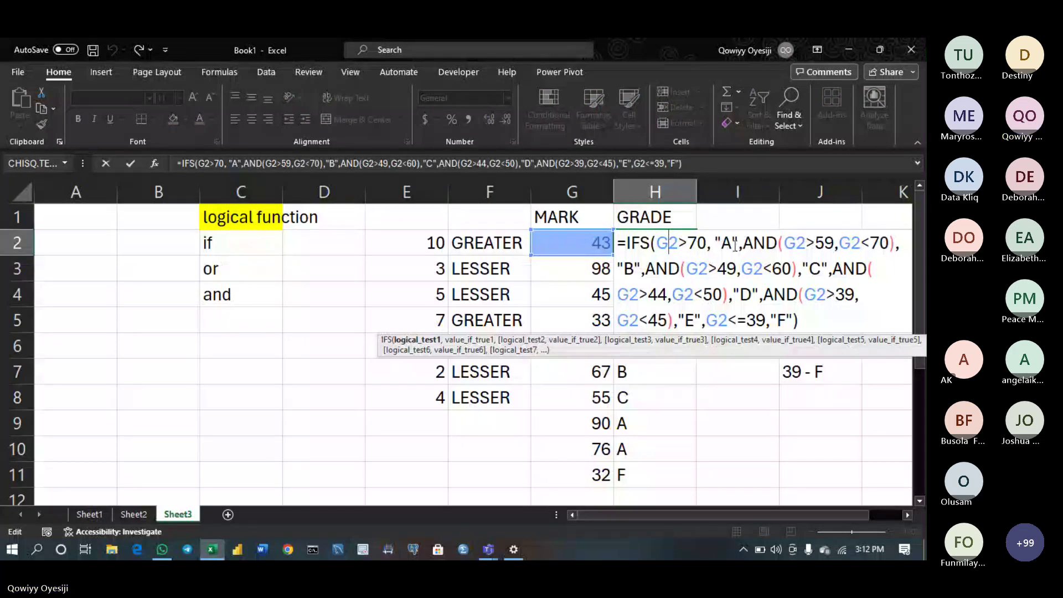
pyautogui.moveTo(738, 246); pyautogui.dragTo(675, 244)
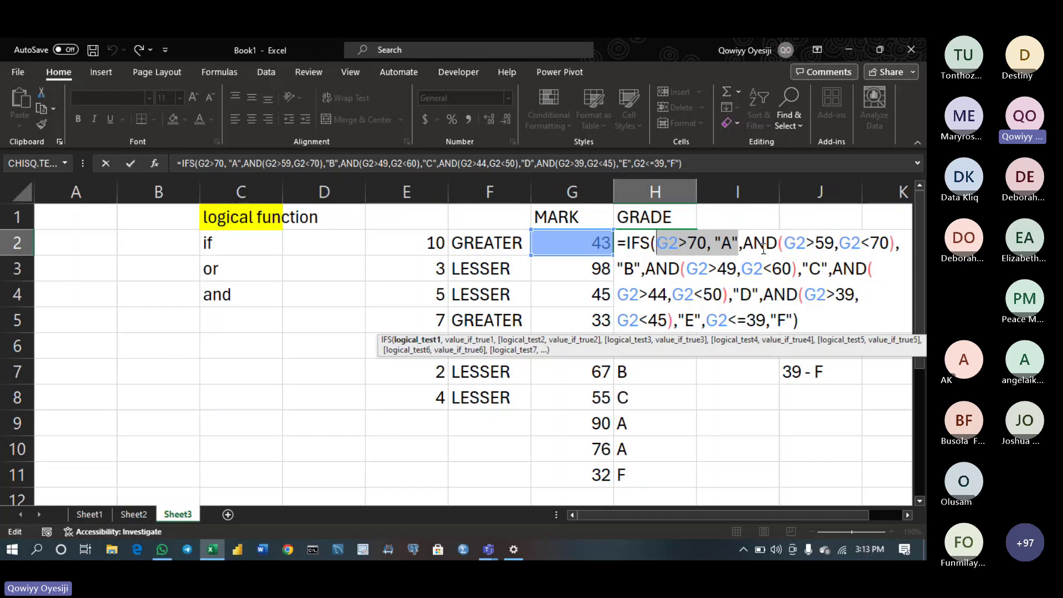
pyautogui.click(658, 272)
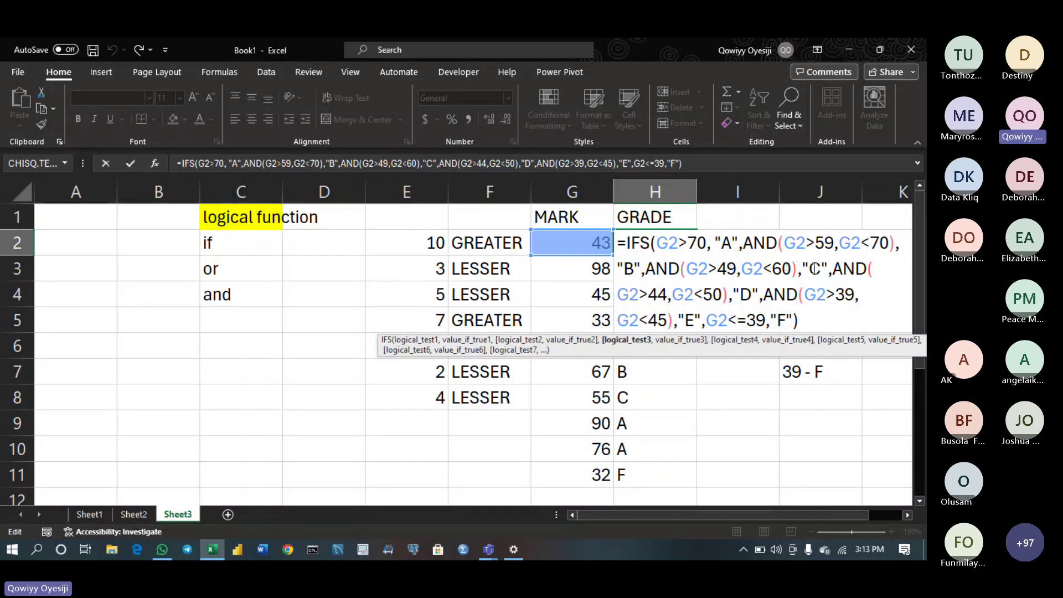
pyautogui.click(820, 269)
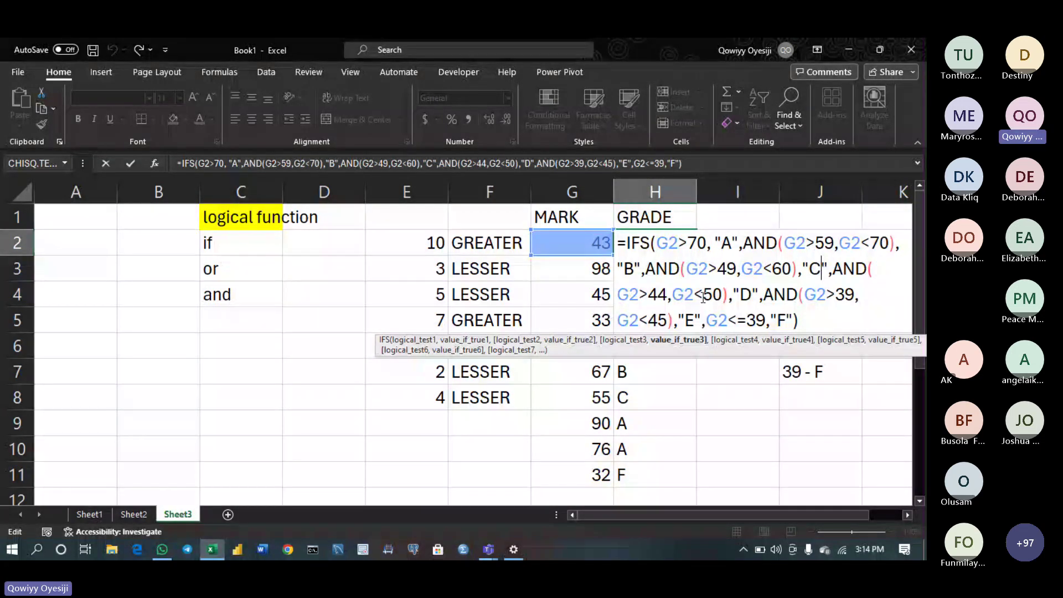
pyautogui.click(757, 310)
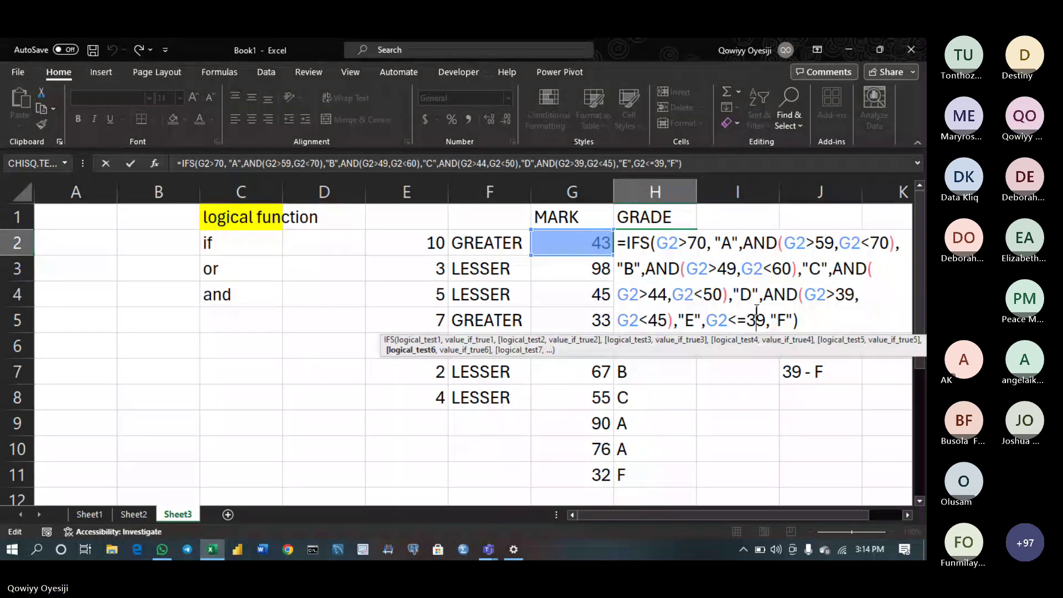
pyautogui.click(747, 293)
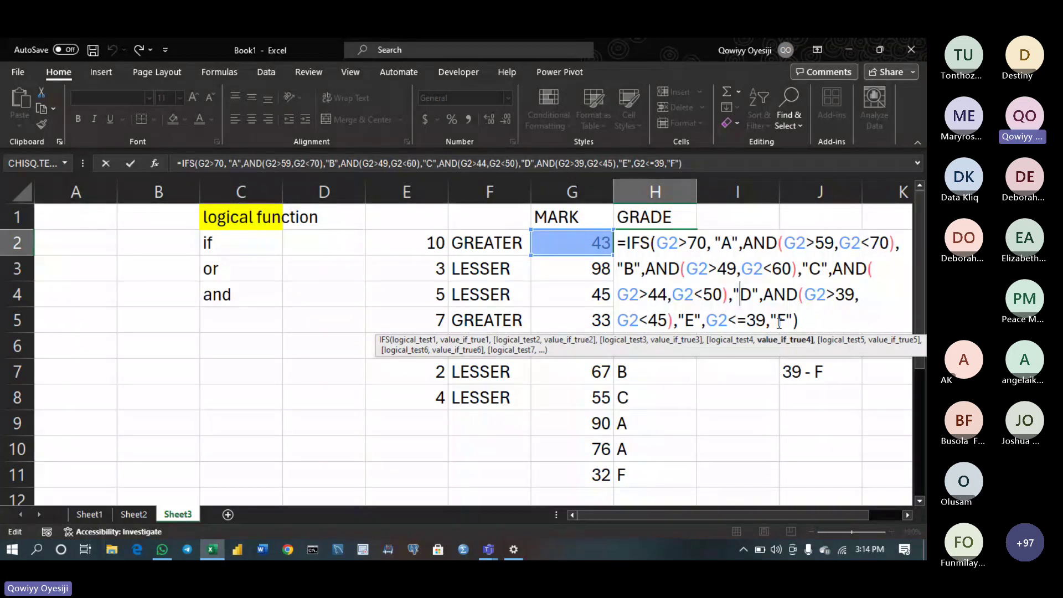
pyautogui.press('Return')
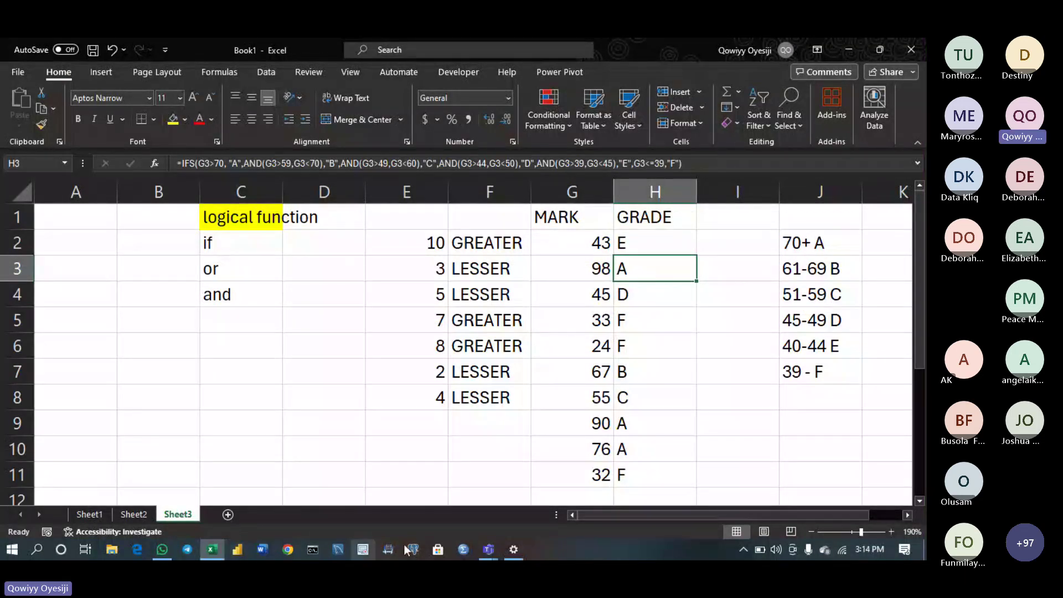
# Switch to the Teams meeting and read the questions in the meeting chat
pyautogui.moveTo(488, 549)
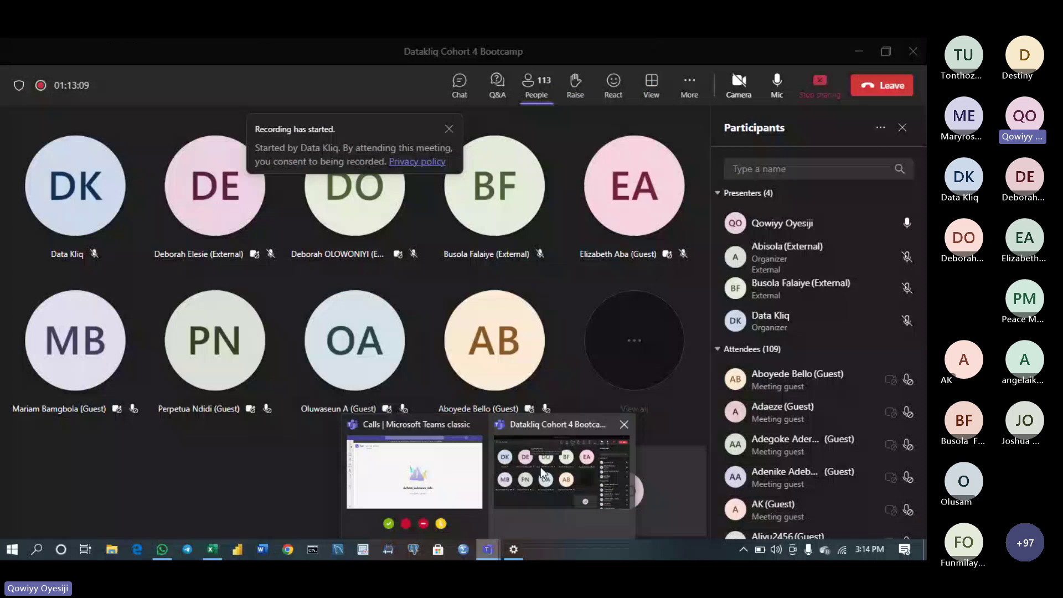
pyautogui.click(541, 466)
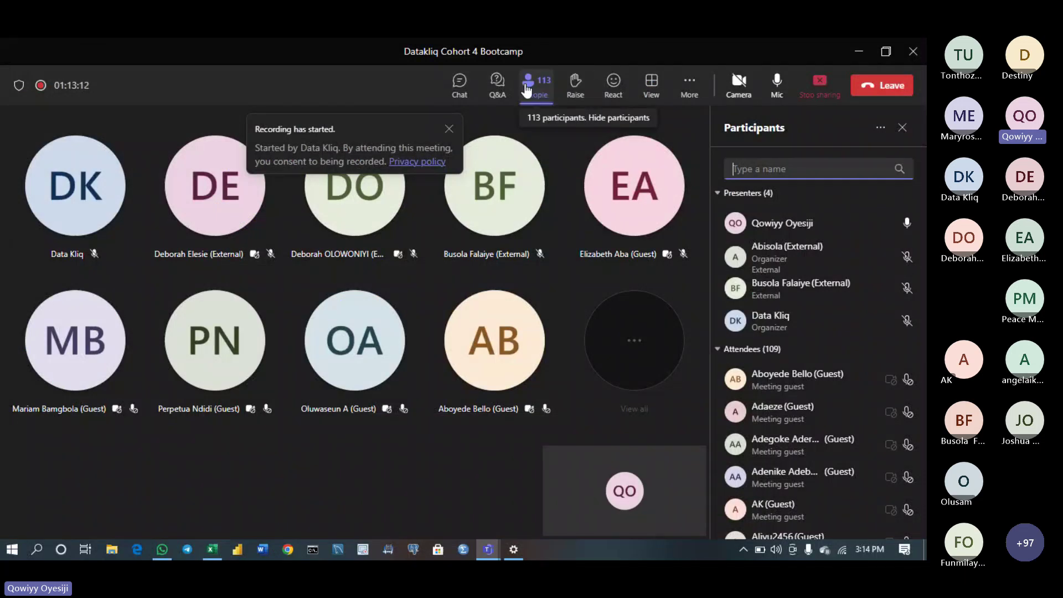
pyautogui.click(468, 90)
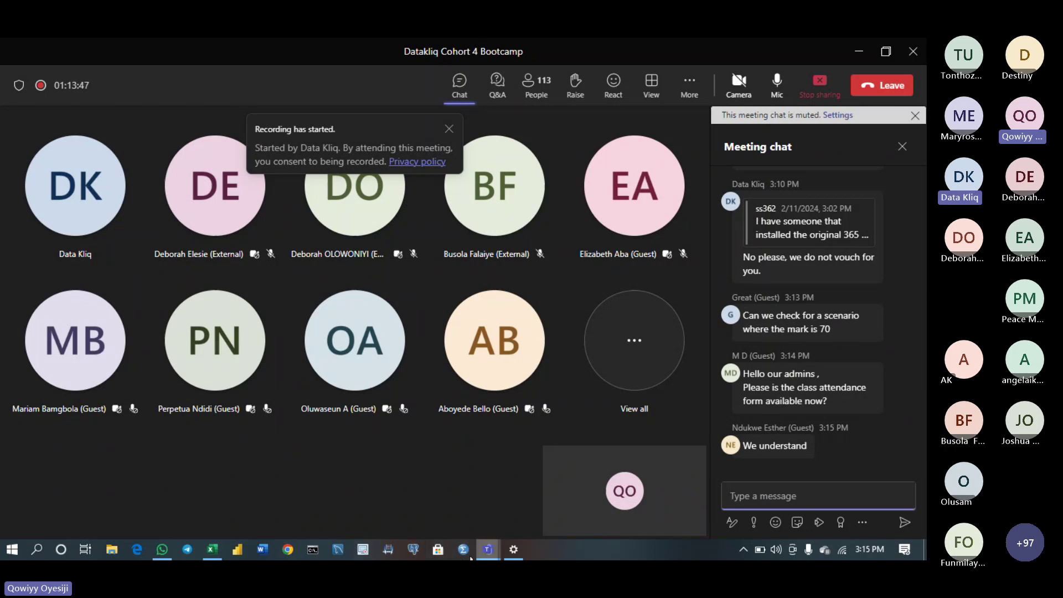
# Return to the Excel workbook and set the mark in G3 to 70
pyautogui.click(213, 550)
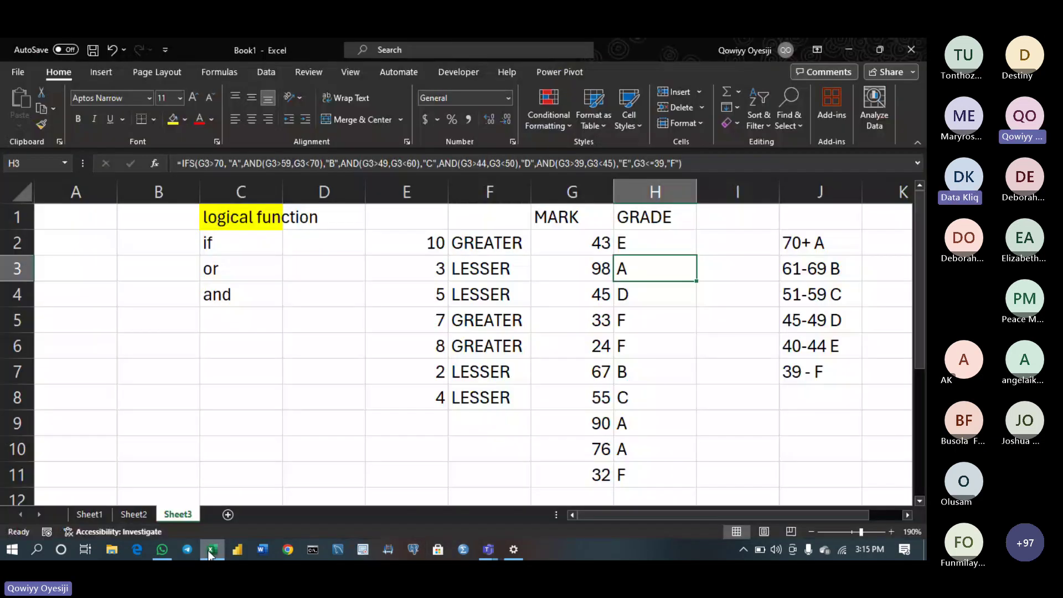
pyautogui.doubleClick(603, 268)
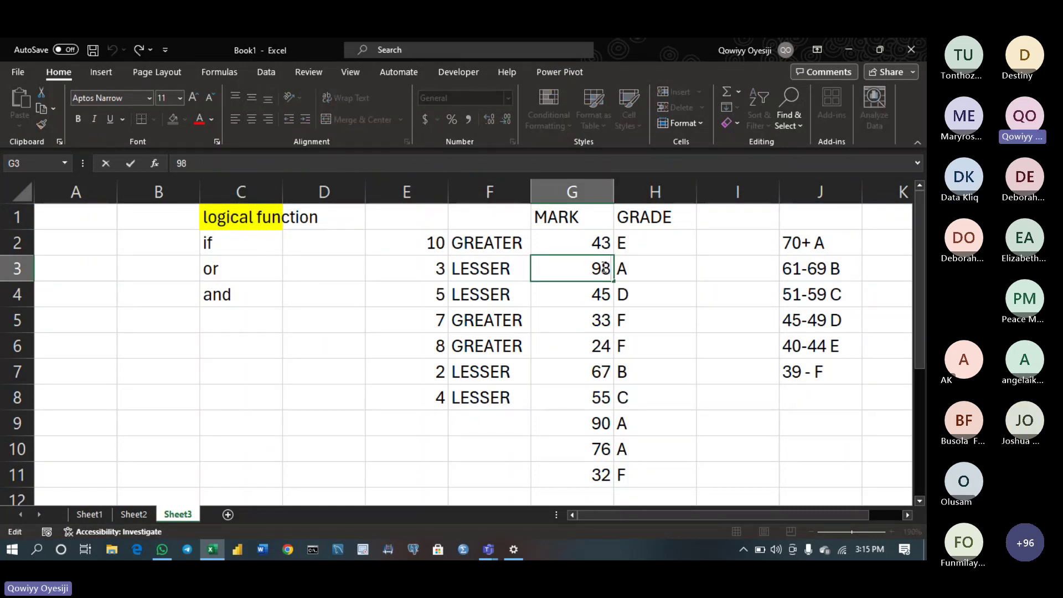
pyautogui.press('BackSpace')
pyautogui.press('Delete')
pyautogui.write('70')
pyautogui.press('Return')
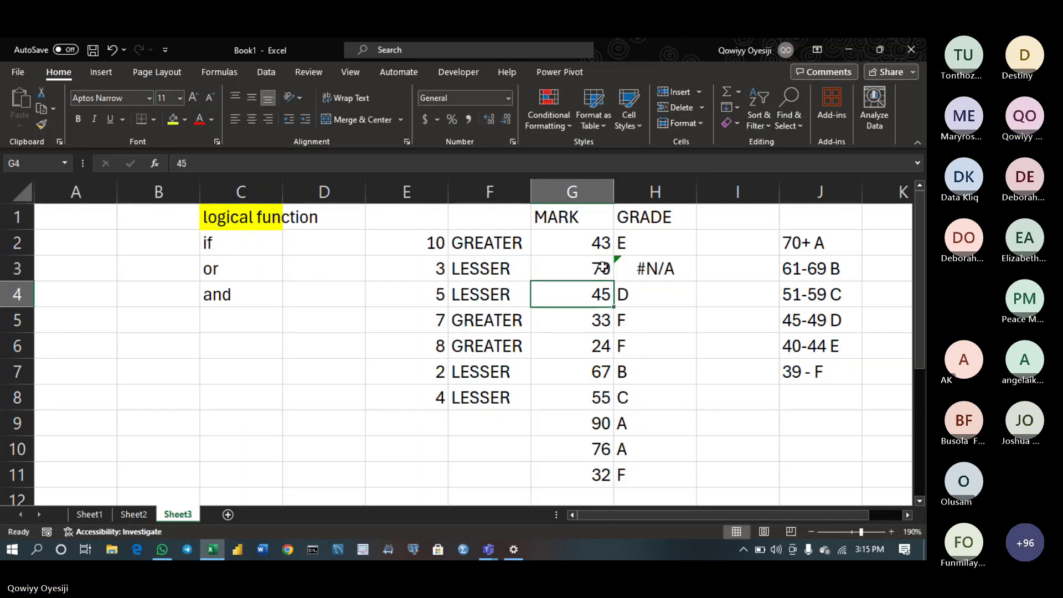
# Change the first test of the IFS formula in H3 to G3>=70 and recheck the entered formula
pyautogui.doubleClick(631, 270)
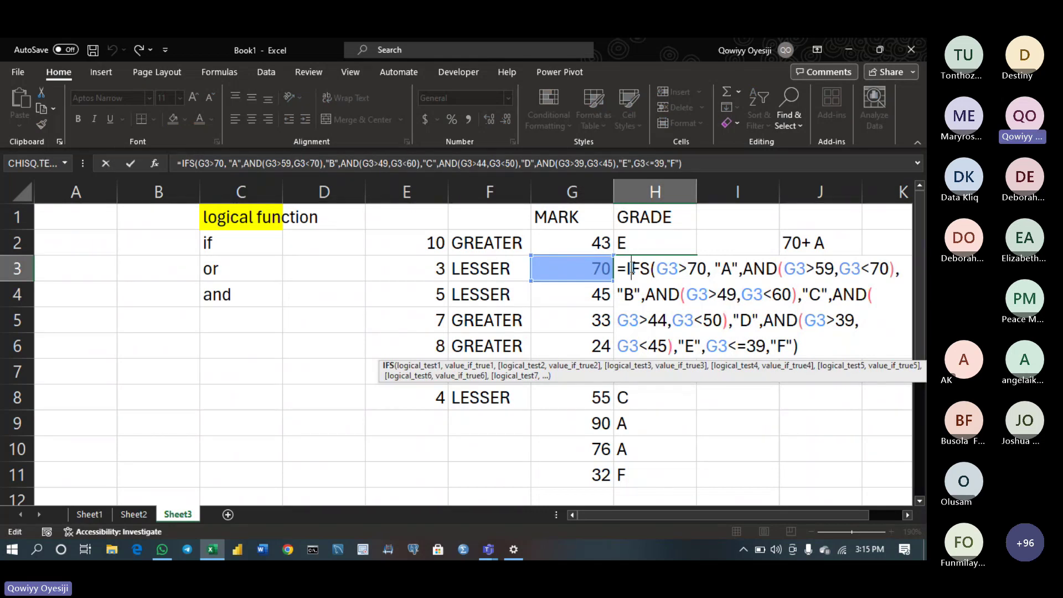
pyautogui.click(680, 270)
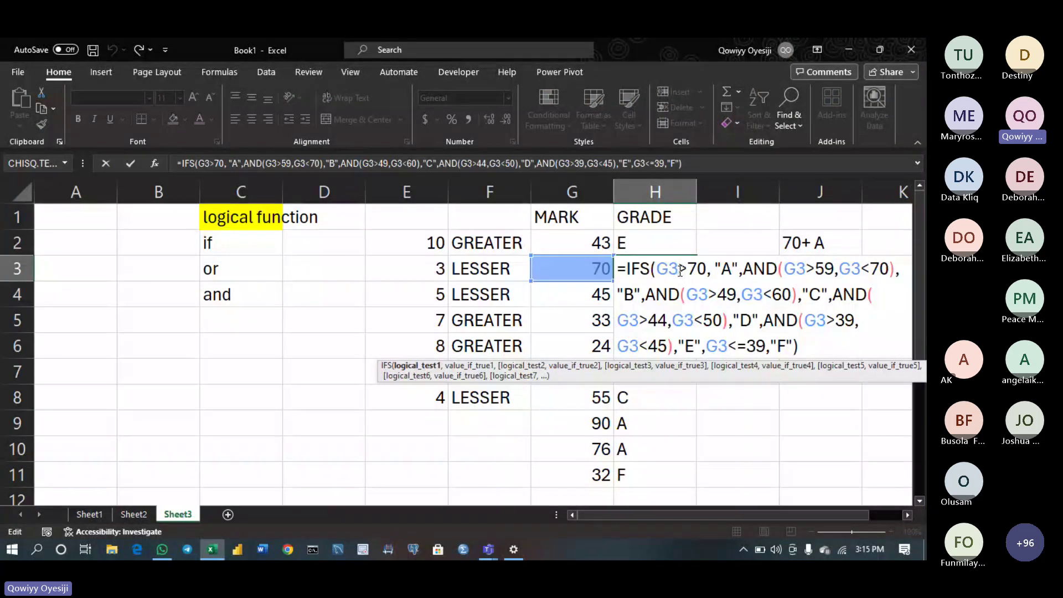
pyautogui.write('=')
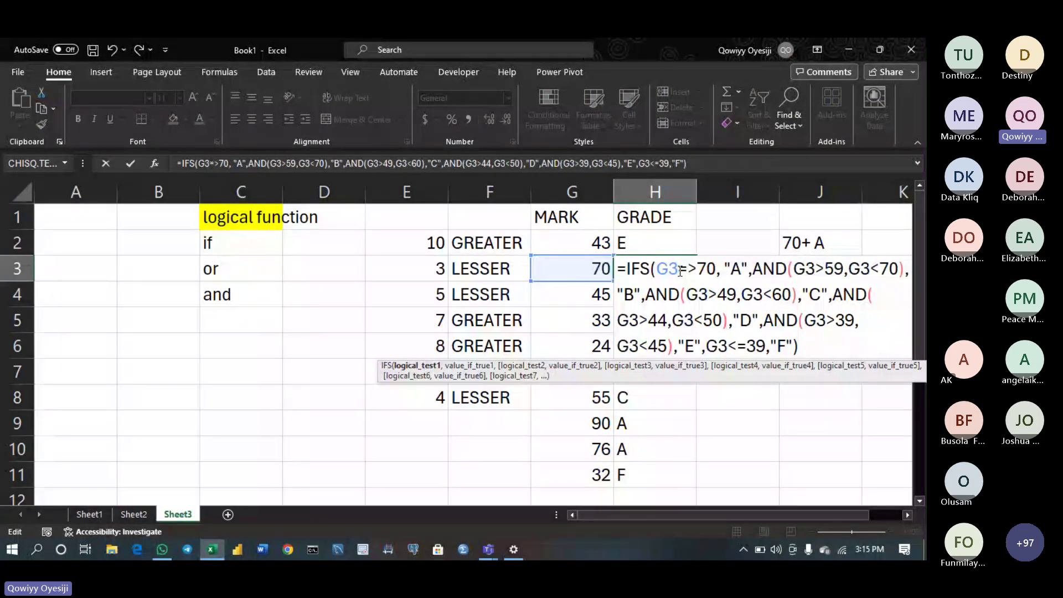
pyautogui.press('Return')
pyautogui.press('Return')
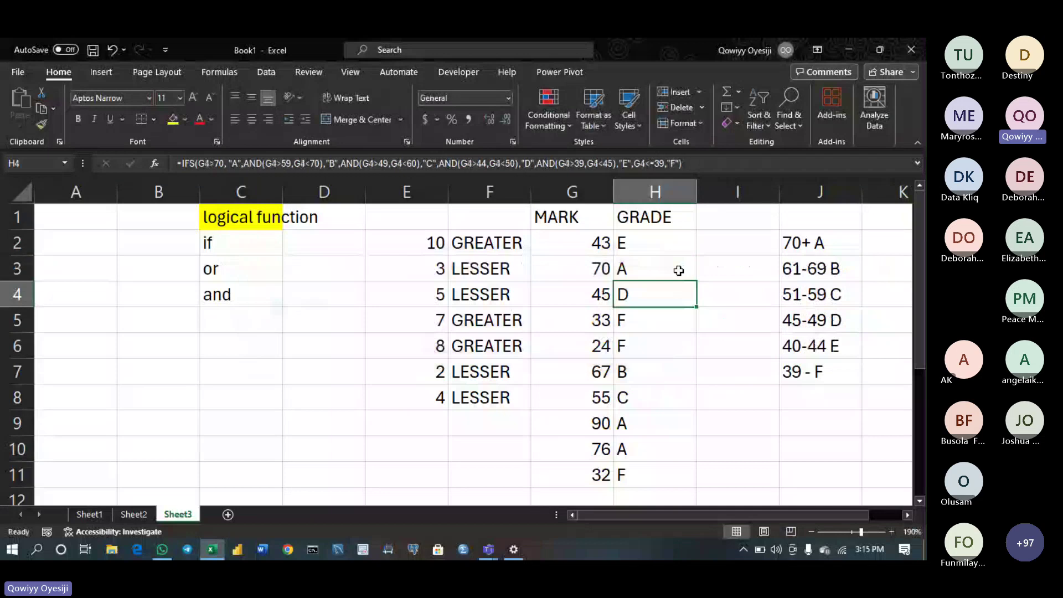
pyautogui.doubleClick(679, 270)
pyautogui.press('Return')
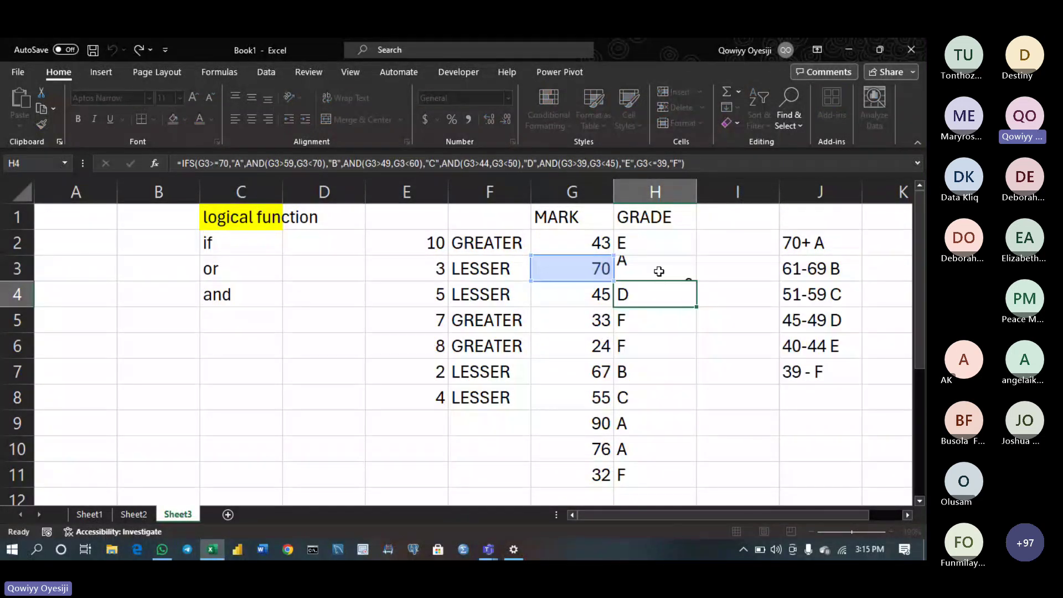
# Change the first test of the IFS formula in H2 to G2>=70 and fill it down to H11
pyautogui.doubleClick(681, 244)
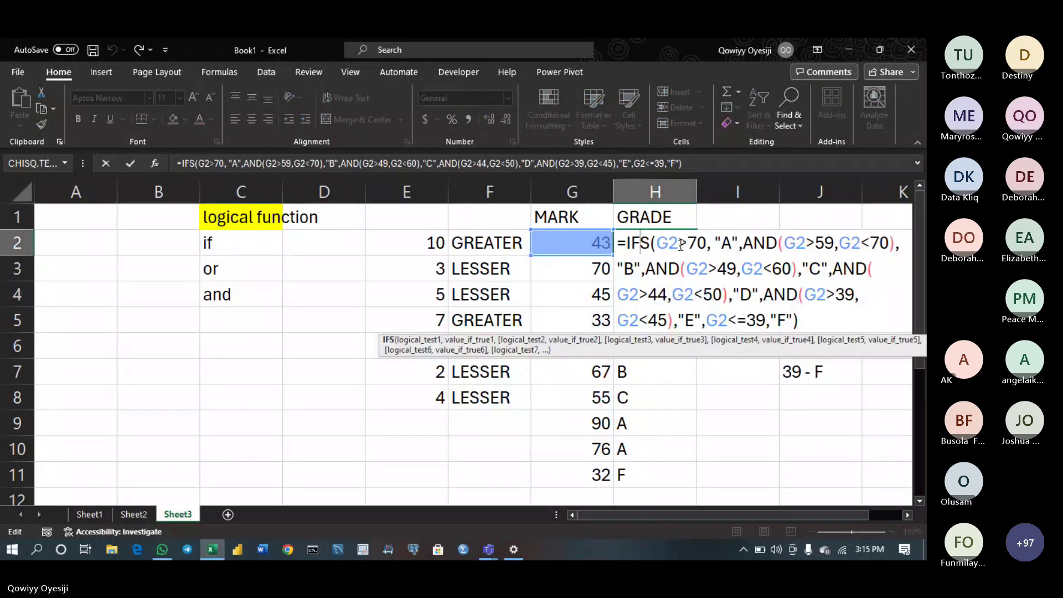
pyautogui.write('=')
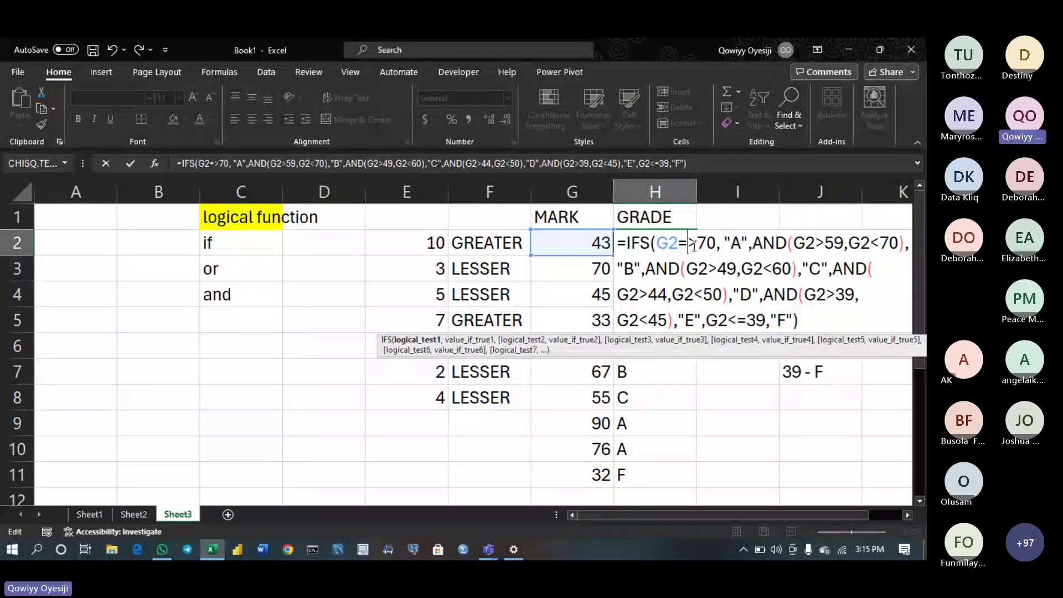
pyautogui.press('Return')
pyautogui.press('Return')
pyautogui.click(693, 244)
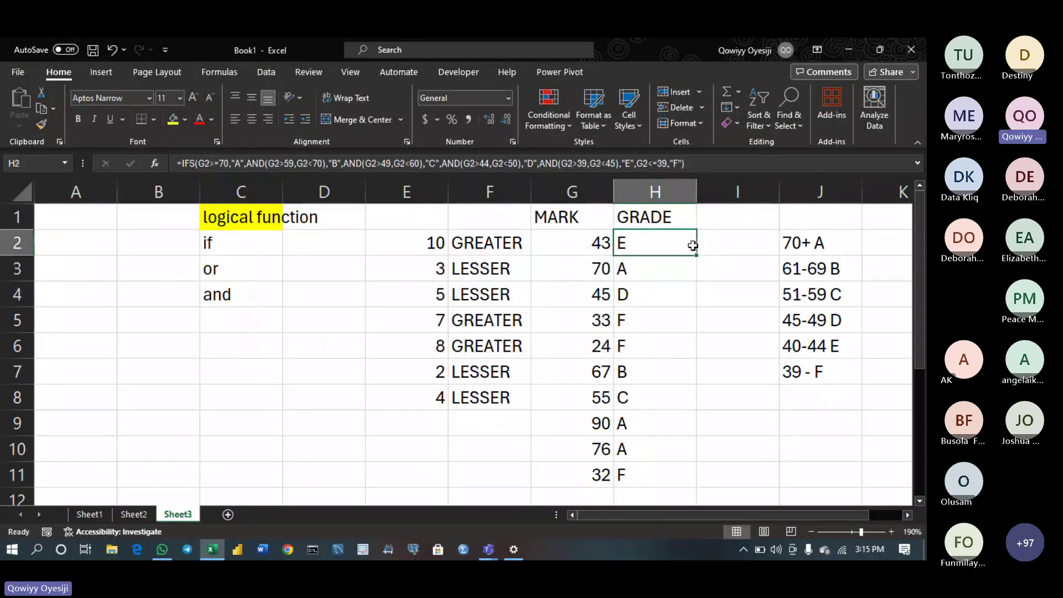
pyautogui.doubleClick(696, 255)
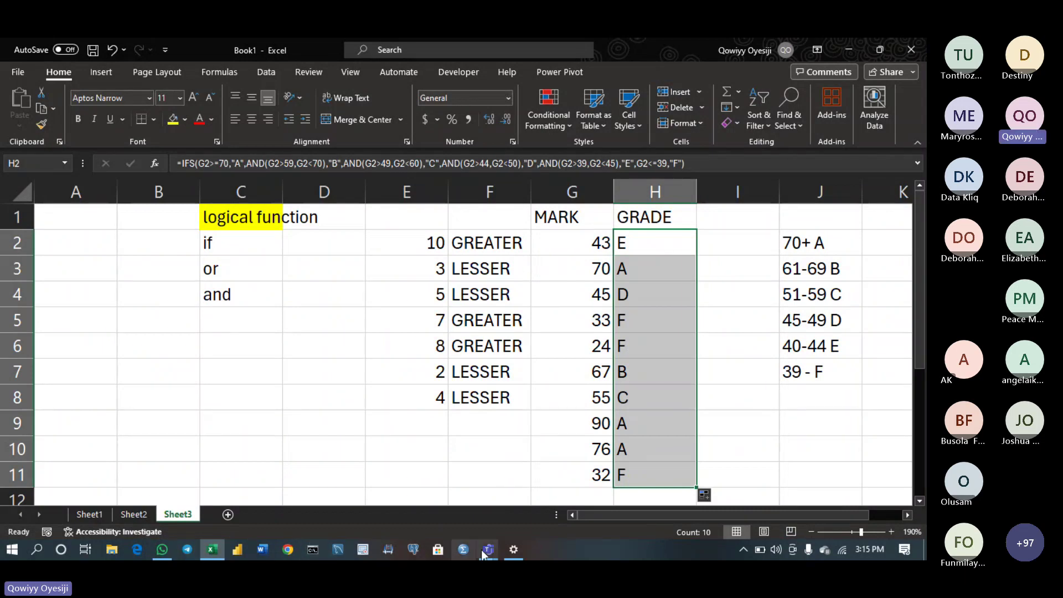
# Check the Teams meeting chat for new questions and return to the Excel workbook
pyautogui.moveTo(487, 554)
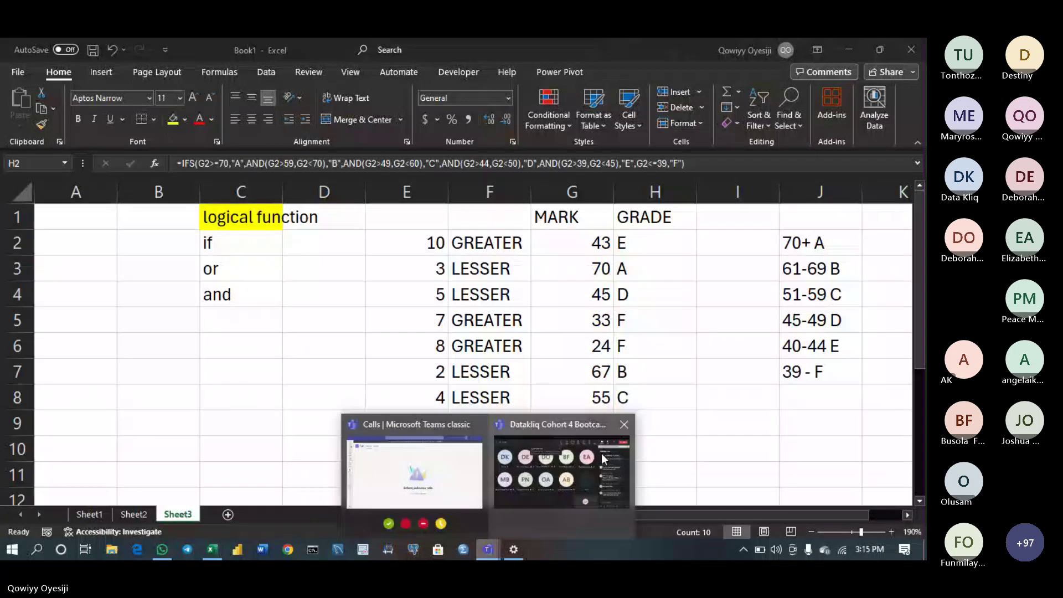
pyautogui.click(595, 456)
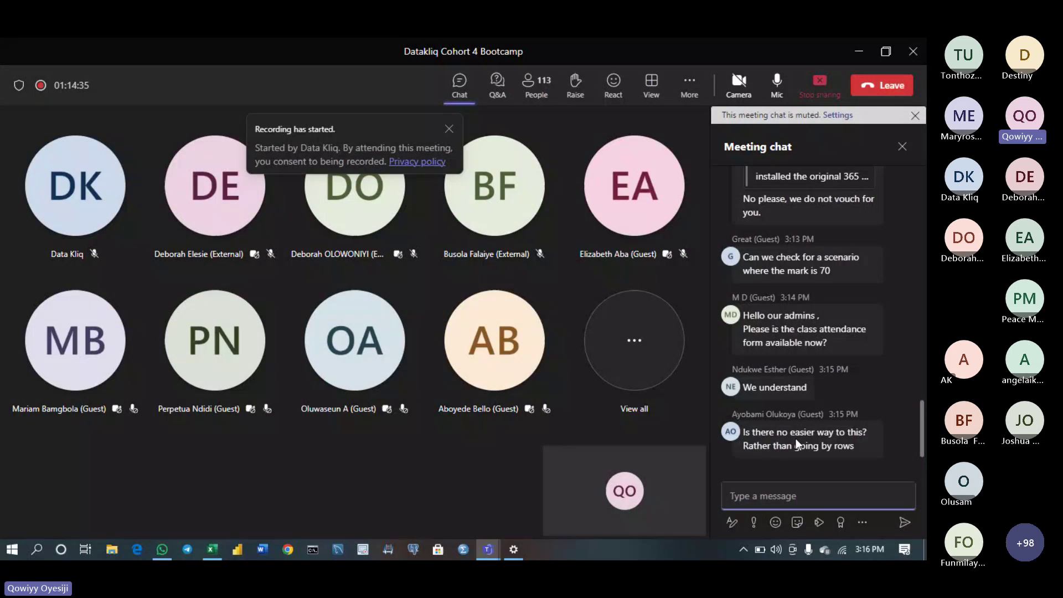
pyautogui.click(212, 549)
# Review the IFS formula in H2 and fill it down to H11 again
pyautogui.click(640, 242)
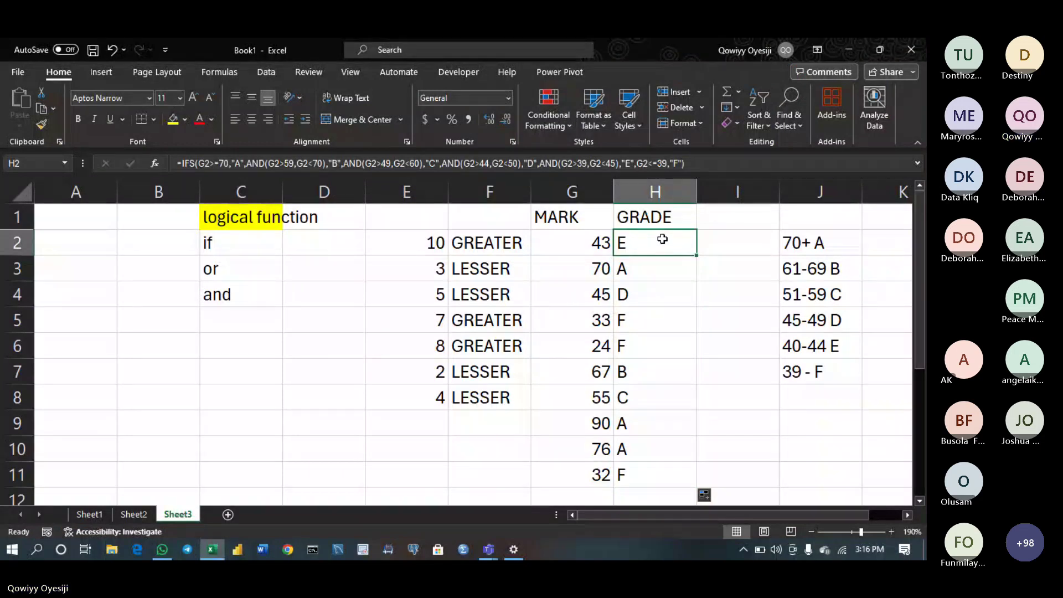
pyautogui.doubleClick(663, 239)
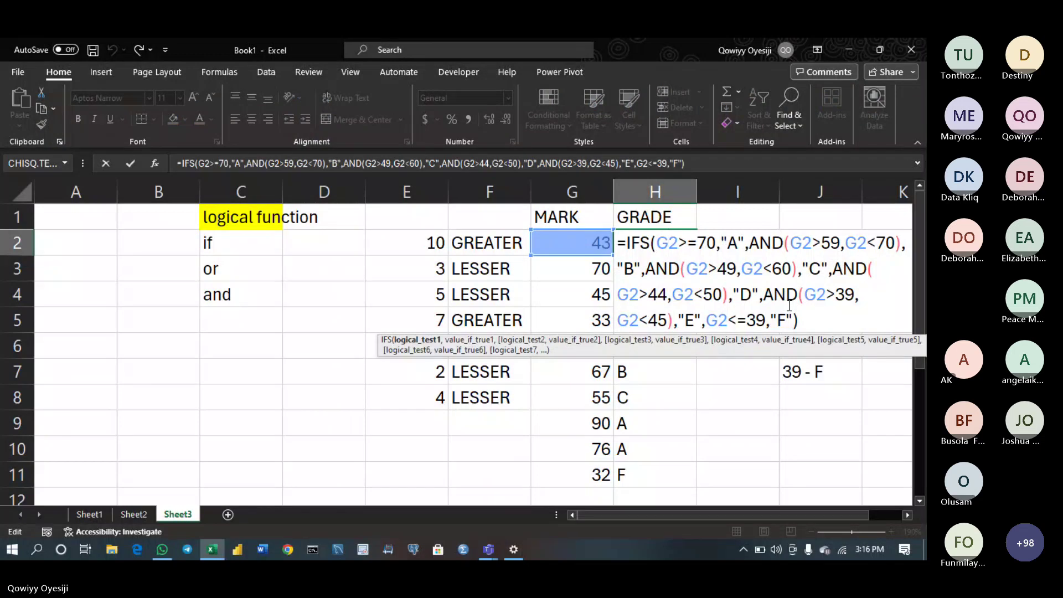
pyautogui.press('Return')
pyautogui.click(670, 241)
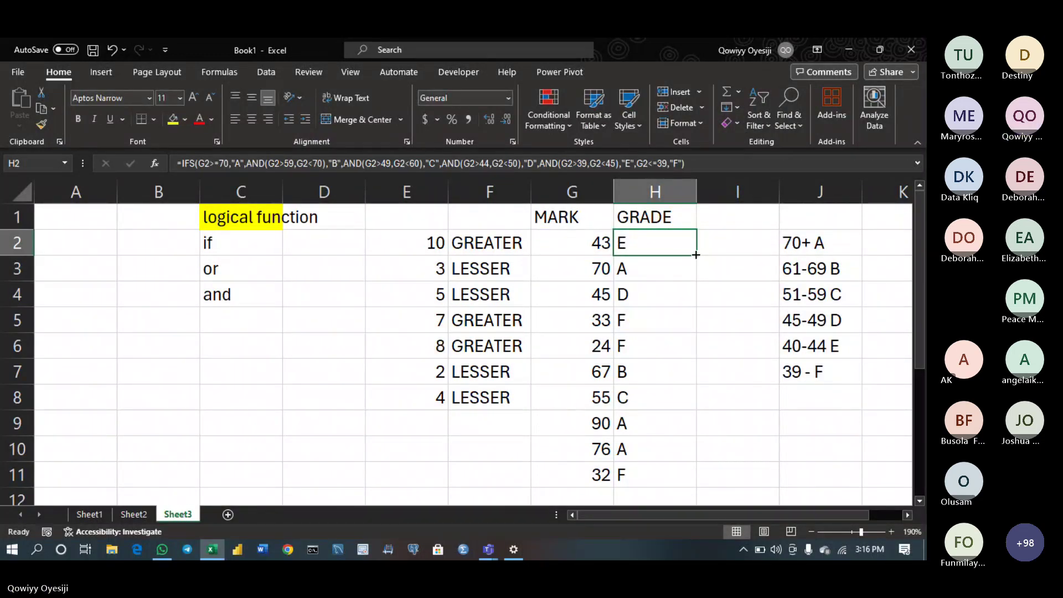
pyautogui.doubleClick(696, 254)
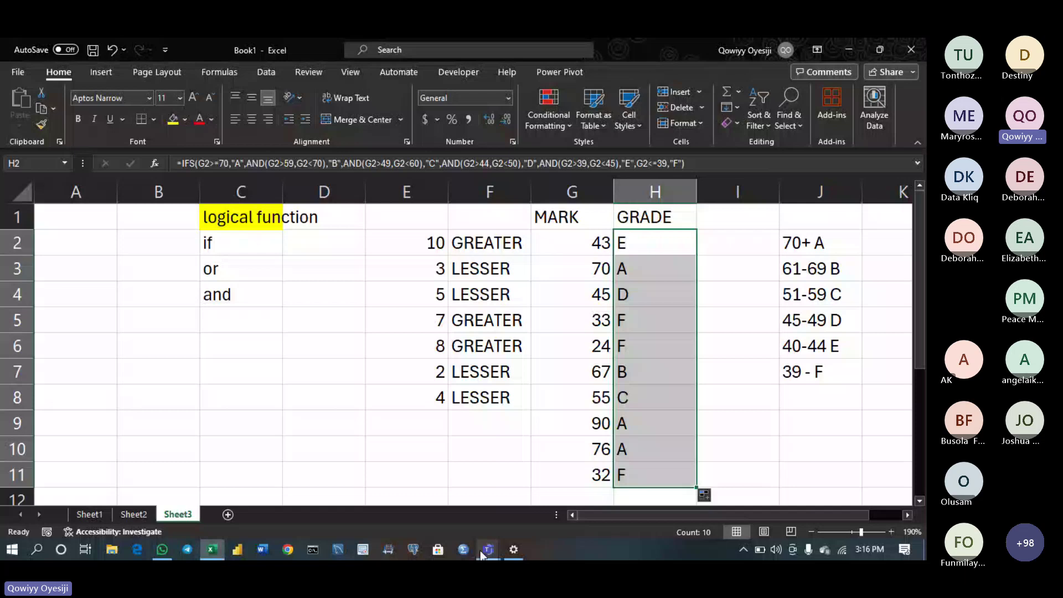
# Switch to the Teams meeting, close the meeting chat and dismiss the recording notice
pyautogui.moveTo(482, 554)
pyautogui.click(539, 485)
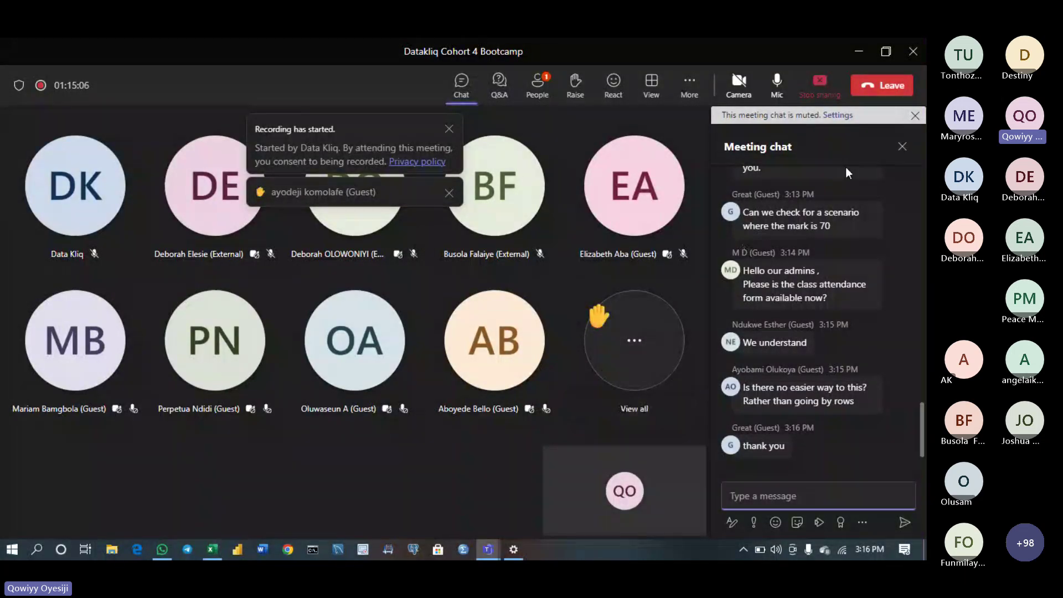
pyautogui.click(901, 145)
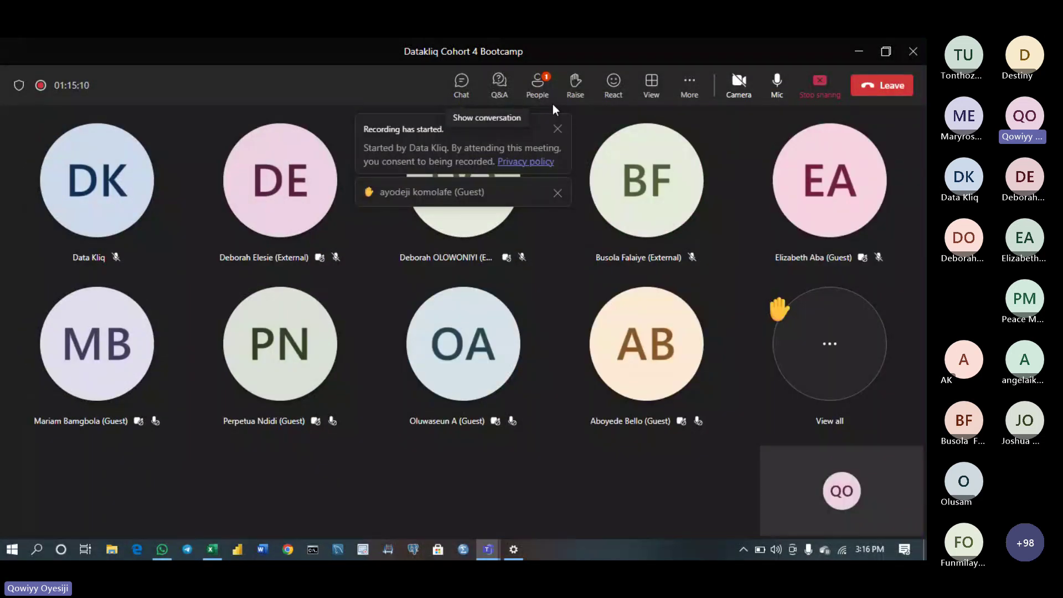
pyautogui.click(555, 129)
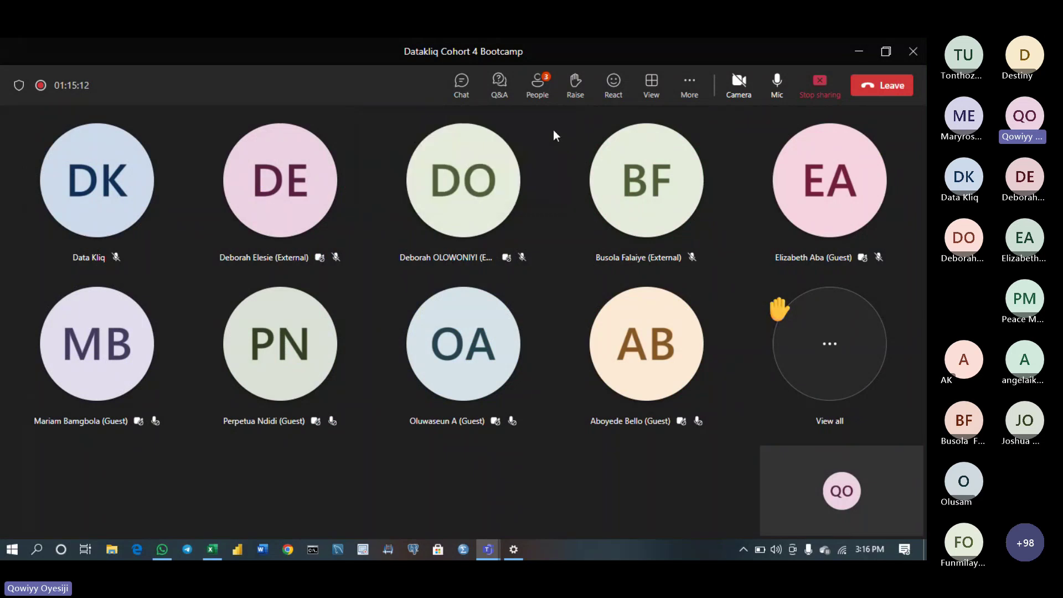
# Show the meeting's participants and allow the microphone for an attendee with a raised hand
pyautogui.click(537, 84)
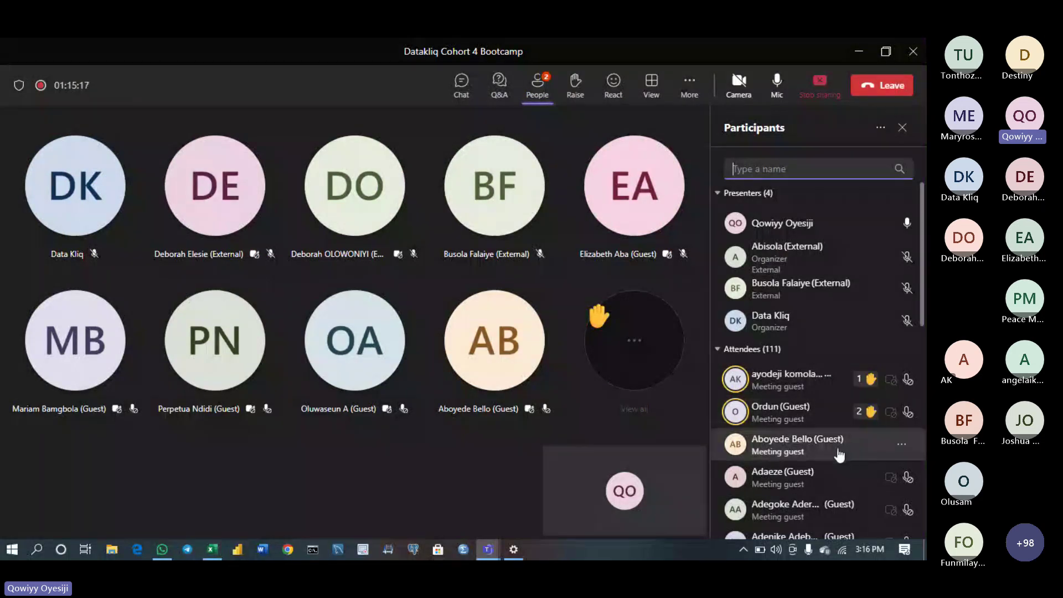
pyautogui.click(901, 413)
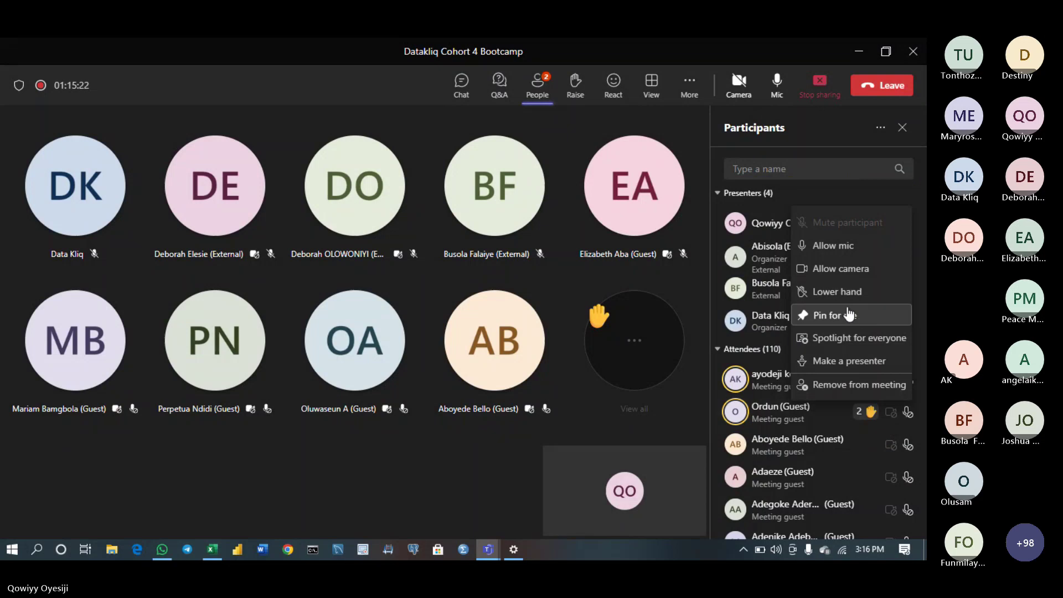
pyautogui.click(835, 249)
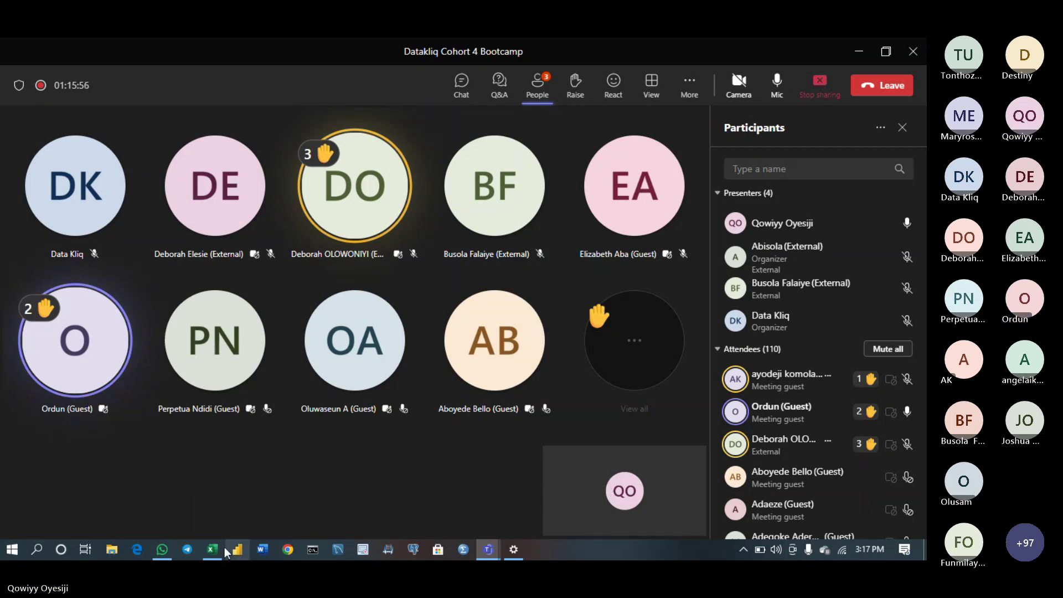
# Switch to the Excel workbook and review the lists of logical and lookup functions on Sheet2
pyautogui.moveTo(212, 550)
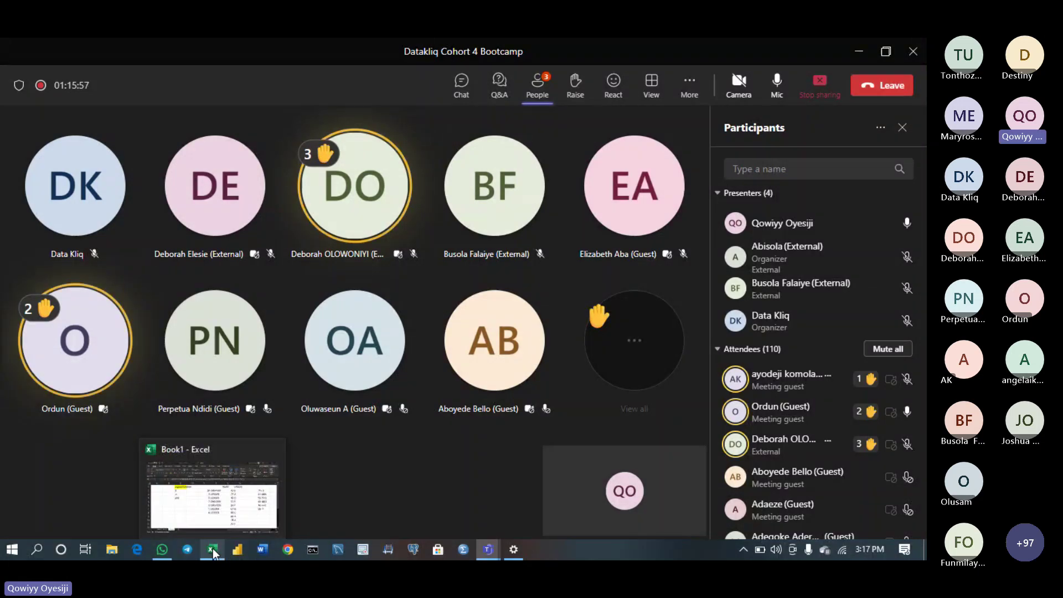
pyautogui.click(216, 495)
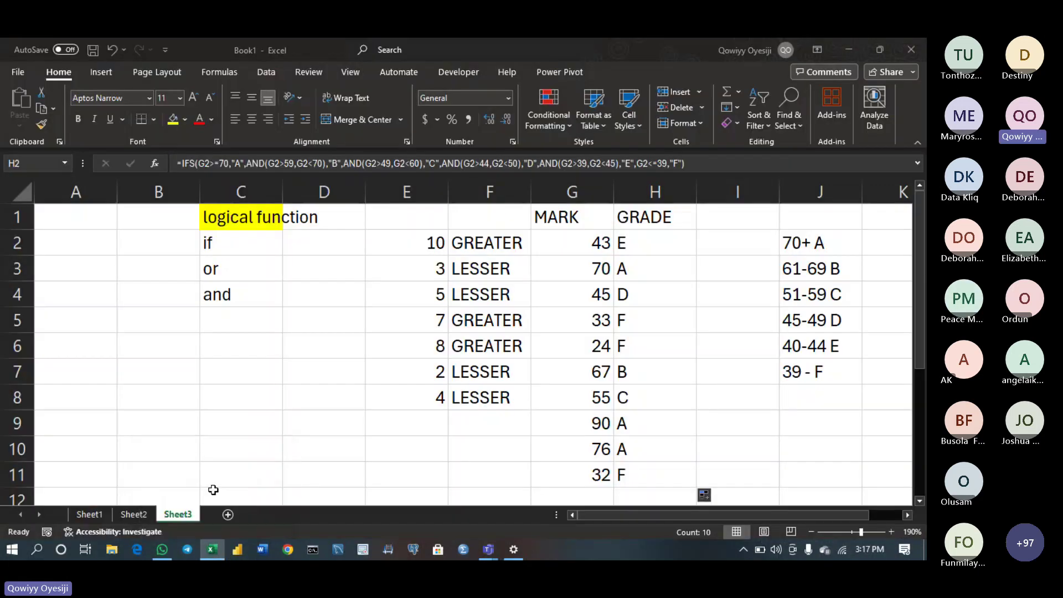
pyautogui.click(134, 514)
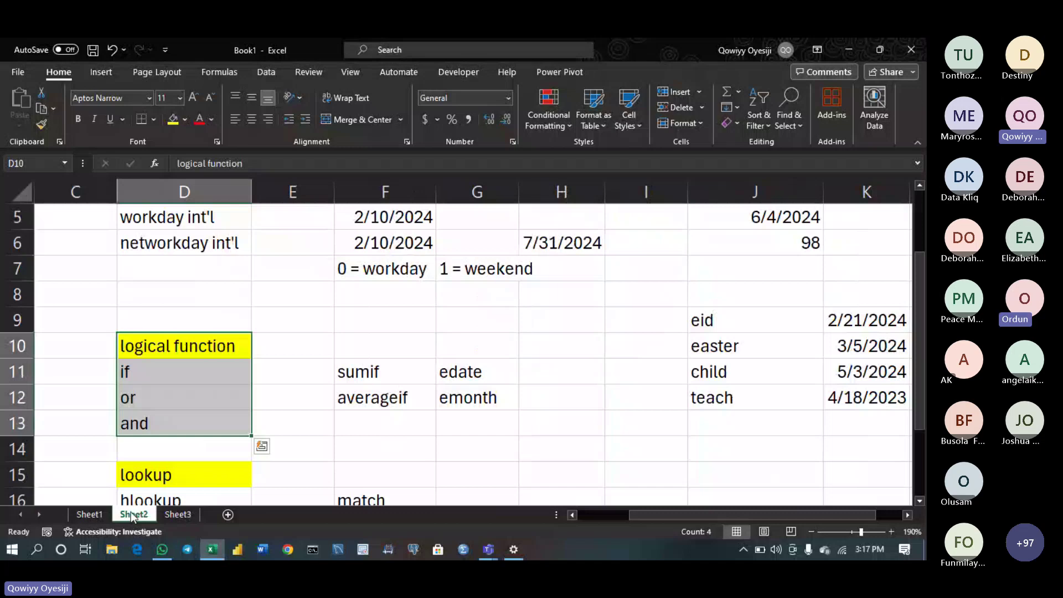
pyautogui.click(299, 467)
pyautogui.press('Down')
pyautogui.press('Down')
pyautogui.press('Down')
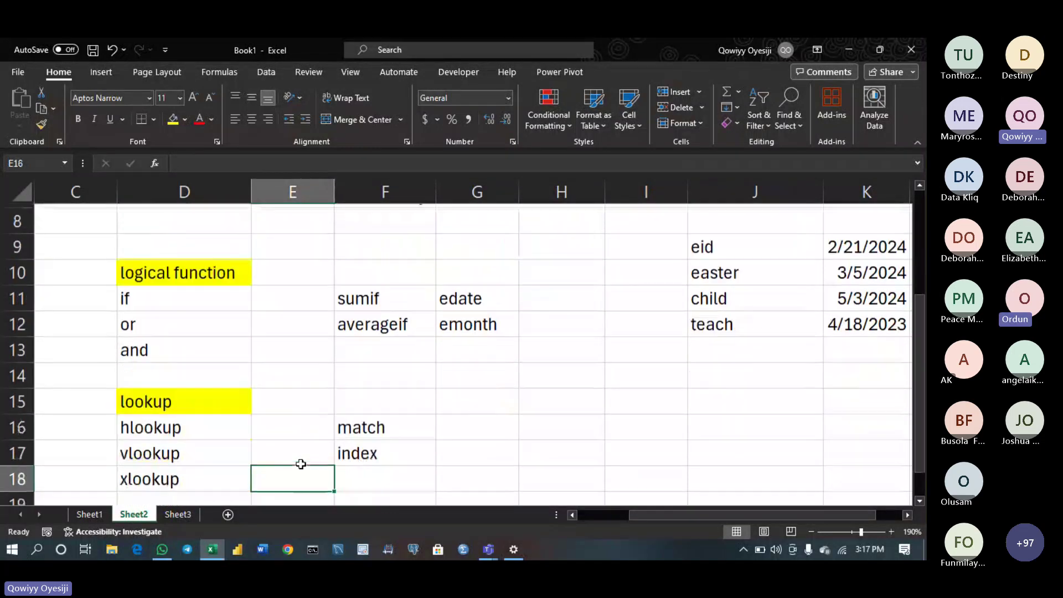
pyautogui.press('Down')
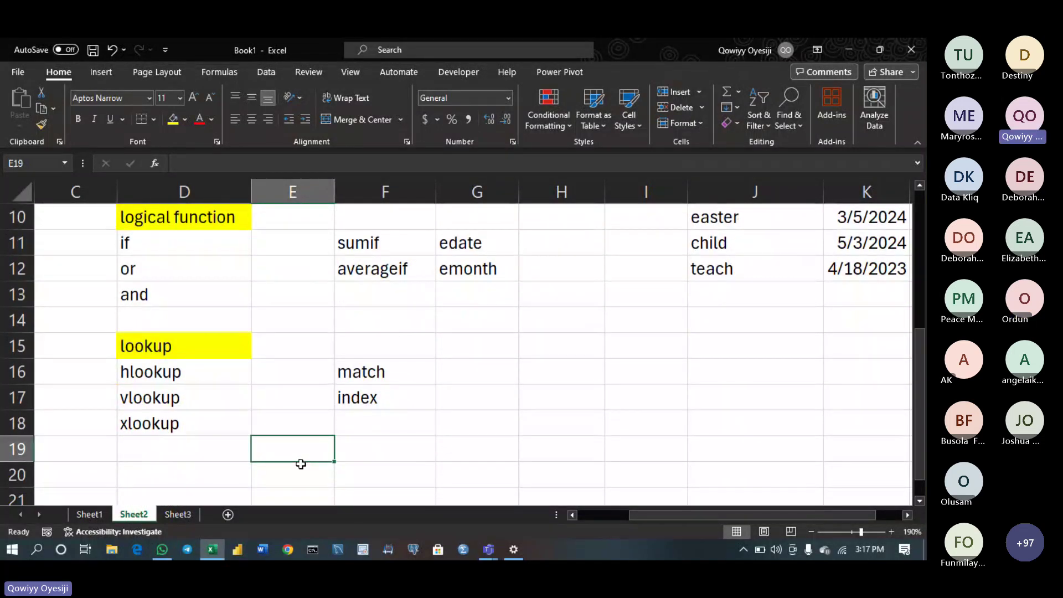
pyautogui.press('Up')
pyautogui.press('Up')
pyautogui.press('Up')
pyautogui.press('Up')
pyautogui.press('Up')
pyautogui.press('Up')
pyautogui.press('Up')
pyautogui.press('Up')
pyautogui.press('Up')
pyautogui.press('Up')
pyautogui.press('Up')
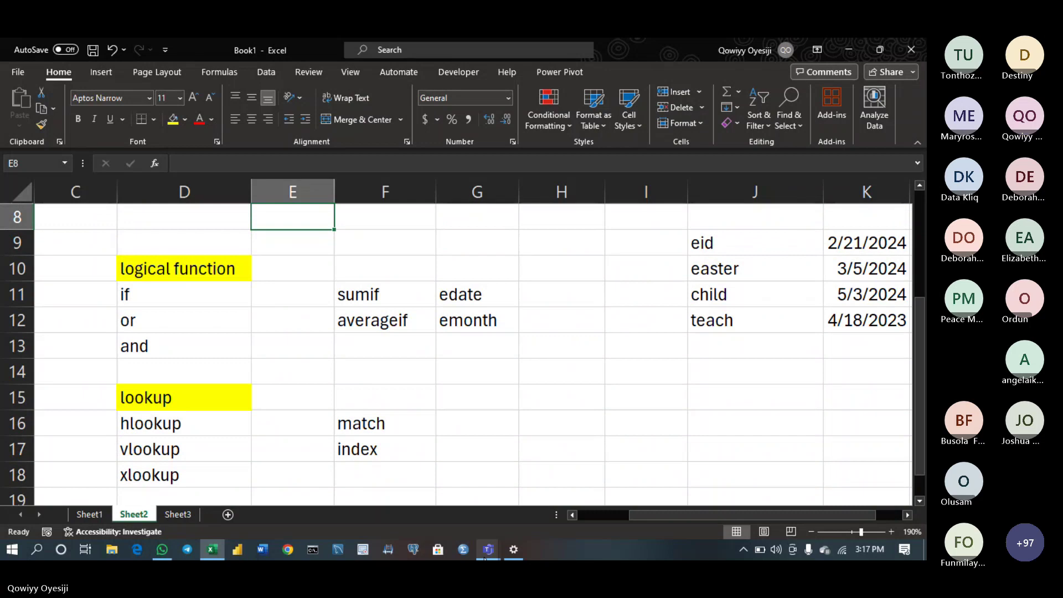
# Check the raised hands in the Teams meeting and return to Sheet3 of the Excel workbook
pyautogui.moveTo(485, 559)
pyautogui.click(562, 463)
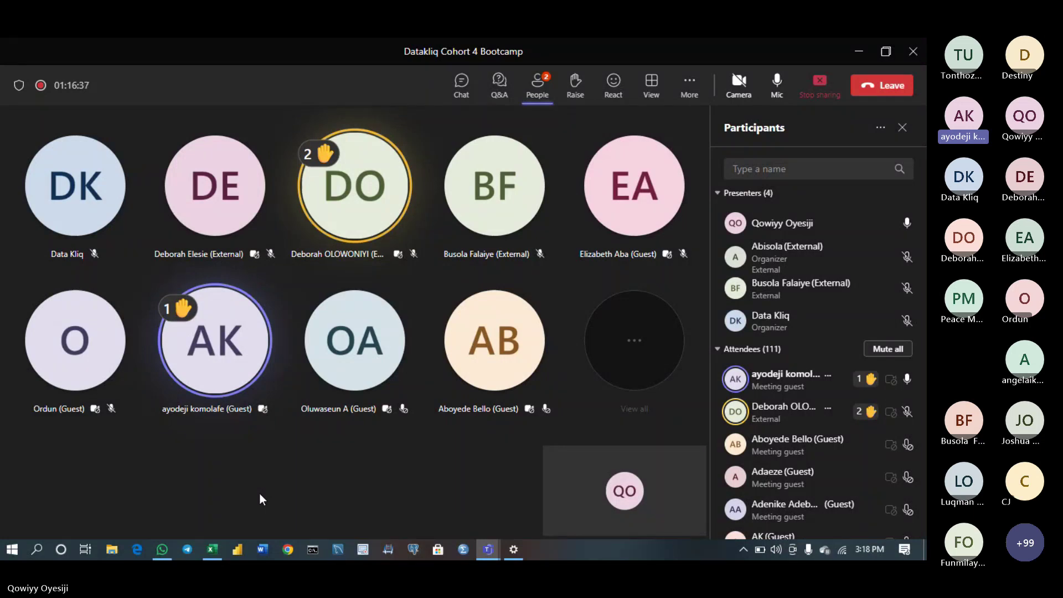
pyautogui.click(210, 556)
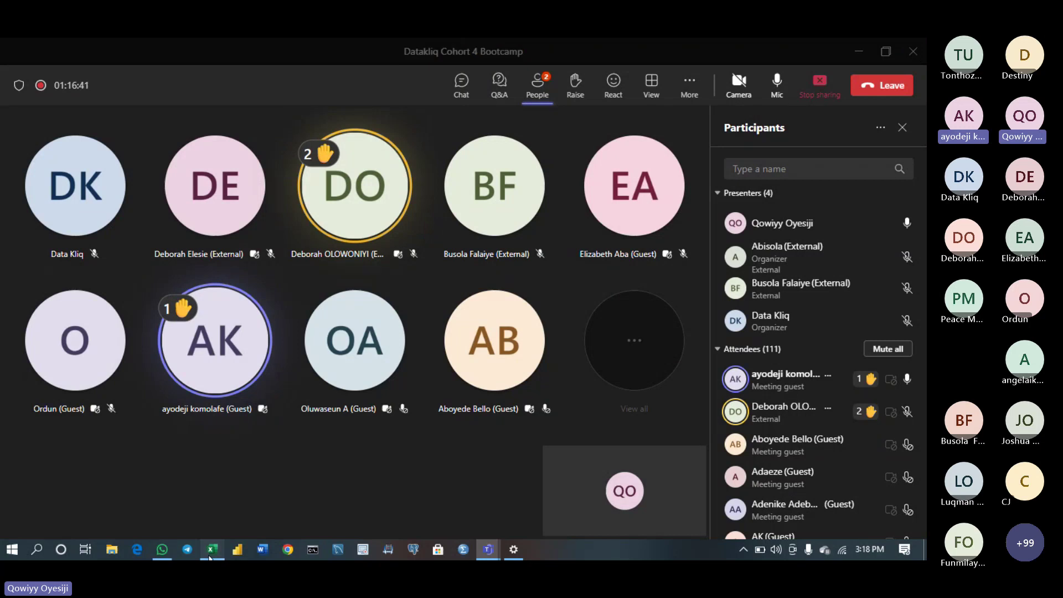
pyautogui.click(173, 513)
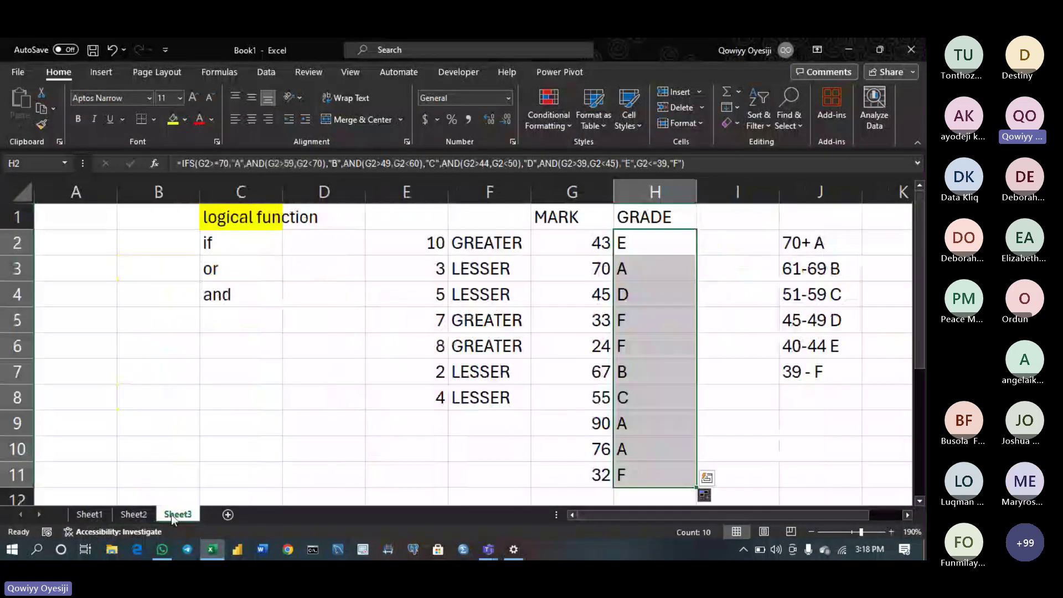
# Examine the IFS grade formulas in cells H2 and H3
pyautogui.click(630, 252)
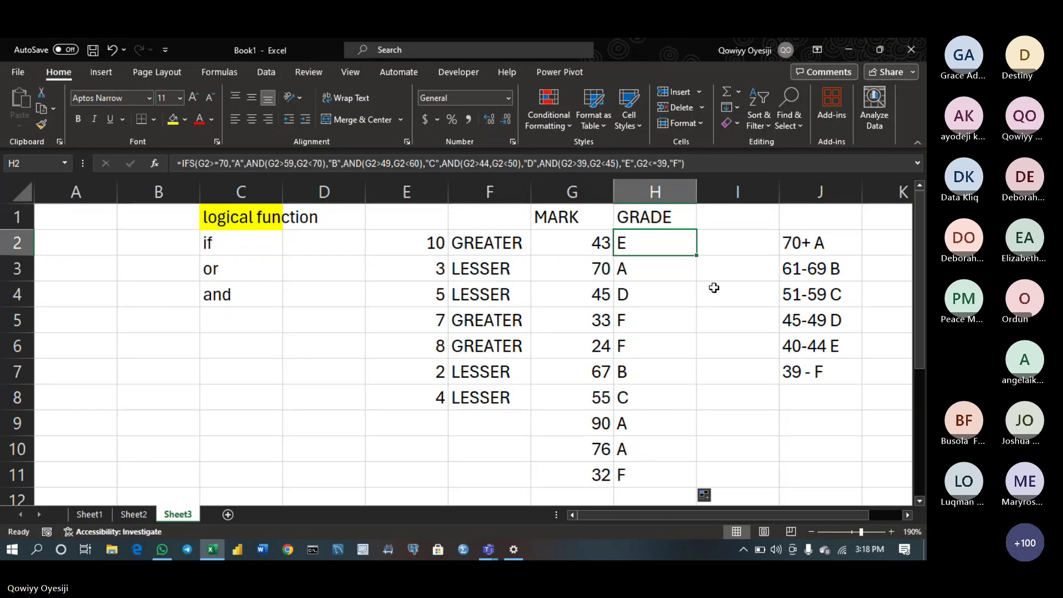
pyautogui.doubleClick(698, 256)
pyautogui.click(705, 249)
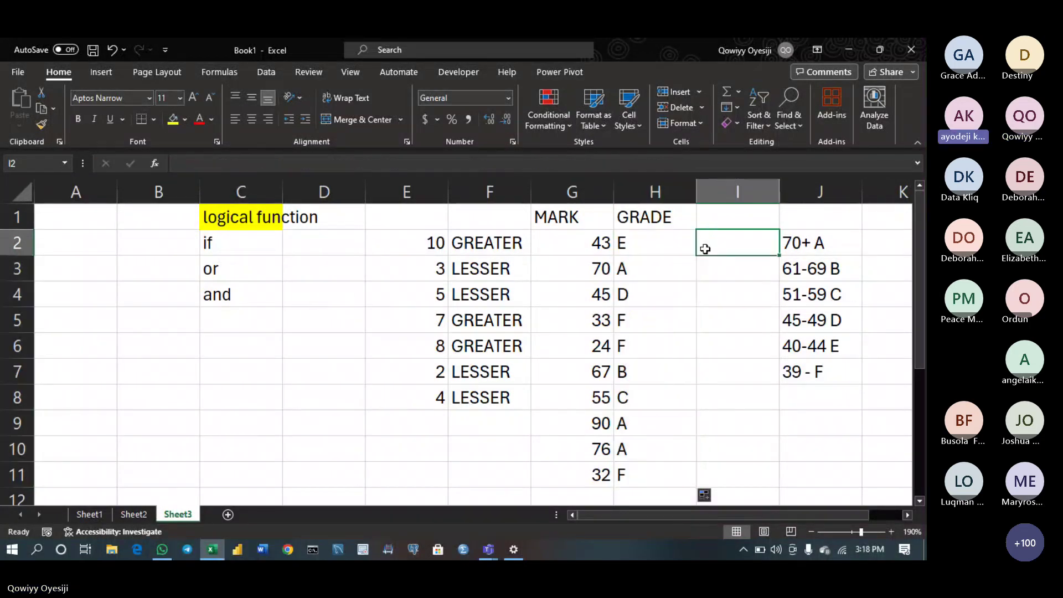
pyautogui.moveTo(705, 249); pyautogui.dragTo(681, 244)
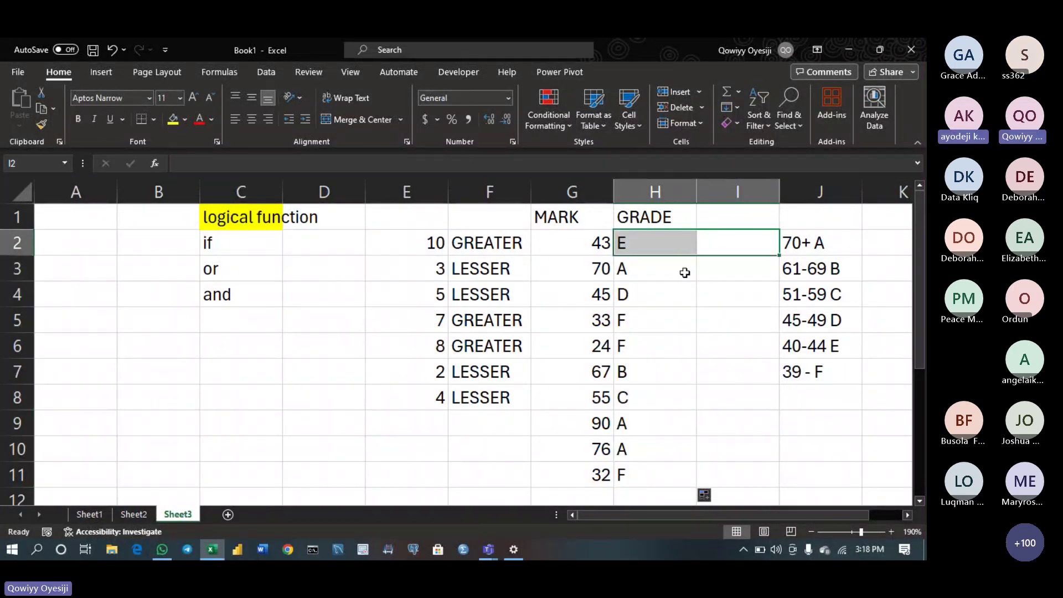
pyautogui.click(685, 273)
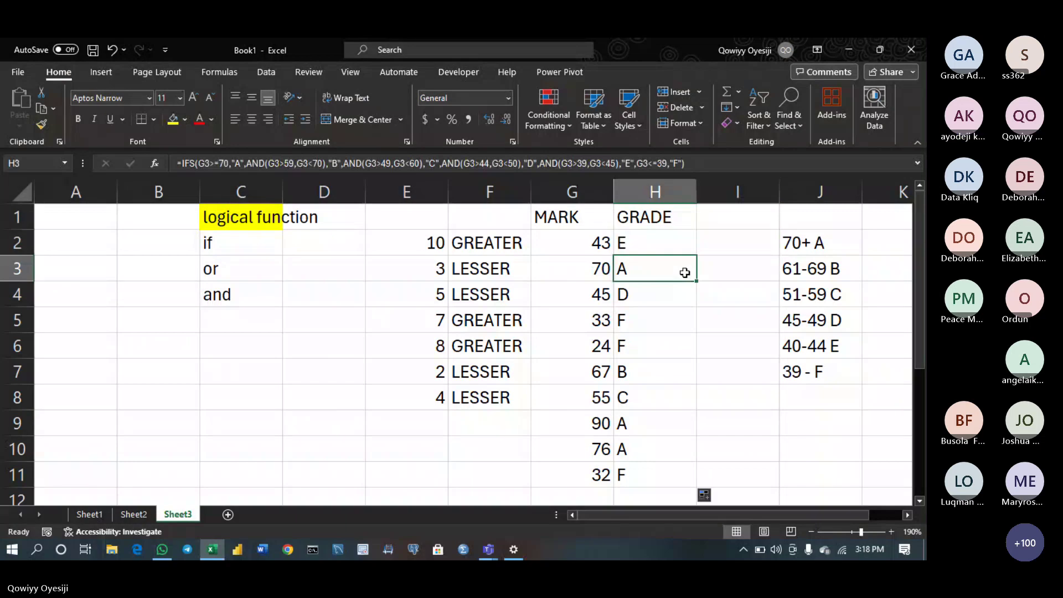
pyautogui.click(676, 242)
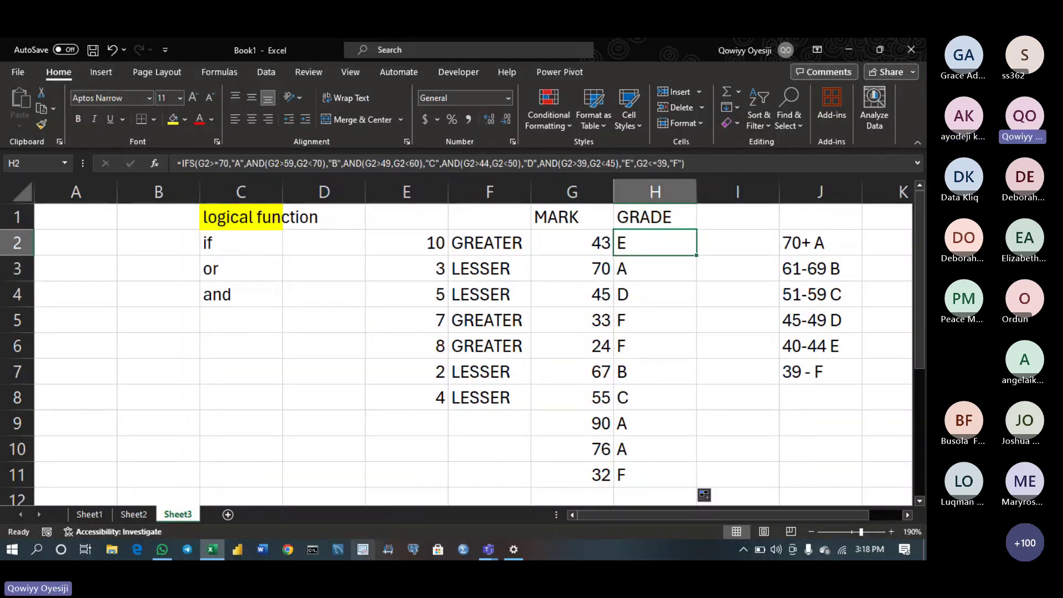
# Switch to the Teams meeting and lower the raised hand of the first attendee in the participant list
pyautogui.moveTo(488, 549)
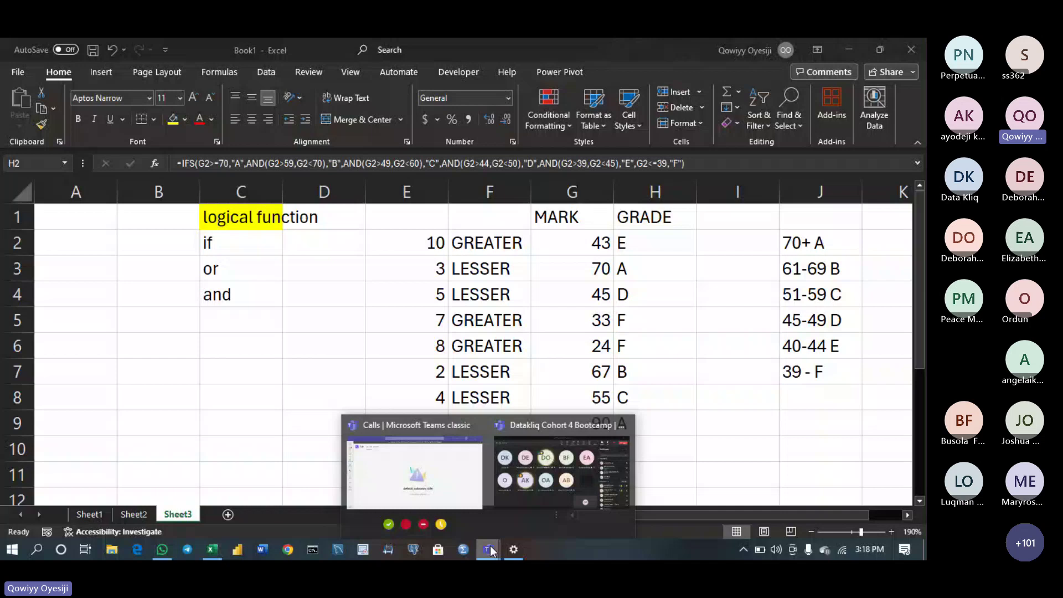
pyautogui.click(559, 467)
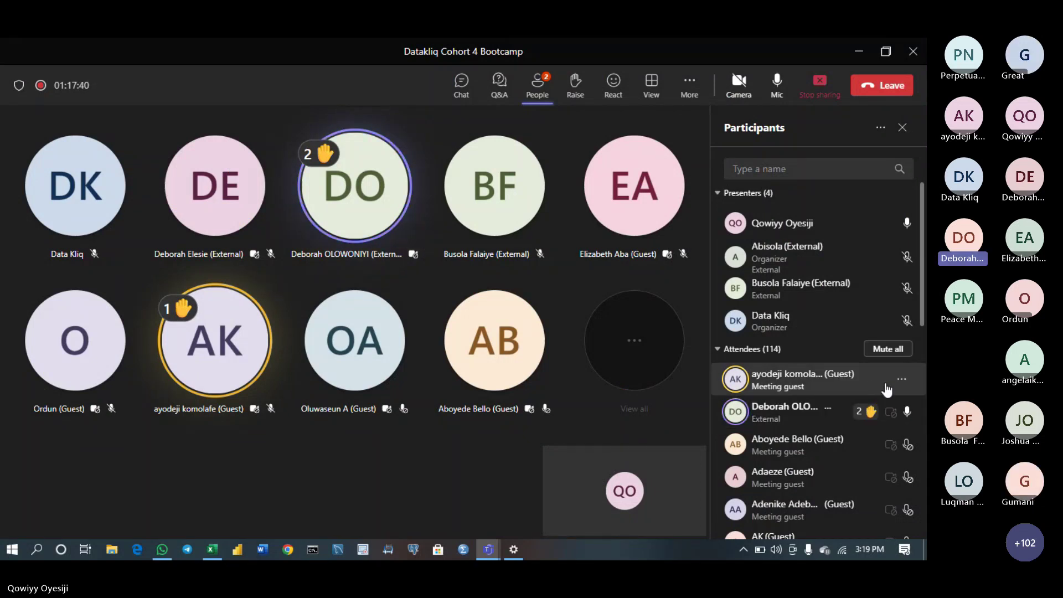
pyautogui.click(903, 381)
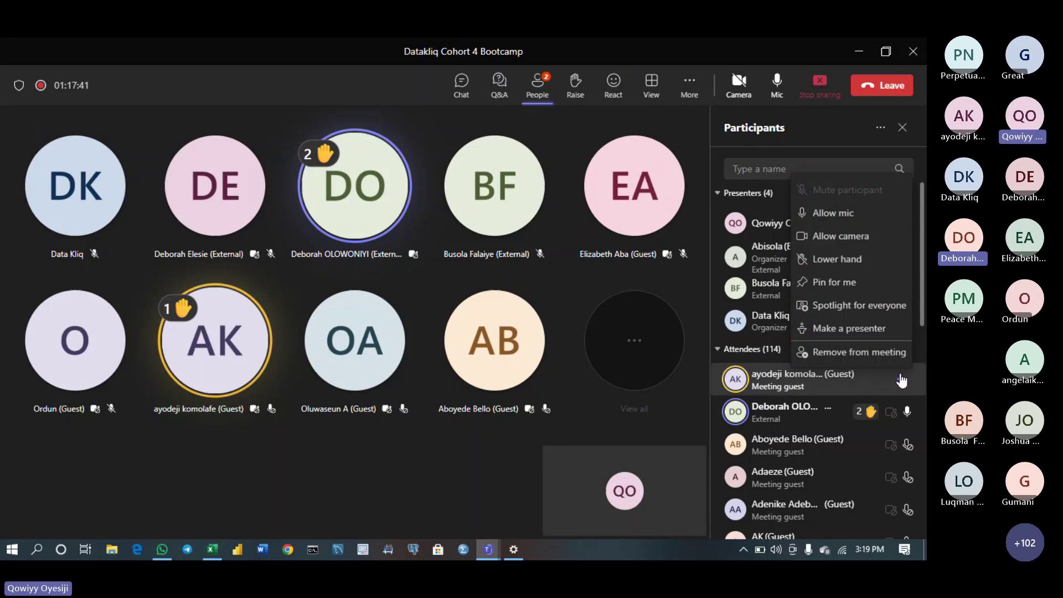
pyautogui.click(840, 260)
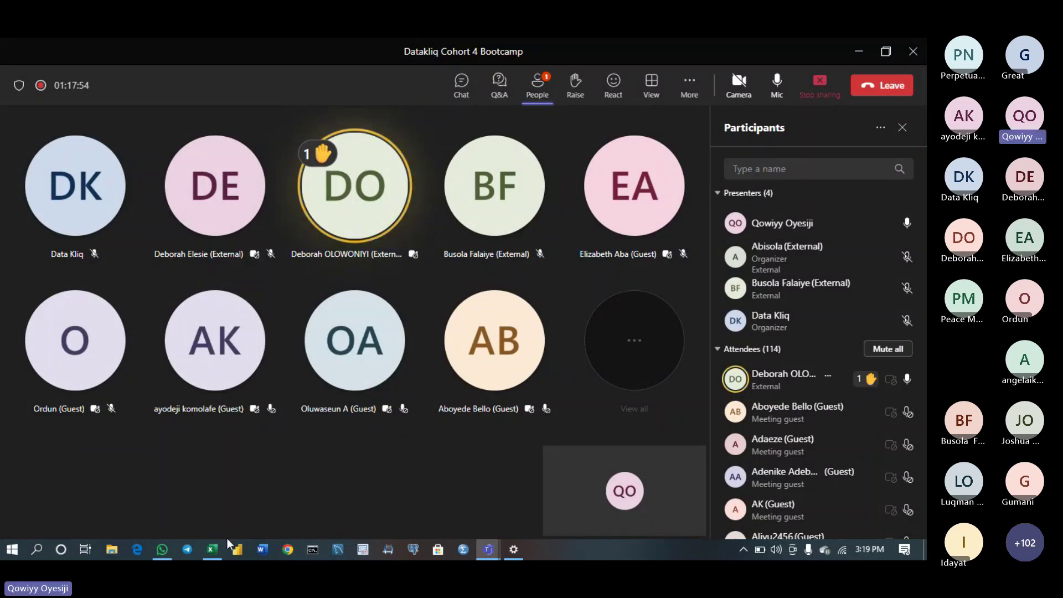
# Return to the Excel workbook and change the lower limit of the B grade condition in H2's formula to G2>=60
pyautogui.moveTo(214, 548)
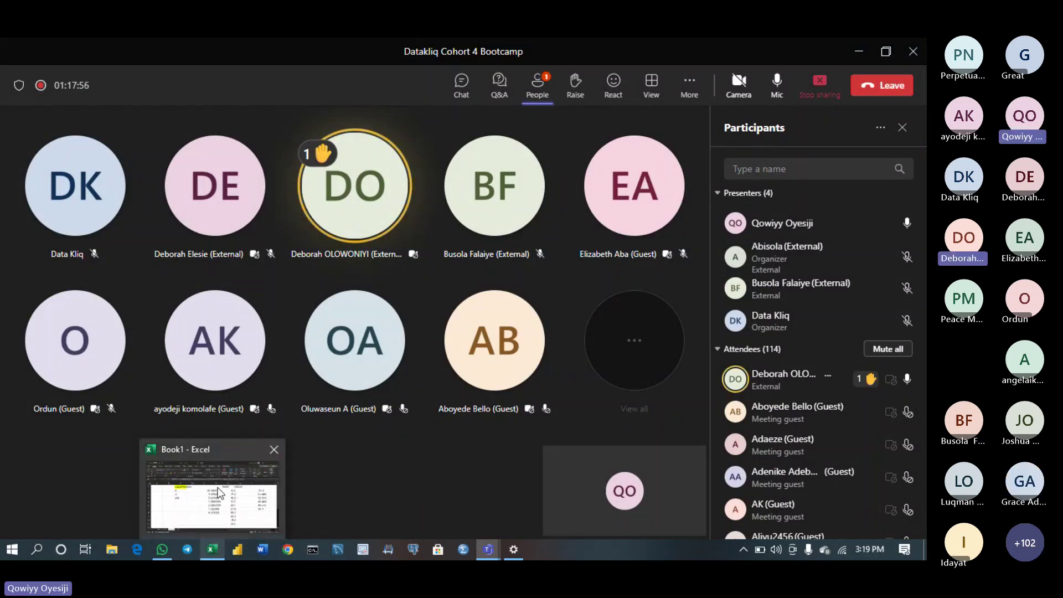
pyautogui.click(220, 493)
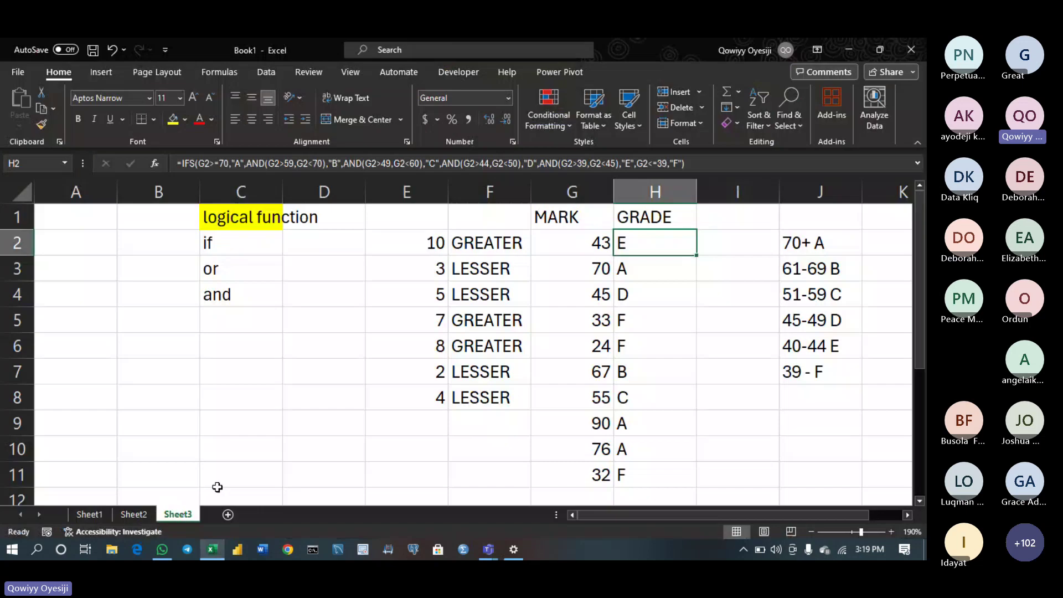
pyautogui.doubleClick(652, 249)
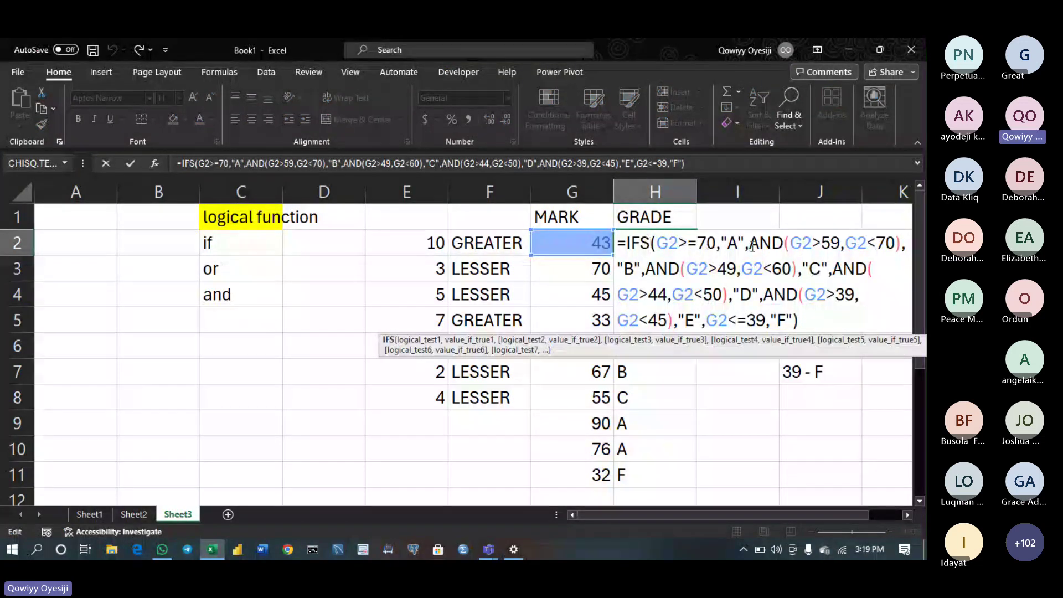
pyautogui.click(841, 244)
pyautogui.press('BackSpace')
pyautogui.press('BackSpace')
pyautogui.press('BackSpace')
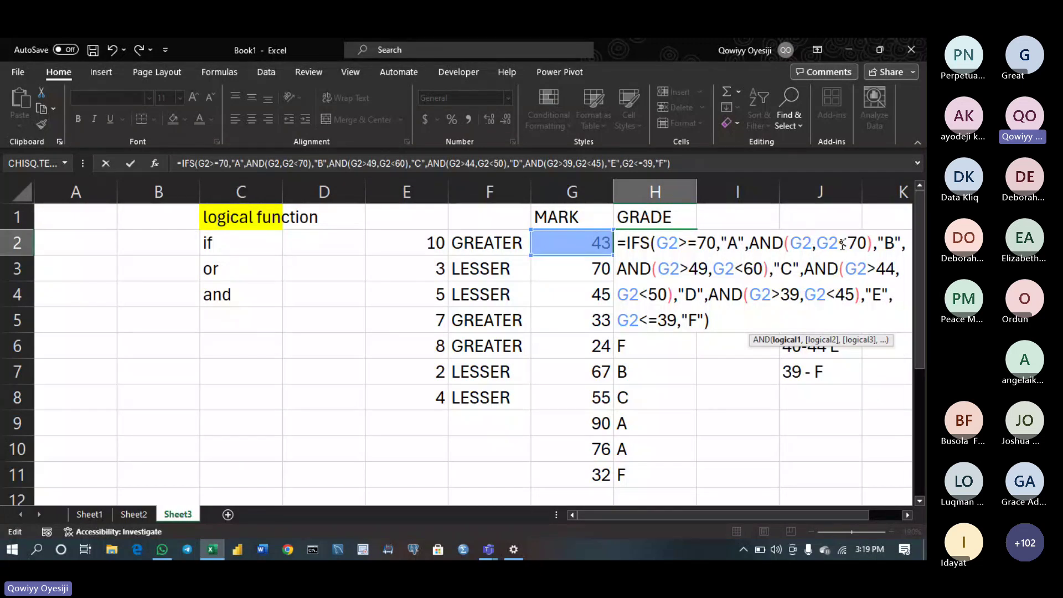
pyautogui.write('>=')
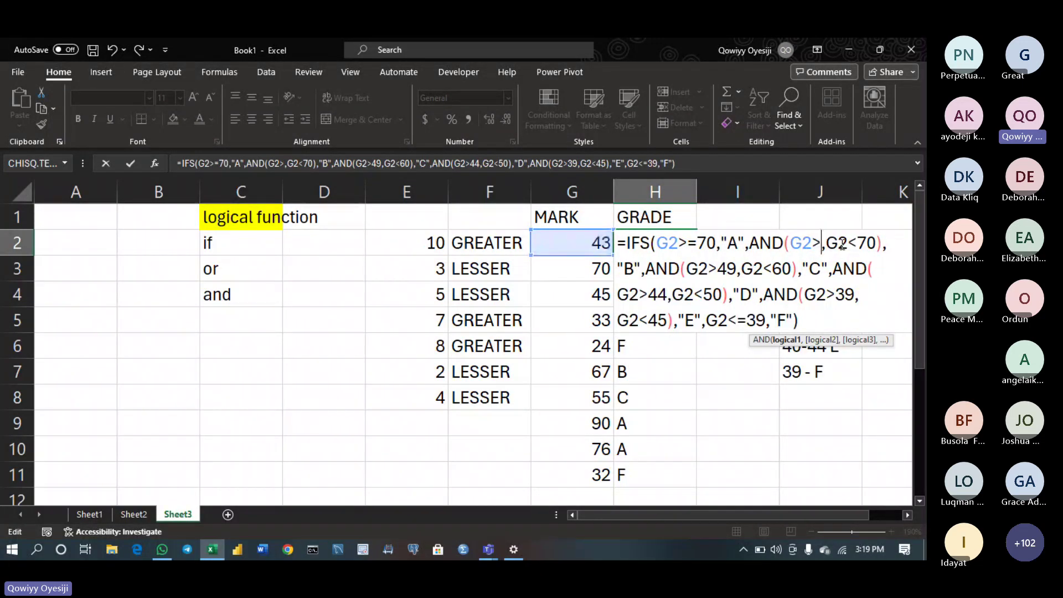
pyautogui.write('60')
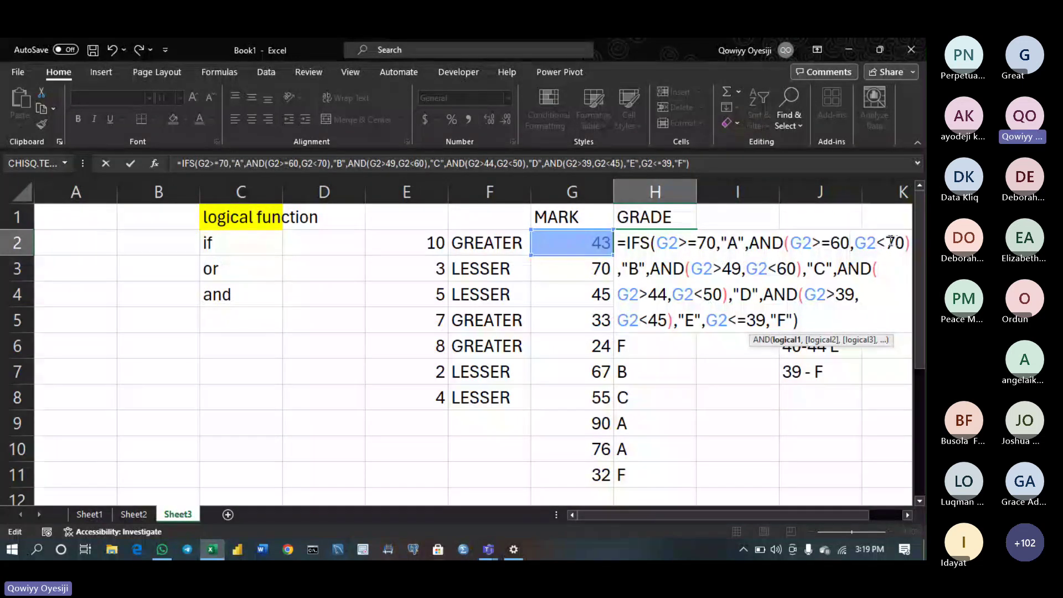
# Change the upper limit of the B grade condition in H2's formula to G2<=69
pyautogui.click(888, 242)
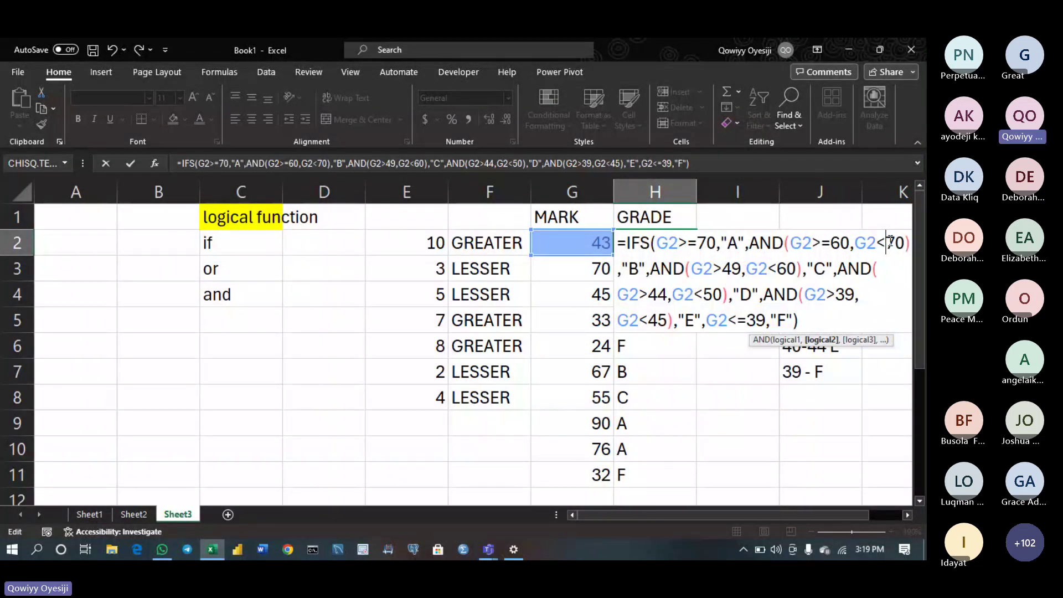
pyautogui.press('Right')
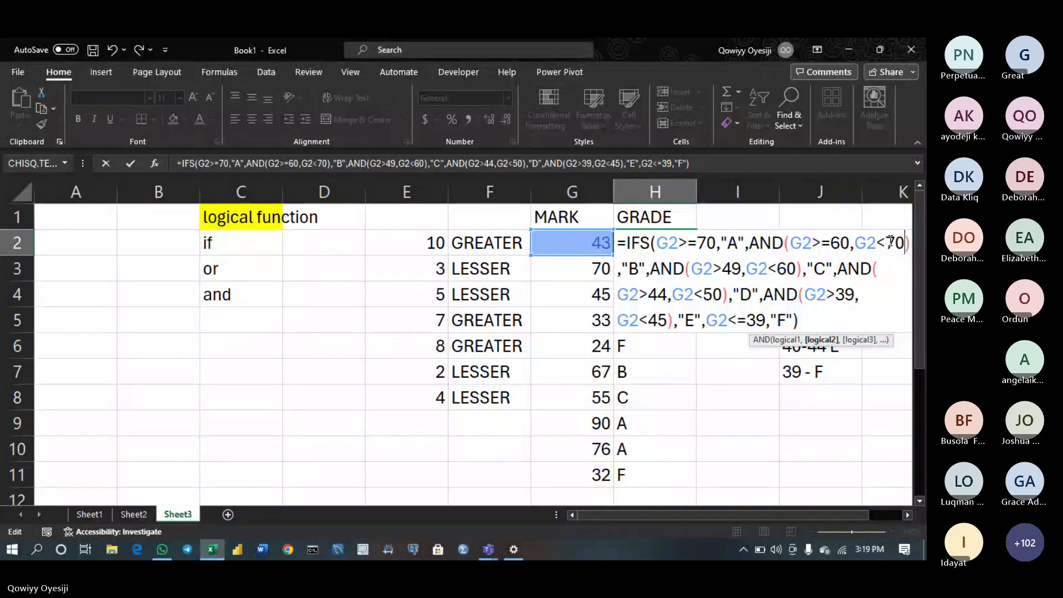
pyautogui.press('Delete')
pyautogui.press('BackSpace')
pyautogui.write('=')
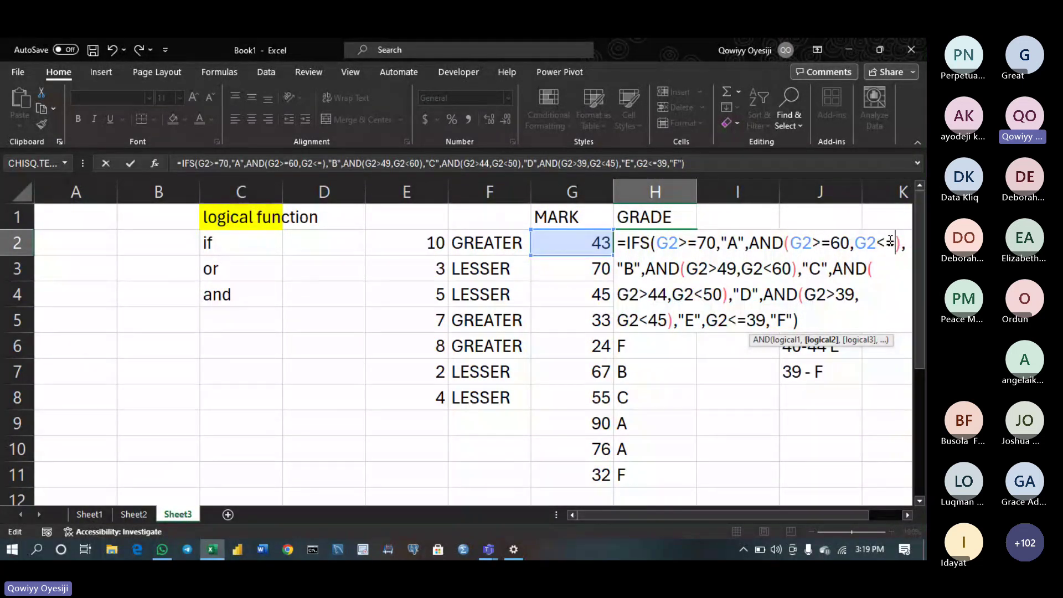
pyautogui.write('69')
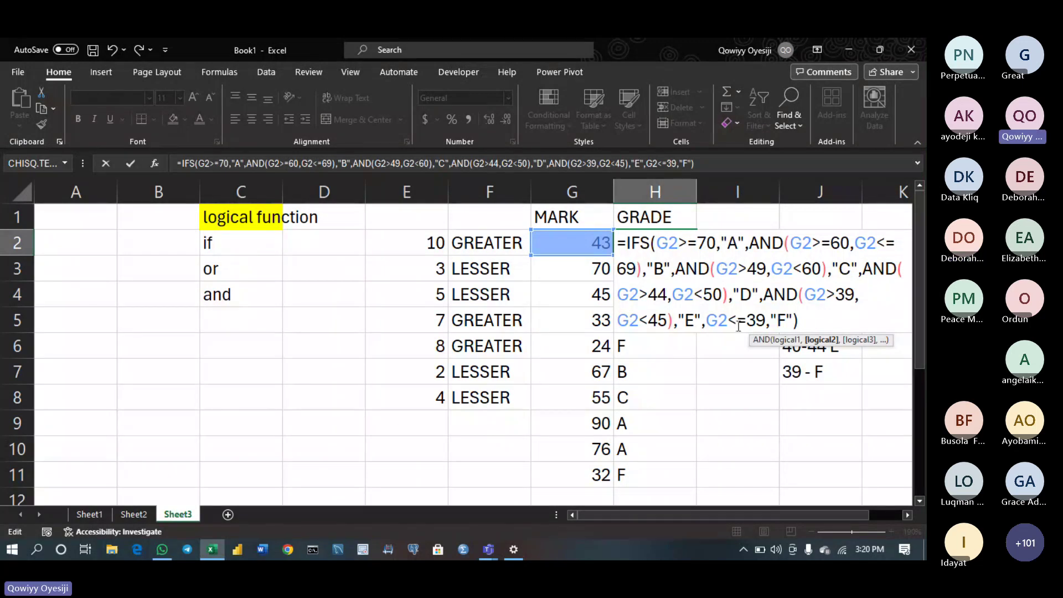
# Change the A grade condition in H2's formula to G2>69 and enter the formula
pyautogui.click(698, 242)
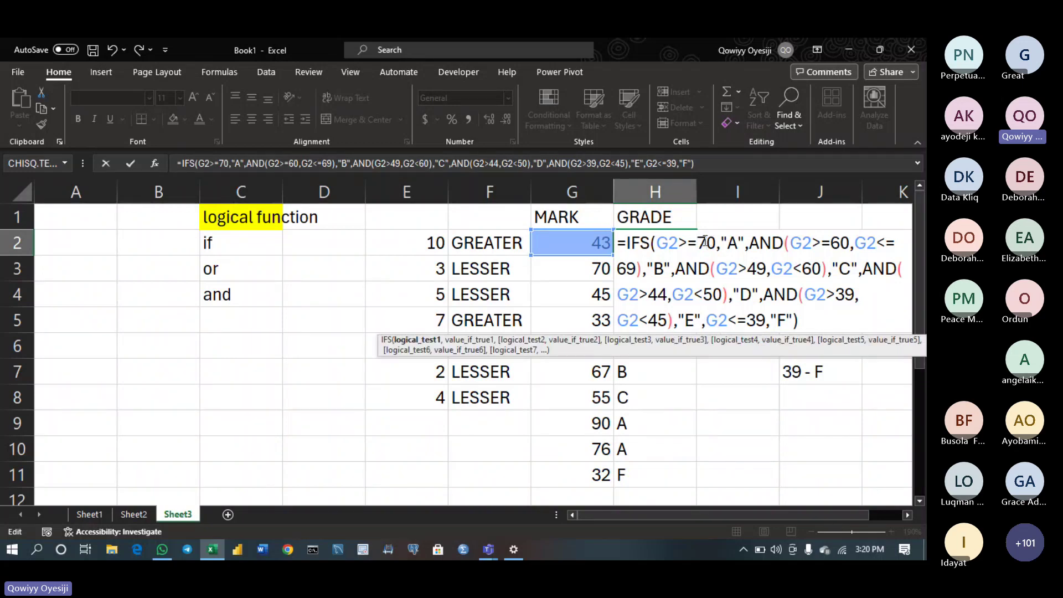
pyautogui.press('BackSpace')
pyautogui.press('BackSpace')
pyautogui.write('6')
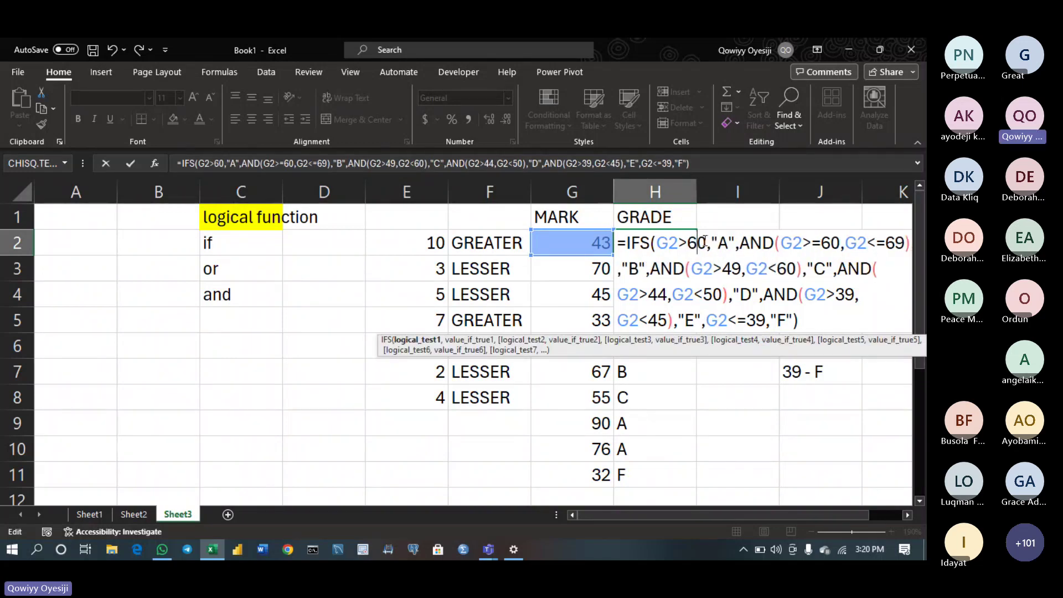
pyautogui.write('9')
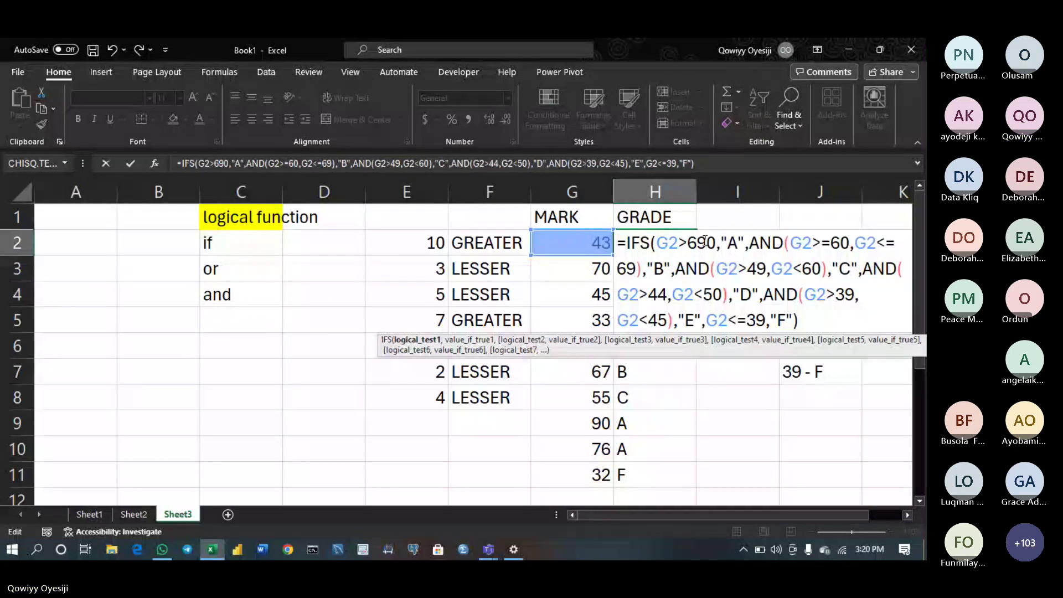
pyautogui.press('BackSpace')
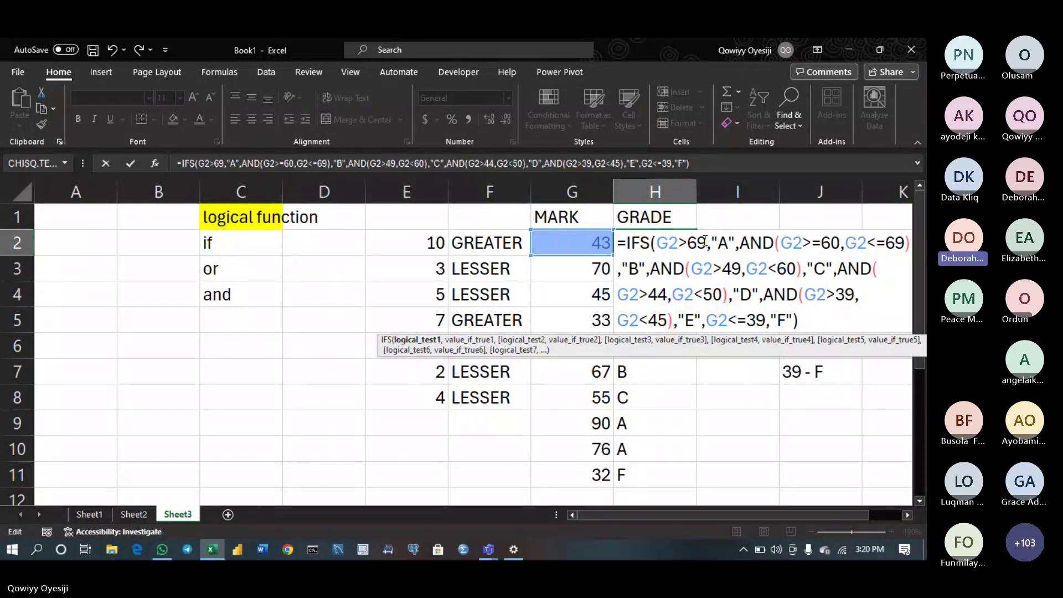
pyautogui.press('Return')
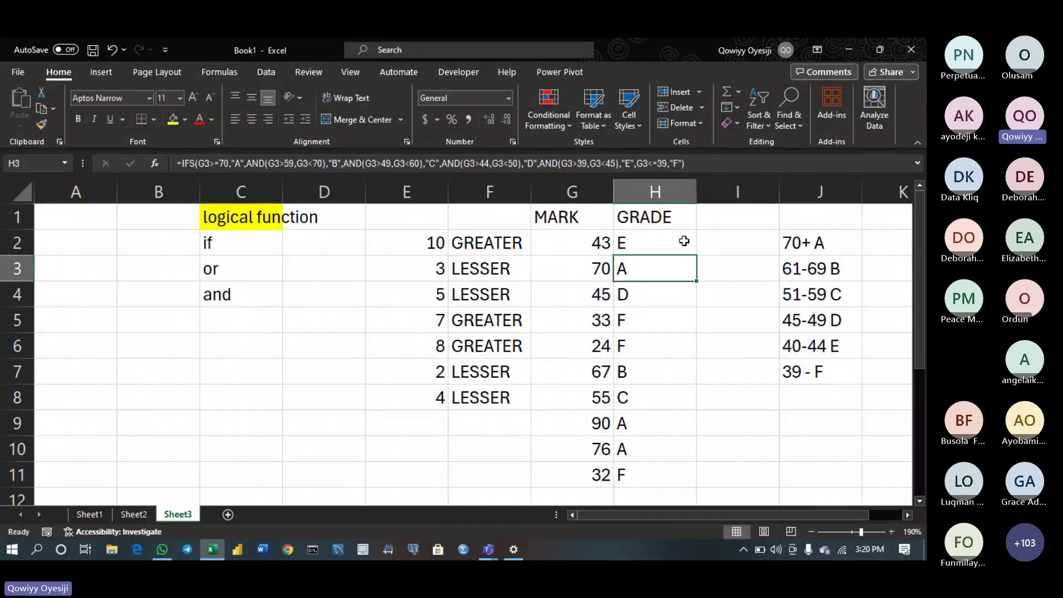
# Fill the revised IFS formula from H2 down to H11
pyautogui.click(686, 243)
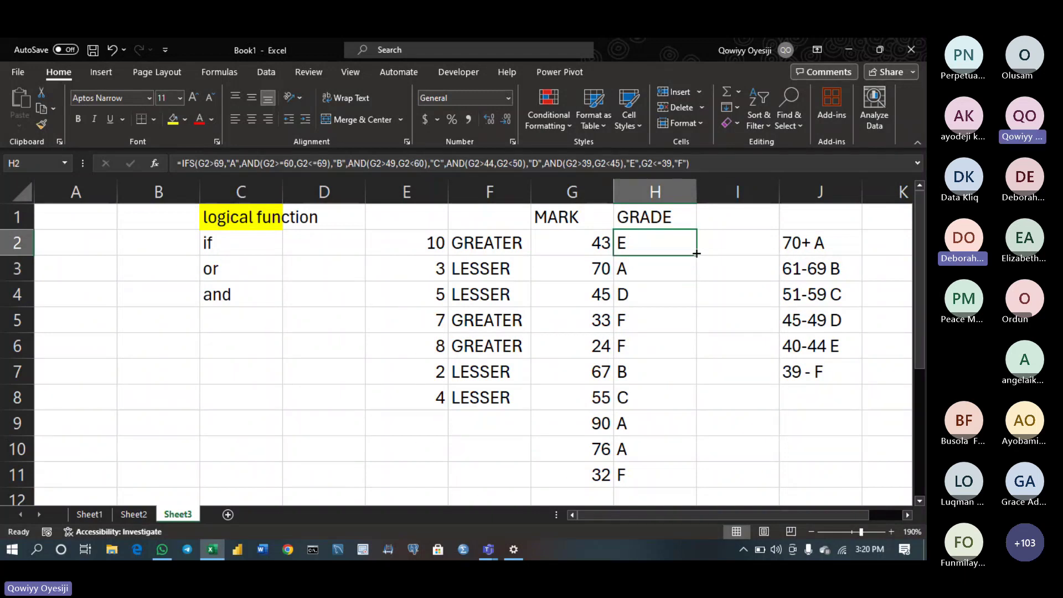
pyautogui.moveTo(696, 253); pyautogui.dragTo(697, 255)
pyautogui.doubleClick(696, 254)
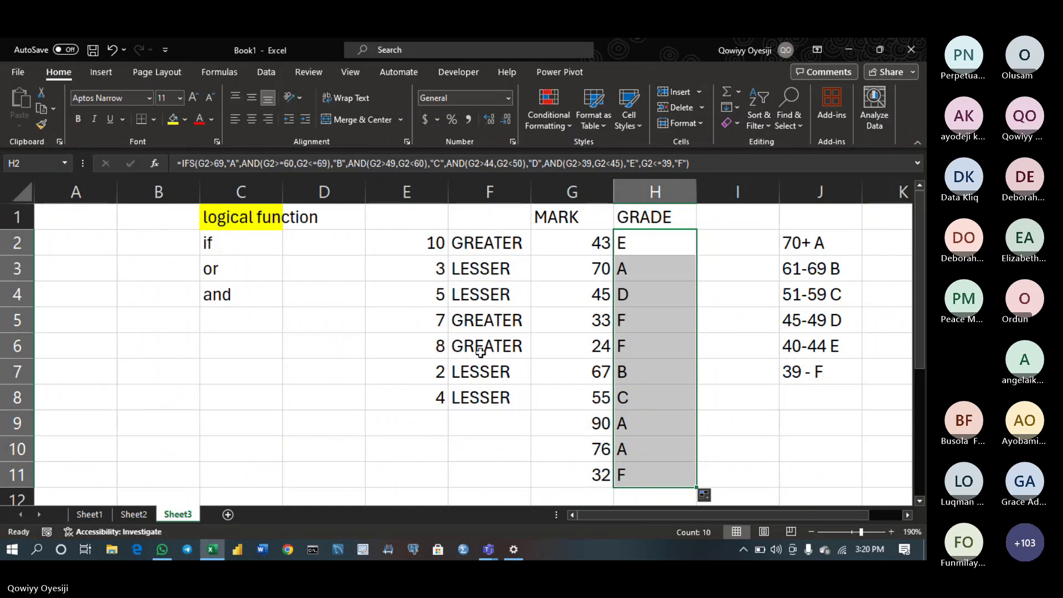
# Add a new blank worksheet after Sheet3, enlarge its view and select cell C3
pyautogui.click(227, 515)
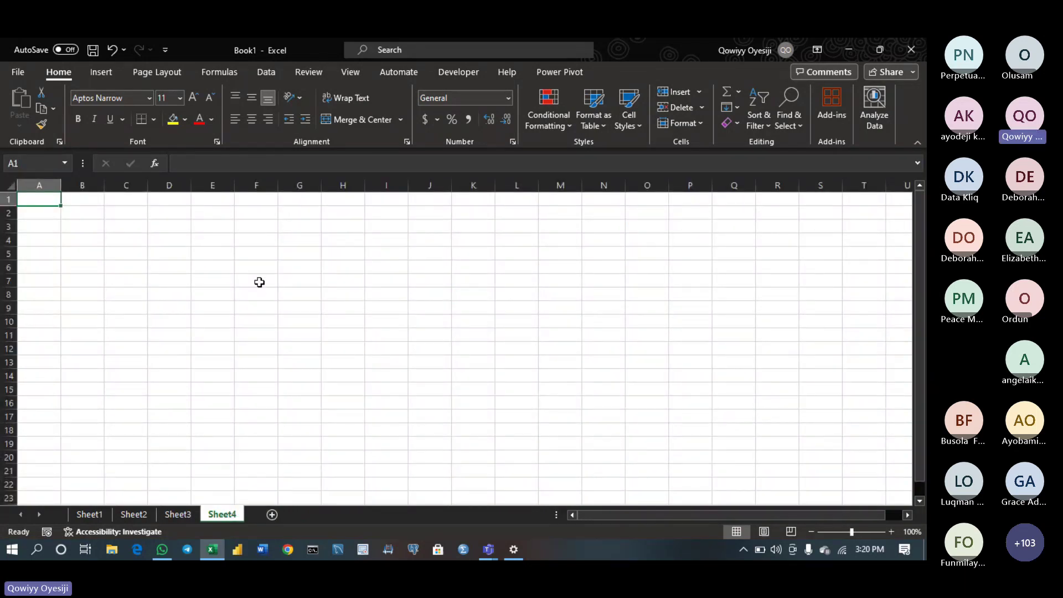
pyautogui.scroll(1, 259, 282)
pyautogui.scroll(1, 259, 283)
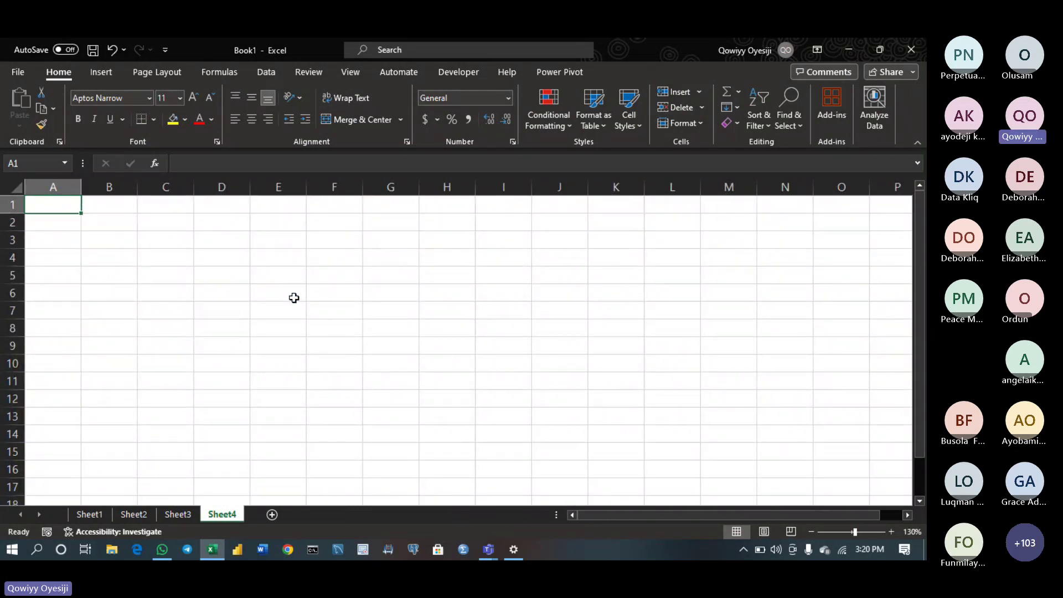
pyautogui.click(178, 244)
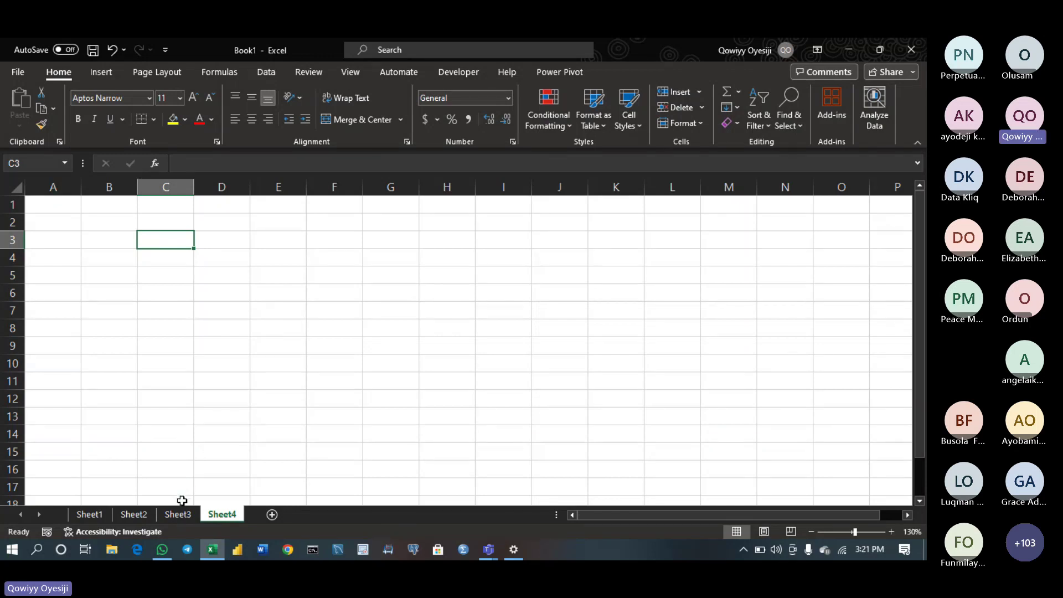
# Examine the contents of Sheet1, including the rows below the text examples
pyautogui.click(91, 512)
pyautogui.click(382, 330)
pyautogui.scroll(1, 383, 330)
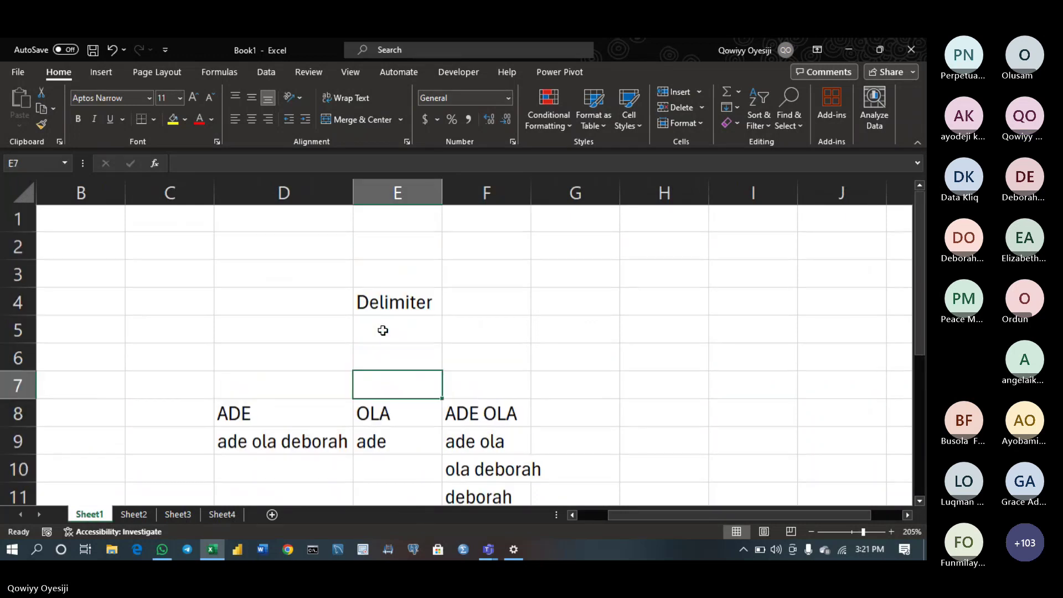
pyautogui.press('pagedown')
pyautogui.press('pagedown')
pyautogui.press('pagedown')
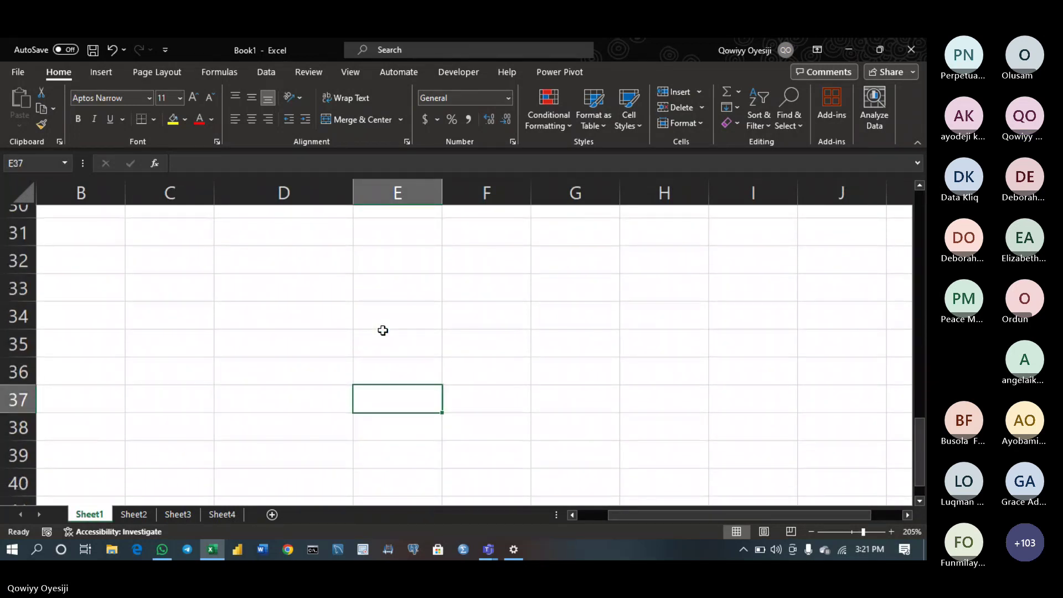
pyautogui.press('pageup')
pyautogui.press('pageup')
pyautogui.press('pageup')
pyautogui.press('Left')
pyautogui.press('Left')
pyautogui.press('Left')
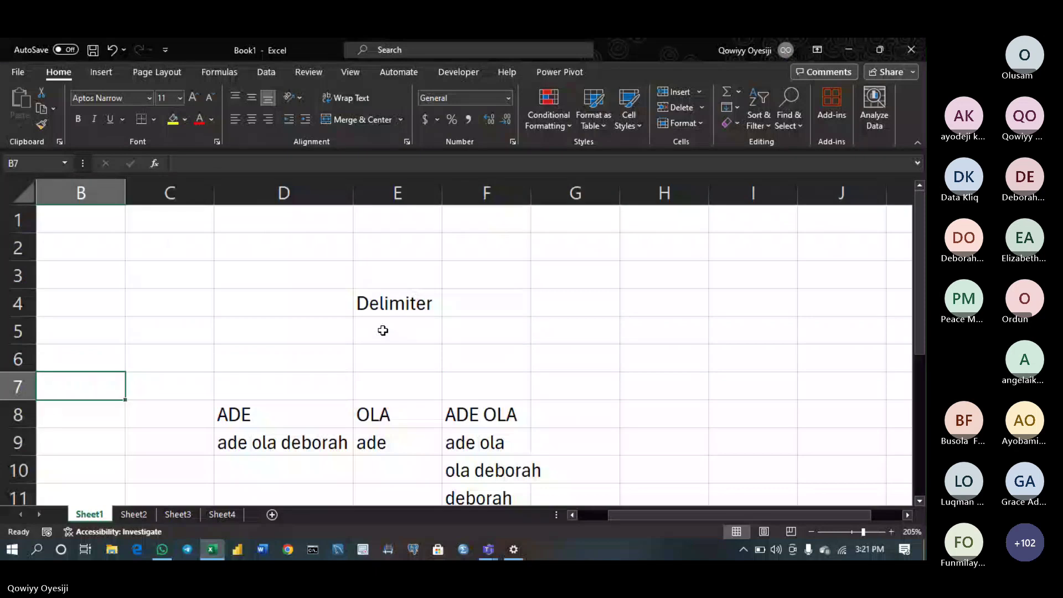
pyautogui.press('Left')
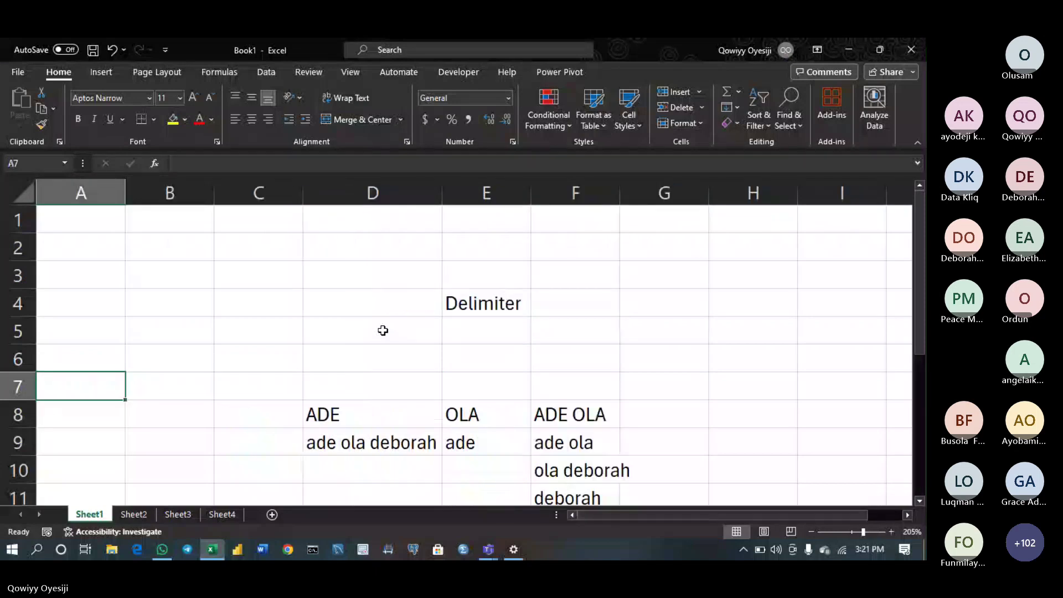
pyautogui.press('pagedown')
pyautogui.press('pagedown')
# Add the heading "Name range" in cell D21 of Sheet2, below the lookup topics, and fill the cell yellow
pyautogui.click(134, 514)
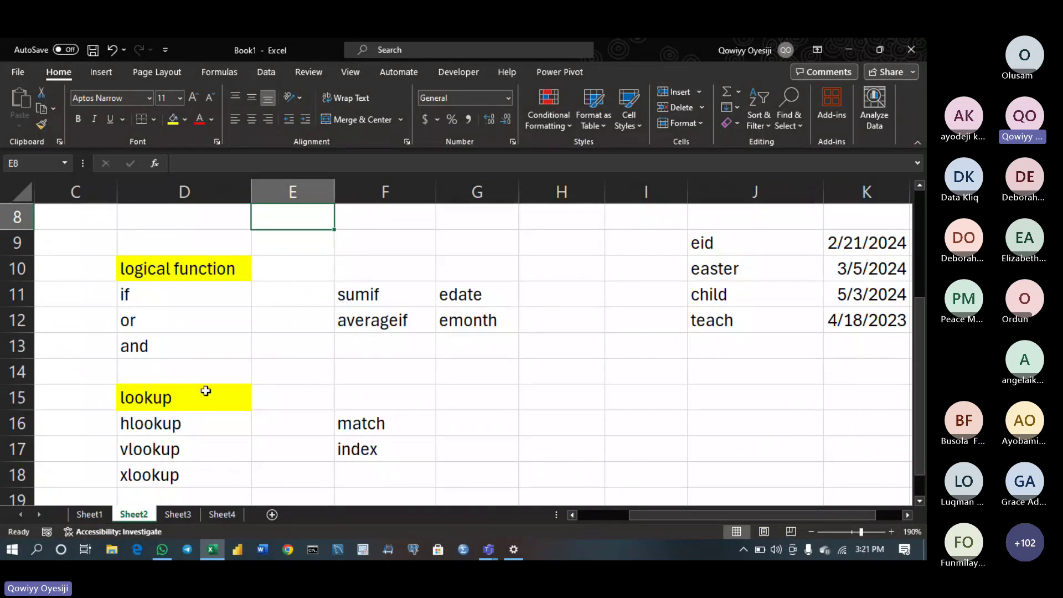
pyautogui.click(206, 393)
pyautogui.scroll(-7, 206, 399)
pyautogui.scroll(6, 208, 403)
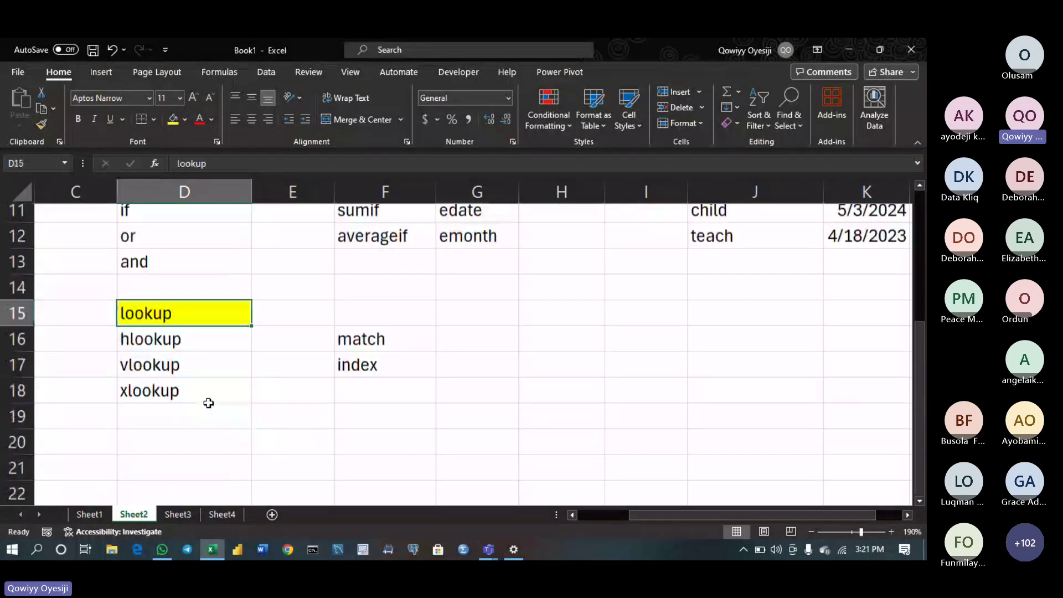
pyautogui.press('pagedown')
pyautogui.press('pagedown')
pyautogui.press('pageup')
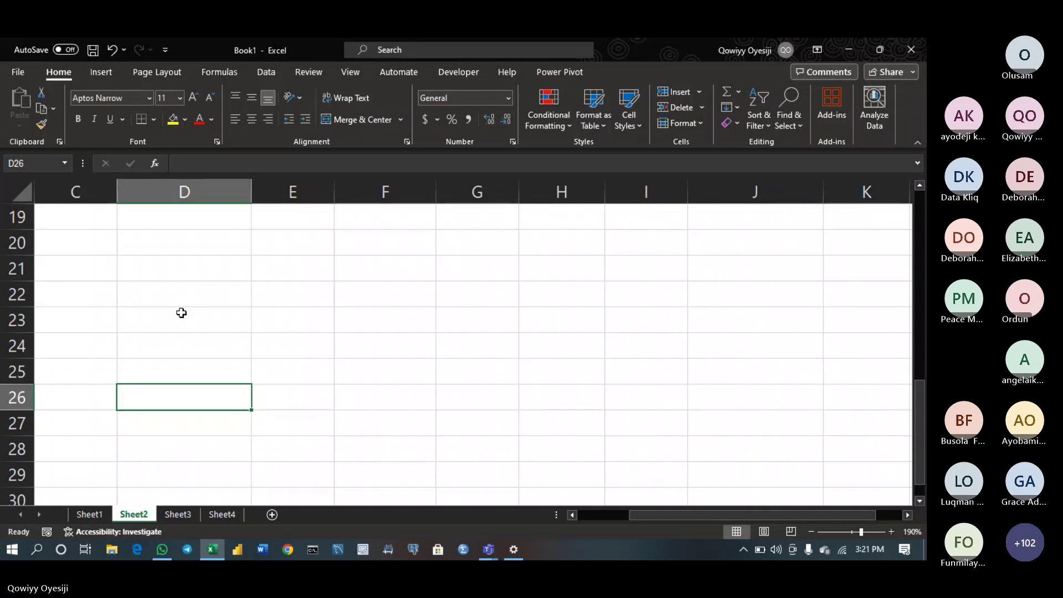
pyautogui.click(161, 275)
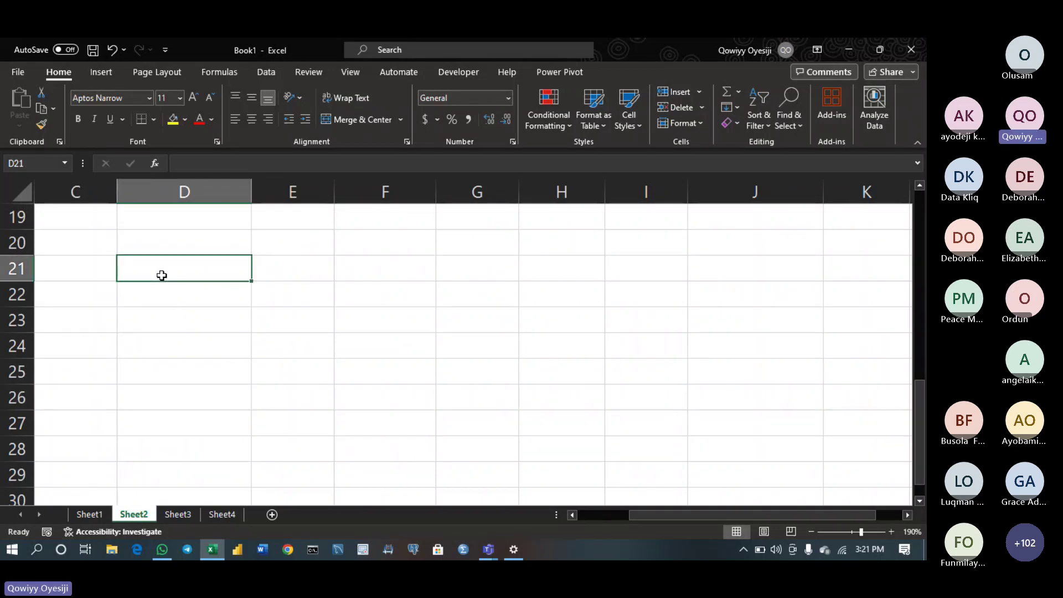
pyautogui.write('Name ra')
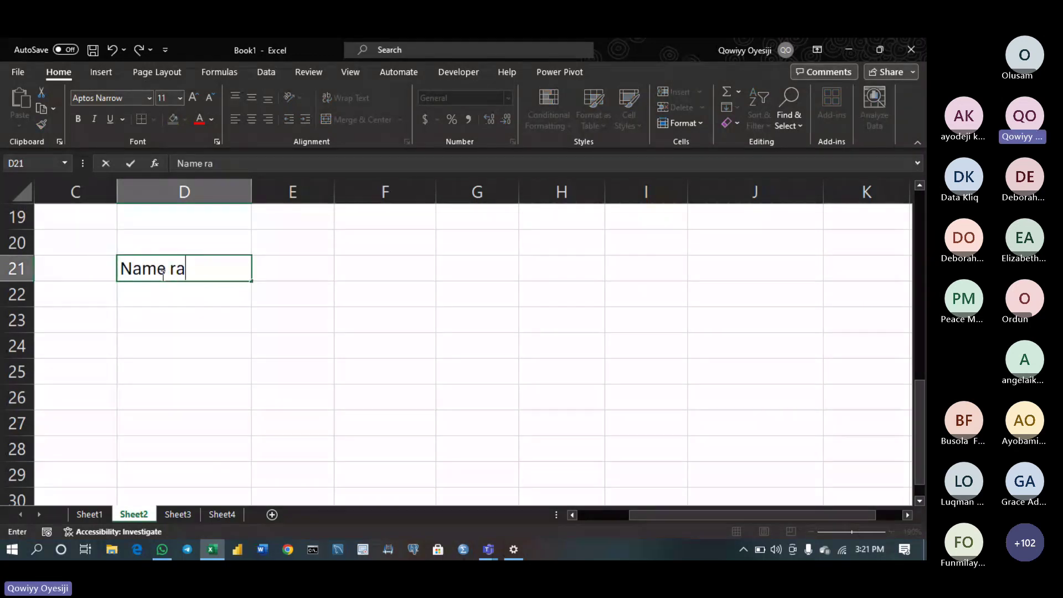
pyautogui.write('nge')
pyautogui.press('Return')
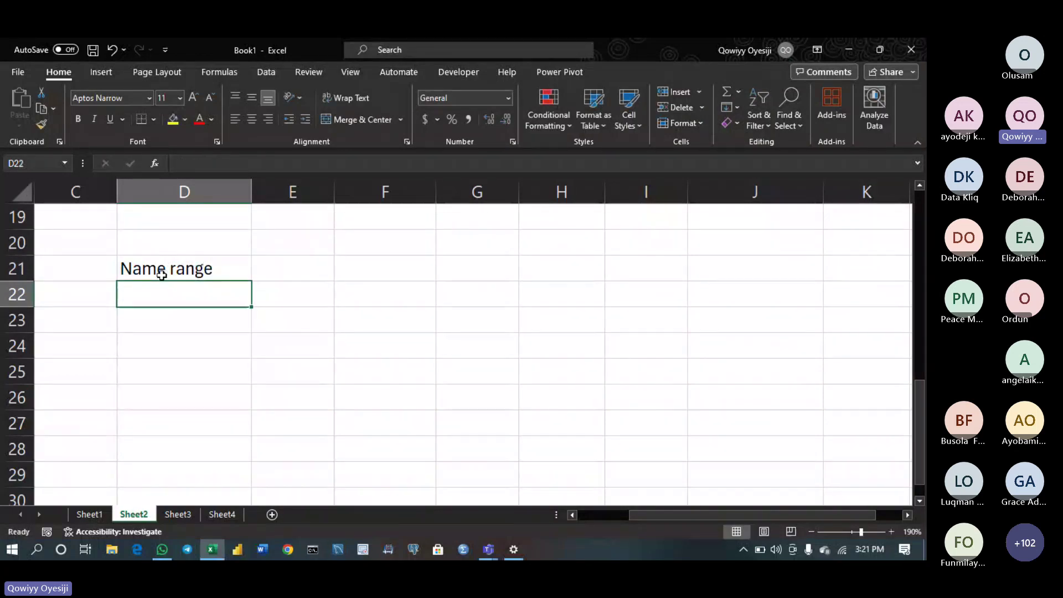
pyautogui.click(178, 261)
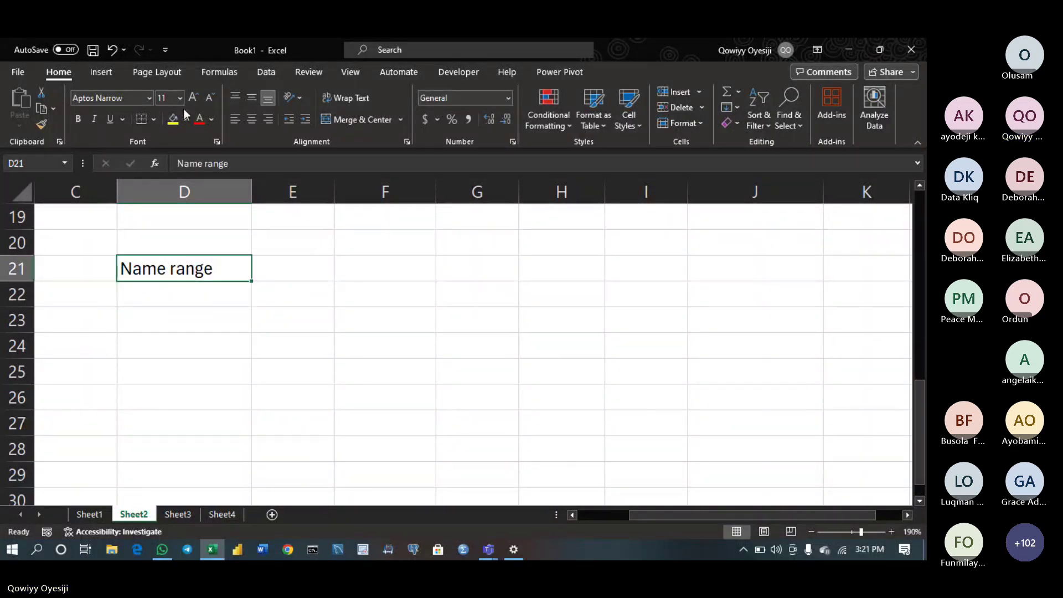
pyautogui.click(172, 120)
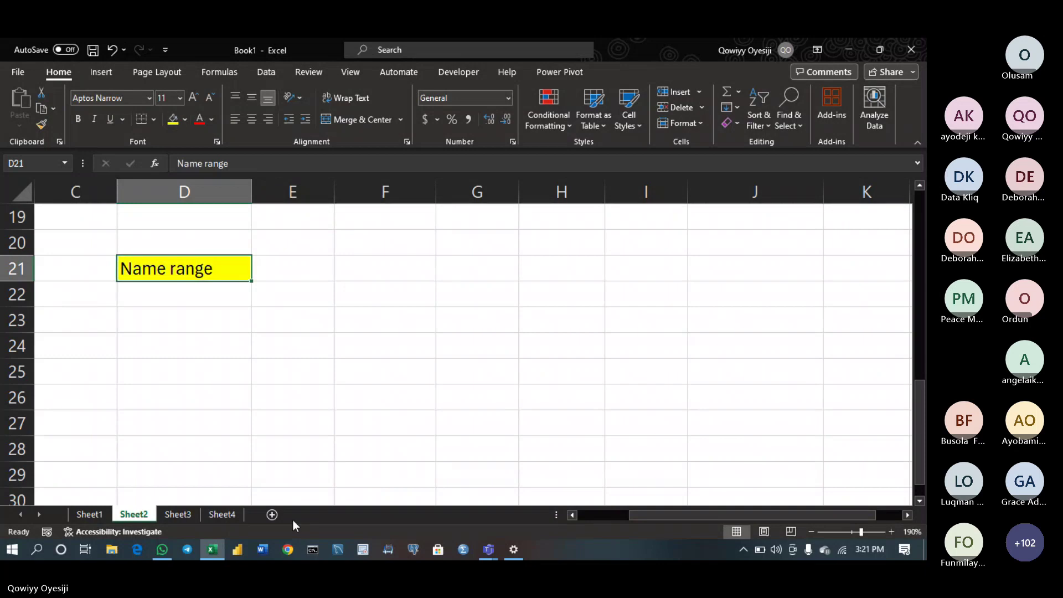
# Go to Sheet4, then switch to the Microsoft Teams meeting window to check the participants for raised hands
pyautogui.click(224, 514)
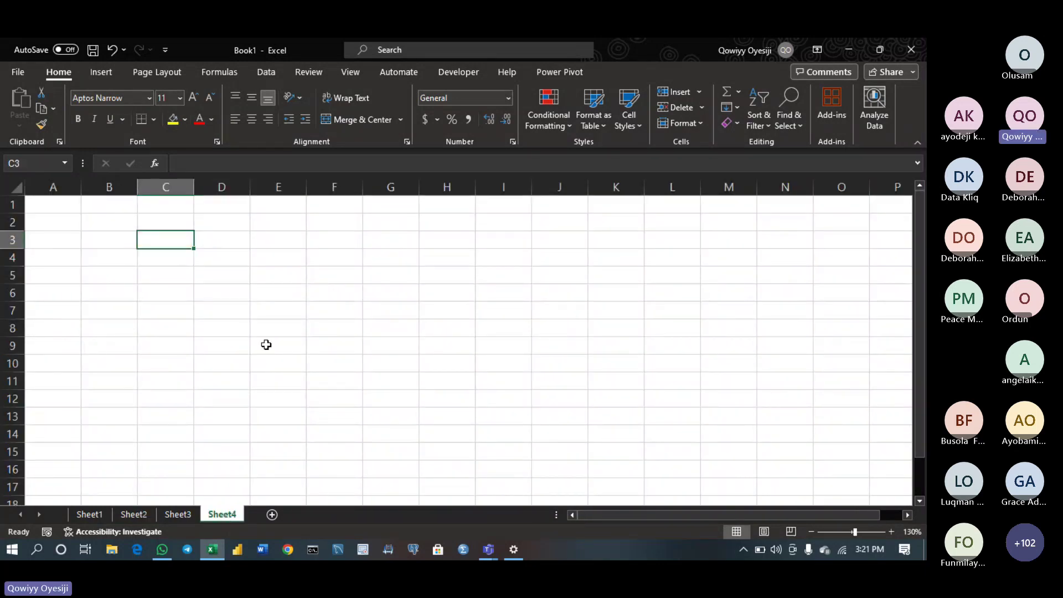
pyautogui.scroll(1, 267, 344)
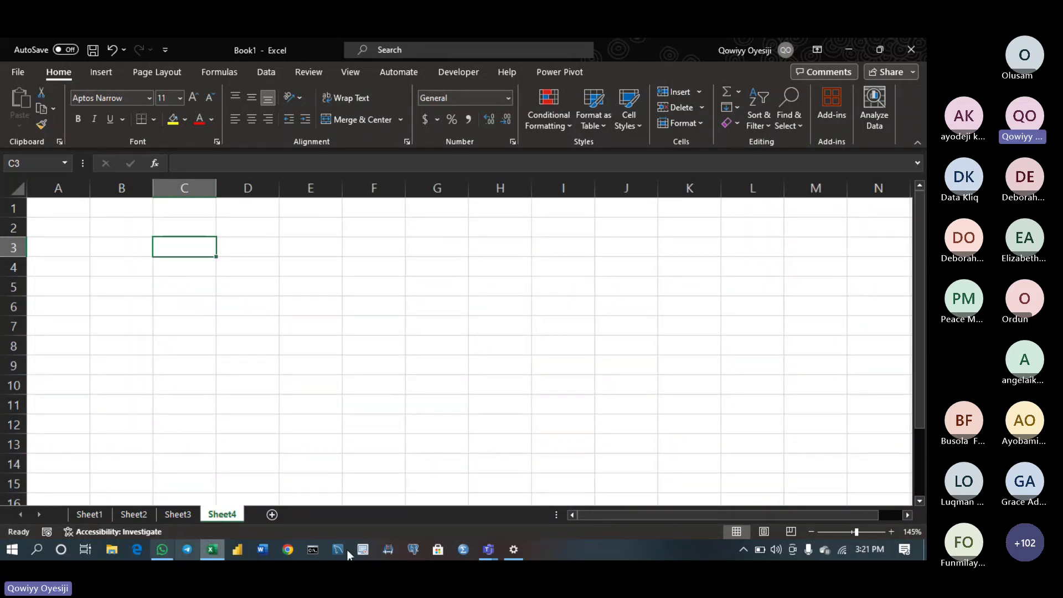
pyautogui.moveTo(495, 553)
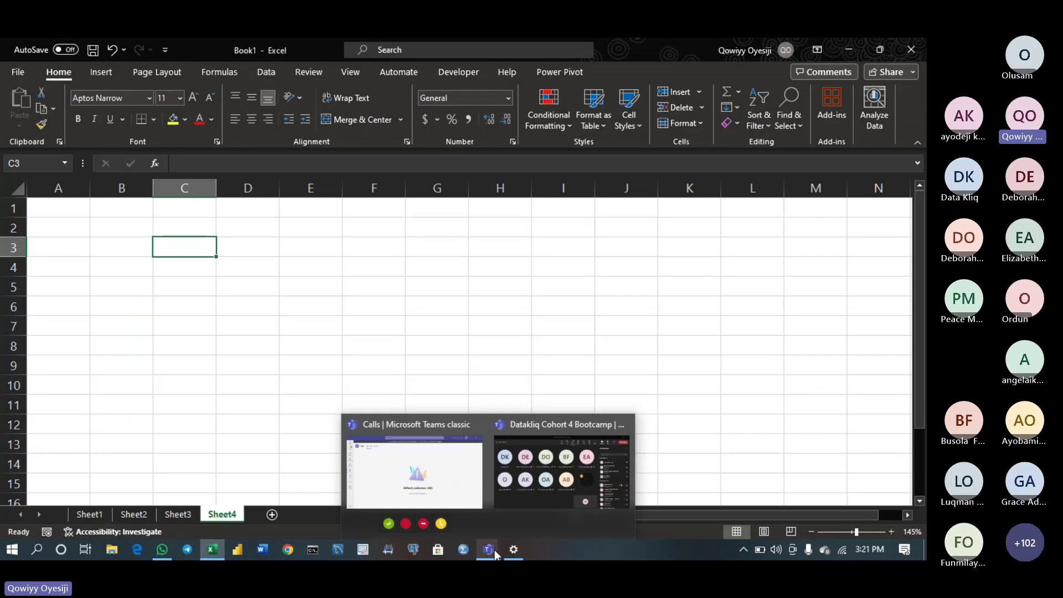
pyautogui.click(556, 464)
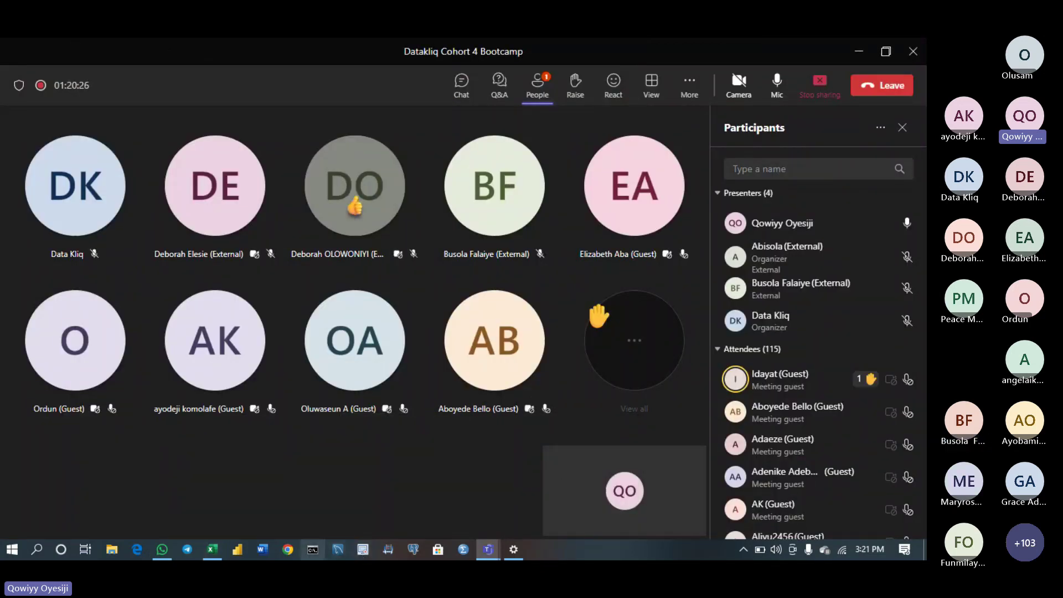
# Return to the Excel workbook and enter the headers name, class and age in cells C3 to E3 of Sheet4
pyautogui.click(214, 551)
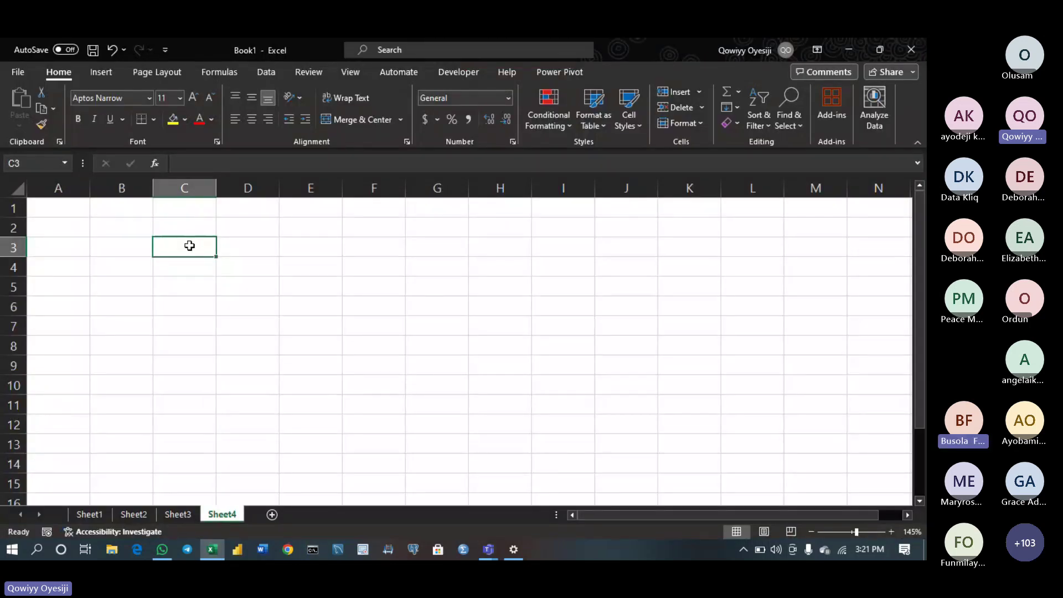
pyautogui.write('name')
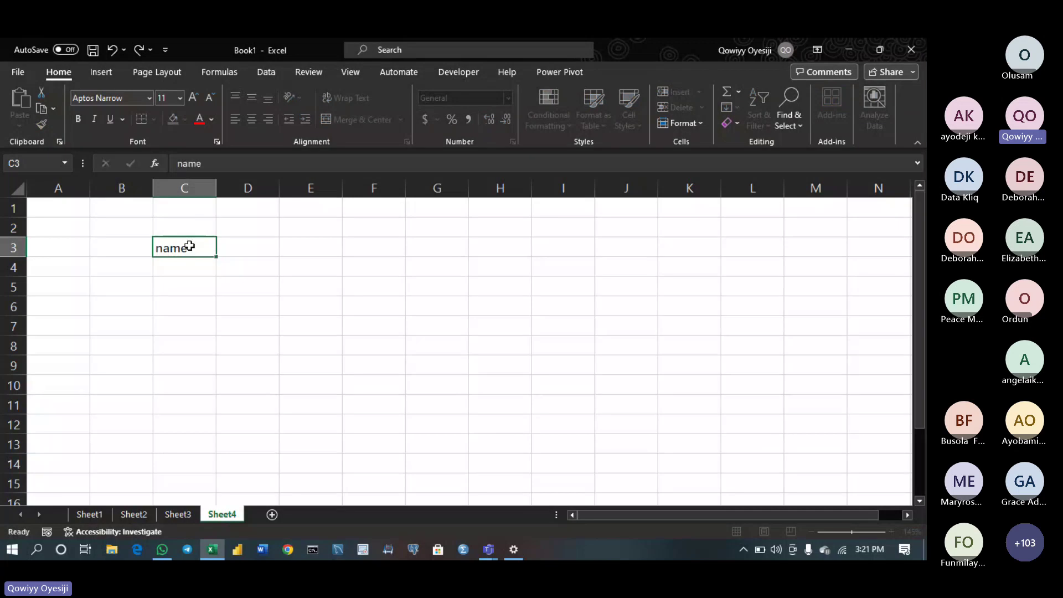
pyautogui.press('Tab')
pyautogui.write('class')
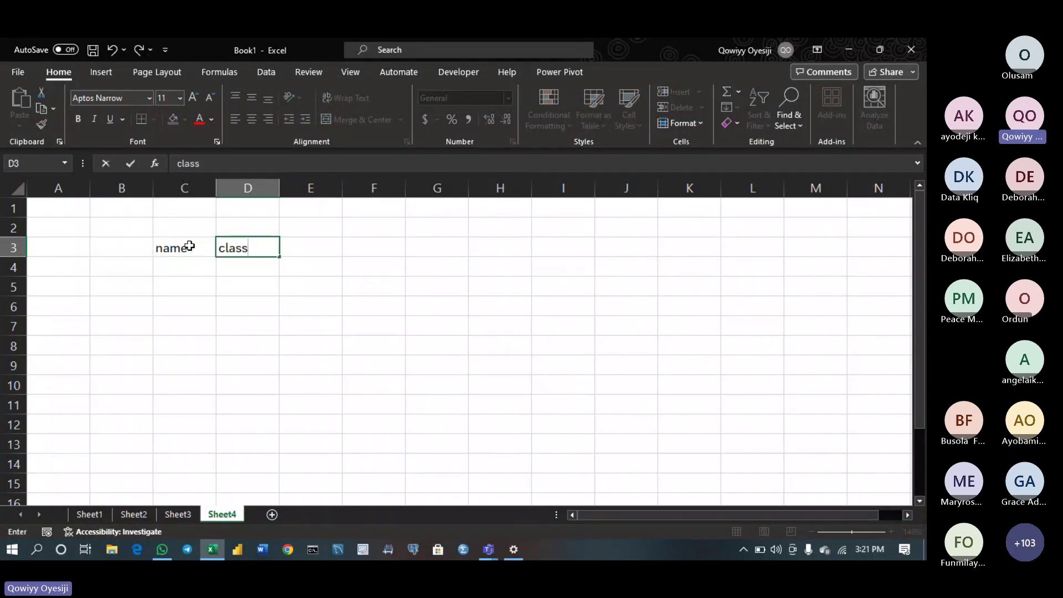
pyautogui.press('Tab')
pyautogui.write('age')
pyautogui.press('Tab')
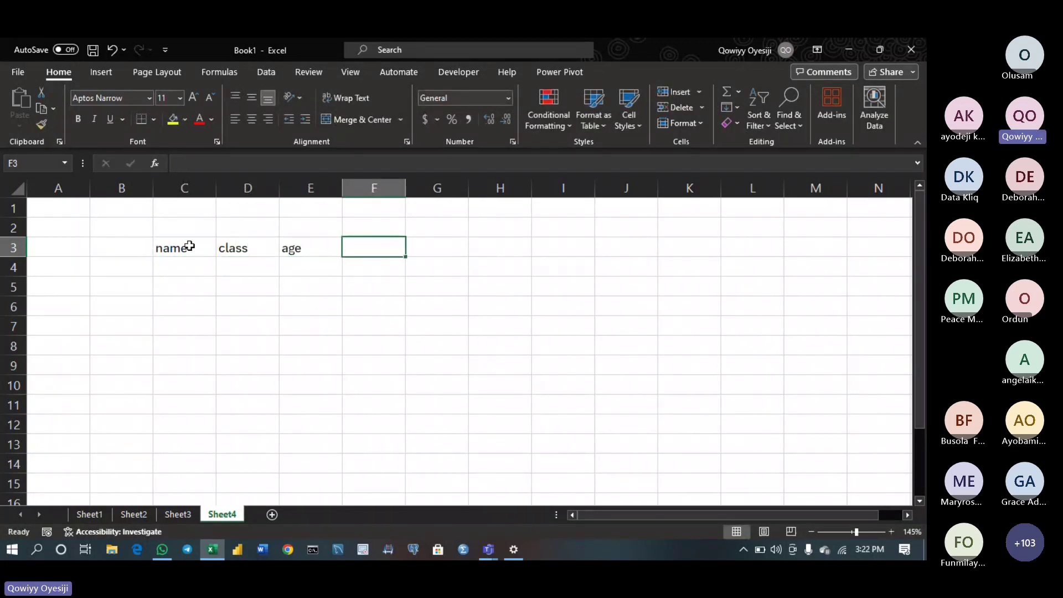
# Complete the header row with year in F3 and course in G3
pyautogui.write('yeAR')
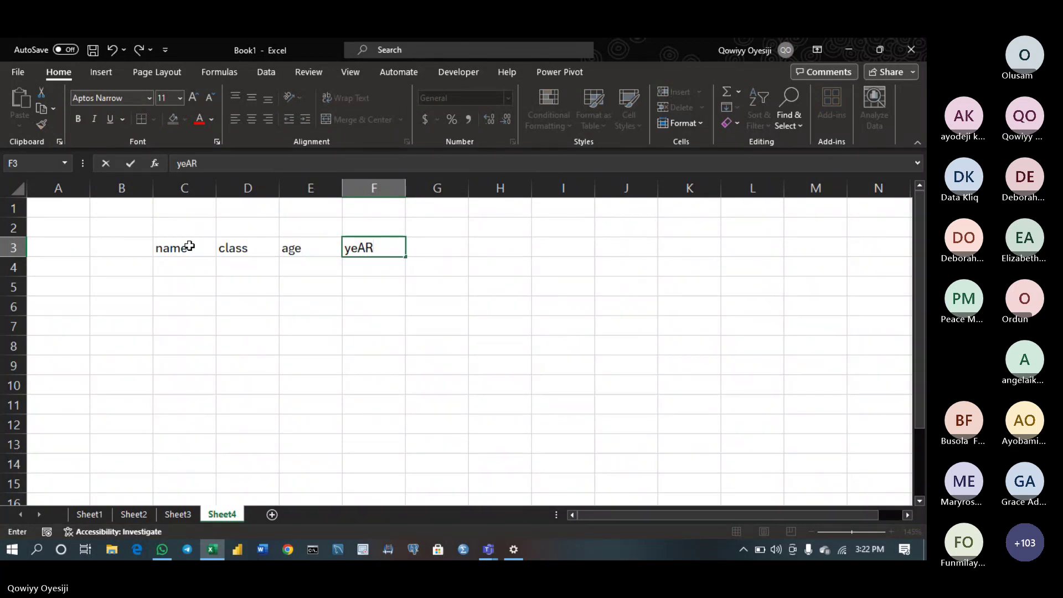
pyautogui.press('BackSpace')
pyautogui.press('BackSpace')
pyautogui.write('ar')
pyautogui.press('Tab')
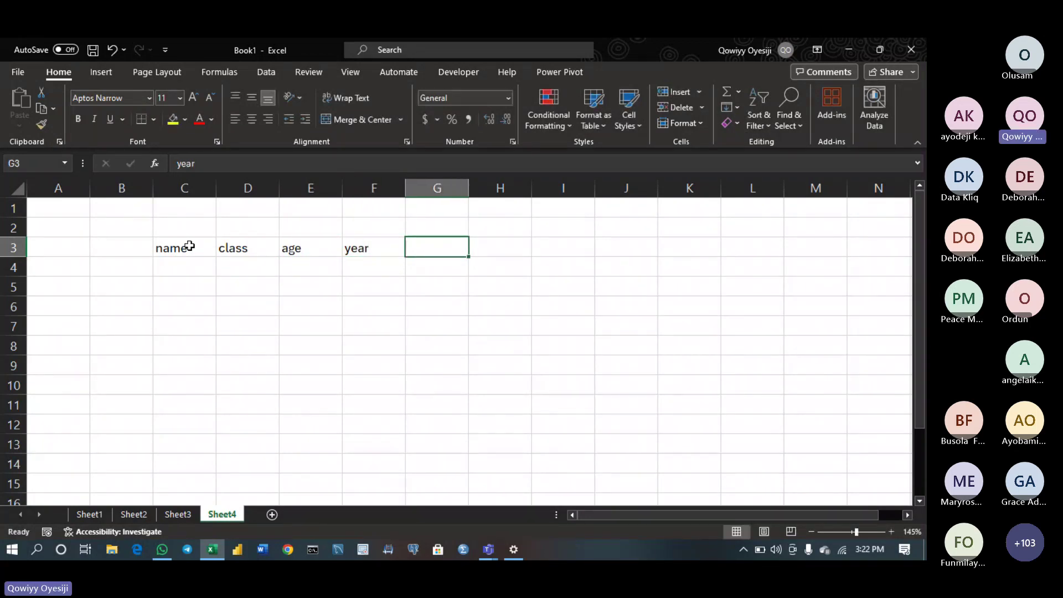
pyautogui.write('ma')
pyautogui.press('BackSpace')
pyautogui.press('BackSpace')
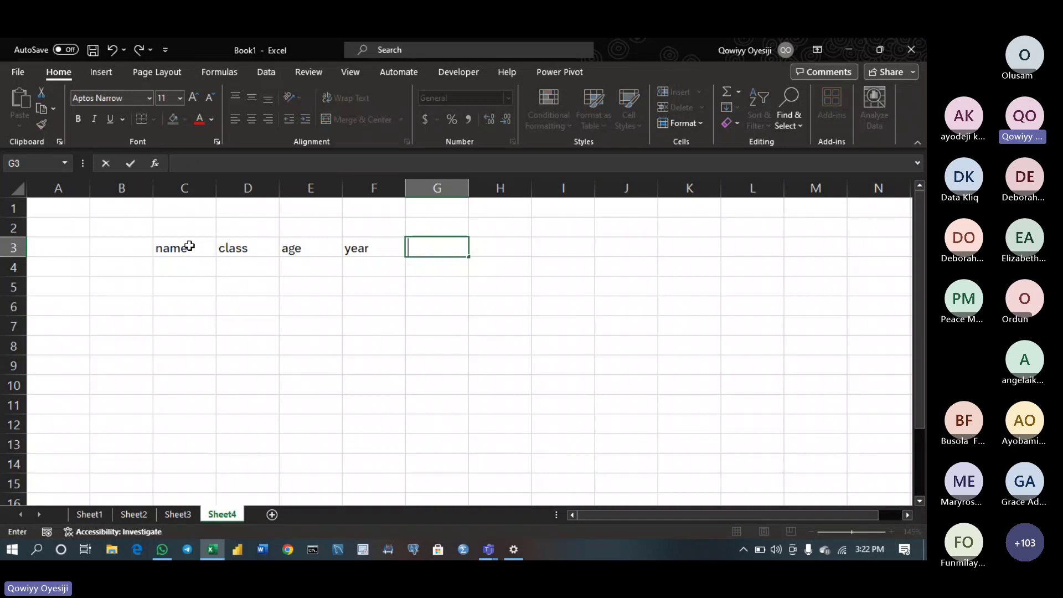
pyautogui.write('course')
pyautogui.press('Return')
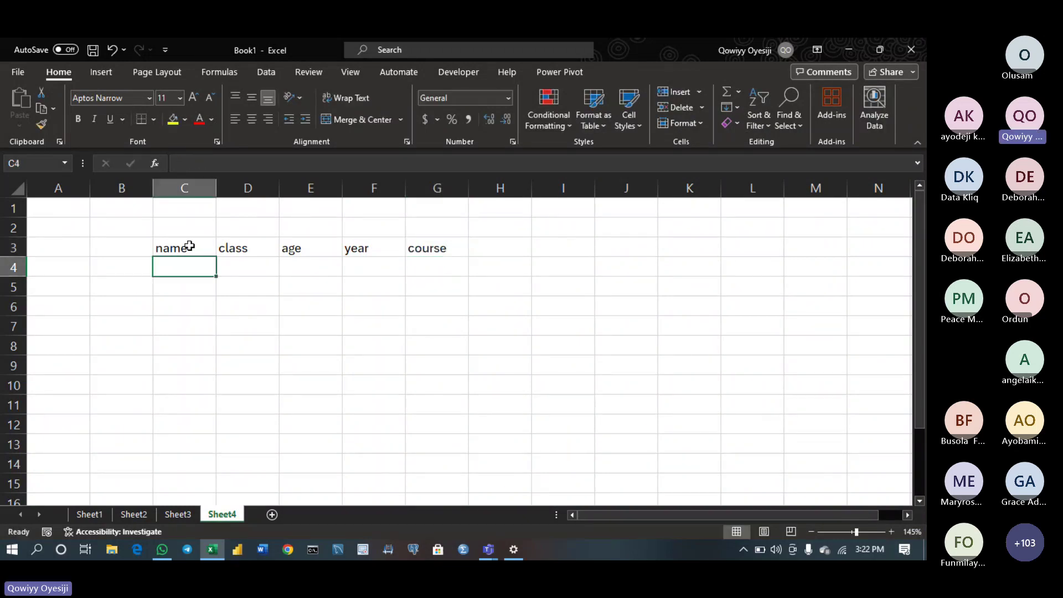
# Fill cells C4 to C8 under the name header with five sample first names
pyautogui.write('ola')
pyautogui.press('Return')
pyautogui.write('ade')
pyautogui.press('Return')
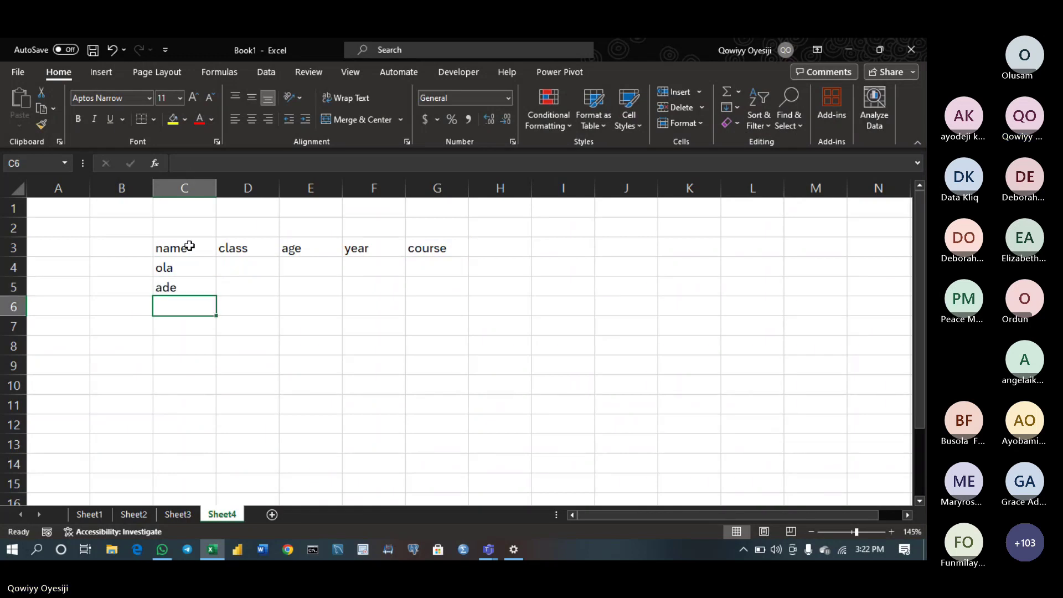
pyautogui.write('juwon')
pyautogui.press('Return')
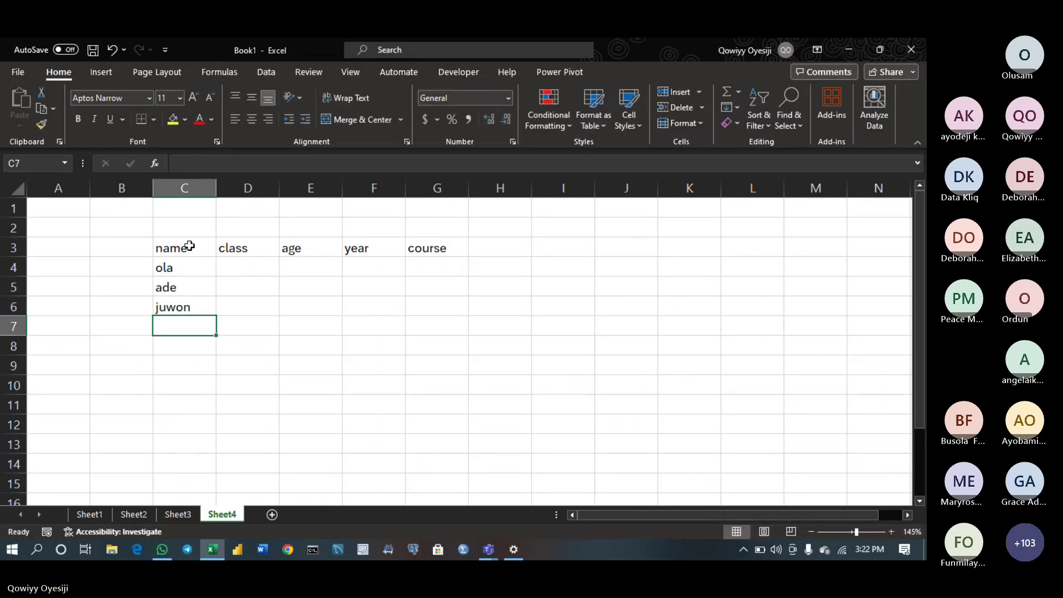
pyautogui.write('tayo')
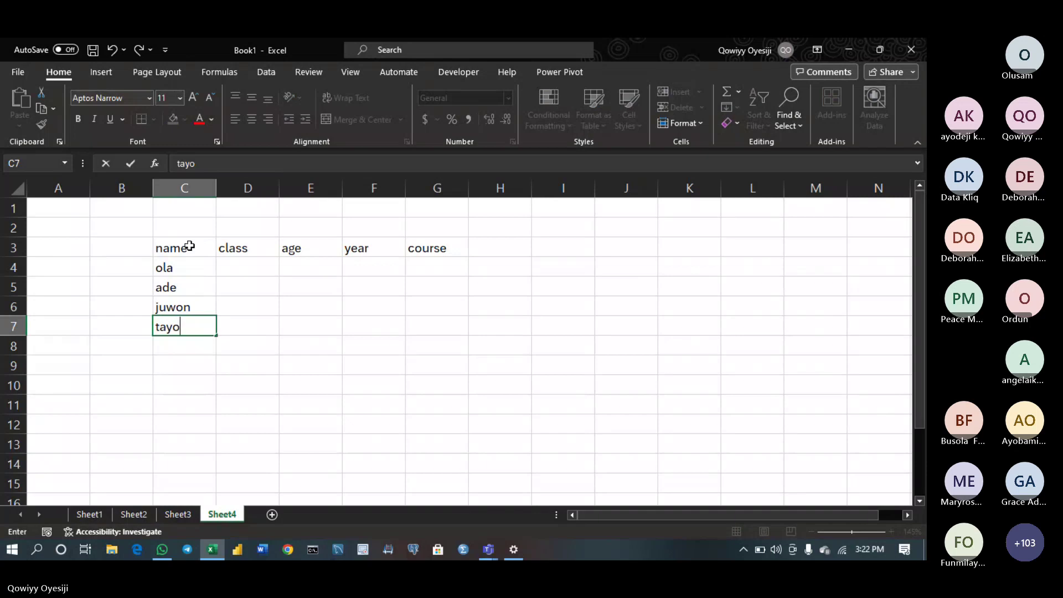
pyautogui.press('Return')
pyautogui.write('dara')
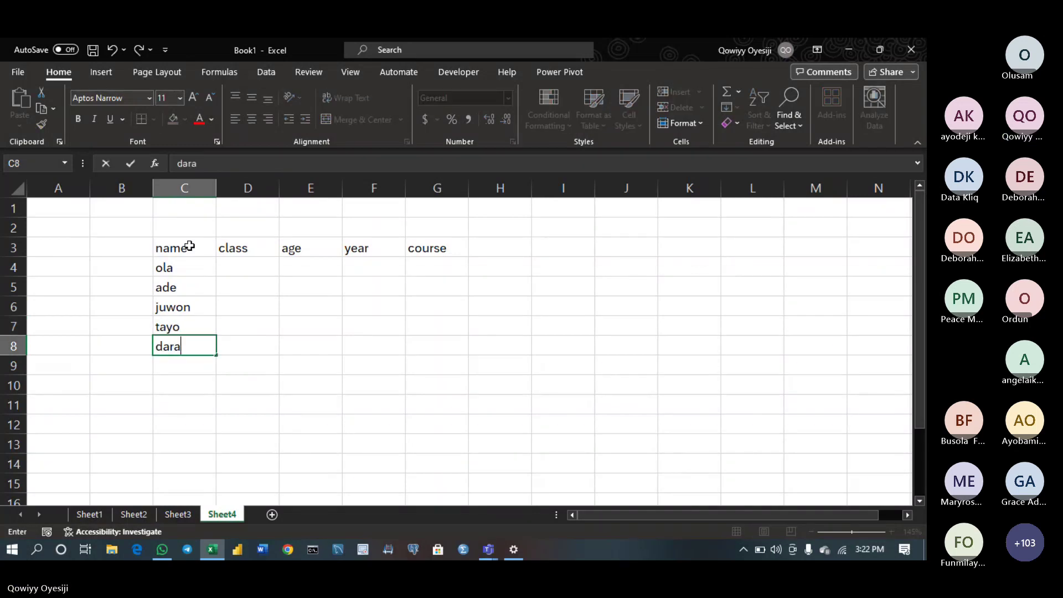
pyautogui.press('Return')
# Add two more sample first names to the name column in cells C9 and C10
pyautogui.write('leja')
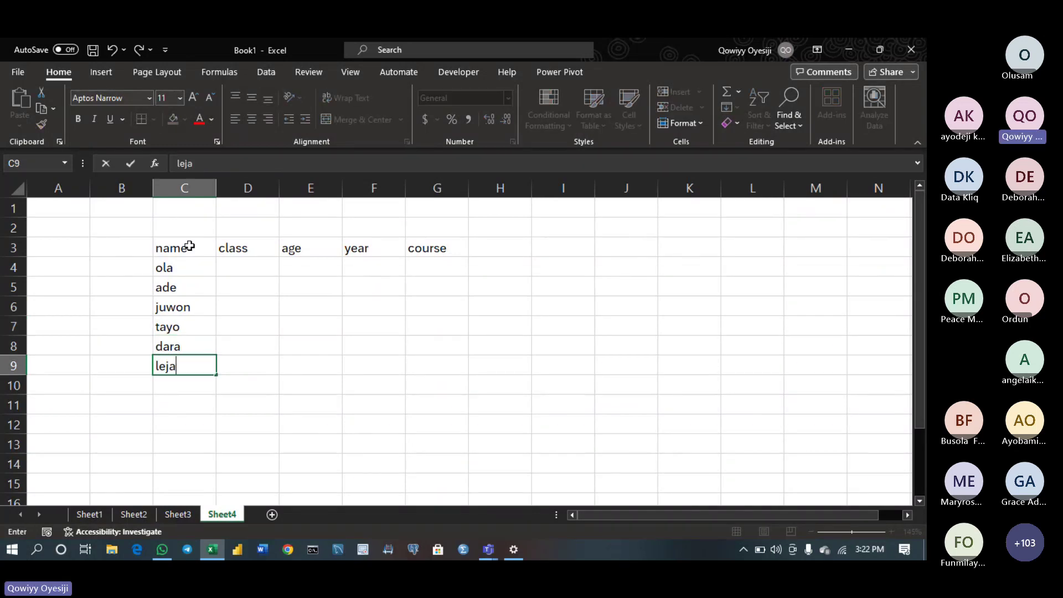
pyautogui.press('BackSpace')
pyautogui.press('BackSpace')
pyautogui.write('kan')
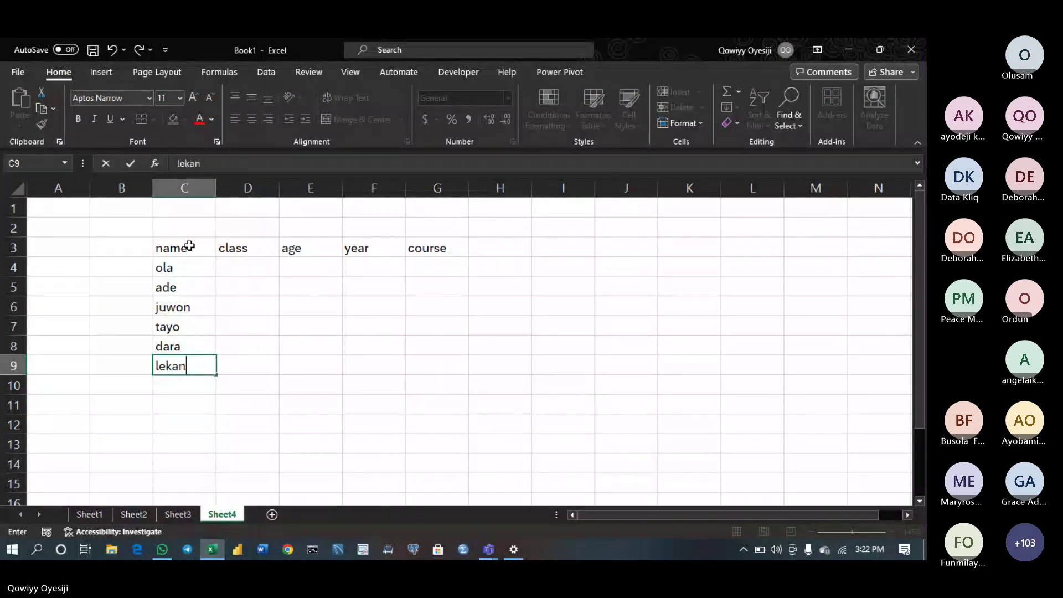
pyautogui.press('Return')
pyautogui.write('tit')
pyautogui.press('Return')
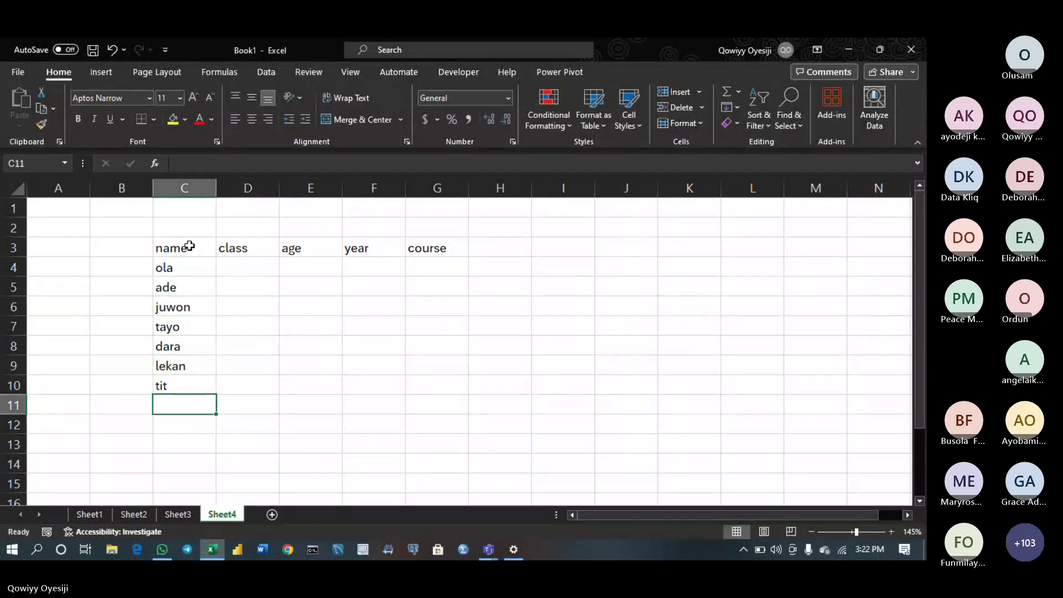
pyautogui.press('Up')
pyautogui.write('tit')
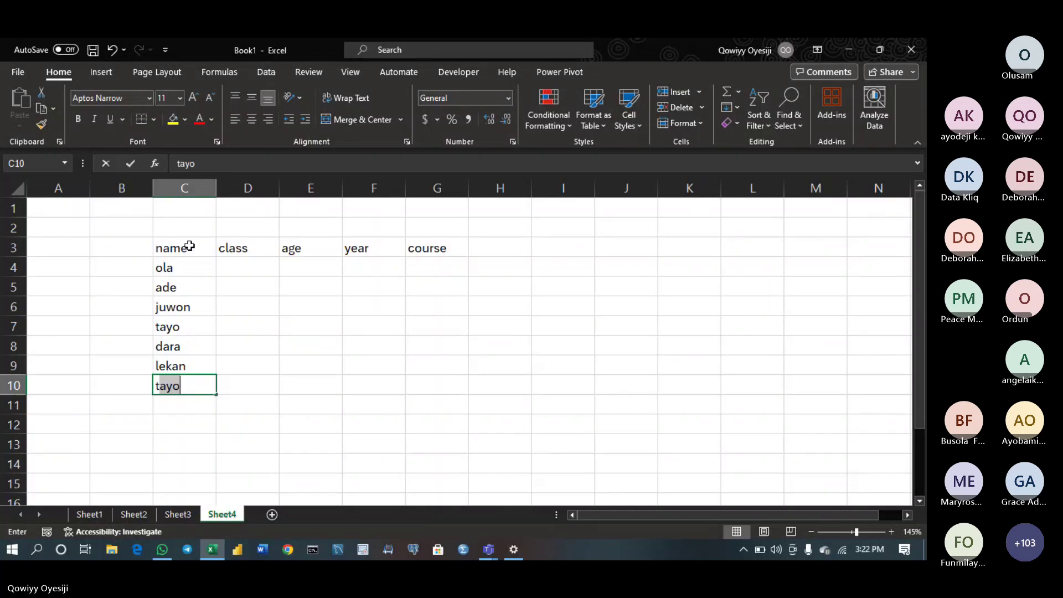
pyautogui.write('it')
pyautogui.press('Return')
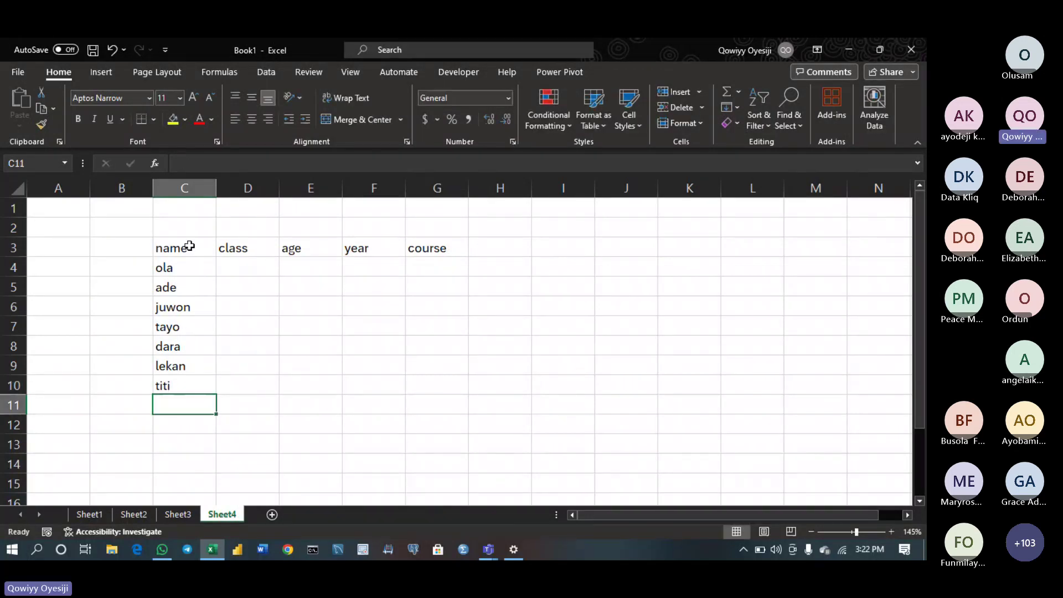
# Complete the name column with three further sample first names in cells C11 to C13
pyautogui.write('toluwanimi')
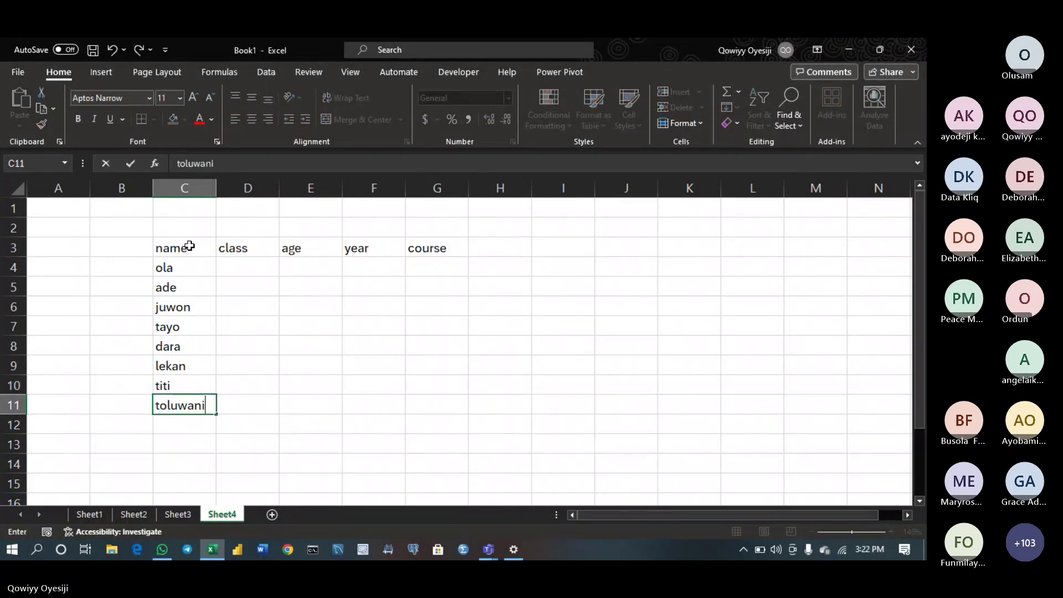
pyautogui.press('Return')
pyautogui.write('tope')
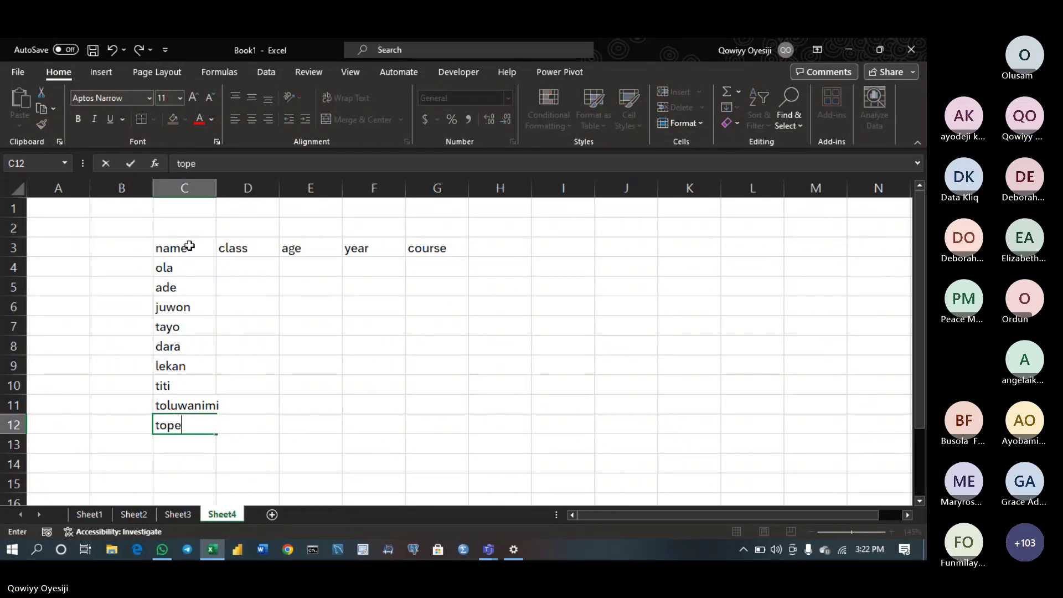
pyautogui.press('Return')
pyautogui.write('ado')
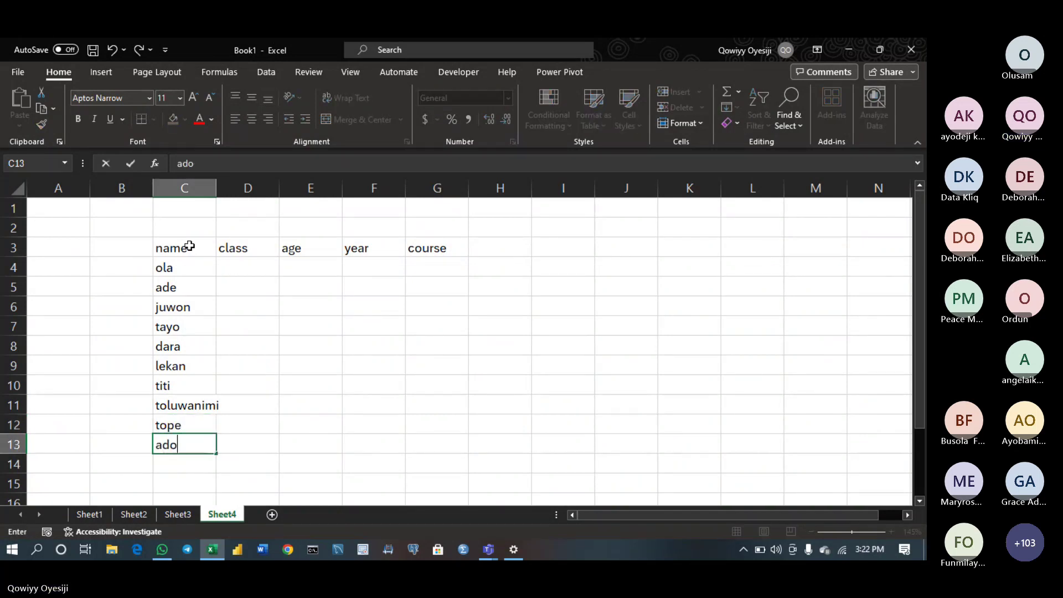
pyautogui.press('BackSpace')
pyautogui.write('is')
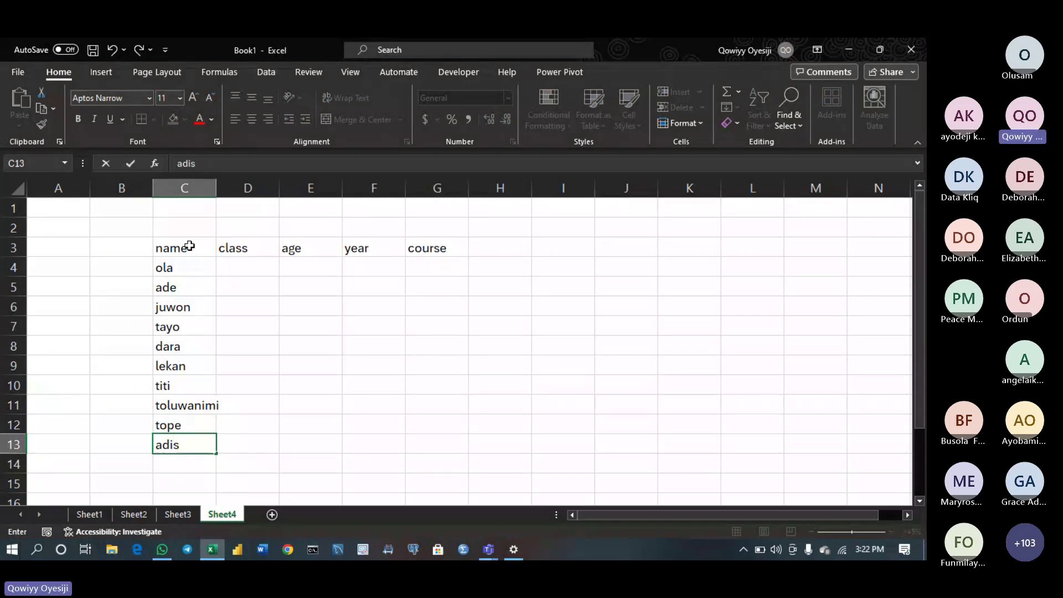
pyautogui.write('a')
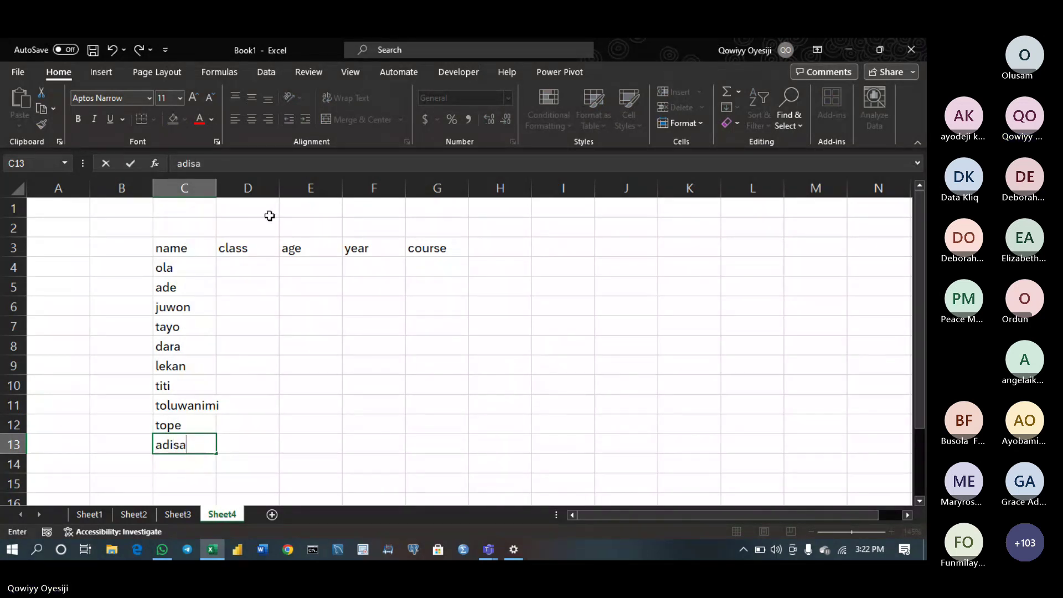
# Start the class column by entering 100l in D4, 40l in D5 and 200 in D6
pyautogui.click(236, 260)
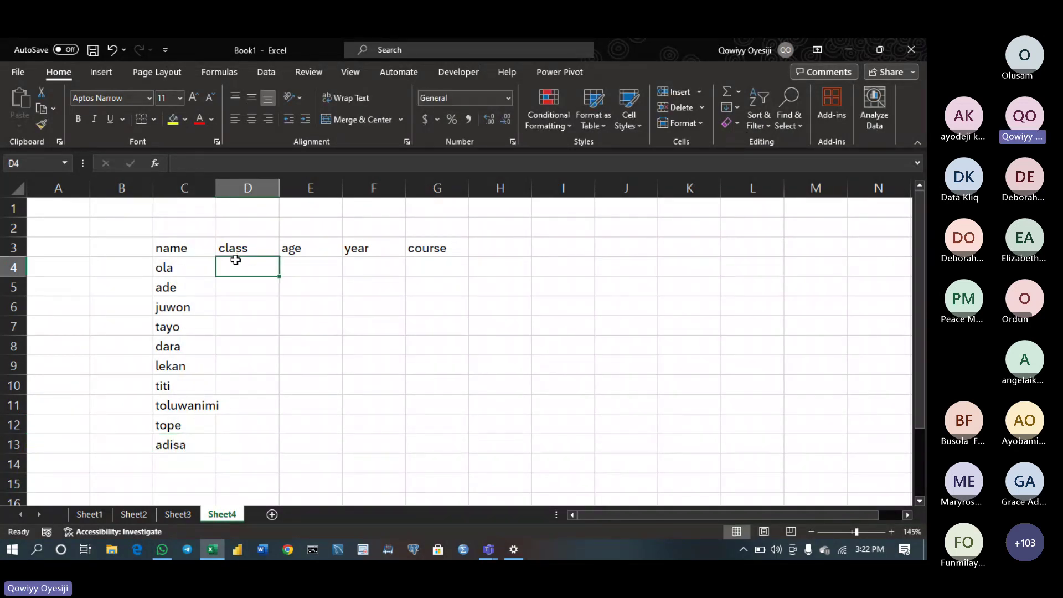
pyautogui.write('1')
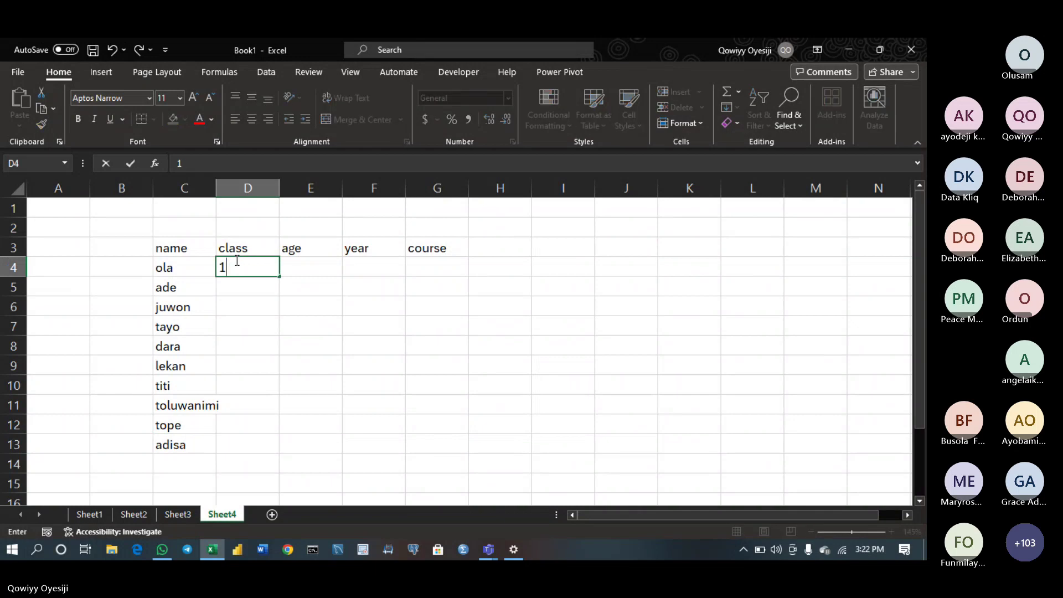
pyautogui.write('00l')
pyautogui.press('Return')
pyautogui.write('4')
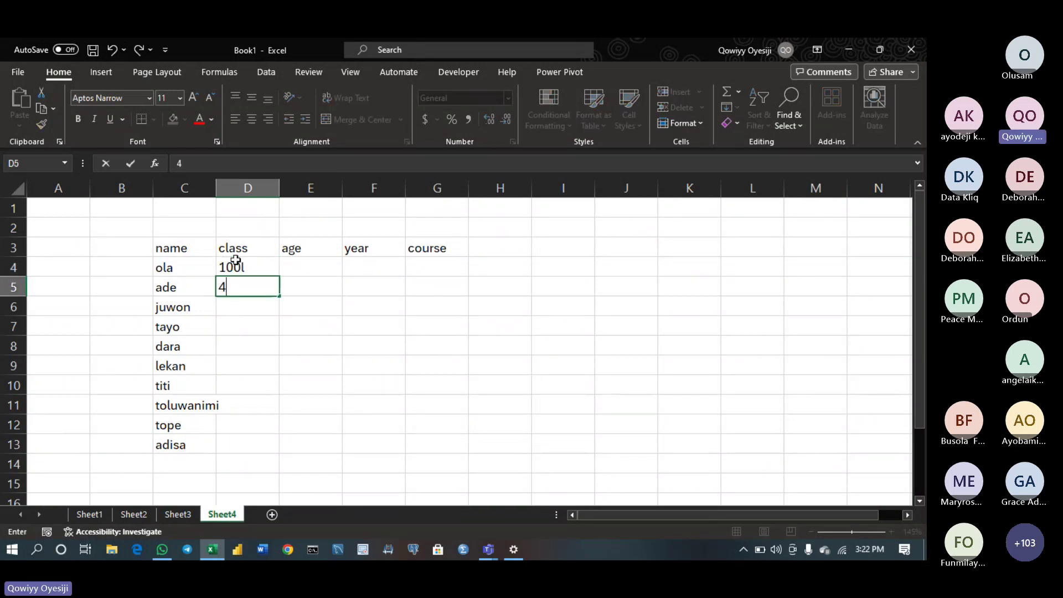
pyautogui.write('0l')
pyautogui.press('Return')
pyautogui.write('2')
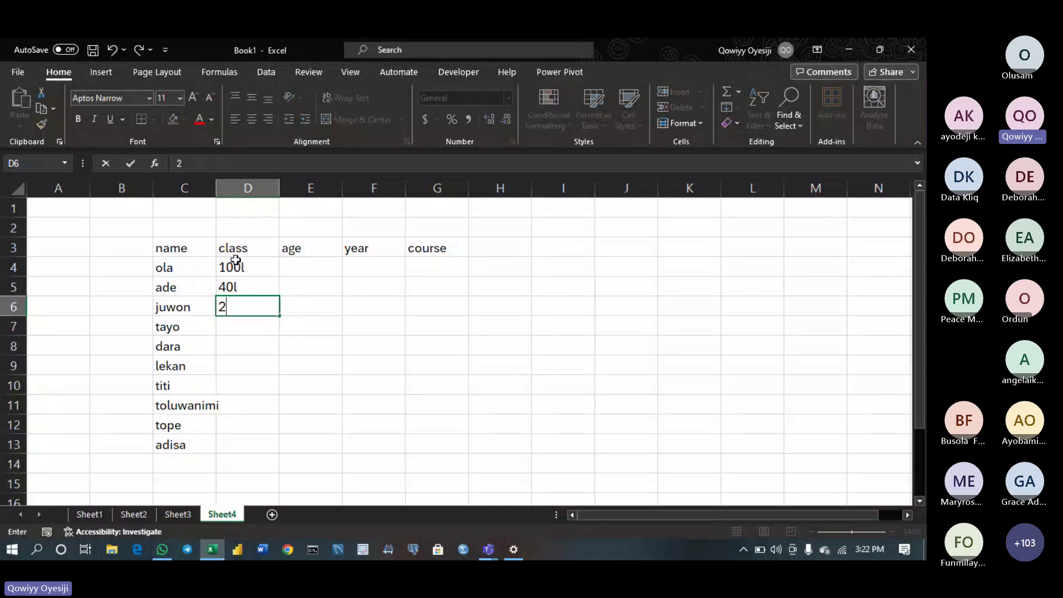
pyautogui.write('00')
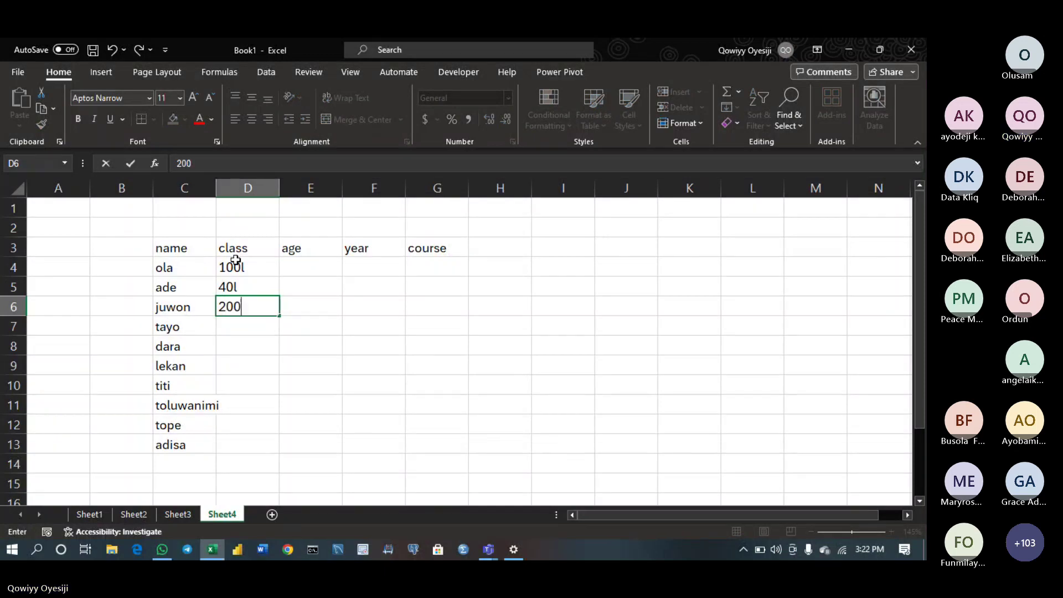
pyautogui.press('Return')
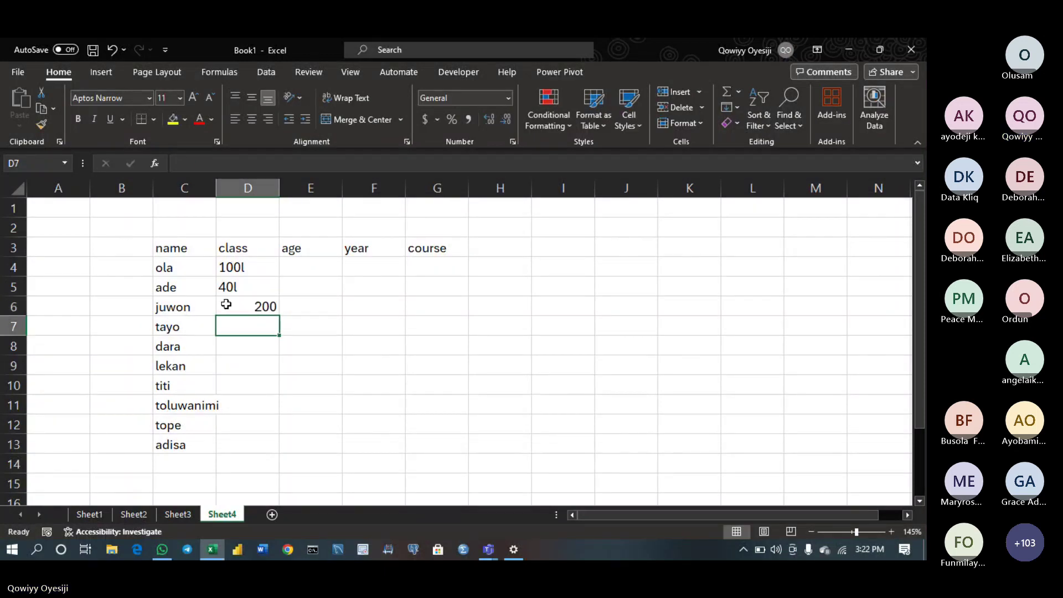
pyautogui.click(226, 304)
pyautogui.doubleClick(226, 306)
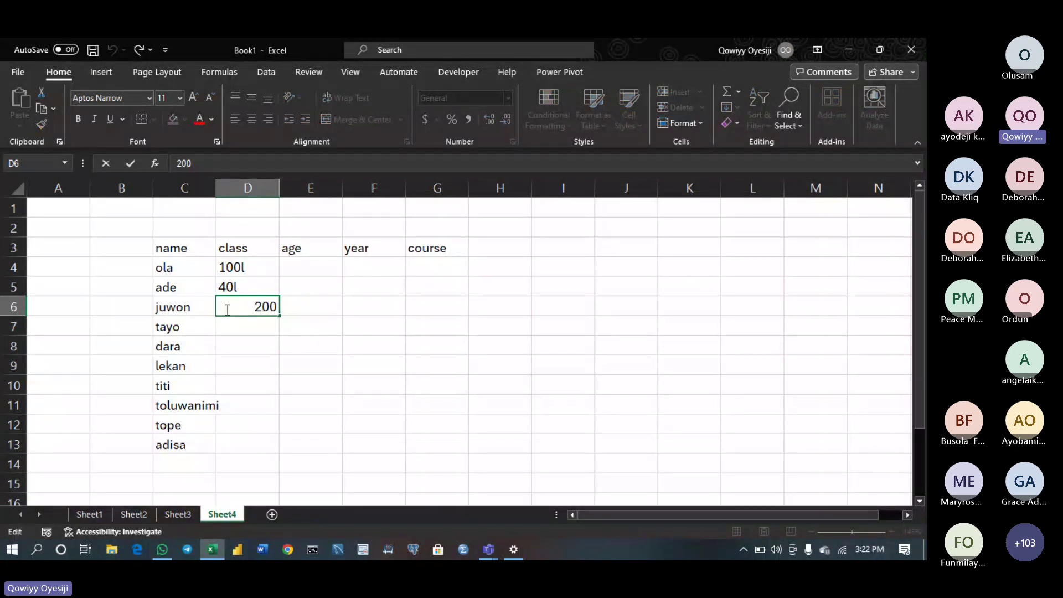
pyautogui.press('Return')
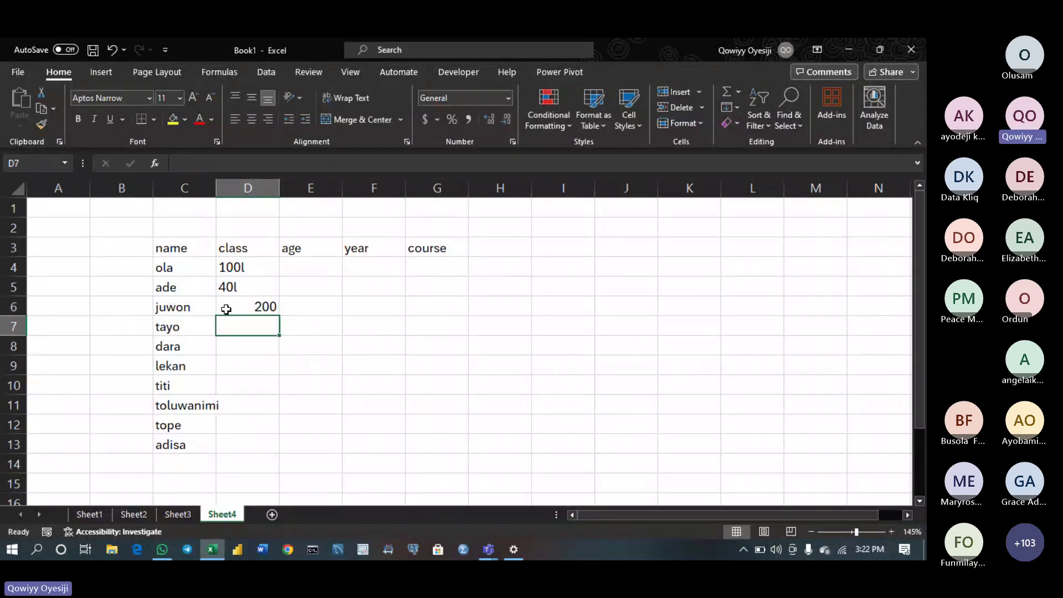
# Correct the class entries to 400l in D5 and 200l in D6
pyautogui.doubleClick(245, 286)
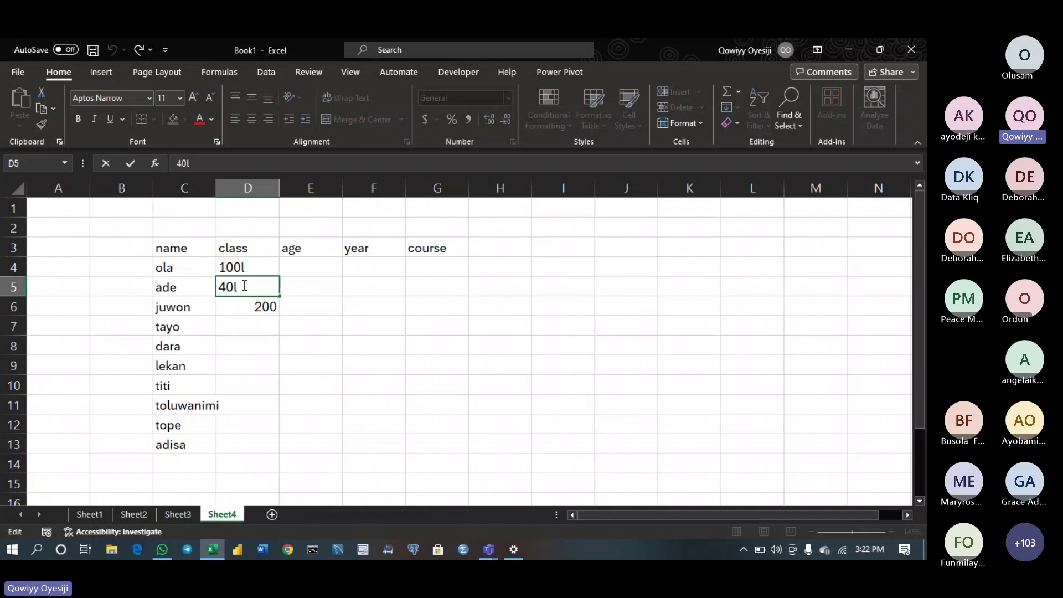
pyautogui.press('BackSpace')
pyautogui.write('0l')
pyautogui.hotkey('ctrl', 'Return')
pyautogui.press('Return')
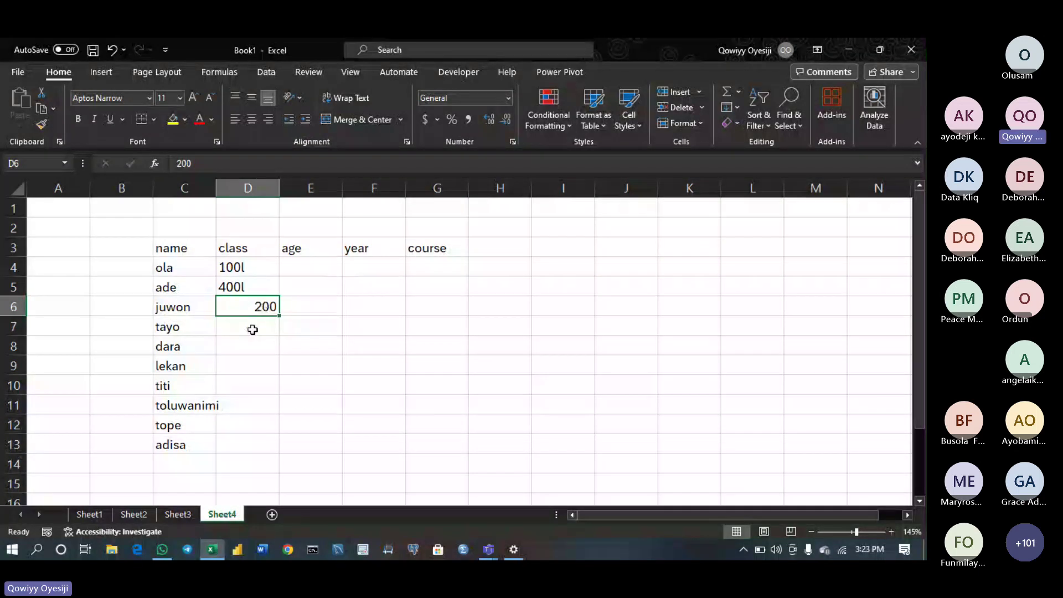
pyautogui.click(252, 330)
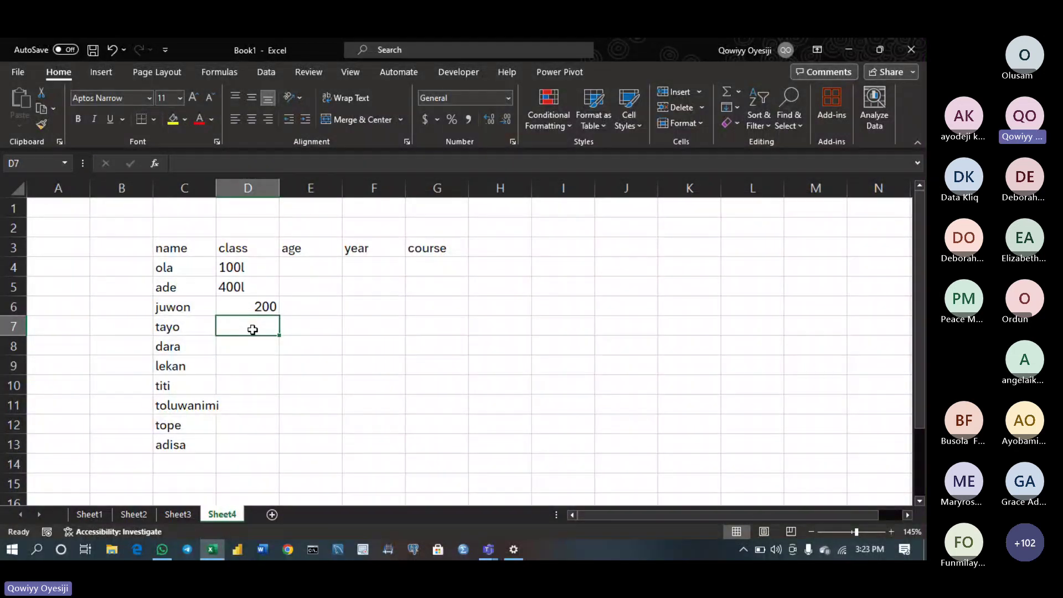
pyautogui.doubleClick(273, 307)
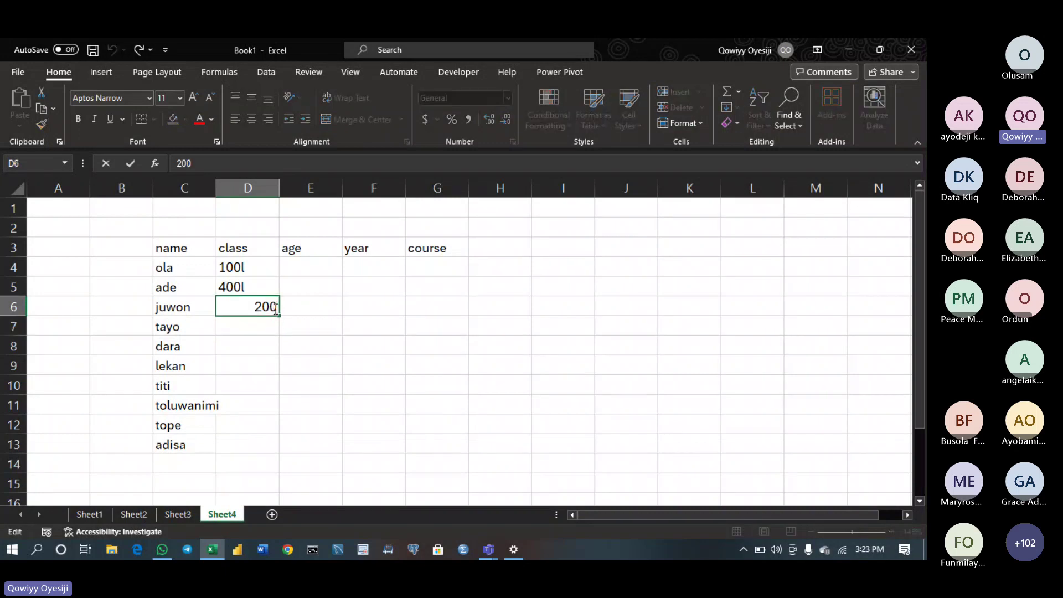
pyautogui.write('l')
pyautogui.press('Return')
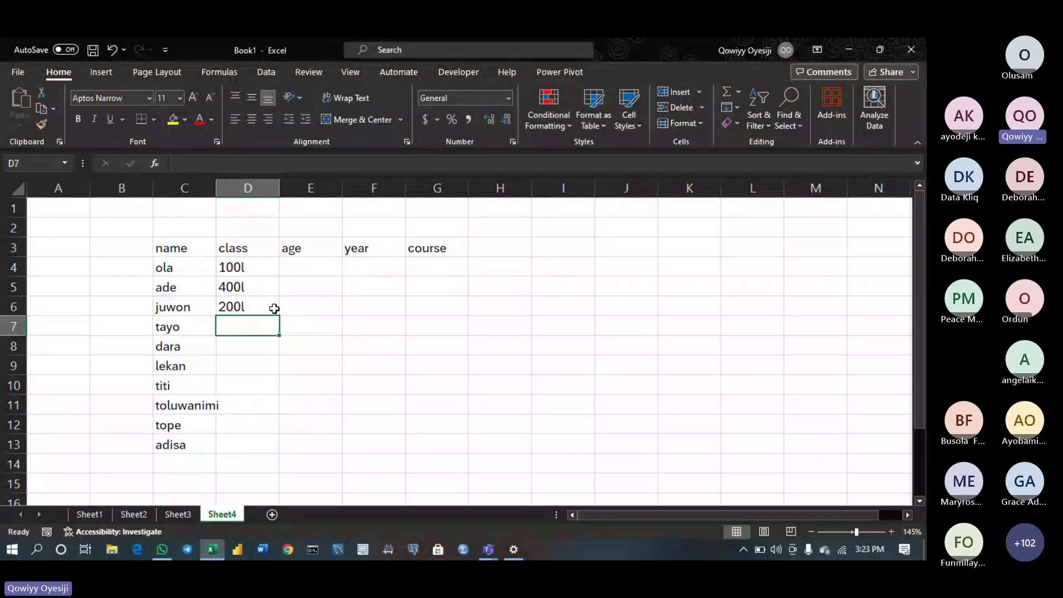
# Continue the class column with ss3 in D7, ss2 in D8 and jss1 in D9
pyautogui.write('ss3')
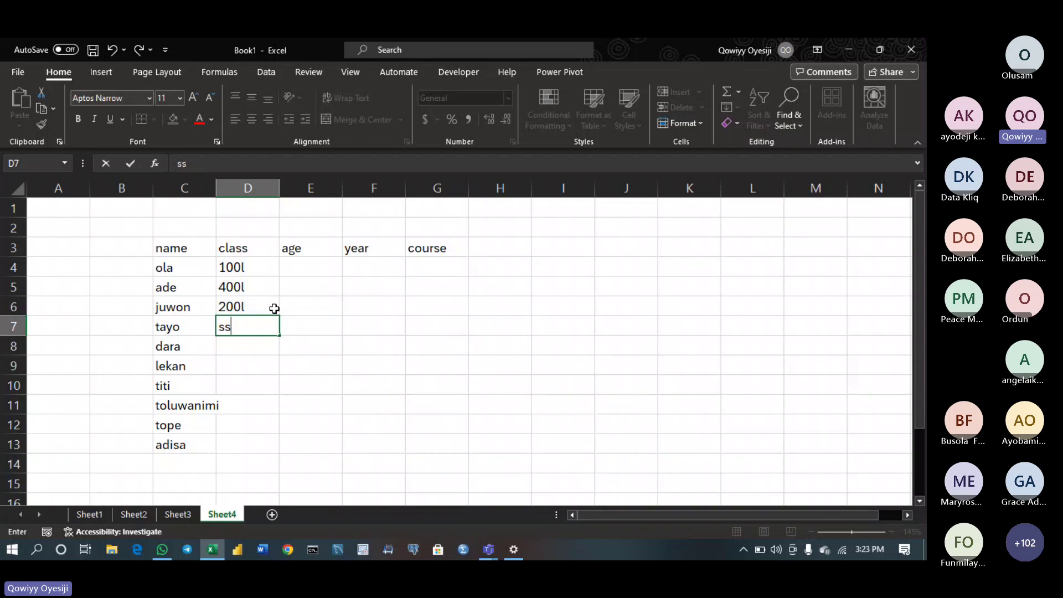
pyautogui.press('Return')
pyautogui.write('ss2')
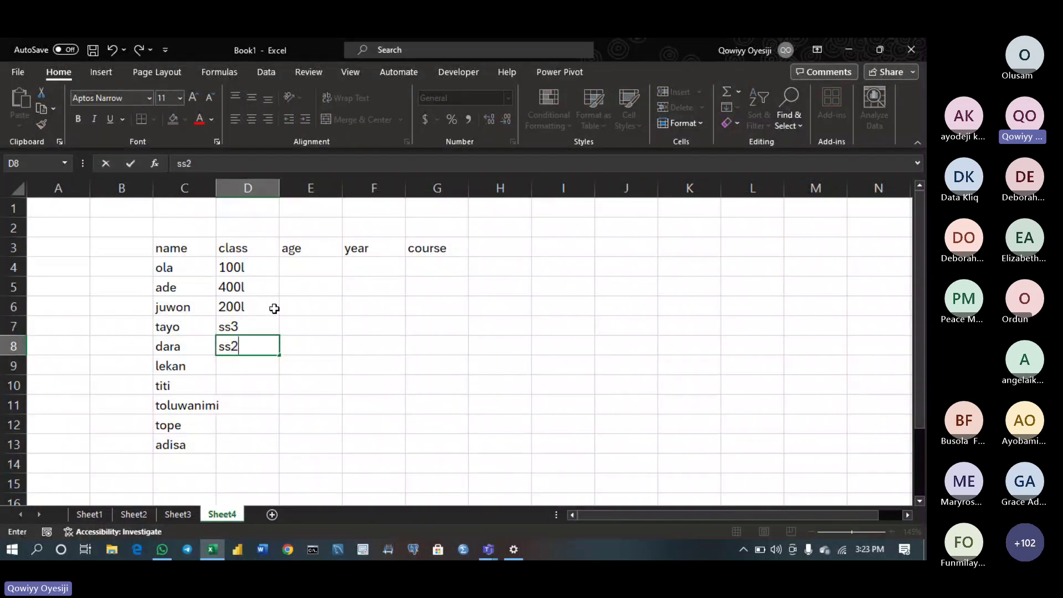
pyautogui.press('Return')
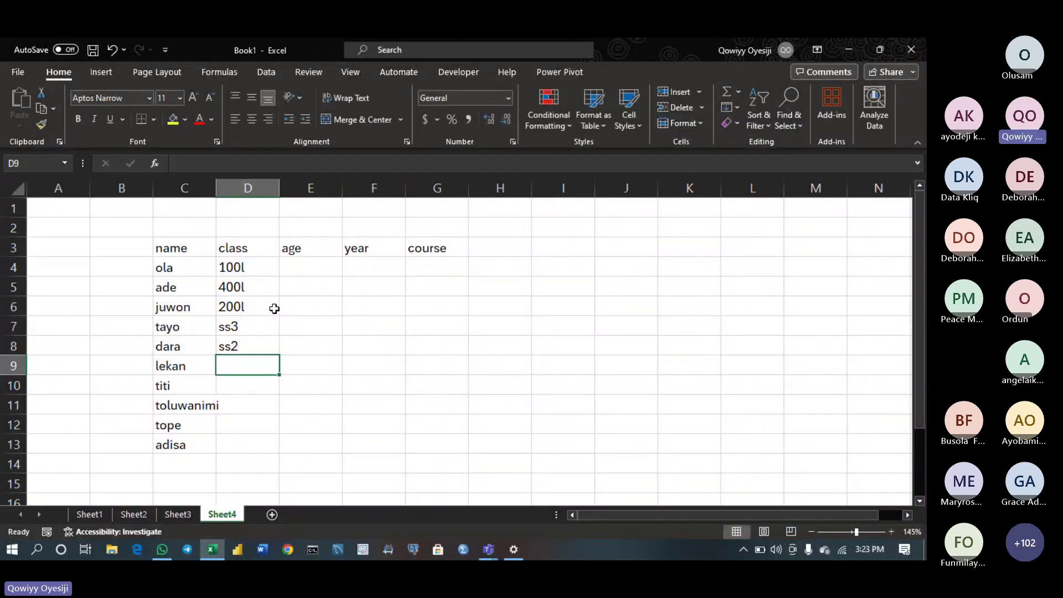
pyautogui.write('jss1')
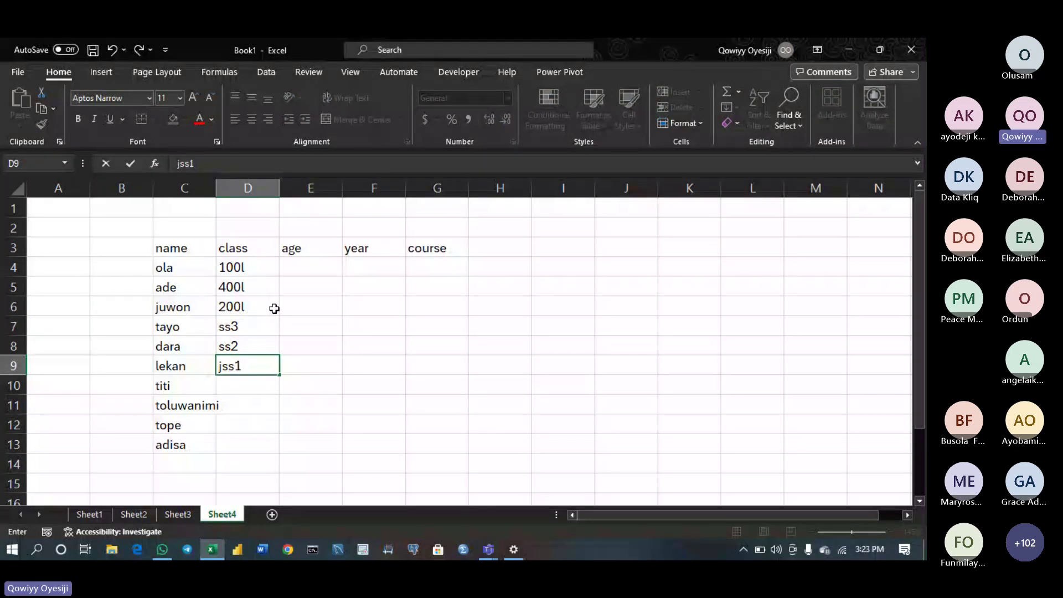
pyautogui.press('Return')
# Complete the class column with 500l, siwes, it and graduate in cells D10 to D13
pyautogui.write('50')
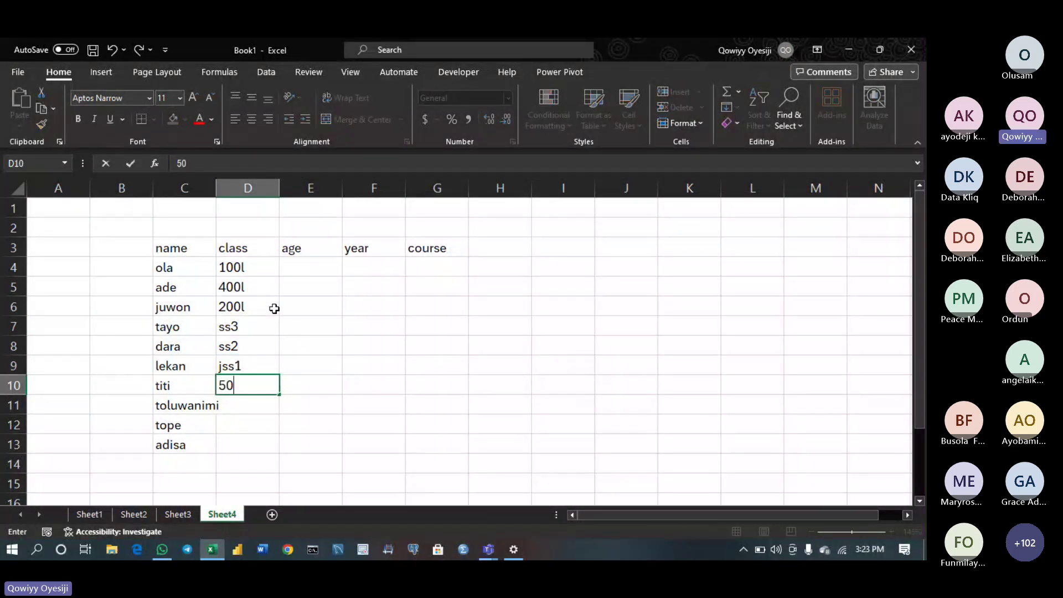
pyautogui.write('0l')
pyautogui.press('Return')
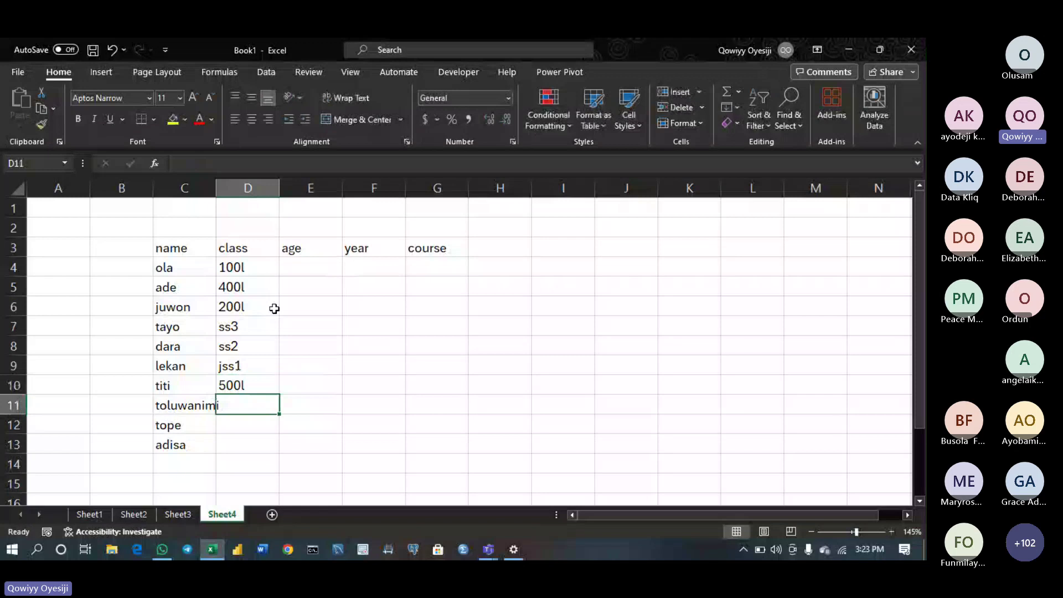
pyautogui.write('siwes')
pyautogui.press('Return')
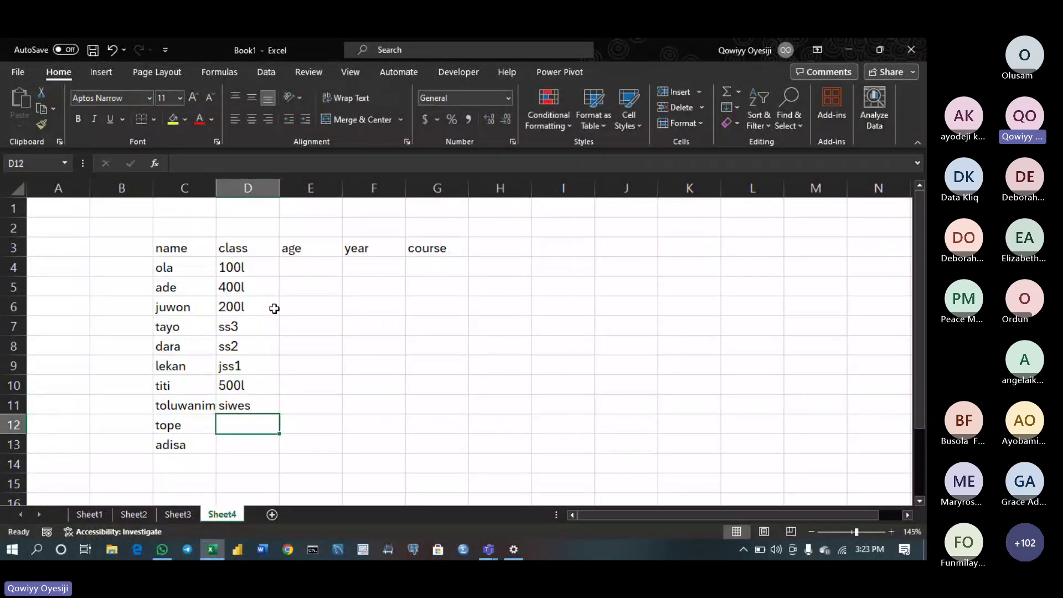
pyautogui.write('it')
pyautogui.press('Return')
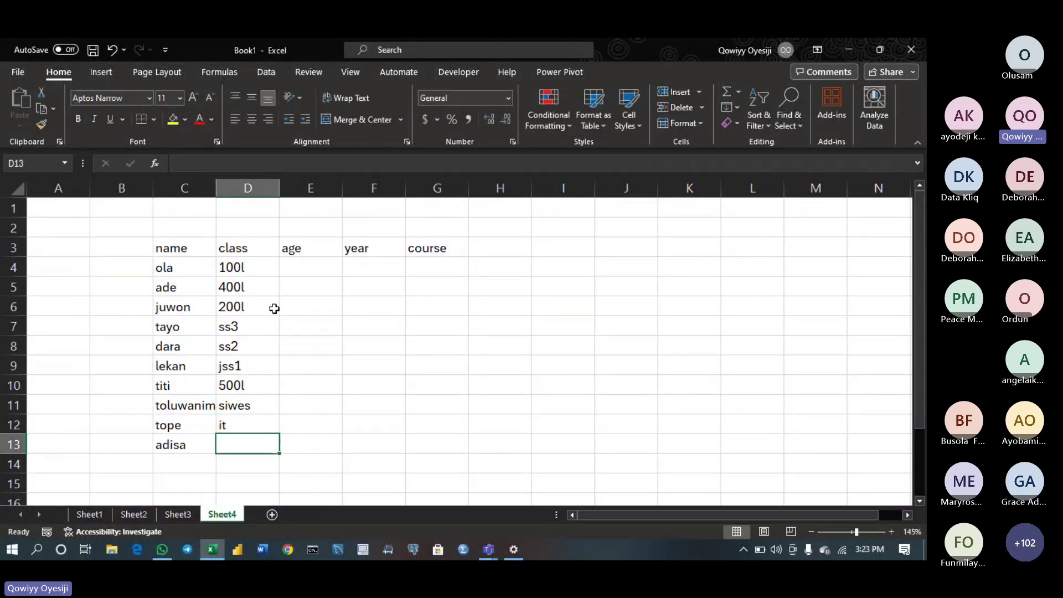
pyautogui.write('gra')
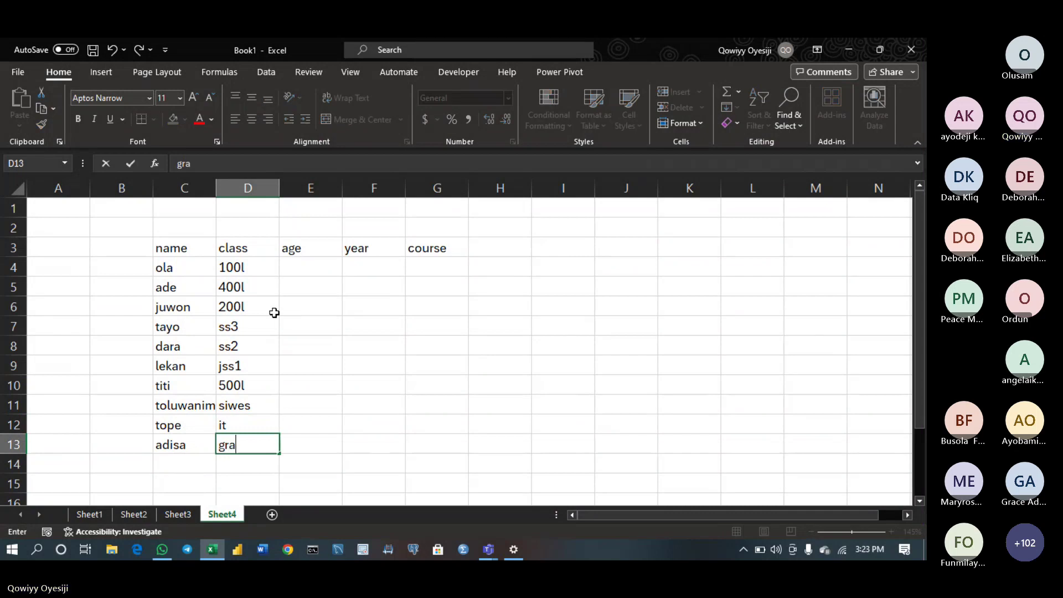
pyautogui.write('duate')
pyautogui.press('Up')
pyautogui.press('Down')
# Fill the age column upward from its last row with 25 in E13, 22 in E12 and 21 in E11
pyautogui.press('Right')
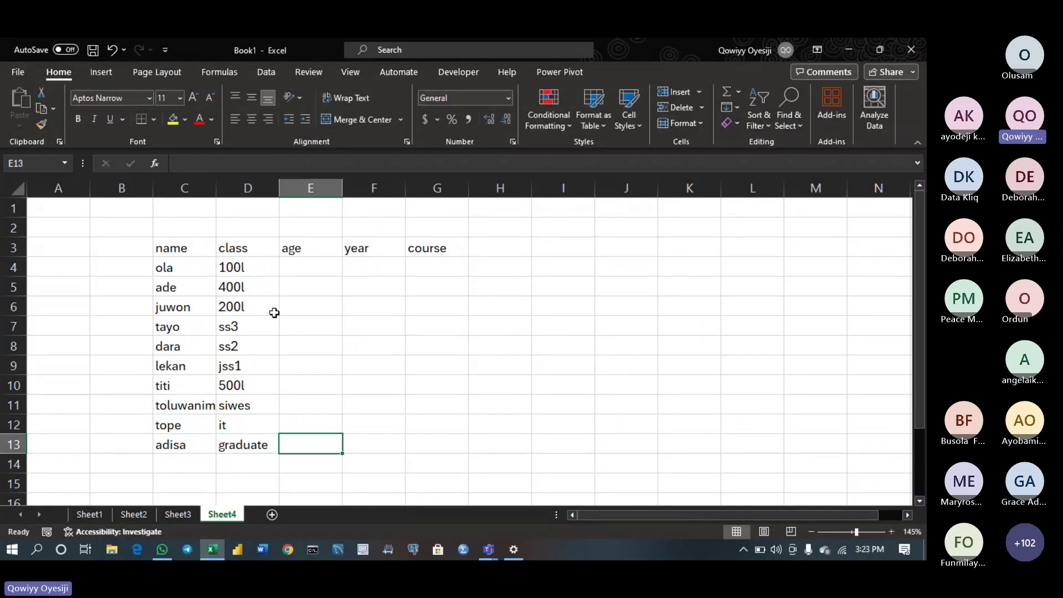
pyautogui.write('25')
pyautogui.press('Up')
pyautogui.write('22')
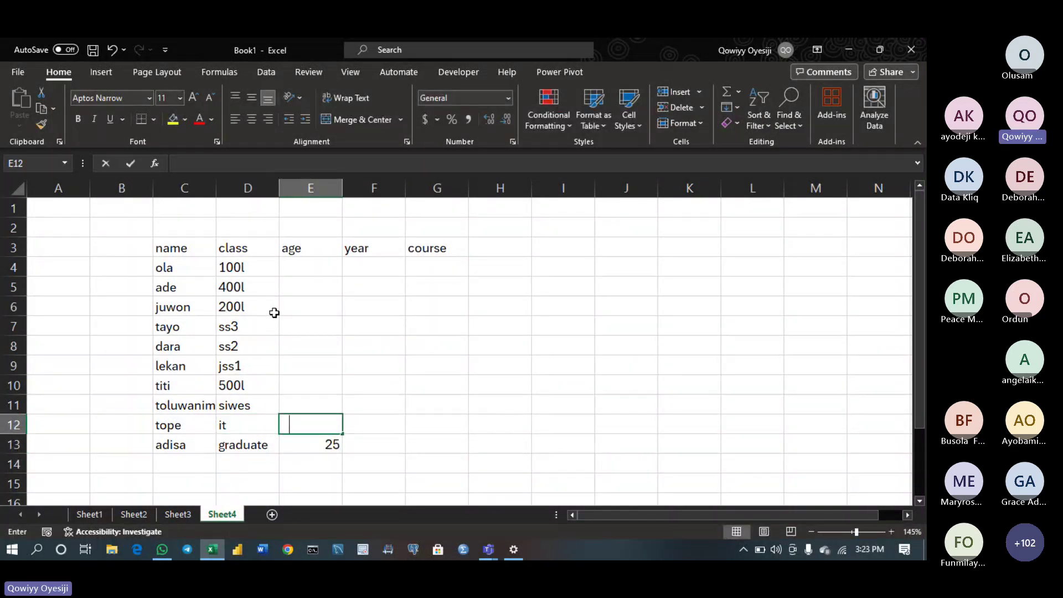
pyautogui.press('Up')
pyautogui.write('21')
pyautogui.press('Up')
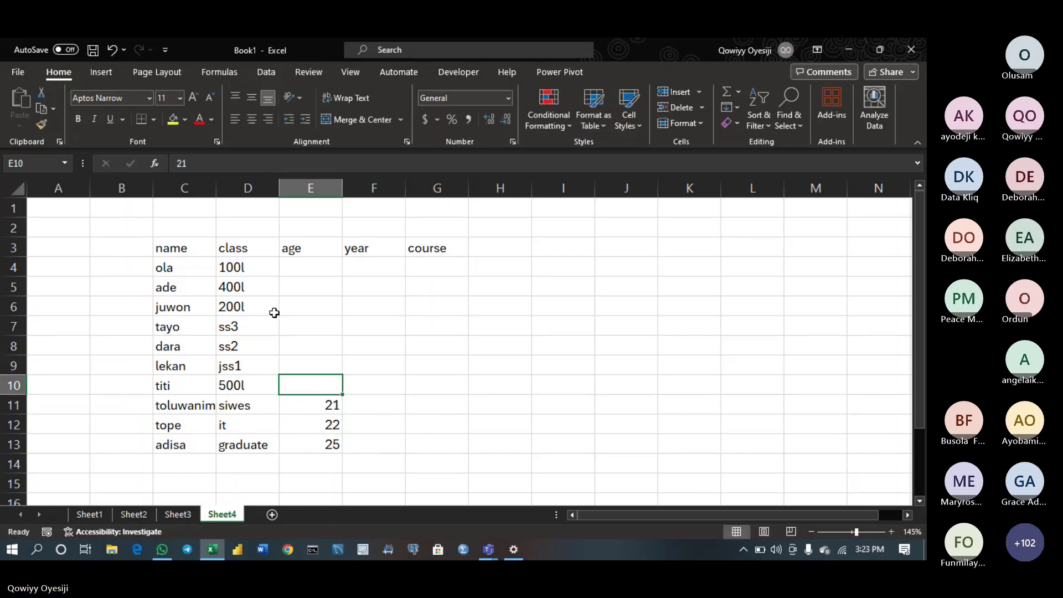
# Continue the age column upward with 19 in E10, 12 in E9 and 11 in E8
pyautogui.write('17')
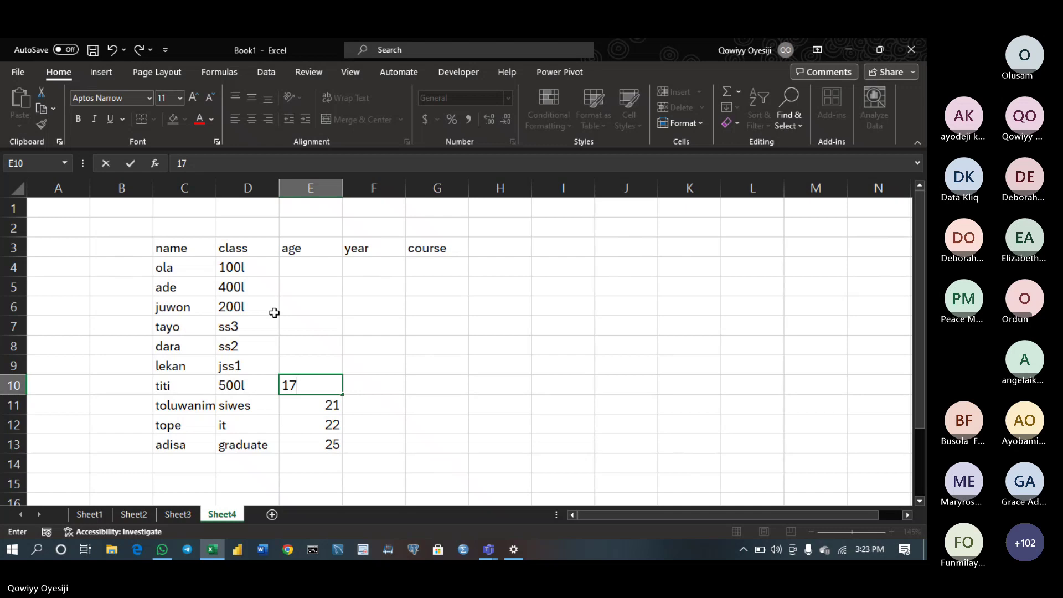
pyautogui.press('BackSpace')
pyautogui.write('9')
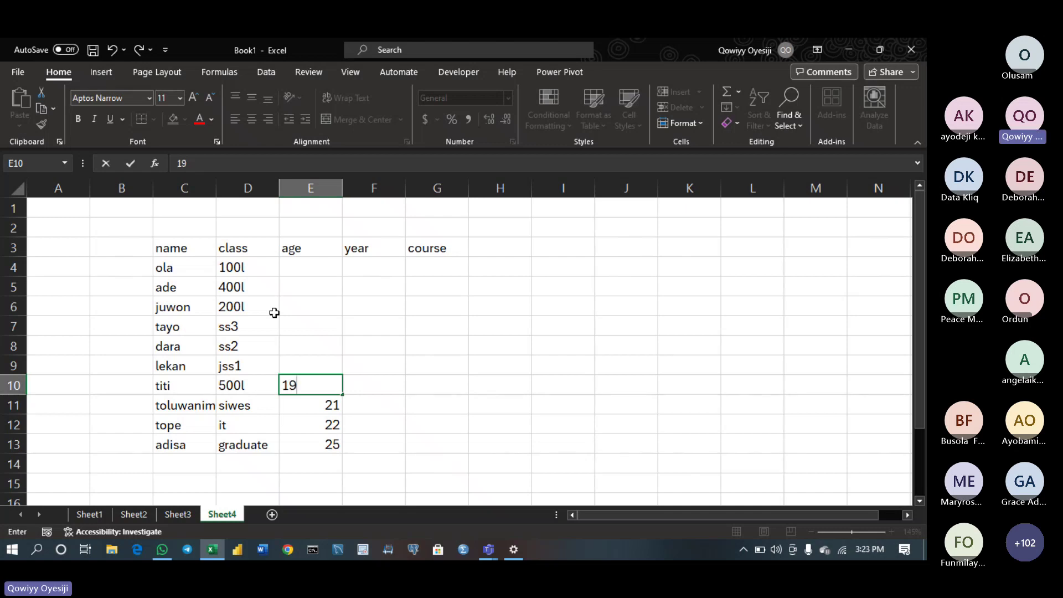
pyautogui.press('Up')
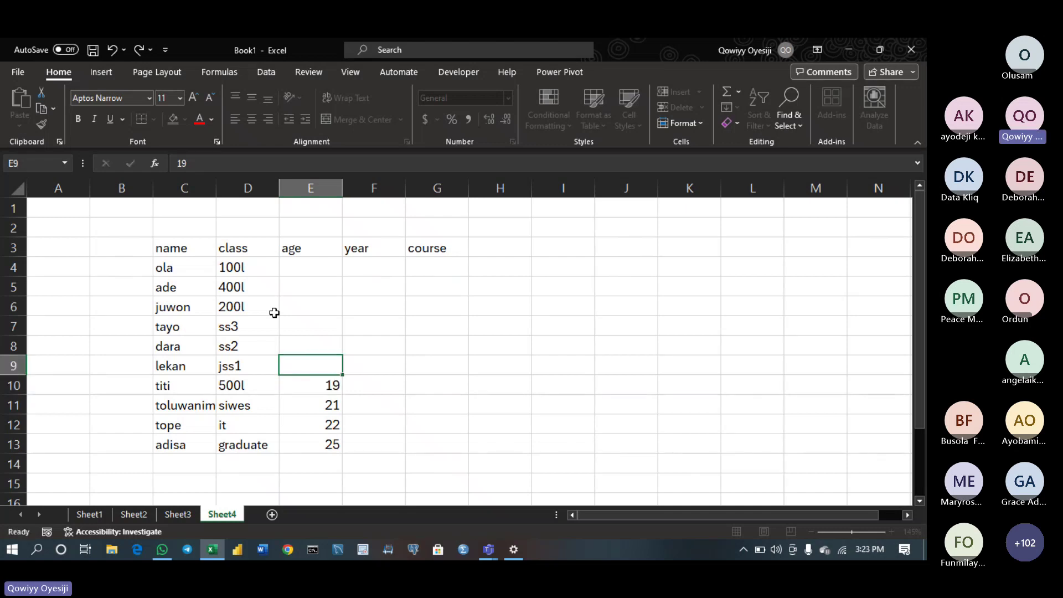
pyautogui.write('12')
pyautogui.press('Up')
pyautogui.write('11')
pyautogui.press('Up')
# Complete the age column upward with 16 in E7, 22 in E6, 21 in E5 and 16 in E4
pyautogui.write('1')
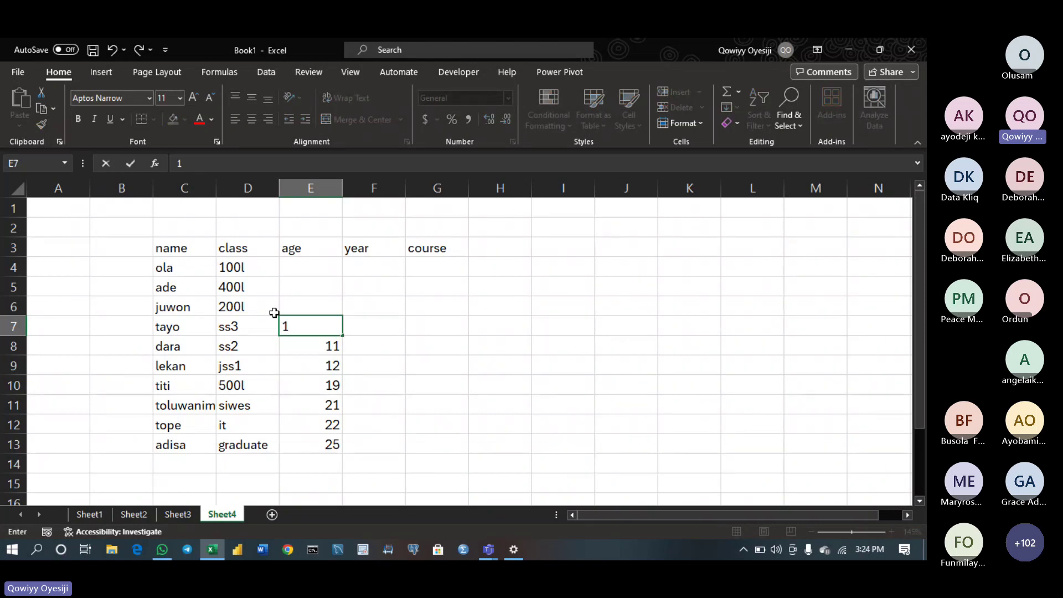
pyautogui.write('6')
pyautogui.press('Up')
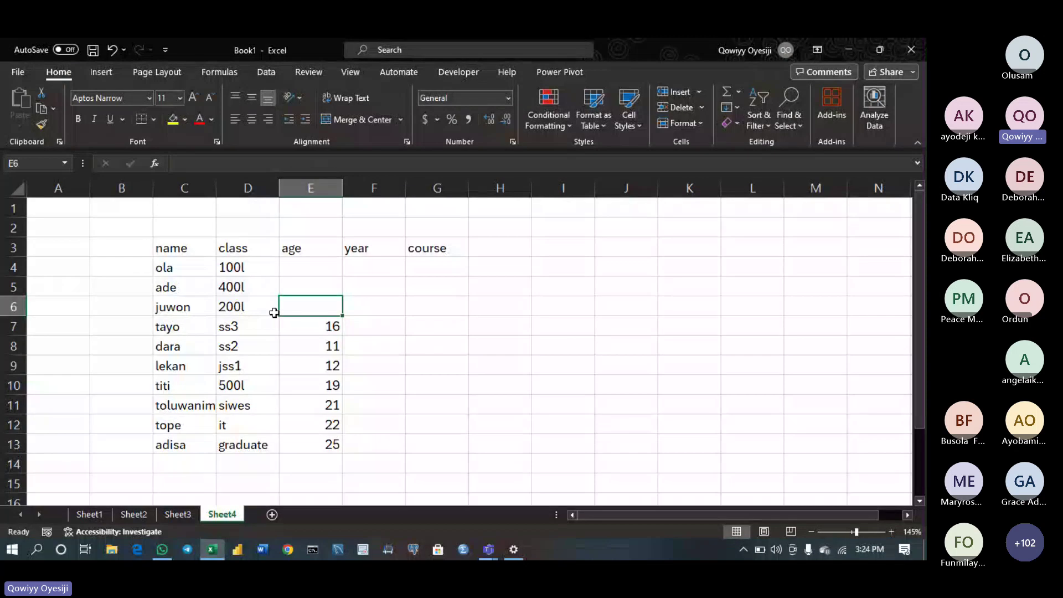
pyautogui.write('22')
pyautogui.press('Up')
pyautogui.write('21')
pyautogui.press('Up')
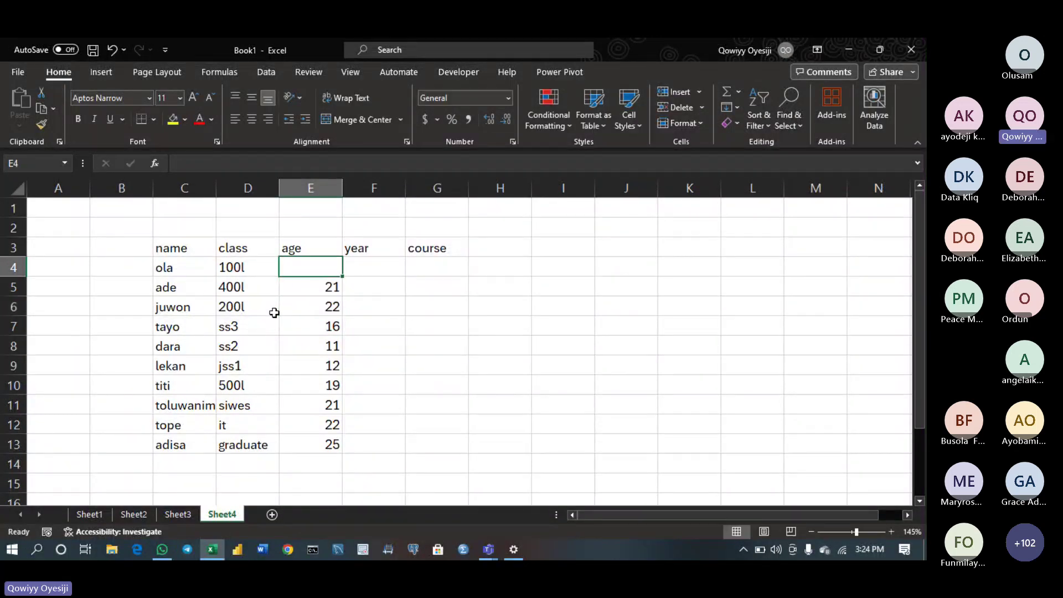
pyautogui.write('16')
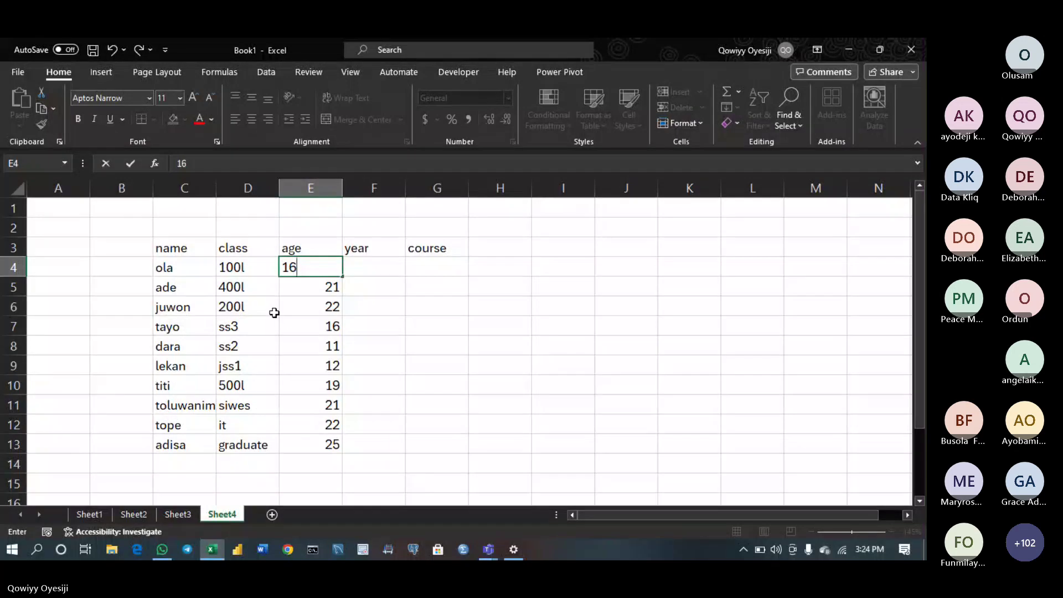
pyautogui.press('Tab')
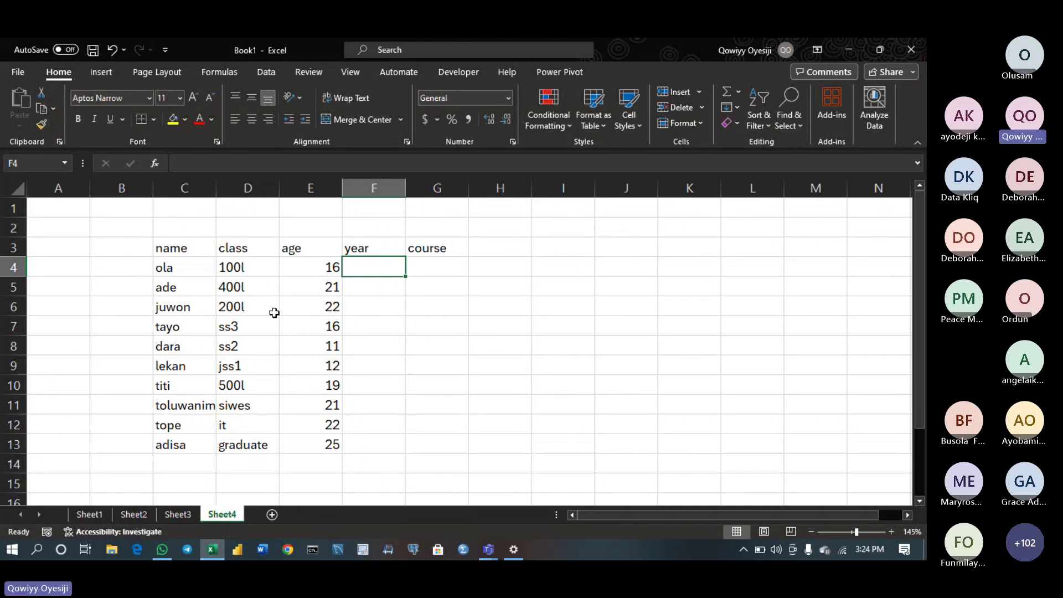
# Replace the year header in F3 with course and clear the duplicate course header in G3
pyautogui.press('Up')
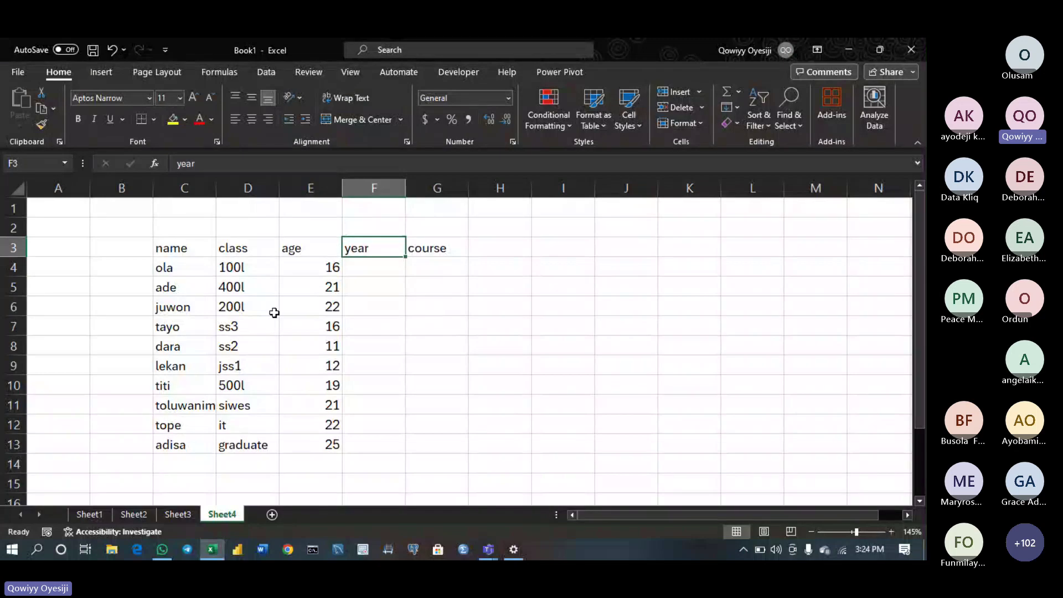
pyautogui.press('Delete')
pyautogui.write('course')
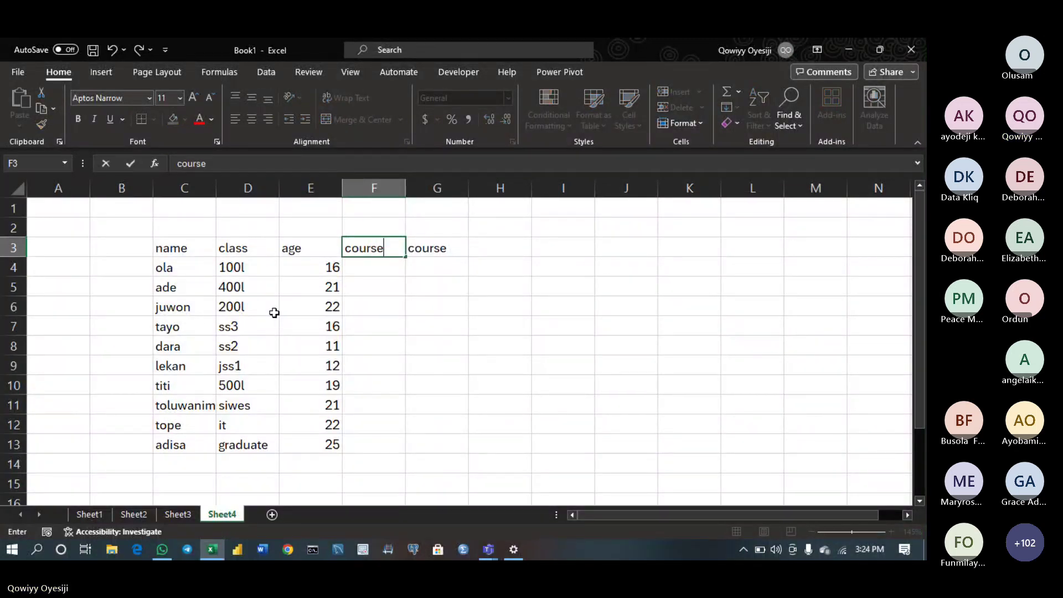
pyautogui.press('Tab')
pyautogui.press('Delete')
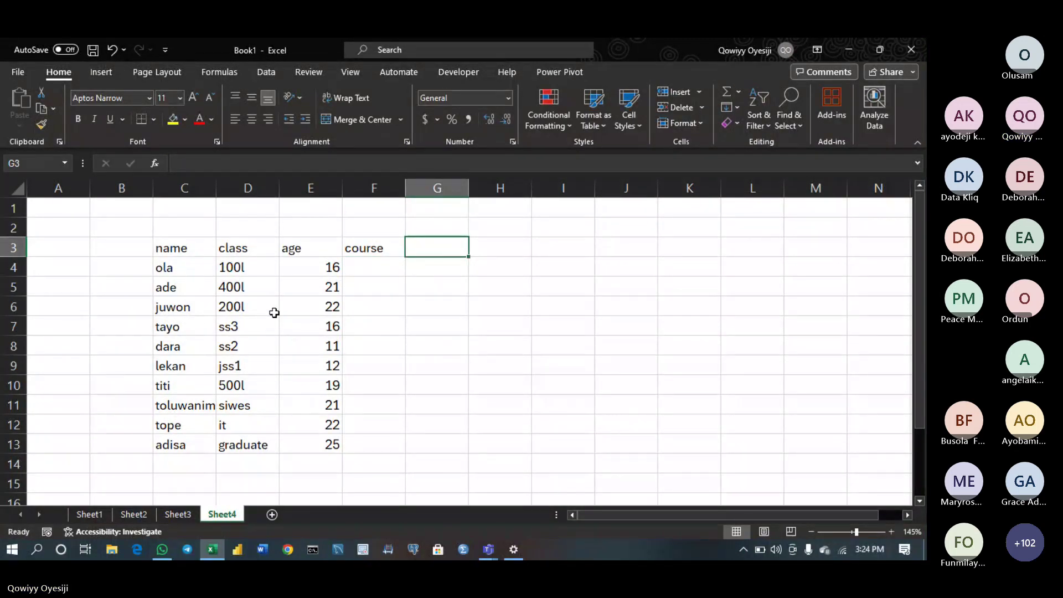
# Start the course column with mathemathics in F4, sta in F5 and phy in F6
pyautogui.press('Left')
pyautogui.press('Down')
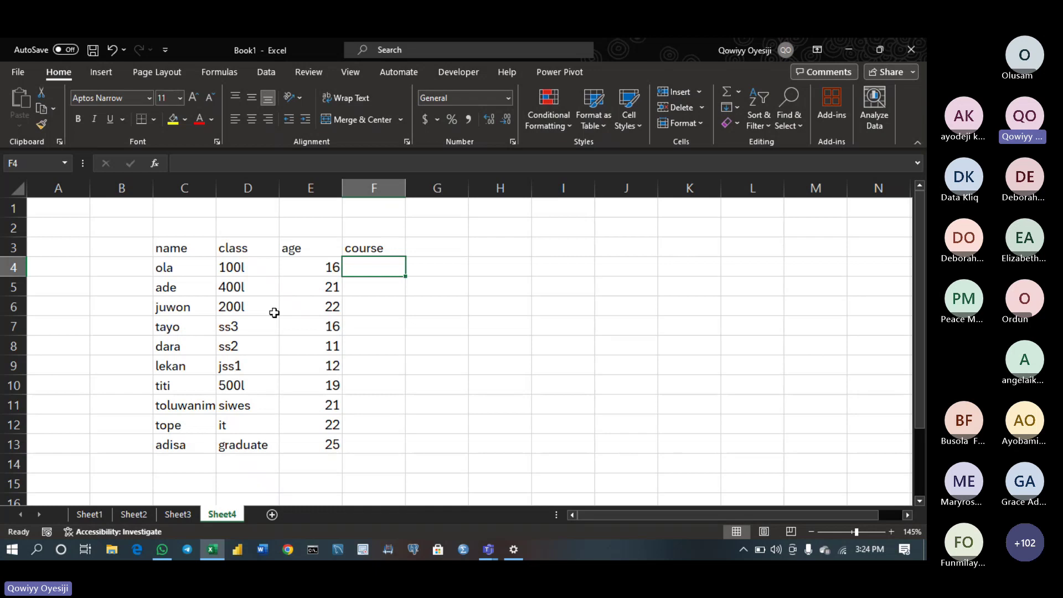
pyautogui.write('mathemath')
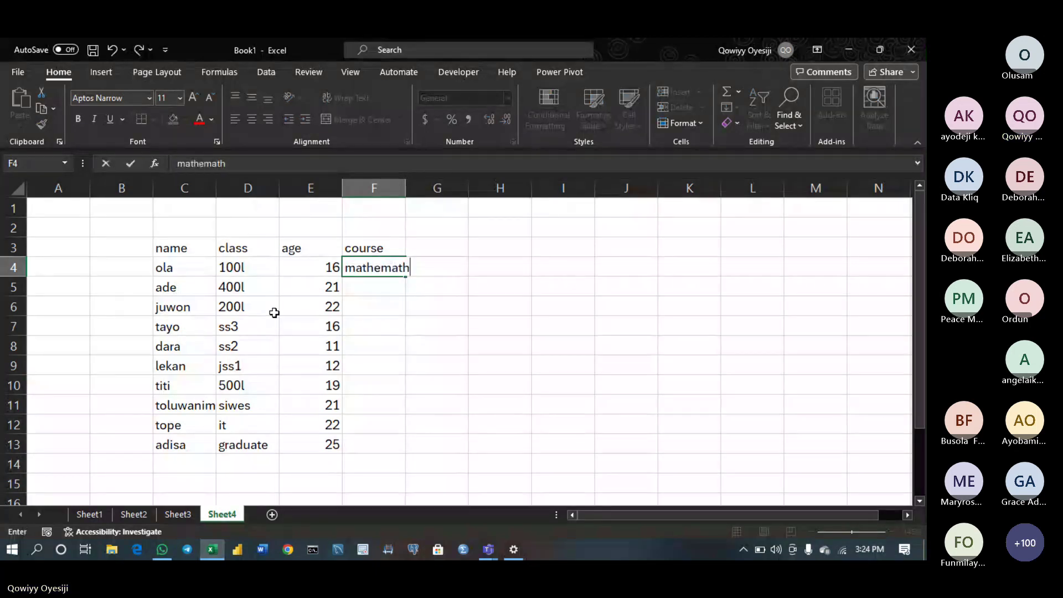
pyautogui.write('ics\\')
pyautogui.press('BackSpace')
pyautogui.press('Return')
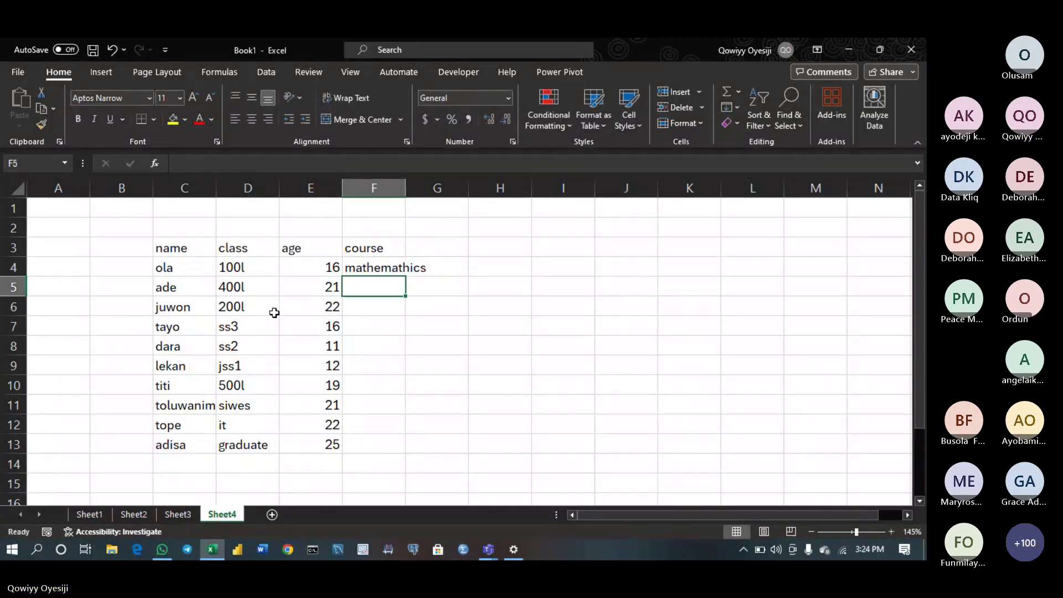
pyautogui.write('sta')
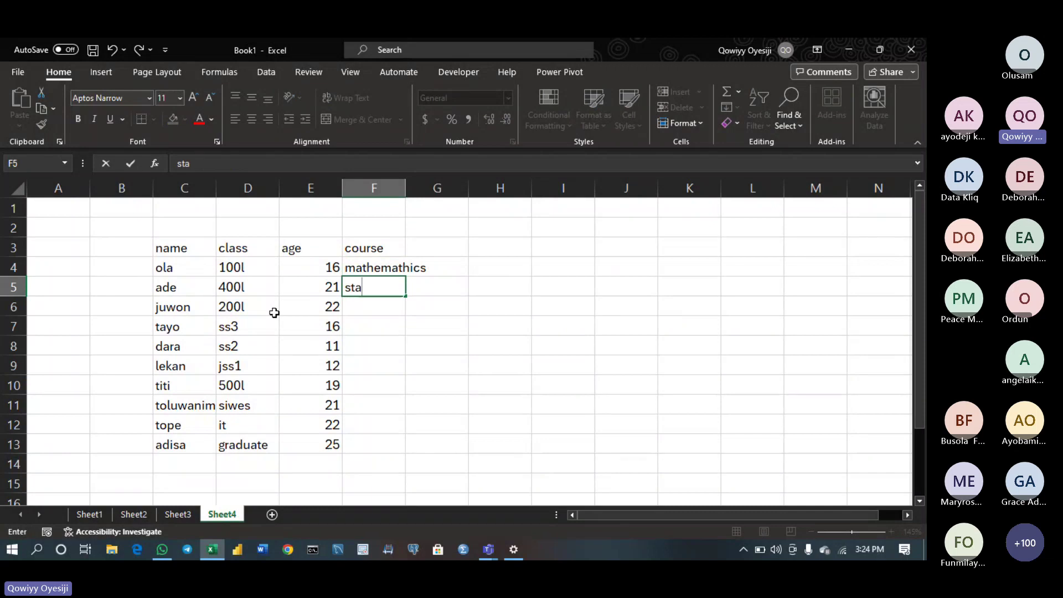
pyautogui.press('Return')
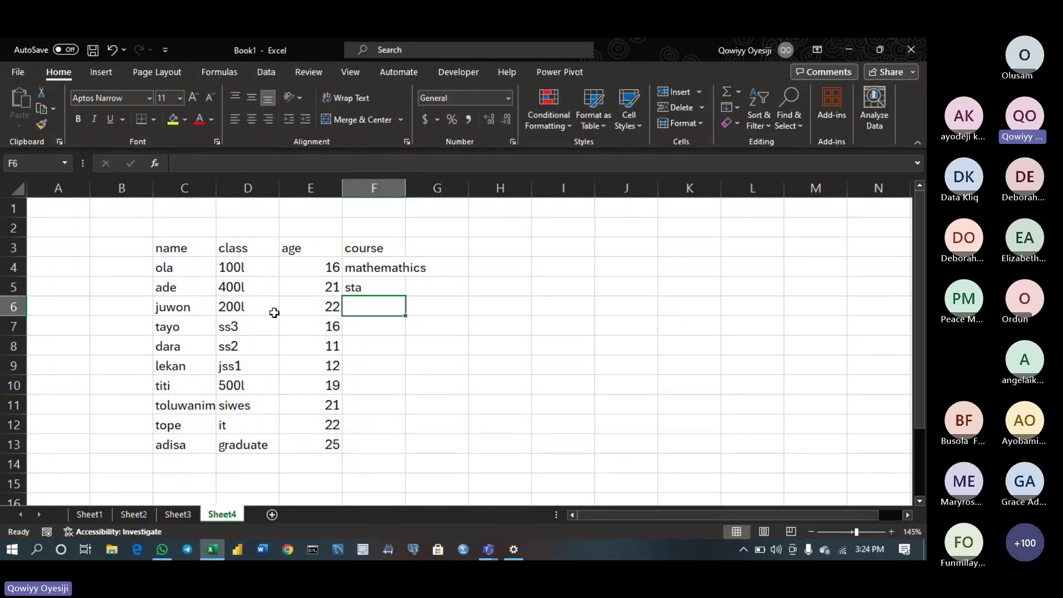
pyautogui.write('phy')
pyautogui.press('Return')
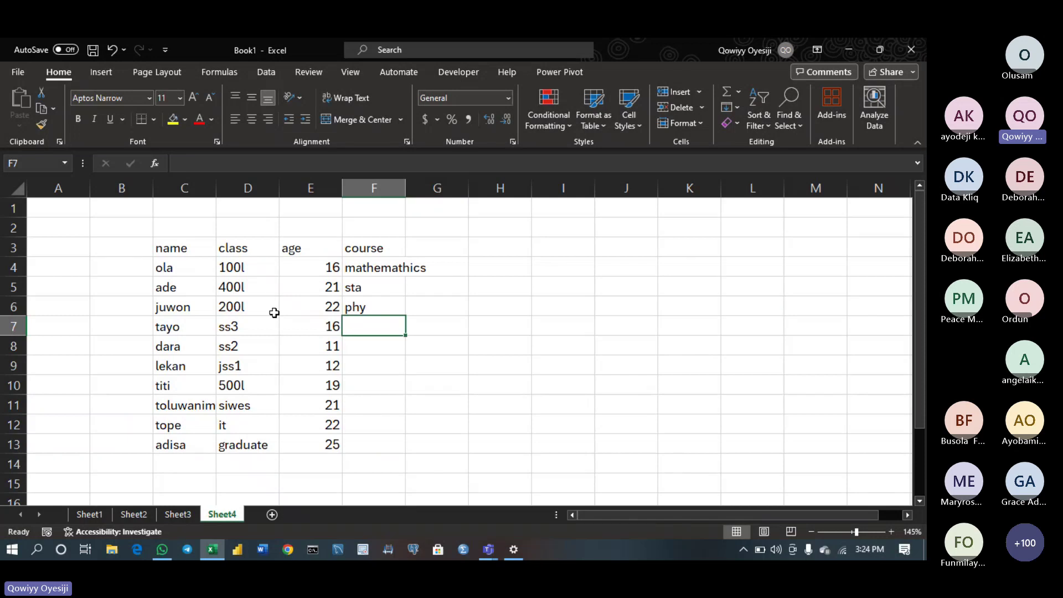
# Continue the course column with science in F7, art in F8 and commercial in F9
pyautogui.write('sco')
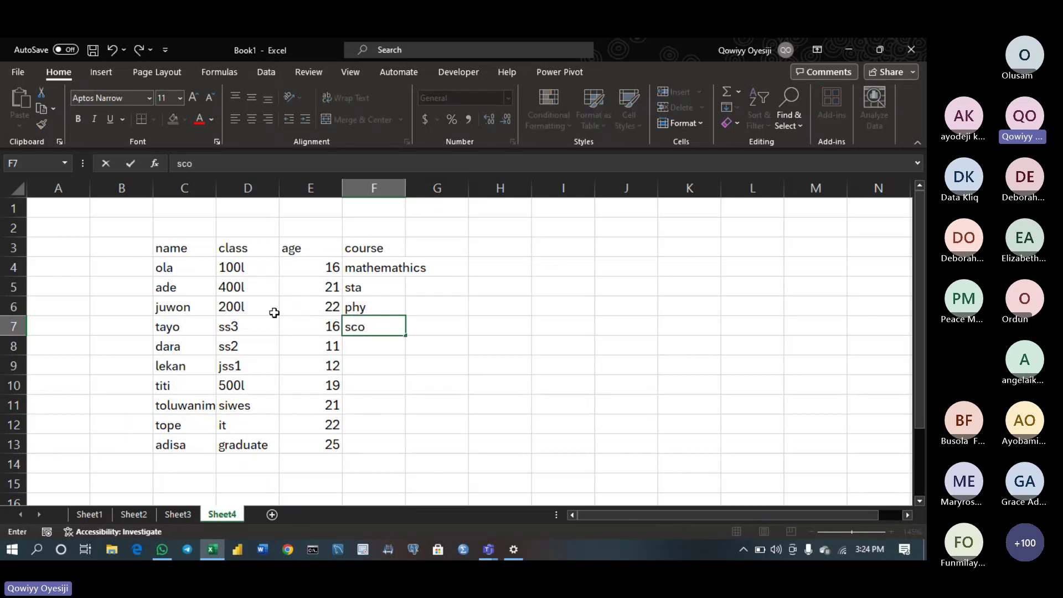
pyautogui.press('BackSpace')
pyautogui.write('ience')
pyautogui.press('Return')
pyautogui.write('a')
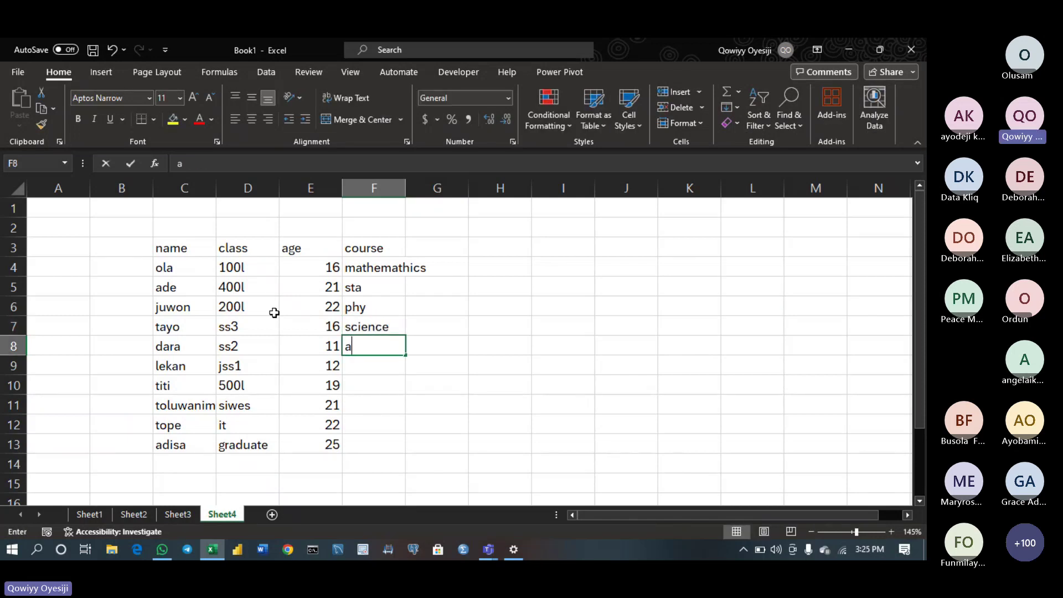
pyautogui.write('rt')
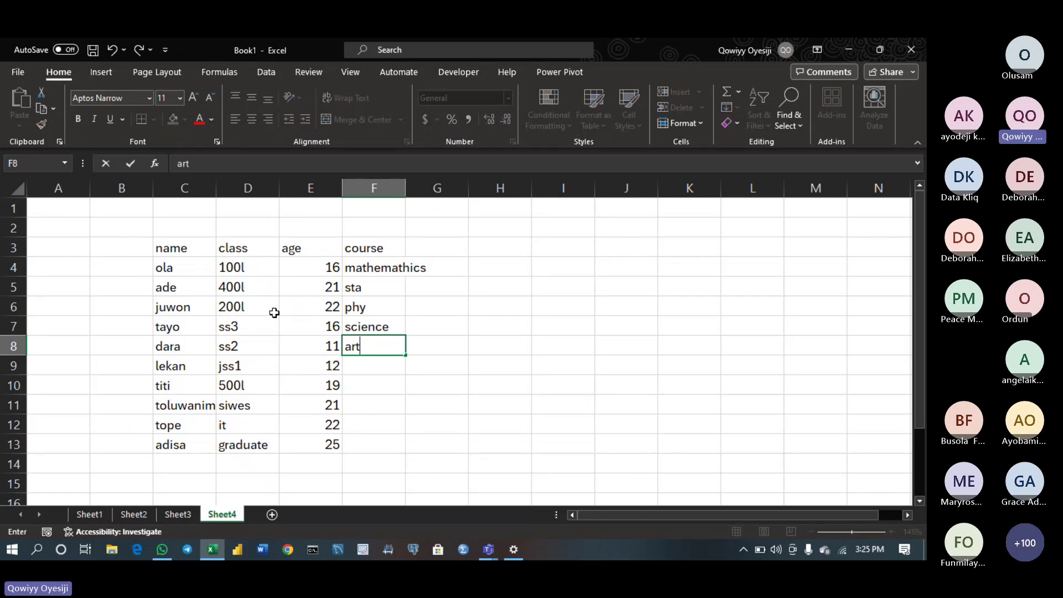
pyautogui.press('Return')
pyautogui.write('commercial')
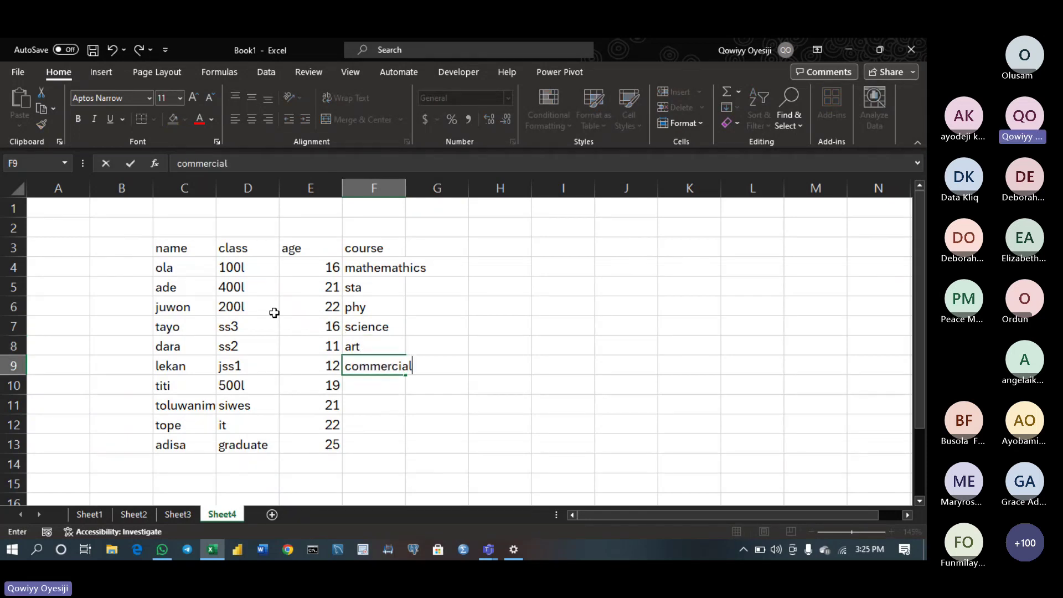
pyautogui.press('Return')
# Enter the courses mbbs in F10, engr in F11 and accounting in F12
pyautogui.write('mbbs')
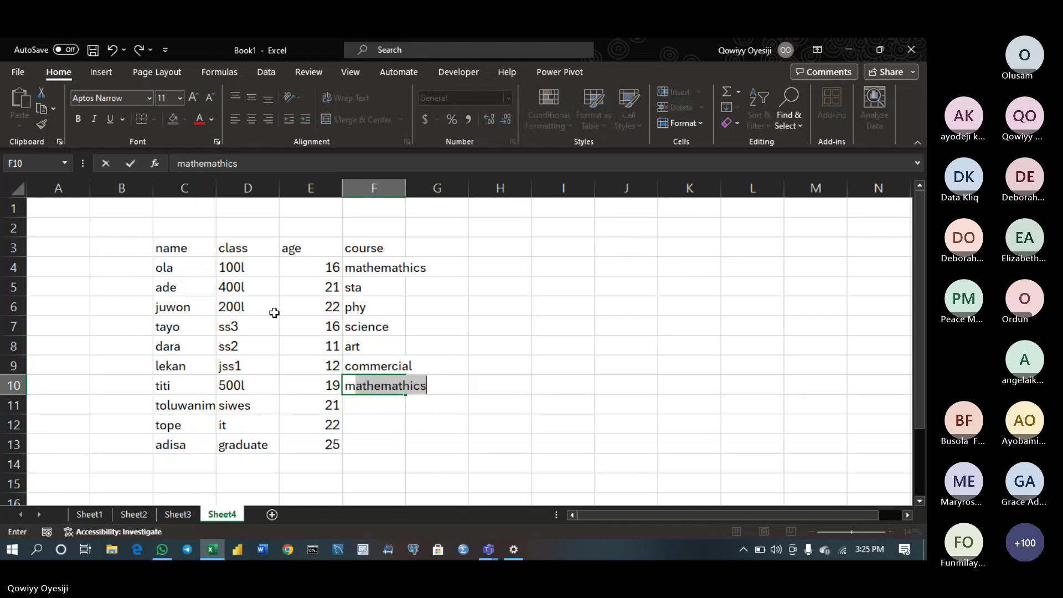
pyautogui.press('Return')
pyautogui.write('engr')
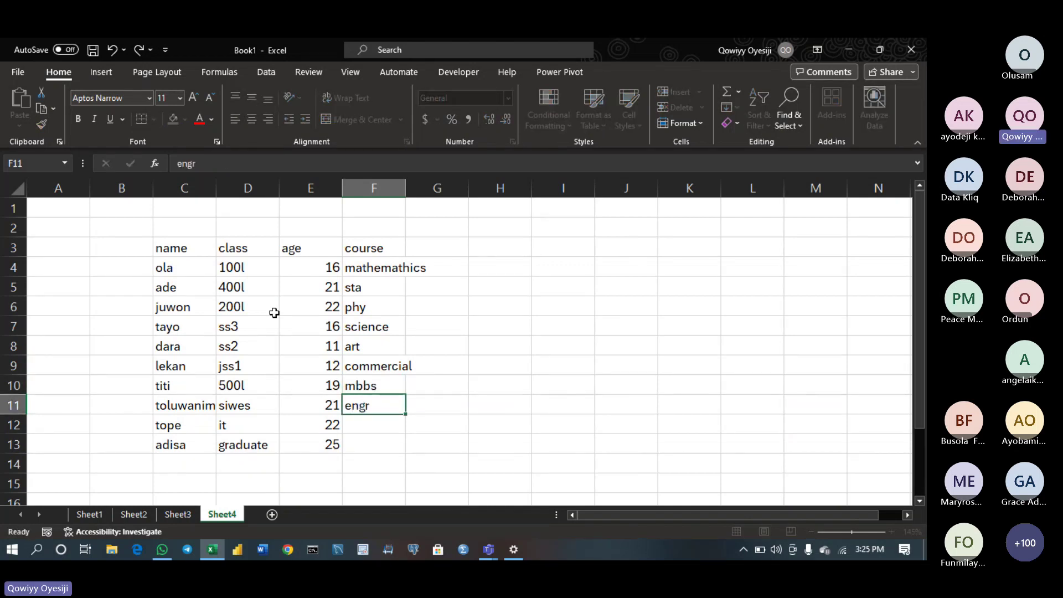
pyautogui.press('Return')
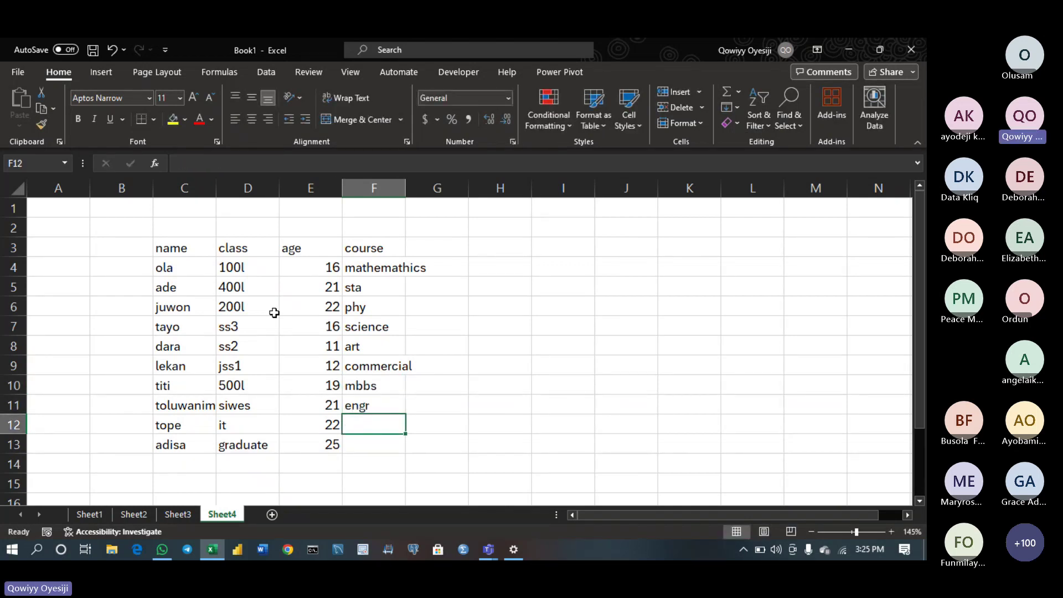
pyautogui.write('acc')
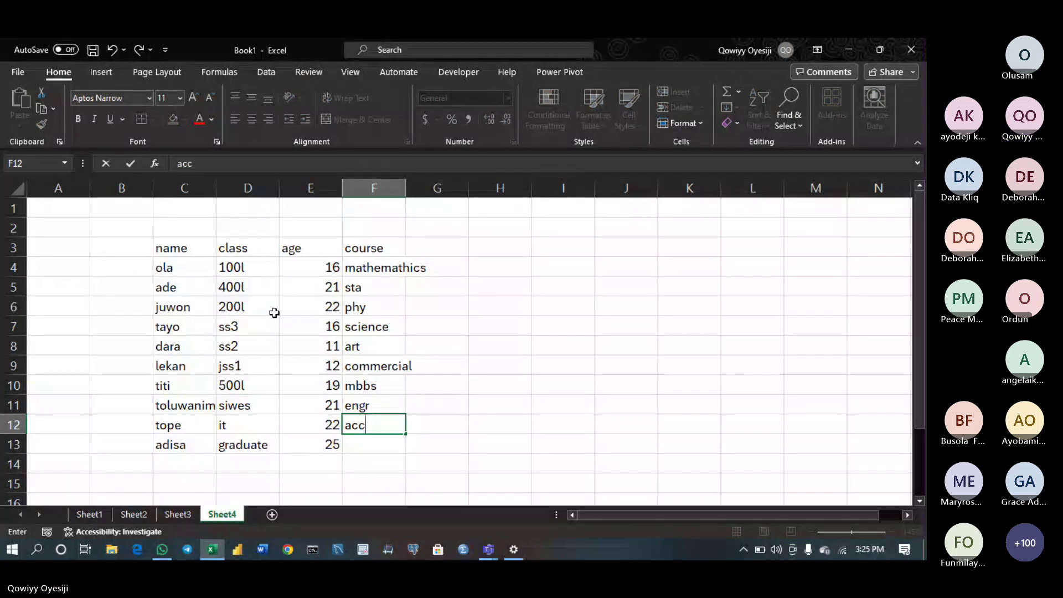
pyautogui.write('ounting')
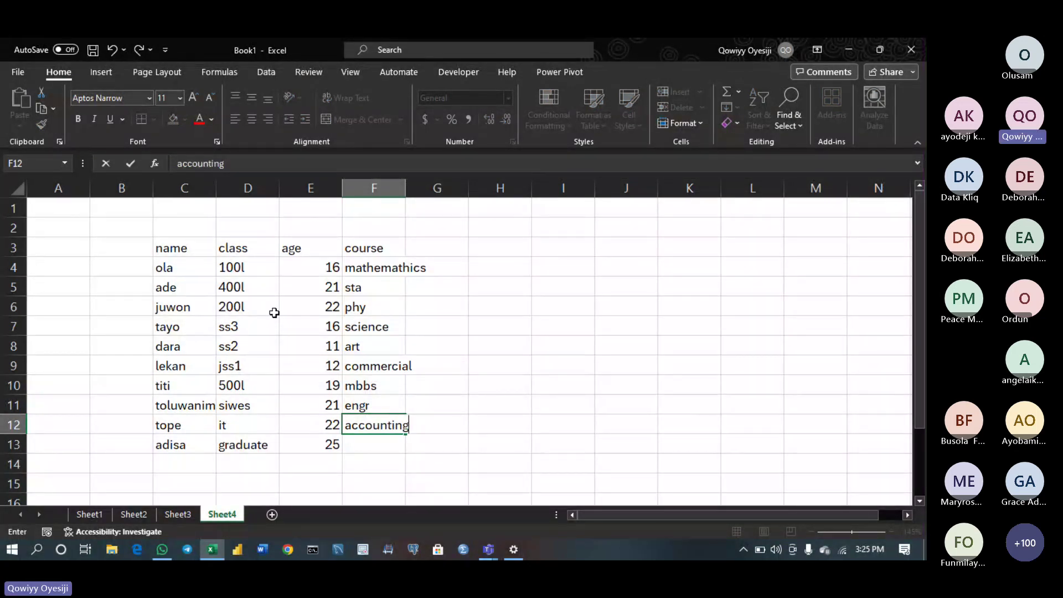
pyautogui.press('Return')
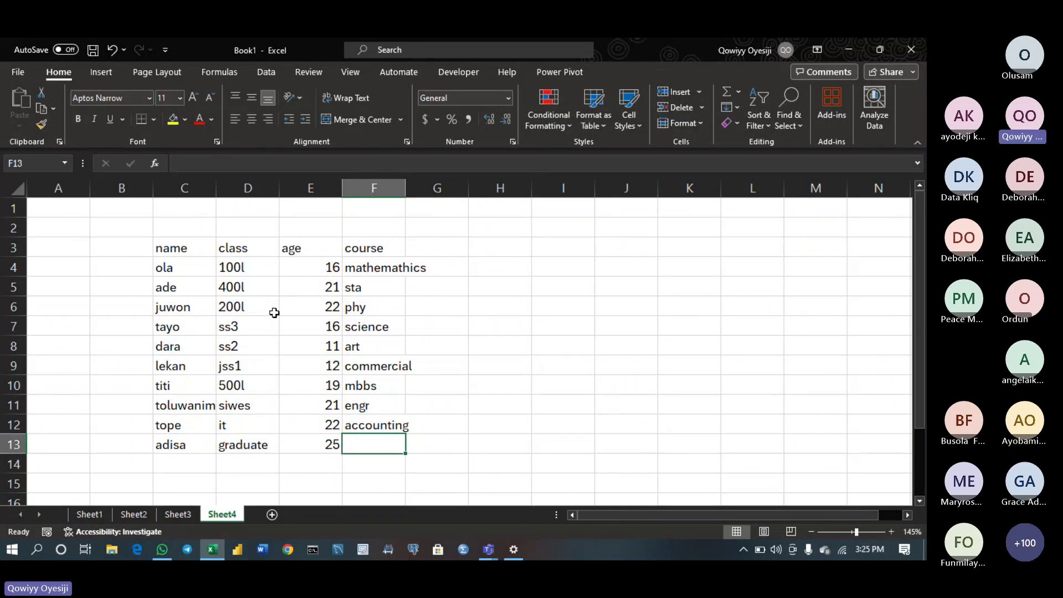
# Finish the course column with law in F13
pyautogui.write('pjys')
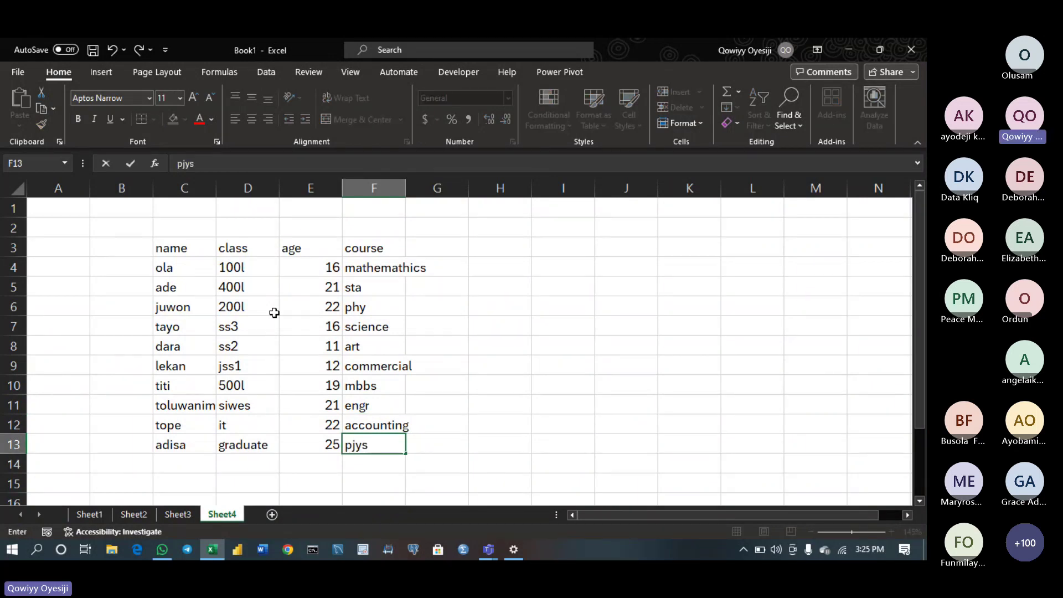
pyautogui.press('BackSpace')
pyautogui.press('BackSpace')
pyautogui.press('BackSpace')
pyautogui.press('BackSpace')
pyautogui.write('law')
pyautogui.press('Return')
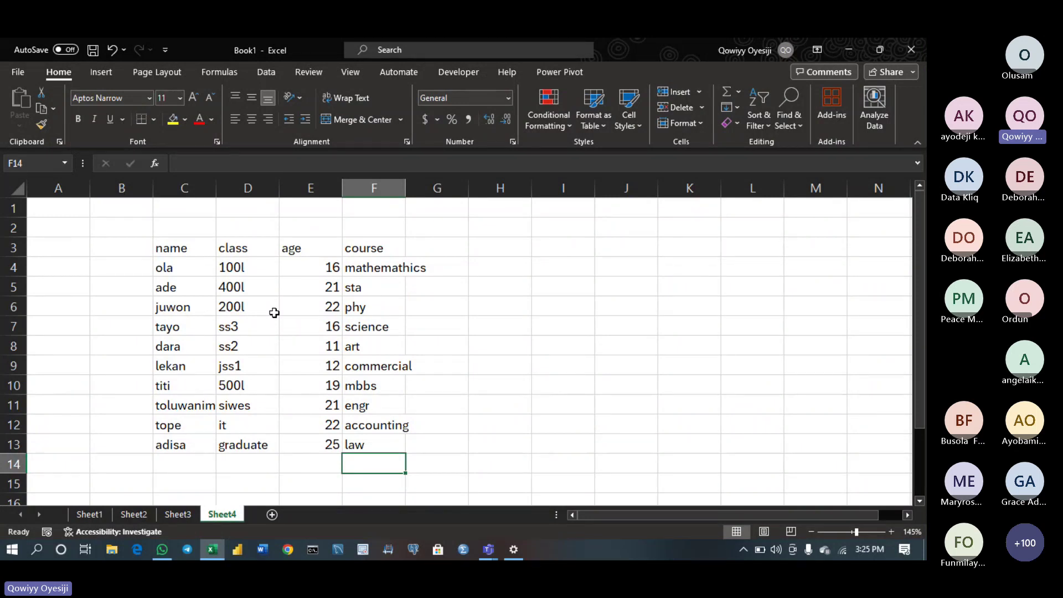
# Fill the header row C3:F3 with yellow and centre its text vertically and horizontally
pyautogui.moveTo(189, 256); pyautogui.dragTo(371, 248)
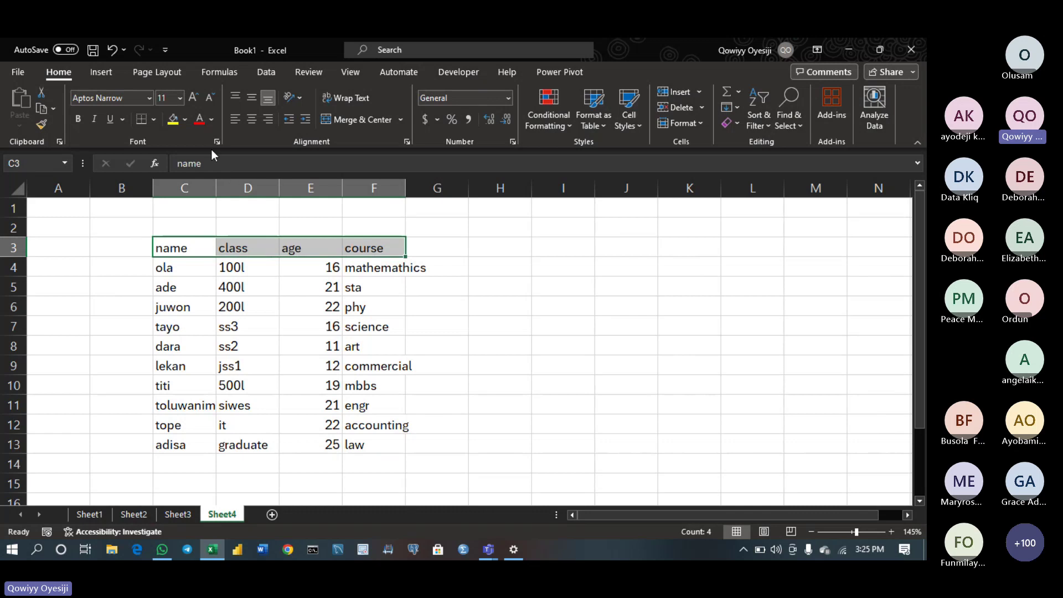
pyautogui.click(173, 119)
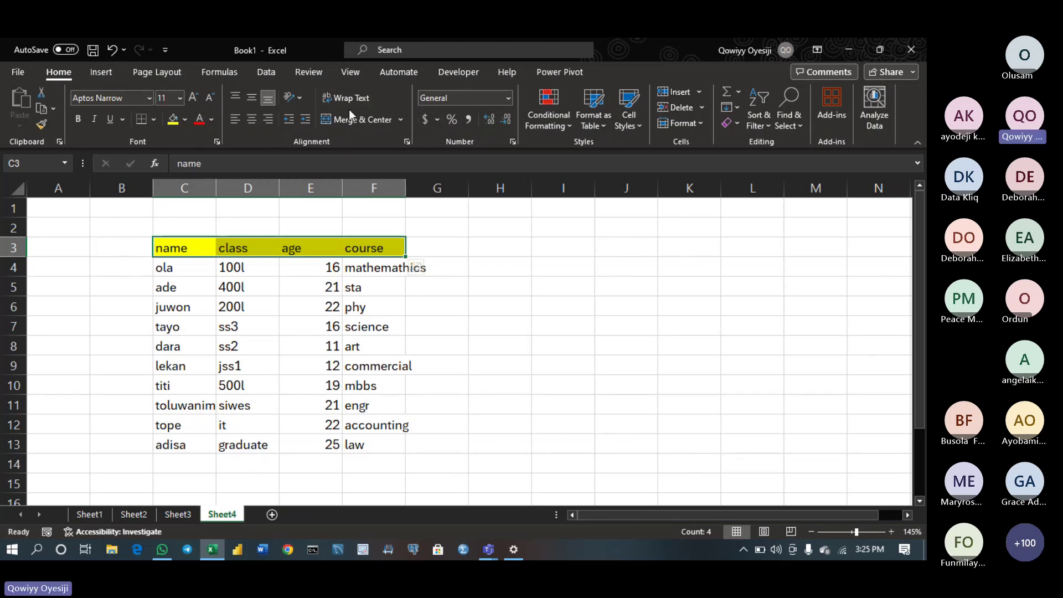
pyautogui.click(247, 102)
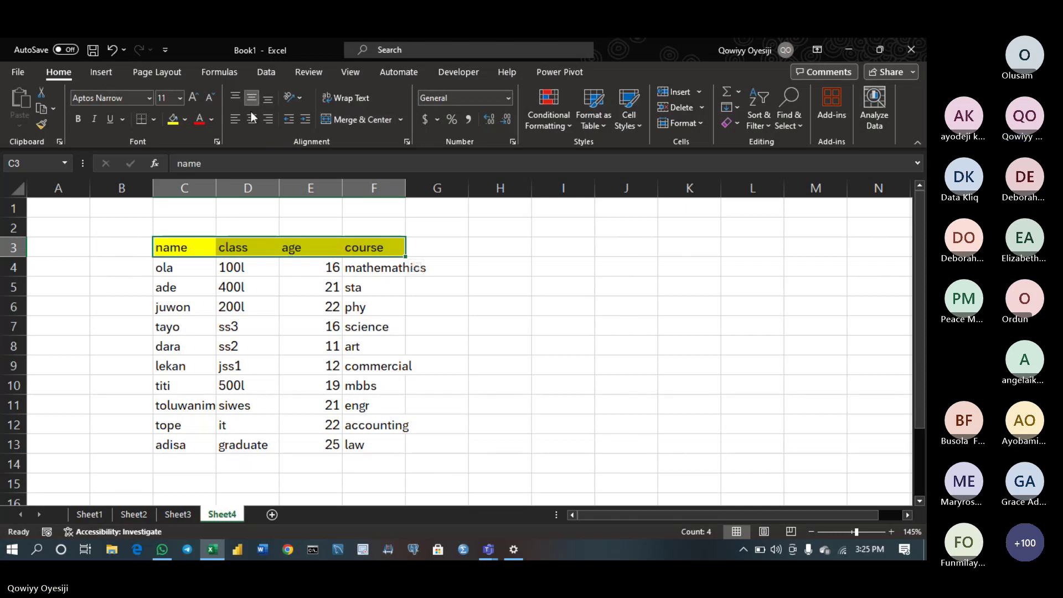
pyautogui.click(252, 120)
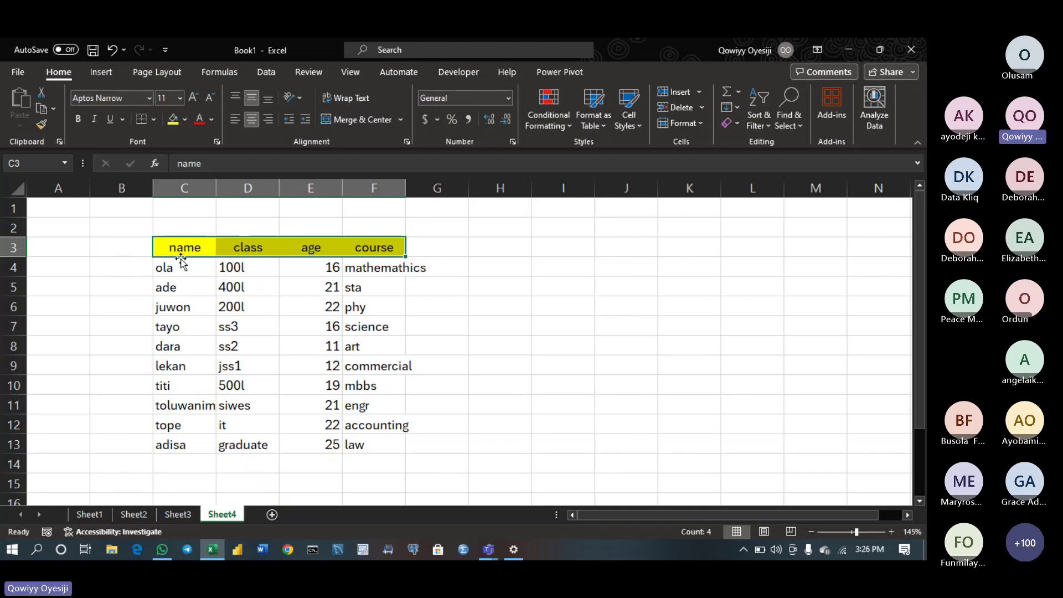
pyautogui.moveTo(181, 267); pyautogui.dragTo(174, 437)
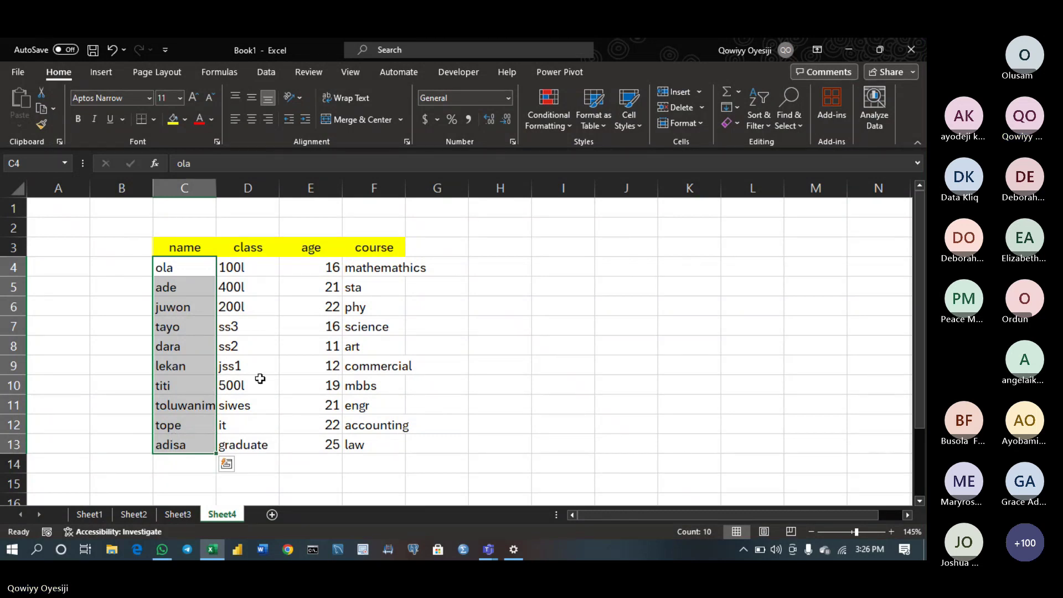
pyautogui.moveTo(232, 267); pyautogui.dragTo(251, 443)
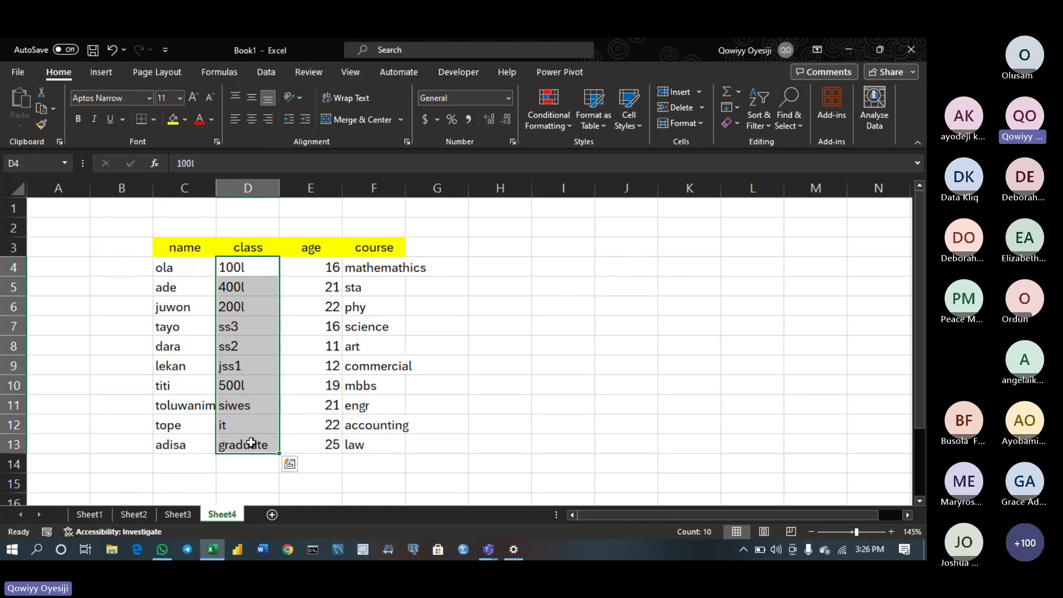
pyautogui.moveTo(327, 274); pyautogui.dragTo(325, 417)
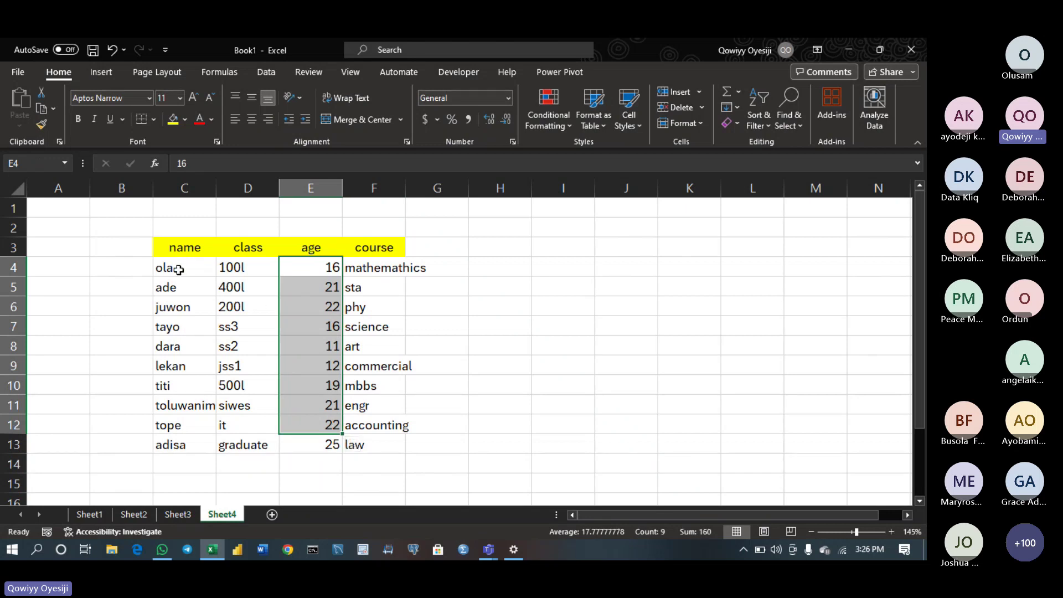
pyautogui.moveTo(176, 269); pyautogui.dragTo(172, 438)
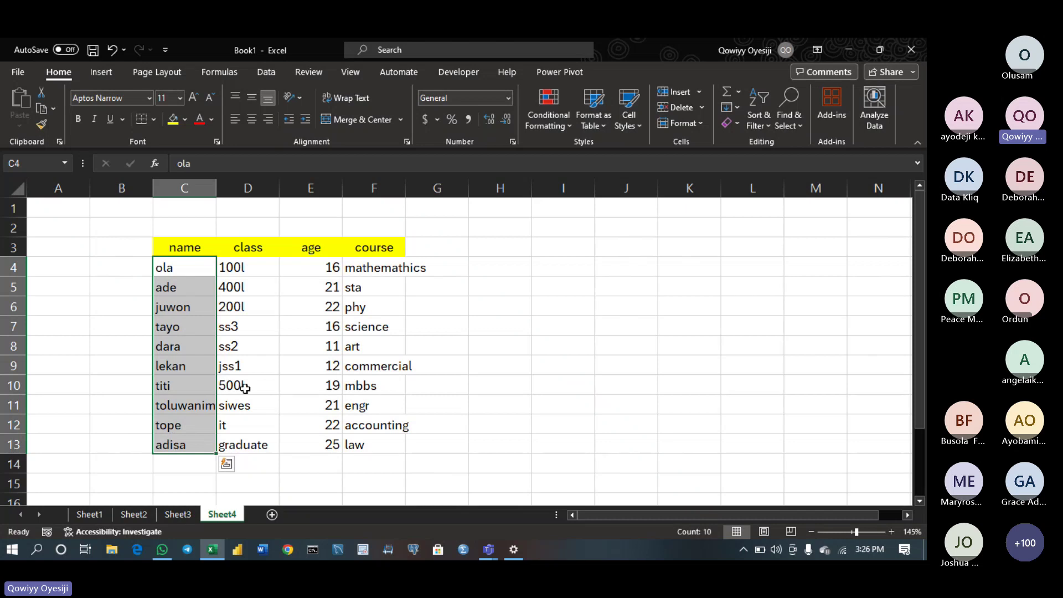
pyautogui.click(243, 326)
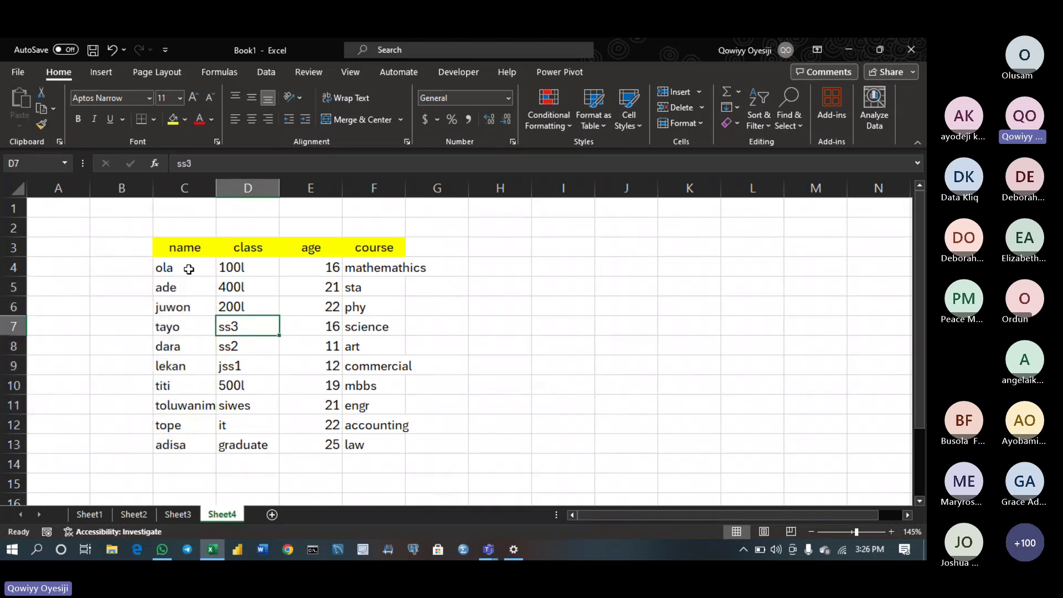
# Define the named range "name" for the student entries in C4:C13
pyautogui.moveTo(189, 269); pyautogui.dragTo(151, 433)
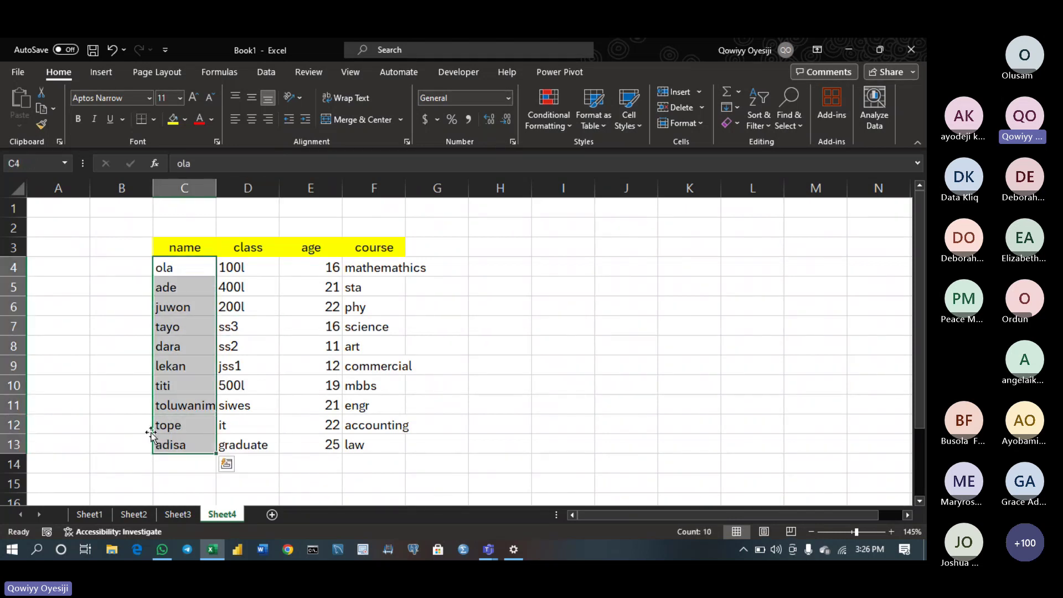
pyautogui.click(28, 164)
pyautogui.write('name')
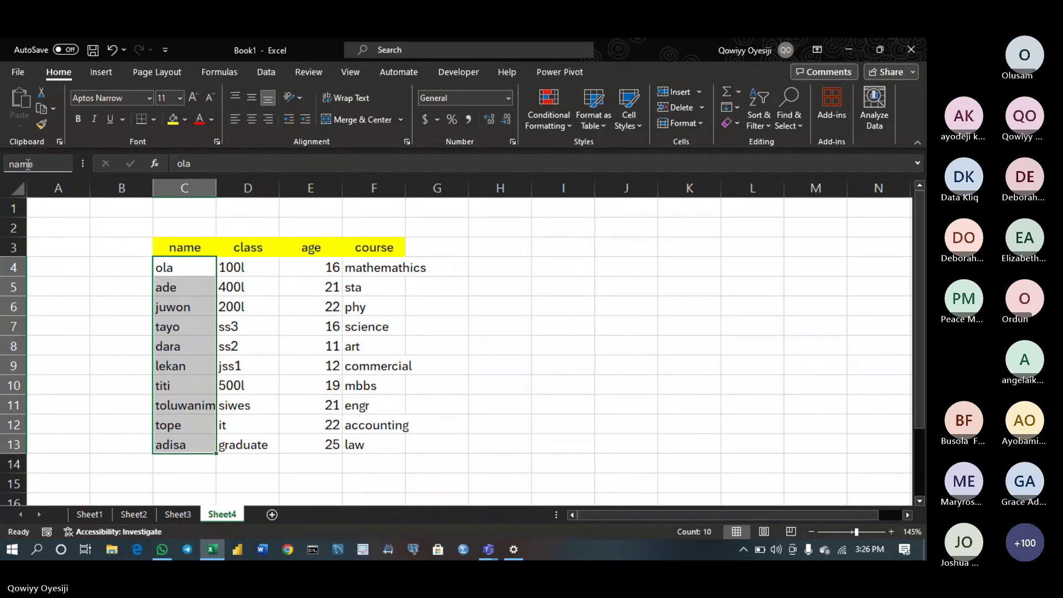
pyautogui.press('Return')
# Move away to cell A2 and jump back to the student entries using the named range "name"
pyautogui.click(69, 222)
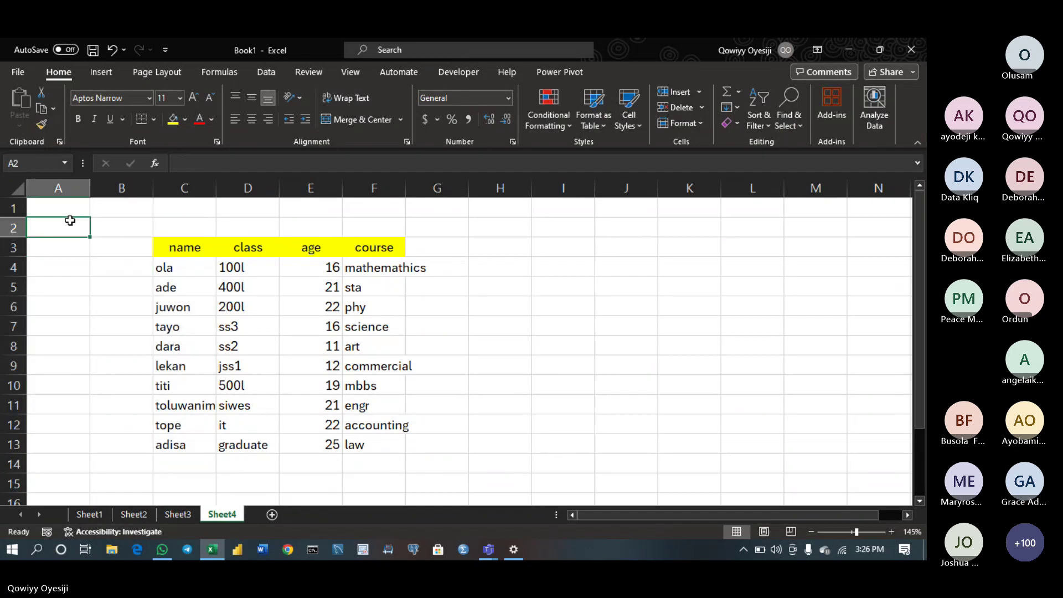
pyautogui.click(62, 162)
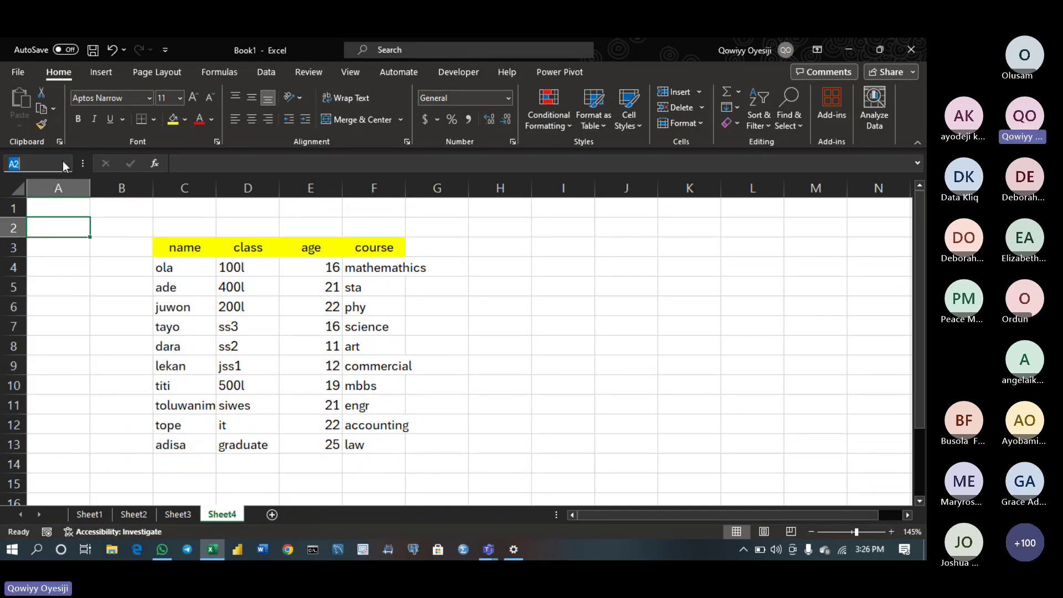
pyautogui.click(28, 182)
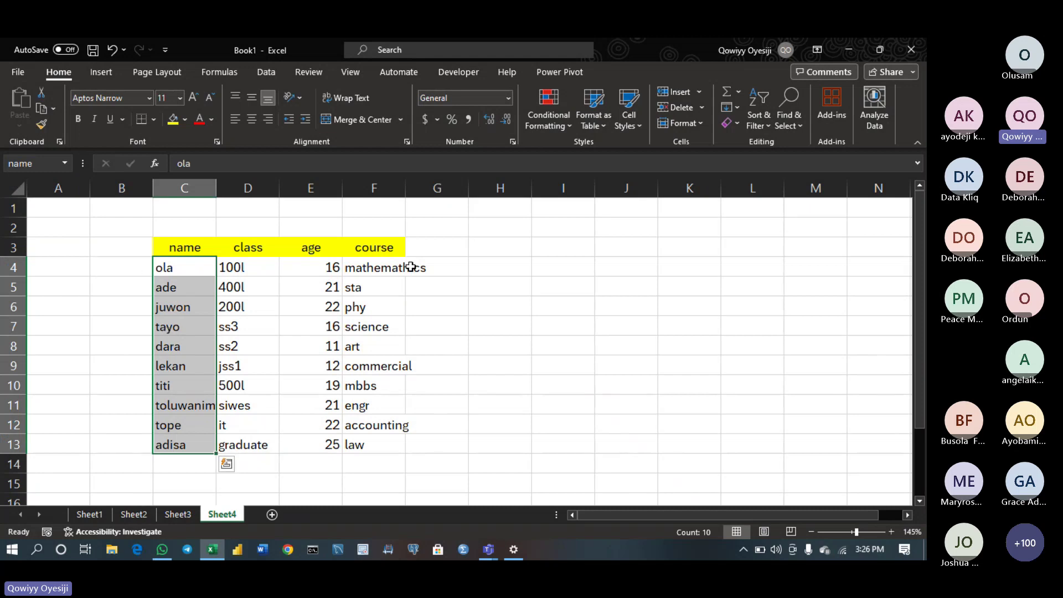
# Start a list of naming rules with the heading "rules" in I3 and "no space" in I4
pyautogui.click(572, 247)
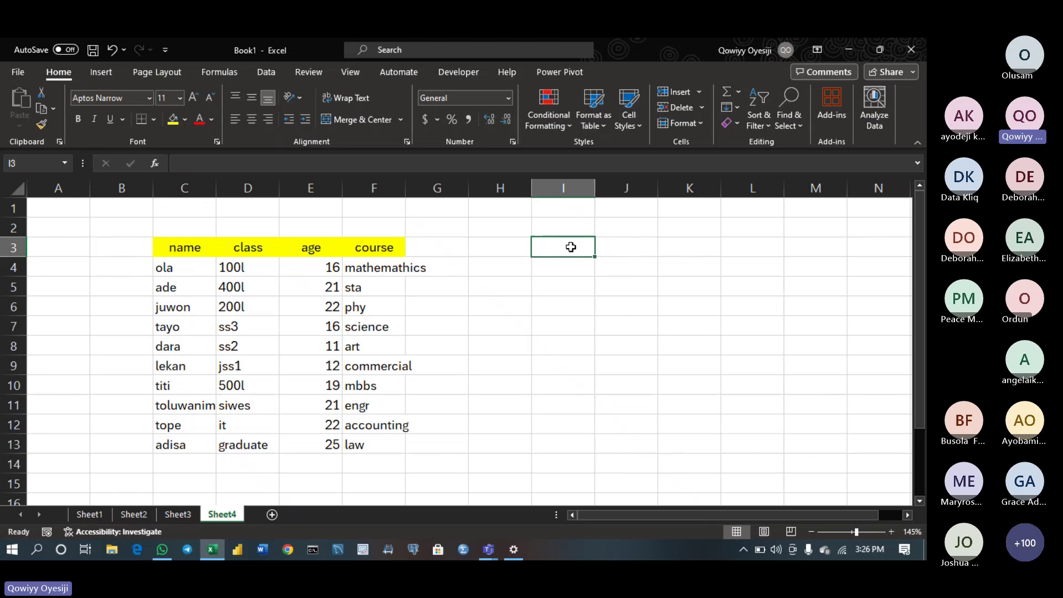
pyautogui.write('rule')
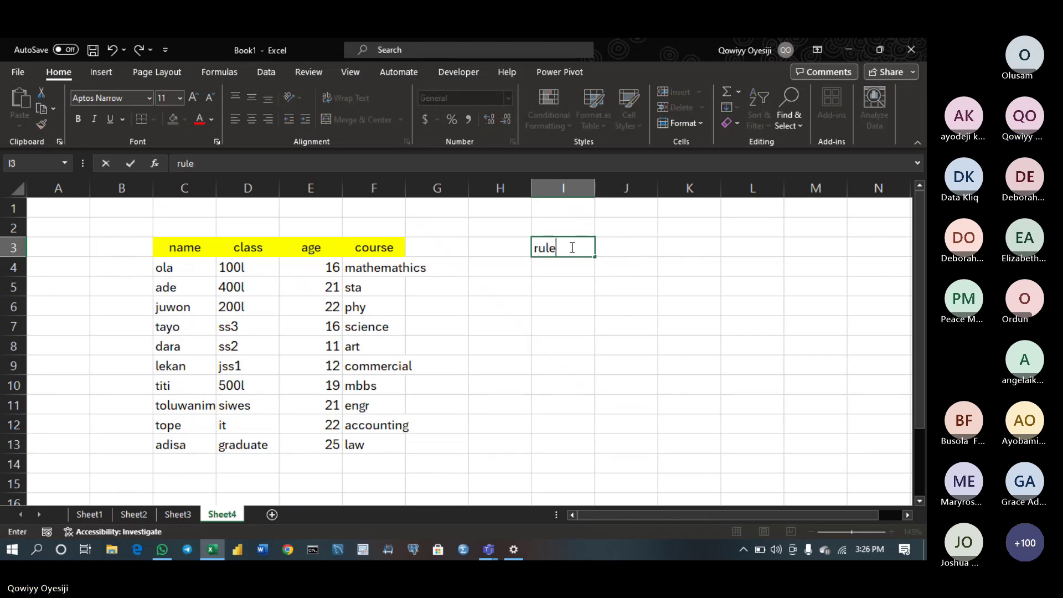
pyautogui.press('Return')
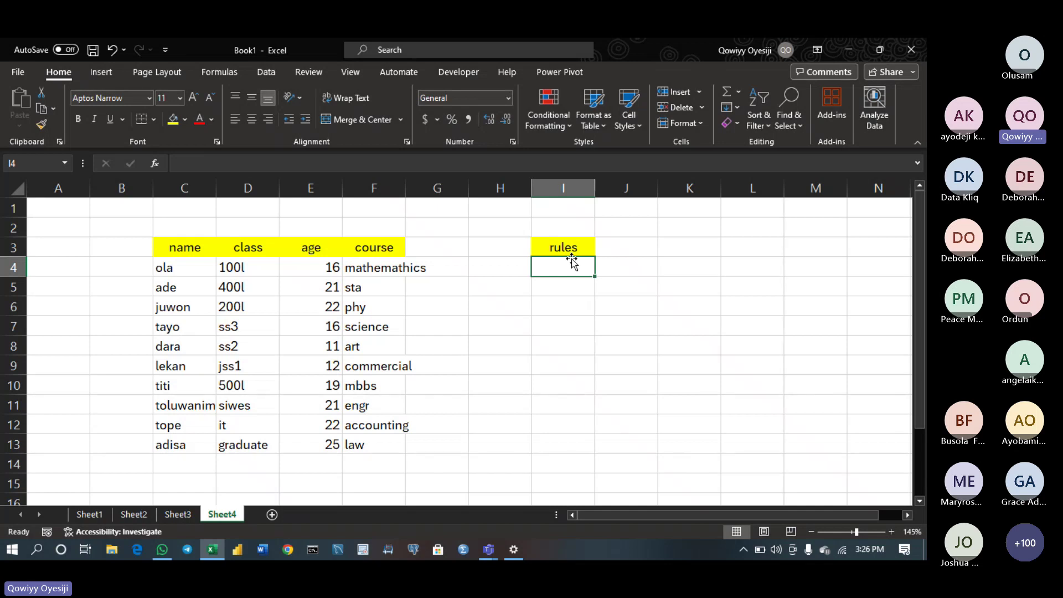
pyautogui.write('no space')
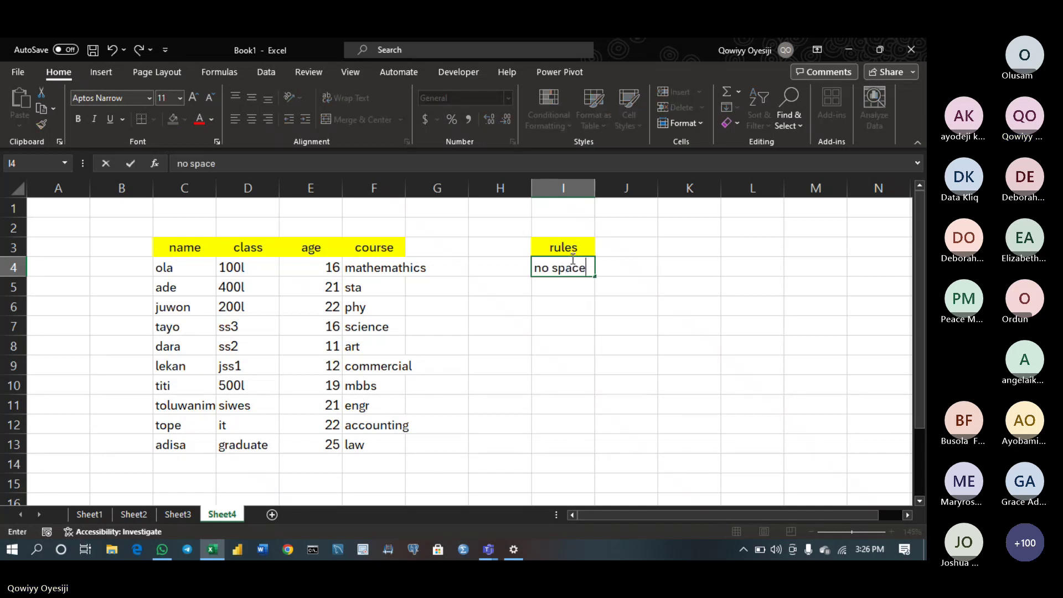
pyautogui.press('Return')
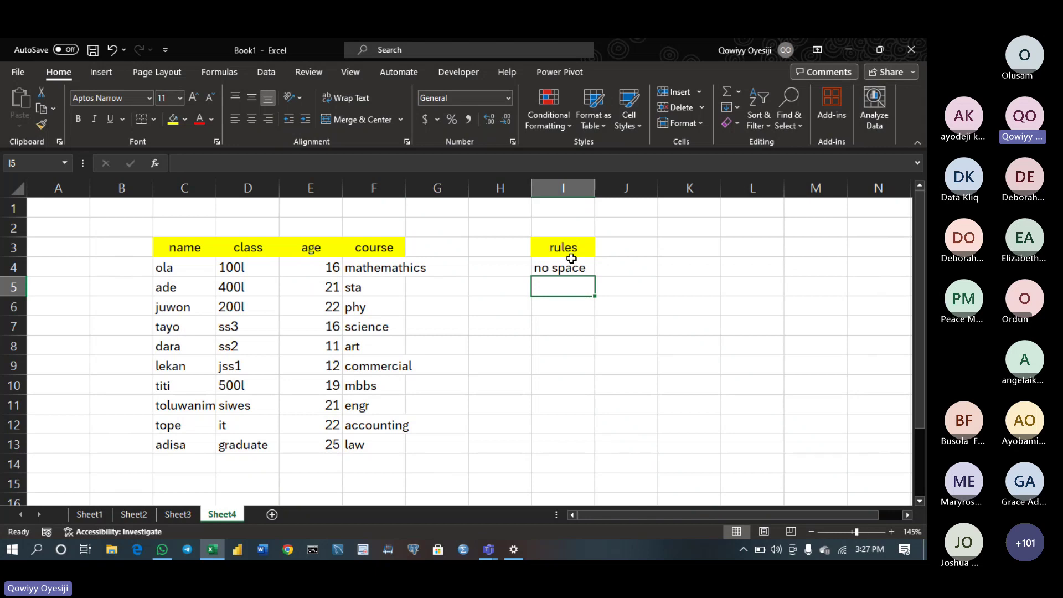
# Add the rule "underscore" in cell I5 of the rules list
pyautogui.write('u')
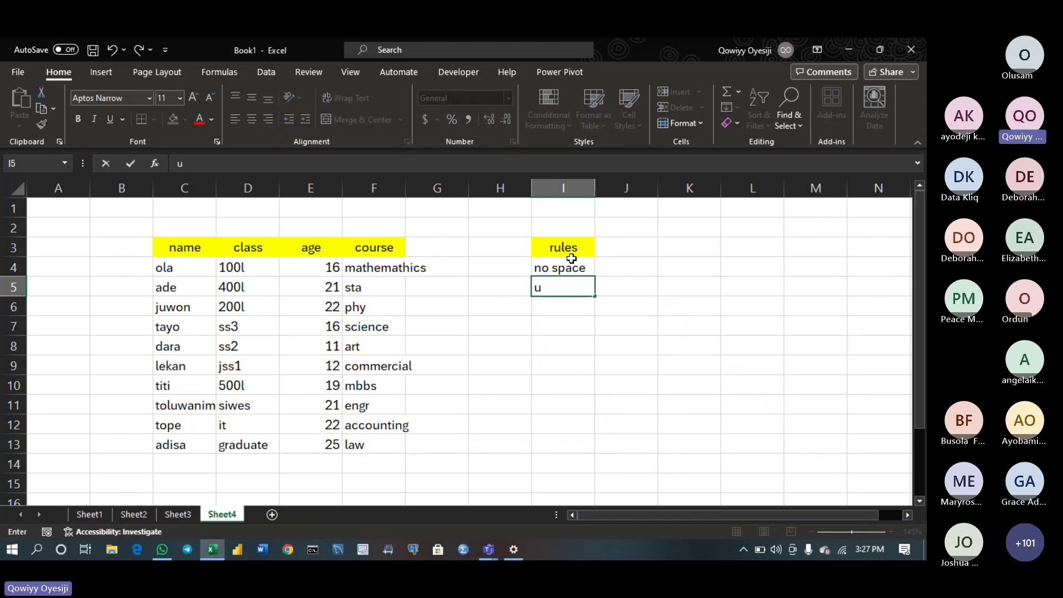
pyautogui.write('nderscore')
pyautogui.press('Return')
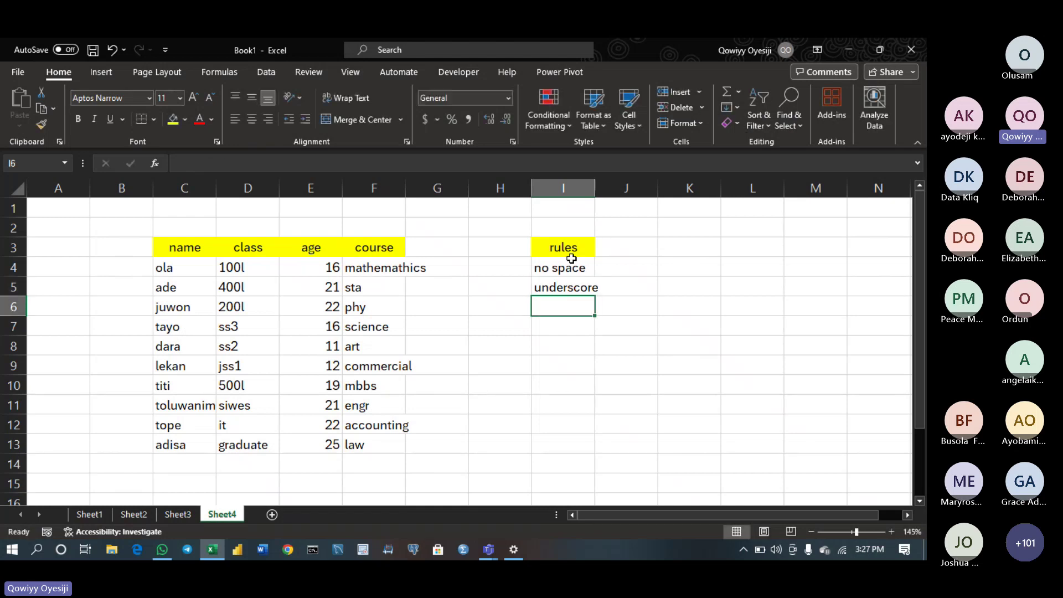
# Enter the rule "start with underscore/letter" in cell I6
pyautogui.write('un')
pyautogui.press('BackSpace')
pyautogui.press('BackSpace')
pyautogui.press('BackSpace')
pyautogui.write('st')
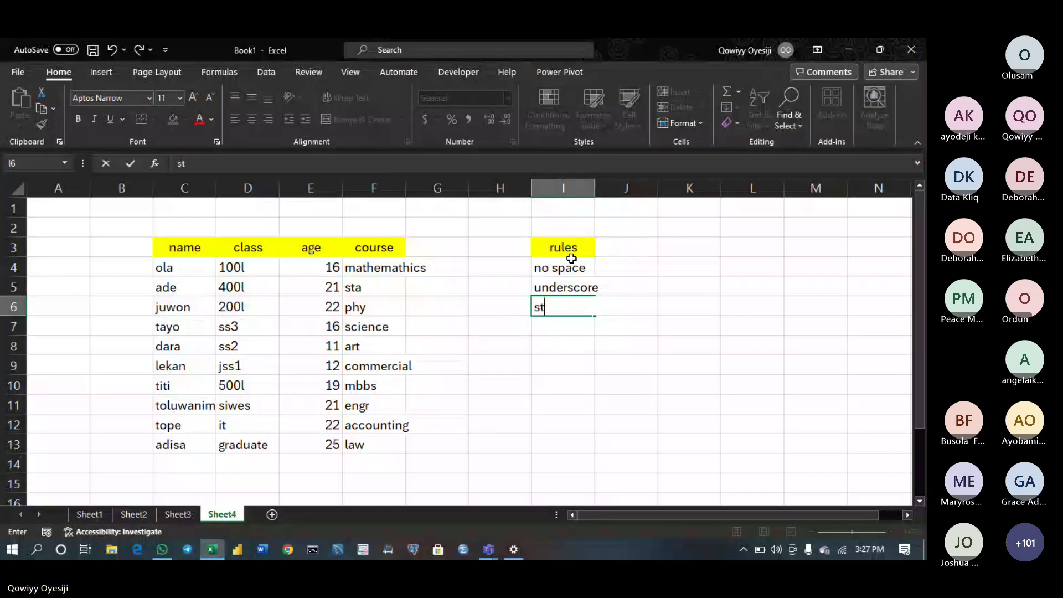
pyautogui.write('art with ')
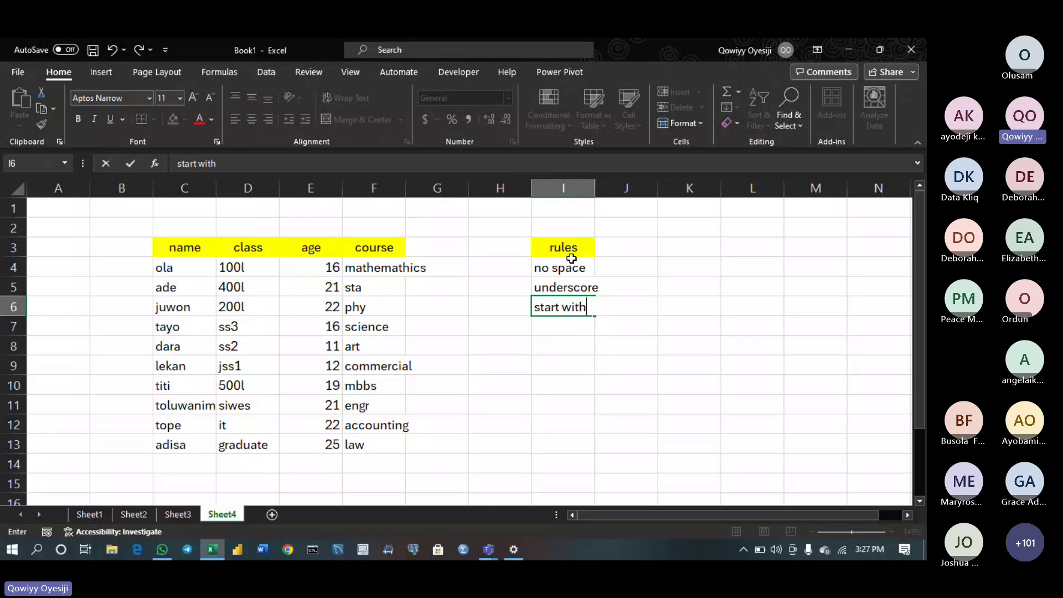
pyautogui.write('underscore')
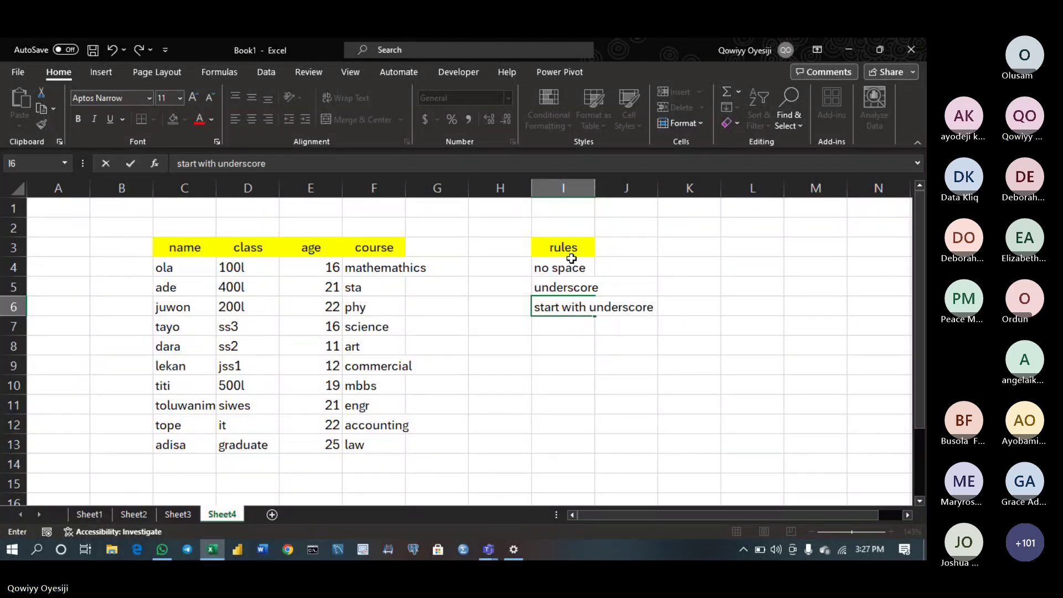
pyautogui.write('/;e')
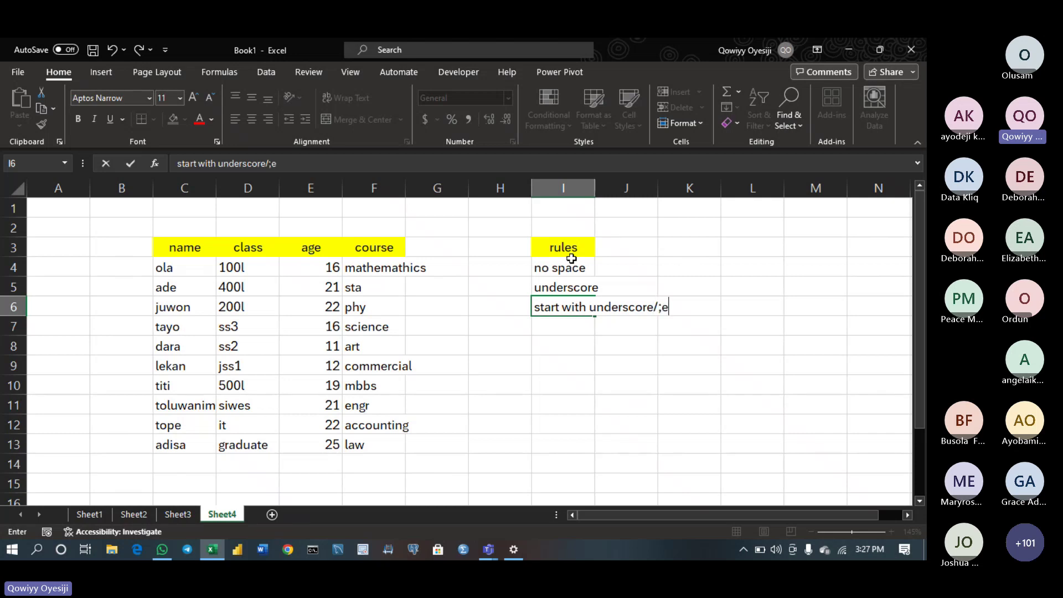
pyautogui.write('tte')
pyautogui.press('BackSpace')
pyautogui.press('BackSpace')
pyautogui.press('BackSpace')
pyautogui.press('BackSpace')
pyautogui.press('BackSpace')
pyautogui.write('letter')
pyautogui.press('Return')
# Enter the rule "can't have any delimiter" in cell I7
pyautogui.write('a')
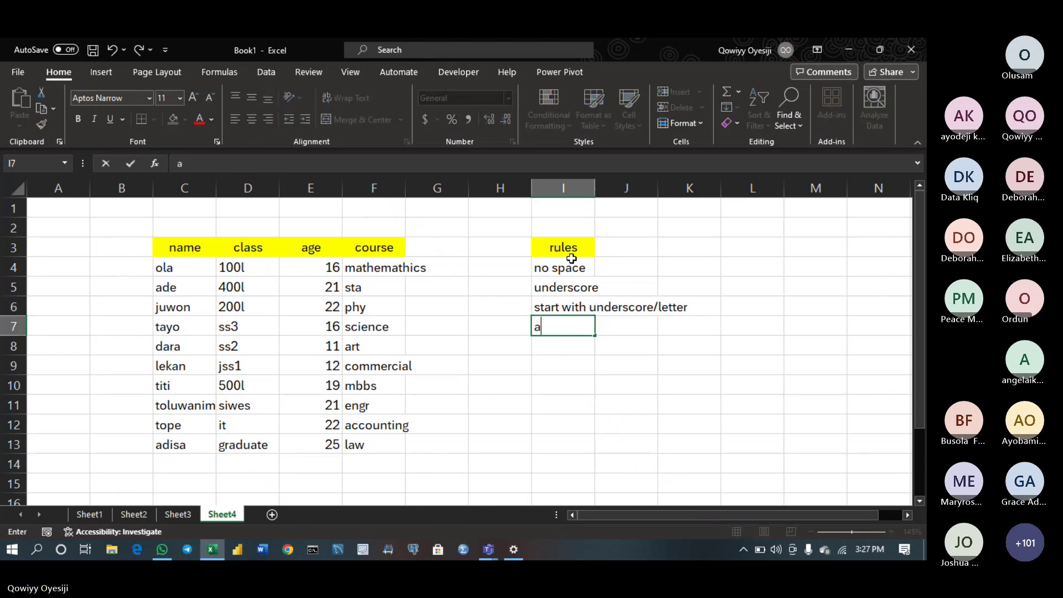
pyautogui.write('ny')
pyautogui.press('BackSpace')
pyautogui.press('BackSpace')
pyautogui.press('BackSpace')
pyautogui.write("can't have any")
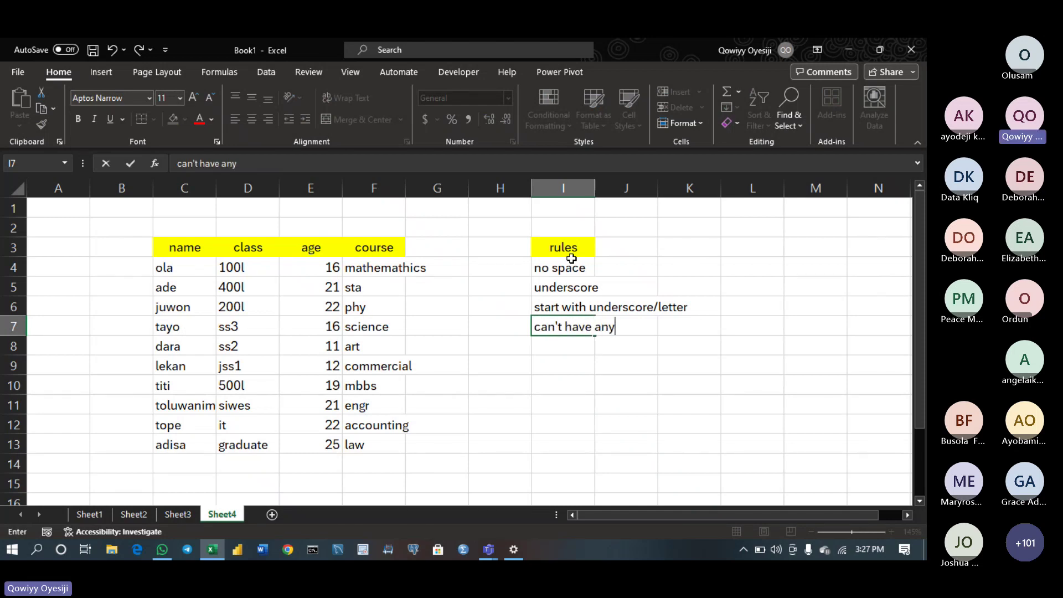
pyautogui.write(' delimiter')
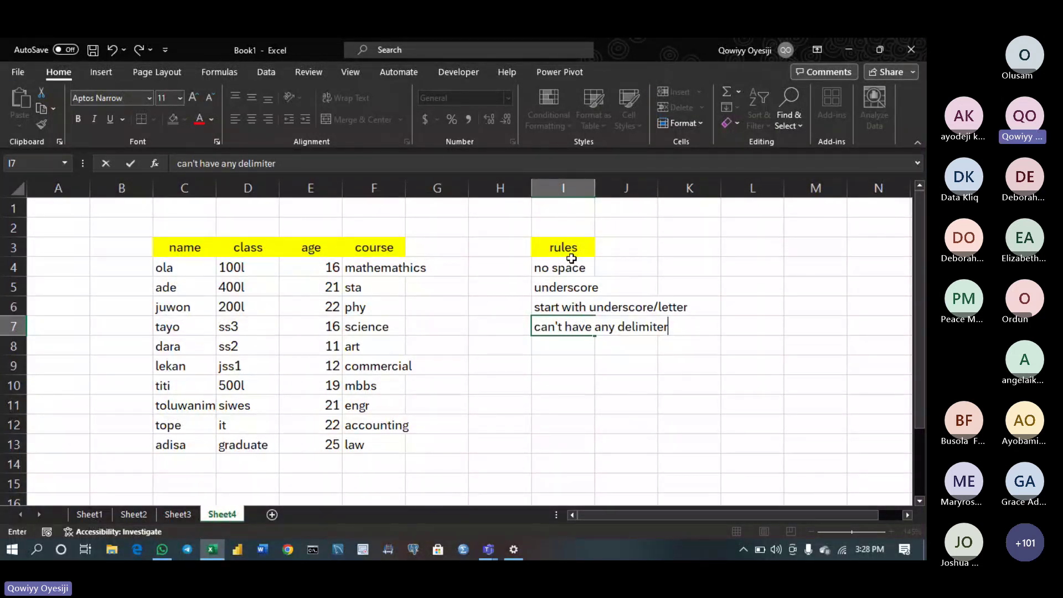
# Enter the example name "class_of_std" in cell I11, leaving a gap below the rules list
pyautogui.click(549, 403)
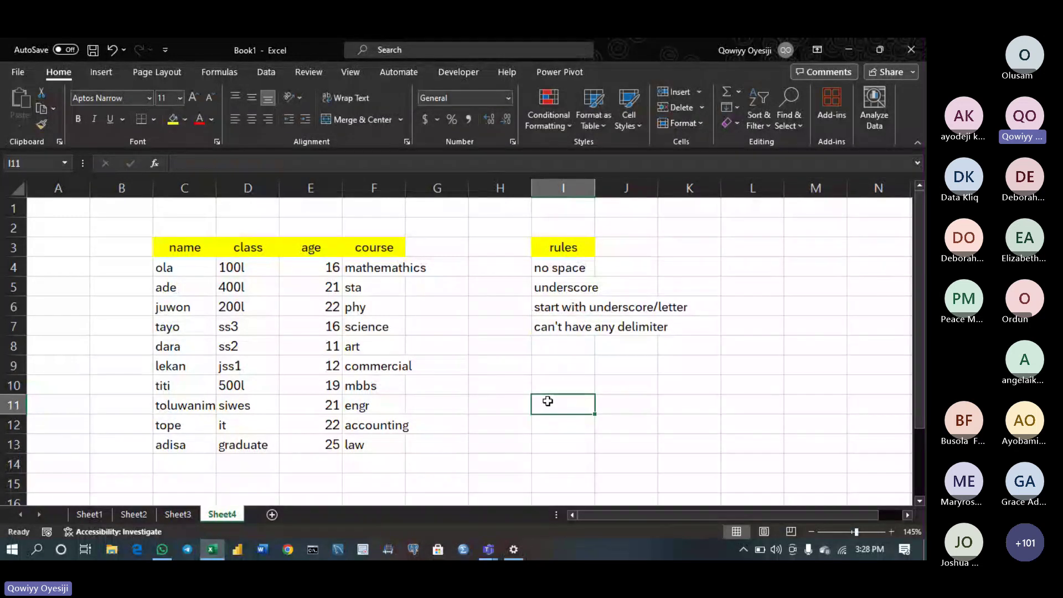
pyautogui.write('class')
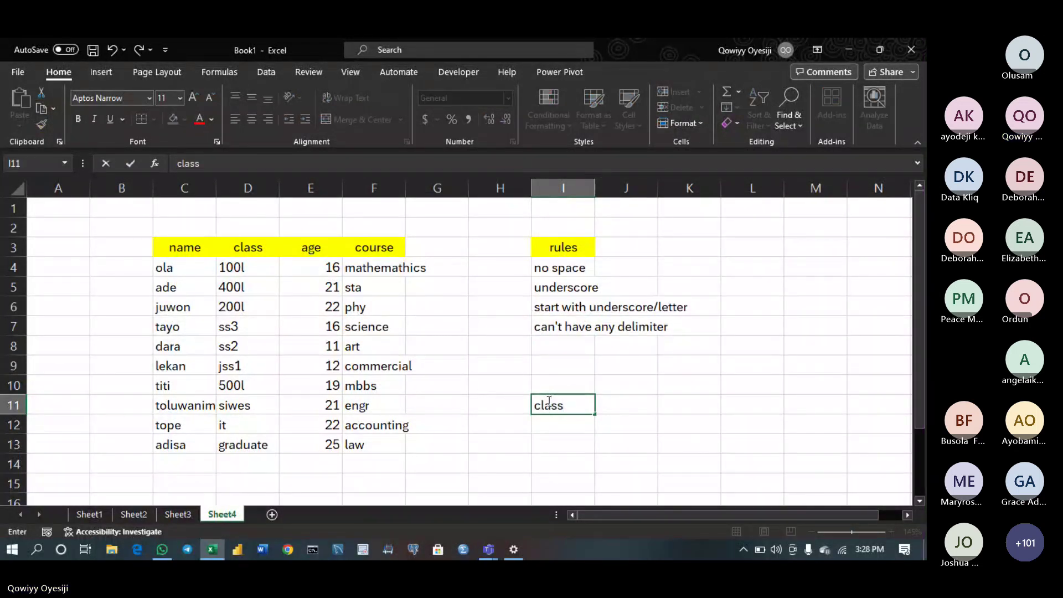
pyautogui.write('-')
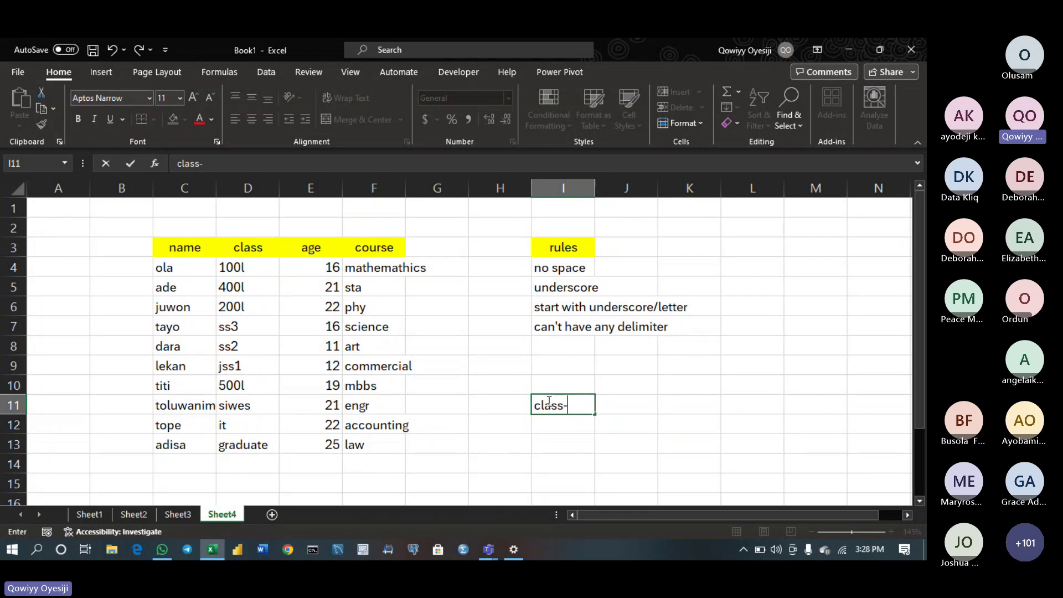
pyautogui.press('BackSpace')
pyautogui.write('_of_std')
pyautogui.press('Return')
# Enter the example names "class of std" in cell I12 and "class-of-std" in cell I13
pyautogui.write('class ')
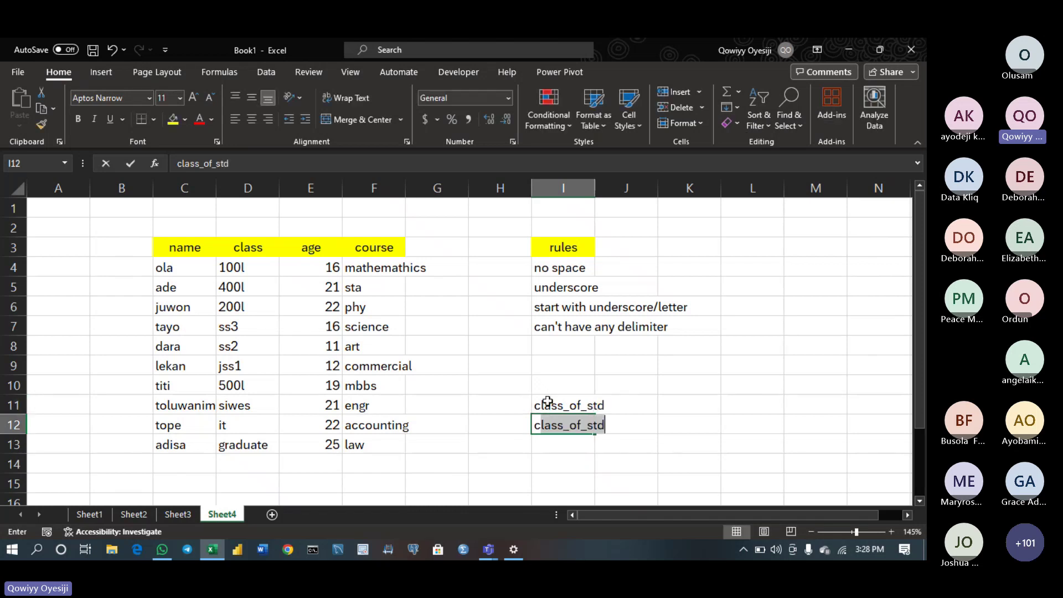
pyautogui.write('o')
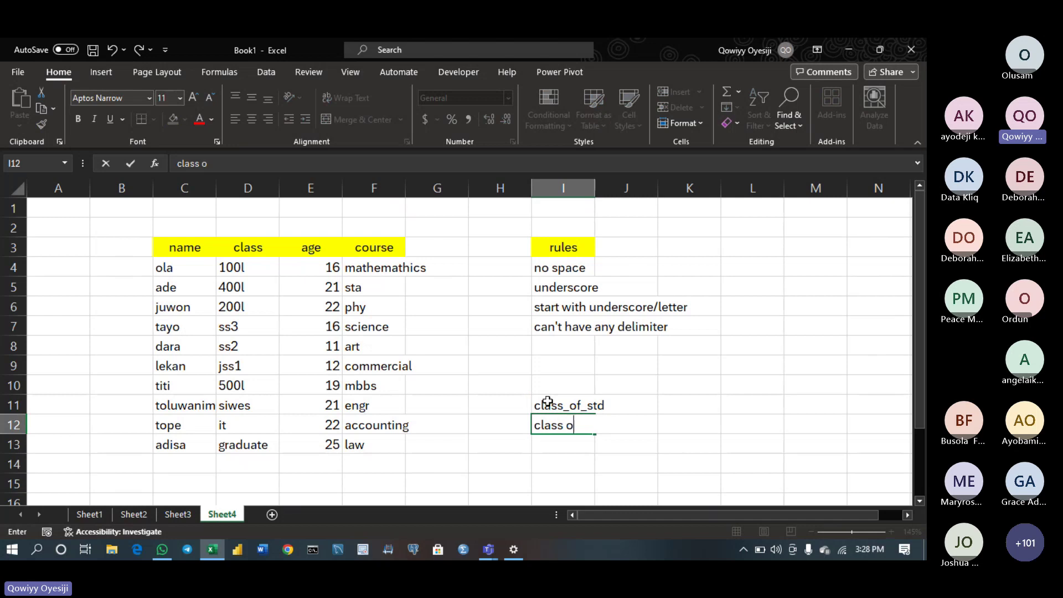
pyautogui.write('f std')
pyautogui.press('Return')
pyautogui.write('class')
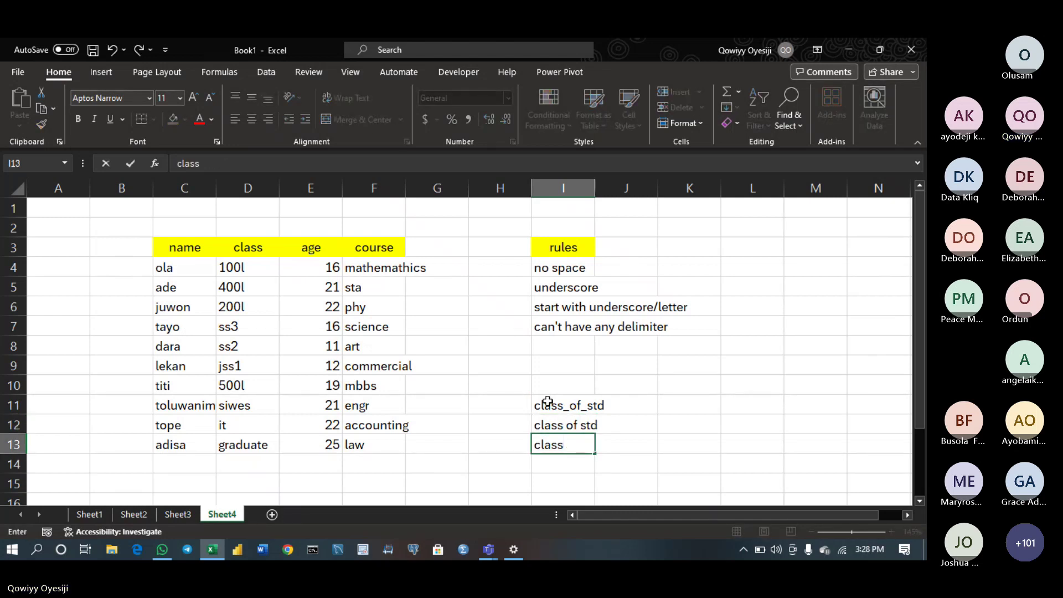
pyautogui.write('-')
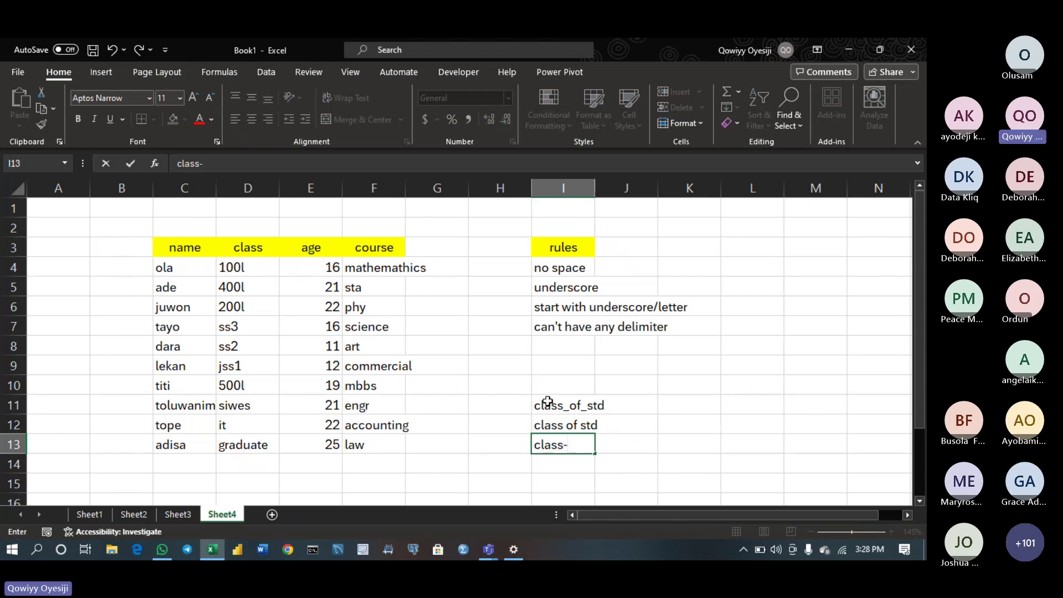
pyautogui.write('of-std')
pyautogui.press('Return')
# Enter the example name "class1" in cell I14
pyautogui.write('cl')
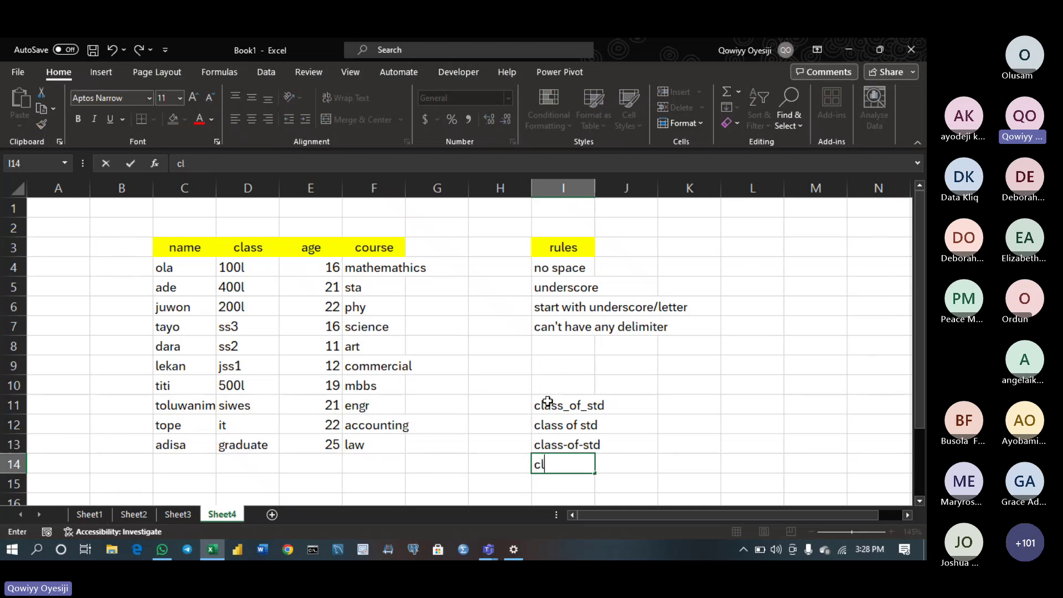
pyautogui.write('ass.')
pyautogui.write('1')
pyautogui.press('Return')
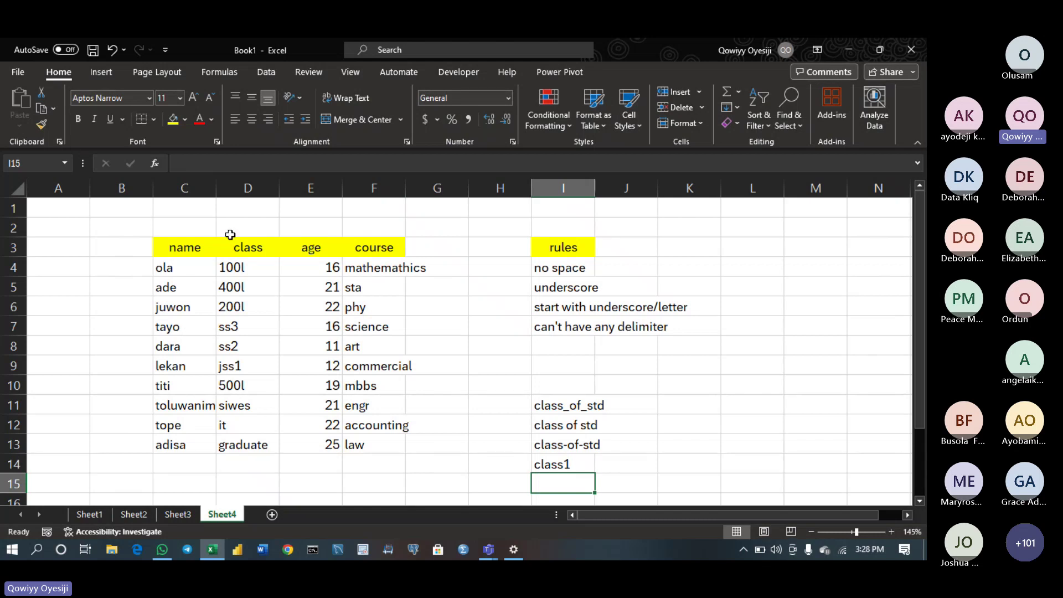
# Create named ranges from the class, age and course columns (D3:F13), taking the names from the top row only
pyautogui.moveTo(247, 247); pyautogui.dragTo(361, 439)
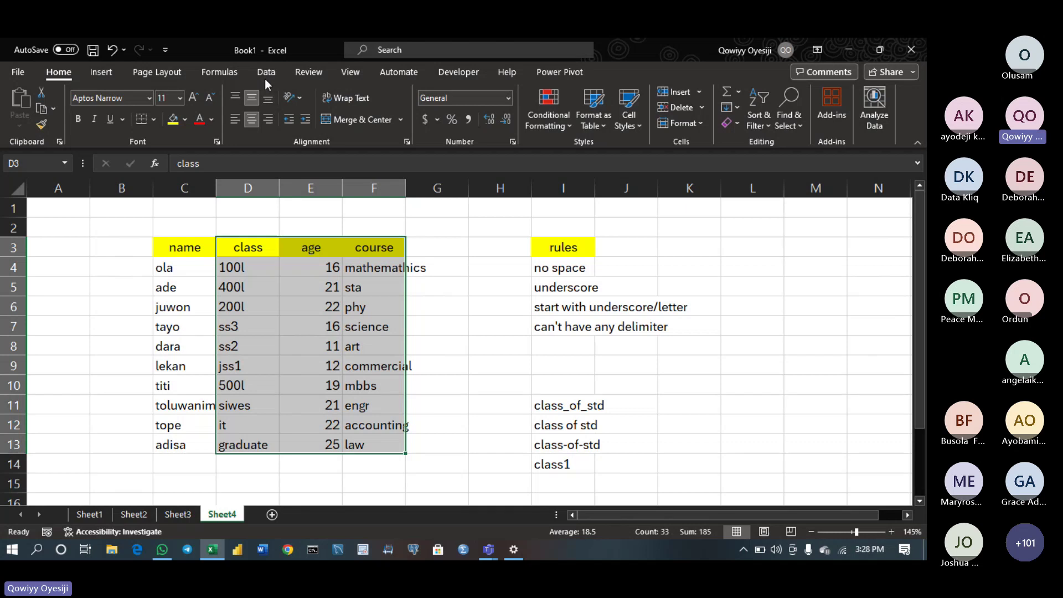
pyautogui.click(228, 75)
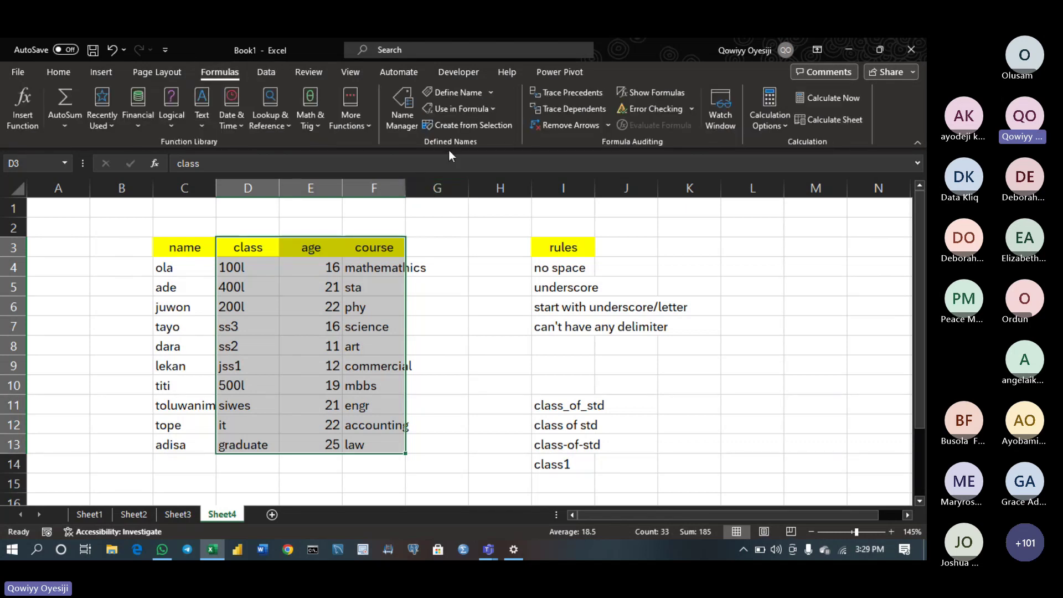
pyautogui.click(463, 128)
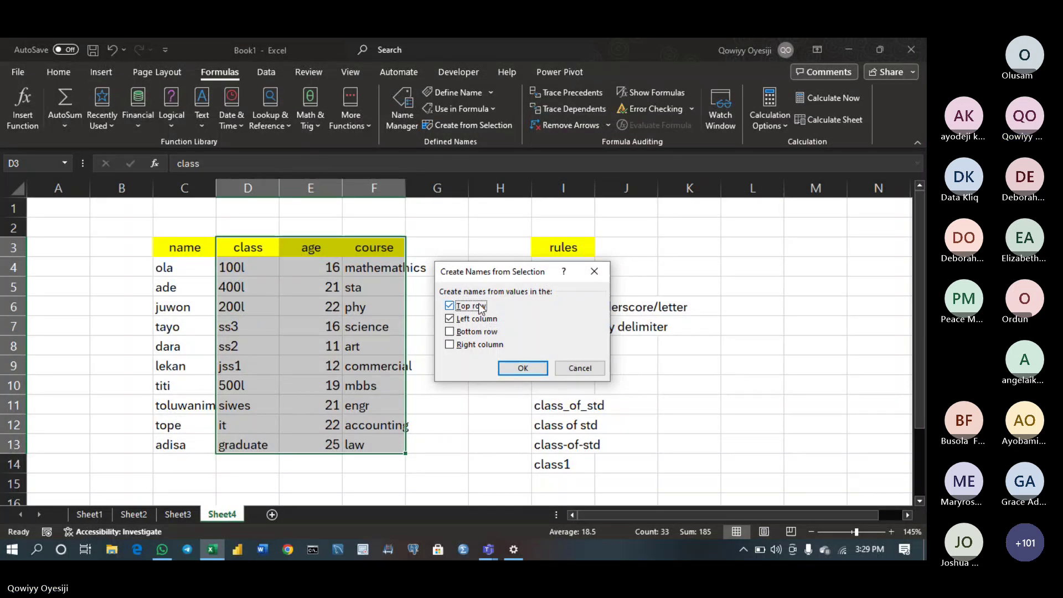
pyautogui.click(447, 319)
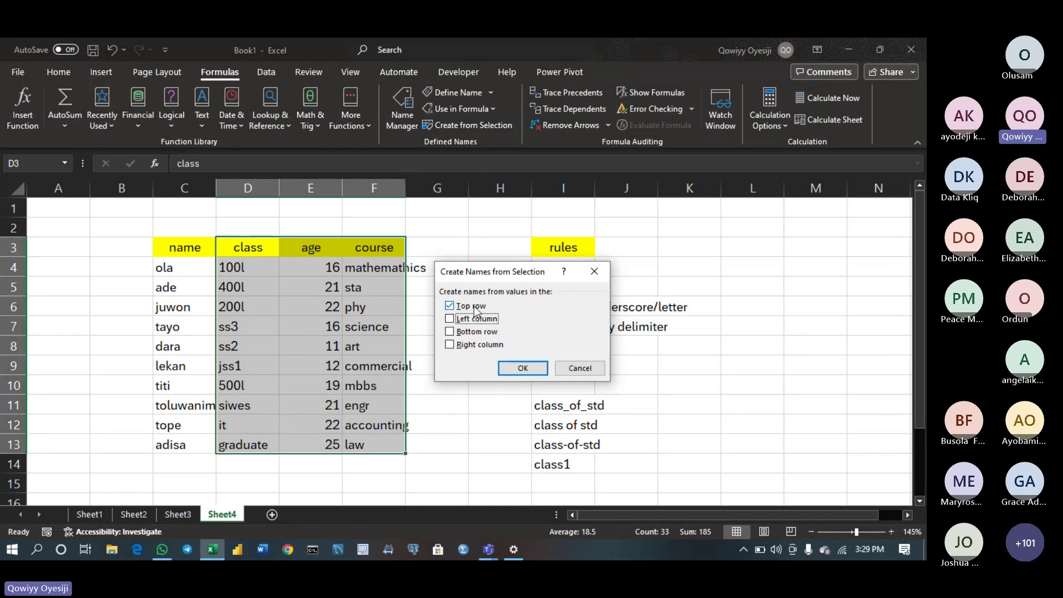
pyautogui.doubleClick(450, 306)
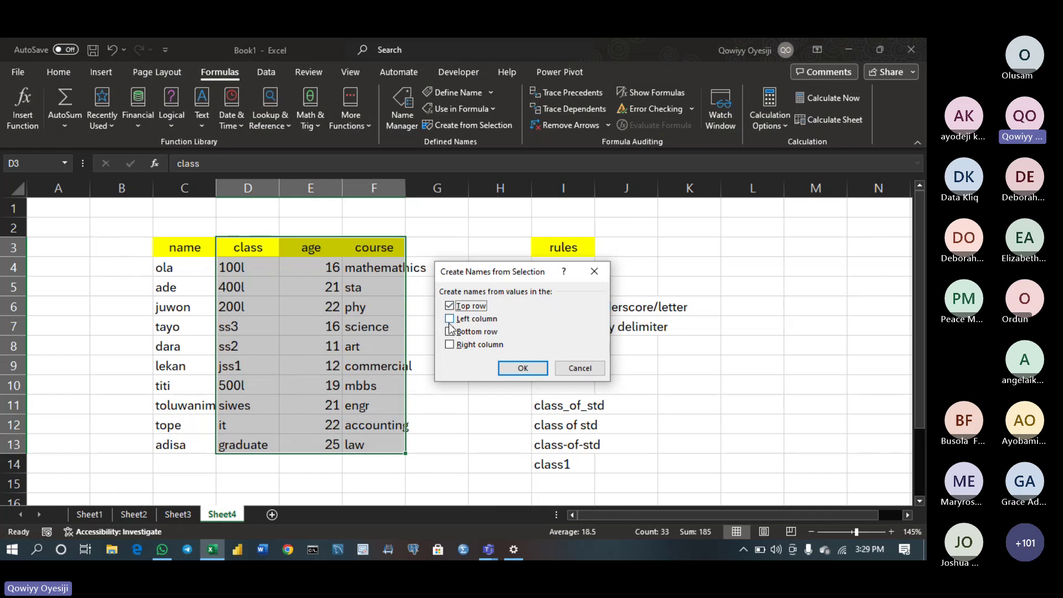
pyautogui.click(450, 319)
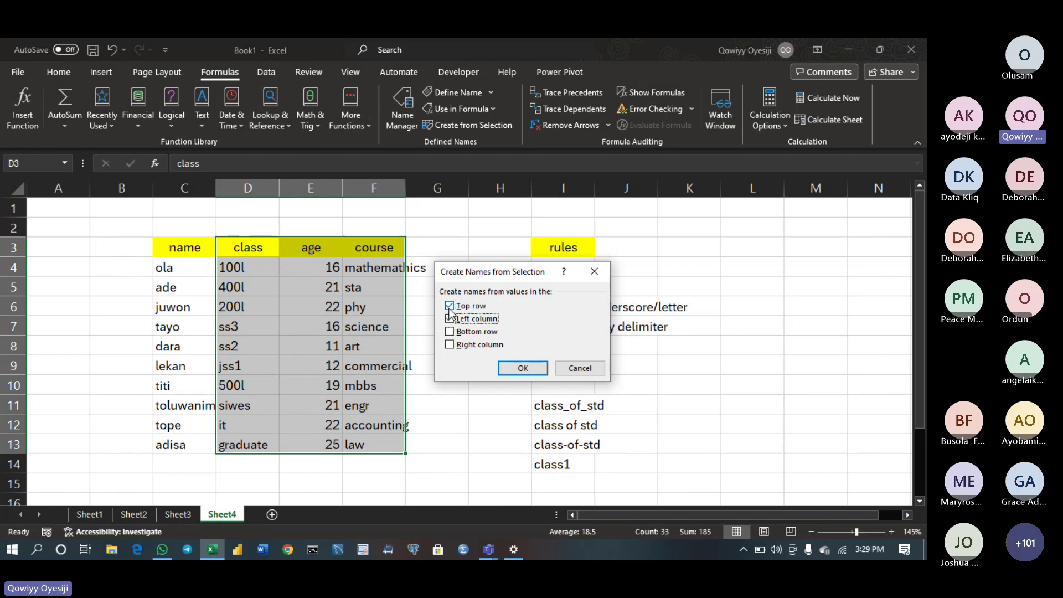
pyautogui.click(449, 306)
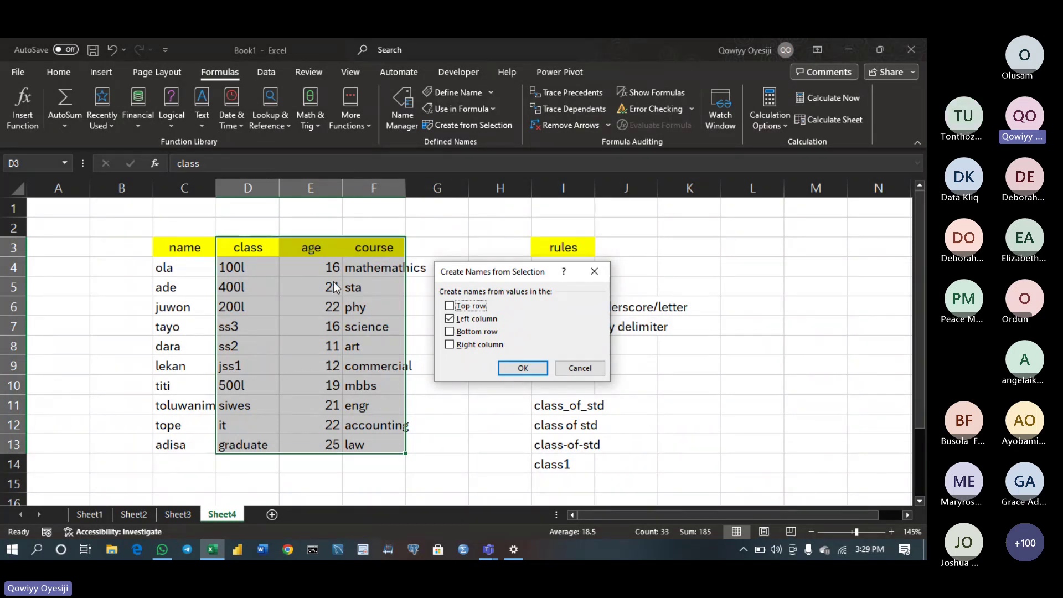
pyautogui.click(450, 306)
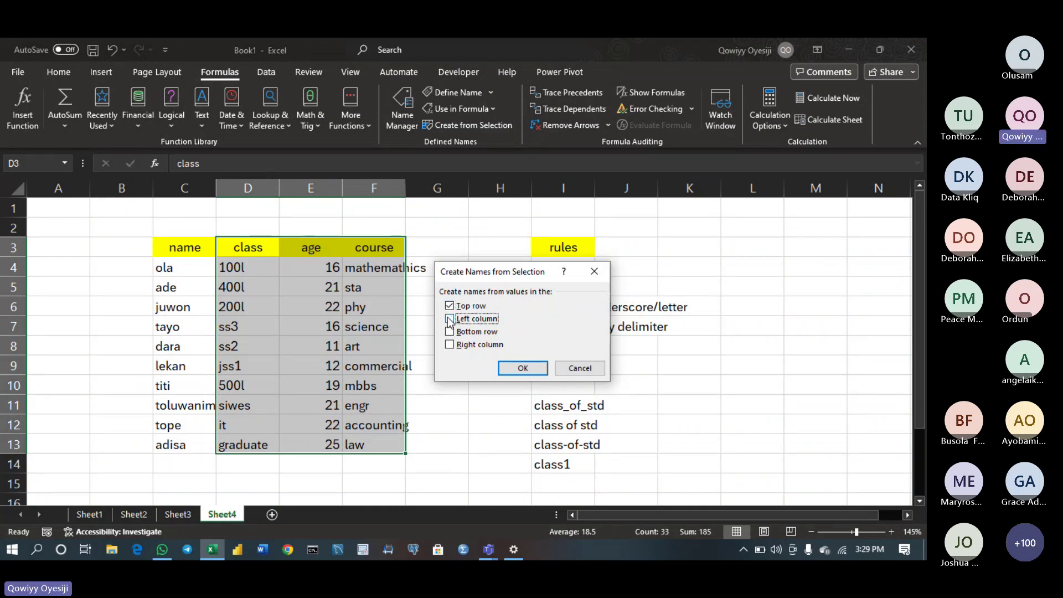
pyautogui.click(449, 319)
pyautogui.click(521, 368)
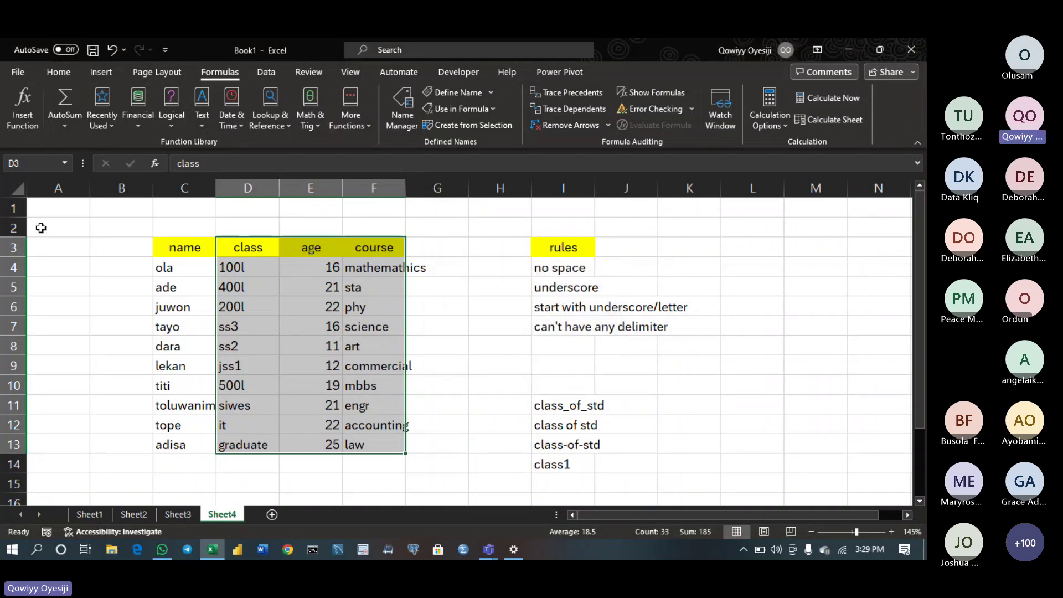
# Go to the named ranges class, age and course in turn to check the cells each covers, then return to the name header
pyautogui.click(65, 165)
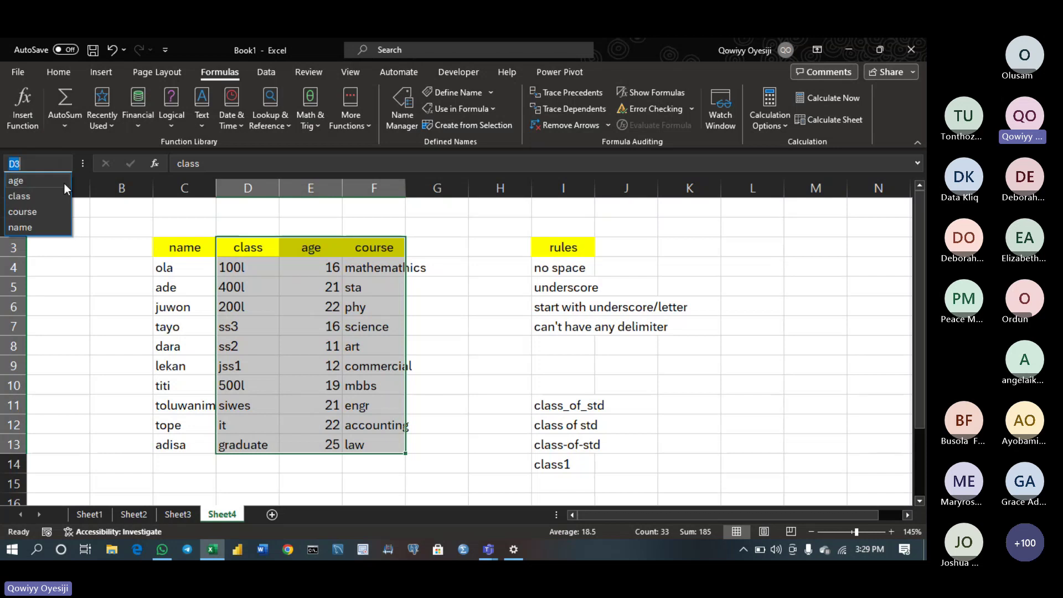
pyautogui.click(41, 197)
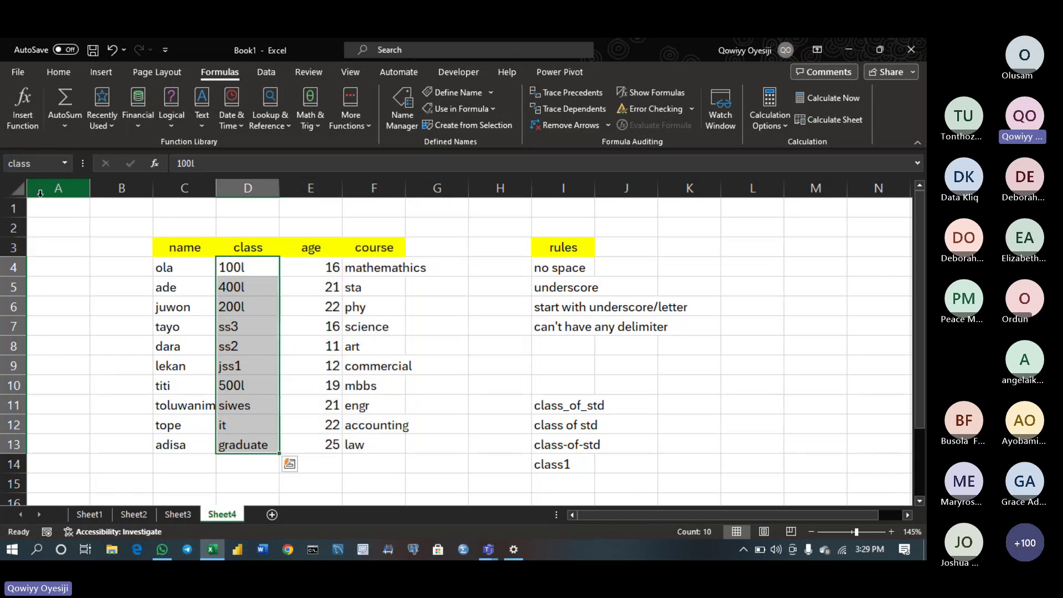
pyautogui.click(64, 163)
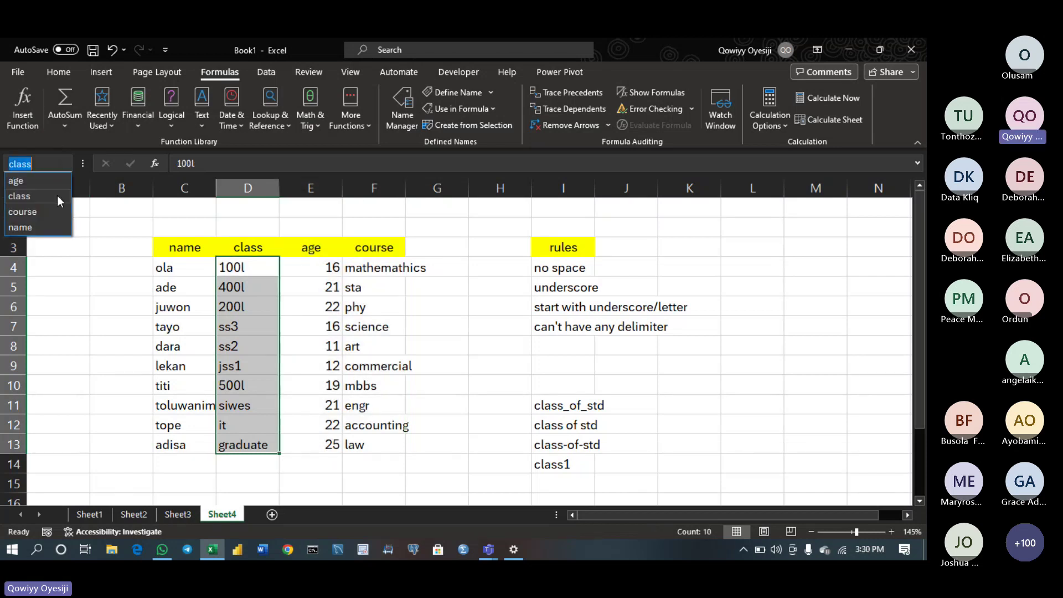
pyautogui.click(33, 182)
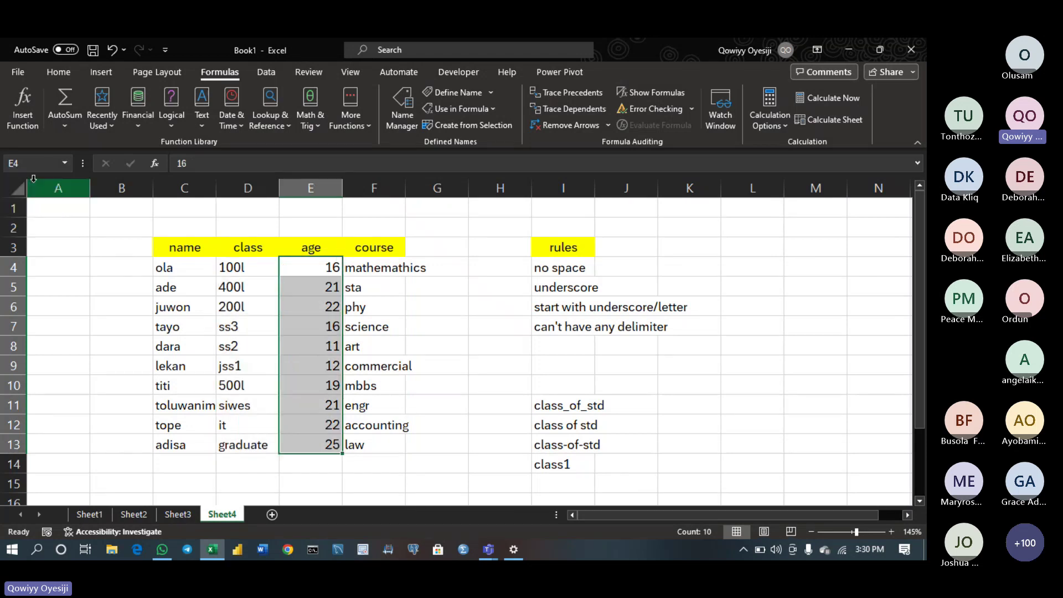
pyautogui.click(64, 163)
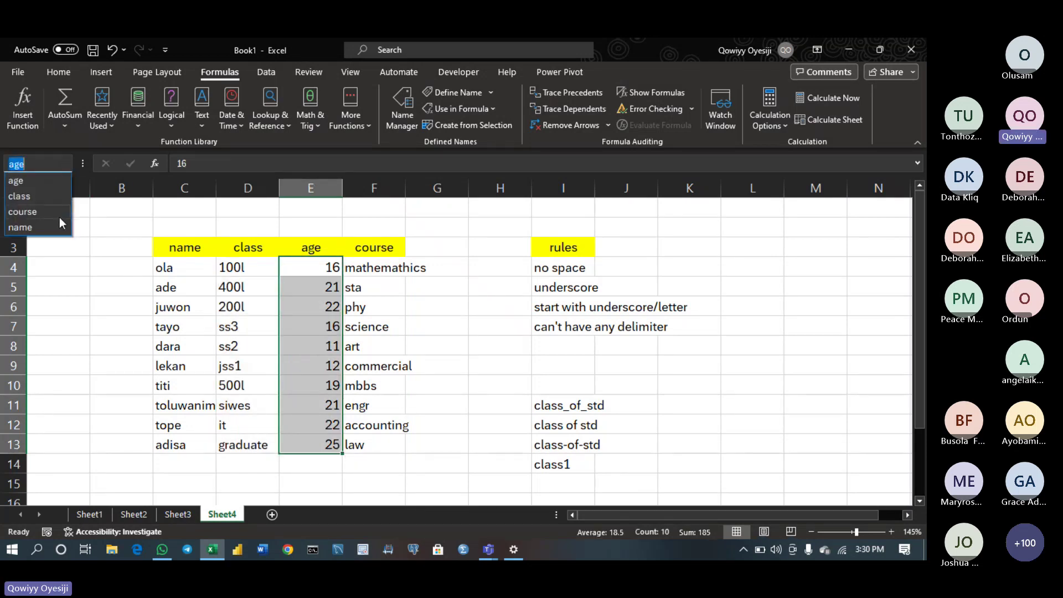
pyautogui.click(34, 212)
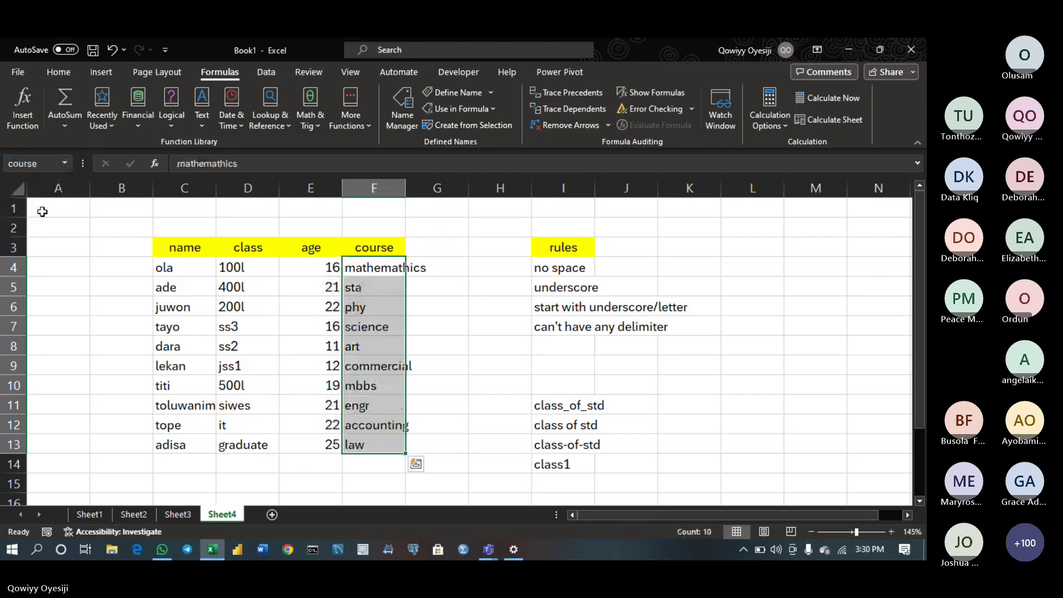
pyautogui.click(294, 281)
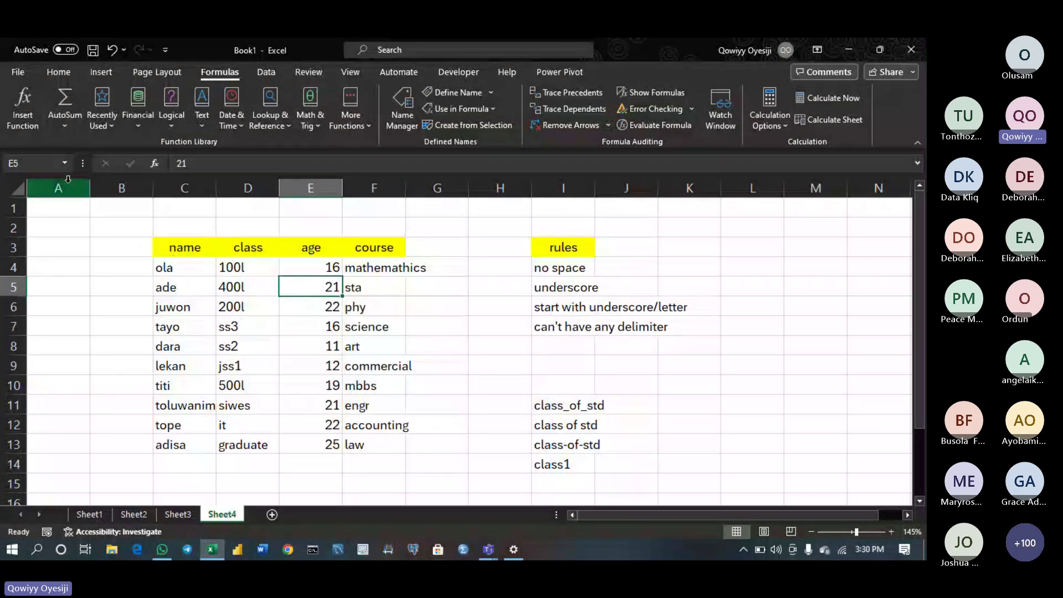
pyautogui.click(188, 249)
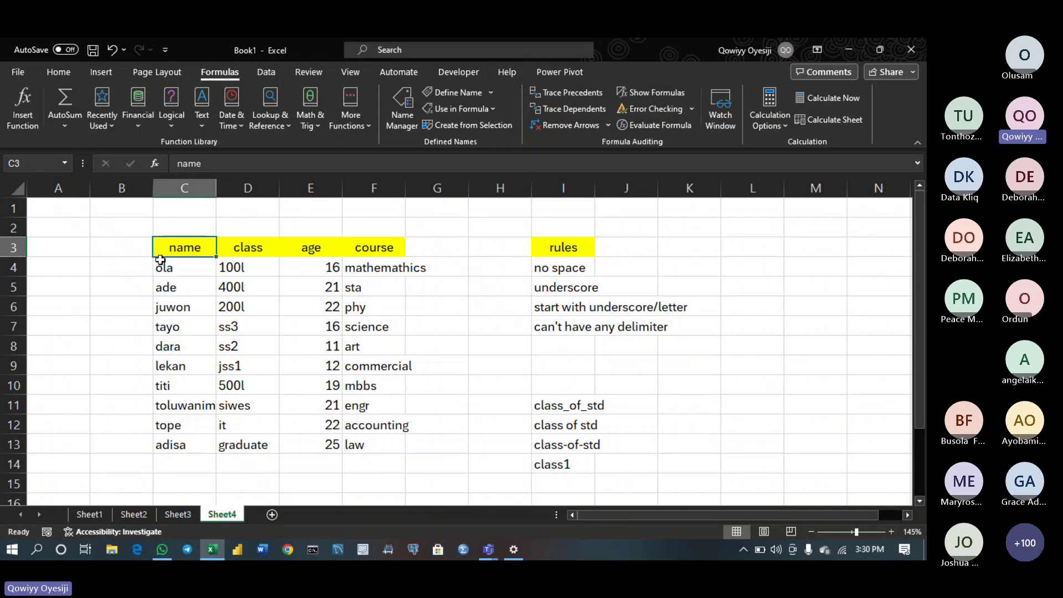
# Select the name entries in C4:C13, then the class, age and course columns with headers in D3:F13
pyautogui.moveTo(160, 261); pyautogui.dragTo(175, 443)
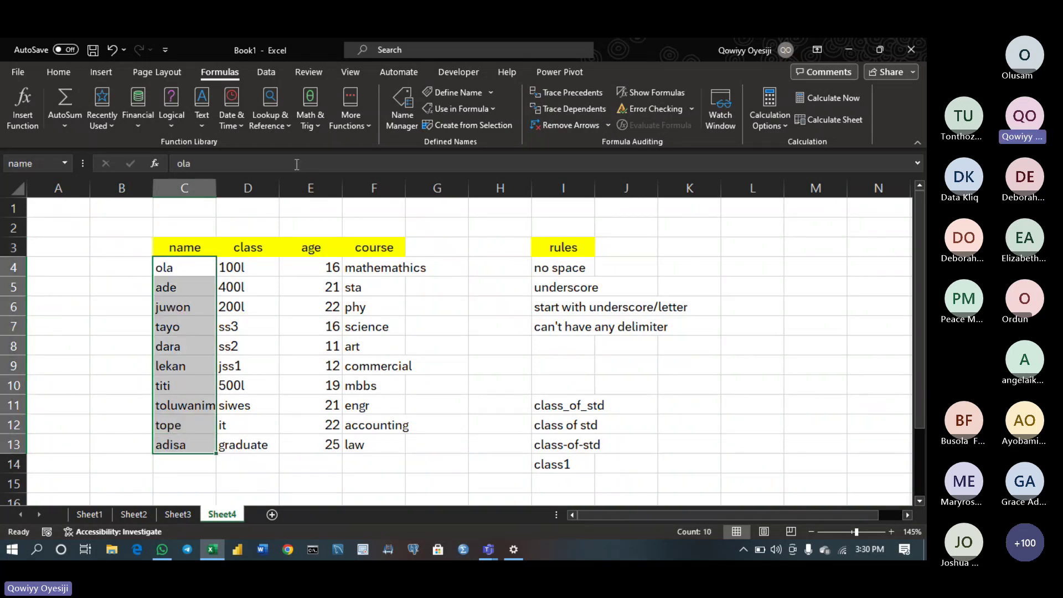
pyautogui.moveTo(264, 242); pyautogui.dragTo(369, 450)
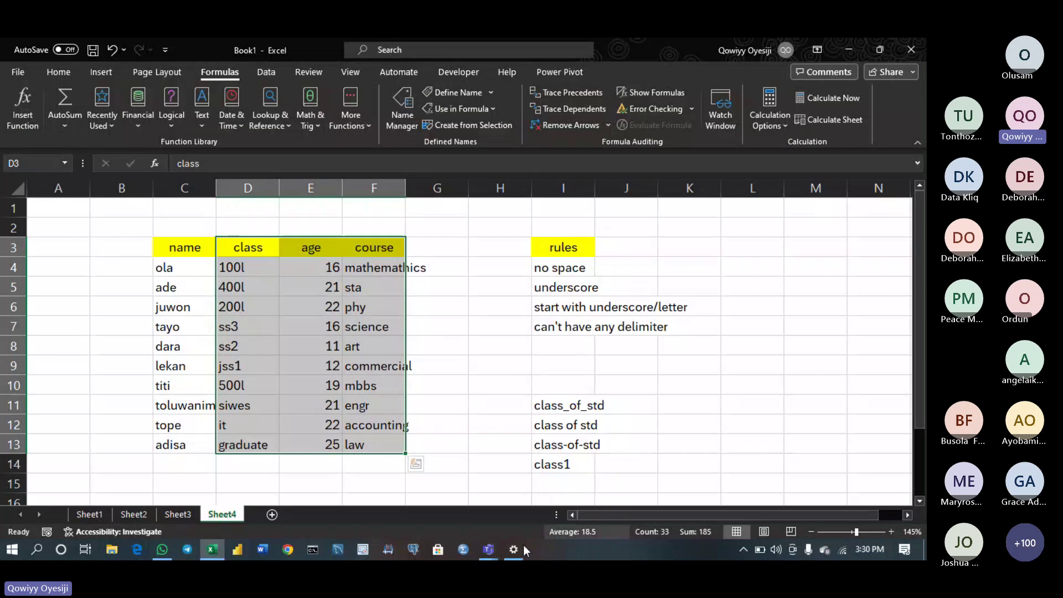
# Switch to the Teams meeting to read the meeting chat, then return to the Excel workbook
pyautogui.moveTo(486, 554)
pyautogui.click(546, 491)
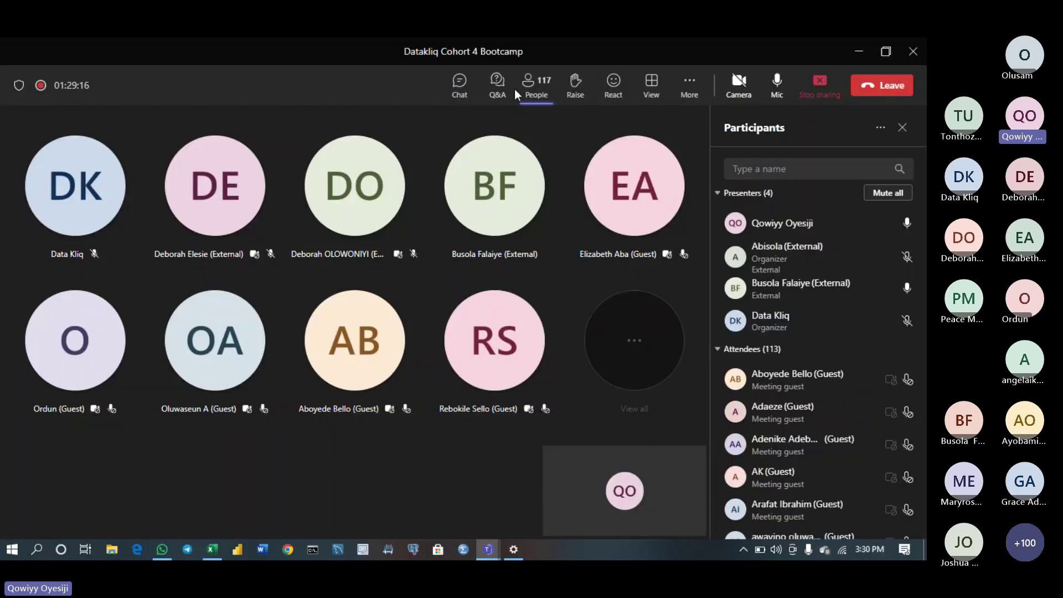
pyautogui.click(460, 88)
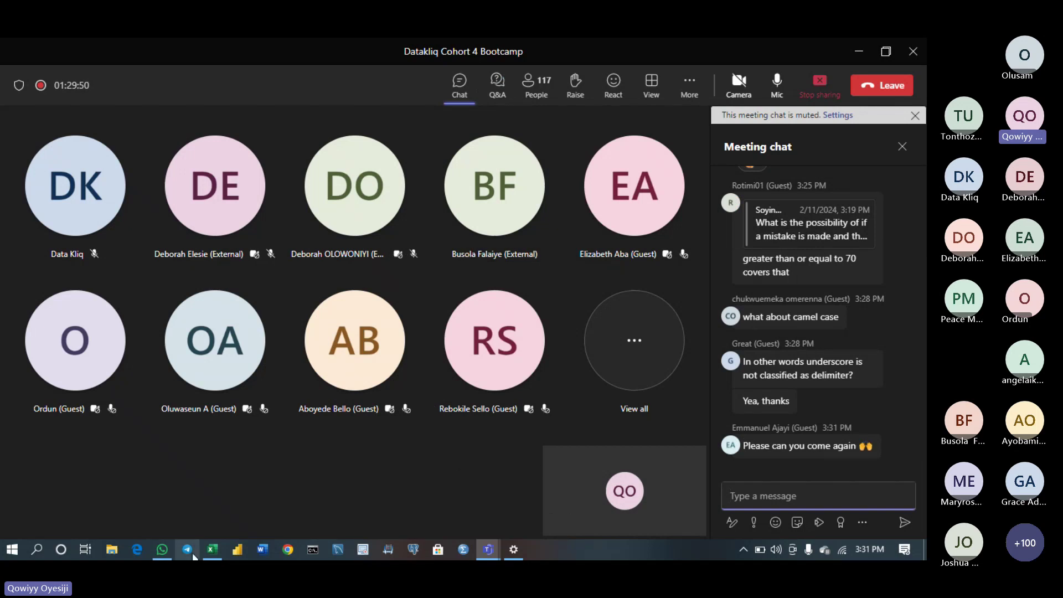
pyautogui.click(211, 553)
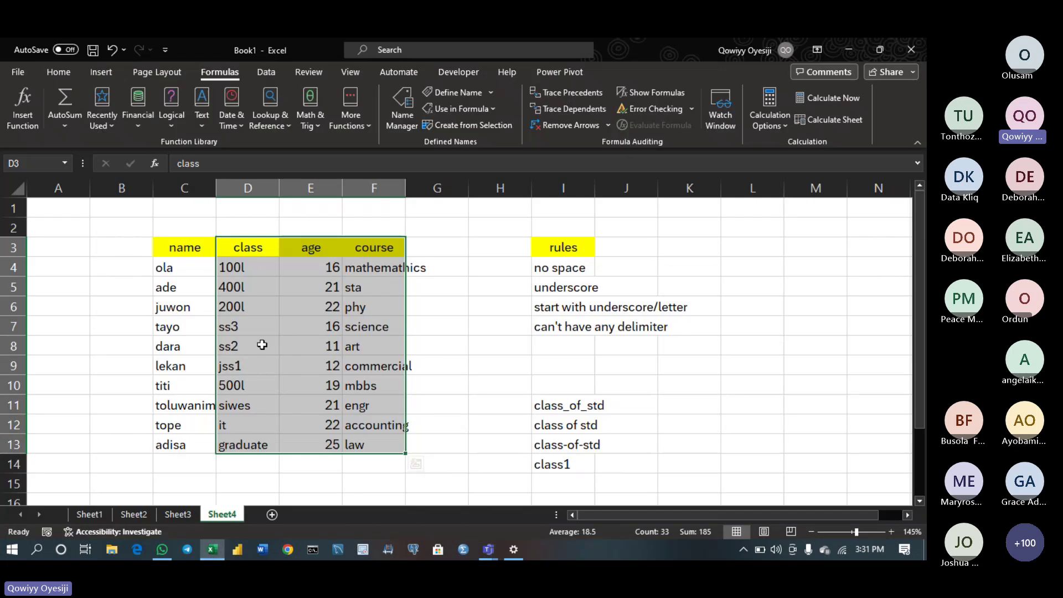
# Select the entries under name, class, age and course in turn to check which ranges are named, ending on the name entries C4:C13
pyautogui.moveTo(181, 265); pyautogui.dragTo(181, 439)
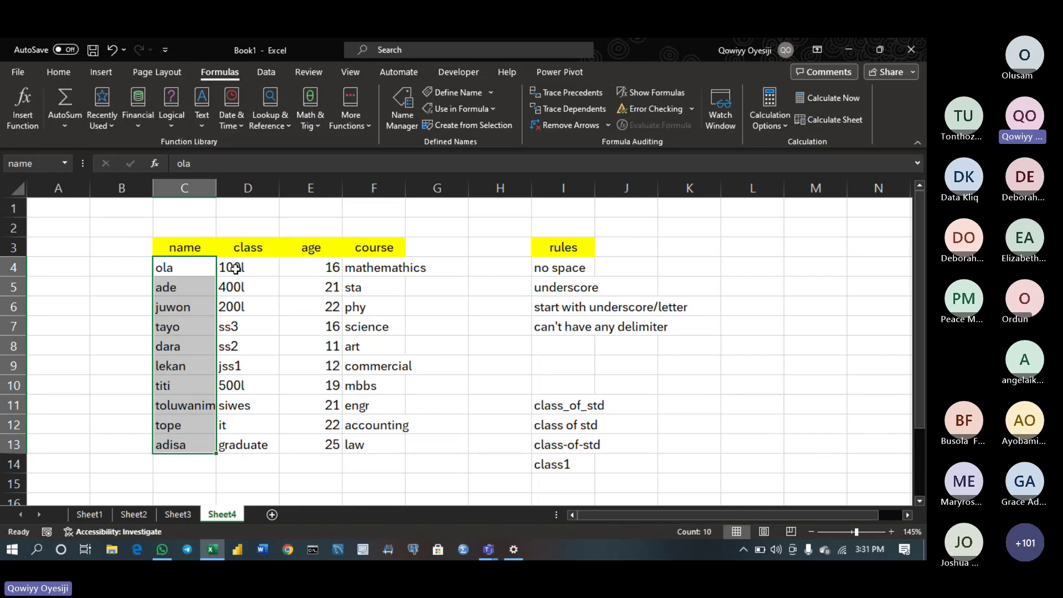
pyautogui.moveTo(235, 269); pyautogui.dragTo(242, 447)
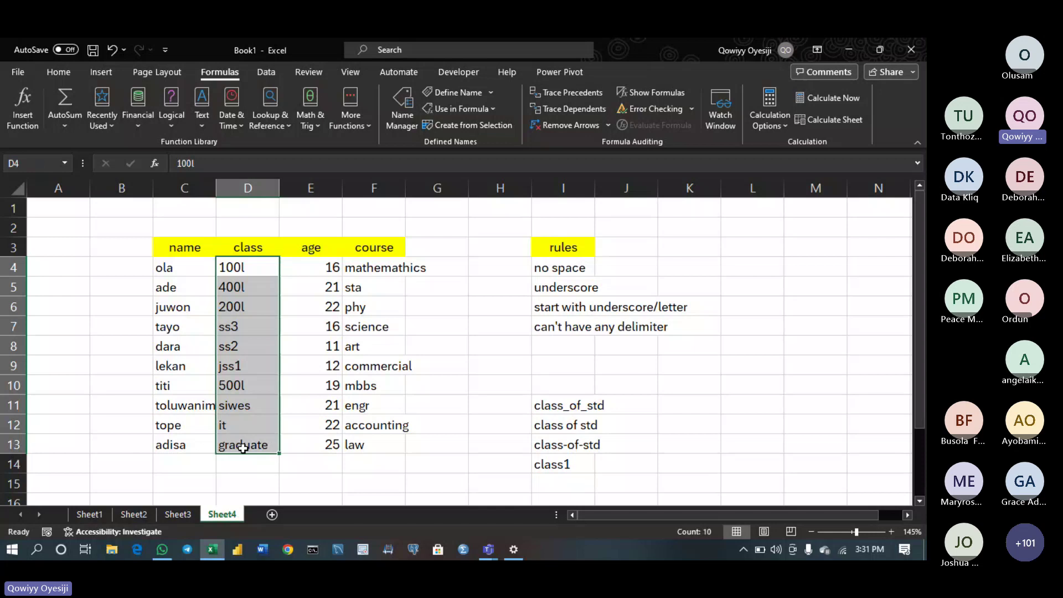
pyautogui.moveTo(331, 269); pyautogui.dragTo(335, 434)
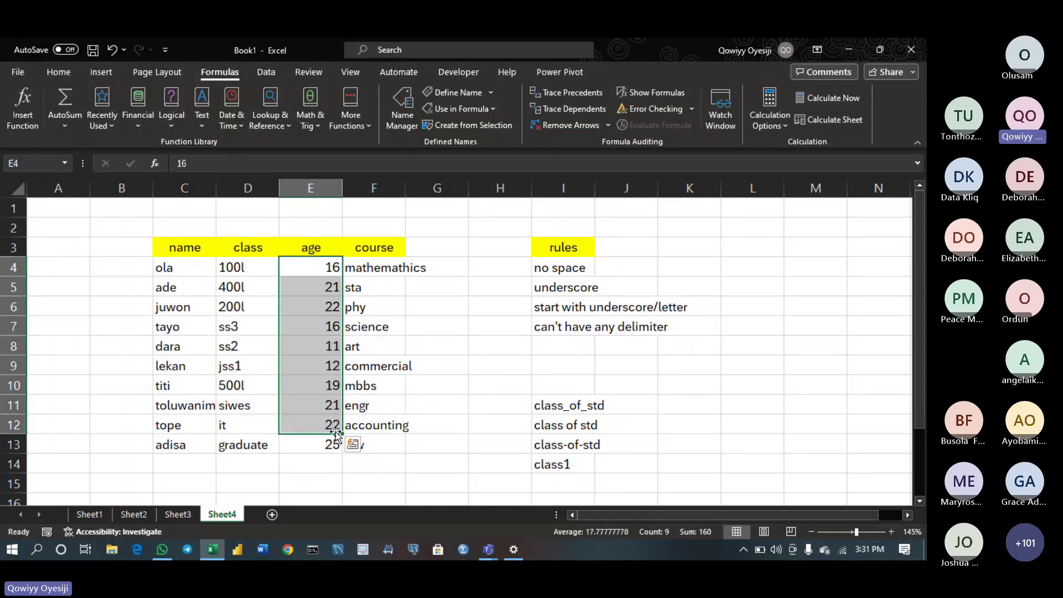
pyautogui.moveTo(377, 284); pyautogui.dragTo(376, 418)
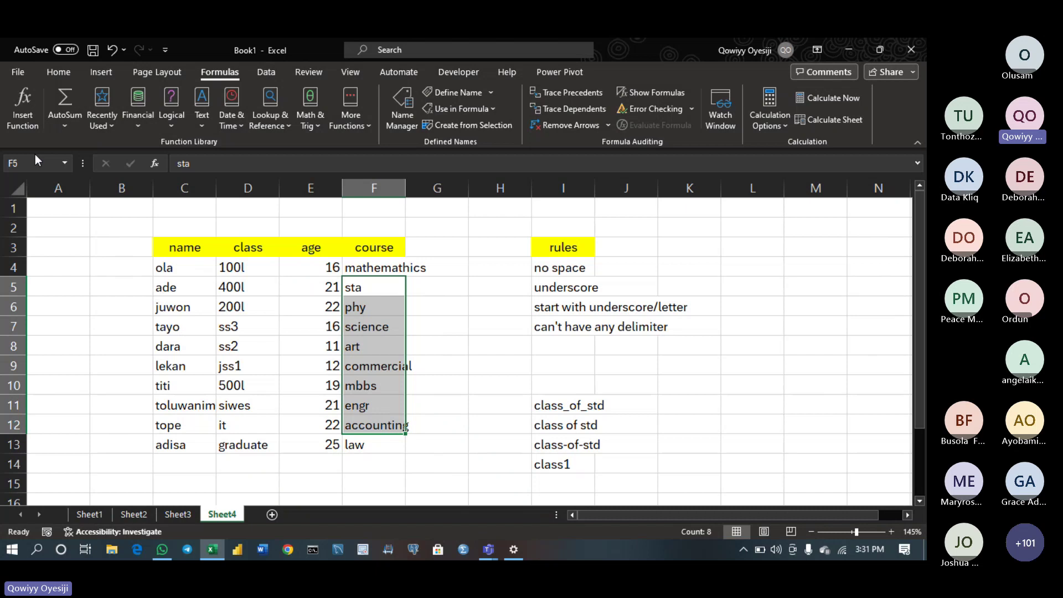
pyautogui.click(187, 247)
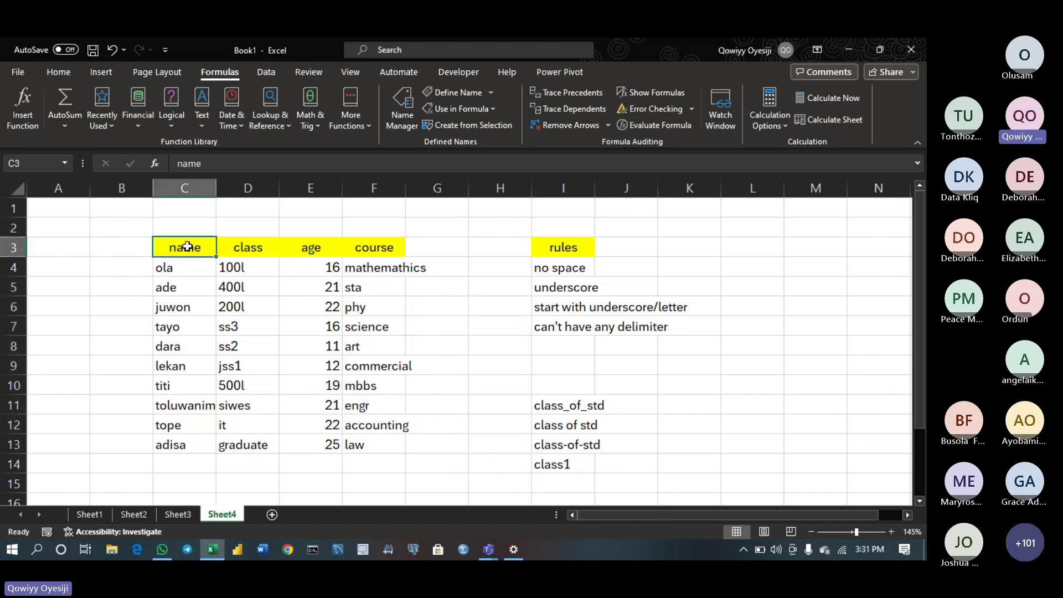
pyautogui.moveTo(166, 268); pyautogui.dragTo(174, 442)
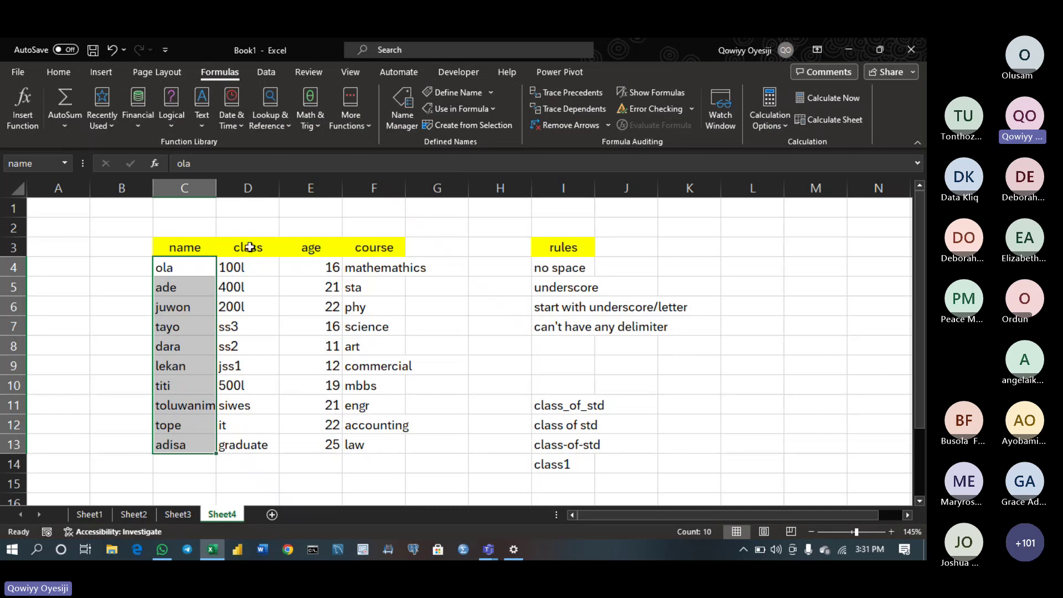
# Create named ranges from the class, age and course block D3:F13, using only the top row for the names
pyautogui.moveTo(250, 247); pyautogui.dragTo(351, 442)
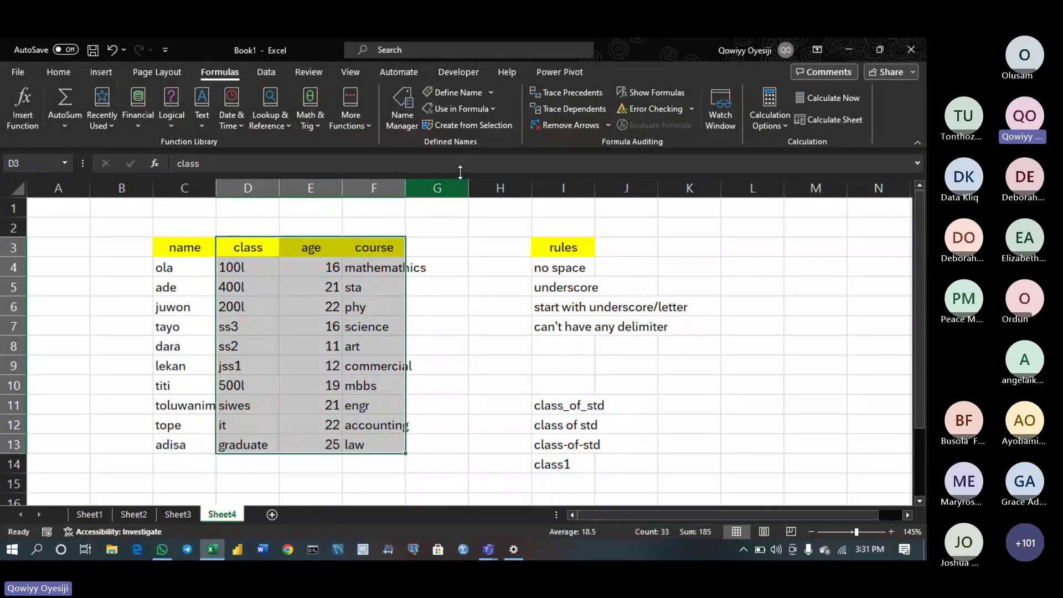
pyautogui.click(471, 126)
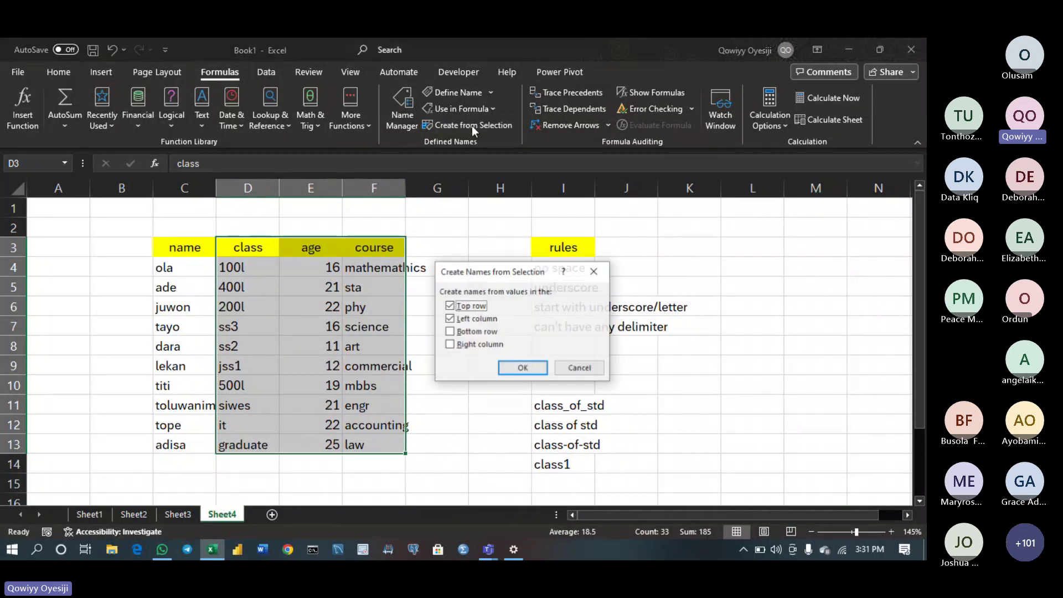
pyautogui.click(450, 319)
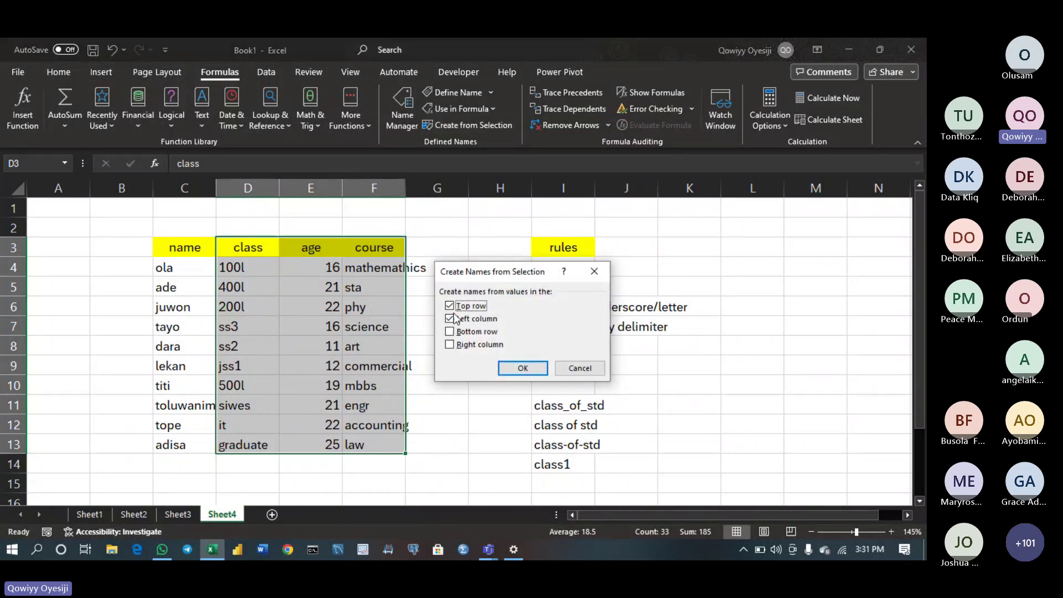
pyautogui.click(450, 319)
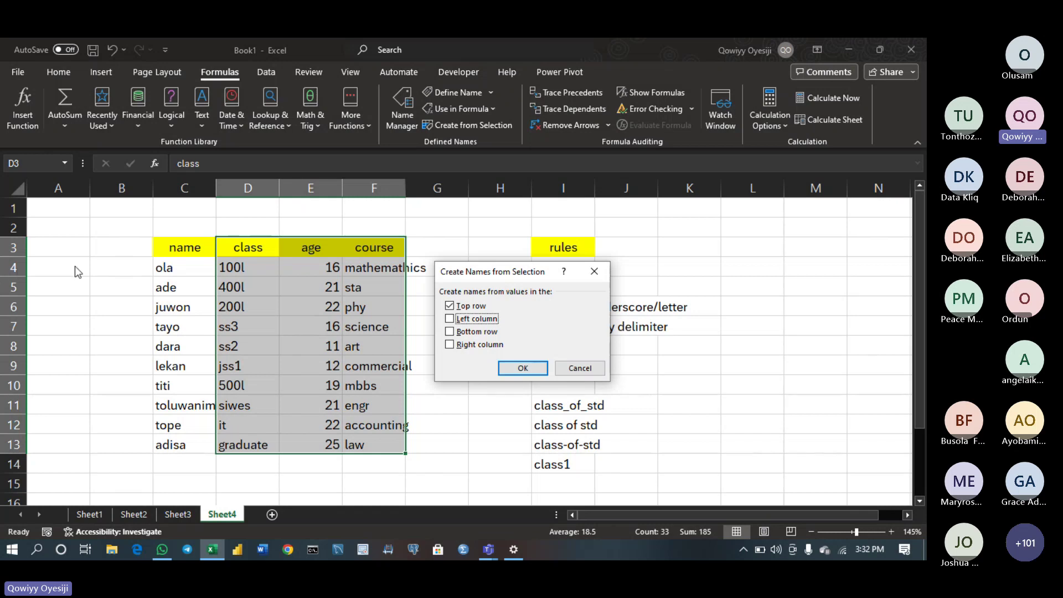
pyautogui.click(522, 367)
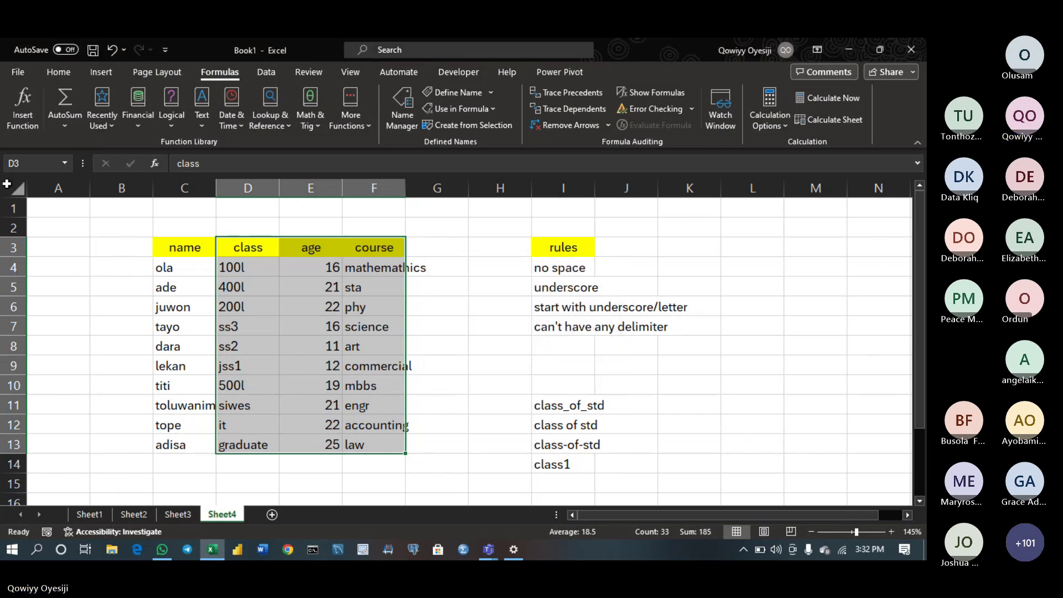
# Go to the named range class to check the cells it covers, then move to cell G3
pyautogui.click(63, 166)
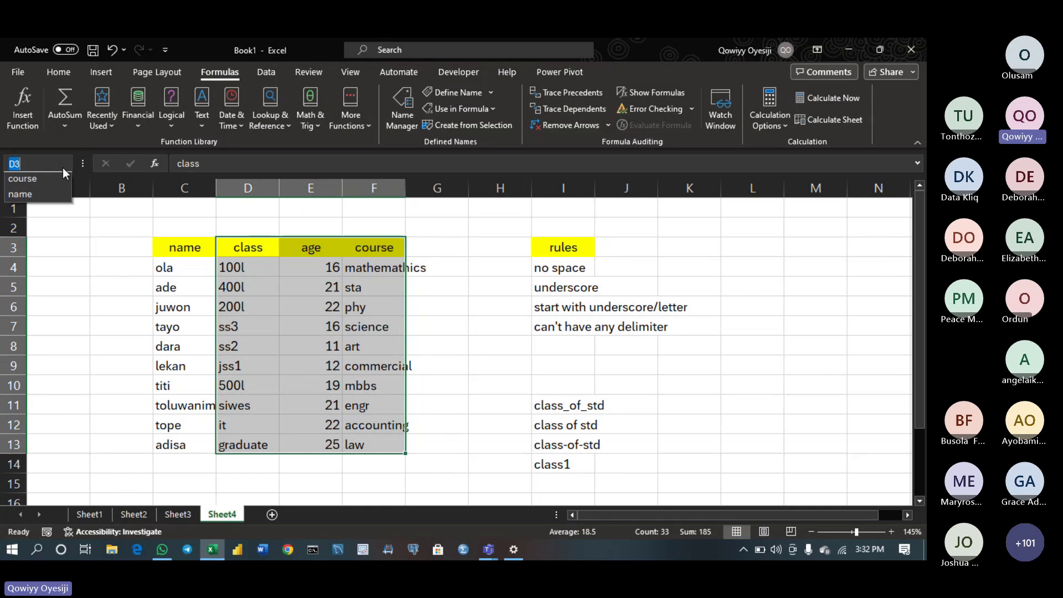
pyautogui.click(45, 201)
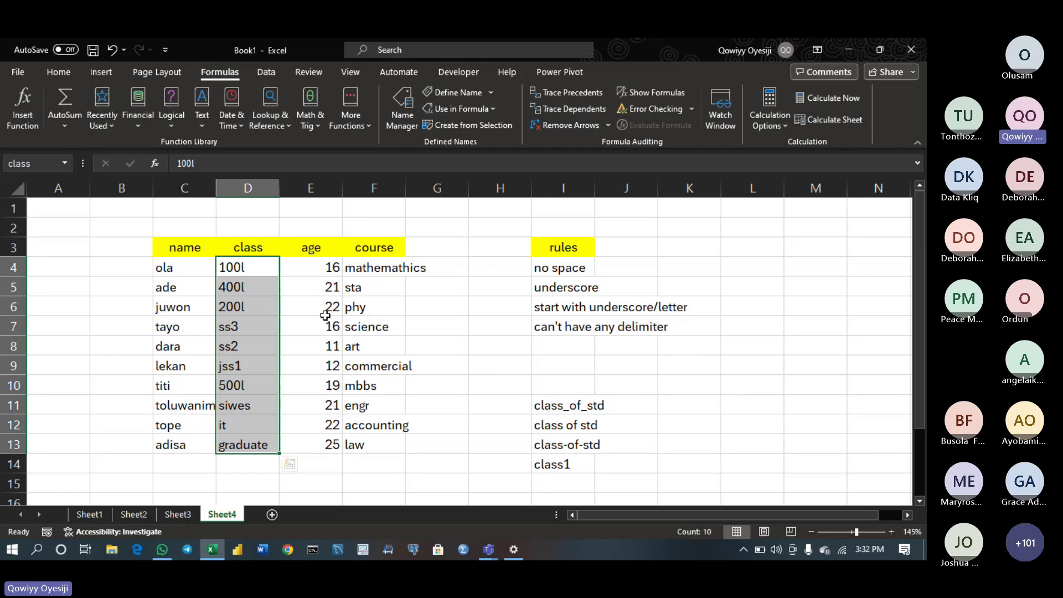
pyautogui.click(436, 249)
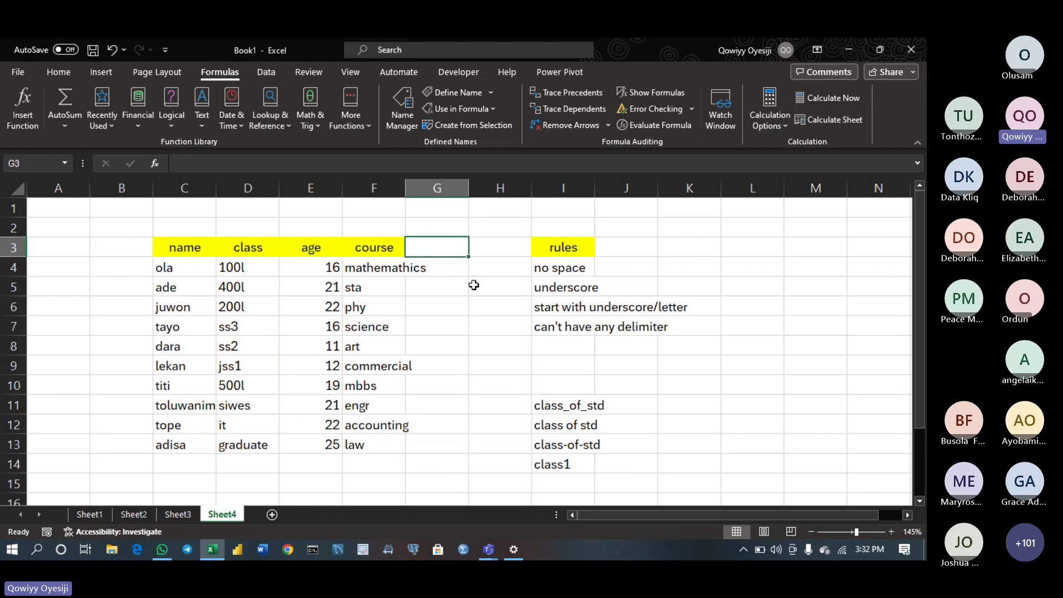
# Add the rule "name must be unique" in cell I8 of the rules list
pyautogui.click(555, 339)
pyautogui.write('name must be')
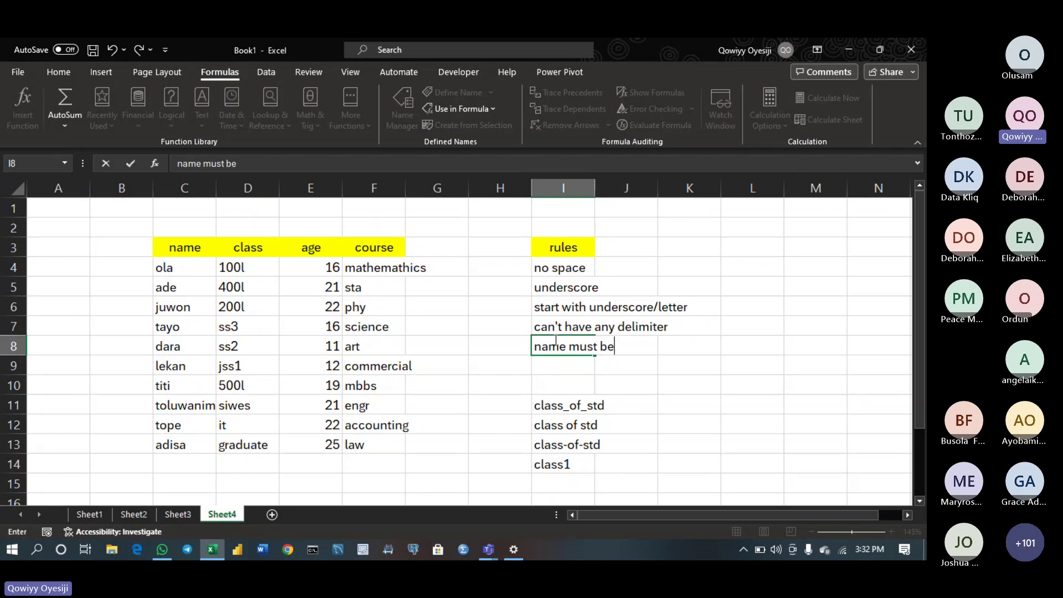
pyautogui.write(' u ique')
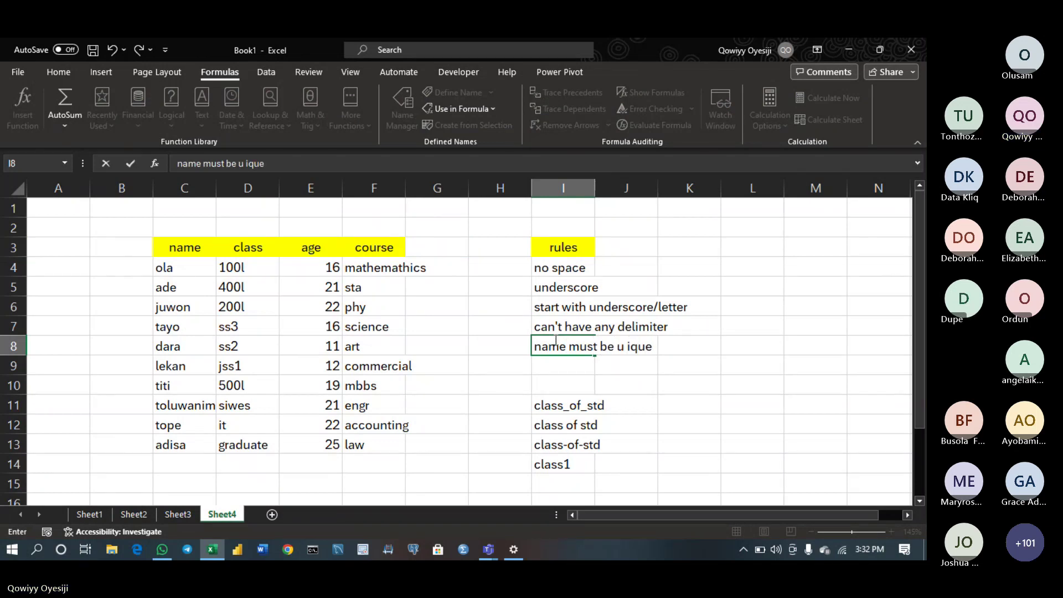
pyautogui.press('Left')
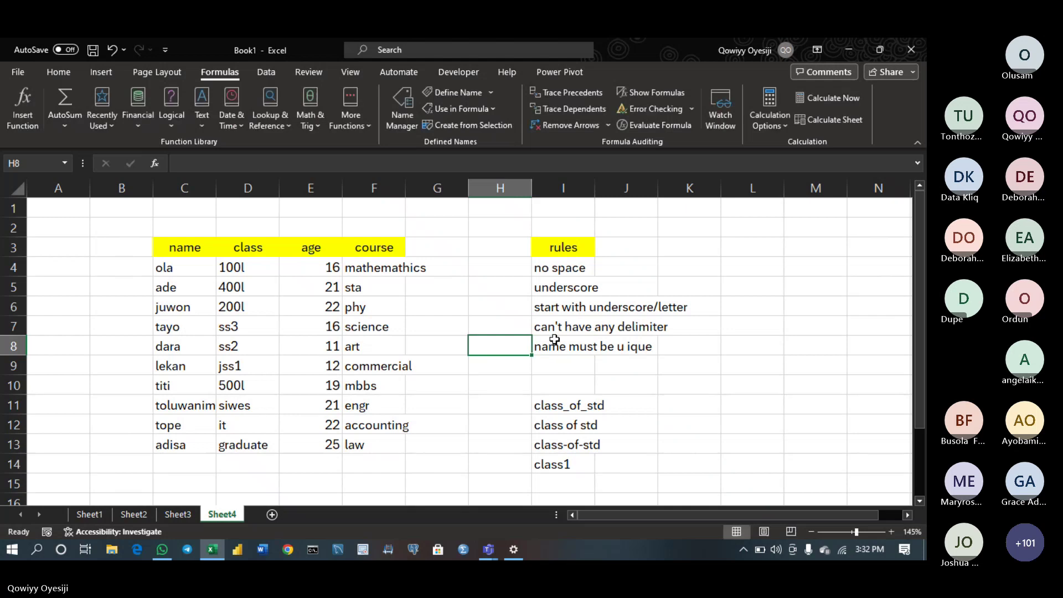
pyautogui.doubleClick(586, 348)
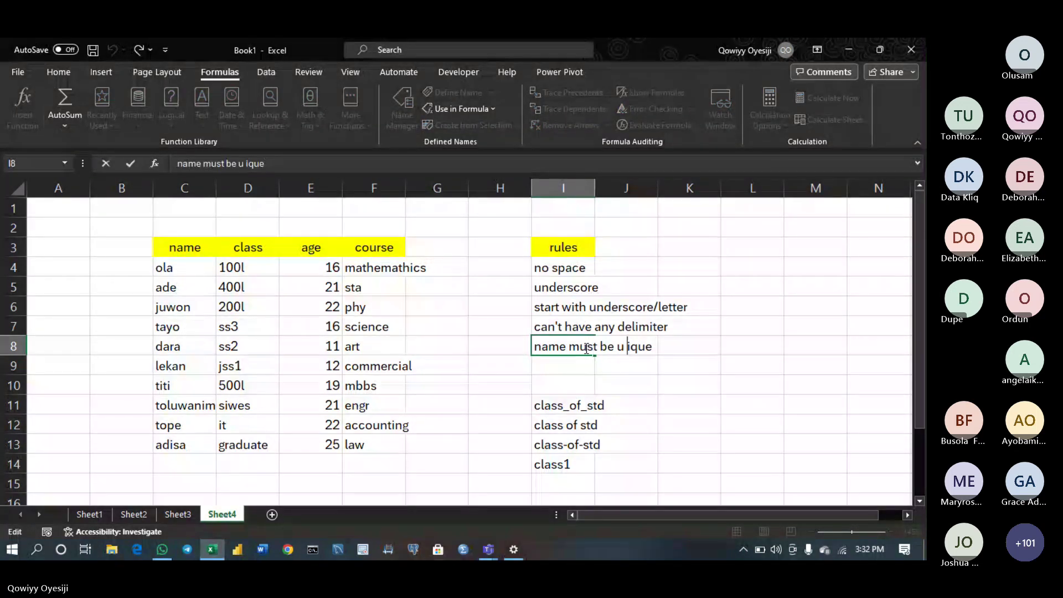
pyautogui.press('BackSpace')
pyautogui.write('n')
pyautogui.press('Return')
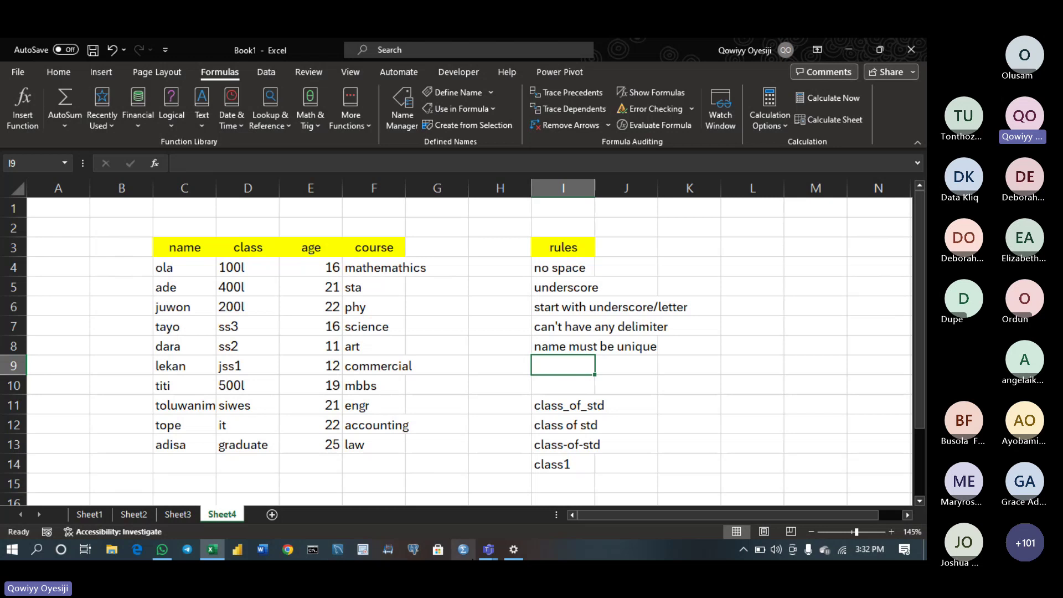
# Switch to the Teams meeting to check the latest chat question, then go back to the Excel workbook
pyautogui.moveTo(488, 549)
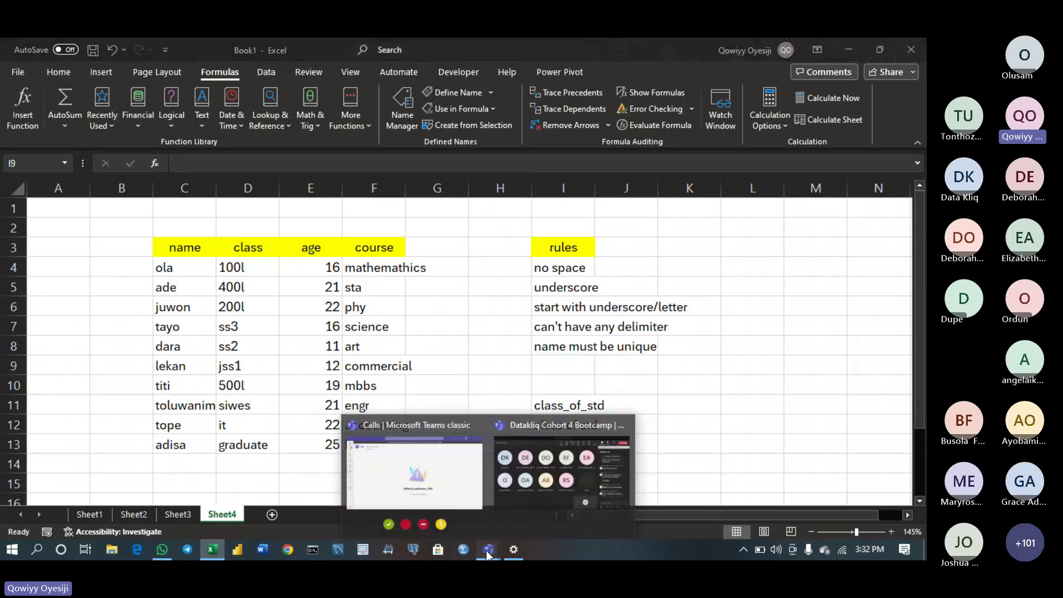
pyautogui.click(565, 479)
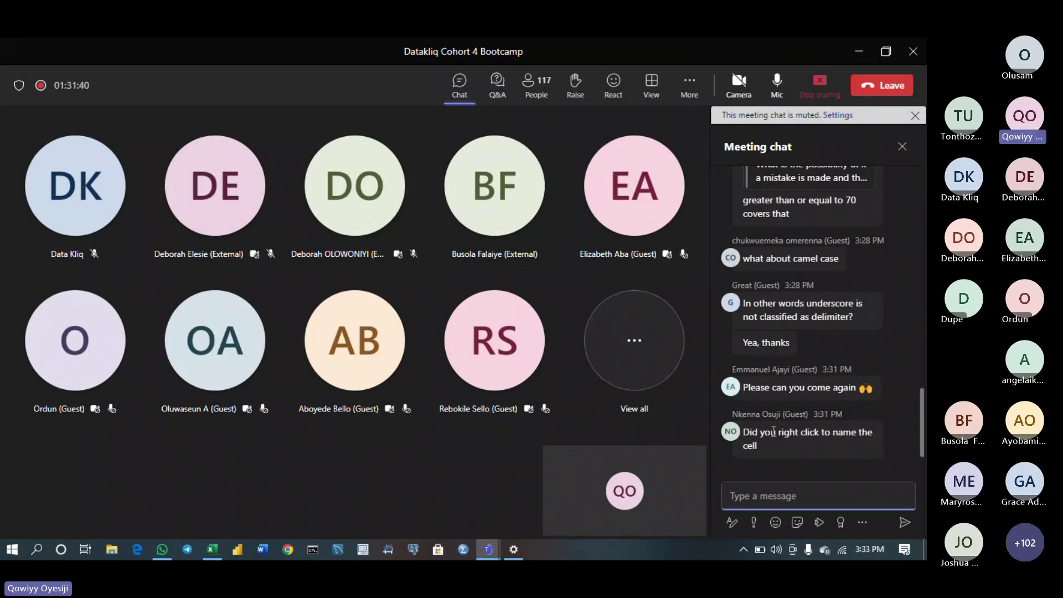
pyautogui.click(213, 550)
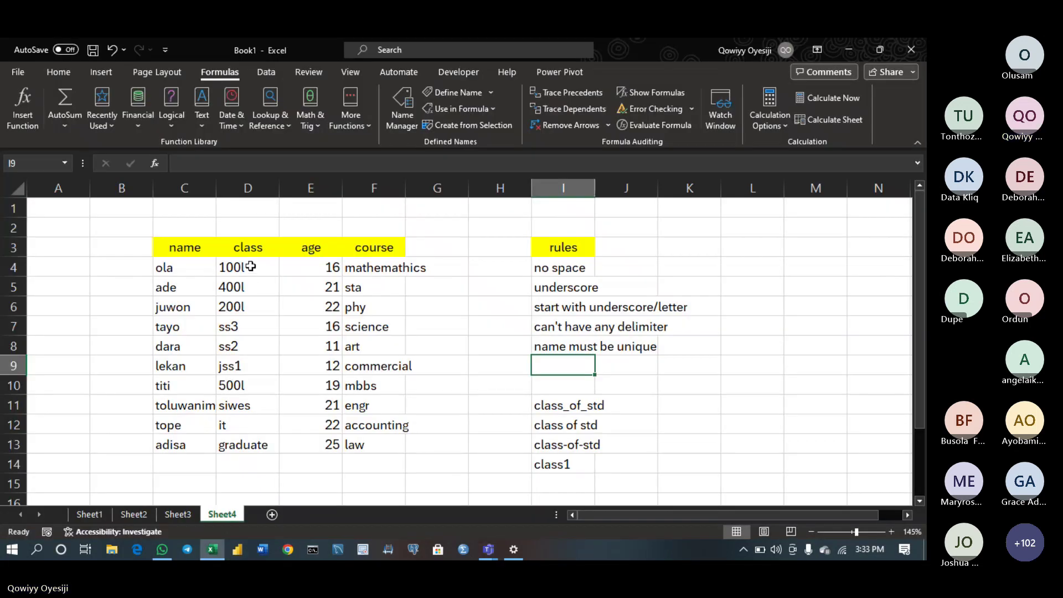
# Select the class entries D4:D13 and the name entries C4:C13 to check their range names, reconfirming "name" for the latter
pyautogui.moveTo(249, 267); pyautogui.dragTo(255, 441)
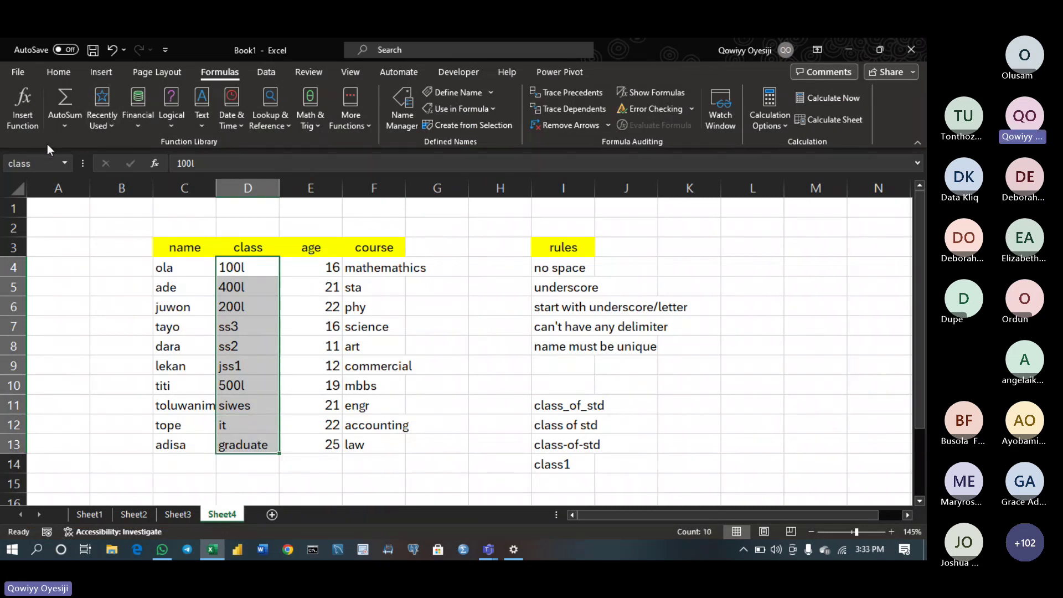
pyautogui.click(177, 268)
pyautogui.moveTo(177, 268); pyautogui.dragTo(183, 445)
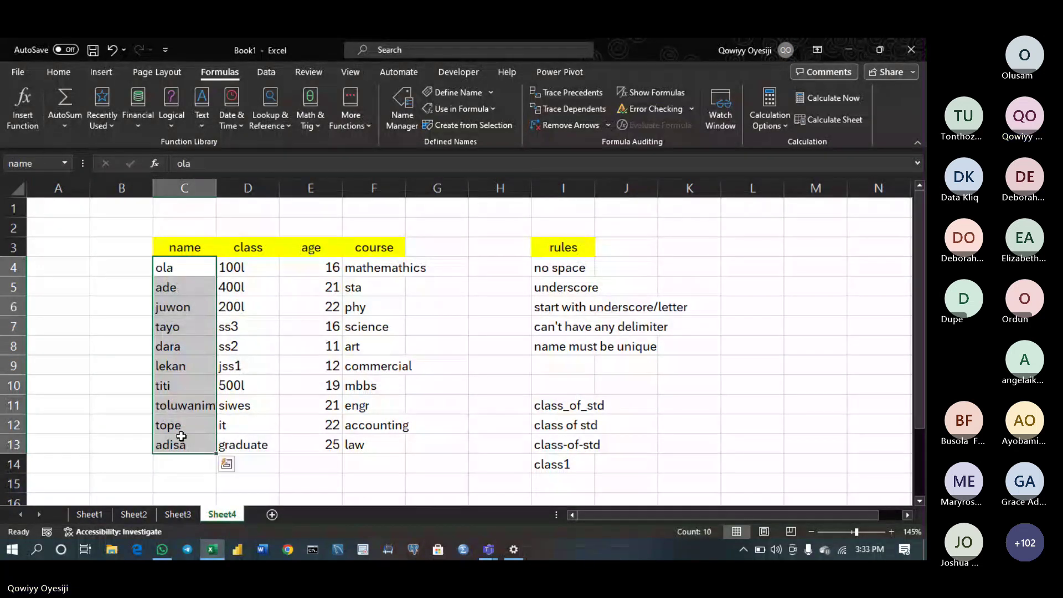
pyautogui.click(42, 164)
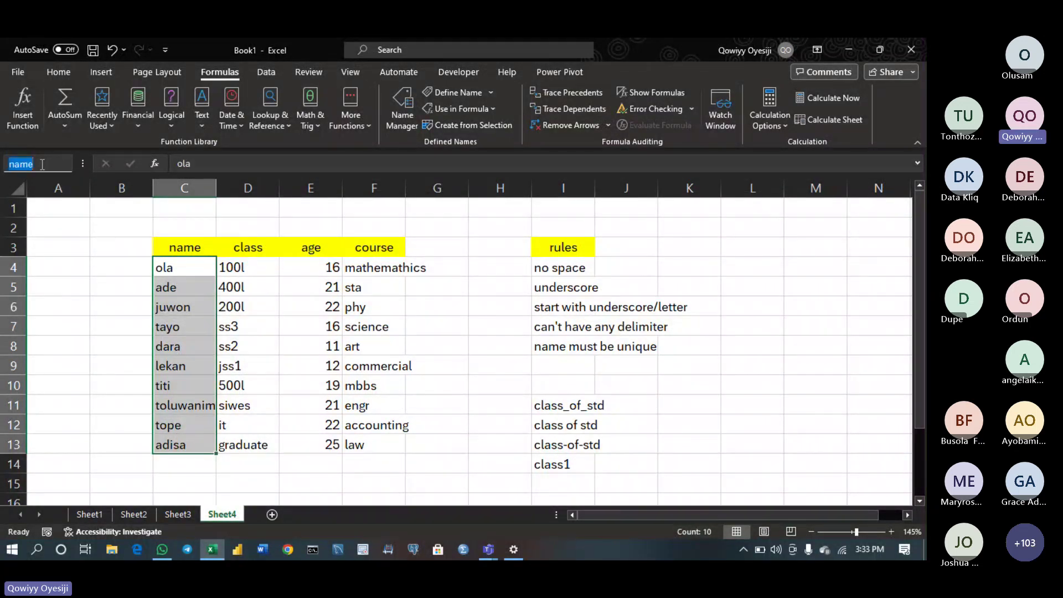
pyautogui.press('Return')
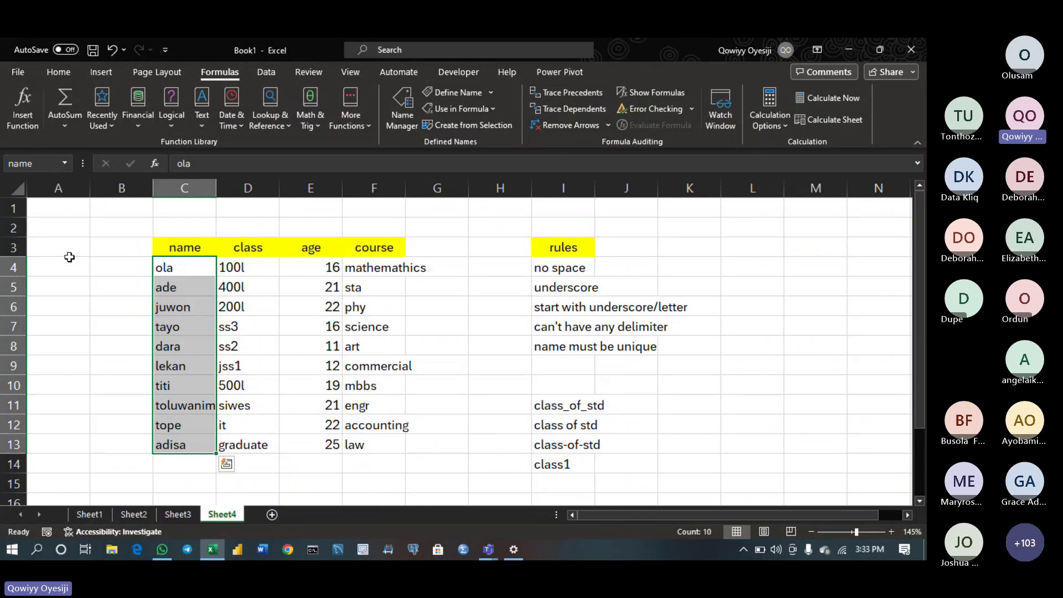
# Enter the sample values "jabs", "ansna" and "andms" in cells B4 to B6 beside the name column
pyautogui.click(111, 261)
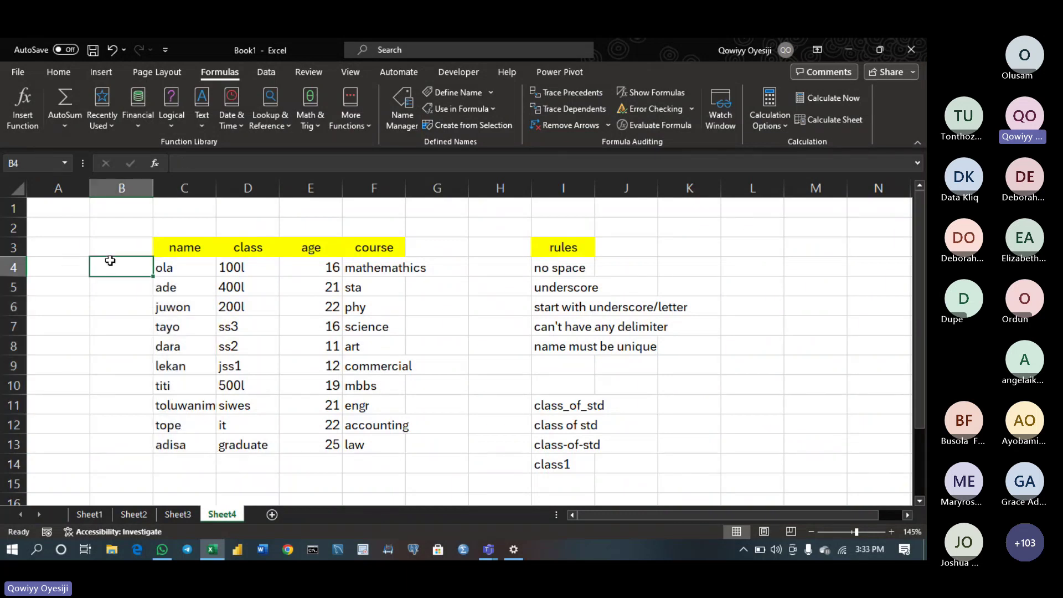
pyautogui.write('jabs')
pyautogui.press('Return')
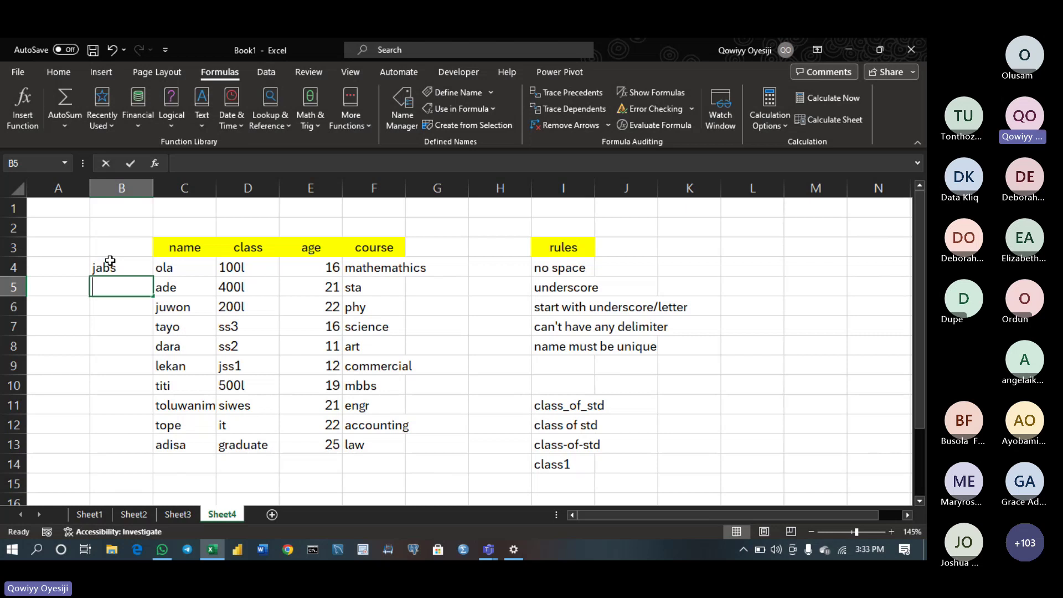
pyautogui.write('ansna')
pyautogui.press('Return')
pyautogui.write('andms')
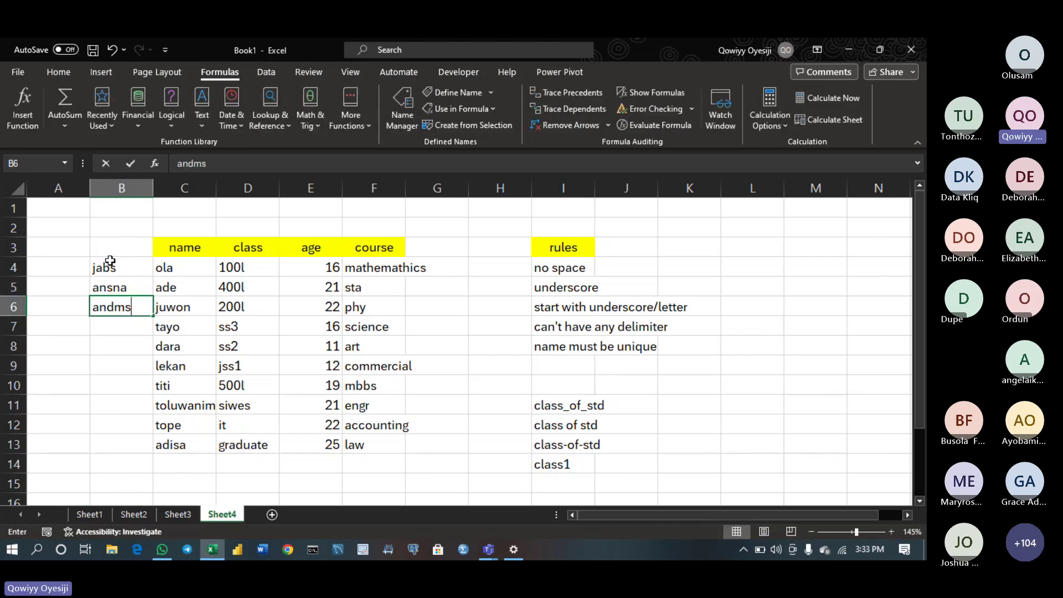
pyautogui.press('Return')
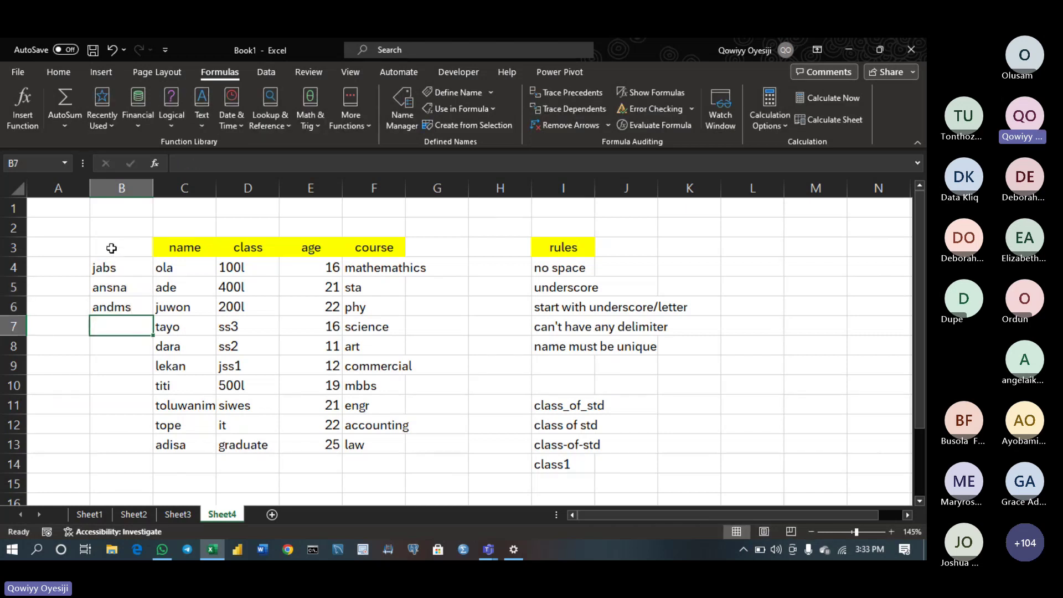
# Enter the header "kola" in cell B3 above the sample values
pyautogui.click(112, 248)
pyautogui.write('kola')
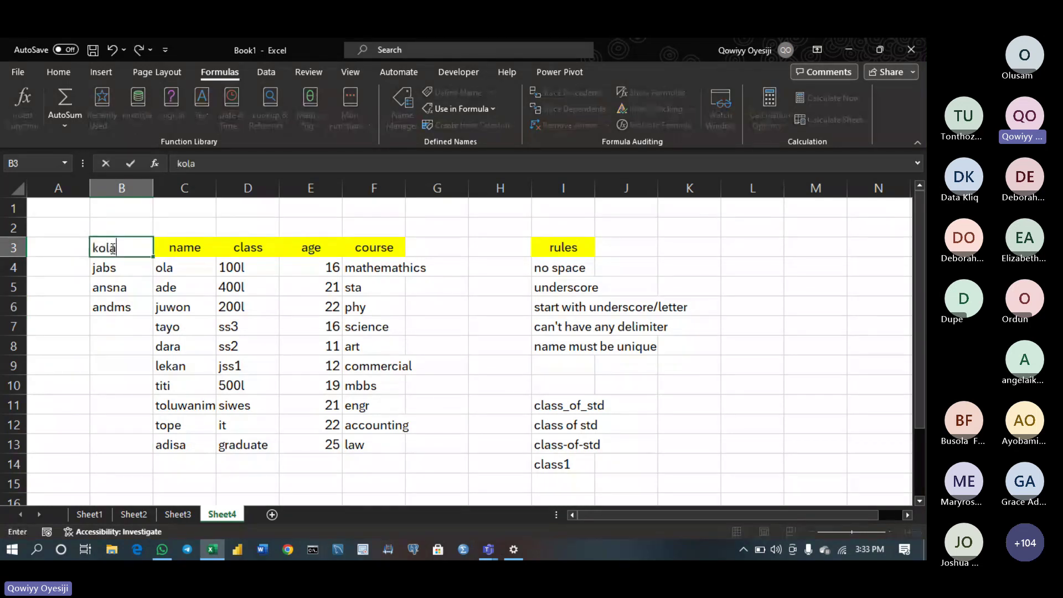
pyautogui.press('Return')
pyautogui.click(118, 249)
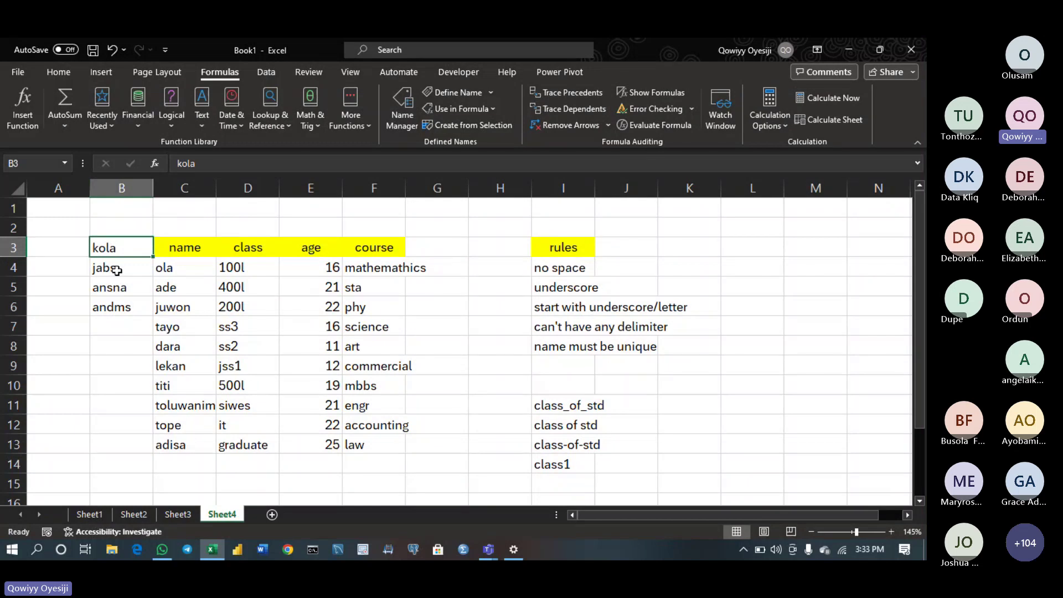
# Assign the range name "kola" to the sample values in B4:B6
pyautogui.moveTo(106, 267); pyautogui.dragTo(109, 304)
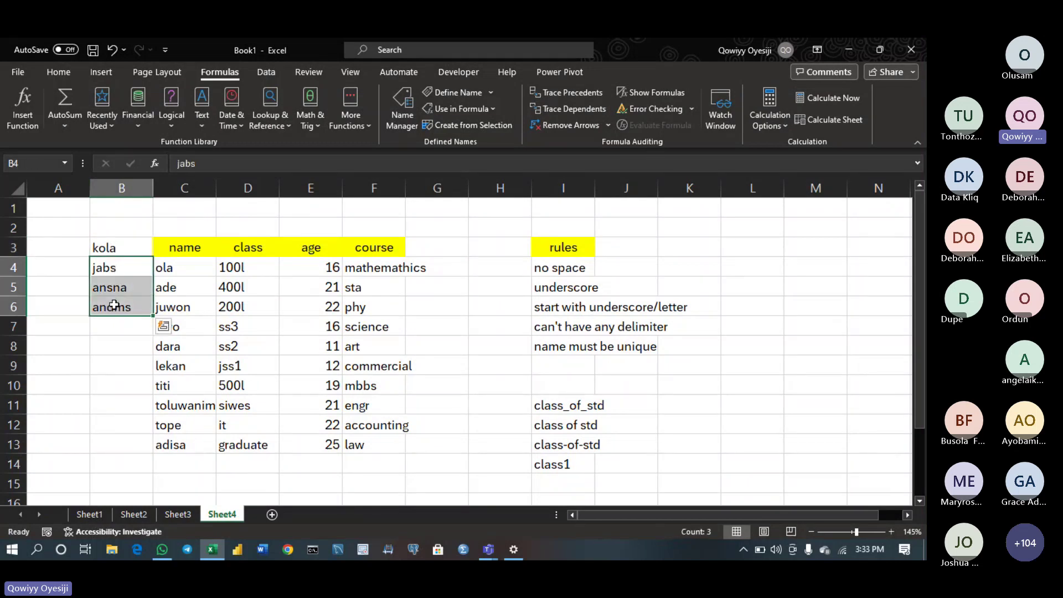
pyautogui.click(33, 165)
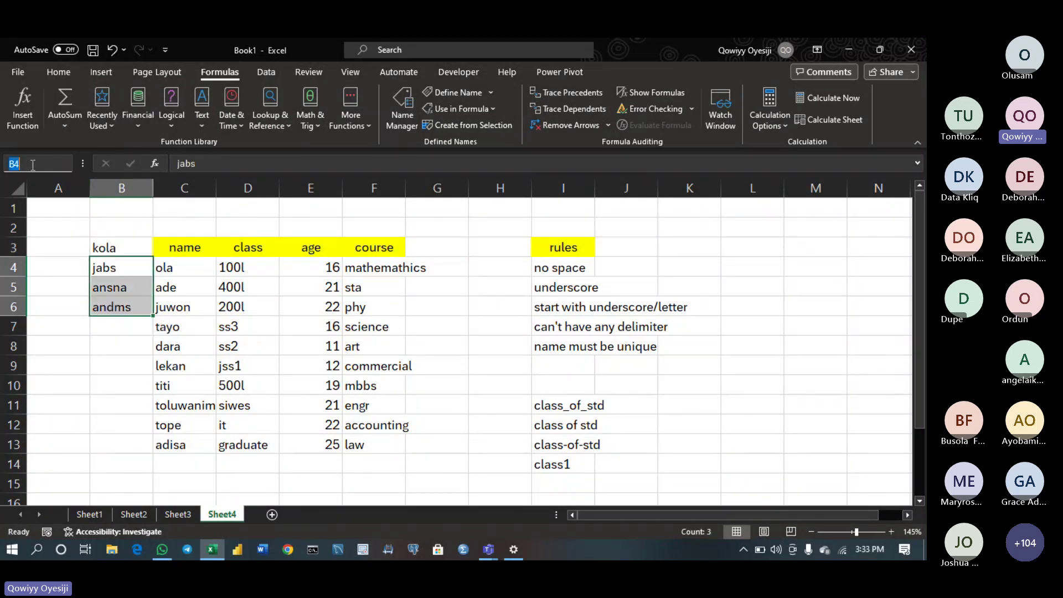
pyautogui.write('kola')
pyautogui.press('Return')
# Jump to the "kola" range from the list of defined names, repeating the check from empty cell B8
pyautogui.click(63, 160)
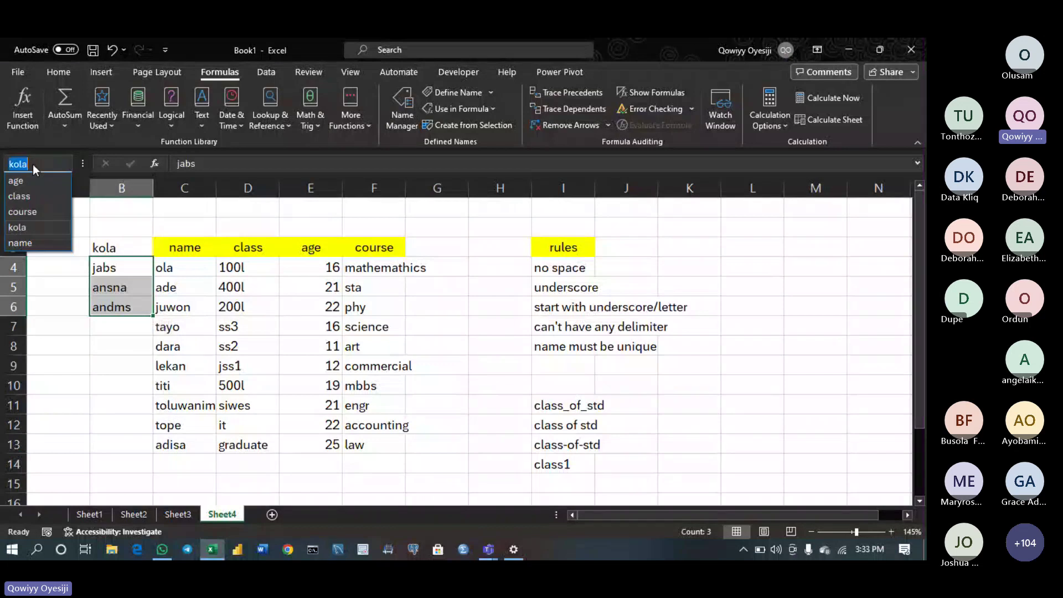
pyautogui.click(26, 226)
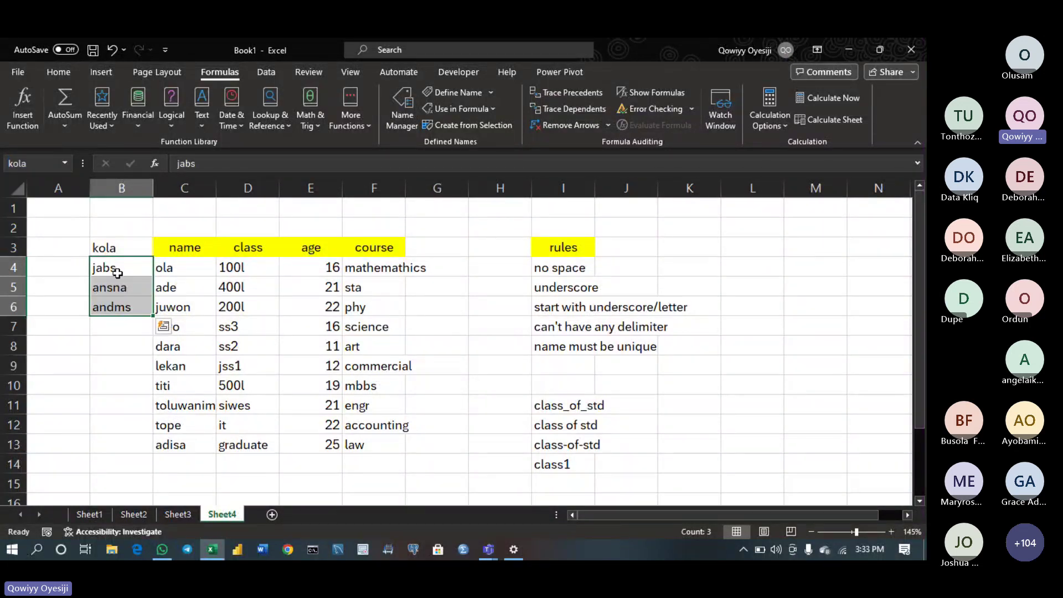
pyautogui.click(129, 340)
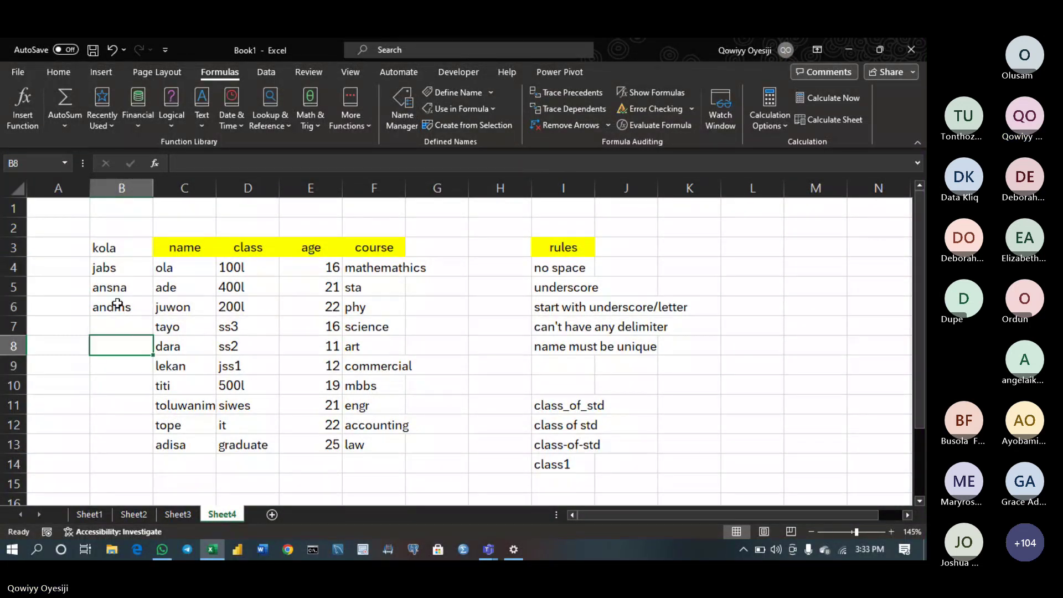
pyautogui.click(64, 164)
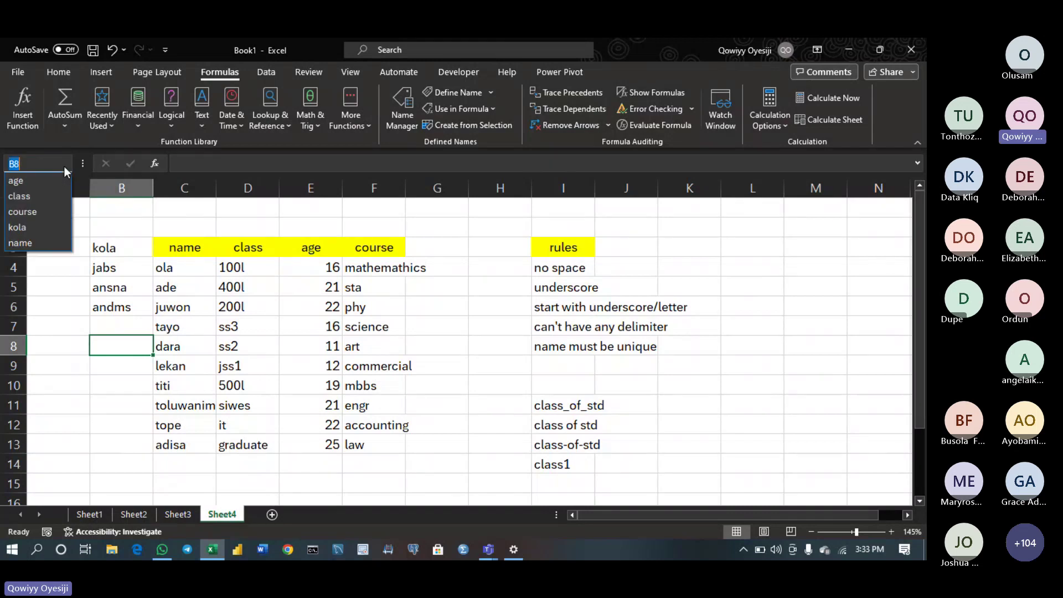
pyautogui.click(32, 230)
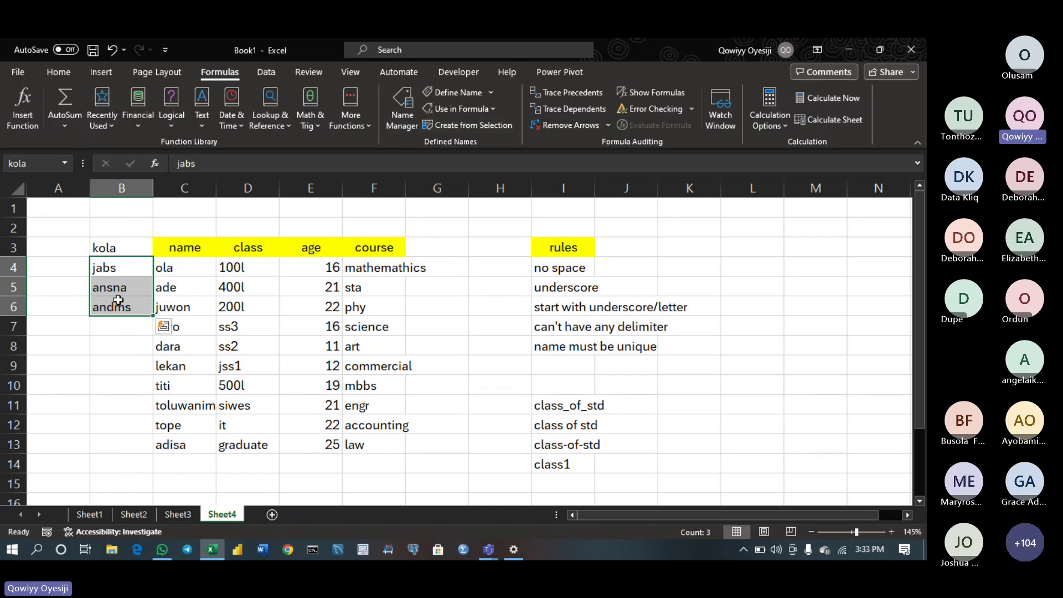
# Delete the defined name "kola" with the Name Manager and recheck the list of names
pyautogui.click(410, 119)
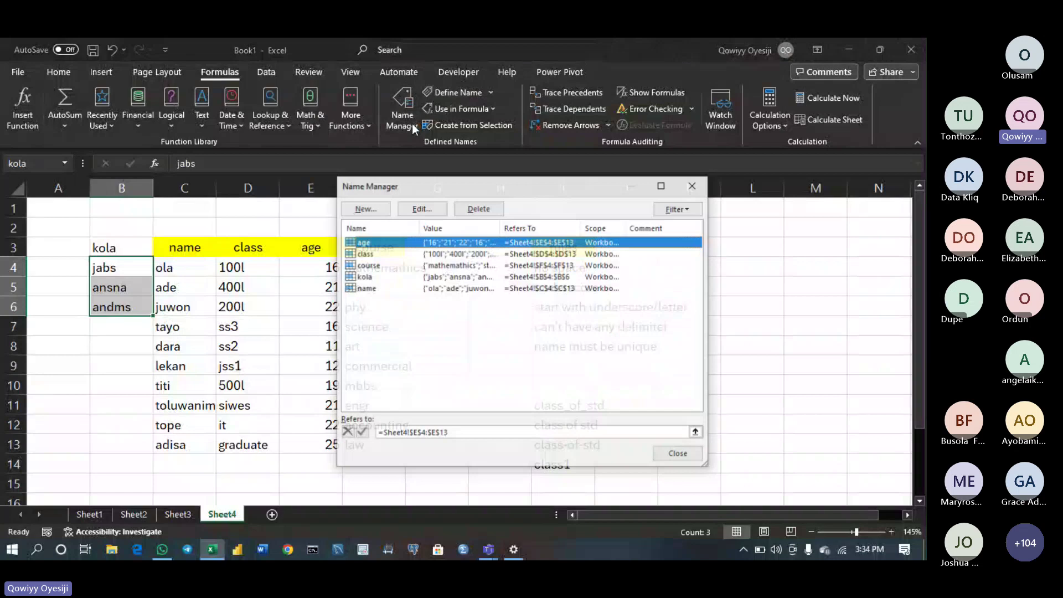
pyautogui.click(449, 276)
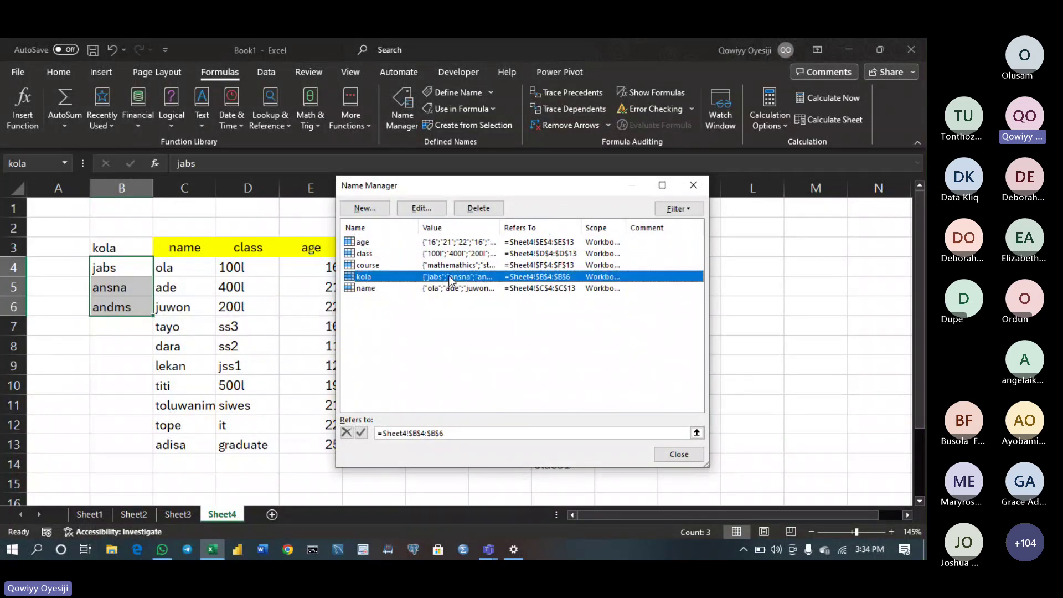
pyautogui.click(482, 208)
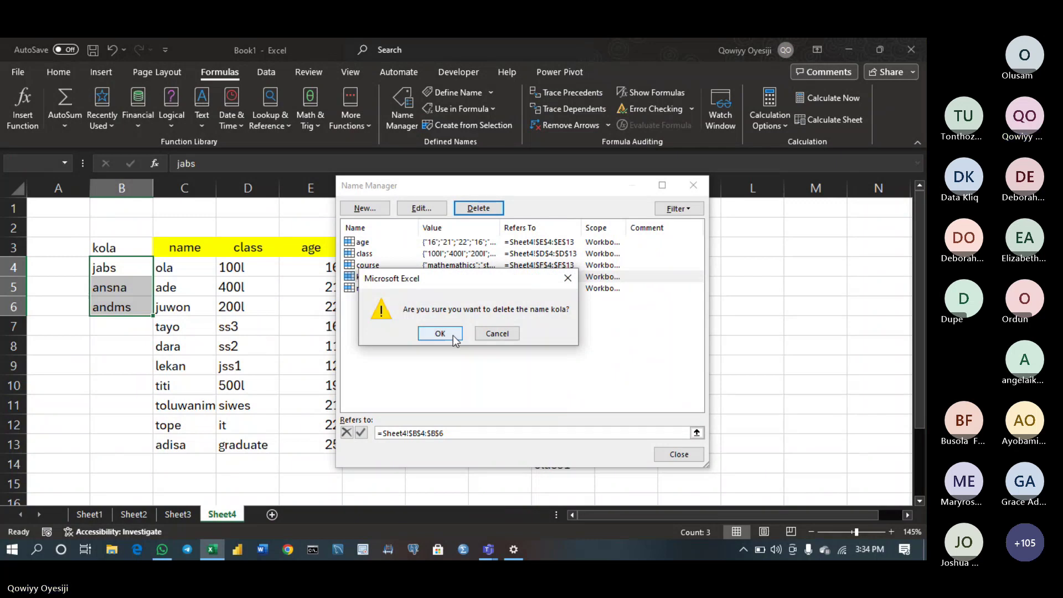
pyautogui.click(453, 334)
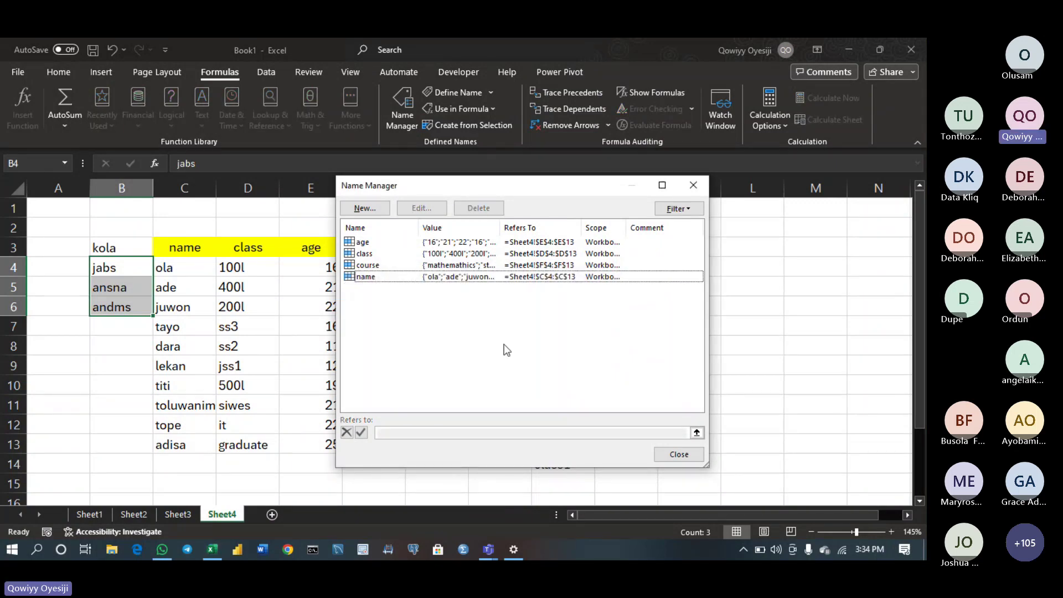
pyautogui.click(679, 455)
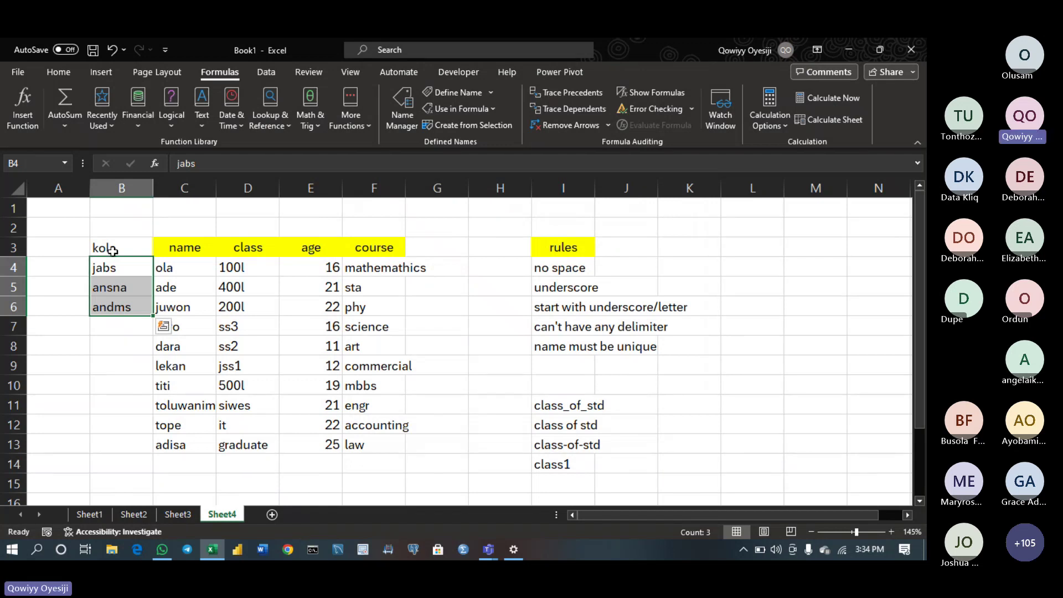
pyautogui.click(68, 160)
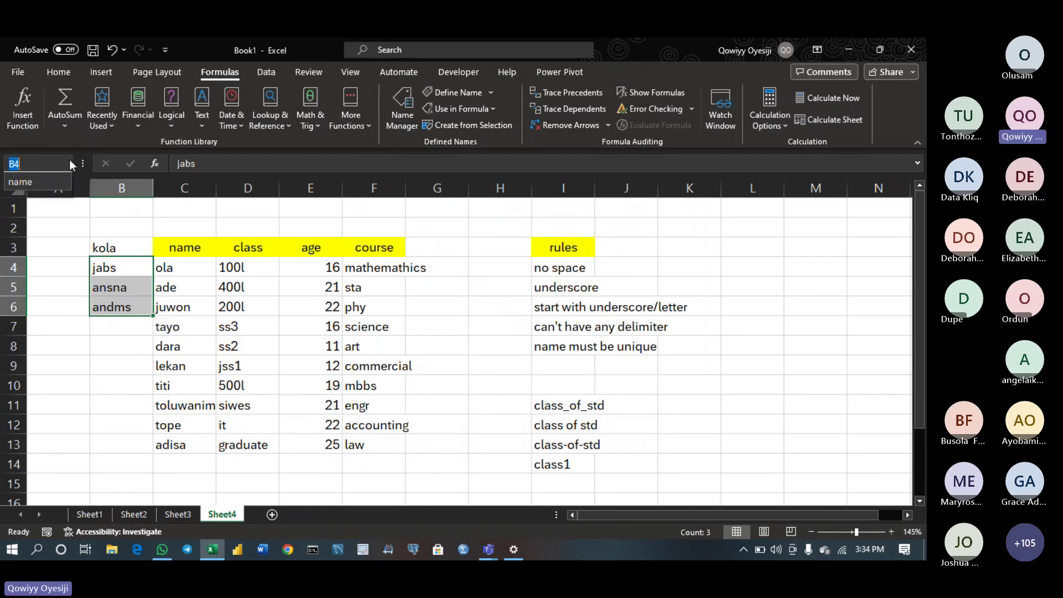
pyautogui.click(59, 292)
# Clear the sample header and values from cells B3:B6
pyautogui.moveTo(105, 247); pyautogui.dragTo(114, 308)
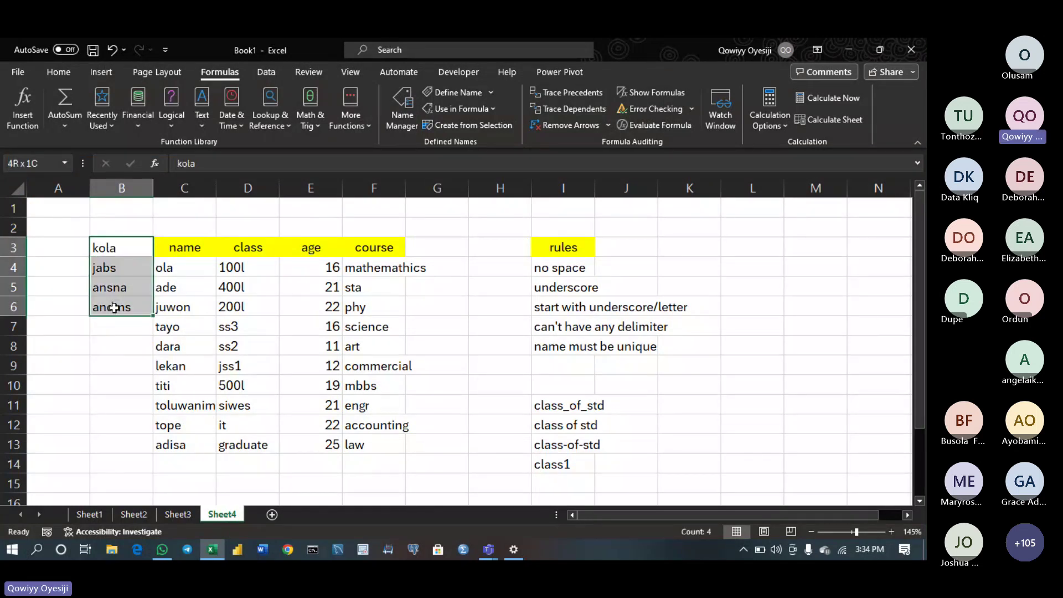
pyautogui.press('Delete')
pyautogui.click(752, 247)
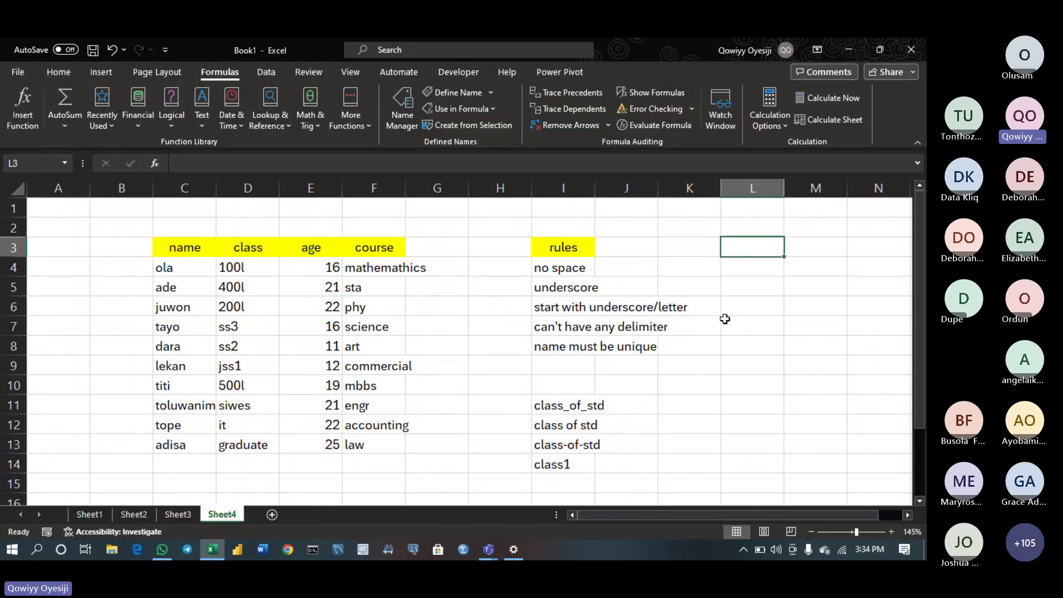
# Enter the heading "vlookup" in cell C18 below the student table
pyautogui.click(262, 483)
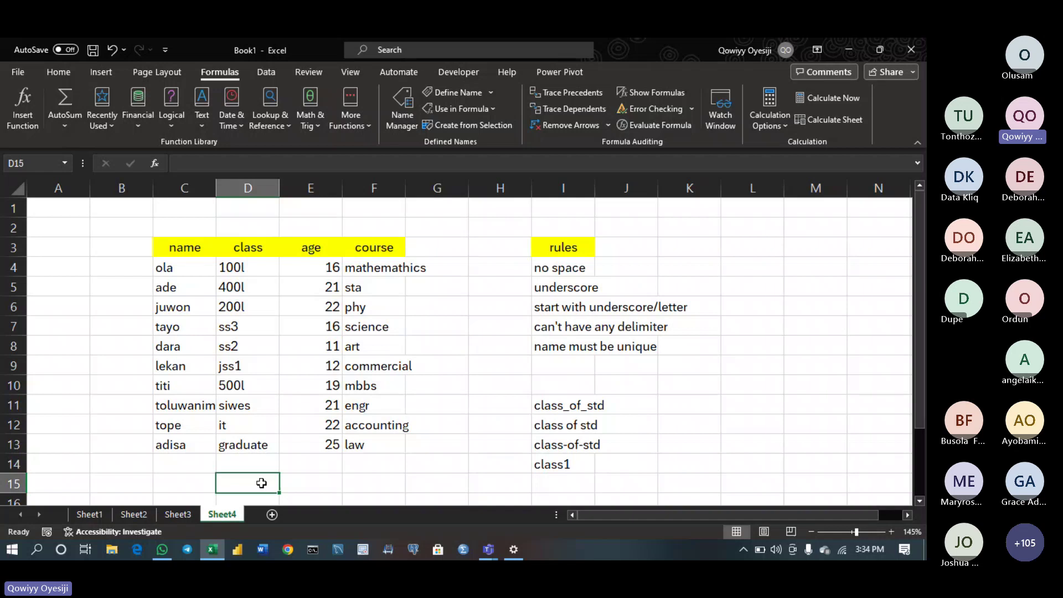
pyautogui.press('Down')
pyautogui.press('Down')
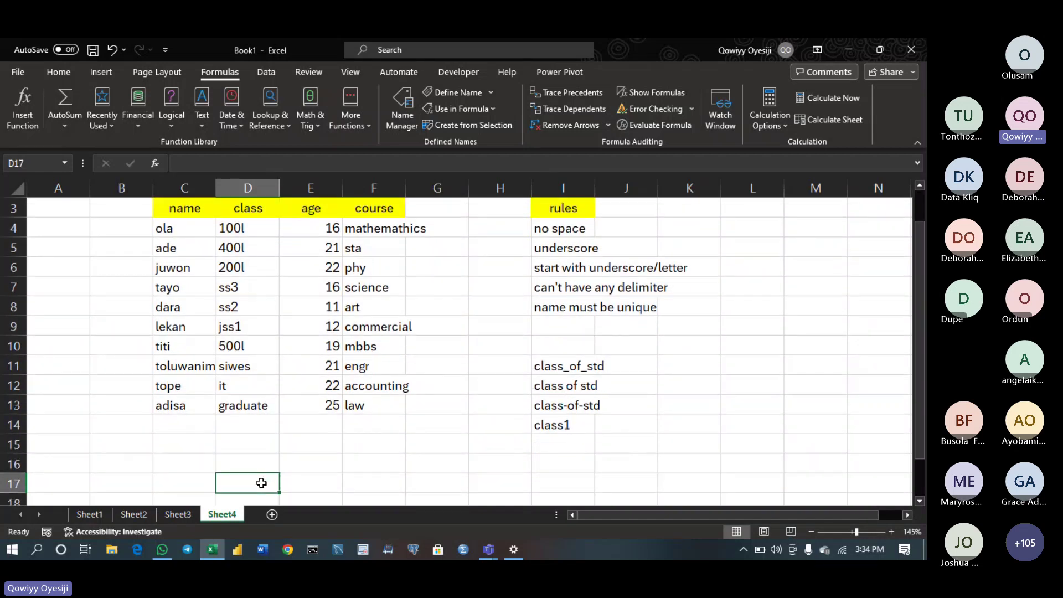
pyautogui.press('Down')
pyautogui.press('Left')
pyautogui.write('v')
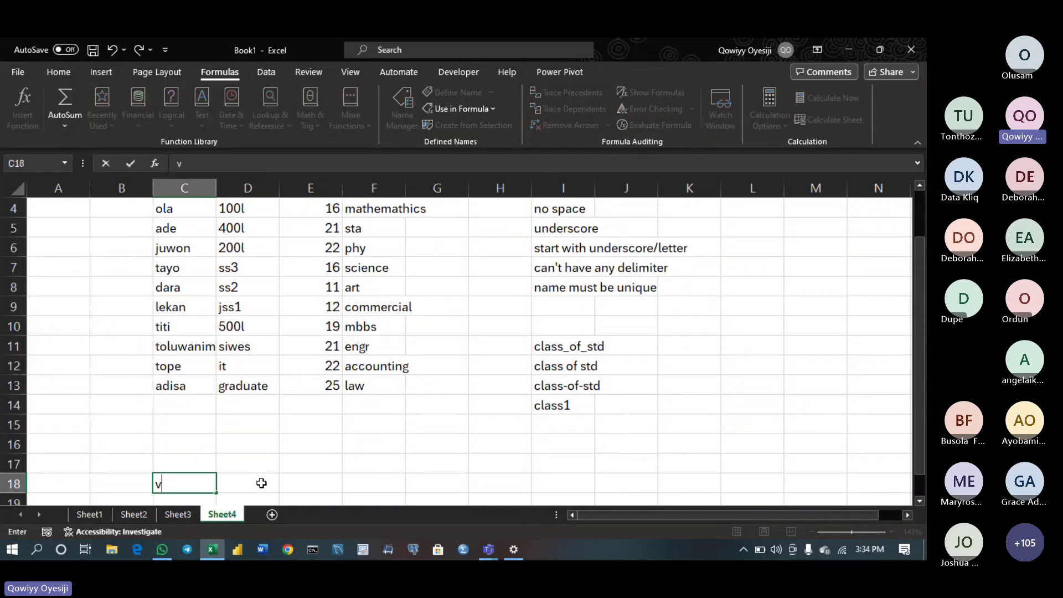
pyautogui.write('lookup')
pyautogui.press('Tab')
pyautogui.write('hlook')
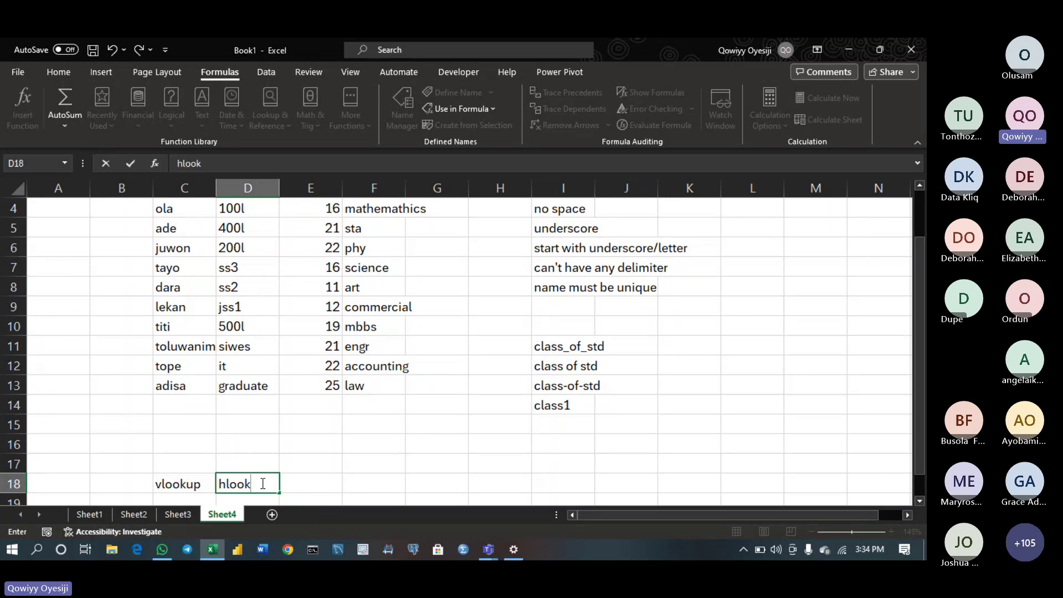
pyautogui.write('up')
pyautogui.press('BackSpace')
pyautogui.press('BackSpace')
pyautogui.press('BackSpace')
pyautogui.press('BackSpace')
pyautogui.press('BackSpace')
pyautogui.press('BackSpace')
pyautogui.press('BackSpace')
pyautogui.press('Return')
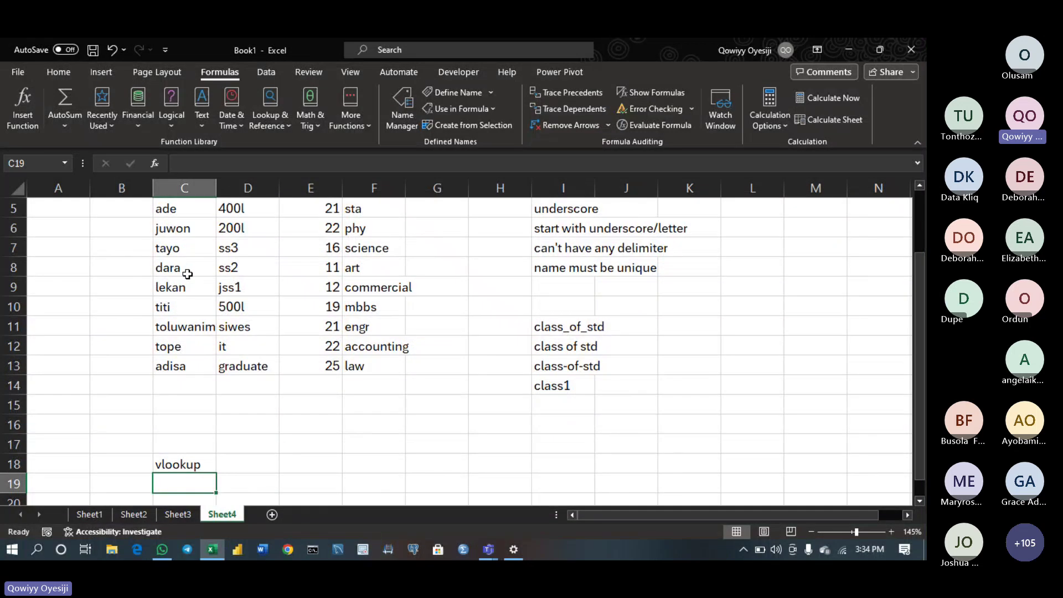
# Copy the student name in C11 to cell C19 under the vlookup heading
pyautogui.press('Up')
pyautogui.press('Up')
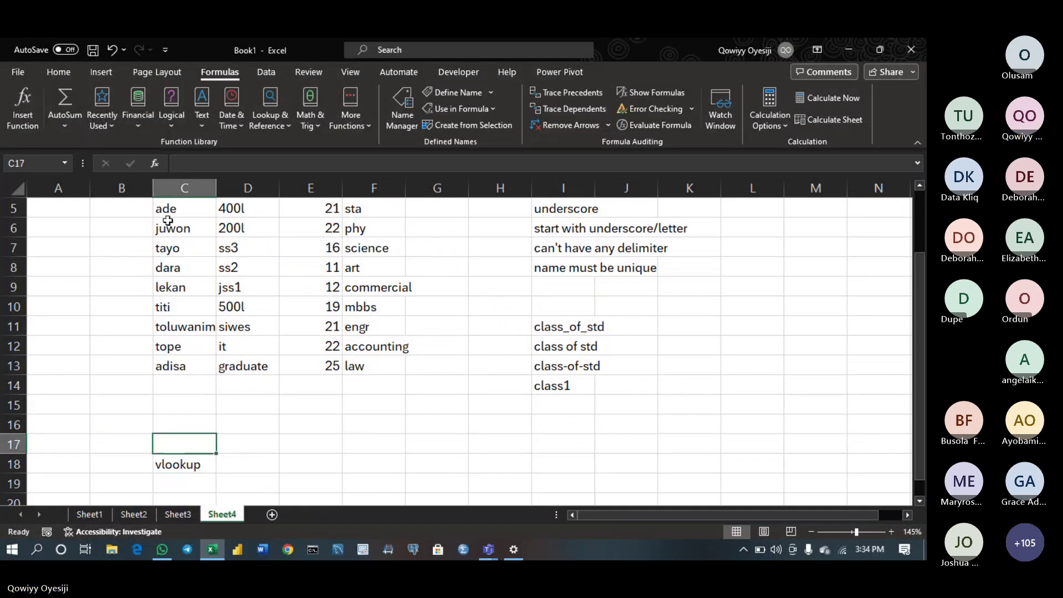
pyautogui.press('Up')
pyautogui.press('Up')
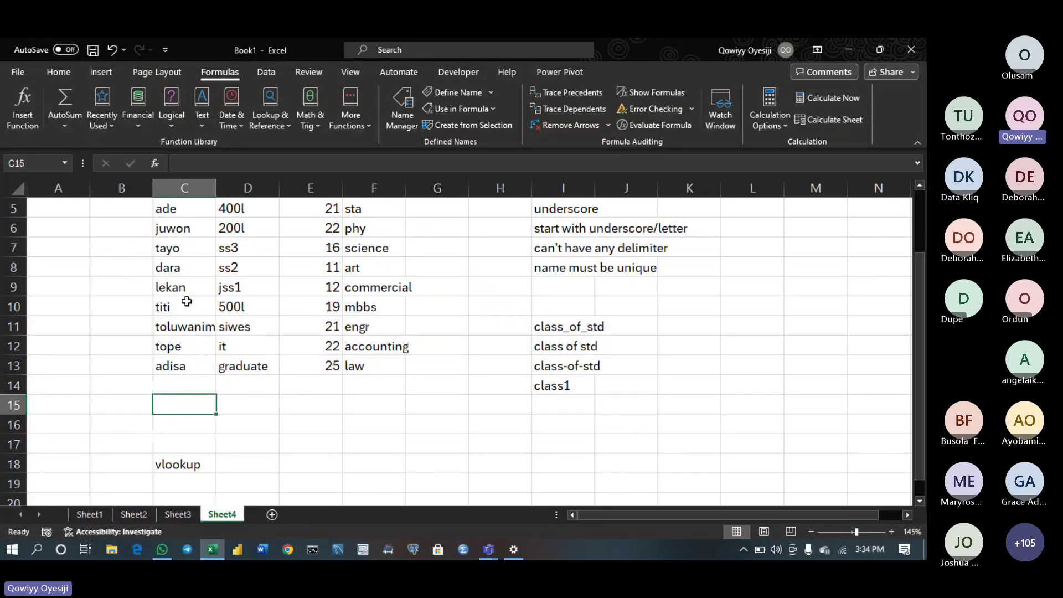
pyautogui.click(196, 329)
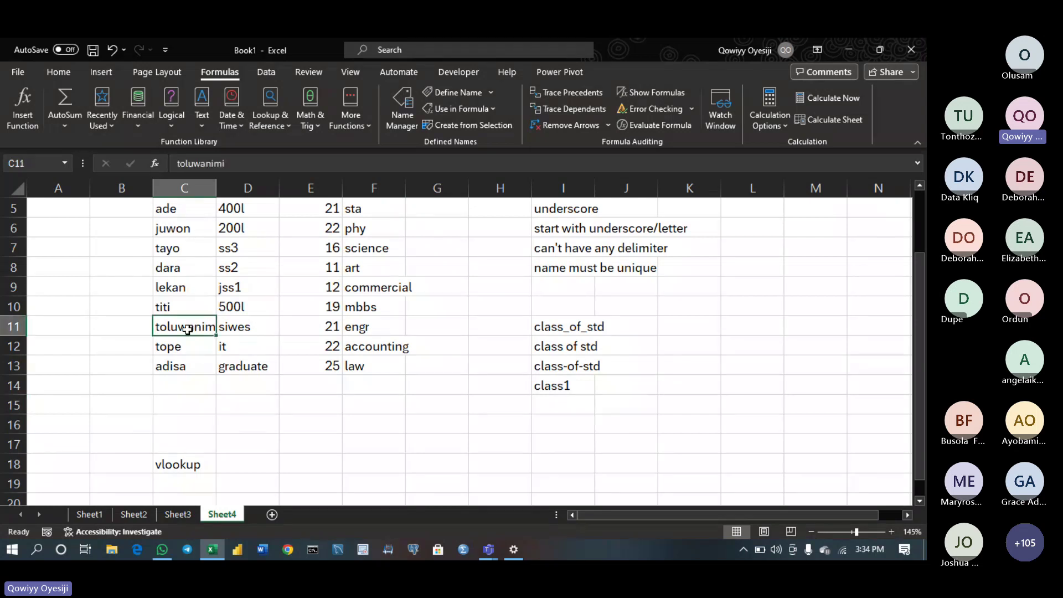
pyautogui.hotkey('ctrl', 'c')
pyautogui.click(168, 483)
pyautogui.hotkey('ctrl', 'v')
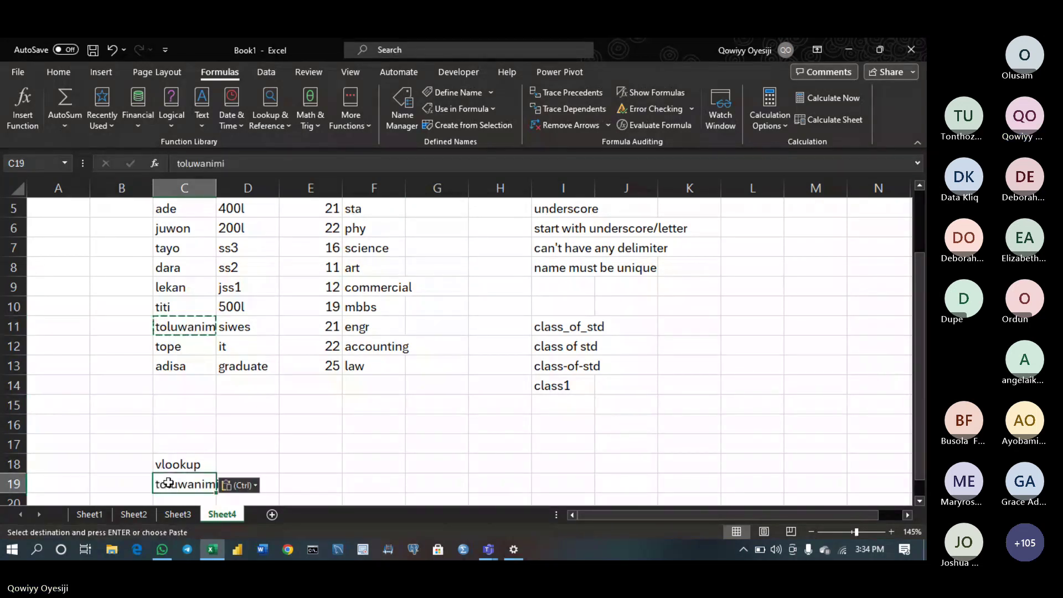
# Copy the student names in C9 and C13 to cells C20 and C21 of the vlookup list
pyautogui.click(168, 287)
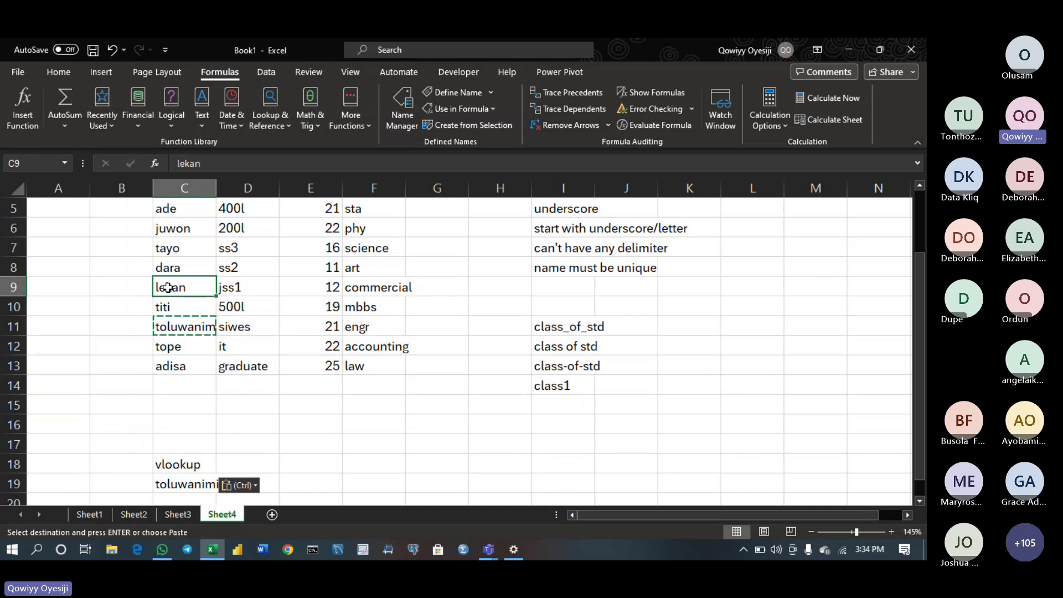
pyautogui.hotkey('ctrl', 'c')
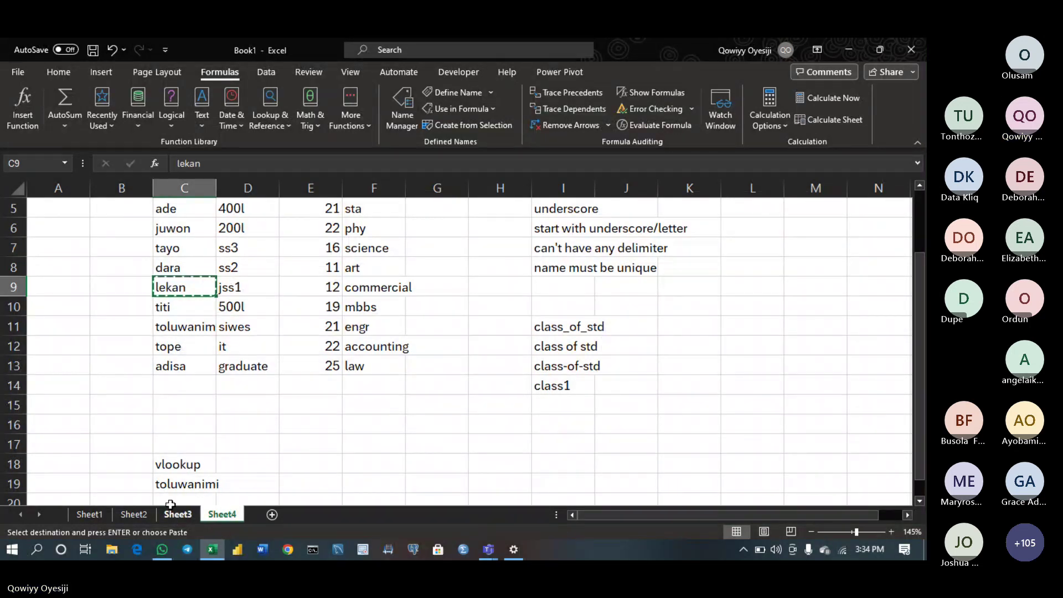
pyautogui.click(171, 499)
pyautogui.hotkey('ctrl', 'v')
pyautogui.scroll(-2, 178, 365)
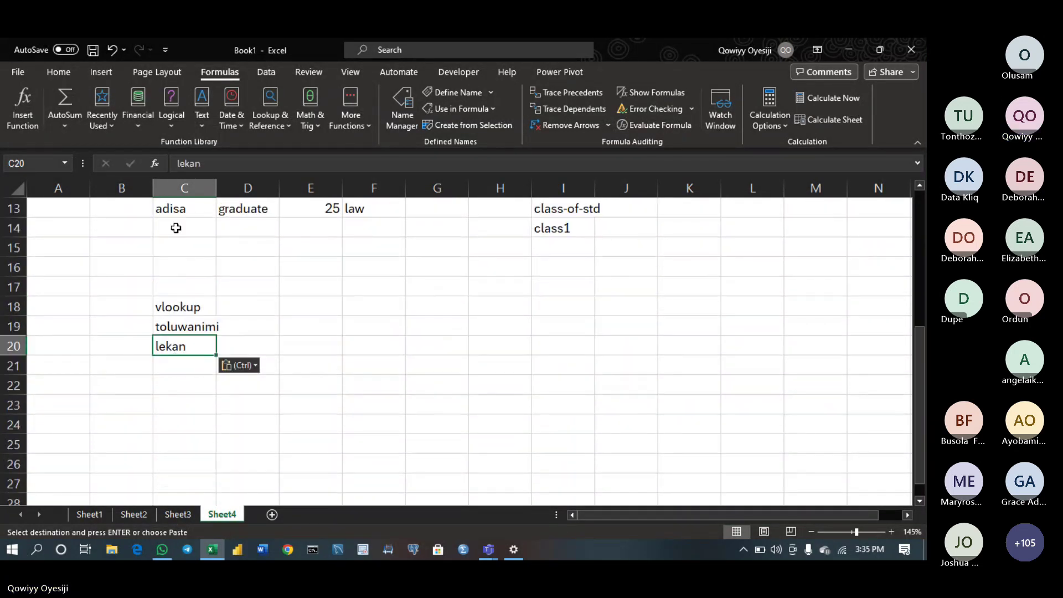
pyautogui.click(179, 208)
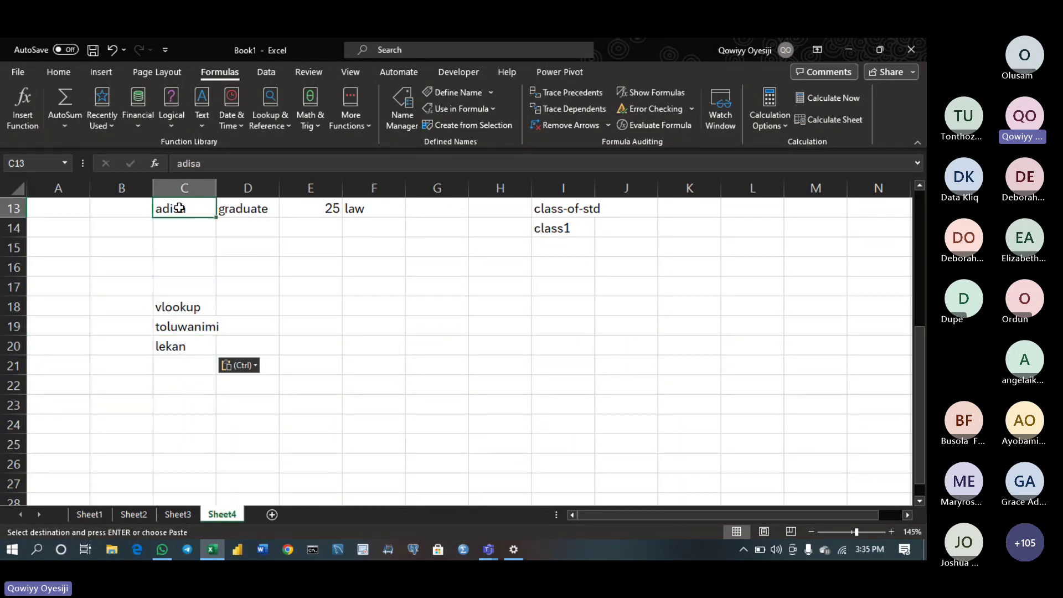
pyautogui.hotkey('ctrl', 'c')
pyautogui.click(167, 367)
pyautogui.hotkey('ctrl', 'v')
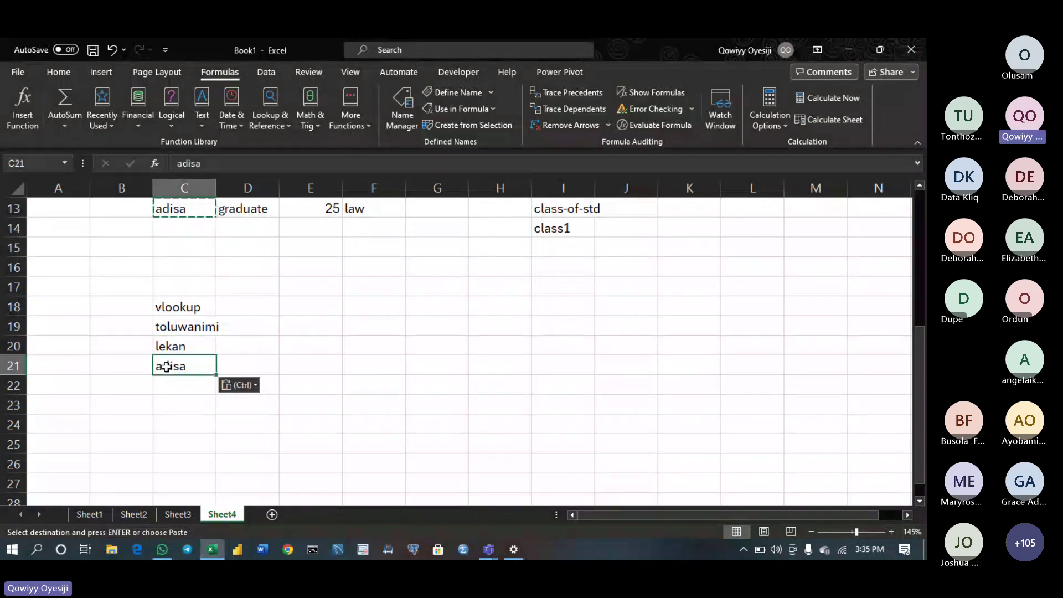
# Copy the first student name, in C4, to cell C22 of the vlookup list
pyautogui.press('pageup')
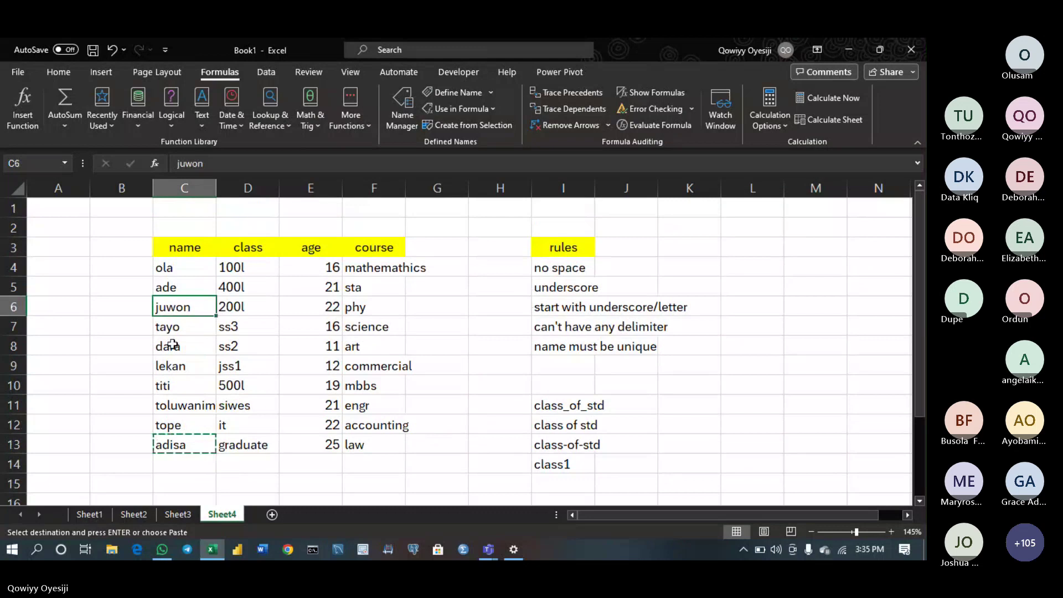
pyautogui.click(183, 268)
pyautogui.press('pagedown')
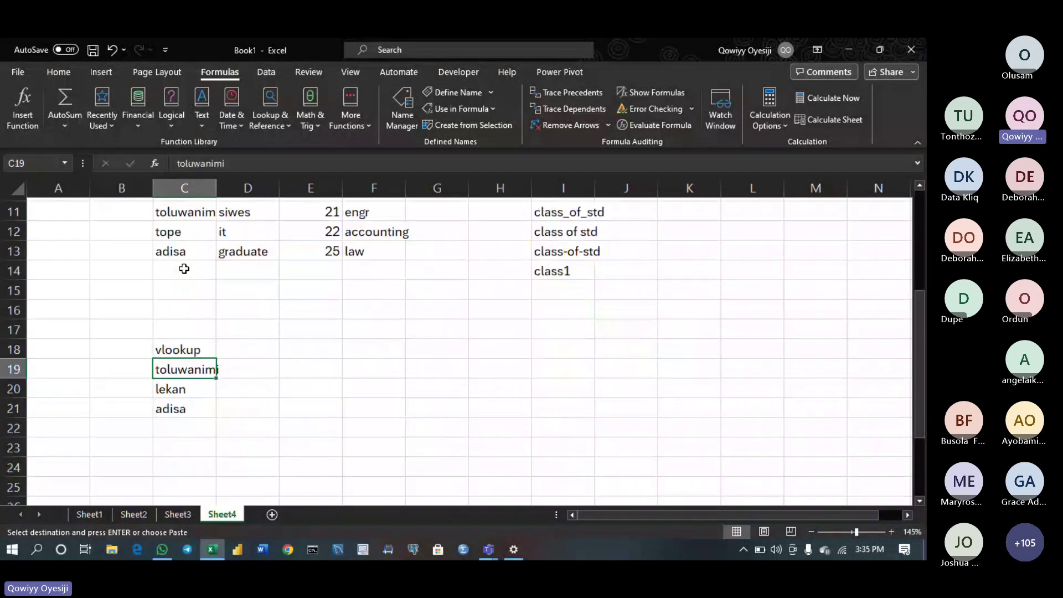
pyautogui.click(177, 327)
pyautogui.hotkey('ctrl', 'v')
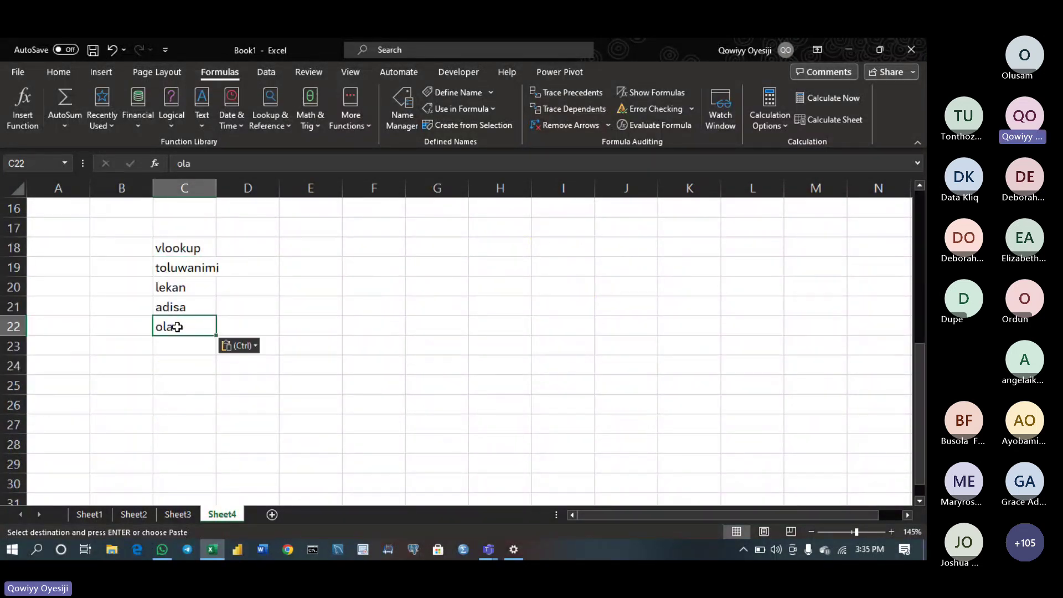
# Copy the student name in C8 to cell C23 at the end of the vlookup list
pyautogui.press('pageup')
pyautogui.click(171, 348)
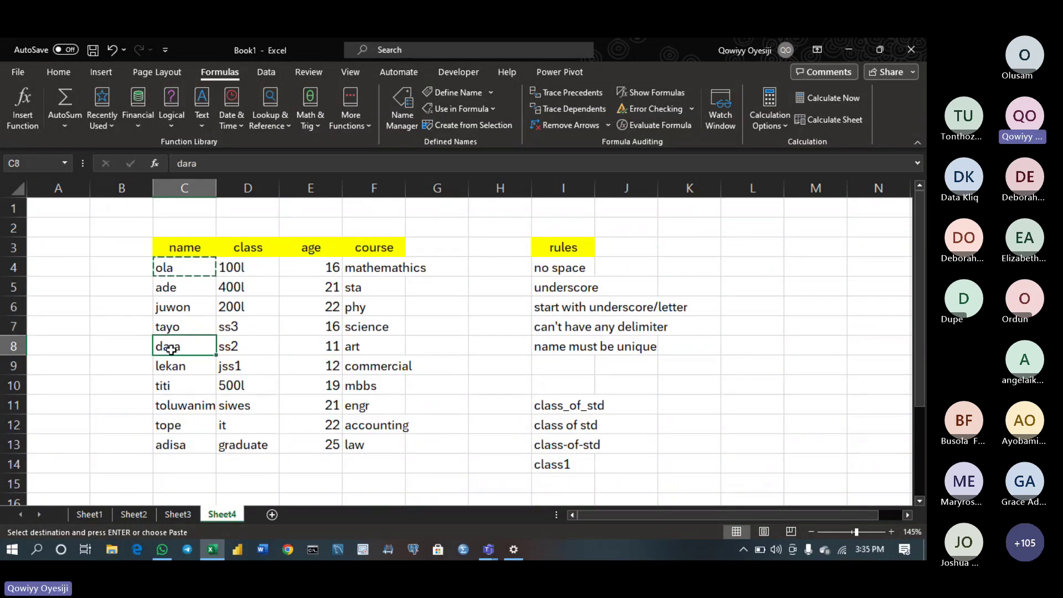
pyautogui.hotkey('ctrl', 'c')
pyautogui.press('pagedown')
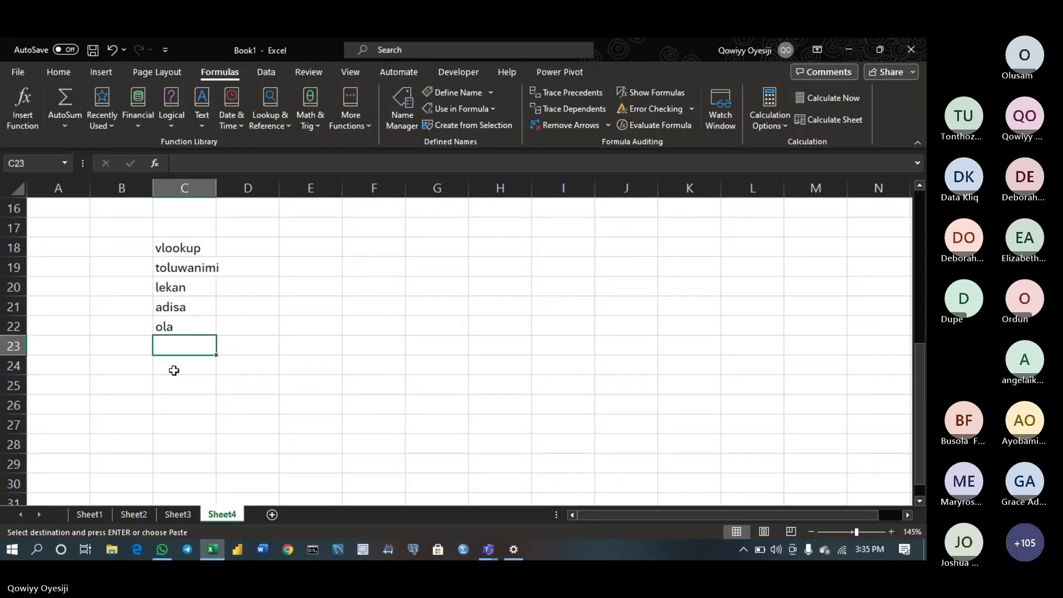
pyautogui.hotkey('ctrl', 'v')
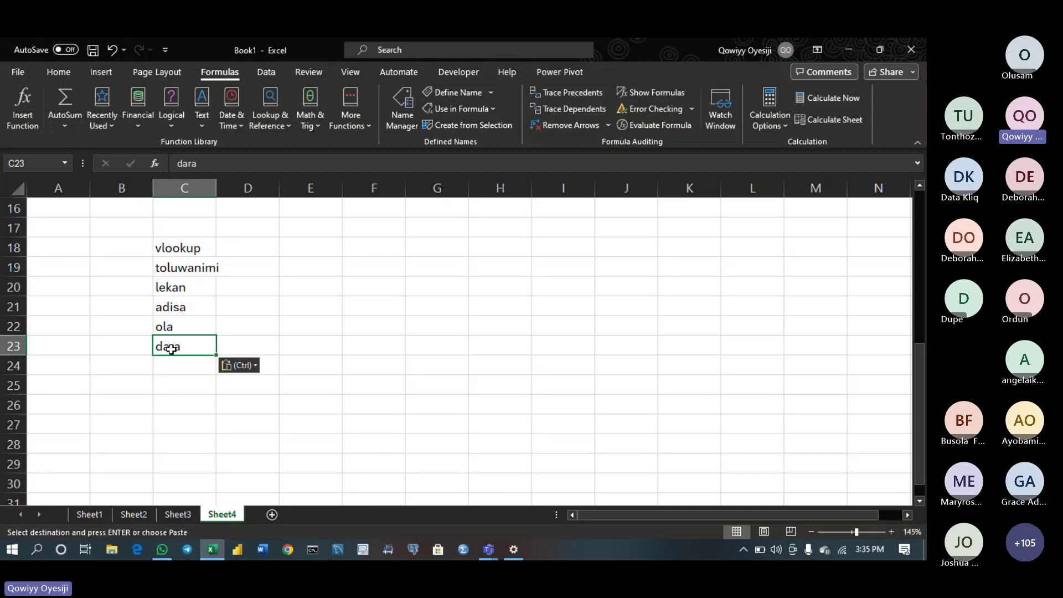
pyautogui.press('pageup')
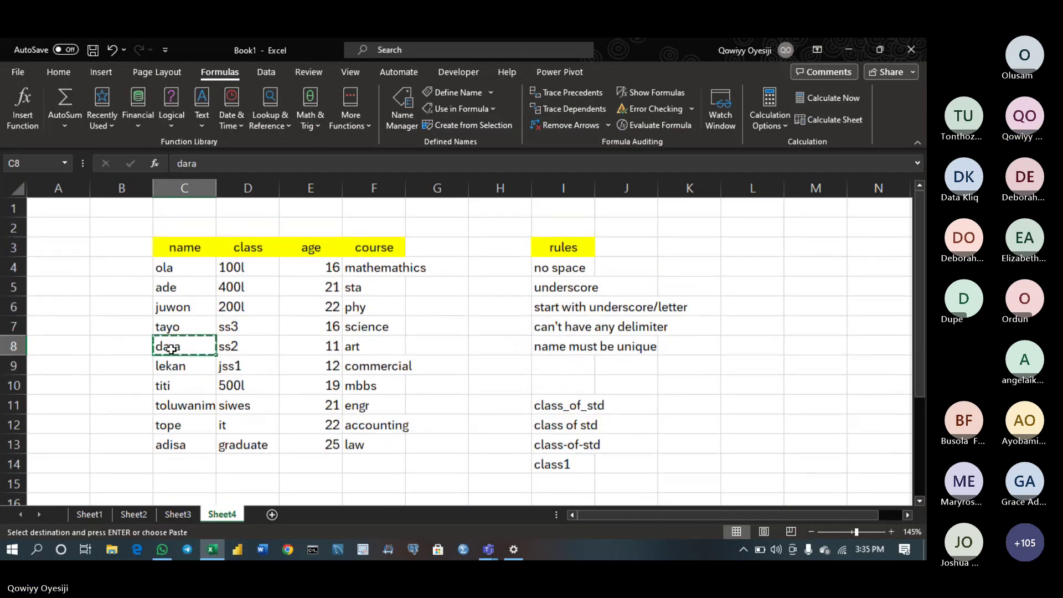
pyautogui.press('pagedown')
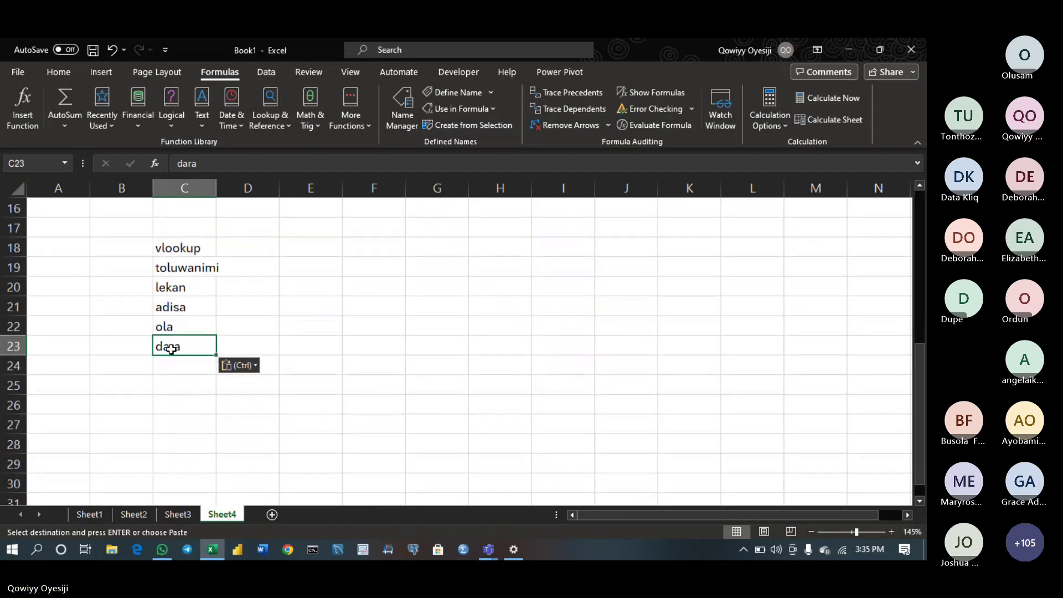
# Replace the heading in C18 with "name" and enter the heading "course" in D18
pyautogui.click(190, 247)
pyautogui.press('BackSpace')
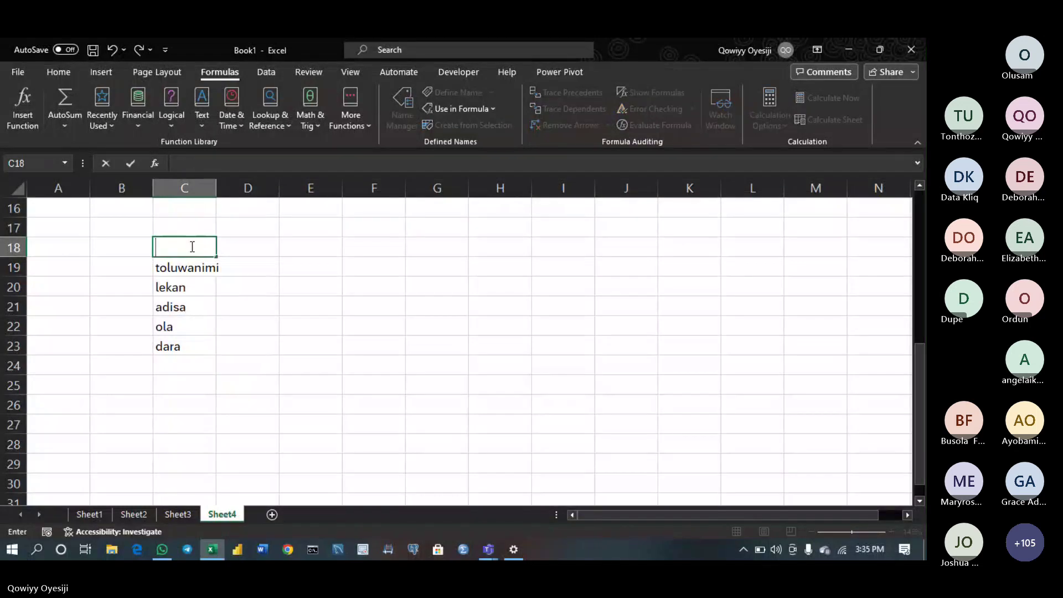
pyautogui.write('name')
pyautogui.press('Tab')
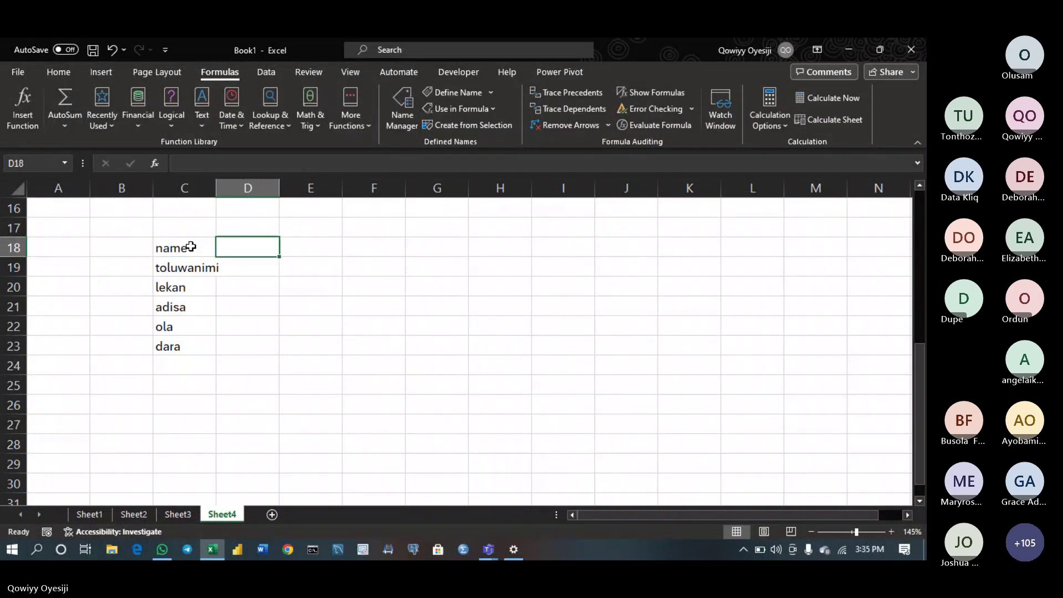
pyautogui.write('course')
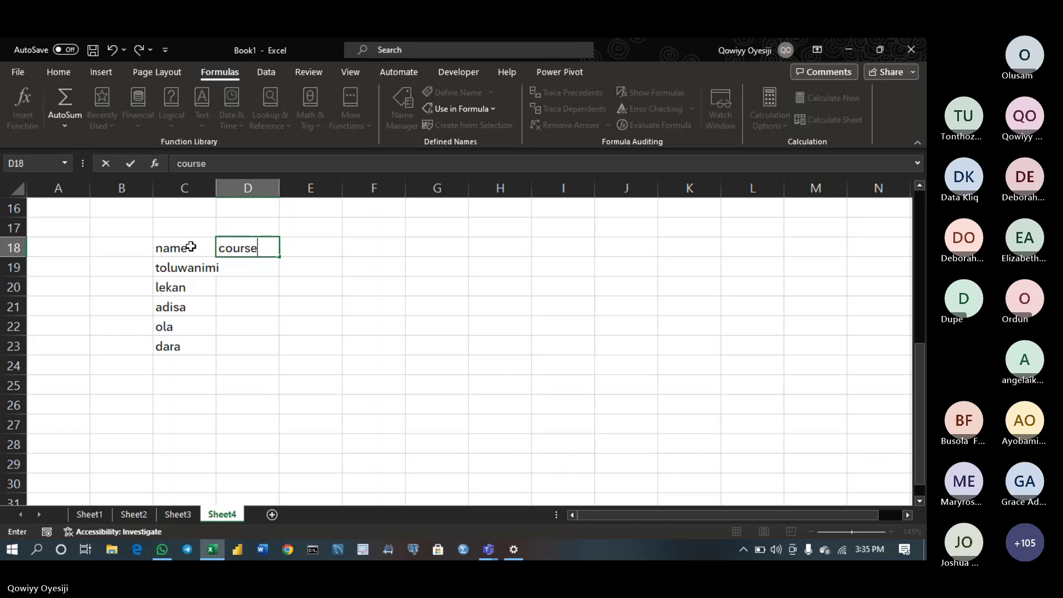
pyautogui.press('Up')
# Widen column C slightly so the longest student name fits
pyautogui.press('Up')
pyautogui.press('Up')
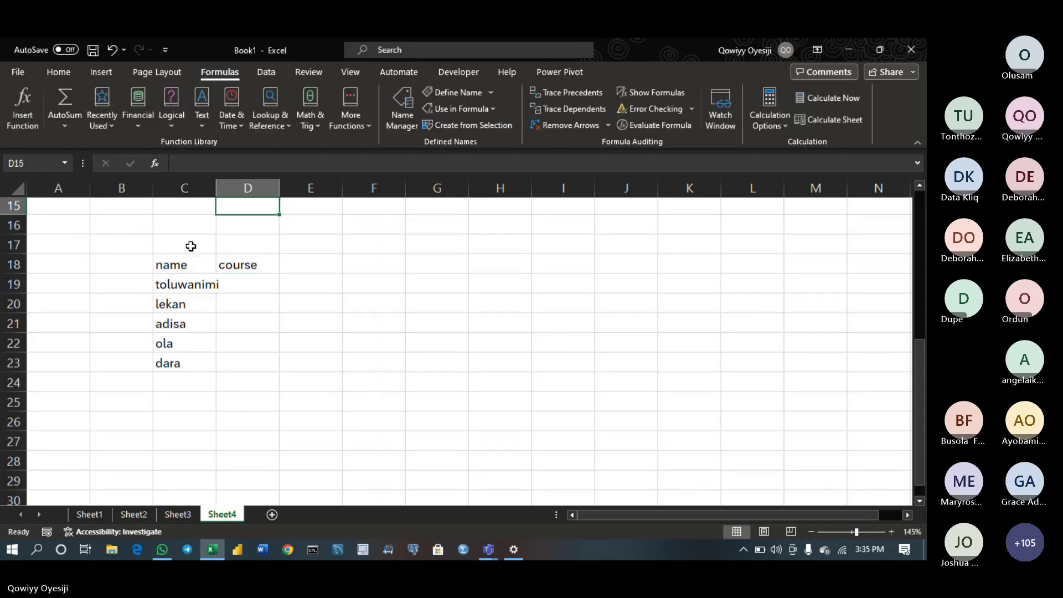
pyautogui.press('Down')
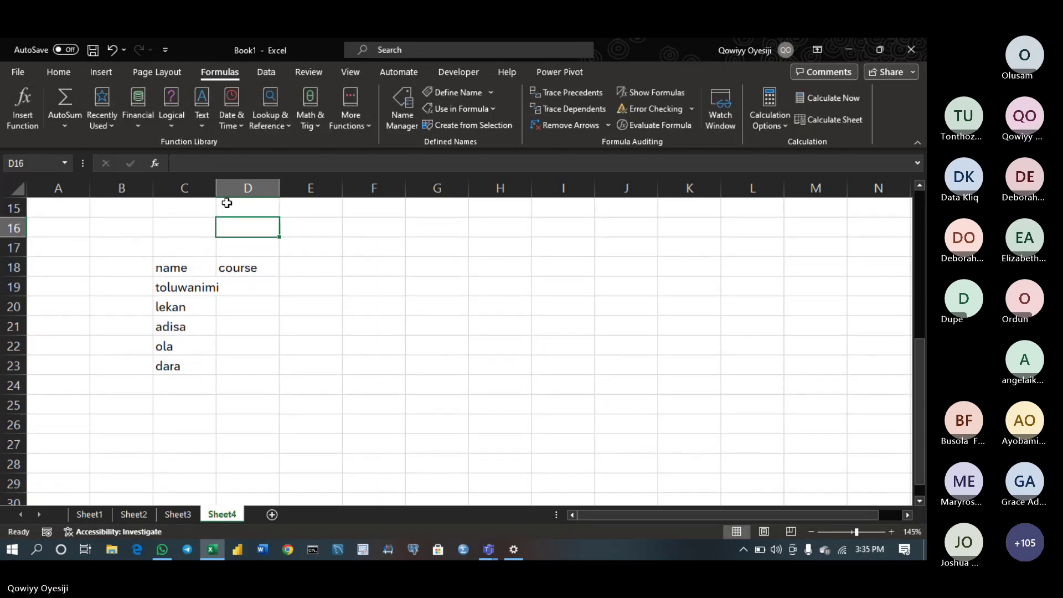
pyautogui.moveTo(216, 190); pyautogui.dragTo(226, 190)
# Move the rules list with its sample names from I3:I14 to the cells starting at D16
pyautogui.press('Up')
pyautogui.press('Up')
pyautogui.press('Up')
pyautogui.press('Up')
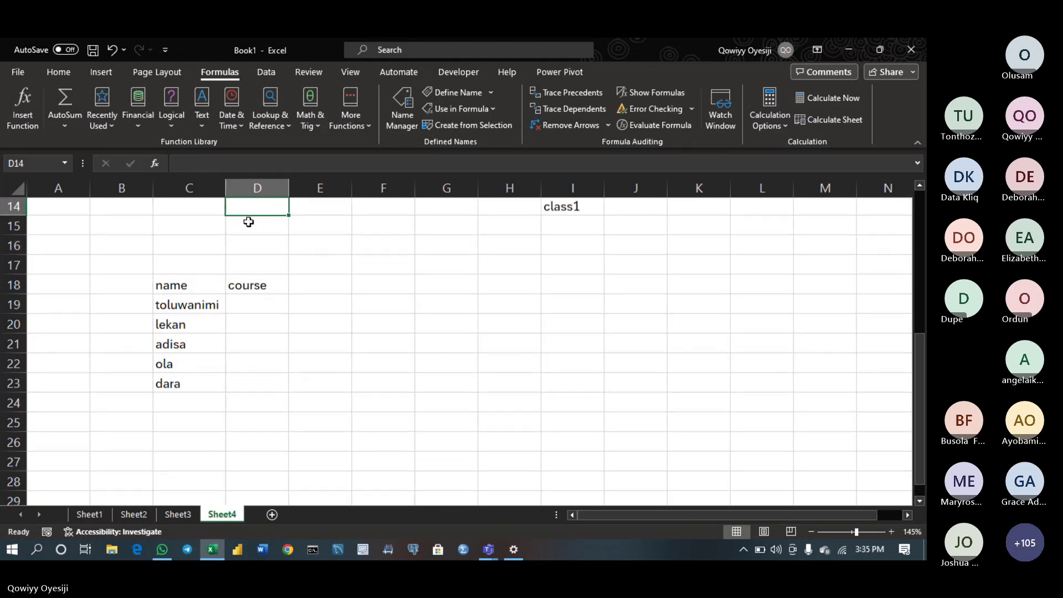
pyautogui.press('Up')
pyautogui.press('Up')
pyautogui.press('Up')
pyautogui.press('Up')
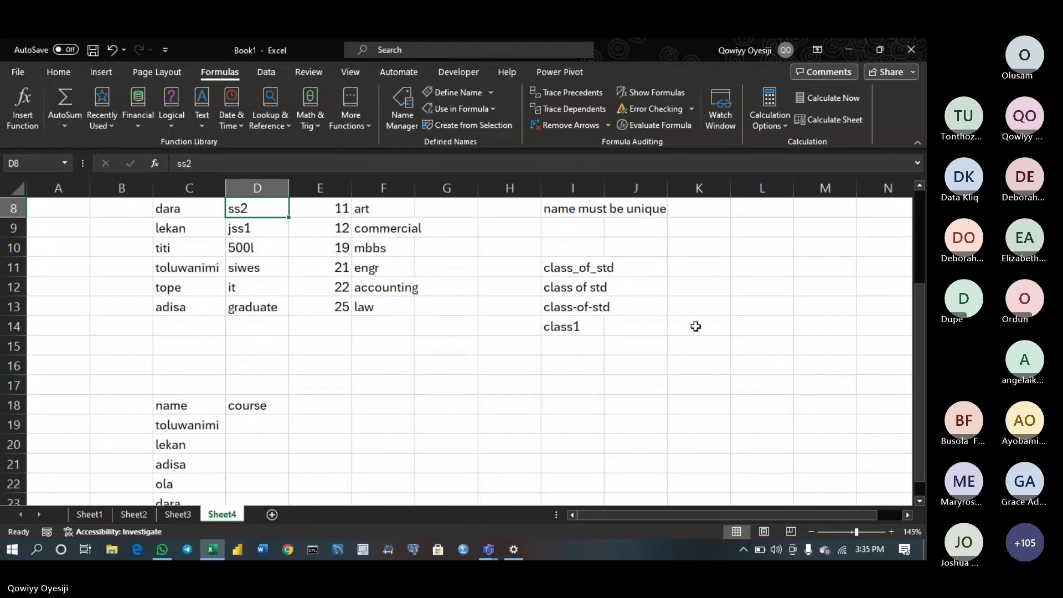
pyautogui.press('Up')
pyautogui.press('Up')
pyautogui.press('Up')
pyautogui.press('Up')
pyautogui.press('Up')
pyautogui.press('Up')
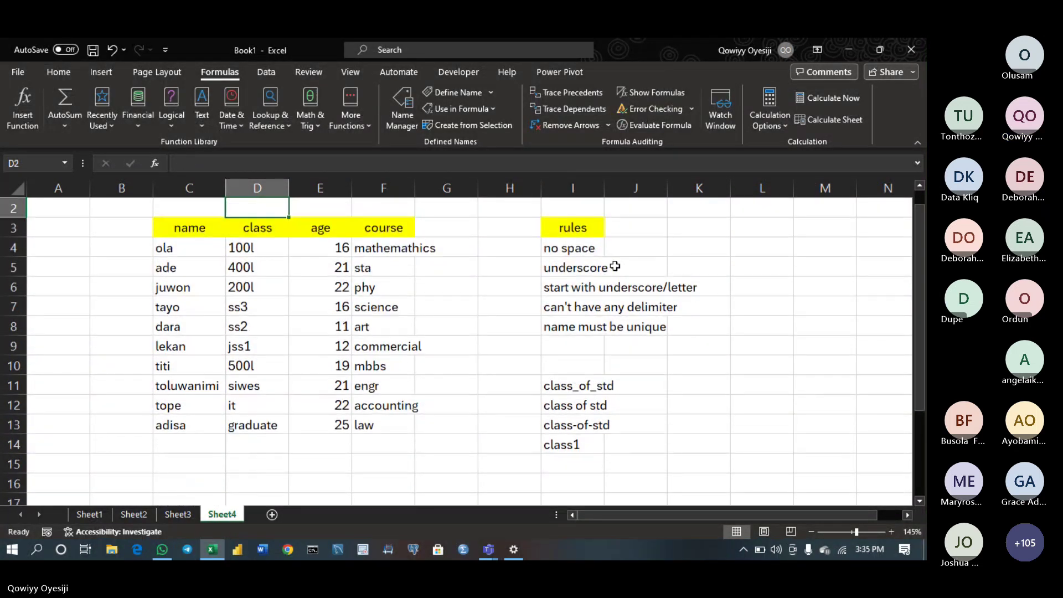
pyautogui.moveTo(575, 228); pyautogui.dragTo(591, 442)
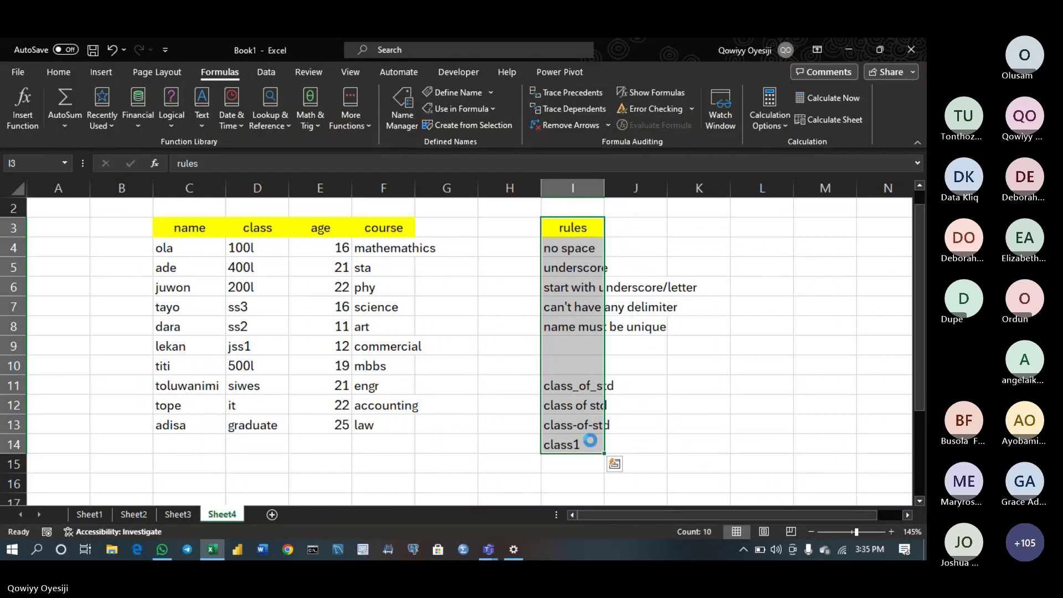
pyautogui.hotkey('ctrl', 'c')
pyautogui.hotkey('ctrl', 'q')
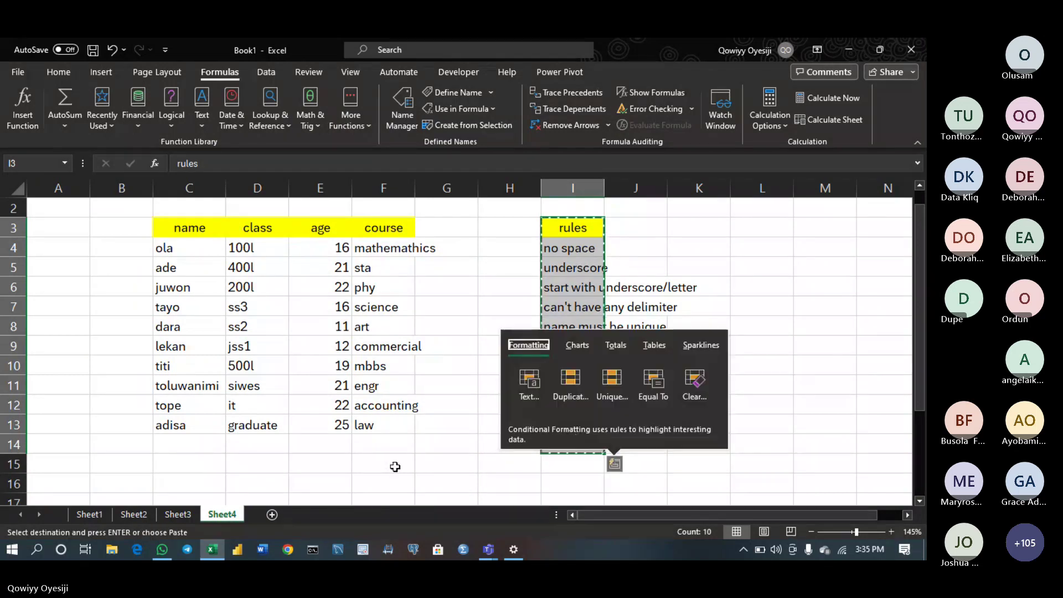
pyautogui.click(252, 483)
pyautogui.hotkey('ctrl', 'v')
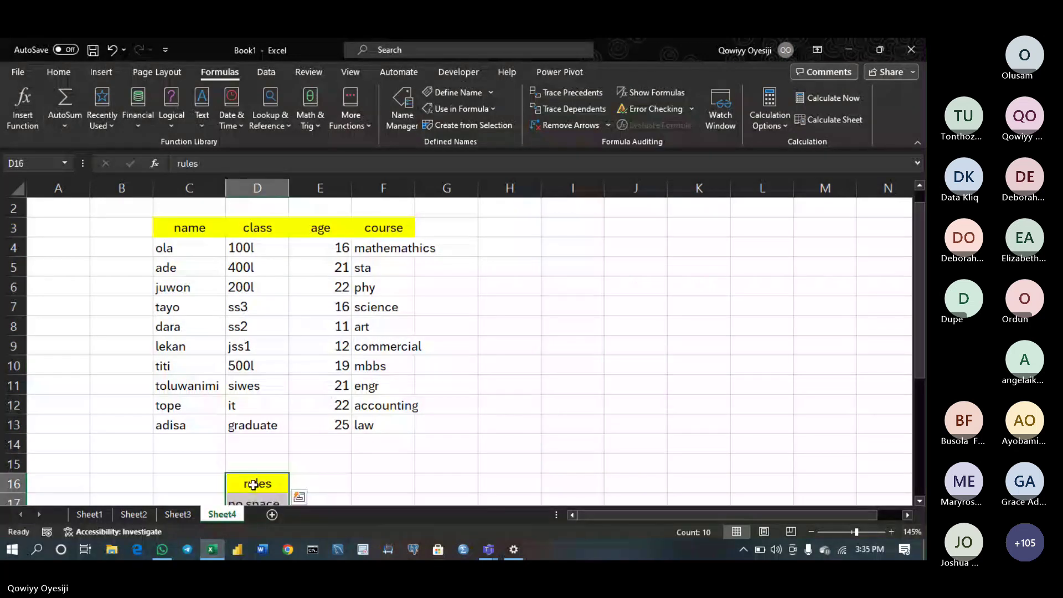
# Copy the name list in C18:C23 to the cells starting at I3, beside the student table
pyautogui.scroll(-2, 308, 483)
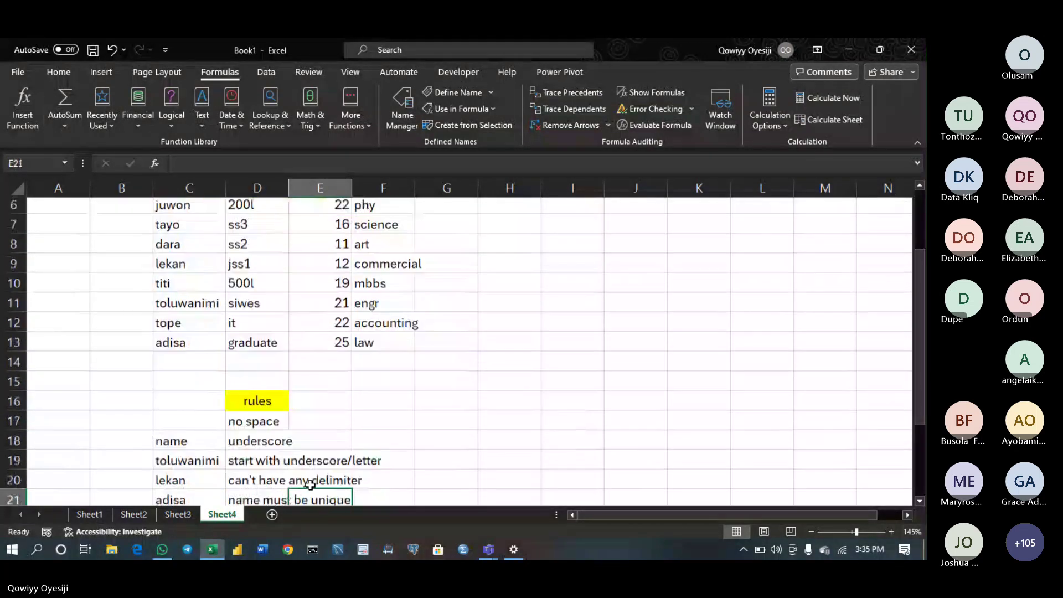
pyautogui.click(309, 484)
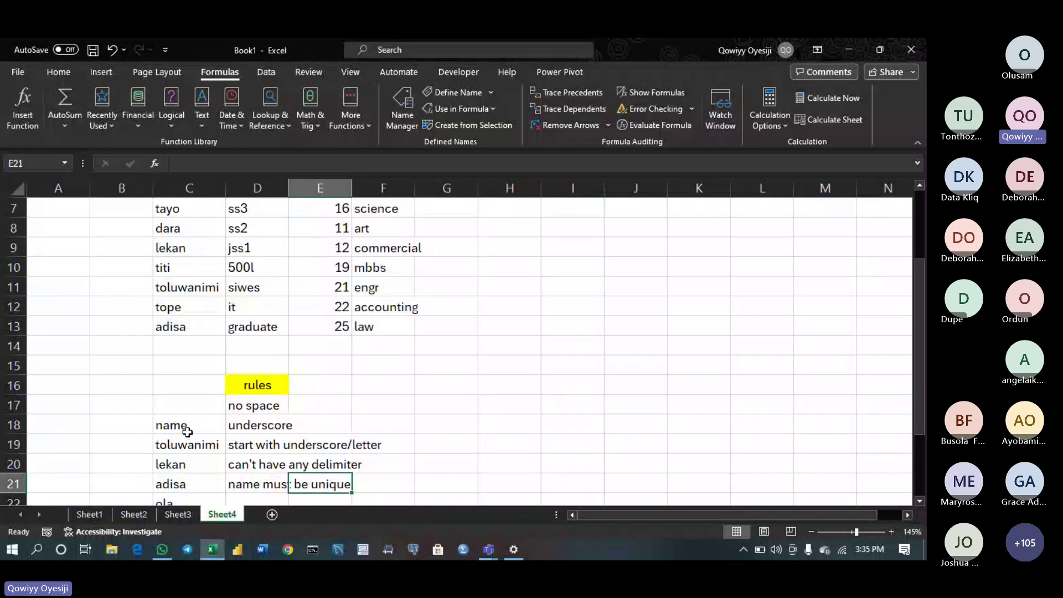
pyautogui.moveTo(187, 432)
pyautogui.mouseDown()
pyautogui.moveTo(186, 480)
pyautogui.moveTo(190, 413)
pyautogui.moveTo(189, 425)
pyautogui.mouseUp()
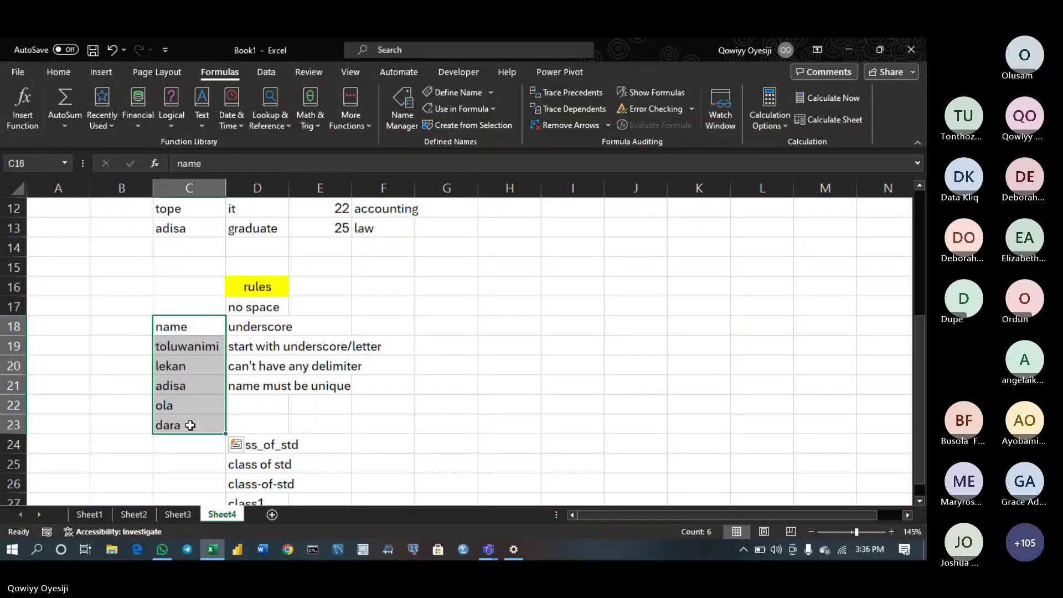
pyautogui.hotkey('ctrl', 'c')
pyautogui.hotkey('ctrl', 'Up')
pyautogui.hotkey('ctrl', 'Up')
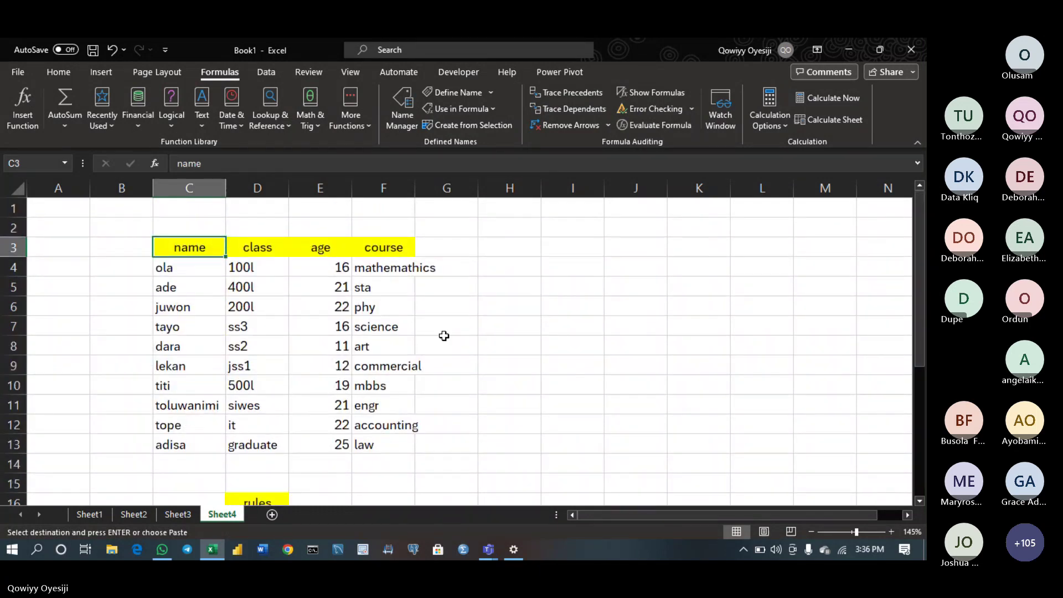
pyautogui.click(570, 245)
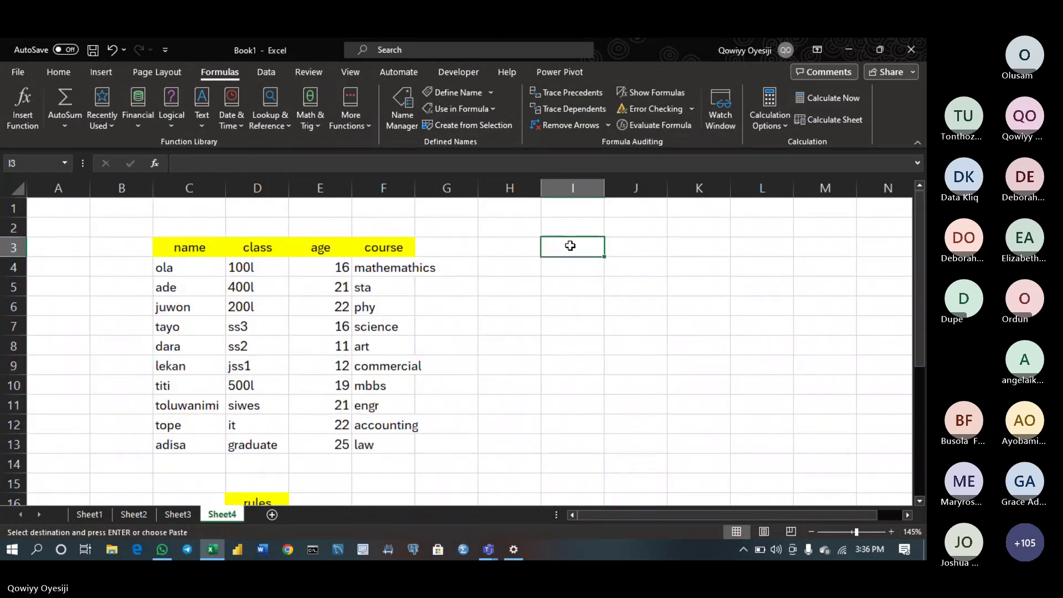
pyautogui.press('Return')
# Fill the name heading in I3 with yellow
pyautogui.click(570, 245)
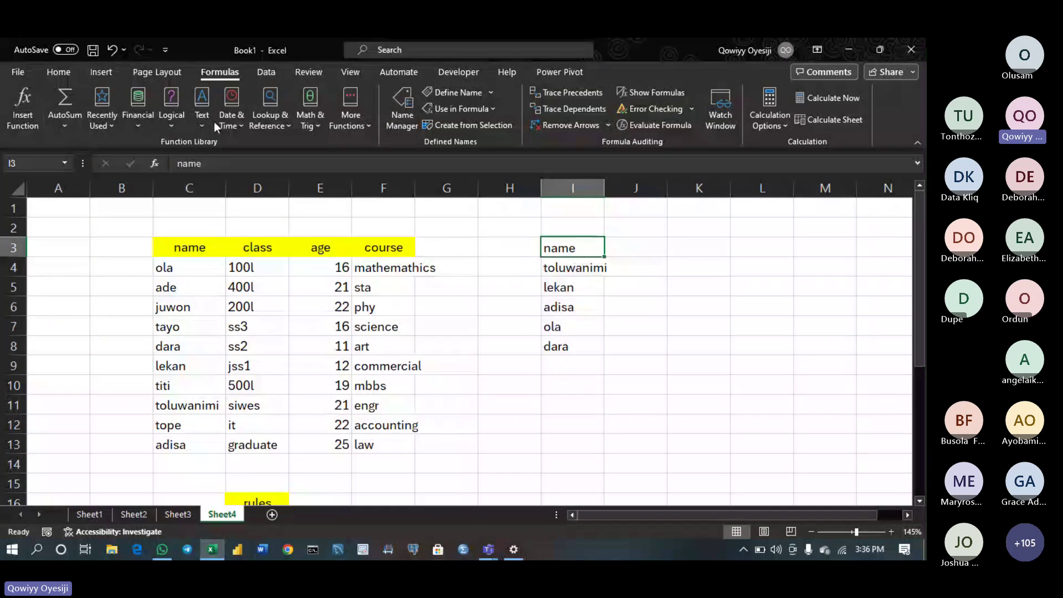
pyautogui.click(58, 73)
pyautogui.click(173, 119)
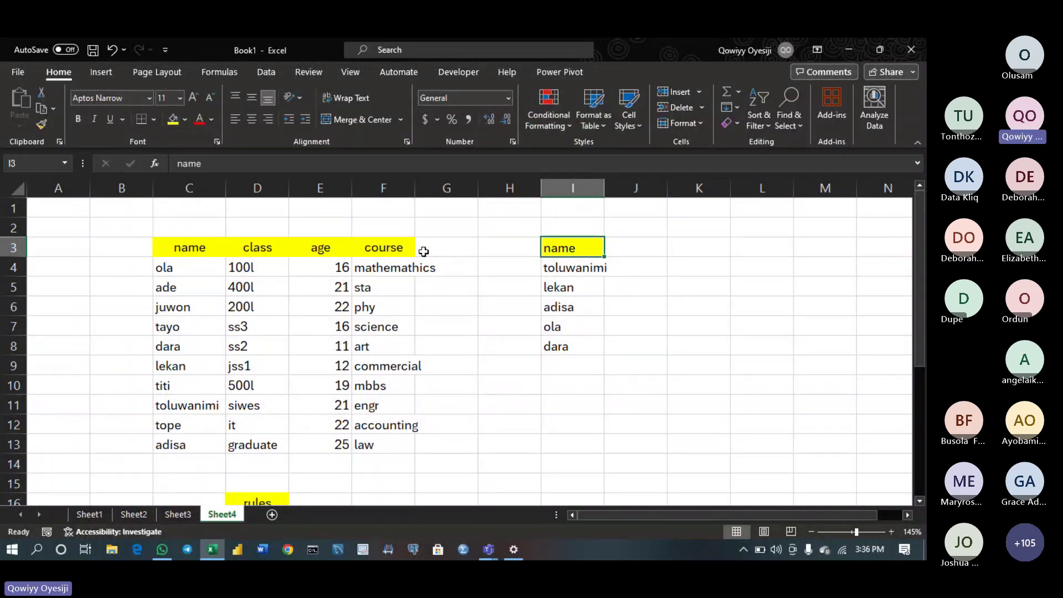
# Enter the headings "course", "age" and "class" in J3, K3 and L3 beside the name heading
pyautogui.click(657, 256)
pyautogui.write('c')
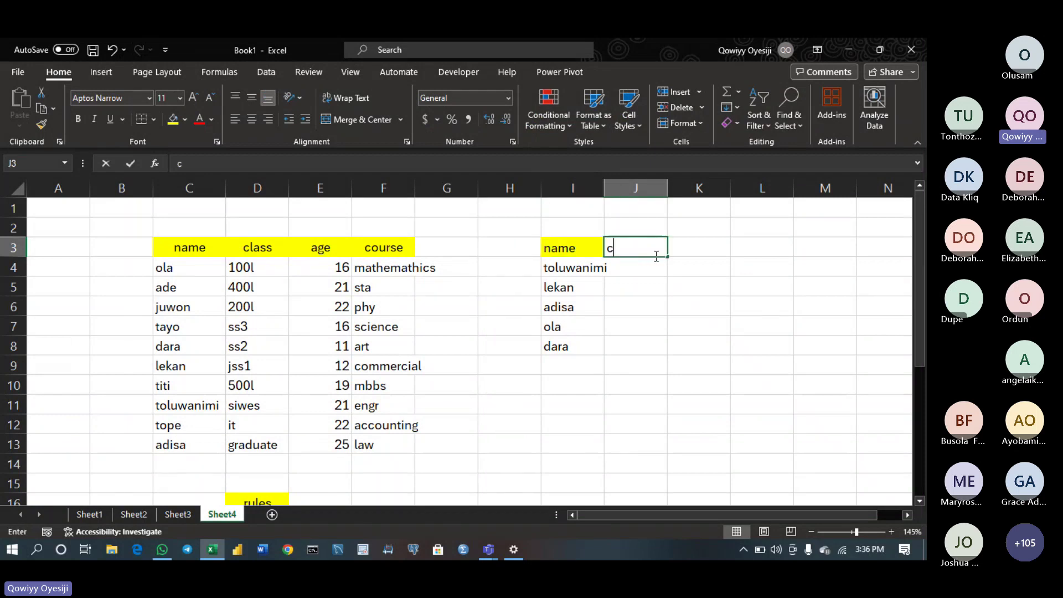
pyautogui.write('ourse')
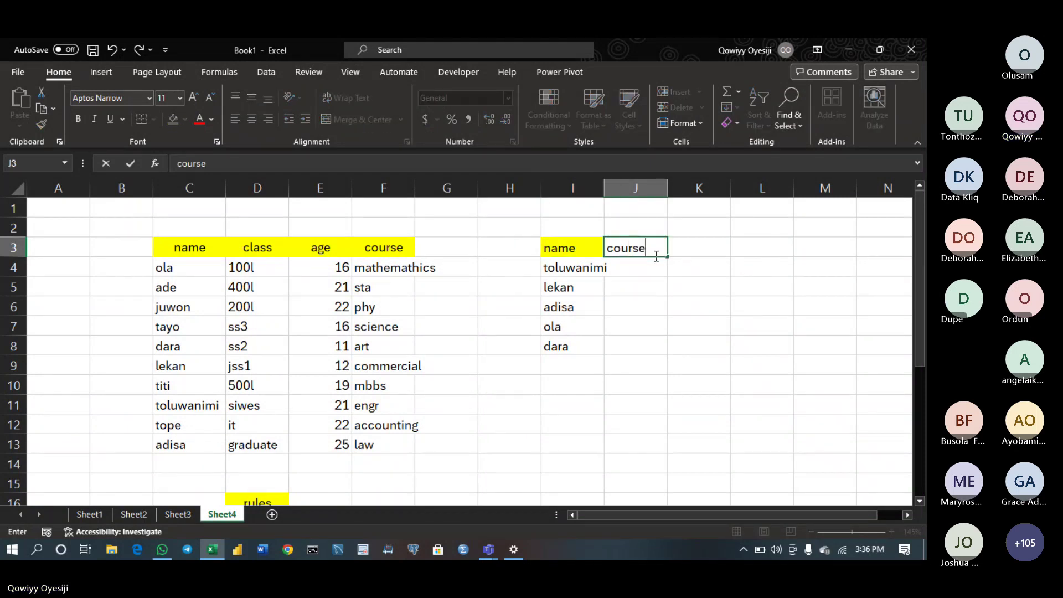
pyautogui.press('Tab')
pyautogui.write('ag')
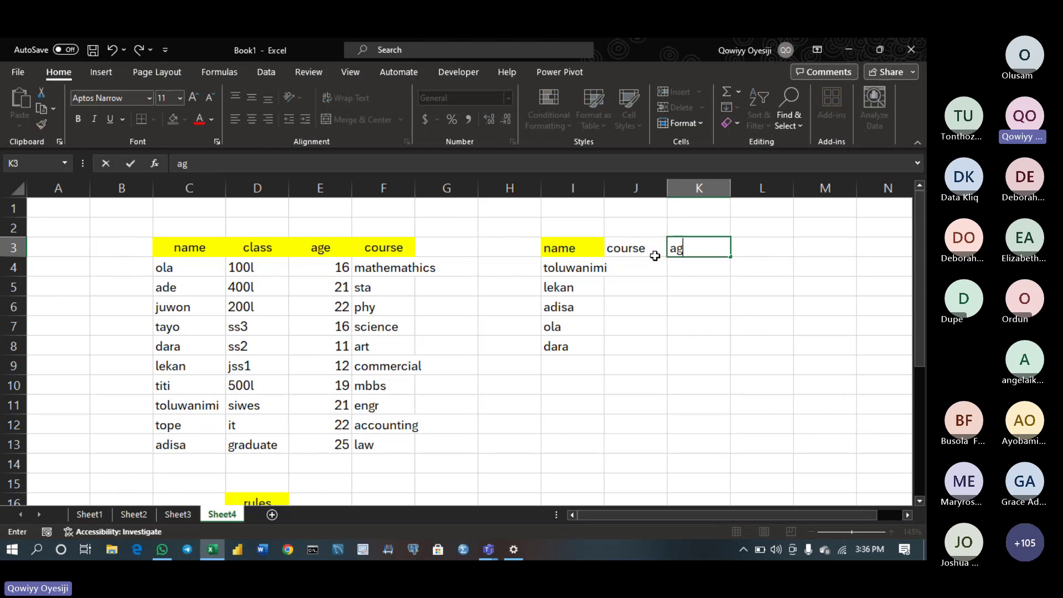
pyautogui.write('e')
pyautogui.press('Tab')
pyautogui.write('class')
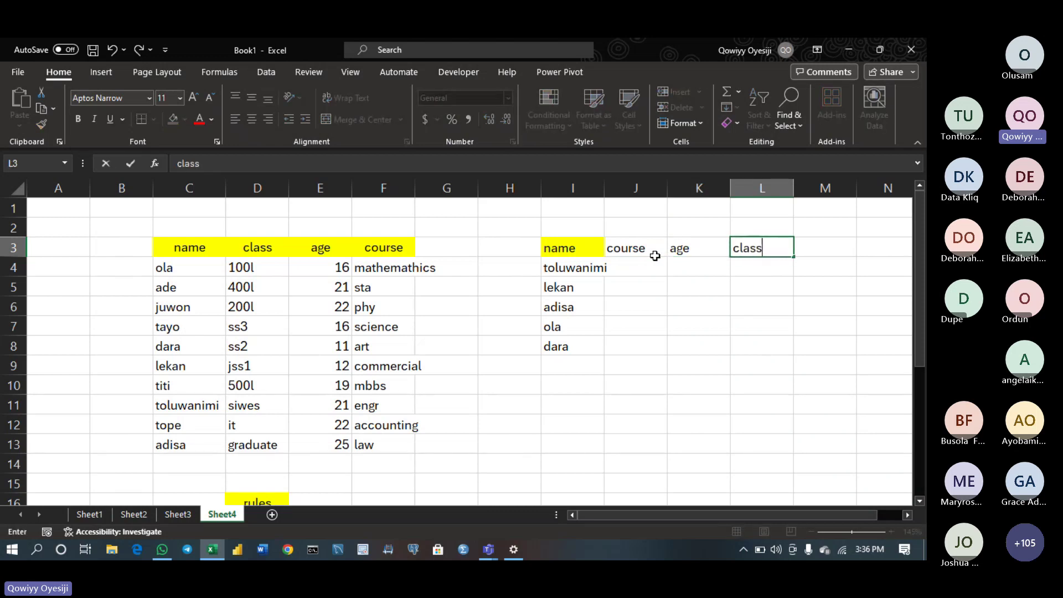
pyautogui.press('Down')
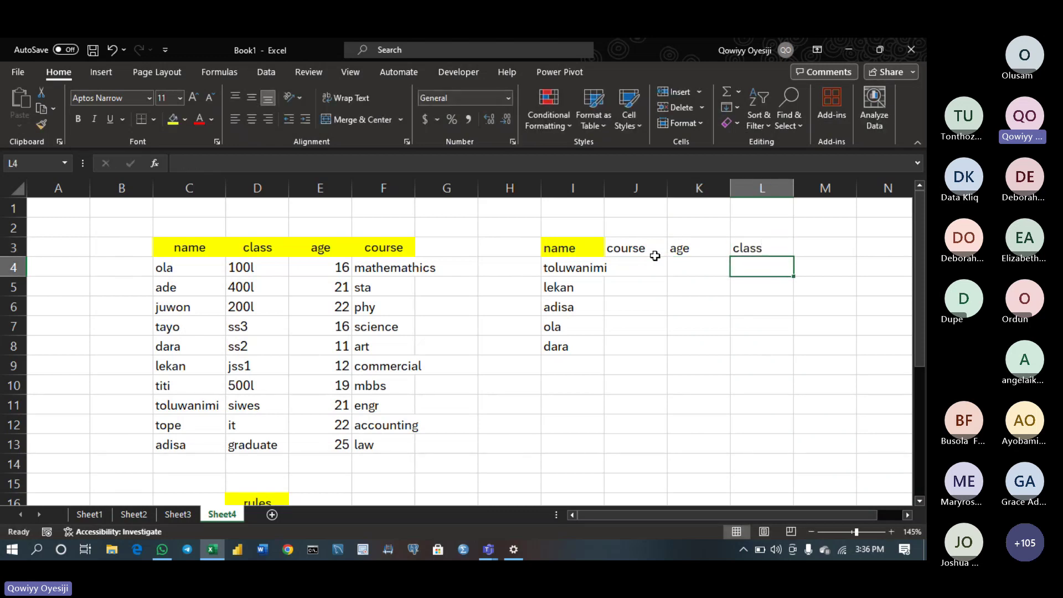
pyautogui.click(629, 274)
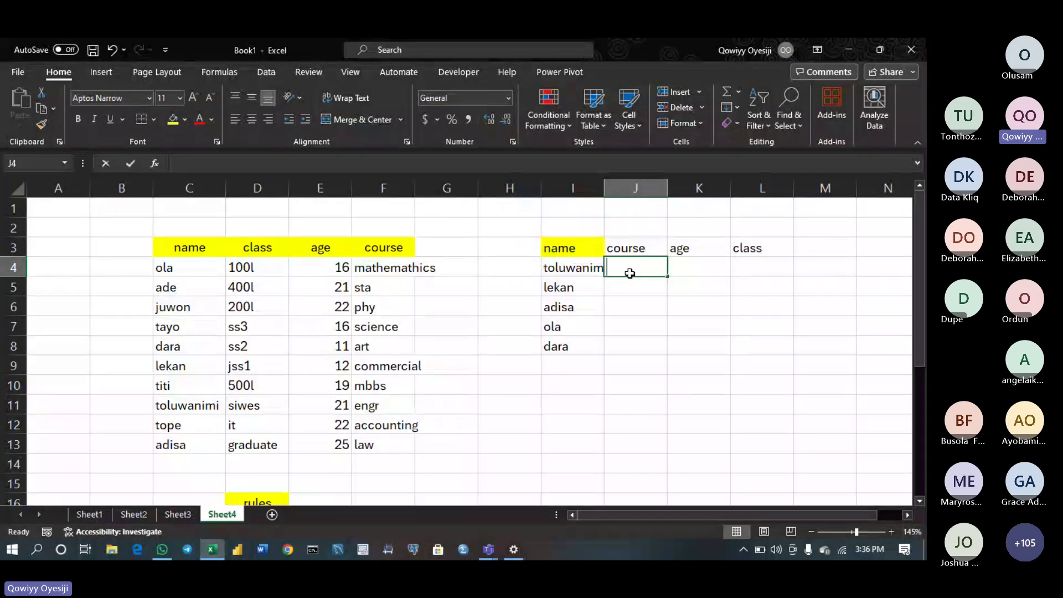
pyautogui.write('=vloo')
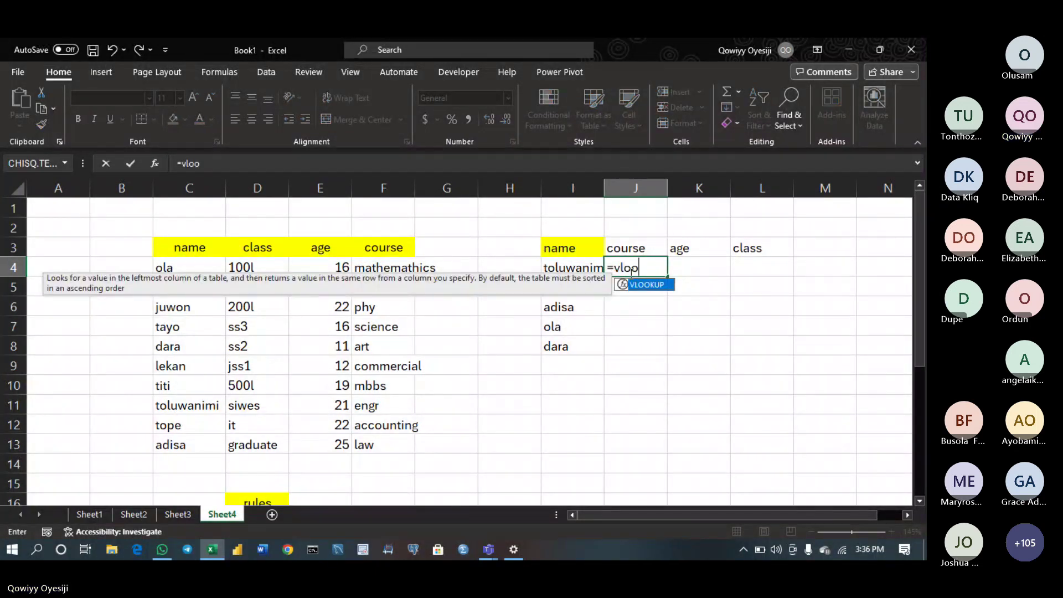
pyautogui.press('Tab')
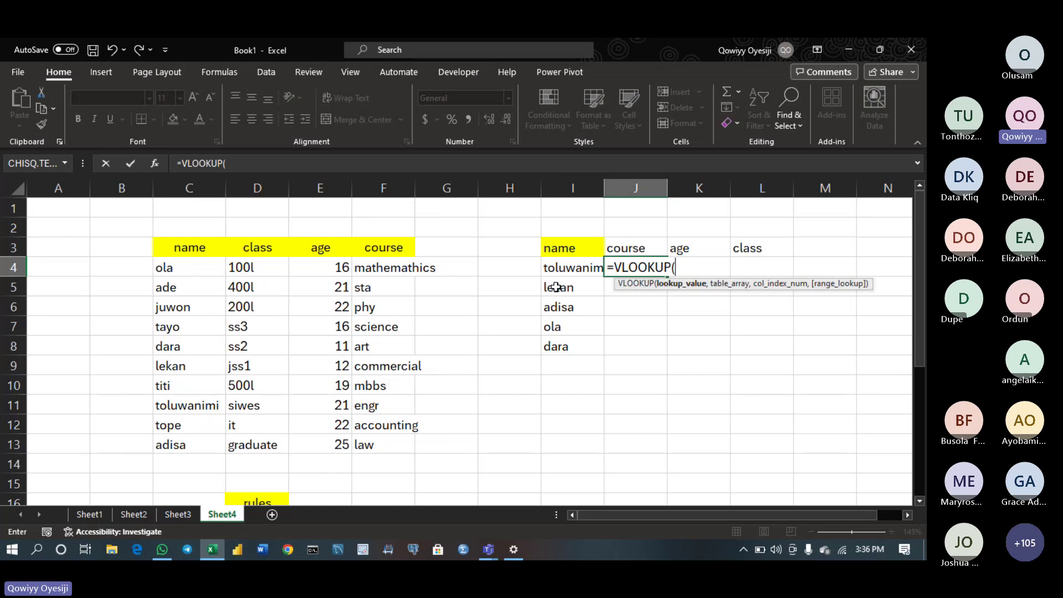
pyautogui.click(553, 269)
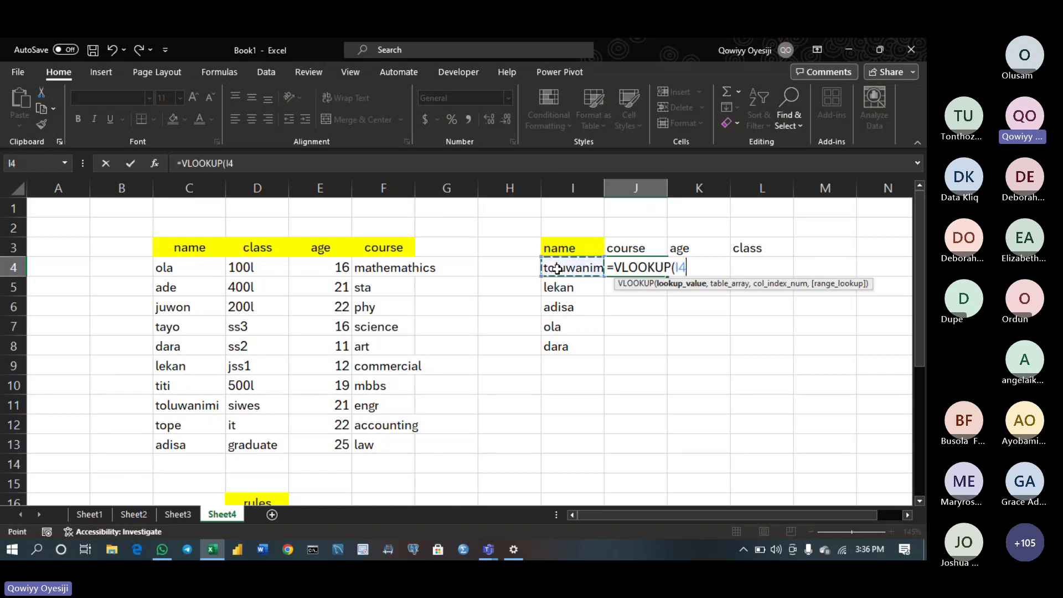
pyautogui.write(',')
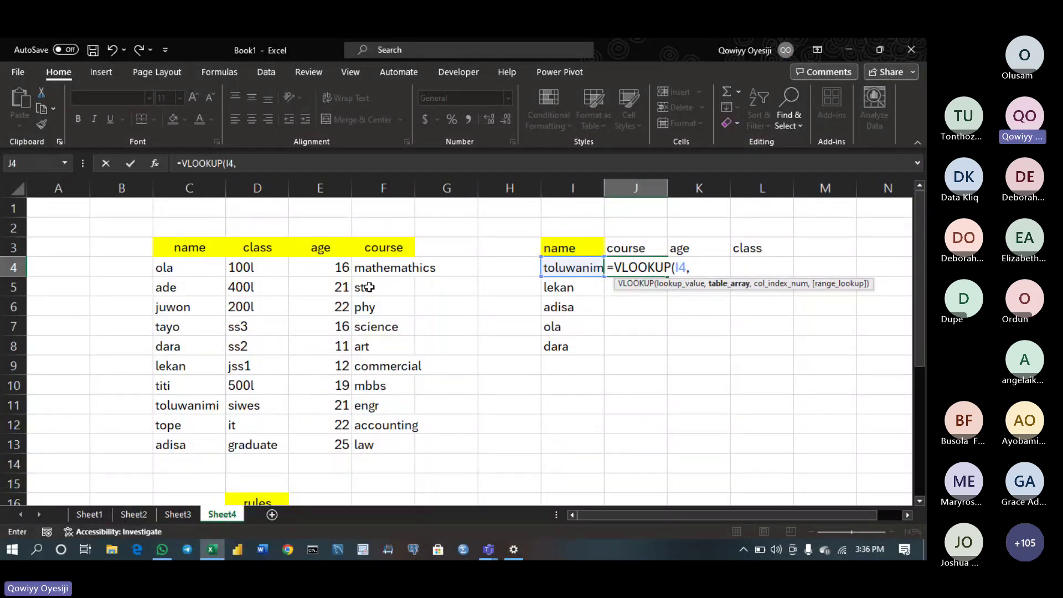
pyautogui.press('BackSpace')
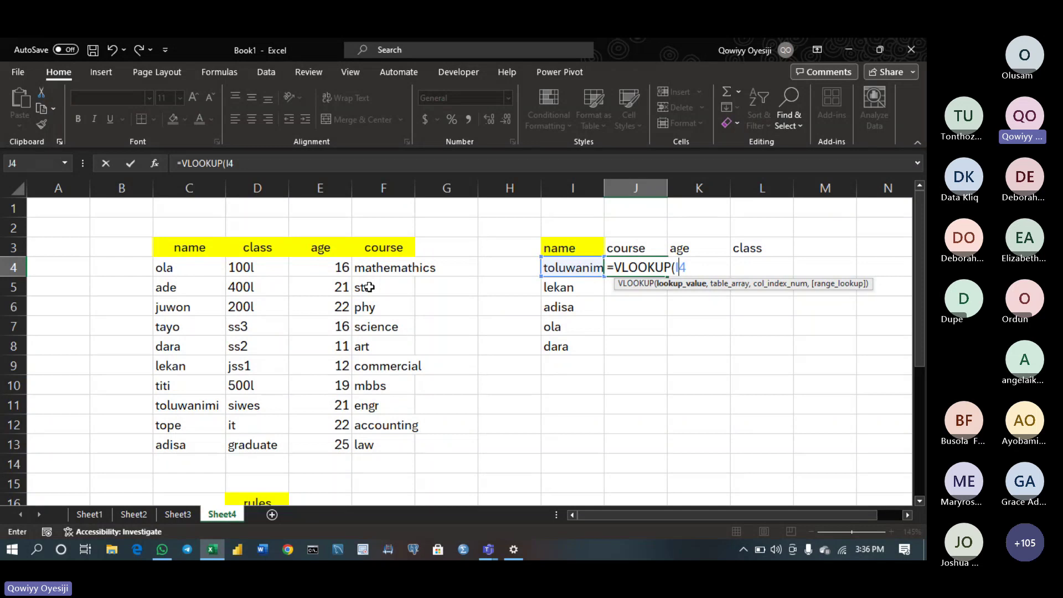
pyautogui.press('Escape')
pyautogui.press('Return')
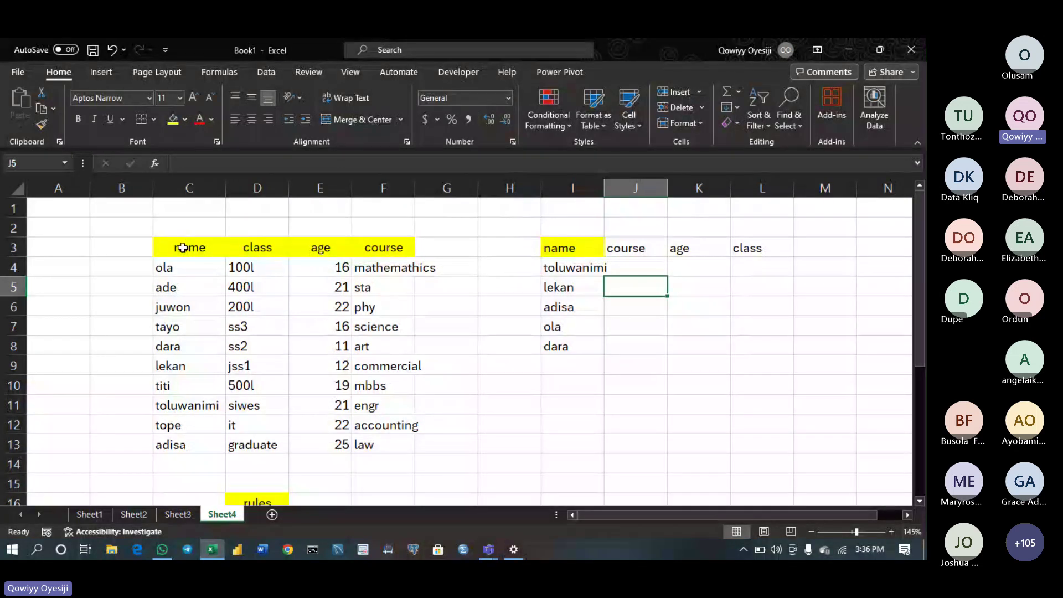
# Define the named range std_info for the student table C3:F13, including its header row
pyautogui.moveTo(182, 248); pyautogui.dragTo(384, 449)
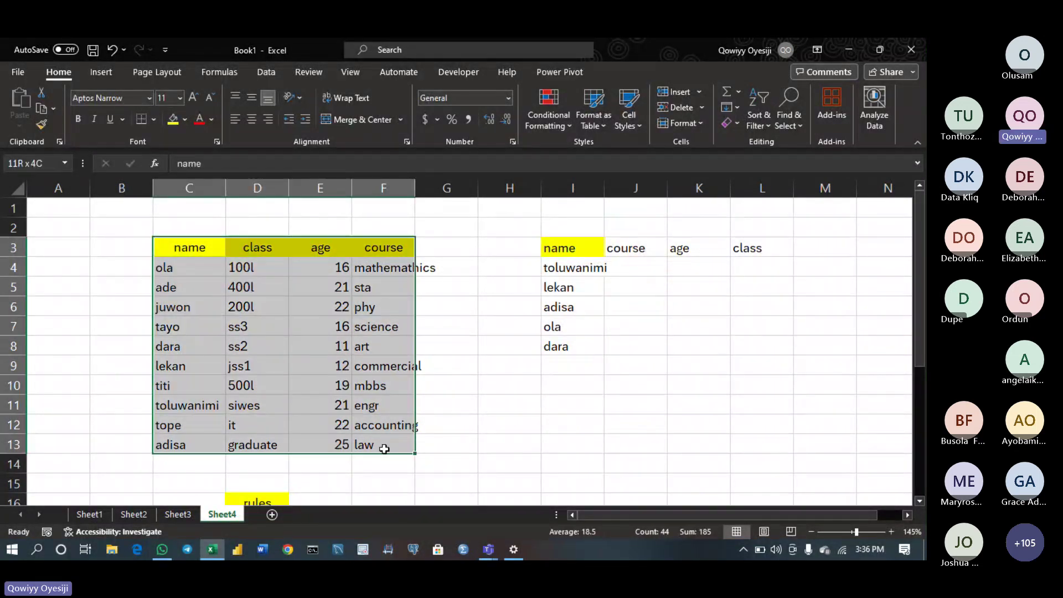
pyautogui.click(24, 165)
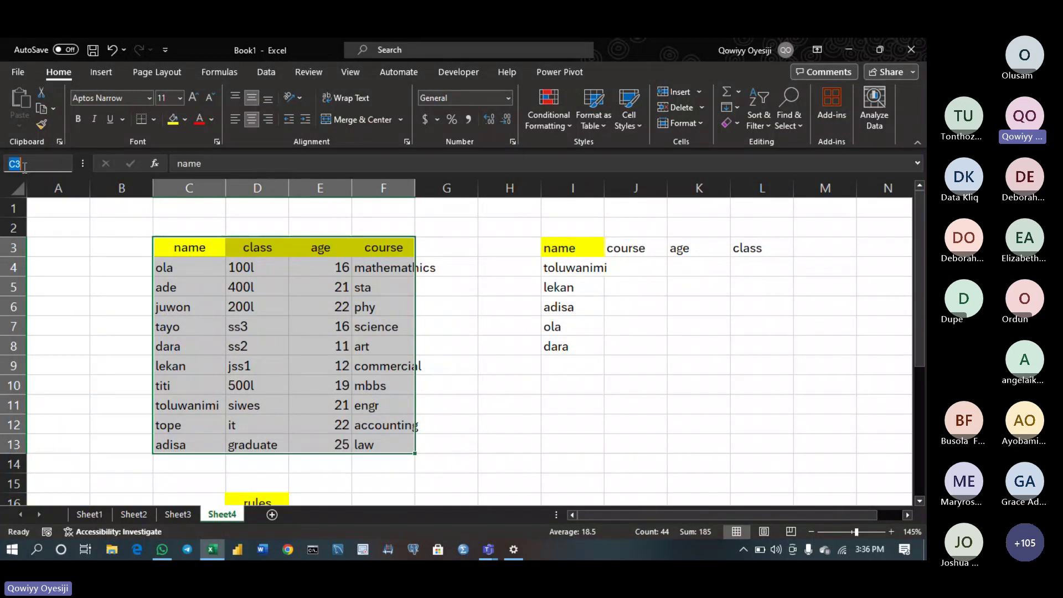
pyautogui.write('std')
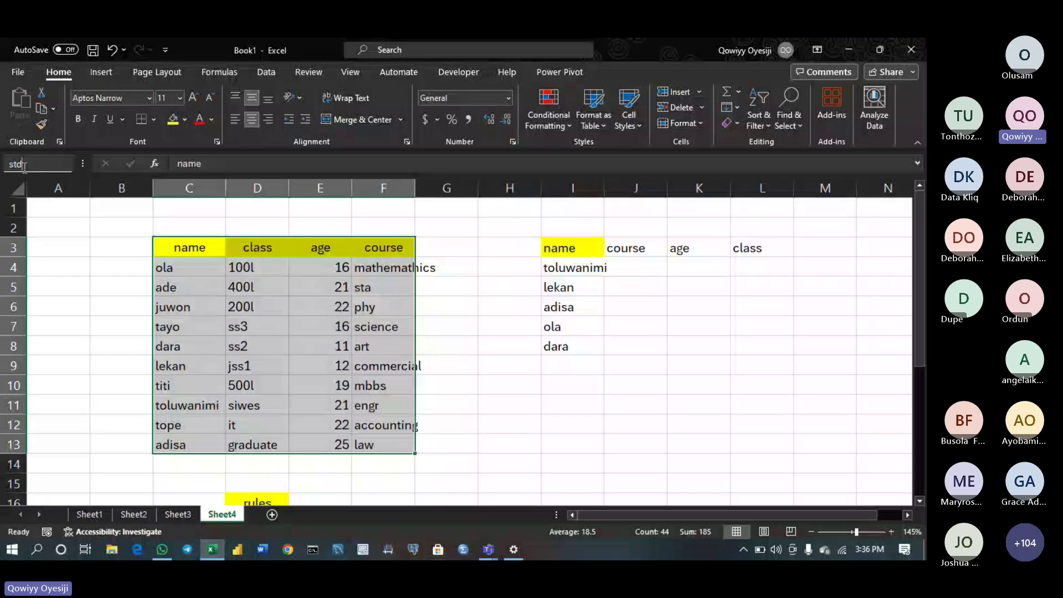
pyautogui.write('_info')
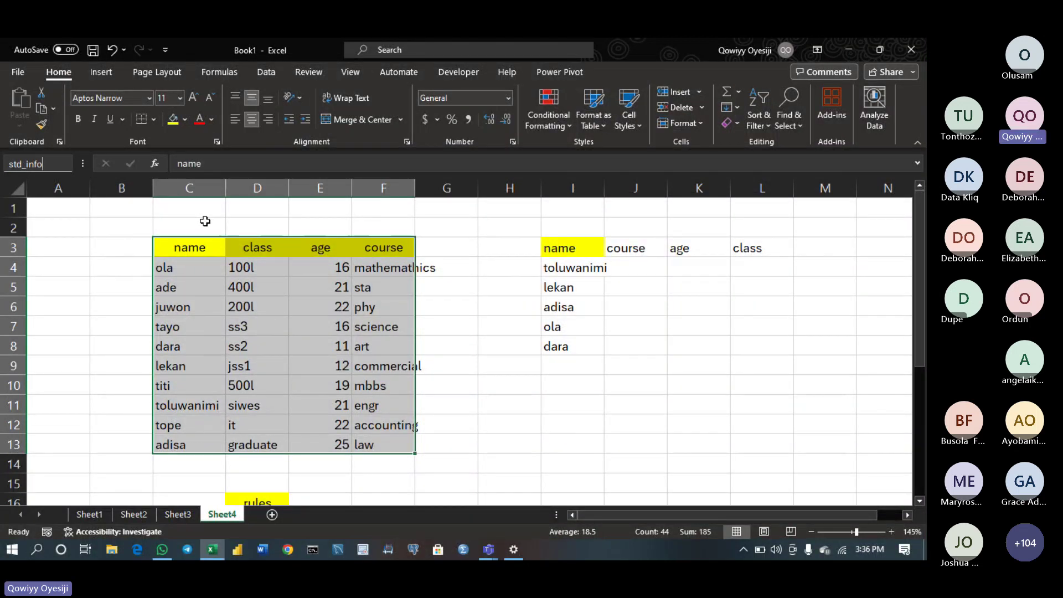
pyautogui.press('Return')
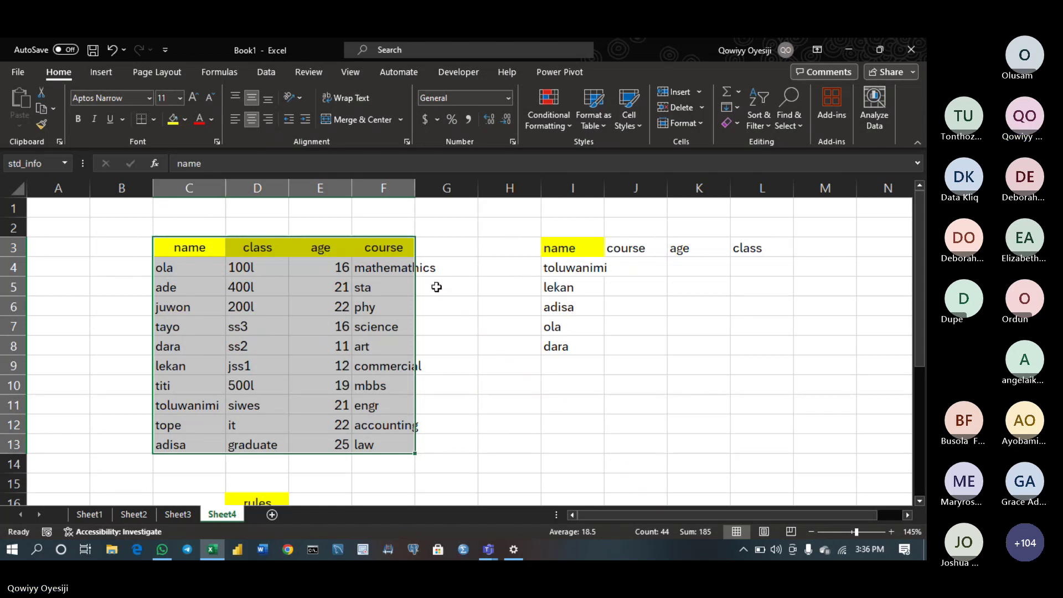
# Look up the first student's course in J4 with =VLOOKUP(I4,std_info,4) and fill the formula down to J8
pyautogui.click(624, 267)
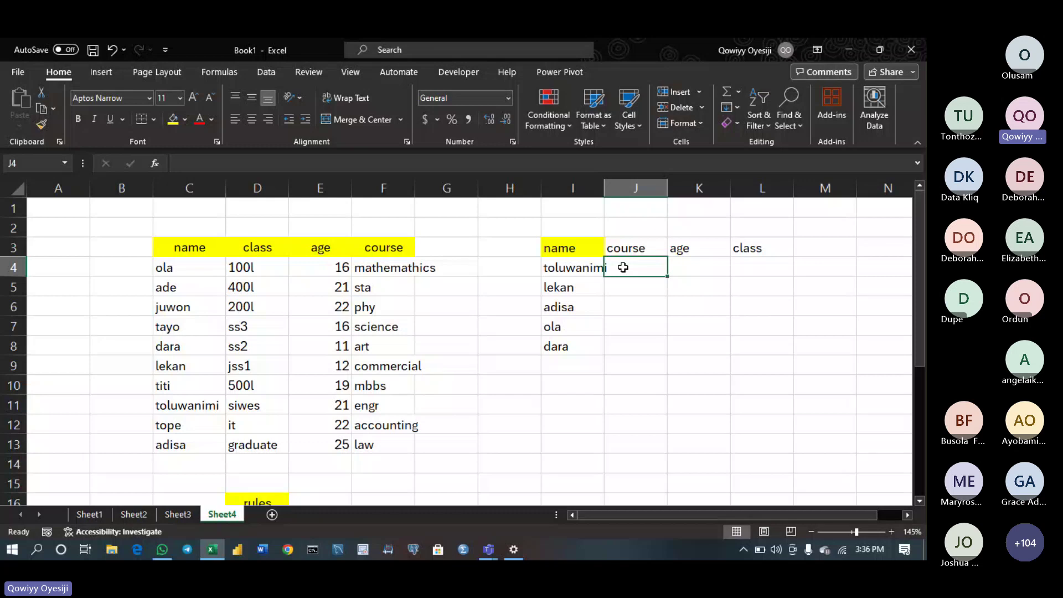
pyautogui.doubleClick(624, 267)
pyautogui.write('=vloo')
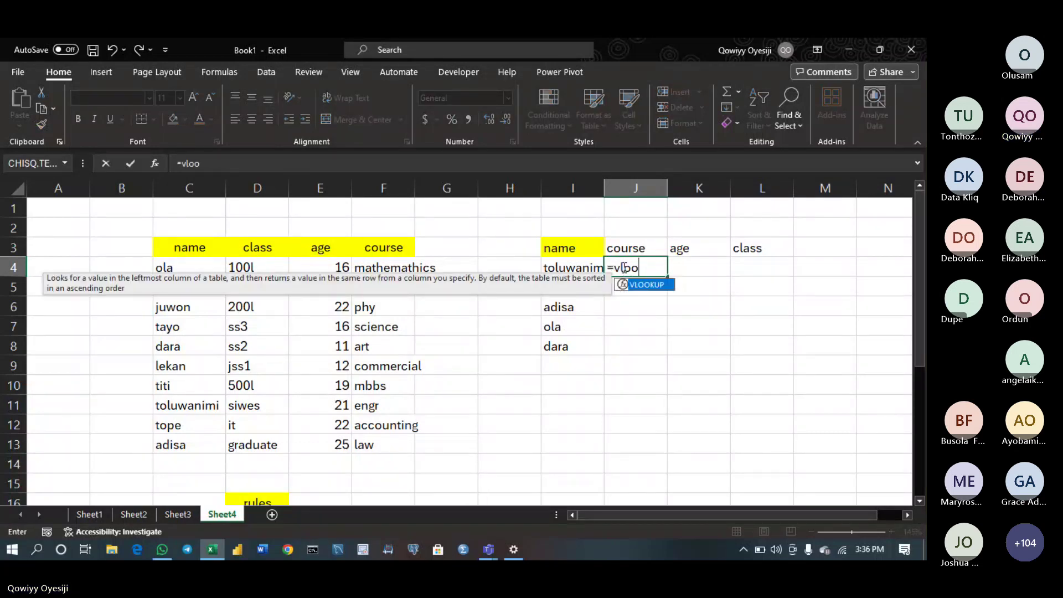
pyautogui.press('Tab')
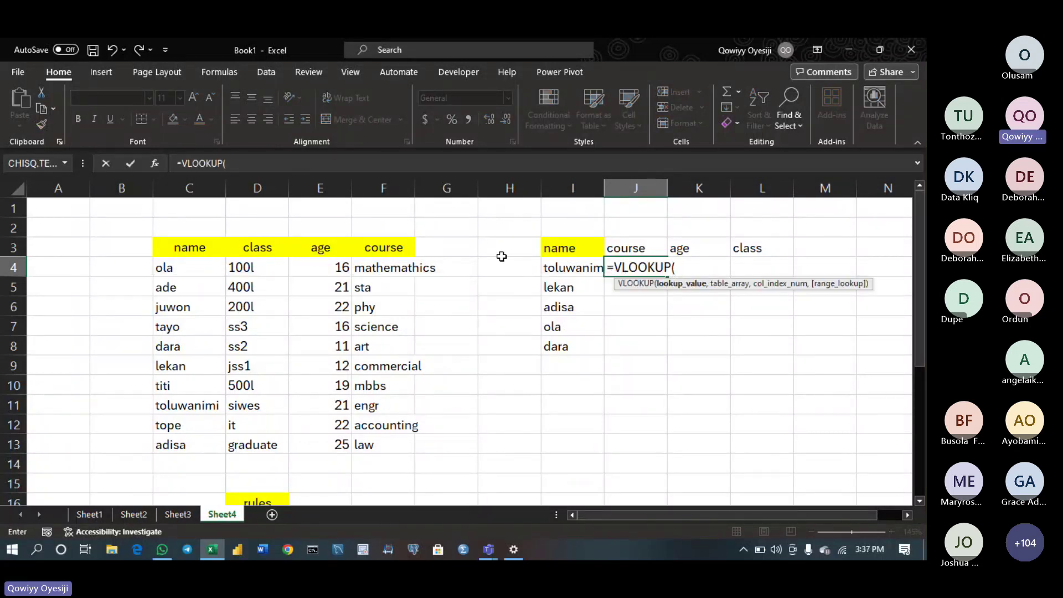
pyautogui.click(566, 267)
pyautogui.write(',')
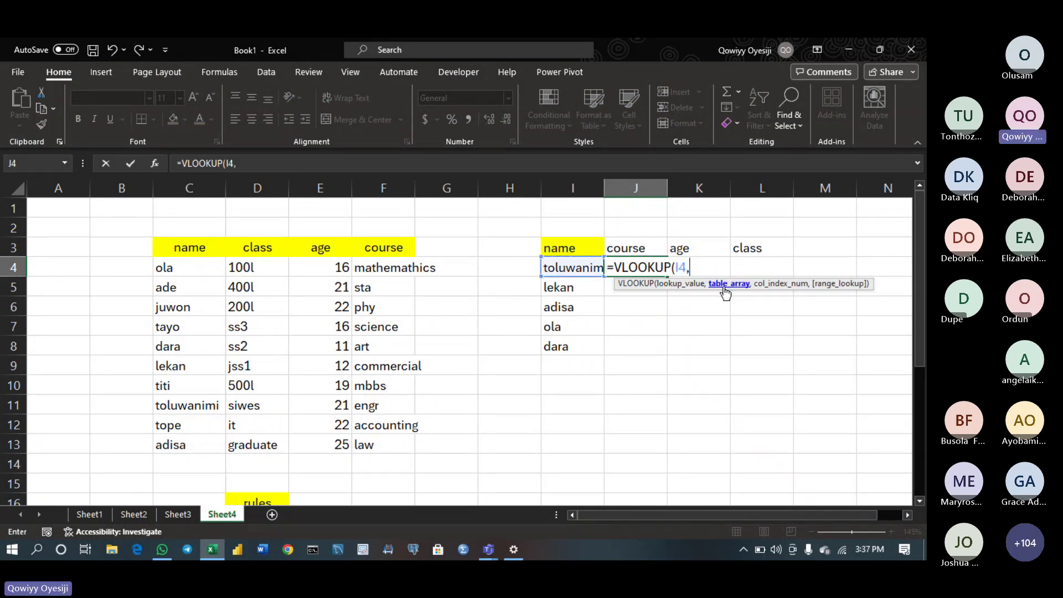
pyautogui.write('st')
pyautogui.write('d')
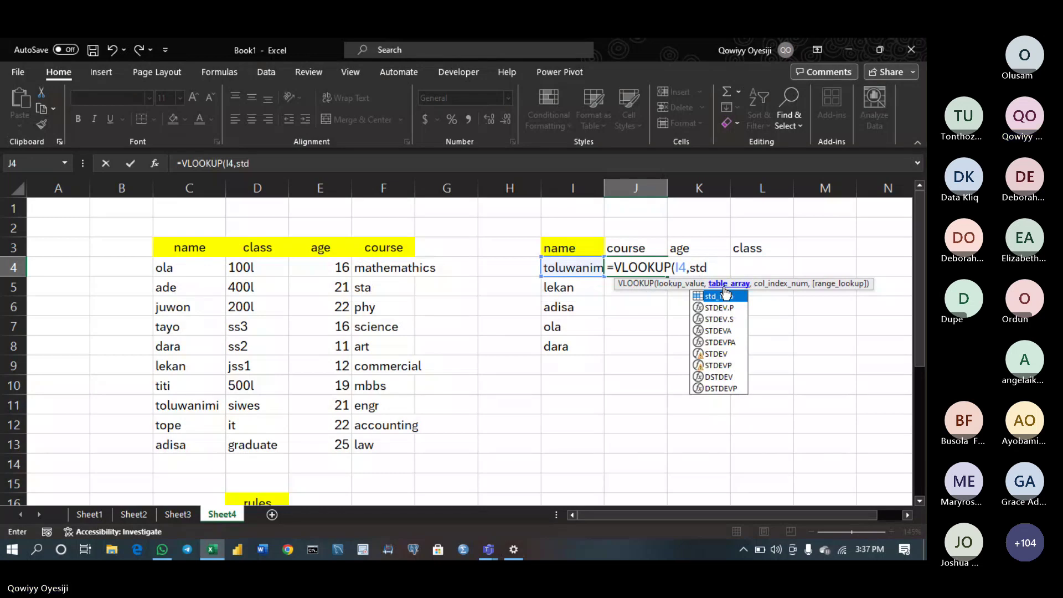
pyautogui.press('Tab')
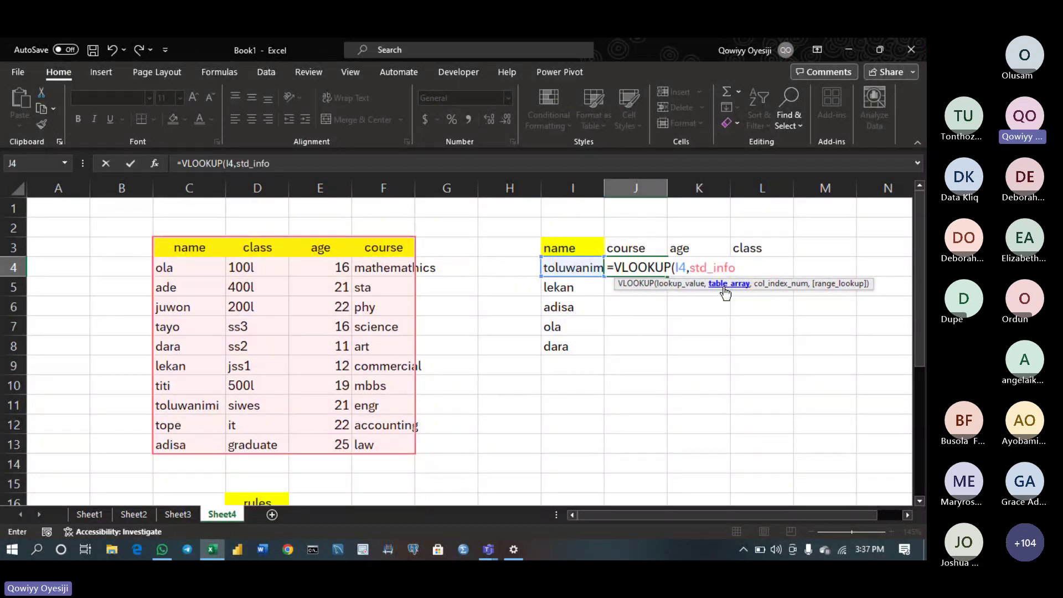
pyautogui.write(',')
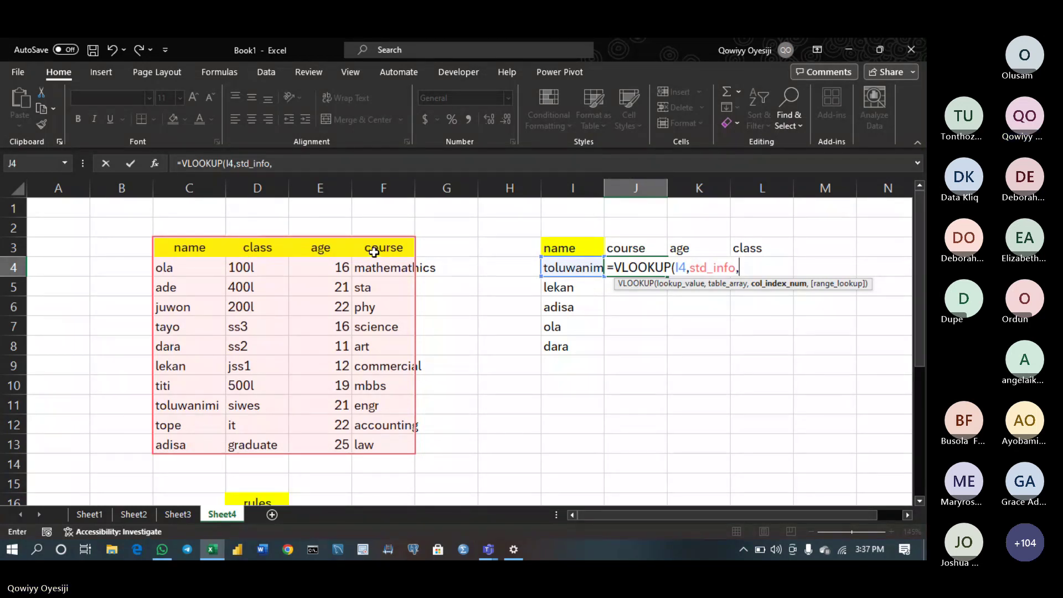
pyautogui.write('4')
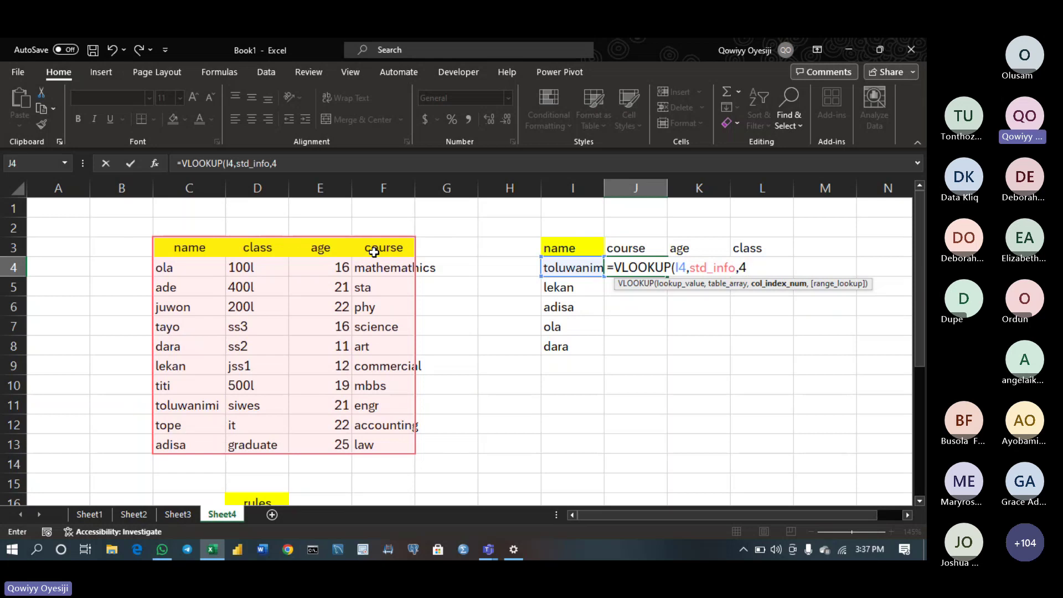
pyautogui.write(')')
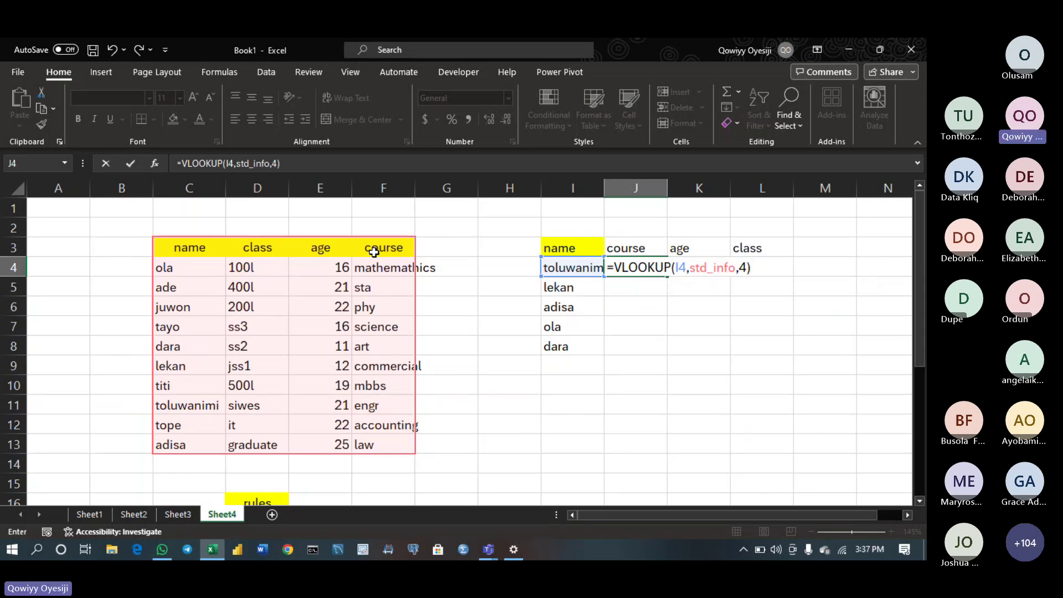
pyautogui.press('Return')
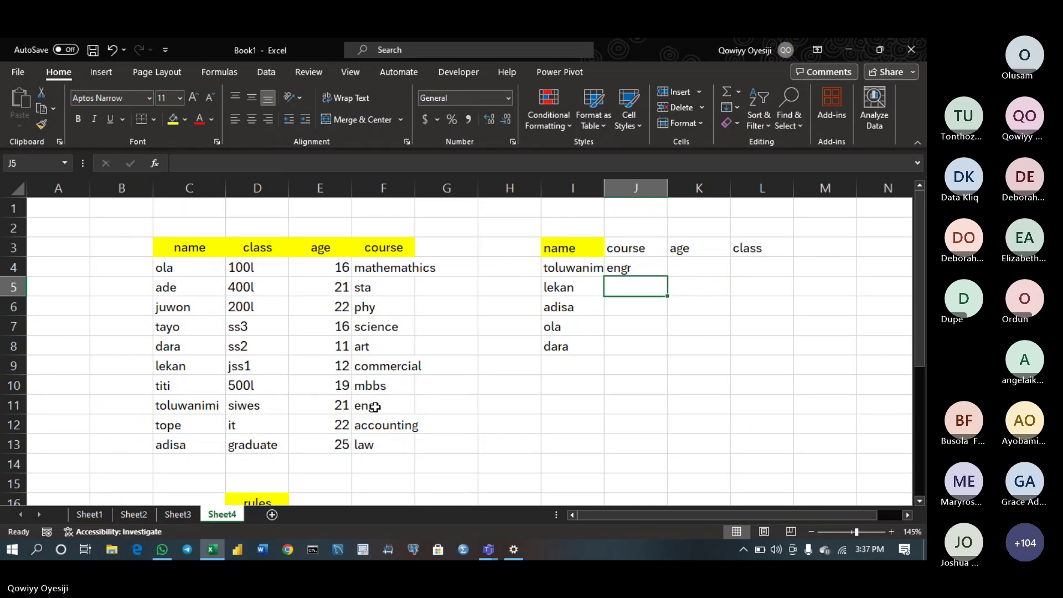
pyautogui.click(625, 266)
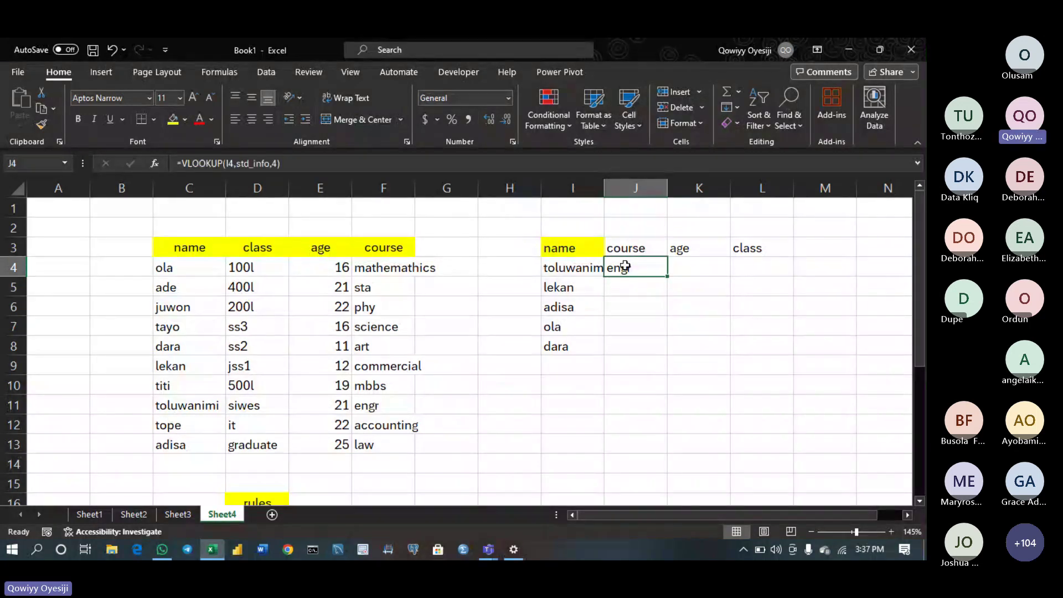
pyautogui.doubleClick(668, 276)
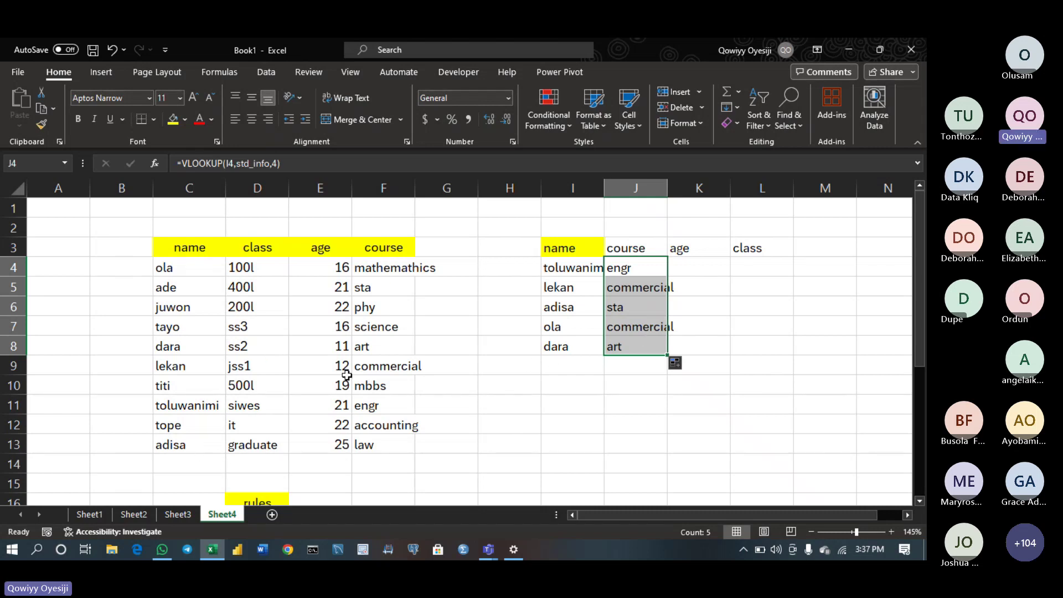
# Add the exact-match argument FALSE to the course formula in J4, giving =VLOOKUP(I4,std_info,4,FALSE), and refill it down to J8
pyautogui.doubleClick(646, 265)
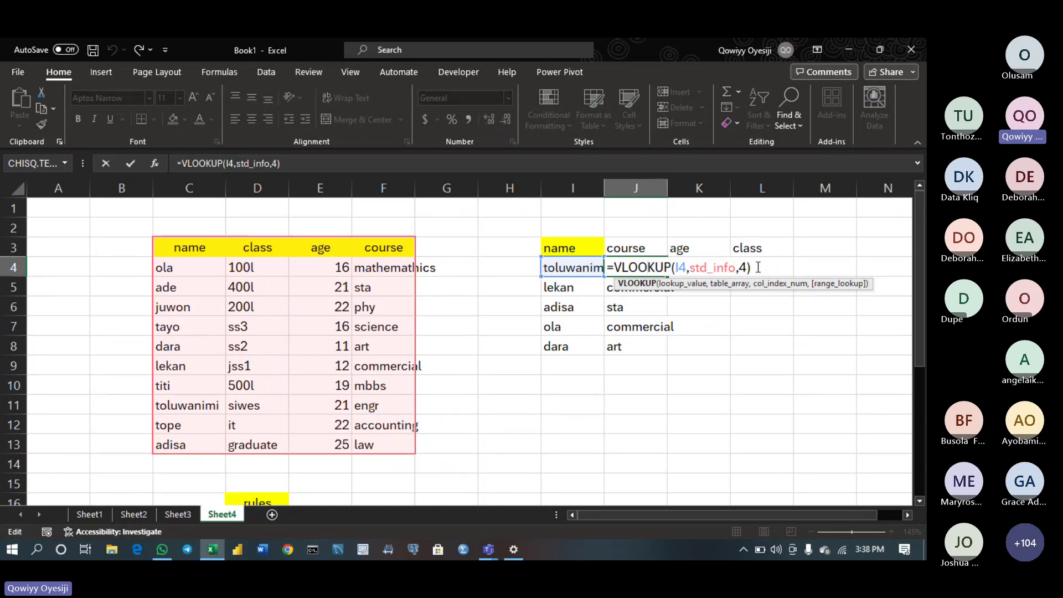
pyautogui.press('BackSpace')
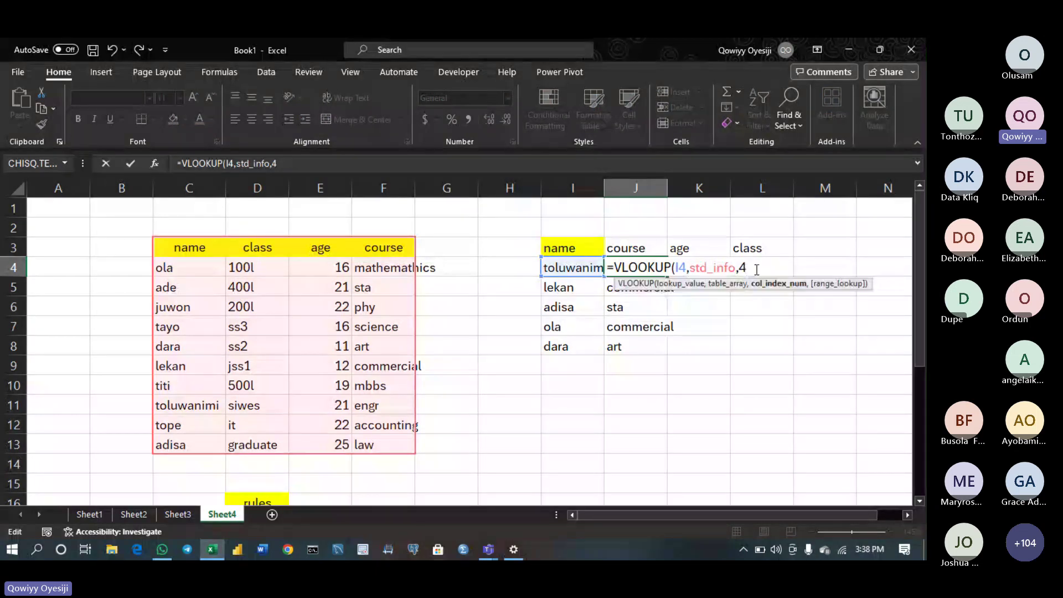
pyautogui.write(',')
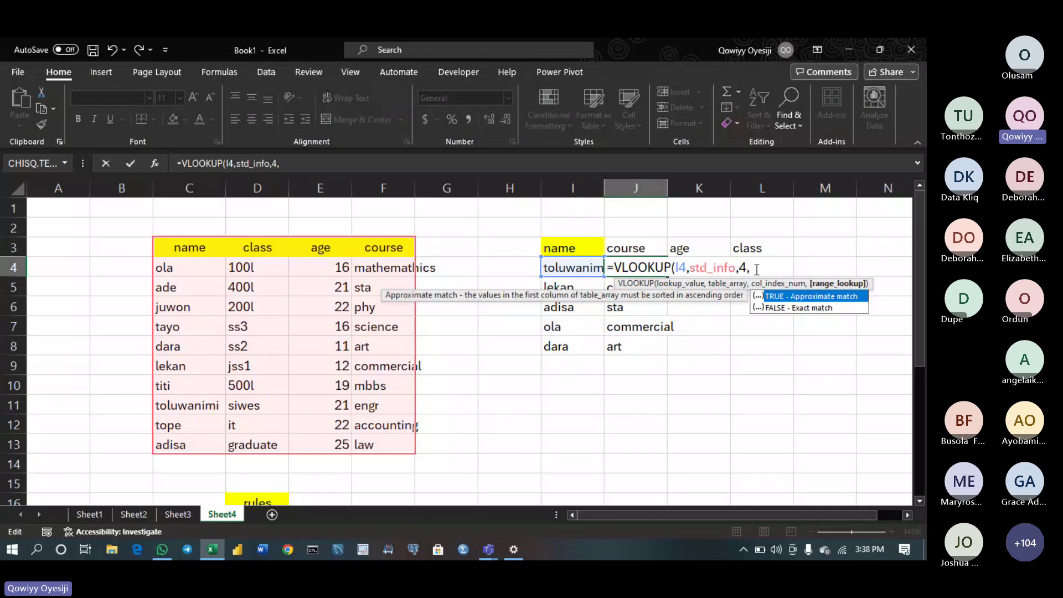
pyautogui.press('Down')
pyautogui.press('Tab')
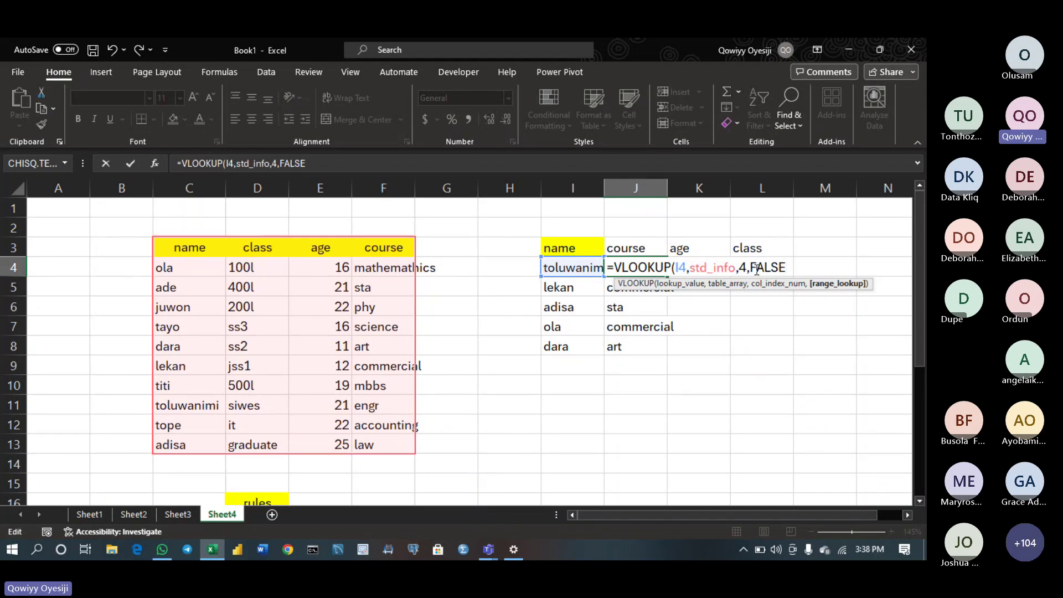
pyautogui.write(')')
pyautogui.press('Return')
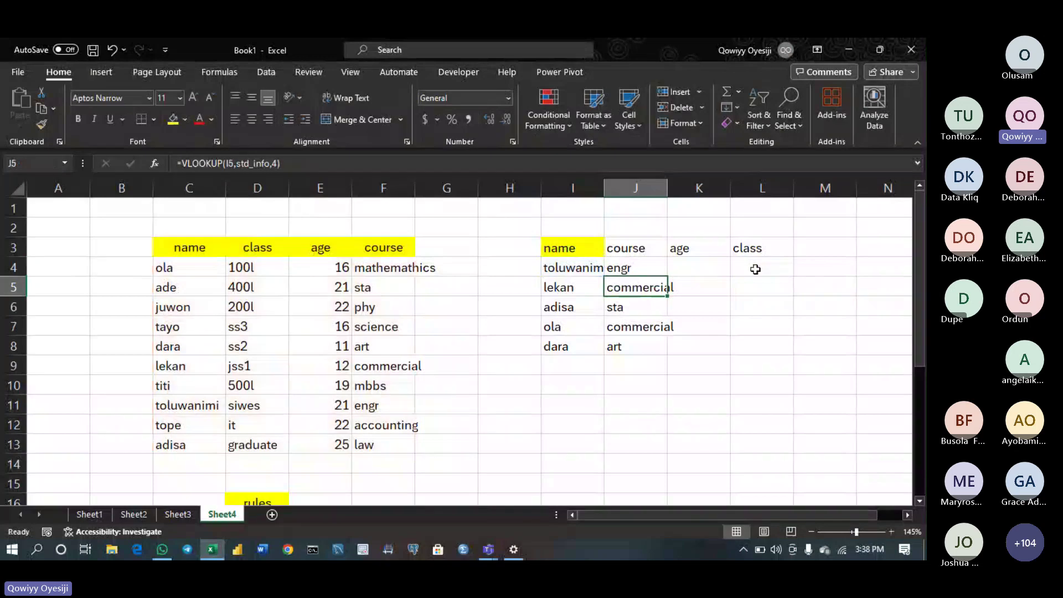
pyautogui.click(642, 269)
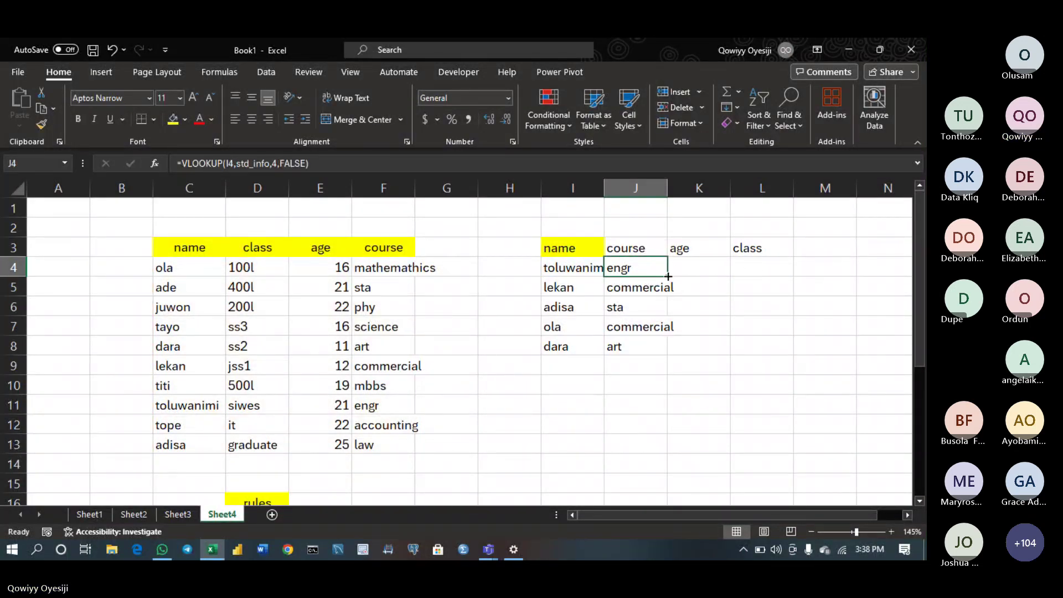
pyautogui.doubleClick(667, 276)
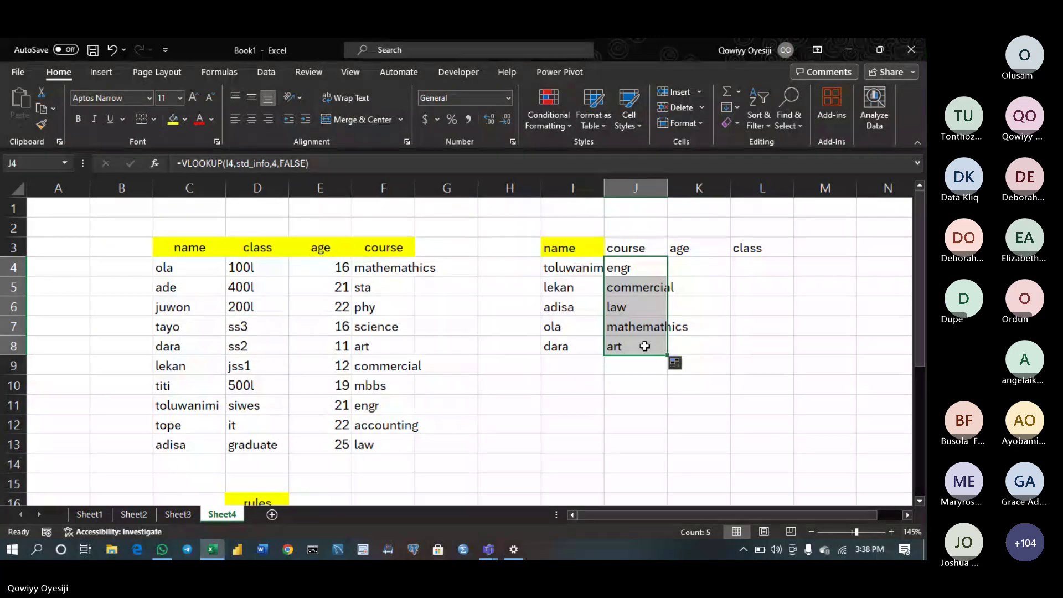
# Review the course formula in J4 and clear all course lookups from J4:J8
pyautogui.click(621, 266)
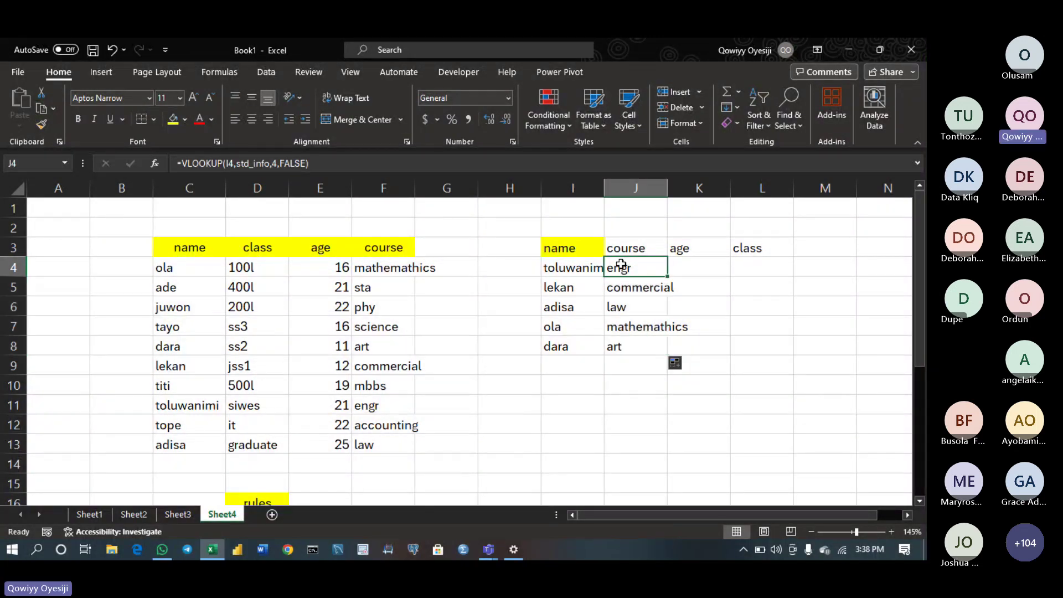
pyautogui.doubleClick(621, 266)
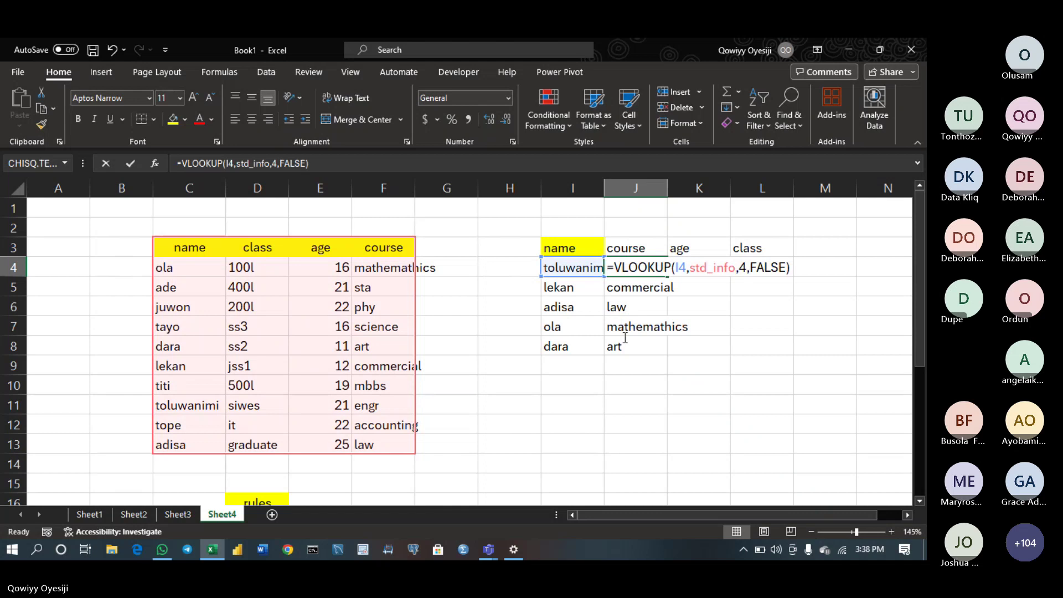
pyautogui.press('Return')
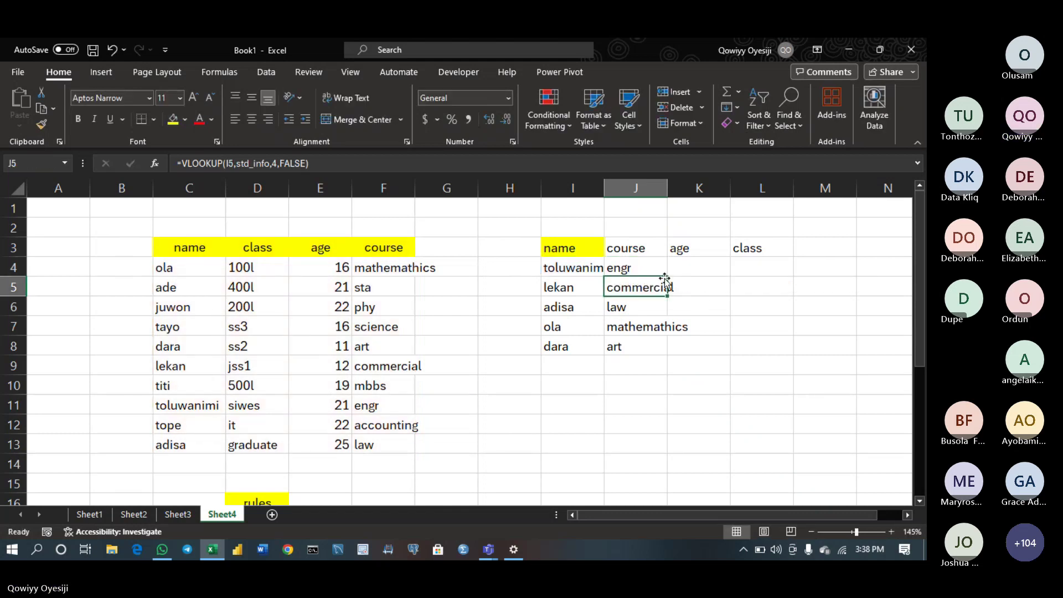
pyautogui.moveTo(664, 275); pyautogui.dragTo(659, 347)
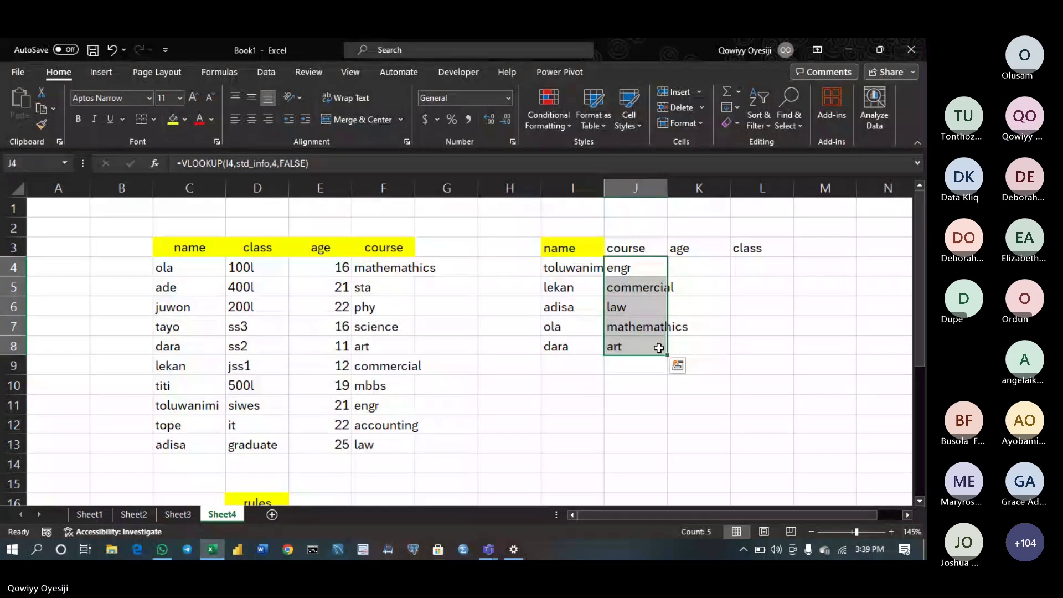
pyautogui.press('Delete')
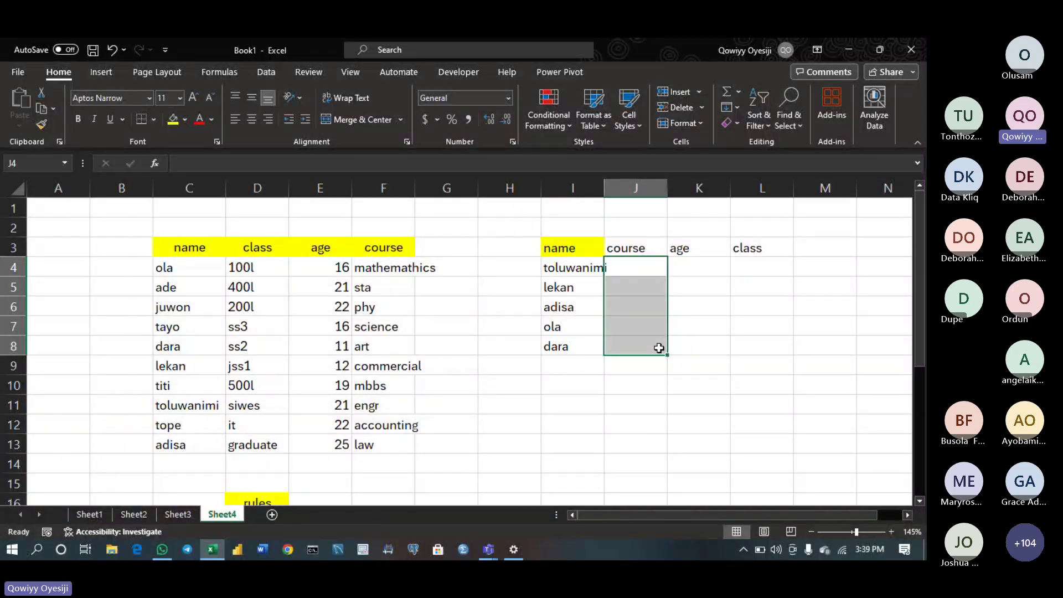
# Begin a VLOOKUP formula in J4 with the first student's name in I4 as the lookup value
pyautogui.click(616, 267)
pyautogui.write('=')
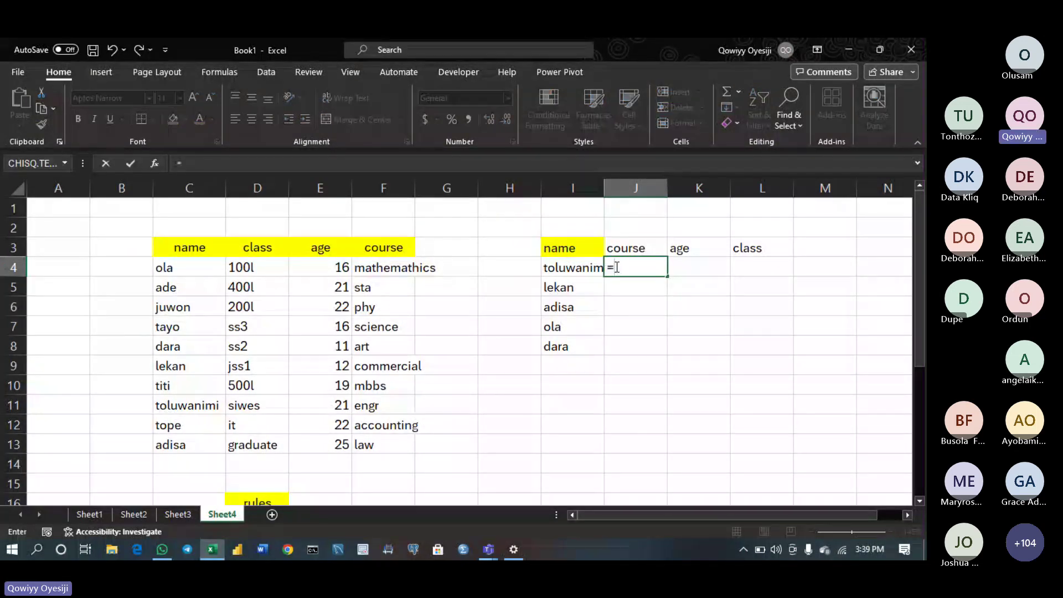
pyautogui.write('vlo')
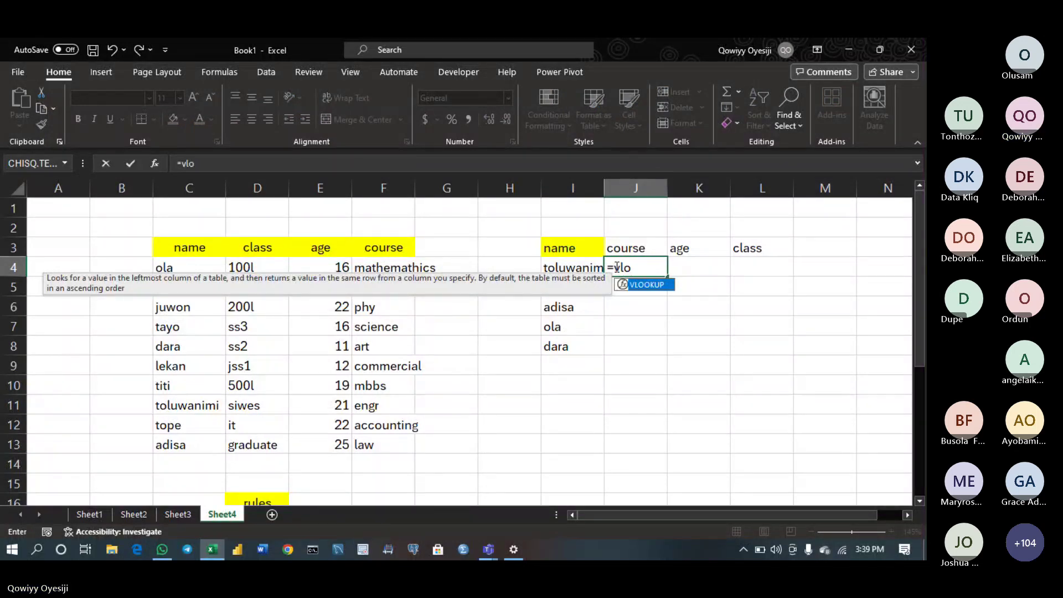
pyautogui.press('Tab')
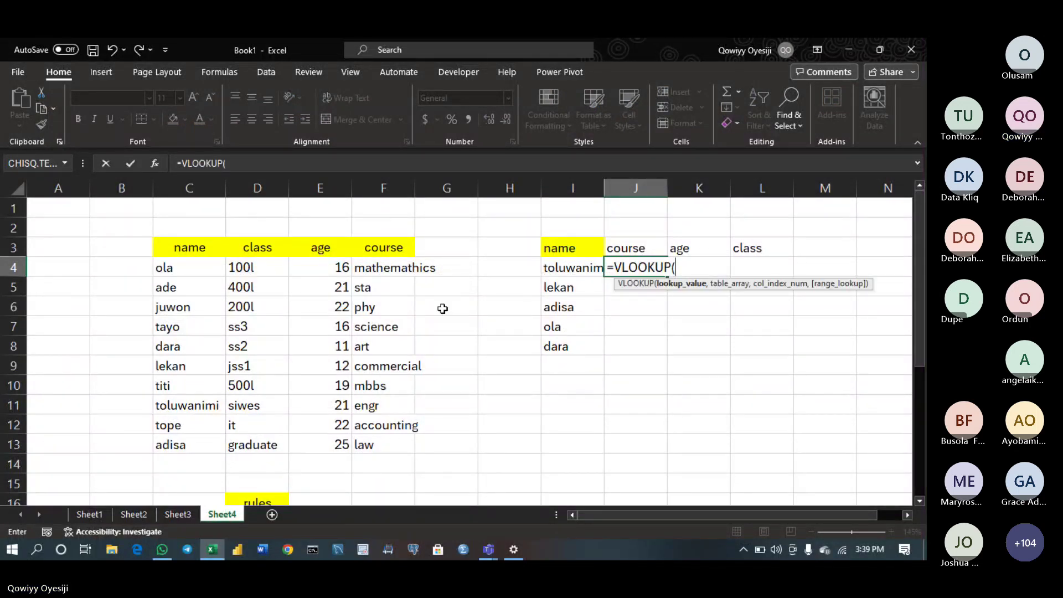
pyautogui.click(581, 267)
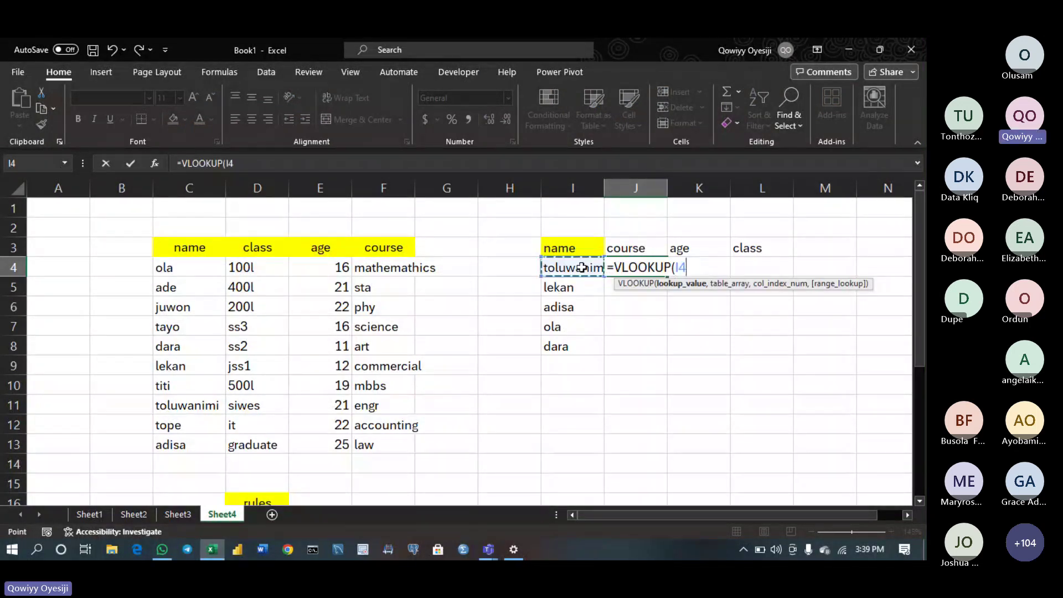
pyautogui.write(',')
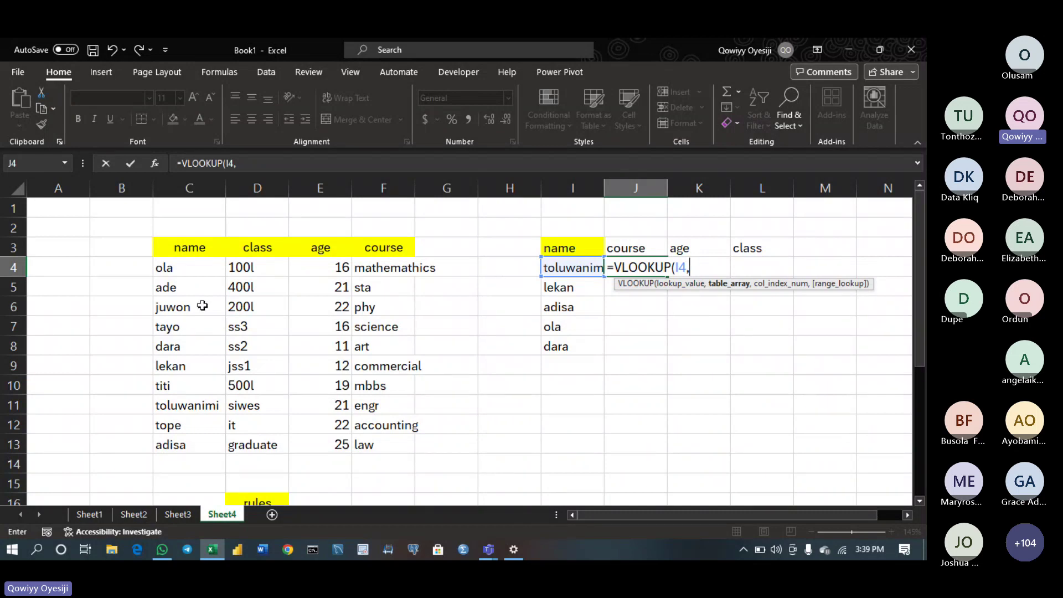
pyautogui.moveTo(163, 269); pyautogui.dragTo(369, 443)
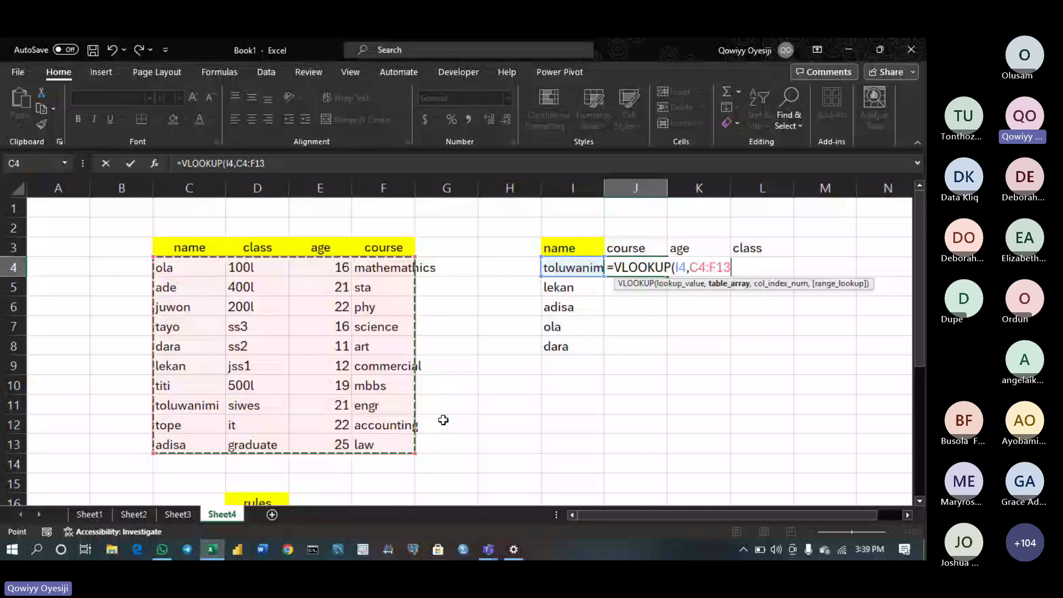
pyautogui.click(697, 267)
pyautogui.press('F4')
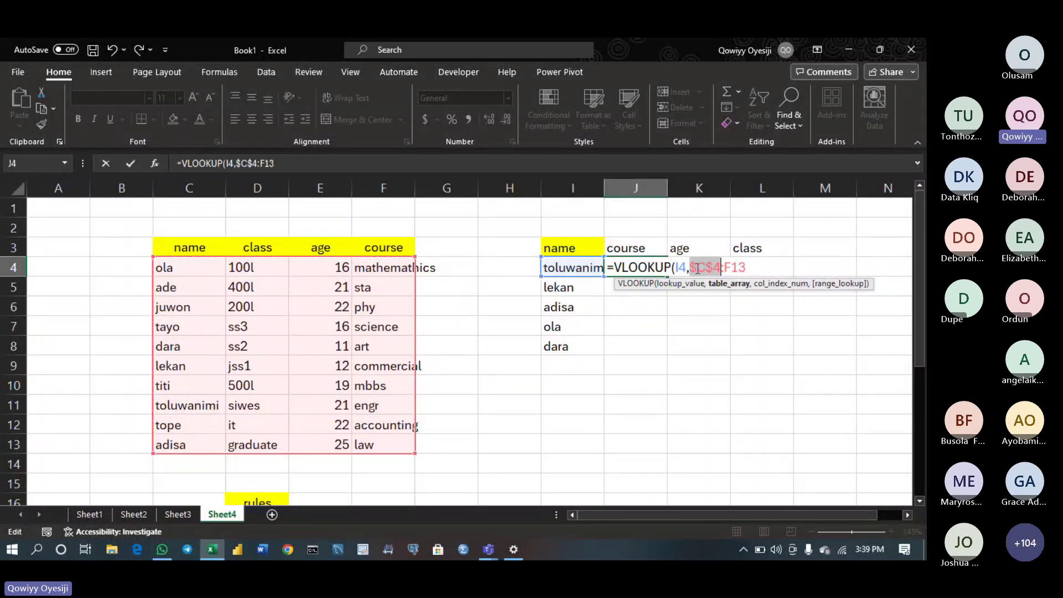
pyautogui.click(734, 268)
pyautogui.press('F4')
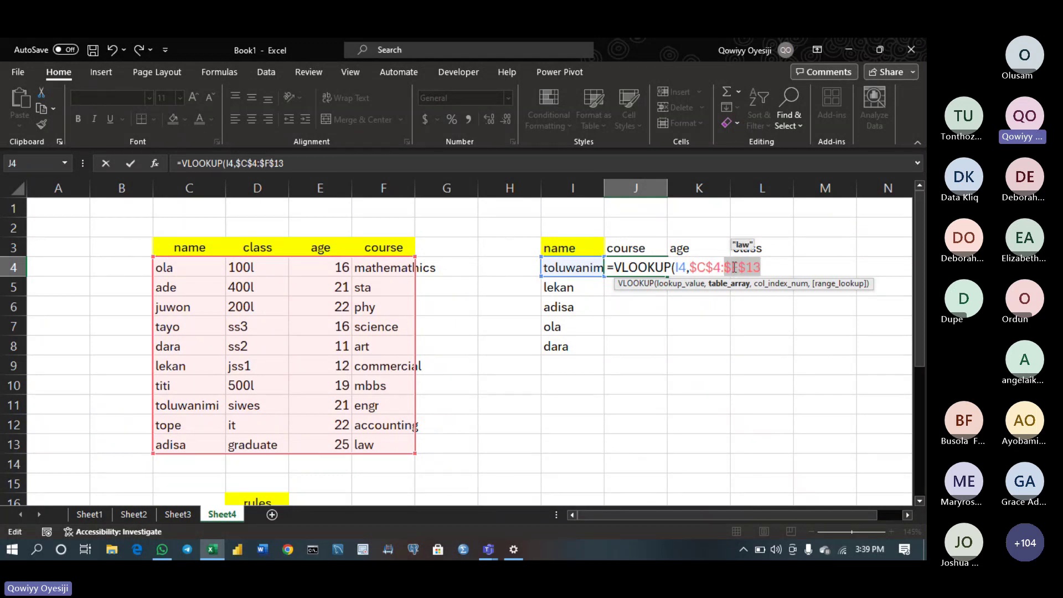
pyautogui.click(768, 274)
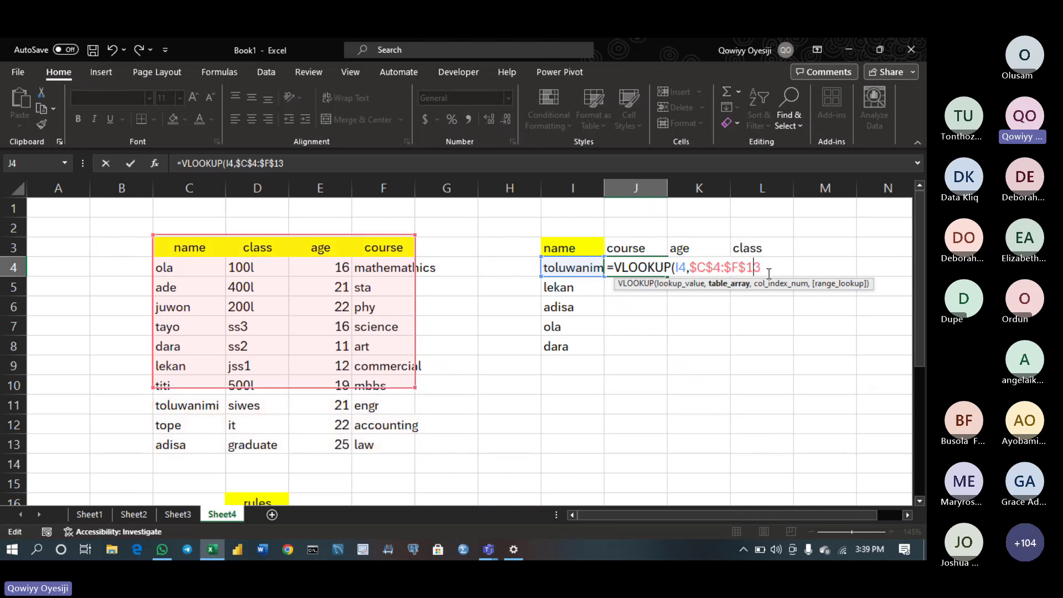
pyautogui.press('BackSpace')
pyautogui.press('BackSpace')
pyautogui.press('BackSpace')
pyautogui.press('BackSpace')
pyautogui.press('BackSpace')
pyautogui.press('BackSpace')
pyautogui.press('BackSpace')
pyautogui.press('BackSpace')
pyautogui.press('BackSpace')
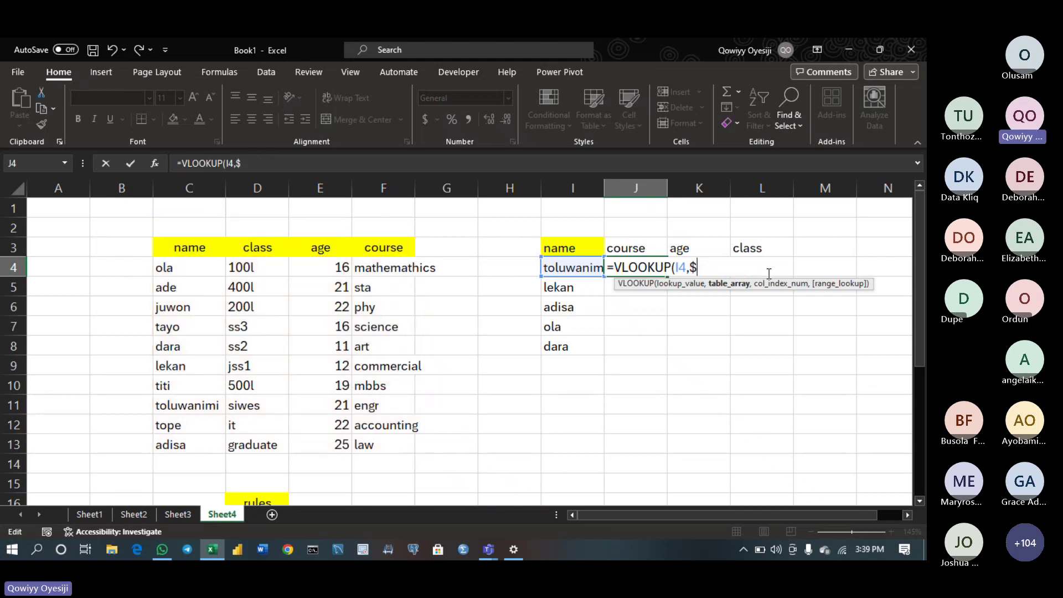
pyautogui.press('BackSpace')
# Complete the J4 formula as =VLOOKUP(I4,C4:F13,4,FALSE) with a relative table range and fill it down to J8
pyautogui.moveTo(189, 267); pyautogui.dragTo(373, 447)
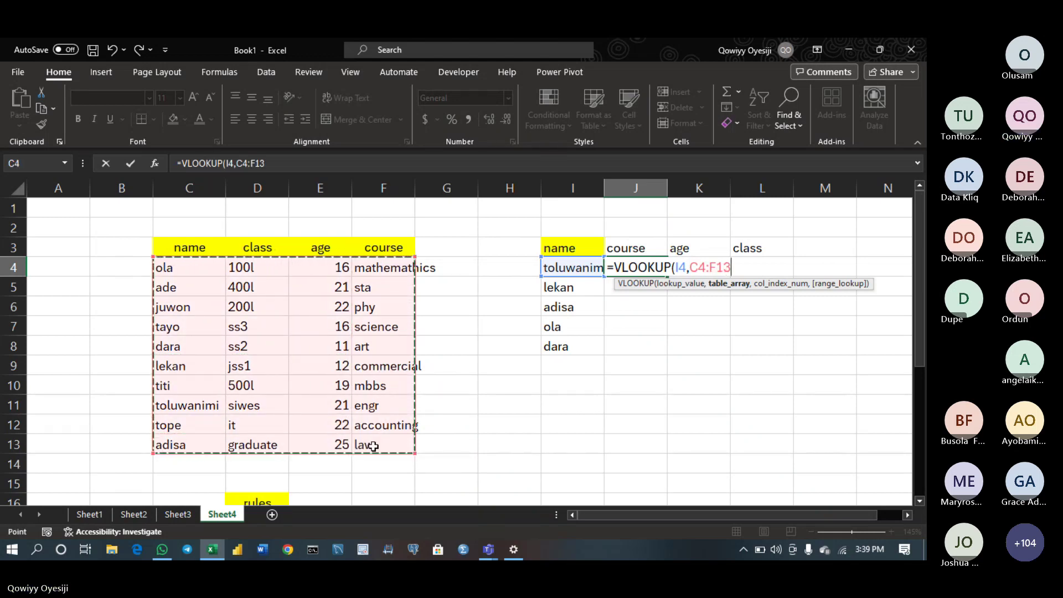
pyautogui.write(',')
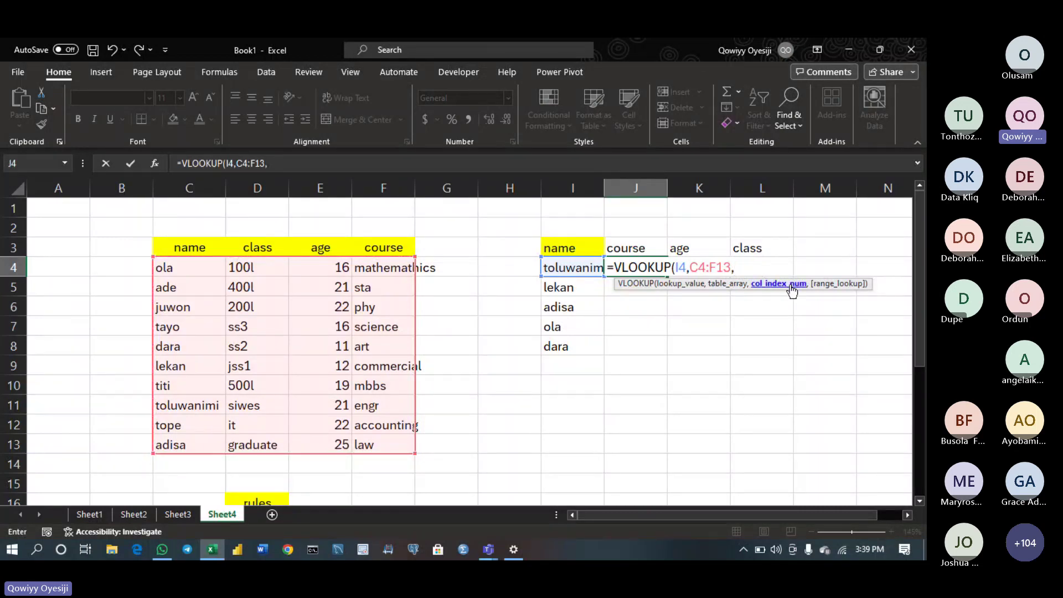
pyautogui.write('4')
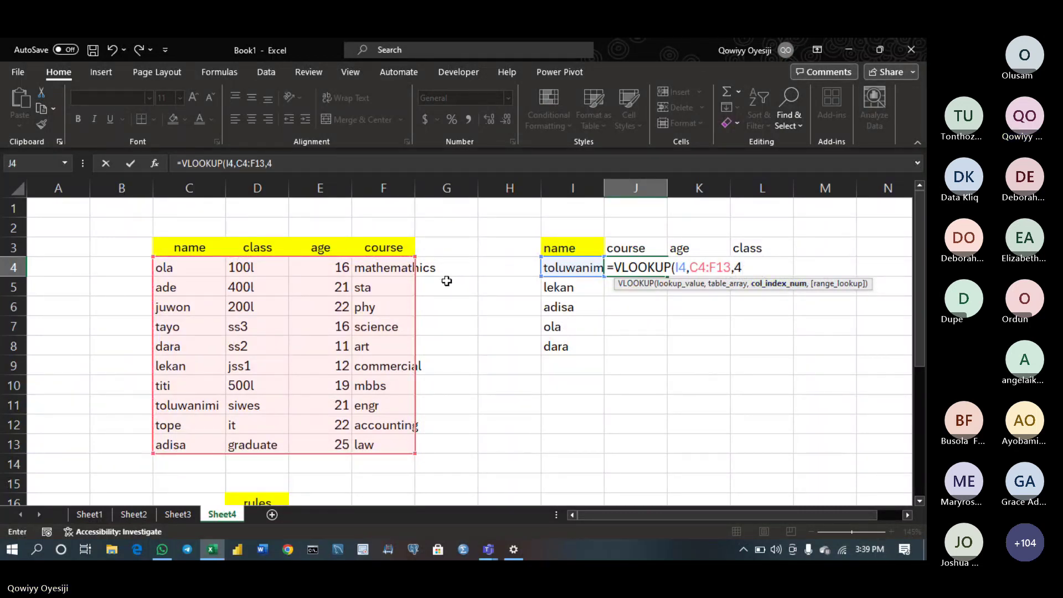
pyautogui.write(',')
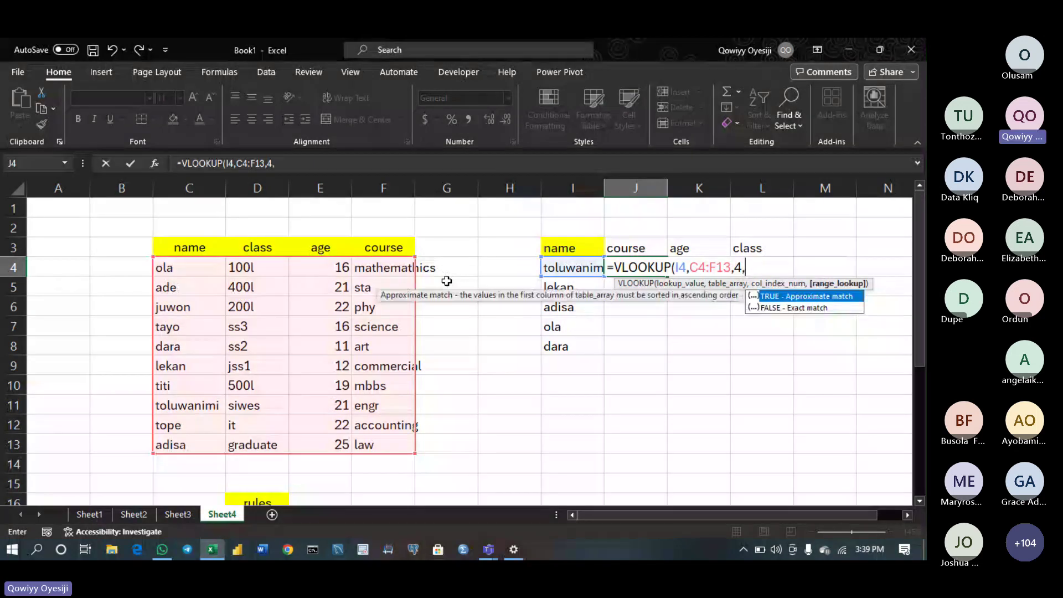
pyautogui.write('FALSE)')
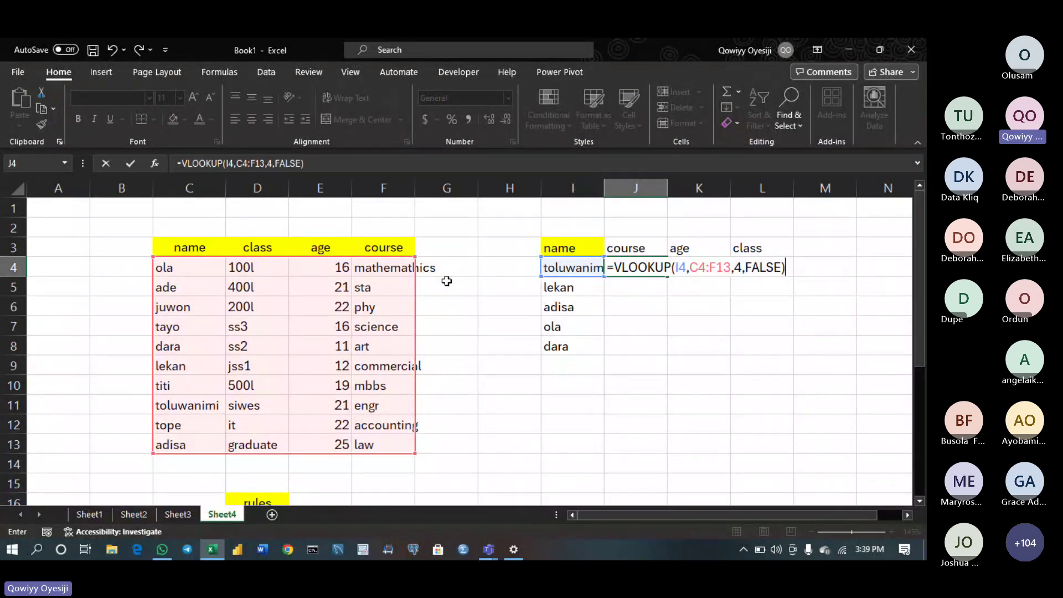
pyautogui.press('Return')
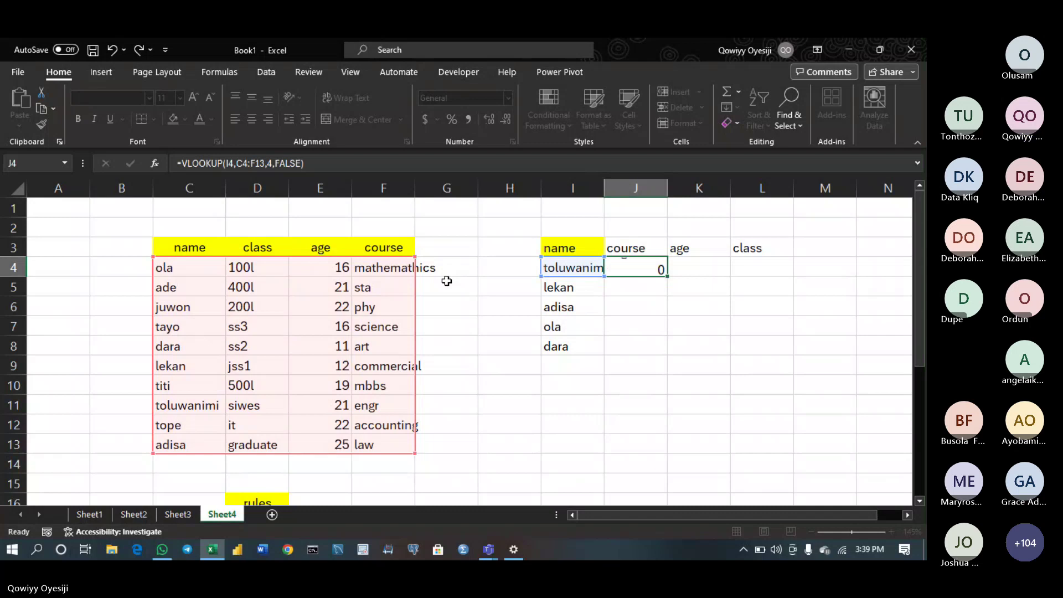
pyautogui.click(632, 268)
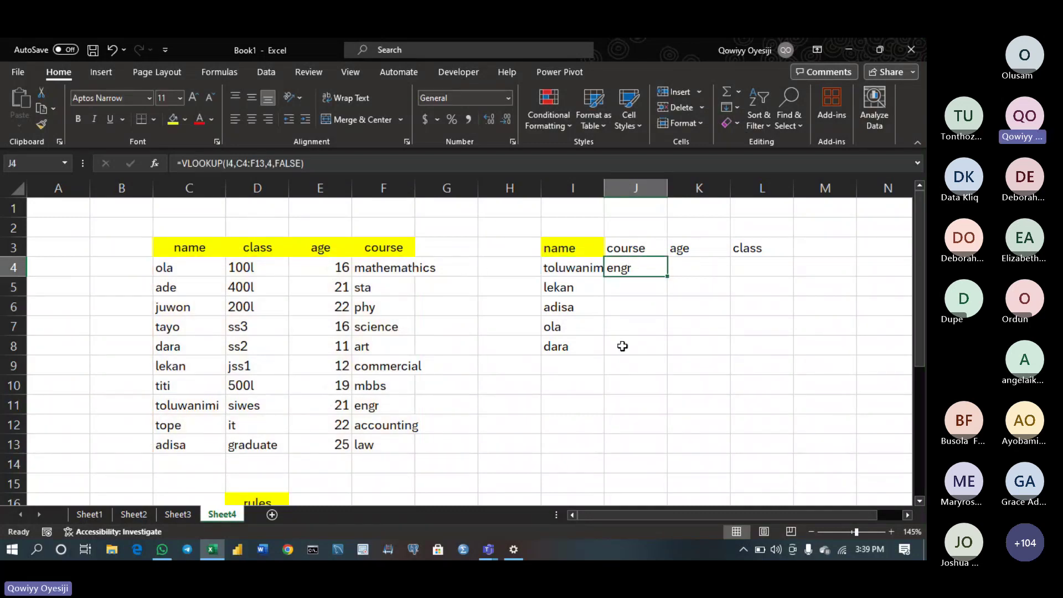
pyautogui.doubleClick(667, 276)
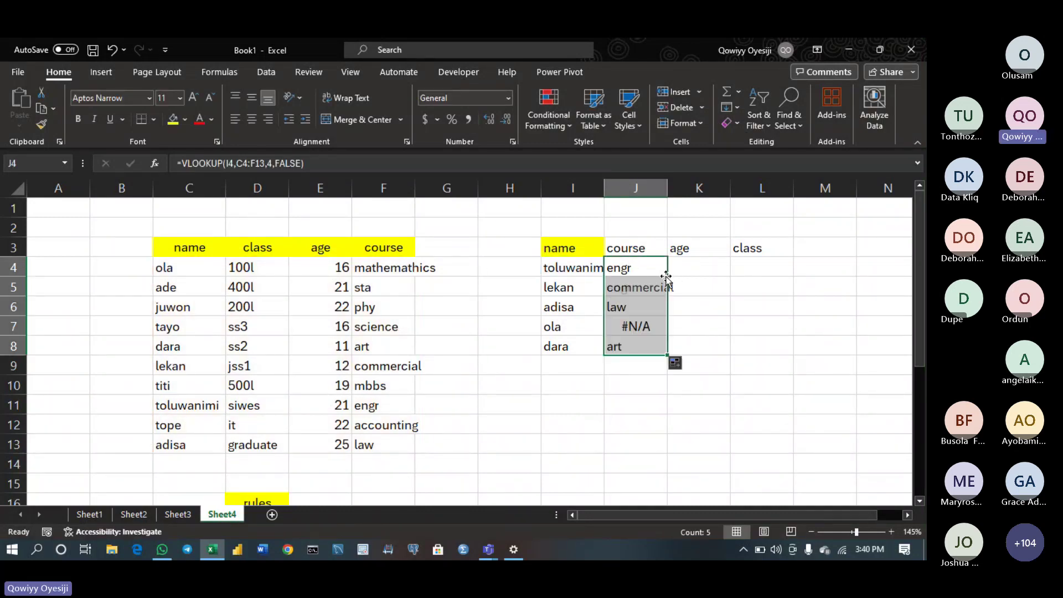
# Inspect the course formulas in J4 through J7 and compare the table range that each one references
pyautogui.click(634, 326)
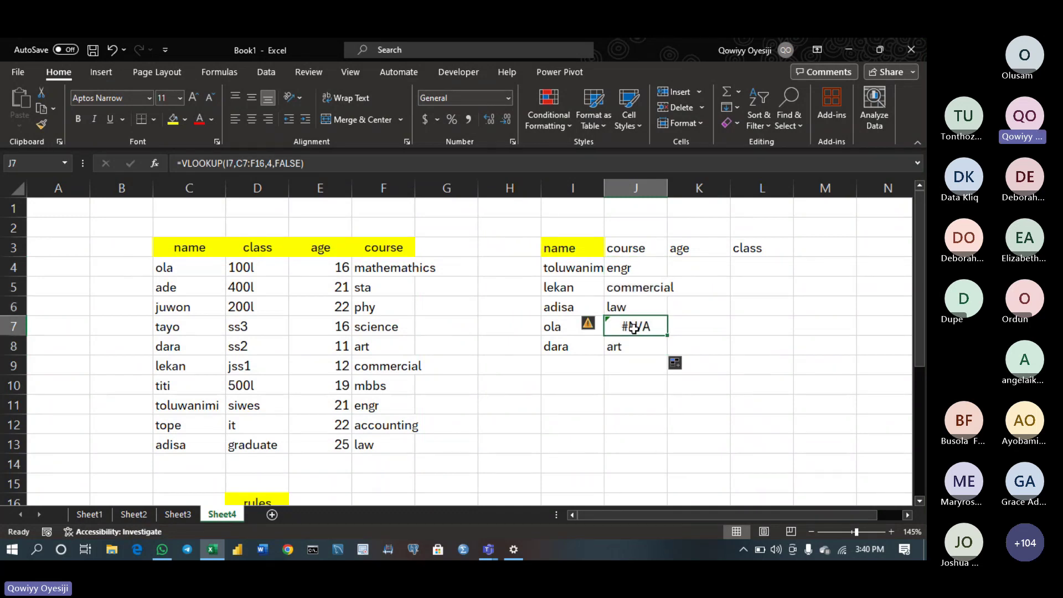
pyautogui.doubleClick(634, 327)
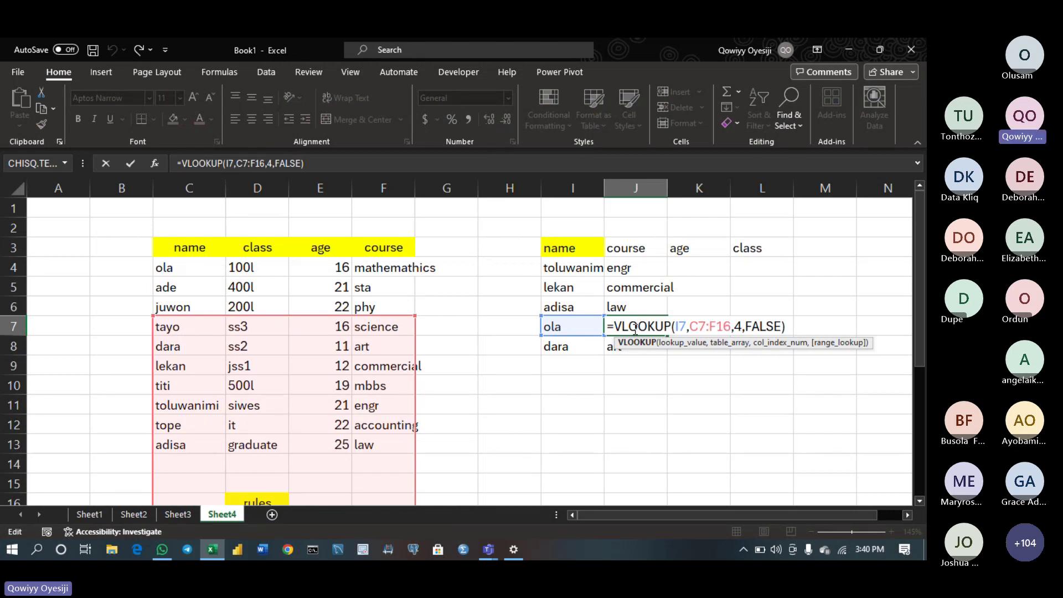
pyautogui.press('Return')
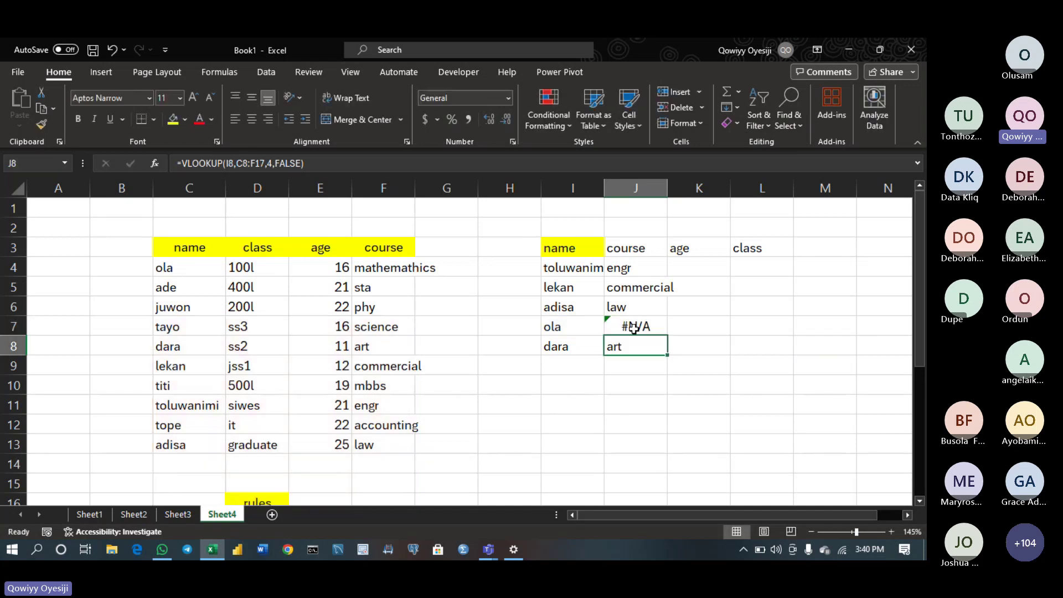
pyautogui.click(644, 267)
pyautogui.doubleClick(644, 266)
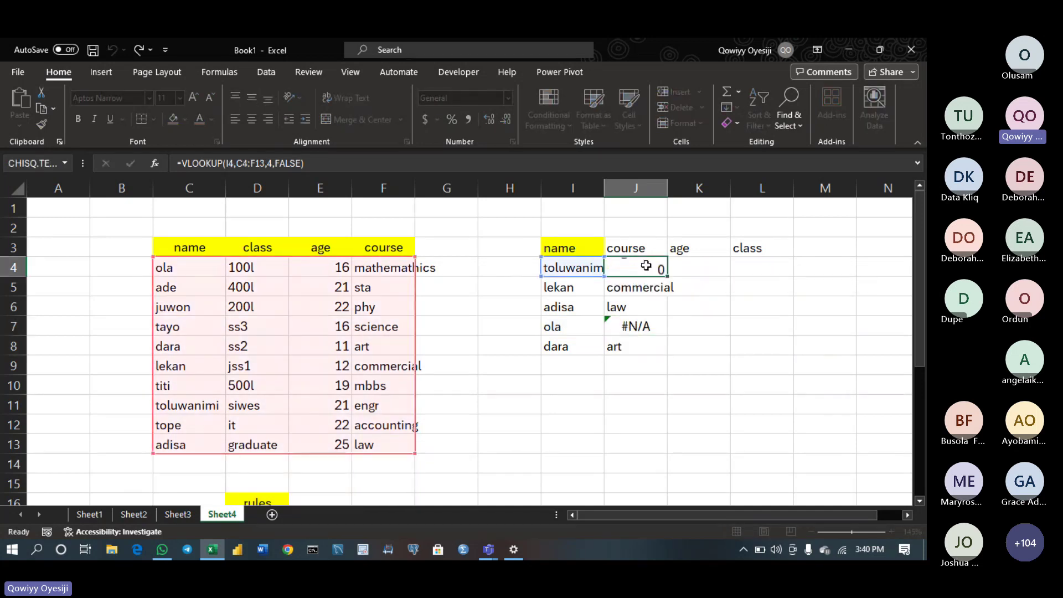
pyautogui.press('Return')
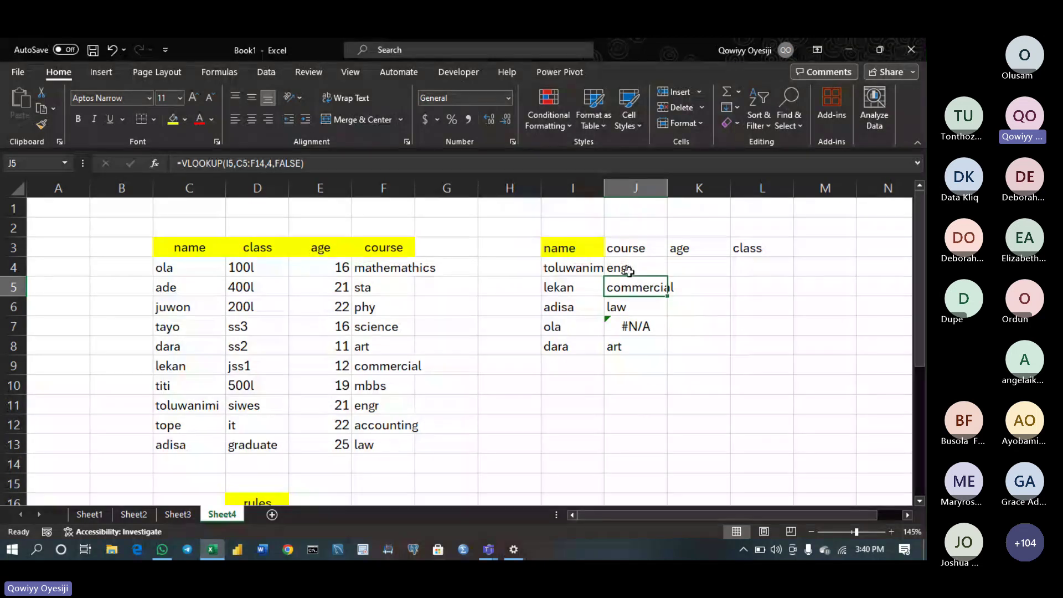
pyautogui.doubleClick(637, 285)
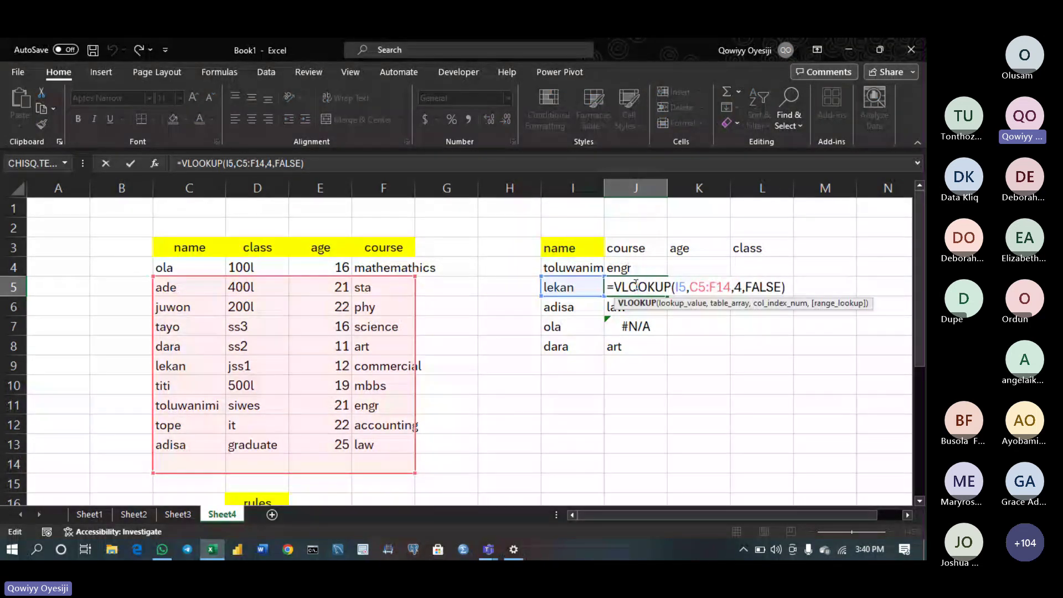
pyautogui.press('Return')
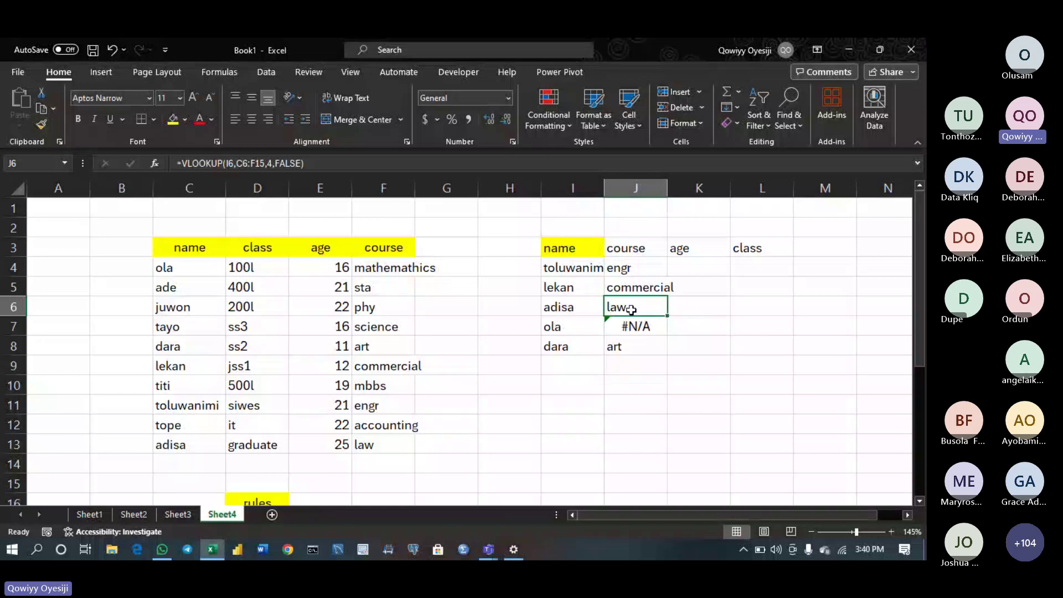
pyautogui.doubleClick(631, 308)
pyautogui.press('Return')
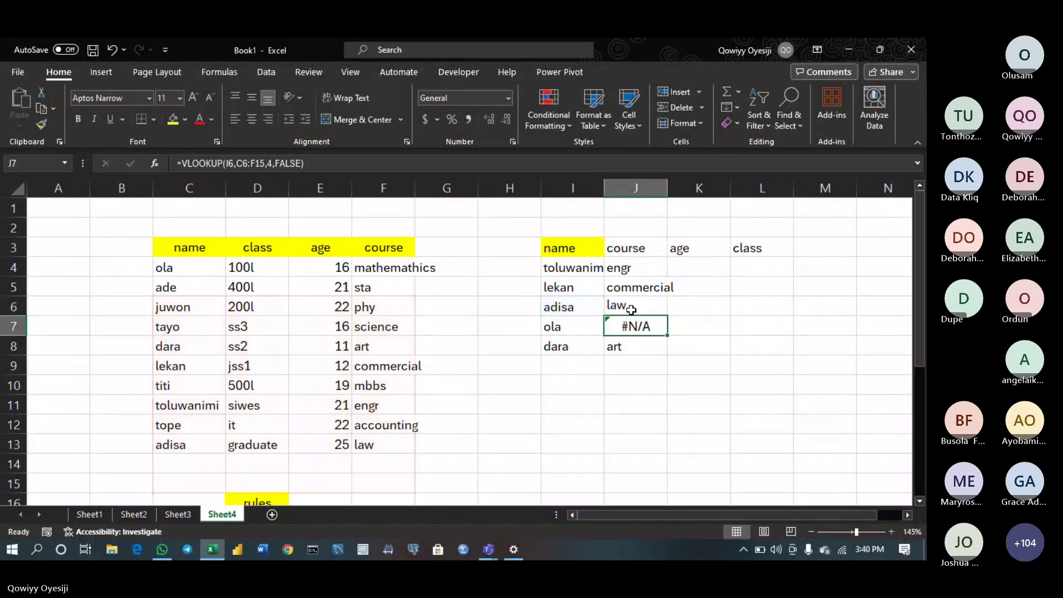
pyautogui.doubleClick(647, 327)
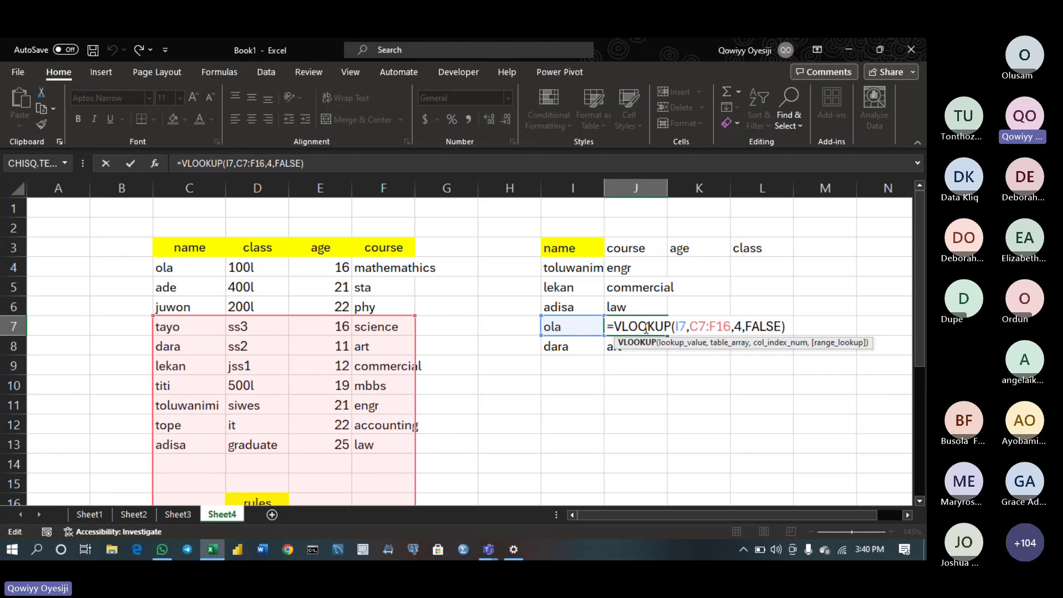
pyautogui.press('Return')
# Make the table range in the J4 formula absolute as $C$4:$F$13
pyautogui.doubleClick(647, 270)
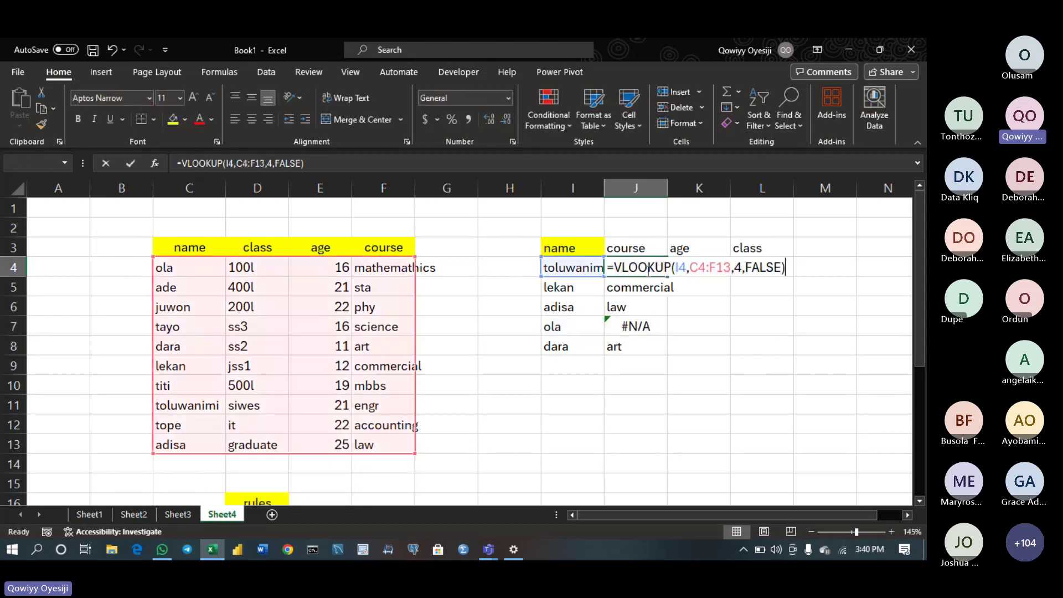
pyautogui.click(699, 268)
pyautogui.press('F4')
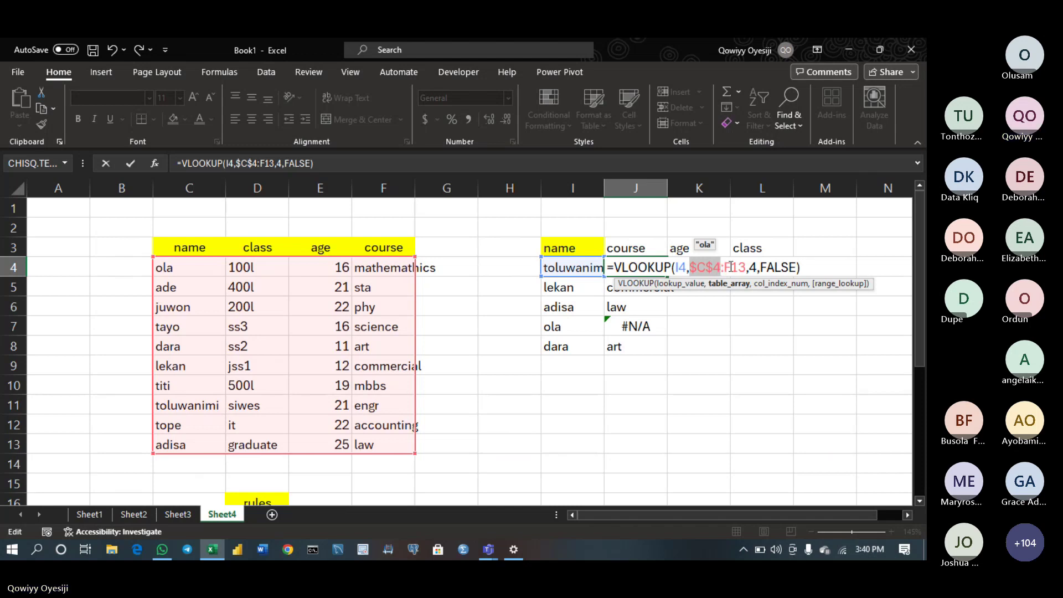
pyautogui.press('F4')
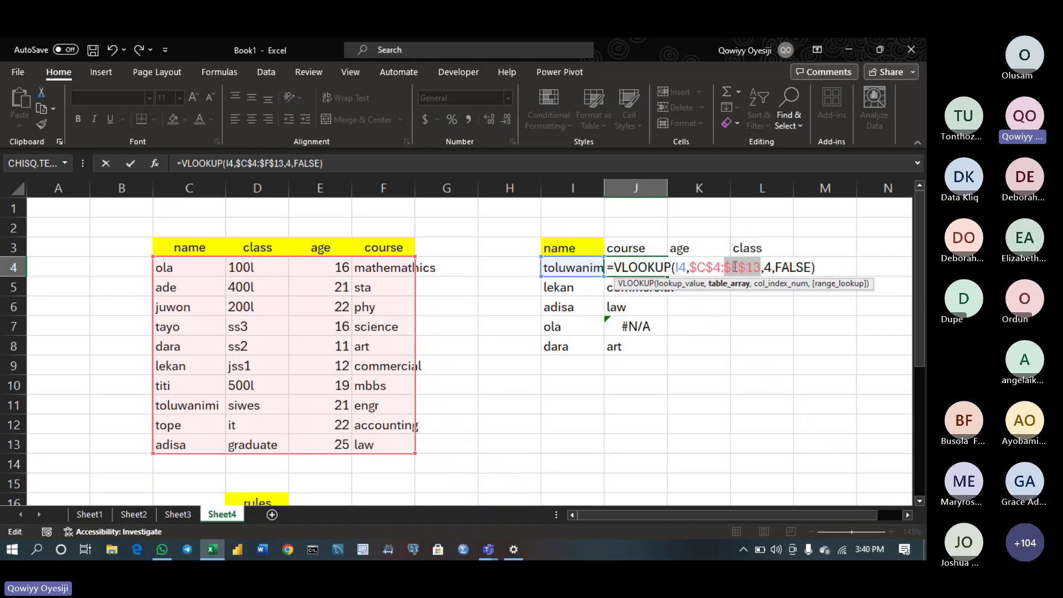
# Replace the absolute table range and the remaining arguments in the J4 formula with the named range std_info
pyautogui.press('BackSpace')
pyautogui.press('BackSpace')
pyautogui.press('BackSpace')
pyautogui.press('BackSpace')
pyautogui.press('BackSpace')
pyautogui.press('BackSpace')
pyautogui.press('BackSpace')
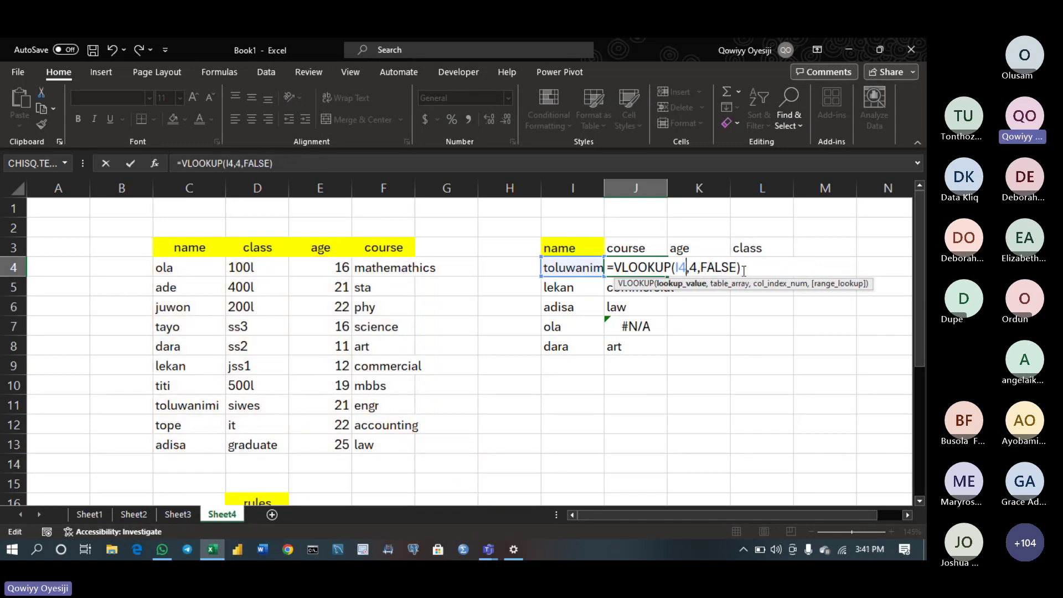
pyautogui.click(744, 270)
pyautogui.press('BackSpace')
pyautogui.press('BackSpace')
pyautogui.press('BackSpace')
pyautogui.press('BackSpace')
pyautogui.press('BackSpace')
pyautogui.press('BackSpace')
pyautogui.press('BackSpace')
pyautogui.press('BackSpace')
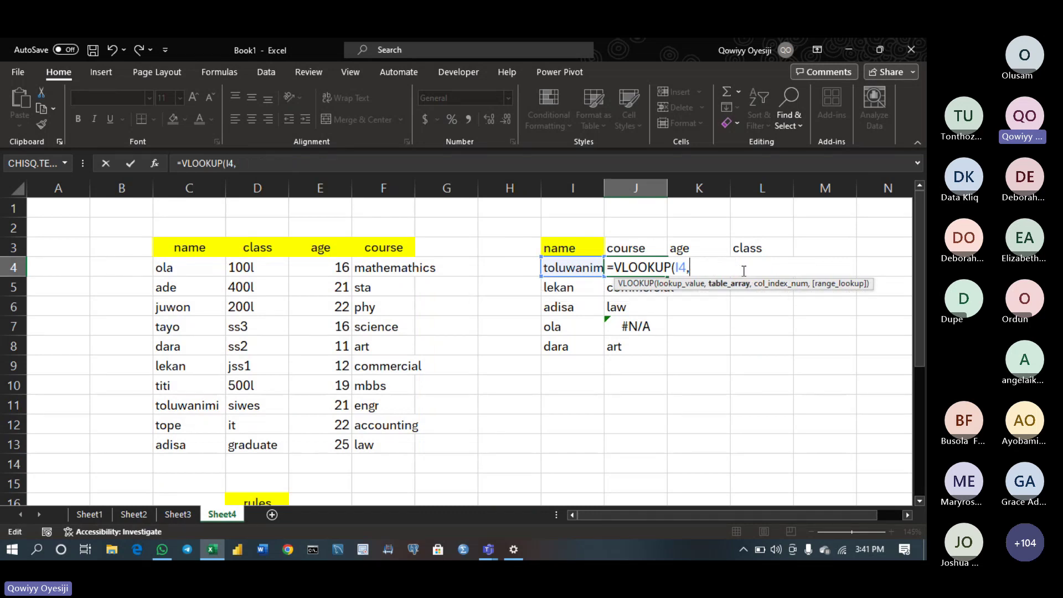
pyautogui.write('std_info')
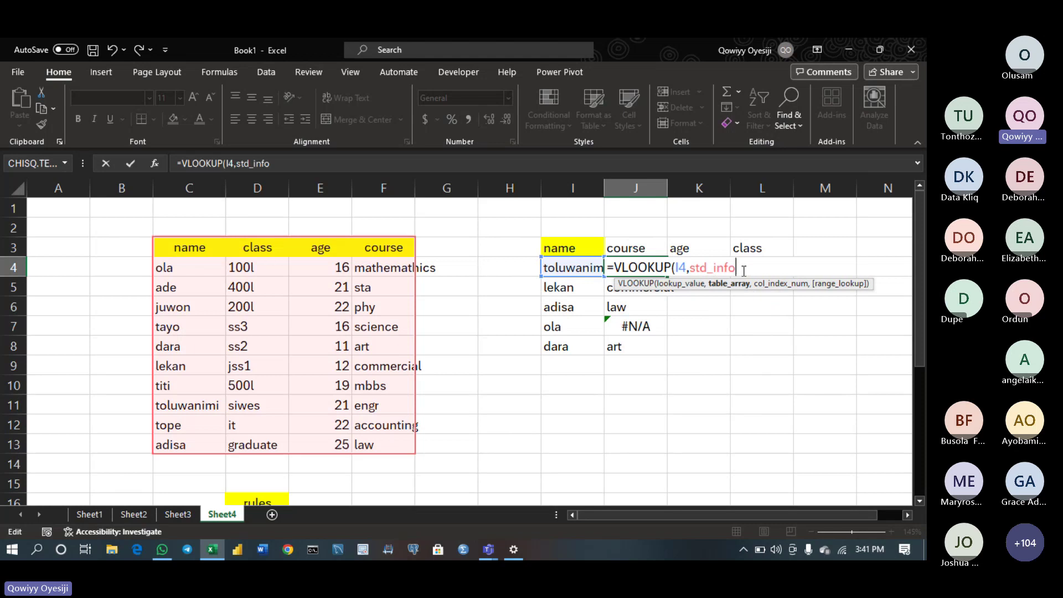
pyautogui.write(',')
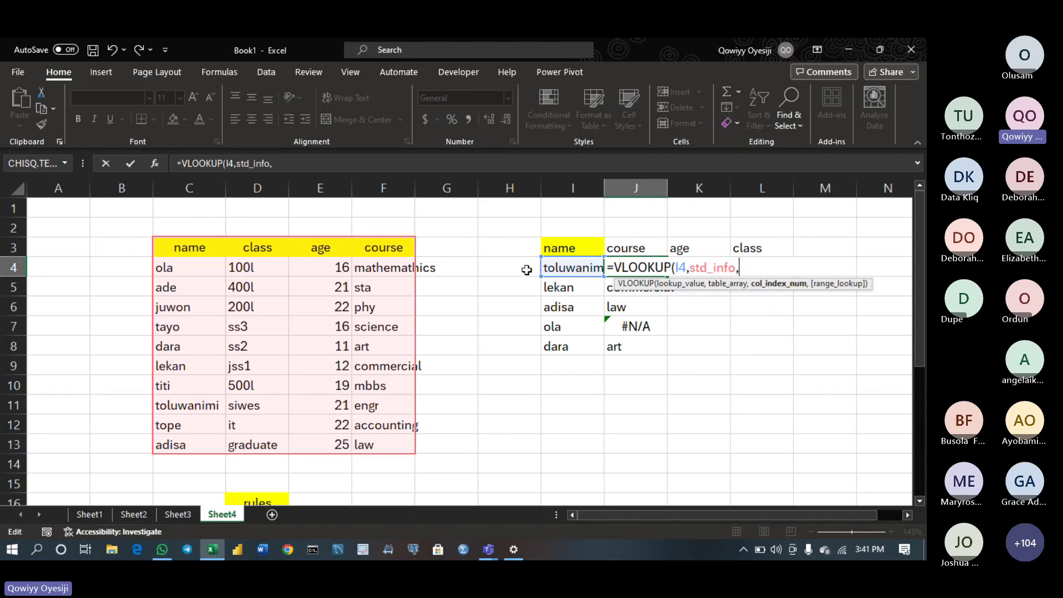
# Try to finish the J4 formula with column index 4 and an exact match (FALSE)
pyautogui.click(485, 261)
pyautogui.write('4,')
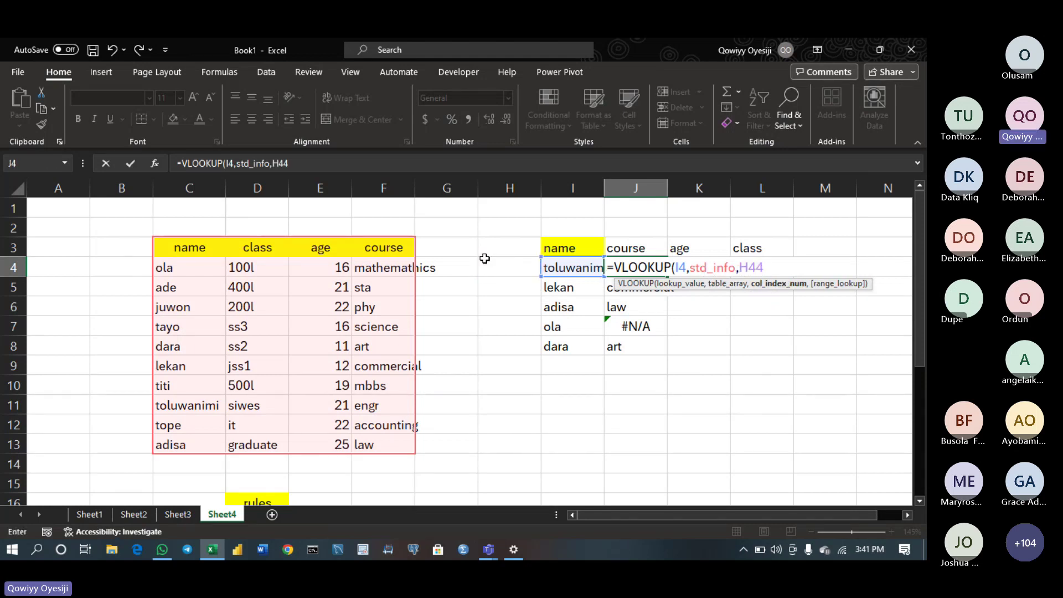
pyautogui.press('Down')
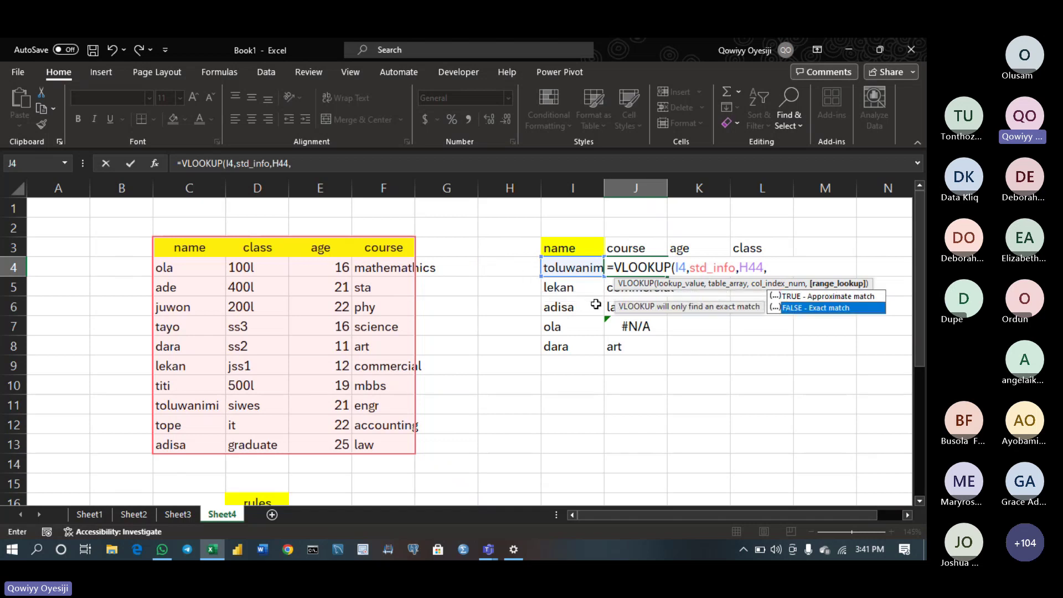
pyautogui.press('Tab')
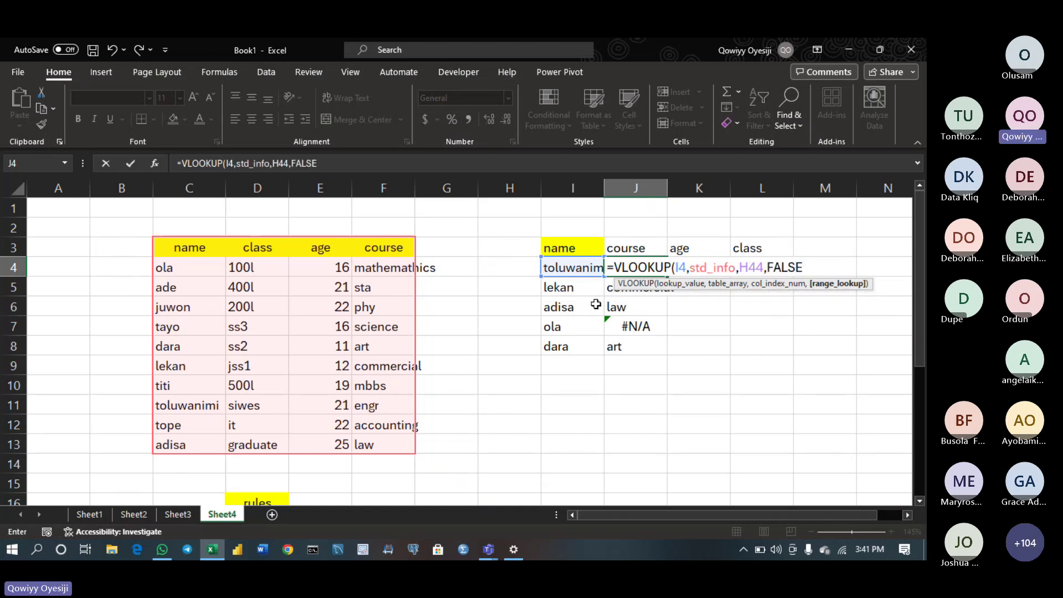
pyautogui.write(')')
pyautogui.press('Return')
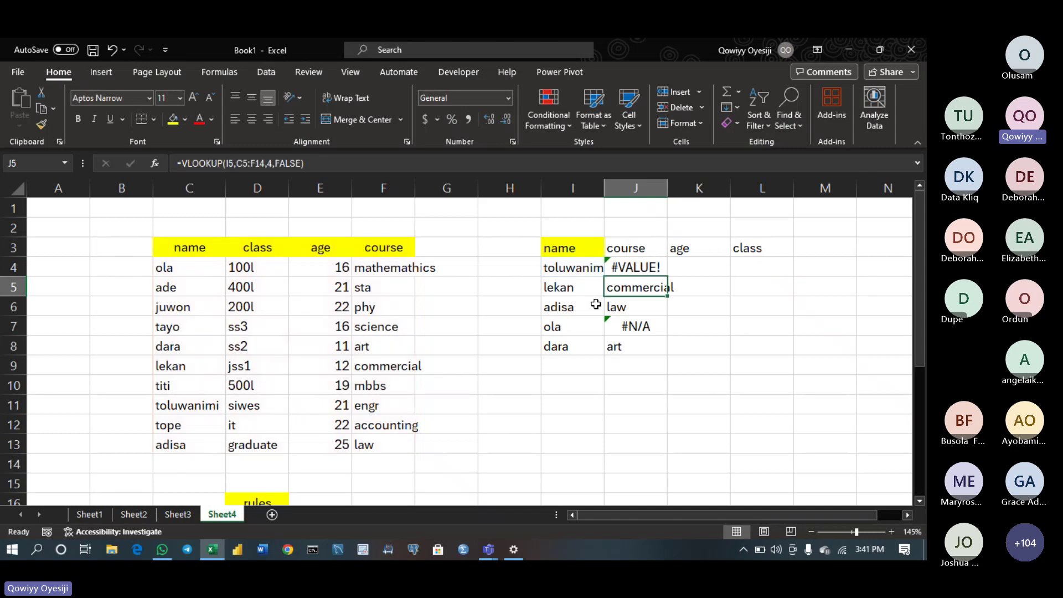
# Correct the column index in the J4 formula to 4 and fill the formula down to J8
pyautogui.doubleClick(648, 267)
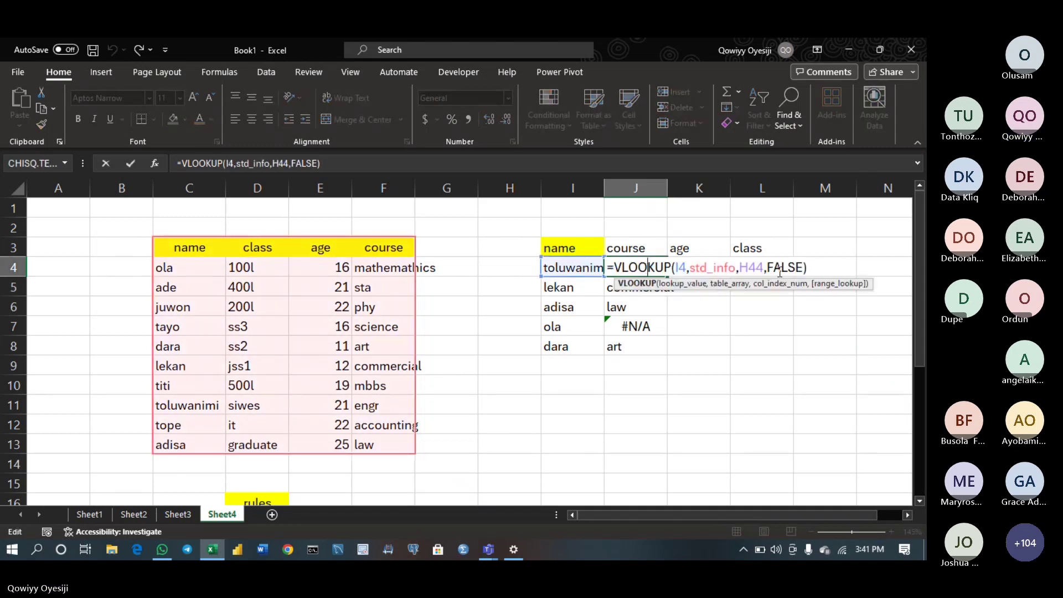
pyautogui.click(764, 269)
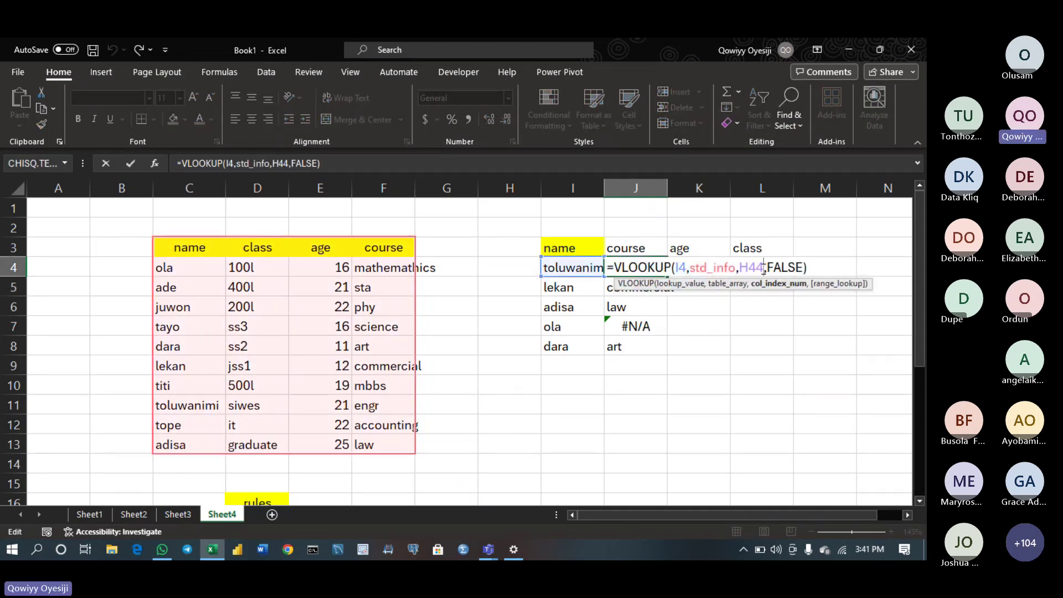
pyautogui.press('BackSpace')
pyautogui.press('BackSpace')
pyautogui.press('BackSpace')
pyautogui.write('4')
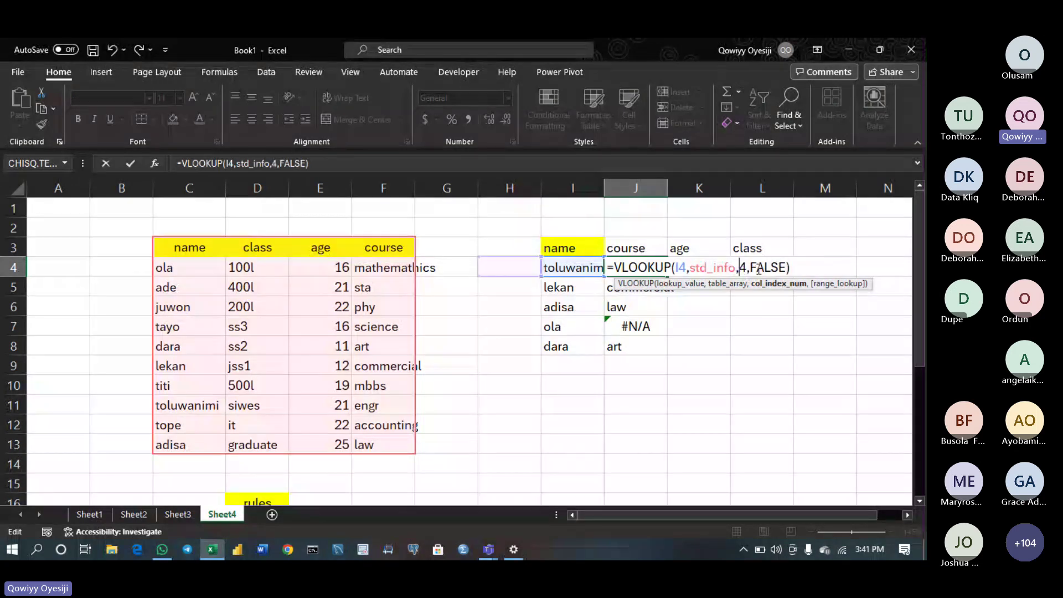
pyautogui.hotkey('ctrl', 'Return')
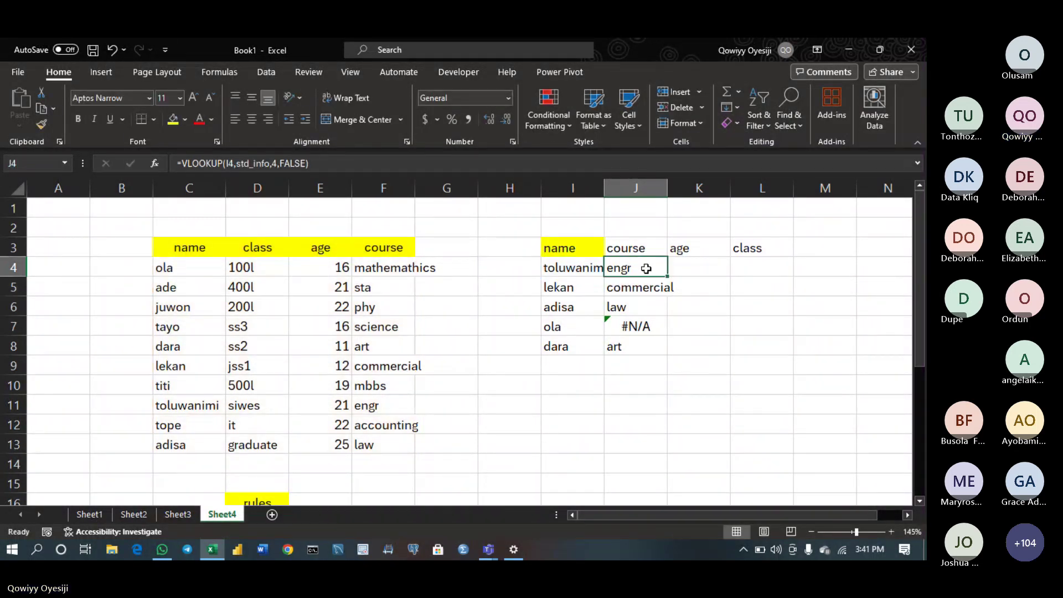
pyautogui.doubleClick(666, 276)
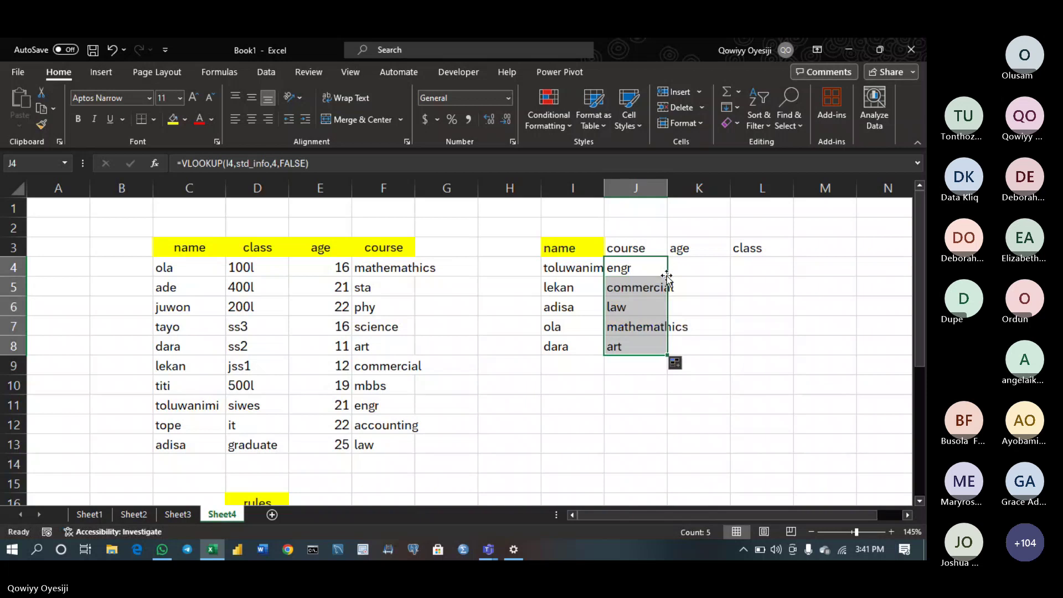
# Begin a VLOOKUP formula for the age in K4 with I4 as the lookup value and std_info as the table range
pyautogui.click(690, 265)
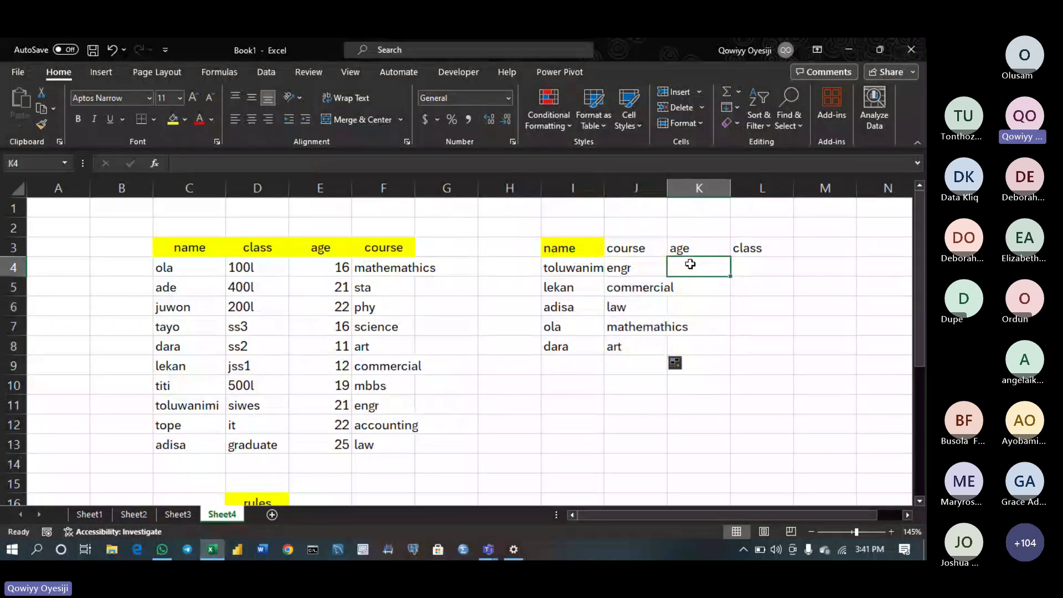
pyautogui.write('=vlo')
pyautogui.press('Tab')
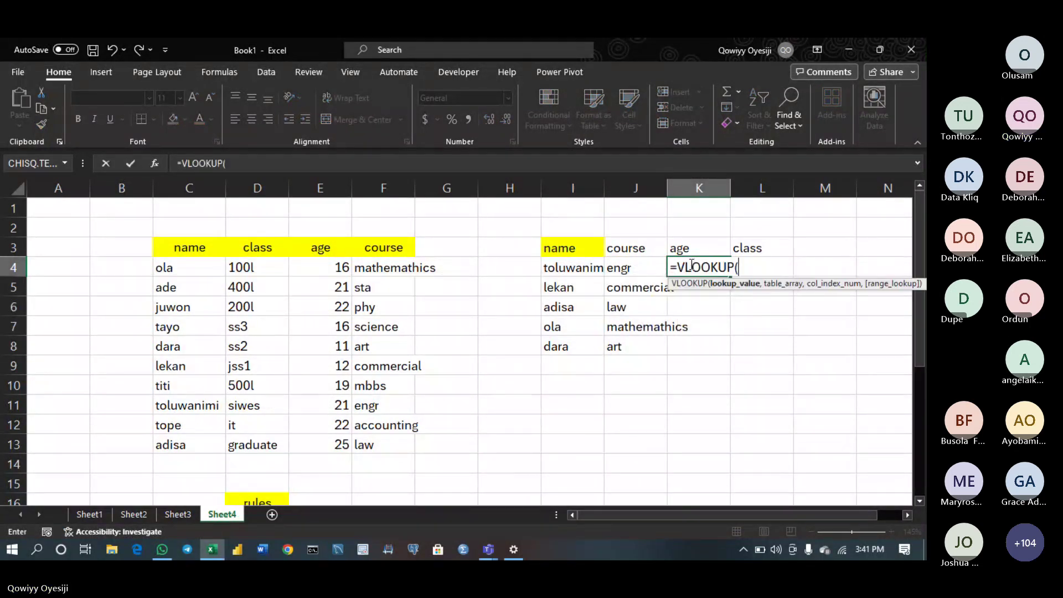
pyautogui.click(593, 268)
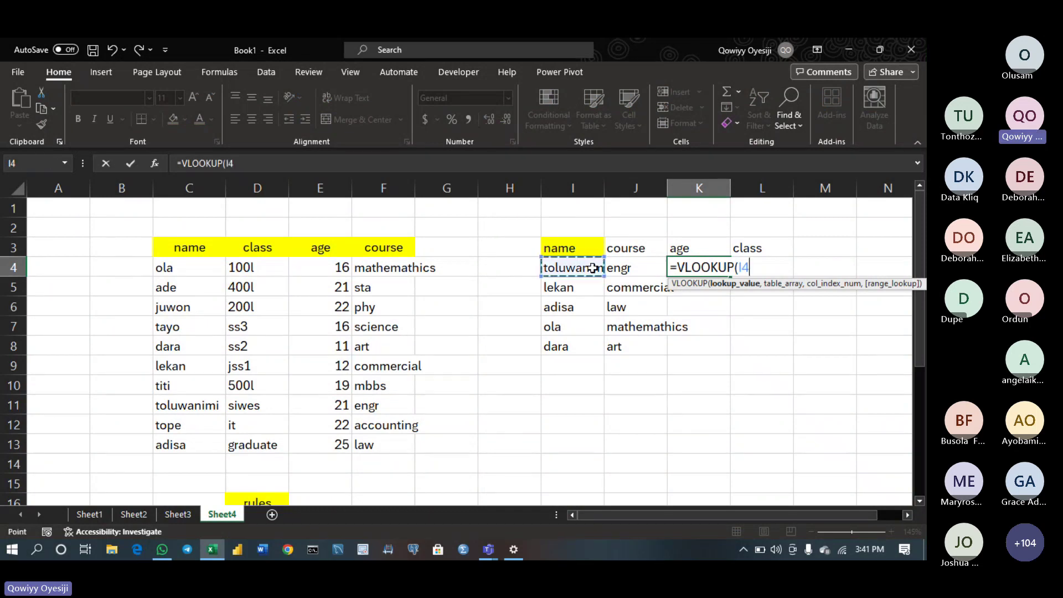
pyautogui.write(',')
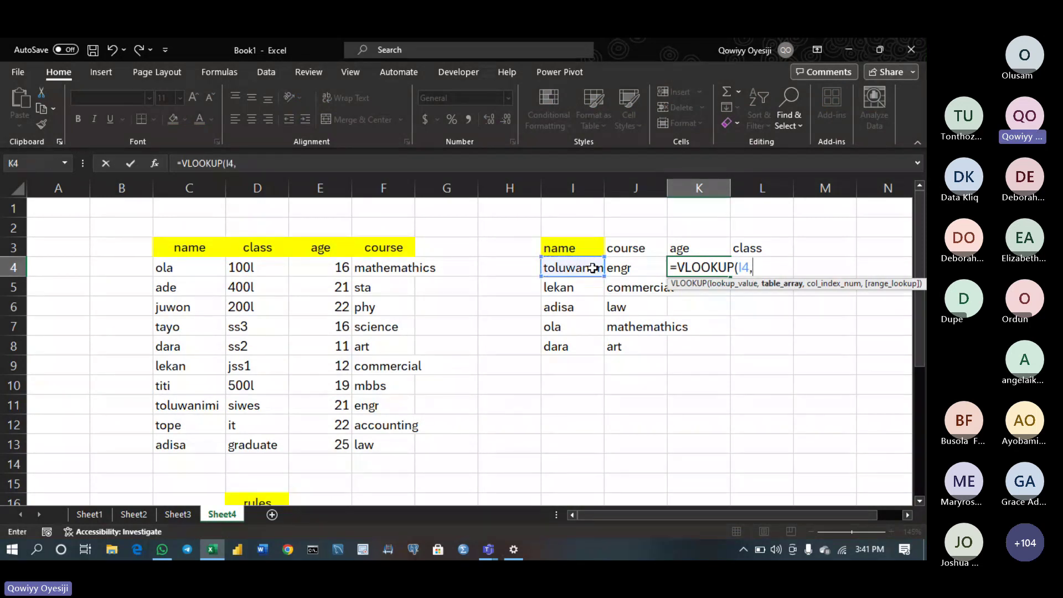
pyautogui.write('std')
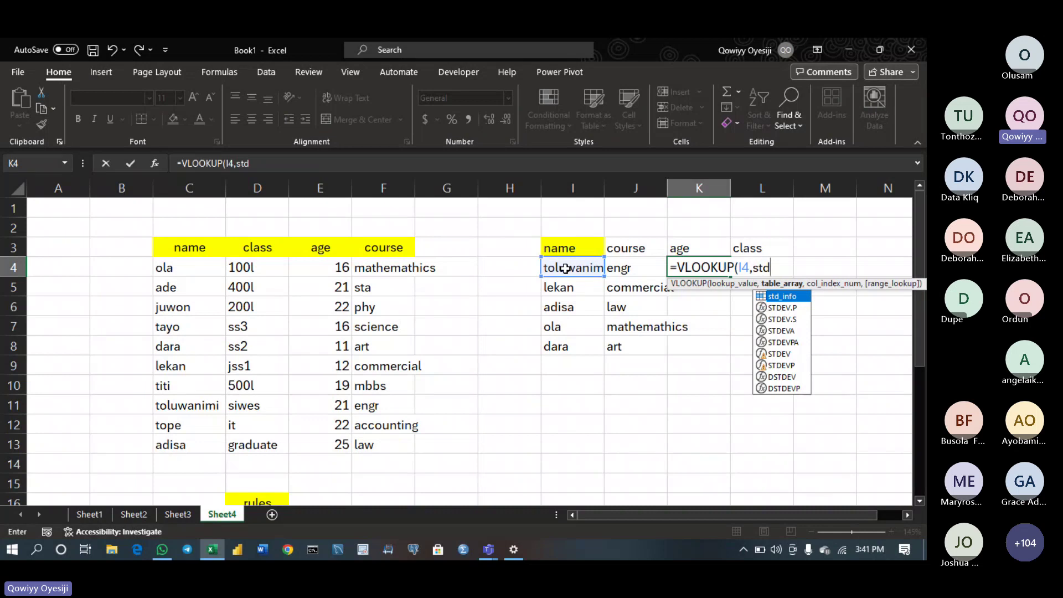
pyautogui.press('Tab')
pyautogui.write(',')
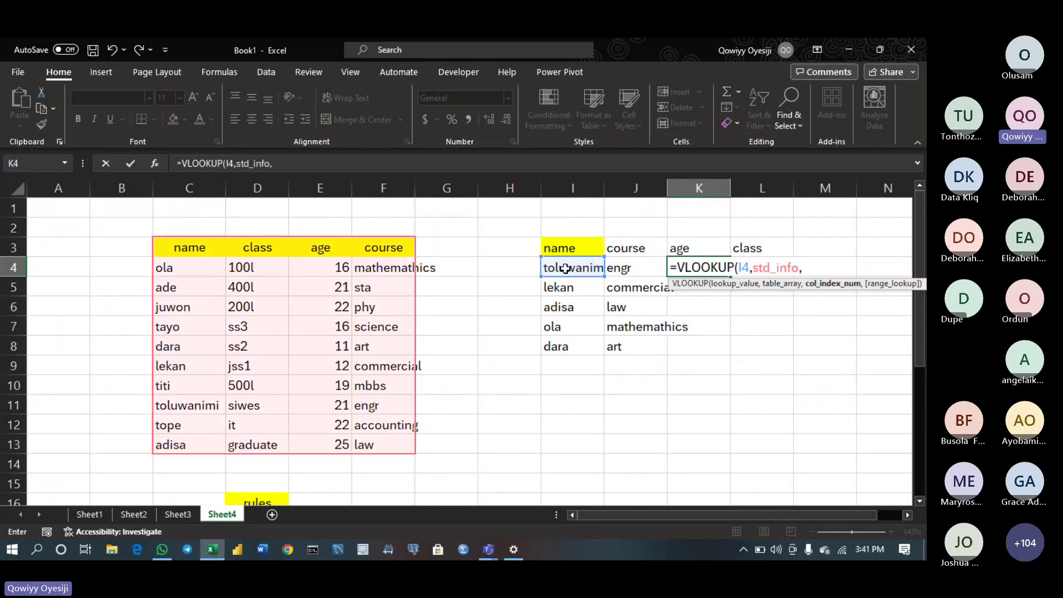
# Complete the K4 formula with column index 3 and an exact match (FALSE), and fill it down to K8
pyautogui.write('3,')
pyautogui.press('Down')
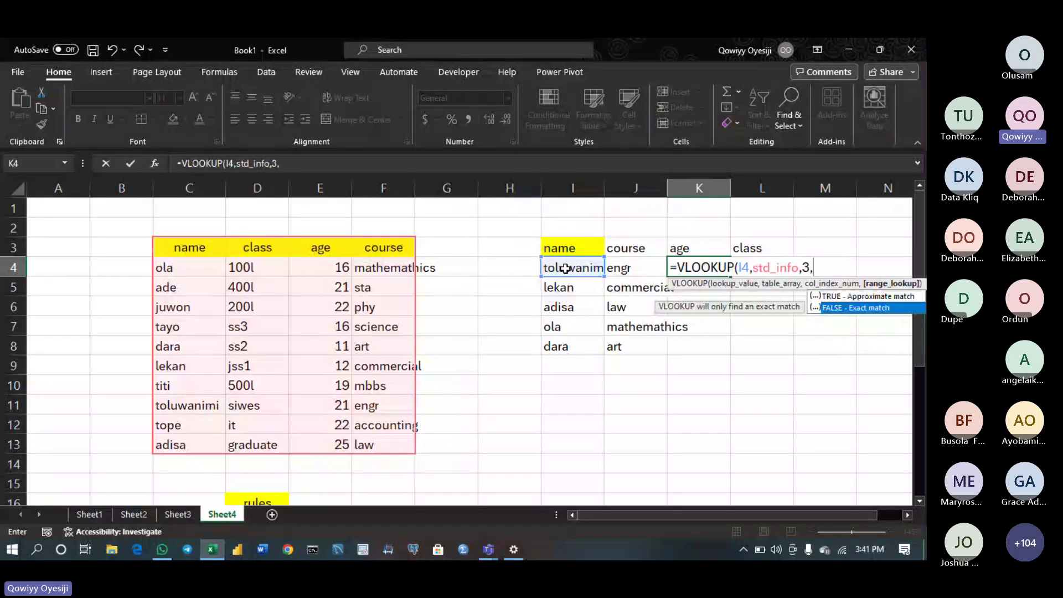
pyautogui.press('Tab')
pyautogui.write(')')
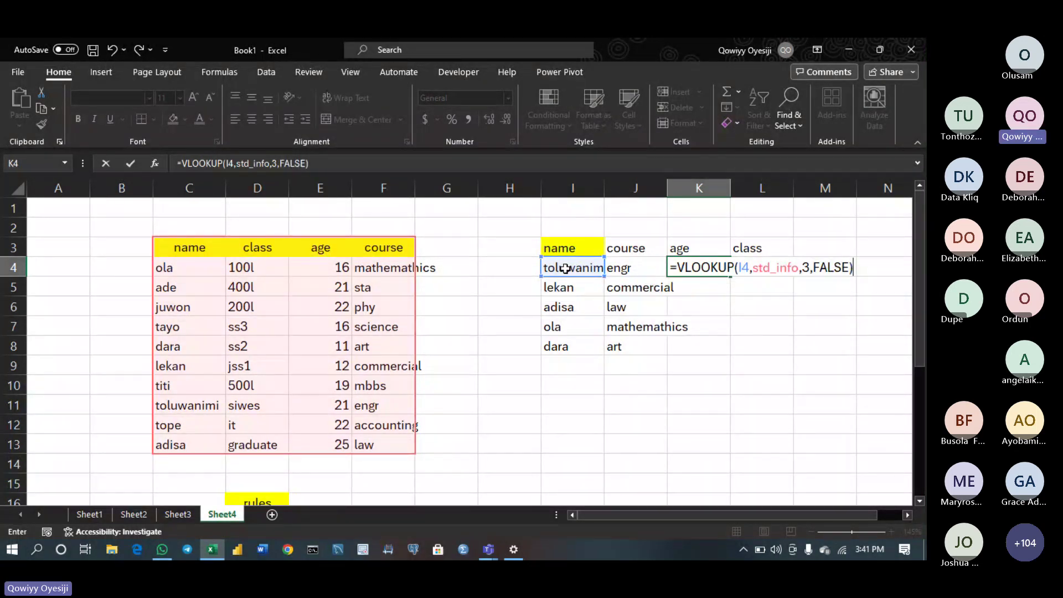
pyautogui.press('Return')
pyautogui.click(714, 269)
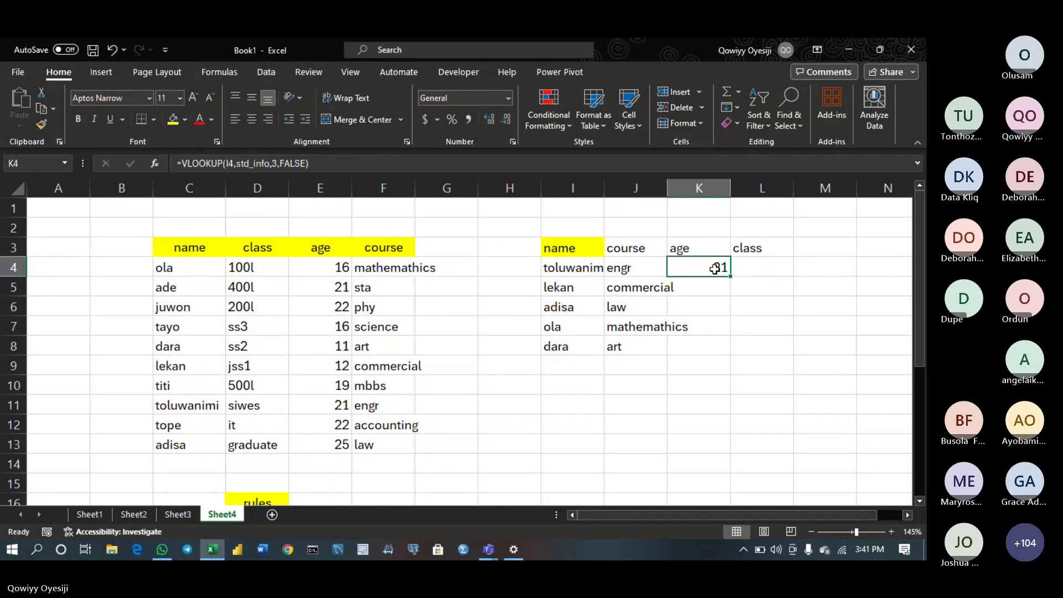
pyautogui.doubleClick(729, 276)
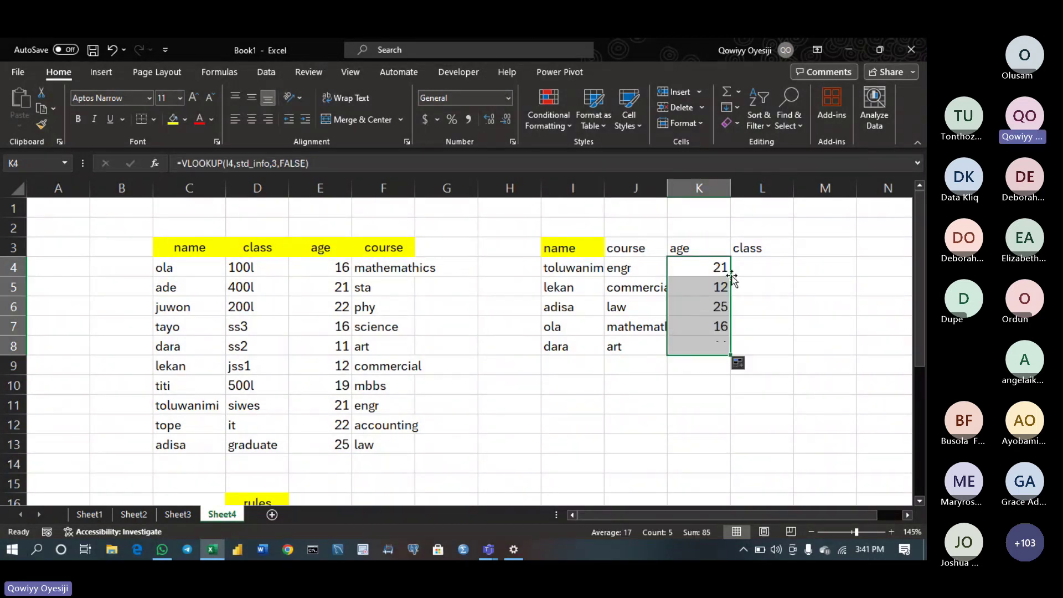
# Begin a VLOOKUP formula for the class in L4 with I4 as the lookup value and std_info as the table range
pyautogui.click(747, 269)
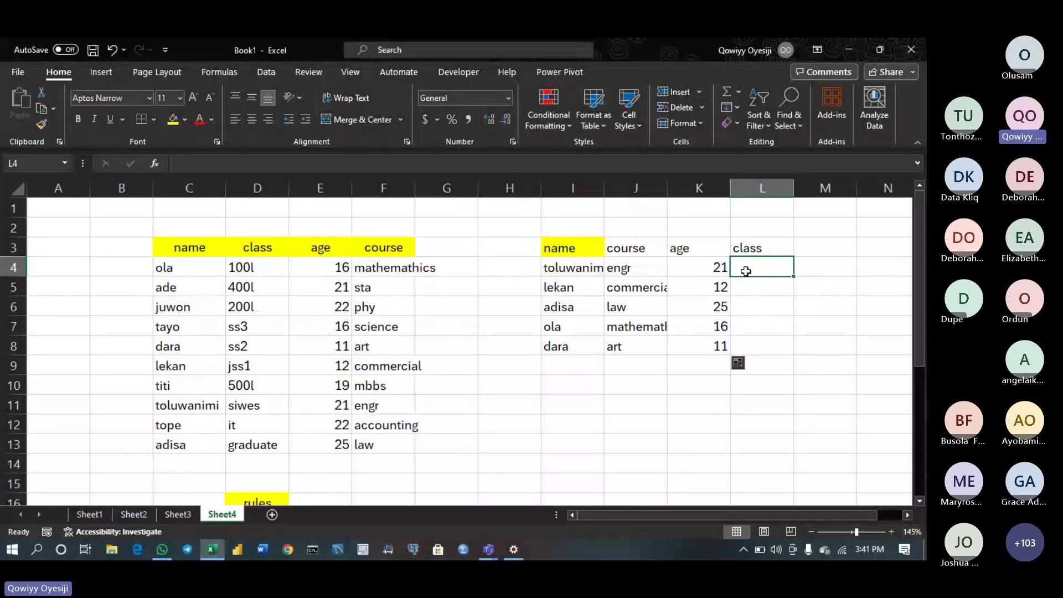
pyautogui.write('=vlo')
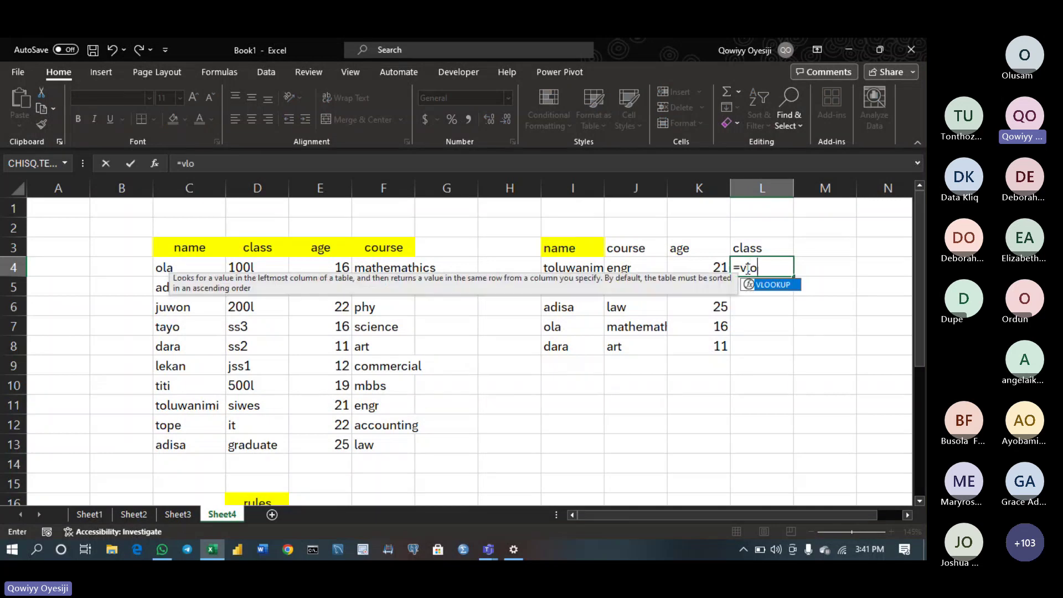
pyautogui.press('Tab')
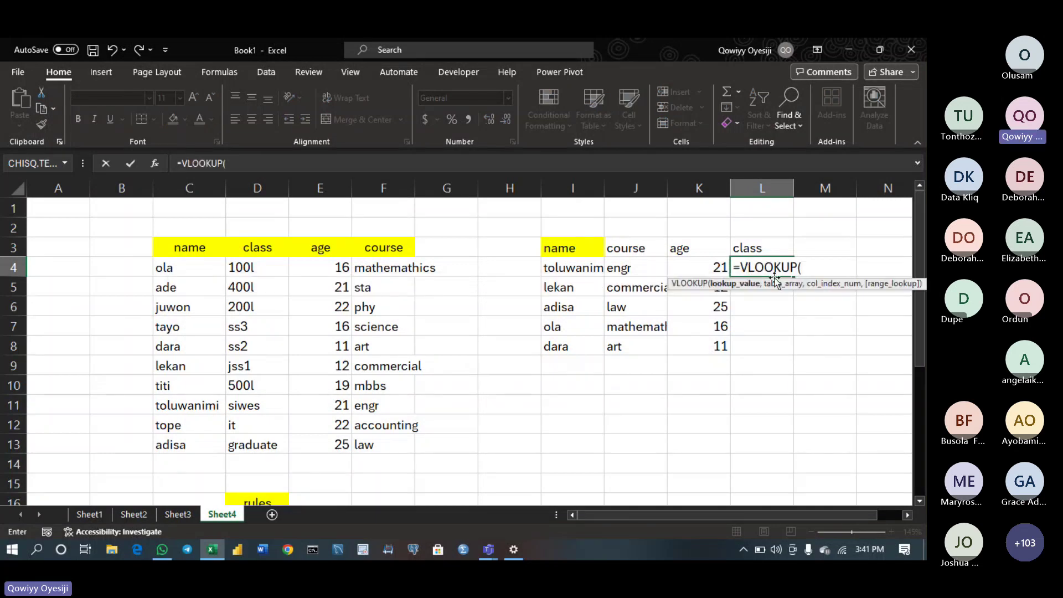
pyautogui.click(585, 269)
pyautogui.write(',std')
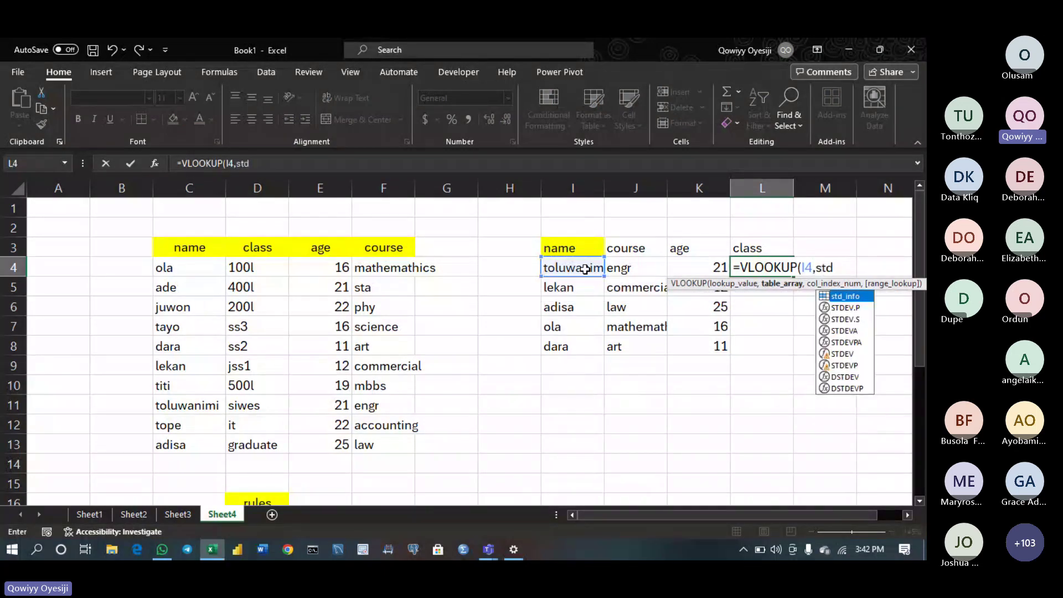
pyautogui.press('Tab')
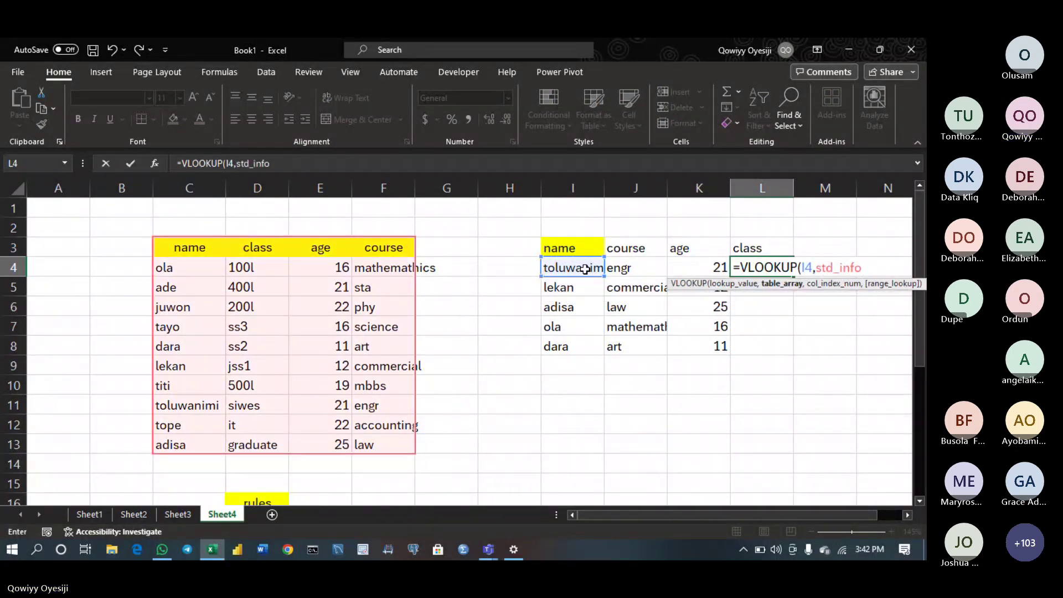
pyautogui.write(',')
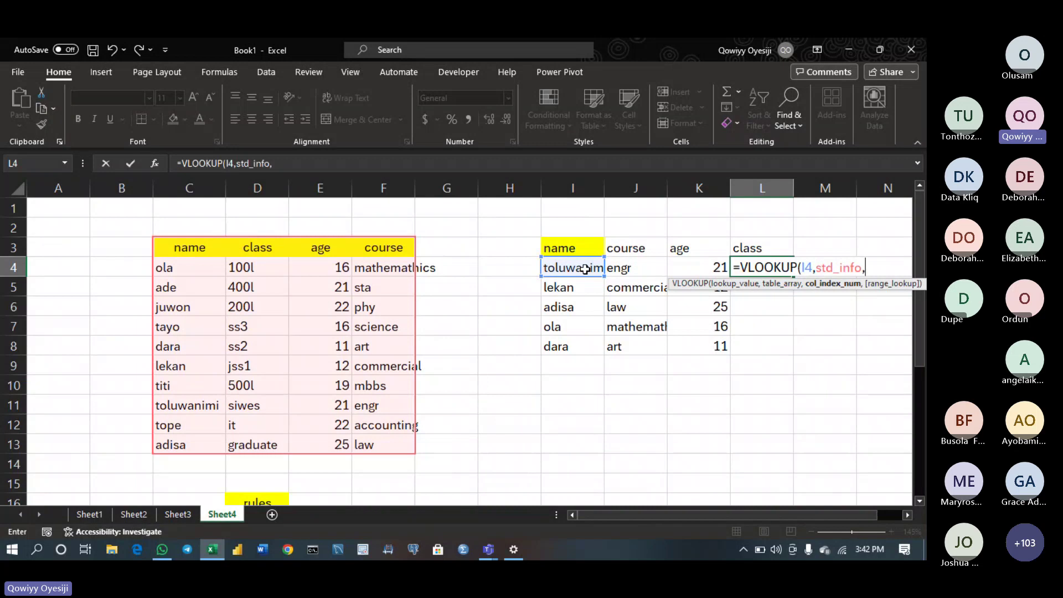
# Complete the L4 formula with column index 2 and an exact match (FALSE), and fill it down to L8
pyautogui.write('2,')
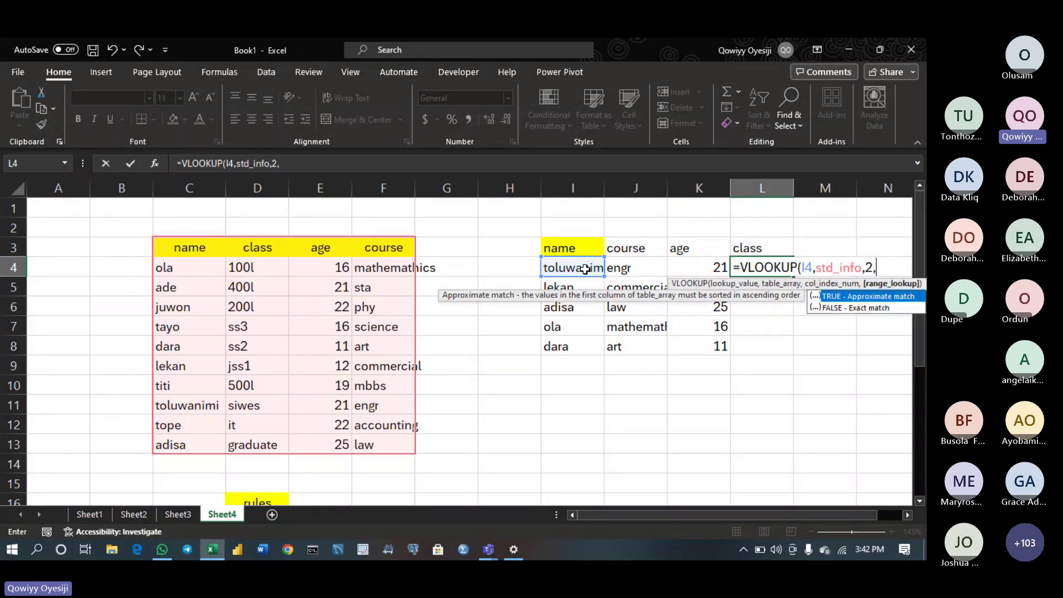
pyautogui.write('f')
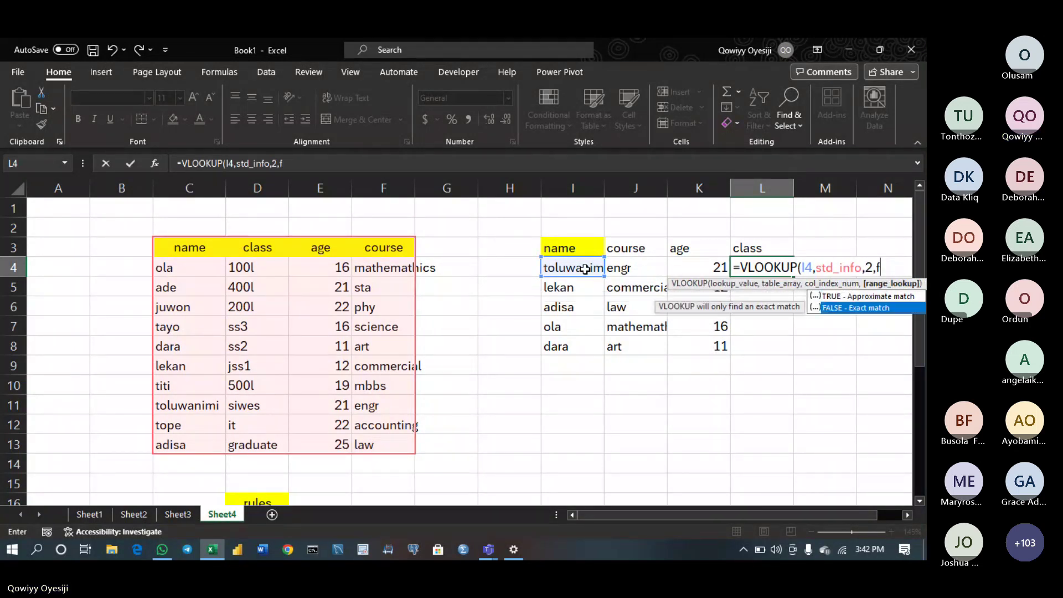
pyautogui.press('Tab')
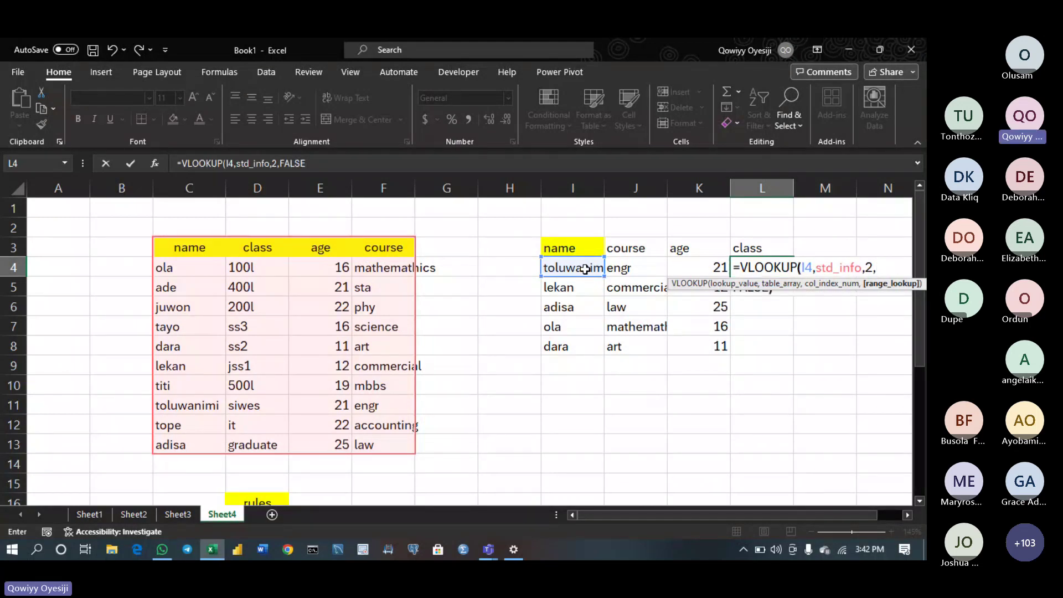
pyautogui.write(')')
pyautogui.press('Return')
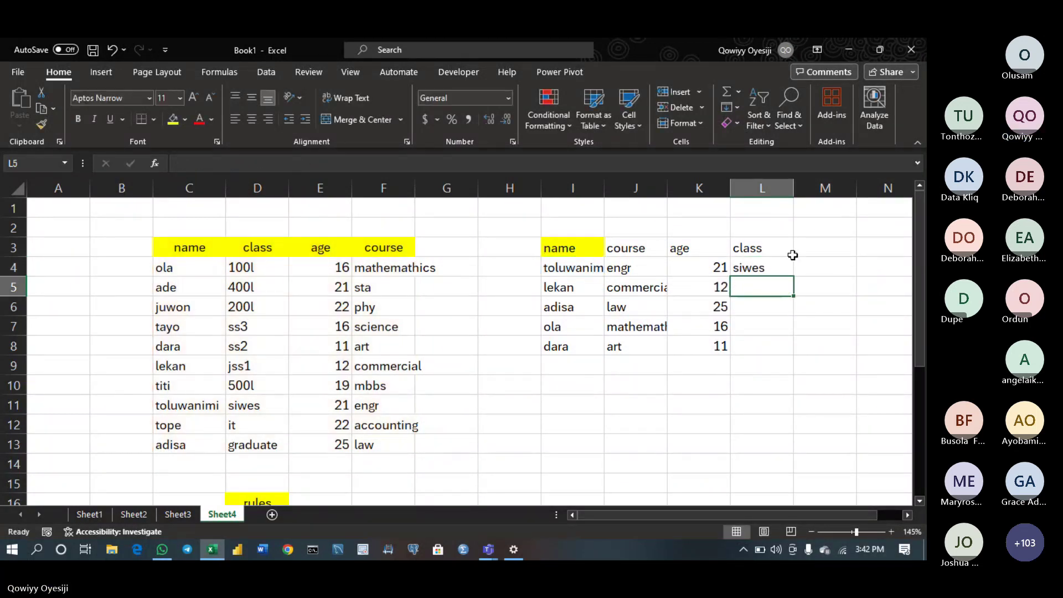
pyautogui.click(769, 268)
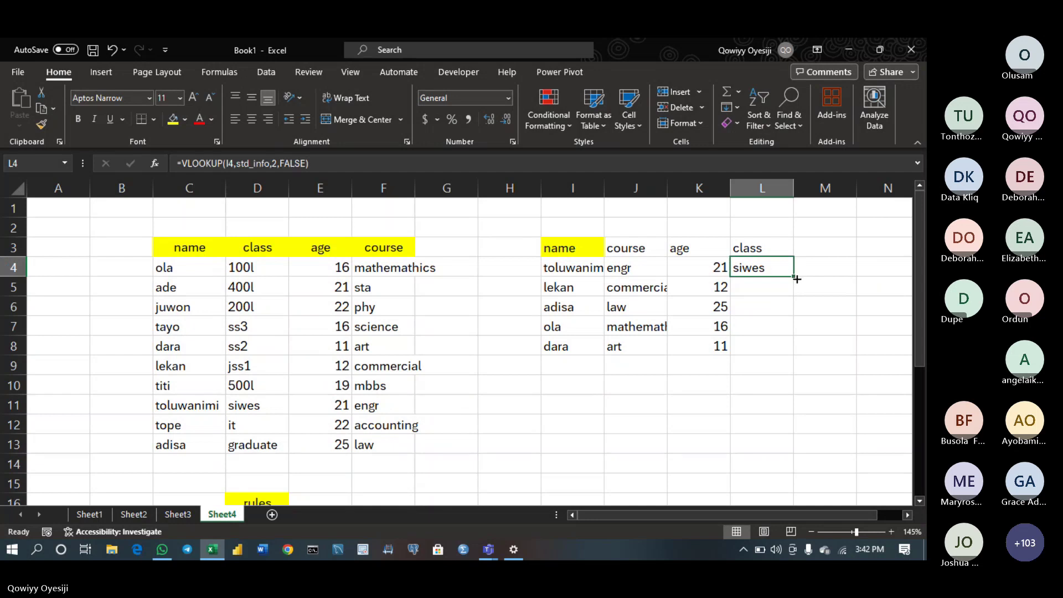
pyautogui.doubleClick(794, 277)
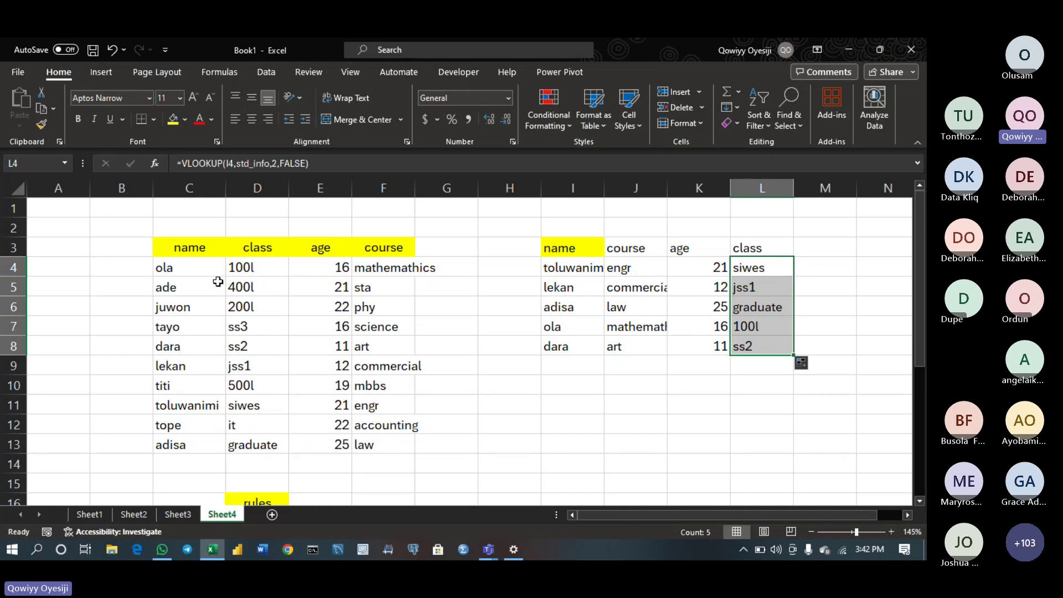
# Copy the student table C3:F13 and paste it transposed at I21, so the name, class, age and course headers run down column I
pyautogui.moveTo(189, 245); pyautogui.dragTo(371, 444)
pyautogui.hotkey('ctrl', 'c')
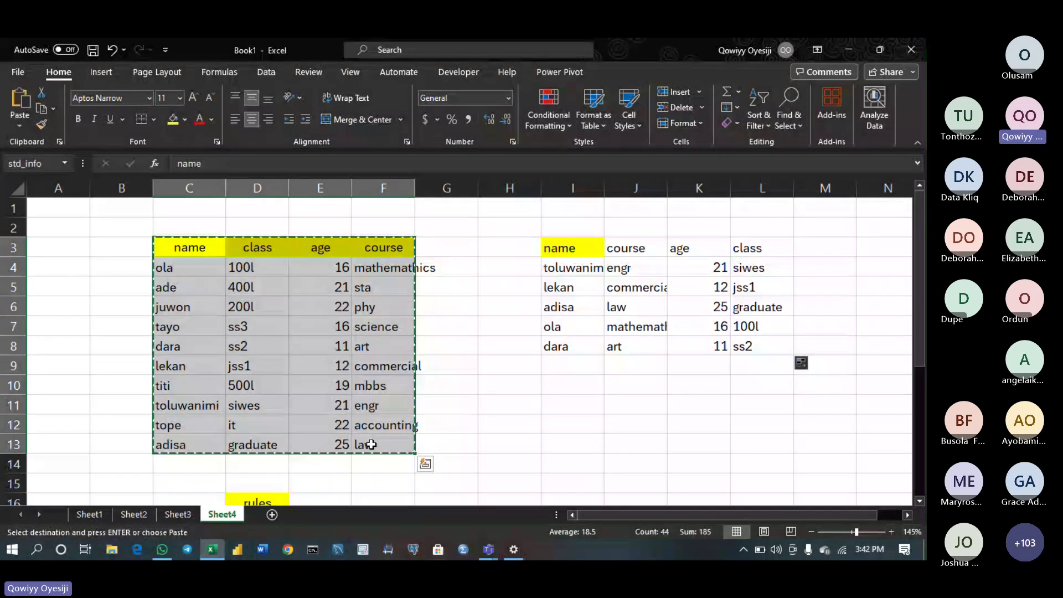
pyautogui.press('Down')
pyautogui.press('Down')
pyautogui.press('Down')
pyautogui.press('Down')
pyautogui.press('Down')
pyautogui.press('Right')
pyautogui.press('Right')
pyautogui.press('Right')
pyautogui.press('Right')
pyautogui.press('Right')
pyautogui.press('Right')
pyautogui.press('Right')
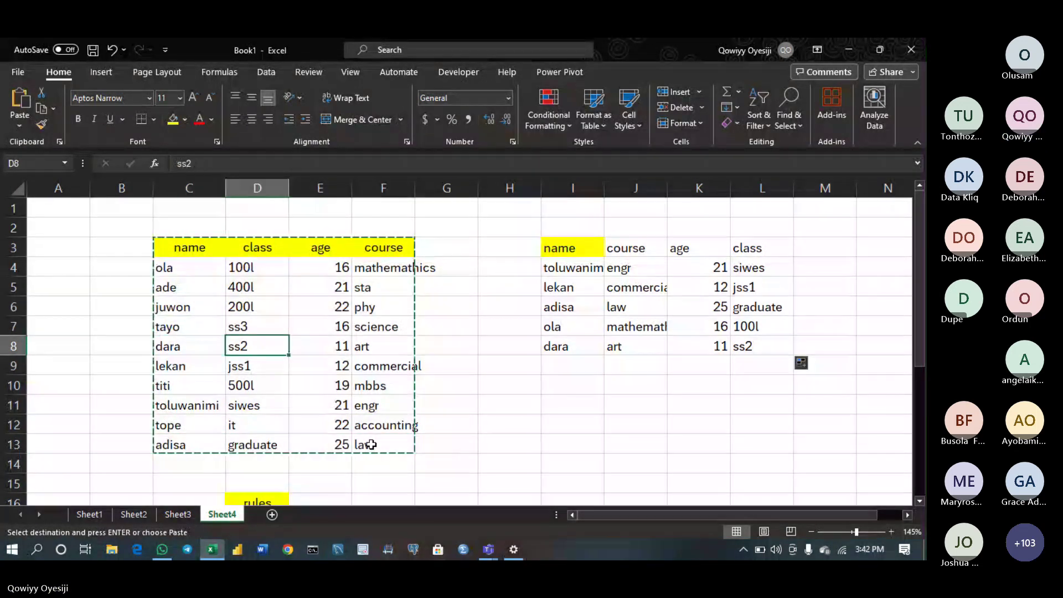
pyautogui.press('pagedown')
pyautogui.press('pagedown')
pyautogui.scroll(-1, 371, 444)
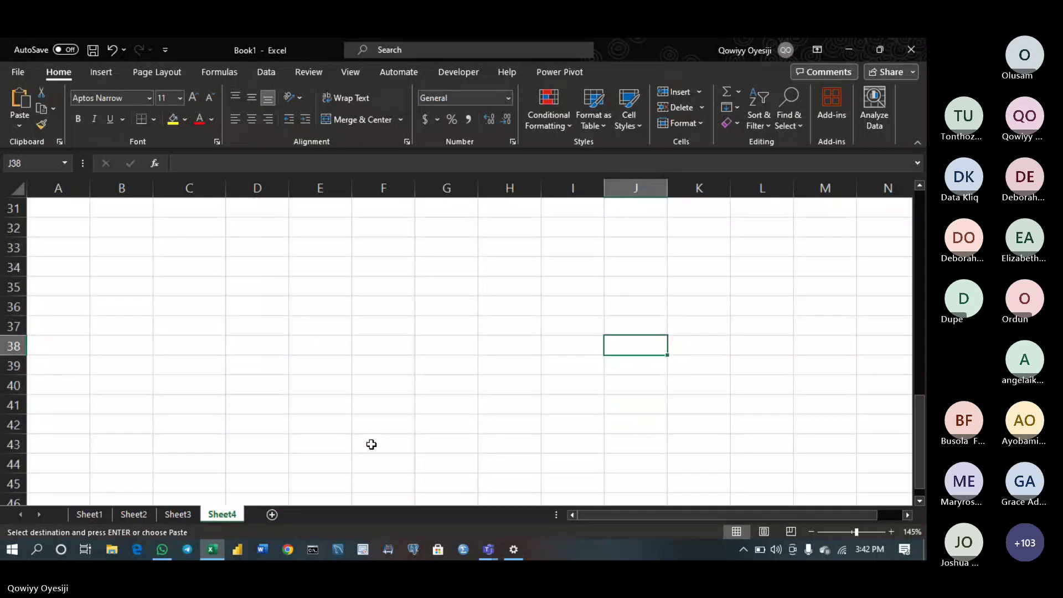
pyautogui.press('pageup')
pyautogui.rightClick(562, 303)
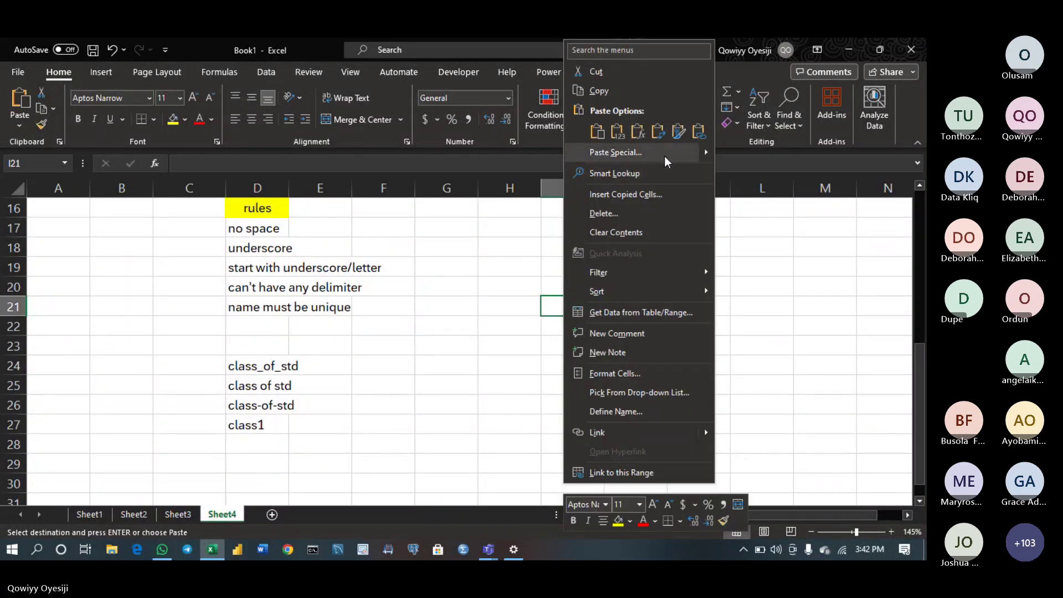
pyautogui.click(666, 129)
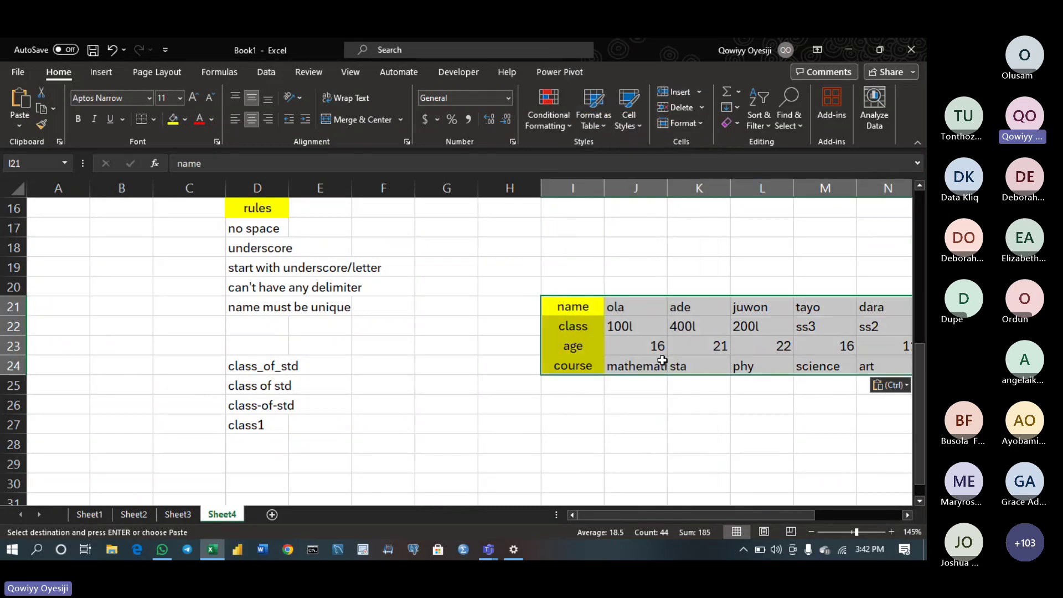
# Copy the five lookup names in I4:I8 from the original results table
pyautogui.click(649, 382)
pyautogui.press('Down')
pyautogui.press('Down')
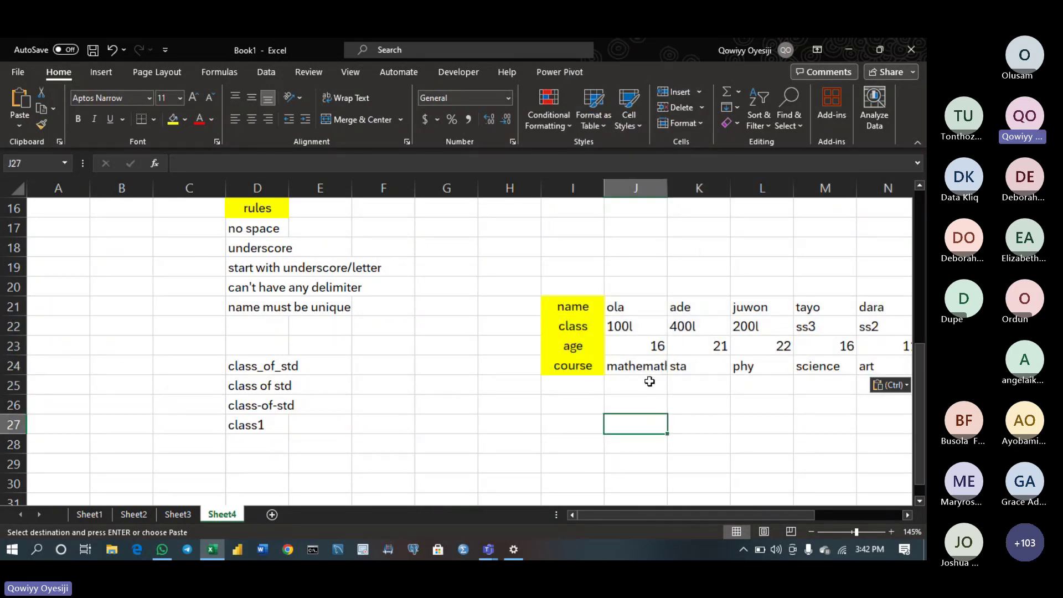
pyautogui.press('Right')
pyautogui.press('Right')
pyautogui.press('Right')
pyautogui.press('Right')
pyautogui.press('Right')
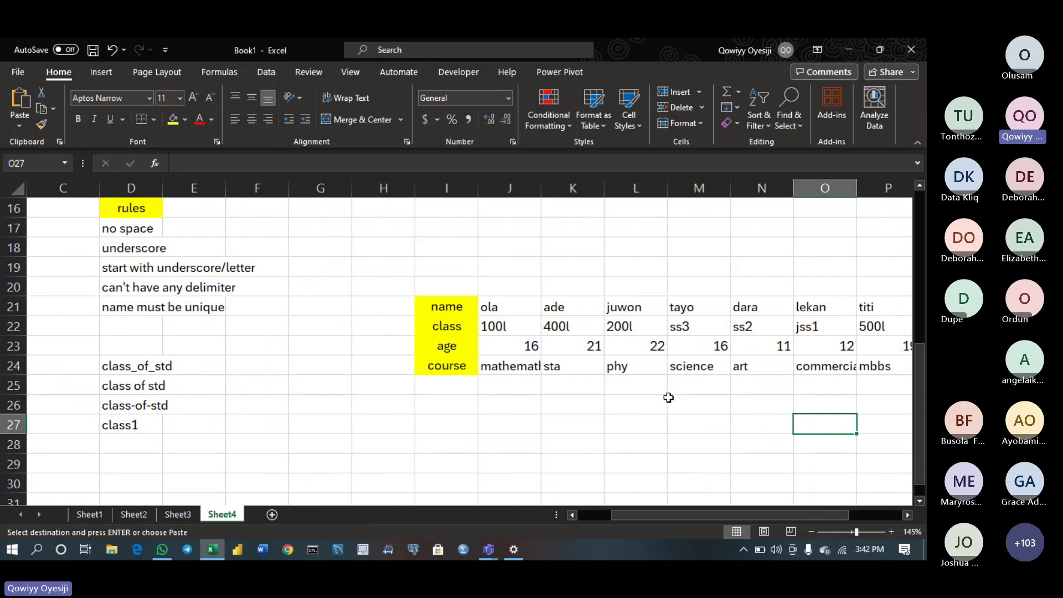
pyautogui.press('pageup')
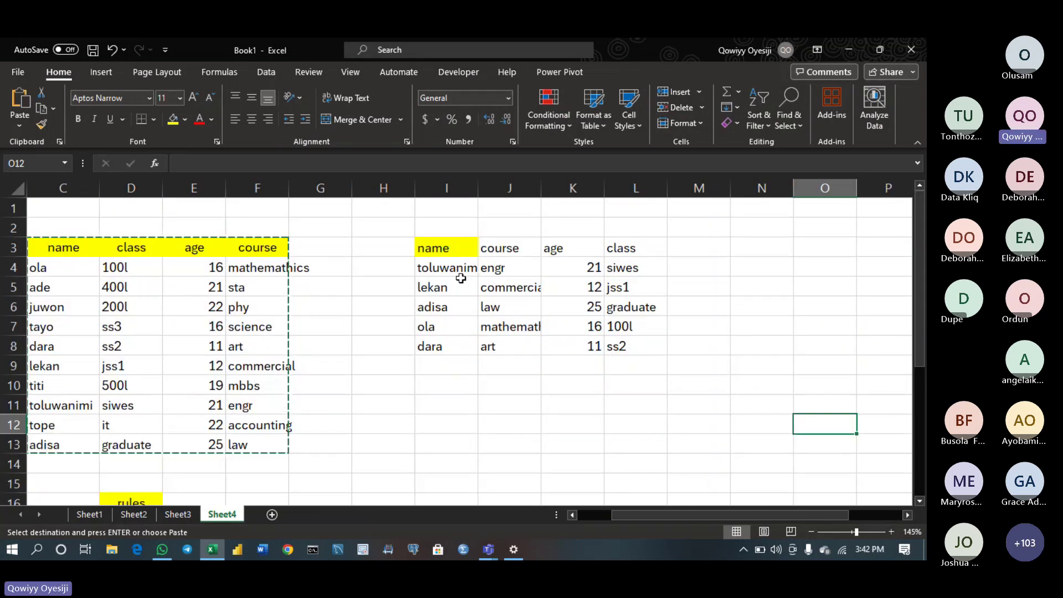
pyautogui.moveTo(453, 267); pyautogui.dragTo(451, 345)
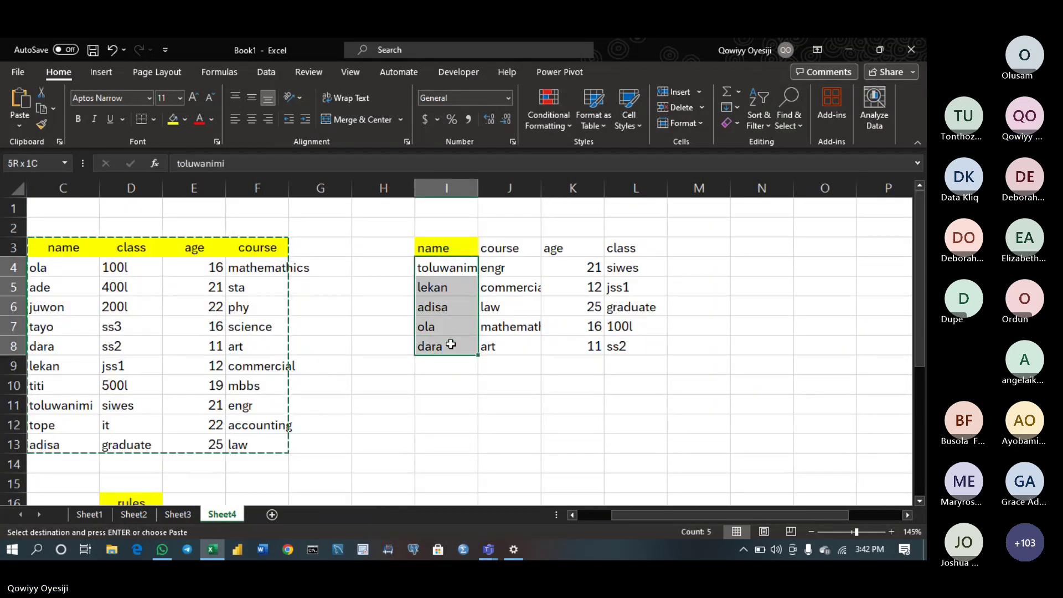
pyautogui.hotkey('ctrl', 'c')
# Paste the copied names into L29:L33, below the transposed student table
pyautogui.press('pagedown')
pyautogui.press('pagedown')
pyautogui.press('pagedown')
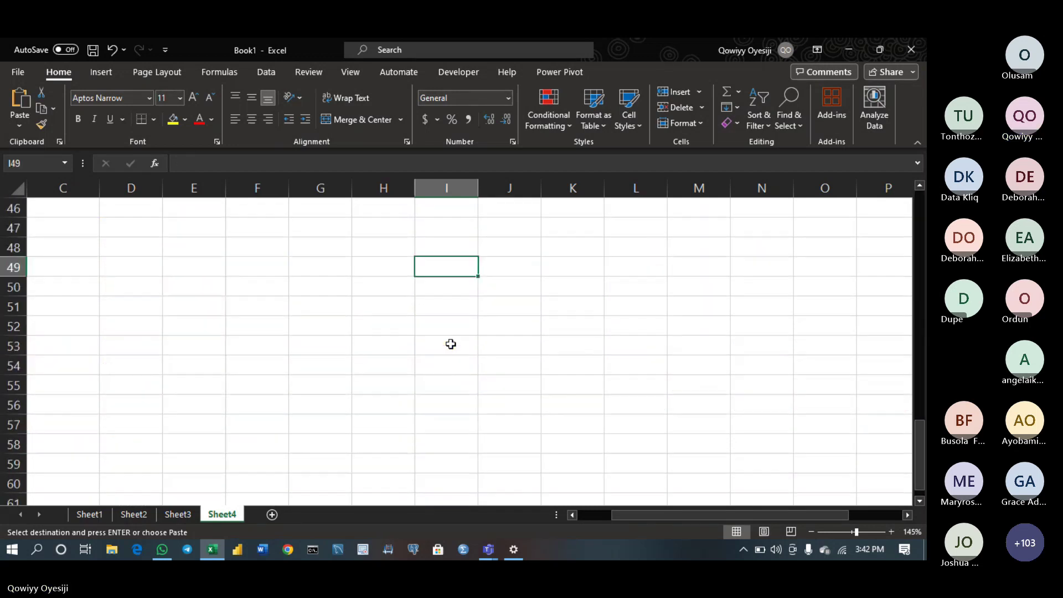
pyautogui.press('pageup')
pyautogui.press('pageup')
pyautogui.press('pagedown')
pyautogui.scroll(-3, 450, 344)
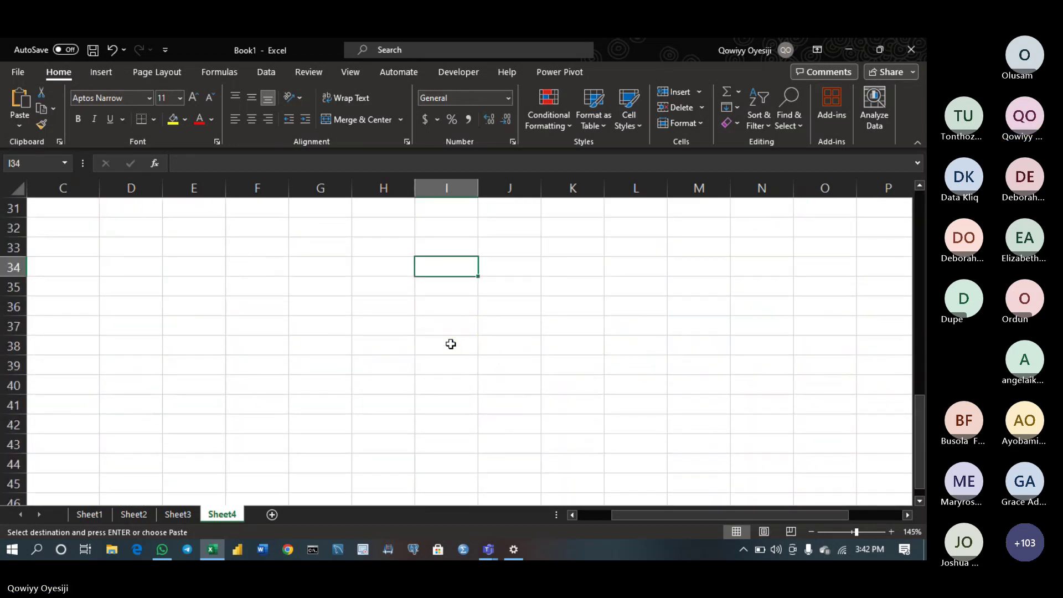
pyautogui.press('pageup')
pyautogui.press('Down')
pyautogui.press('Down')
pyautogui.press('Right')
pyautogui.press('Right')
pyautogui.press('Right')
pyautogui.press('Right')
pyautogui.press('Right')
pyautogui.press('Right')
pyautogui.press('Right')
pyautogui.press('Right')
pyautogui.press('Right')
pyautogui.press('Right')
pyautogui.press('Right')
pyautogui.press('Right')
pyautogui.press('Right')
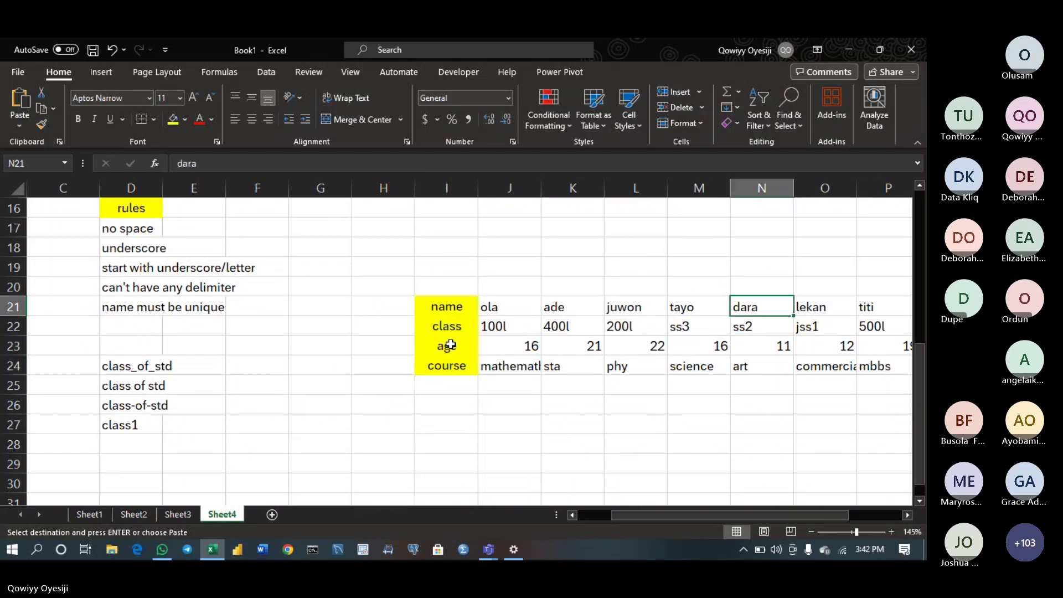
pyautogui.press('Left')
pyautogui.press('Left')
pyautogui.press('Left')
pyautogui.press('Left')
pyautogui.press('Left')
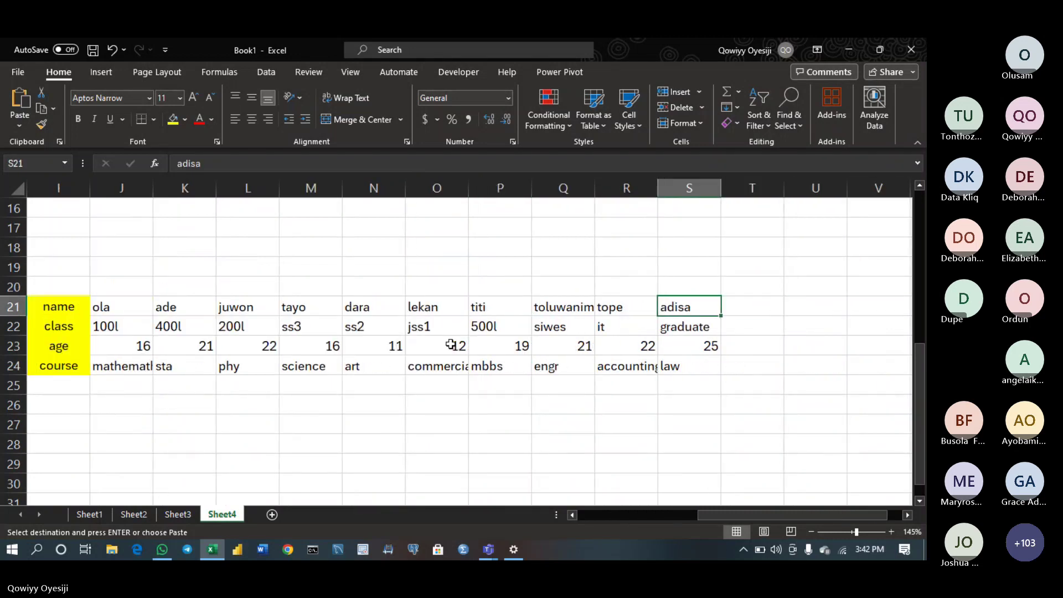
pyautogui.press('Down')
pyautogui.press('Down')
pyautogui.press('Down')
pyautogui.press('Down')
pyautogui.press('Down')
pyautogui.press('Down')
pyautogui.press('Left')
pyautogui.press('Left')
pyautogui.press('Left')
pyautogui.press('Left')
pyautogui.press('Left')
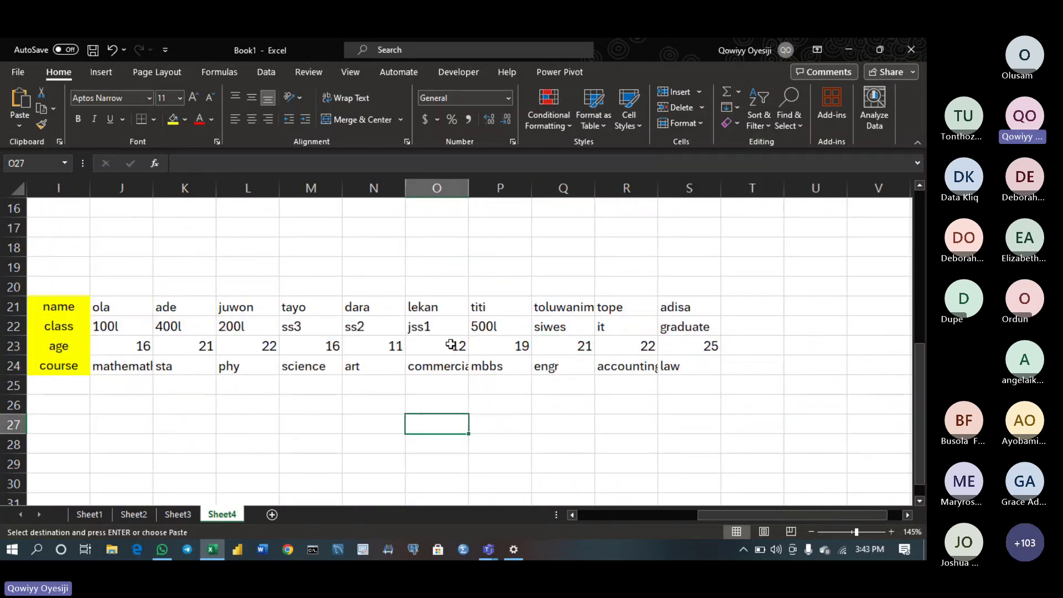
pyautogui.press('Down')
pyautogui.press('Down')
pyautogui.hotkey('ctrl', 'v')
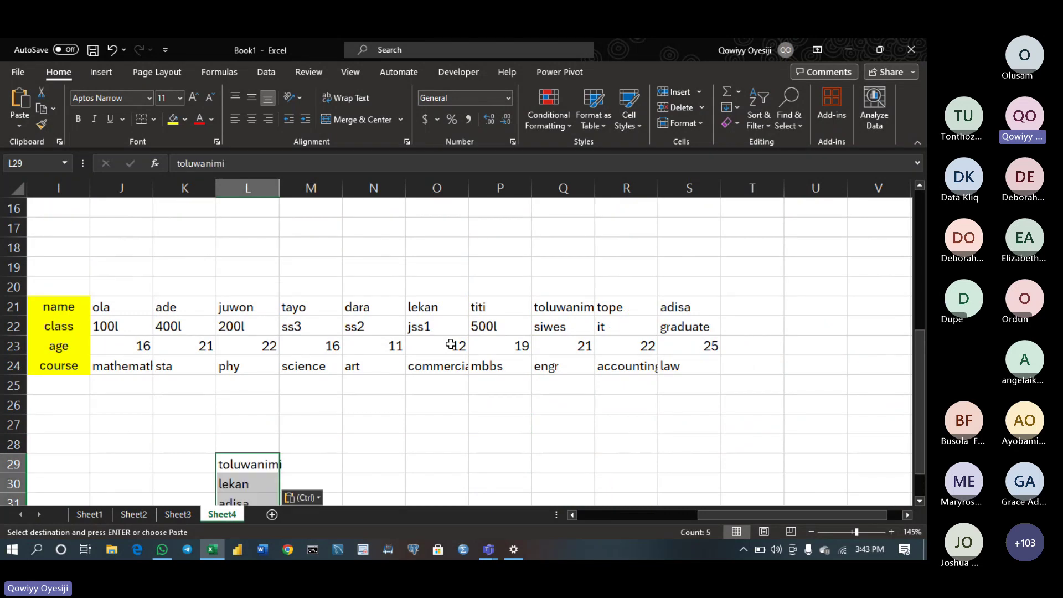
pyautogui.hotkey('ctrl', 'v')
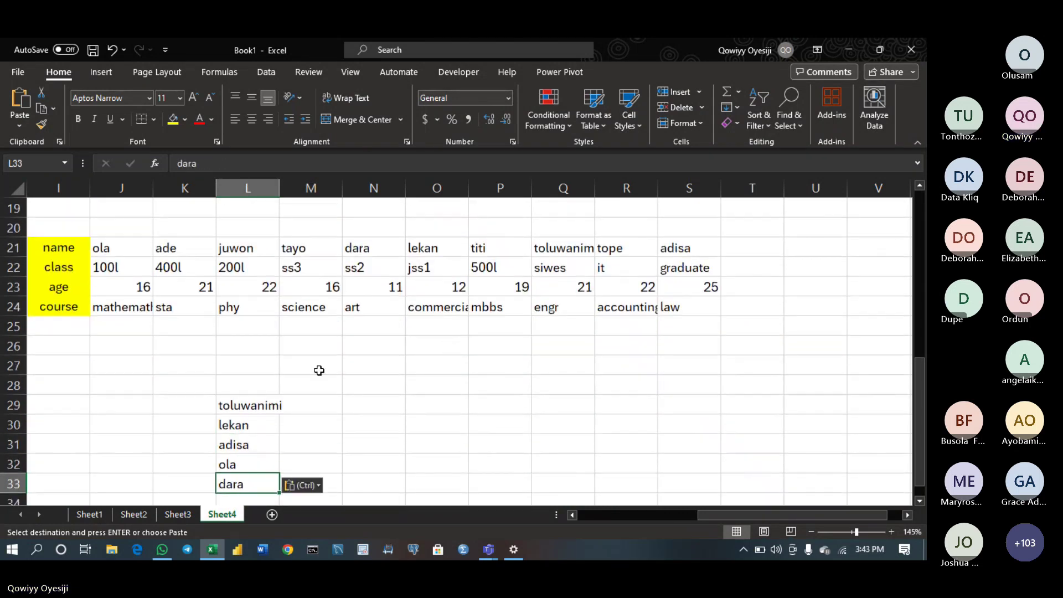
# Enter the headers "name" in L28 and "age" in M28 above the pasted names
pyautogui.click(246, 386)
pyautogui.write('m')
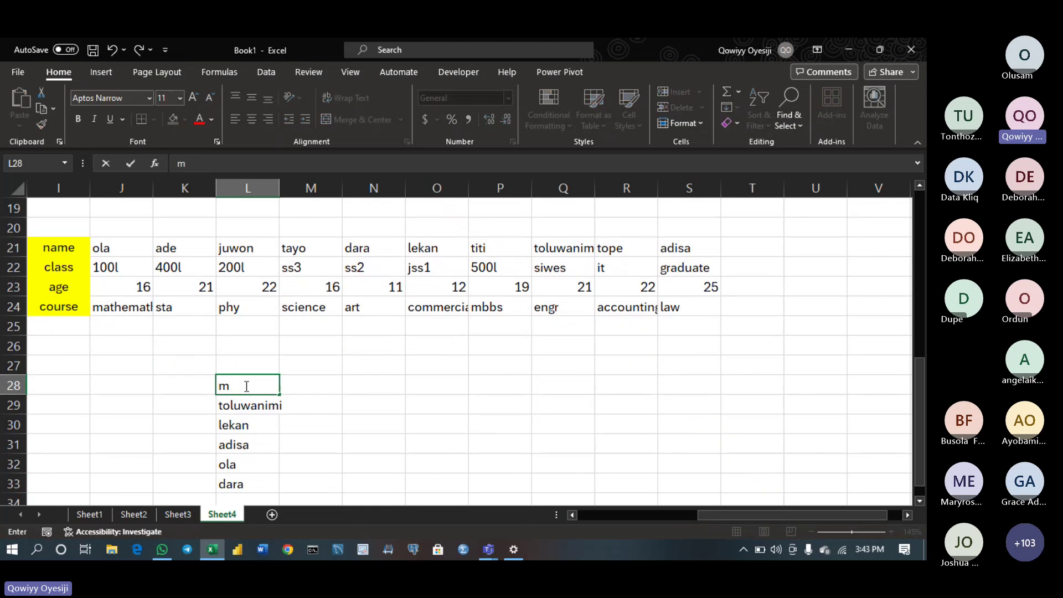
pyautogui.press('BackSpace')
pyautogui.write('name')
pyautogui.press('Tab')
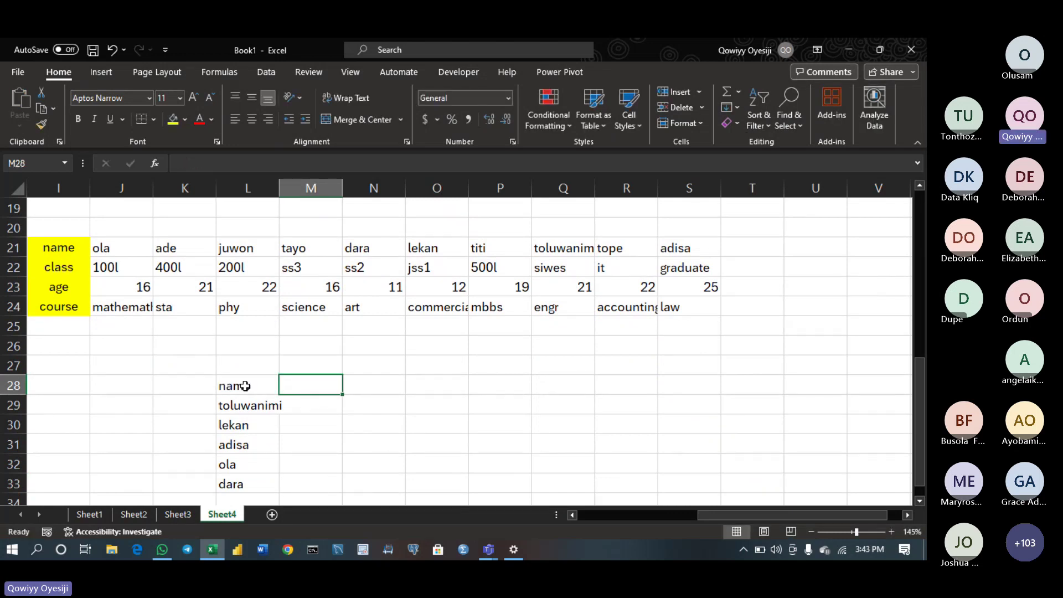
pyautogui.write('age')
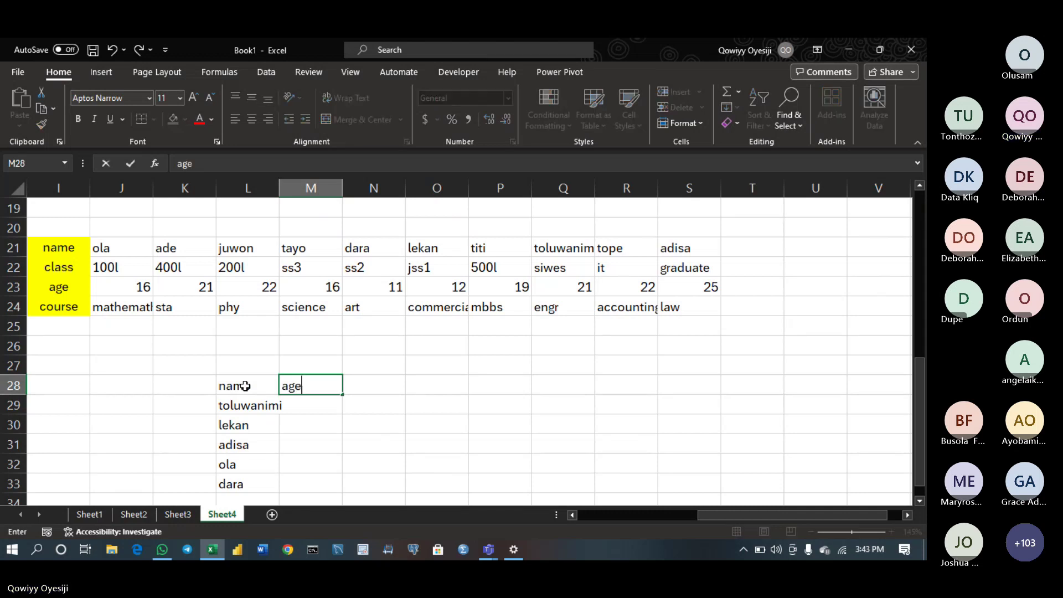
pyautogui.press('Return')
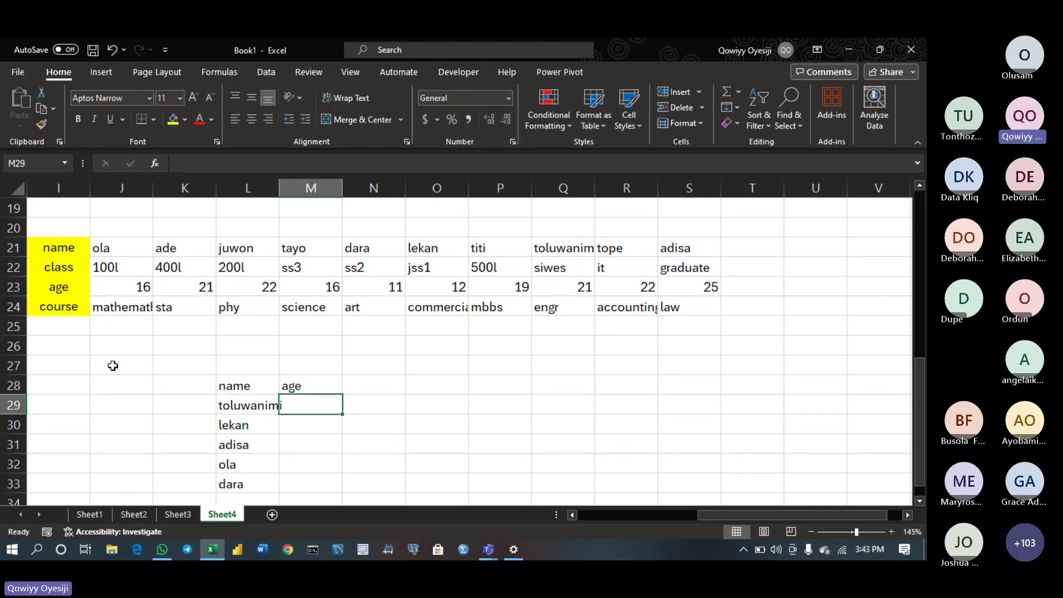
# Begin an HLOOKUP formula for the age in M29 with L29 as the lookup value and I21:S24 as the table range
pyautogui.write('=')
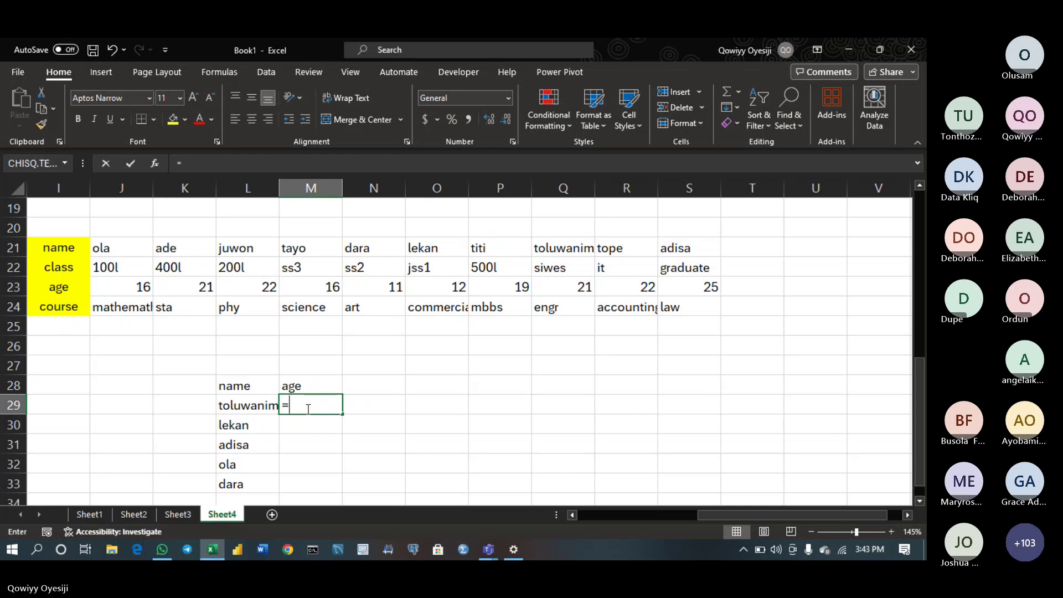
pyautogui.write('hl')
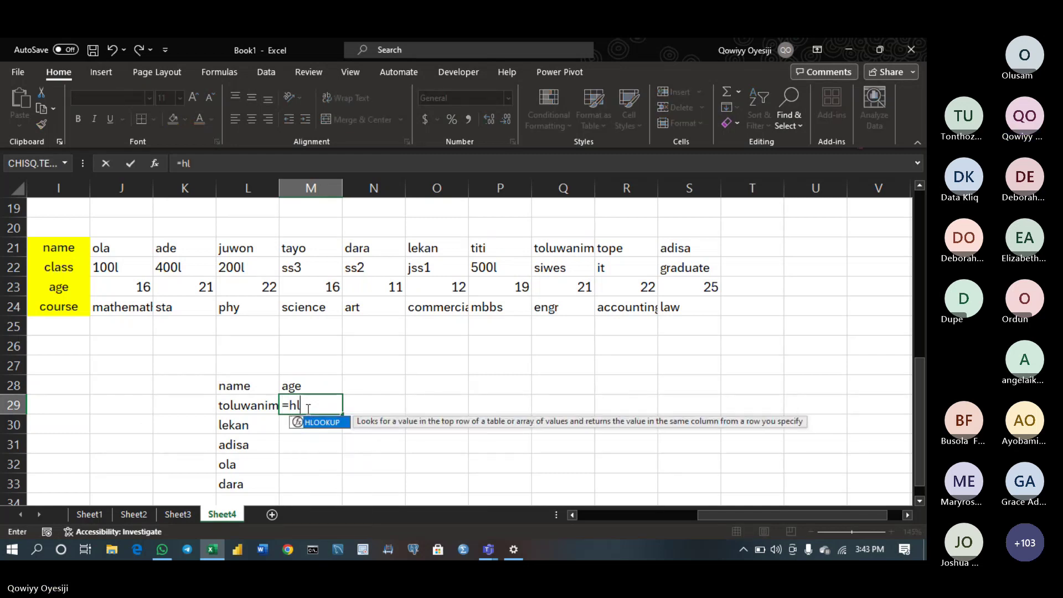
pyautogui.press('Tab')
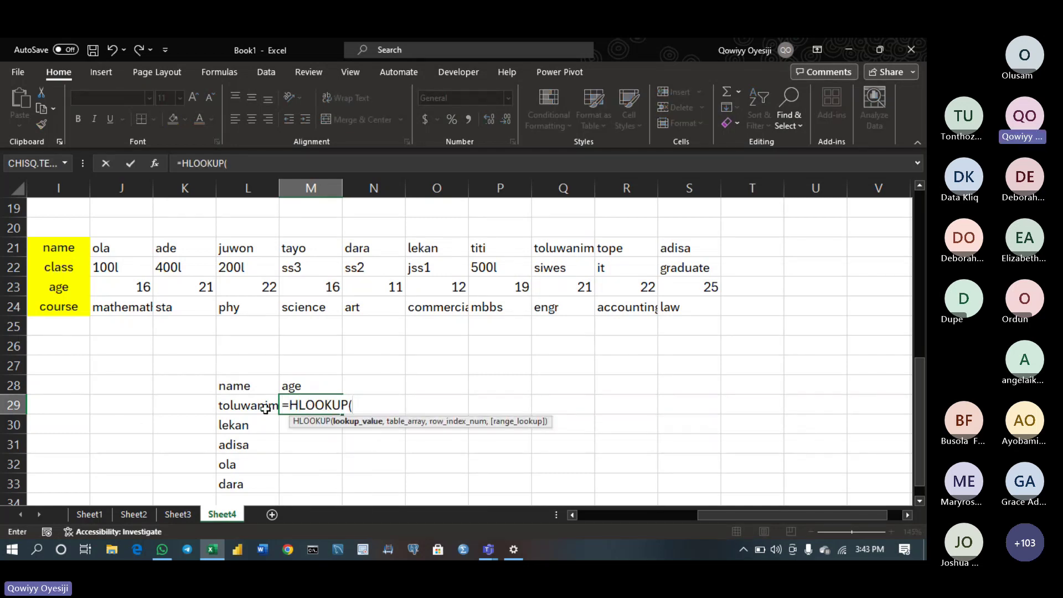
pyautogui.click(244, 405)
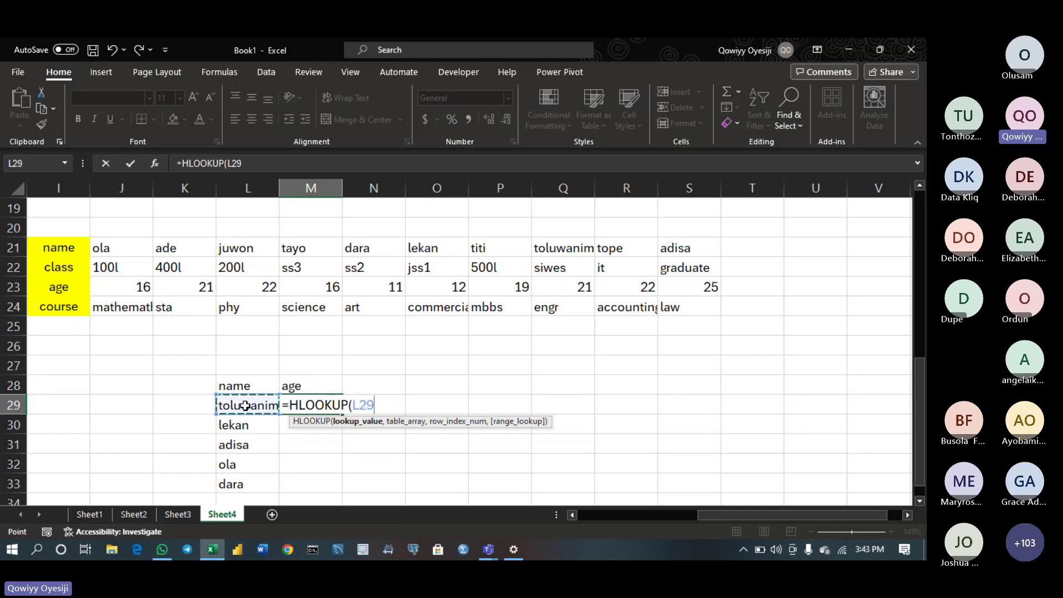
pyautogui.write(',')
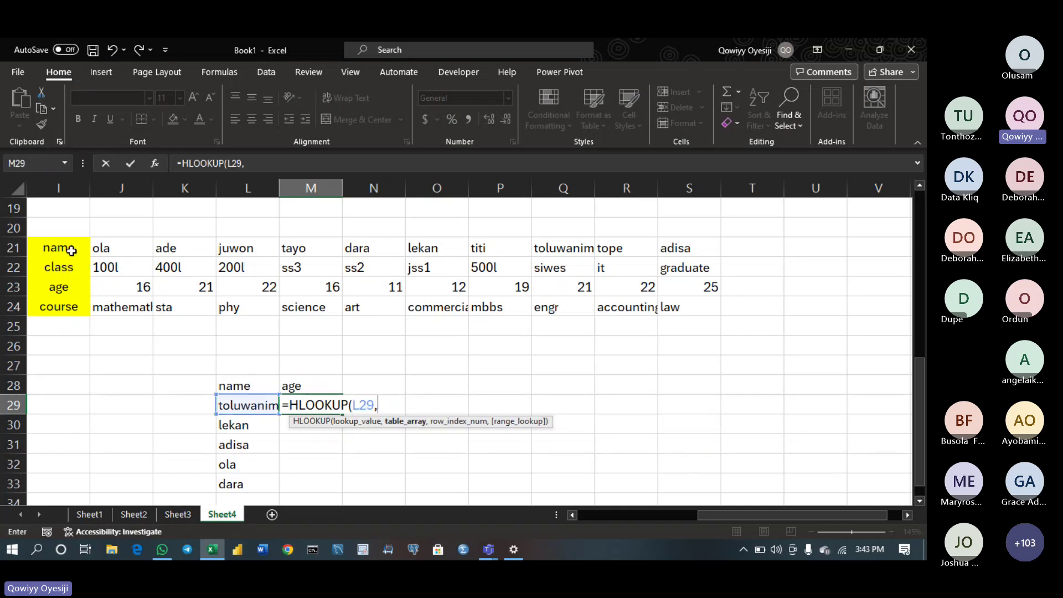
pyautogui.moveTo(70, 247); pyautogui.dragTo(681, 306)
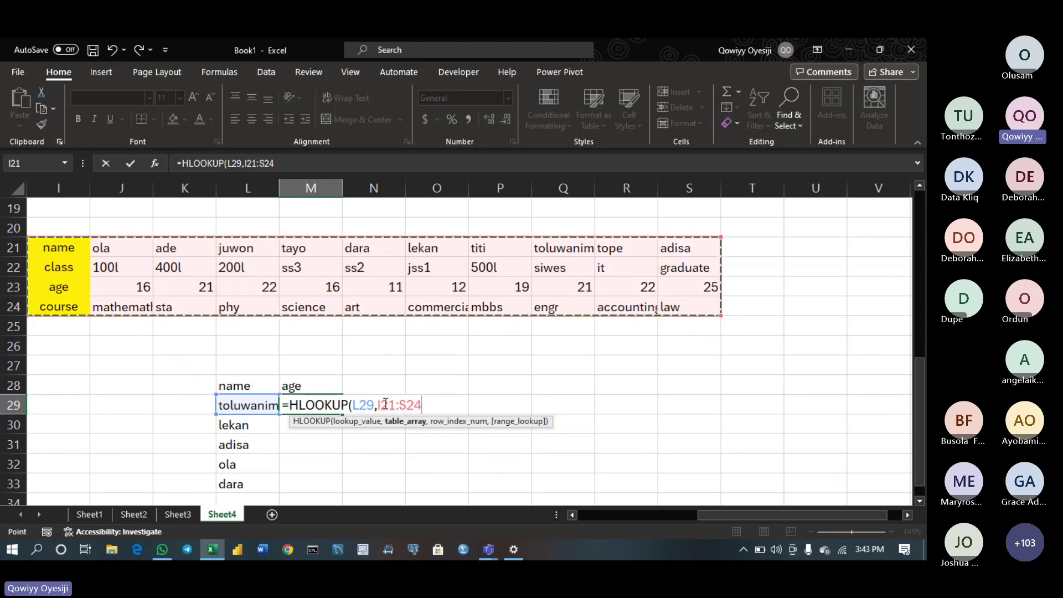
# Make the HLOOKUP table range absolute as $I$21:$S$24 and continue to the row index argument
pyautogui.click(383, 404)
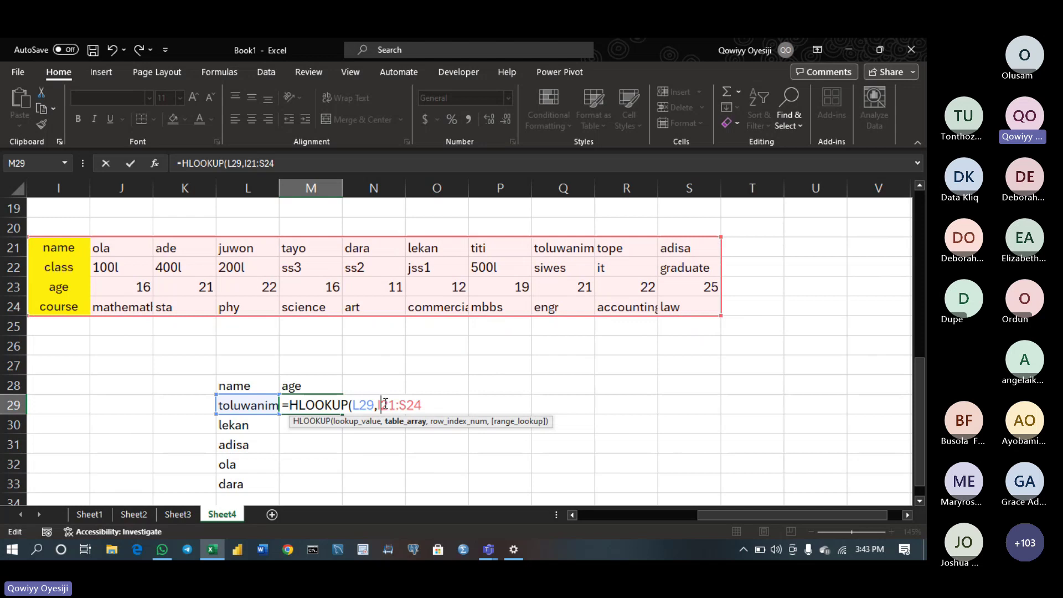
pyautogui.press('F4')
pyautogui.click(424, 407)
pyautogui.press('F4')
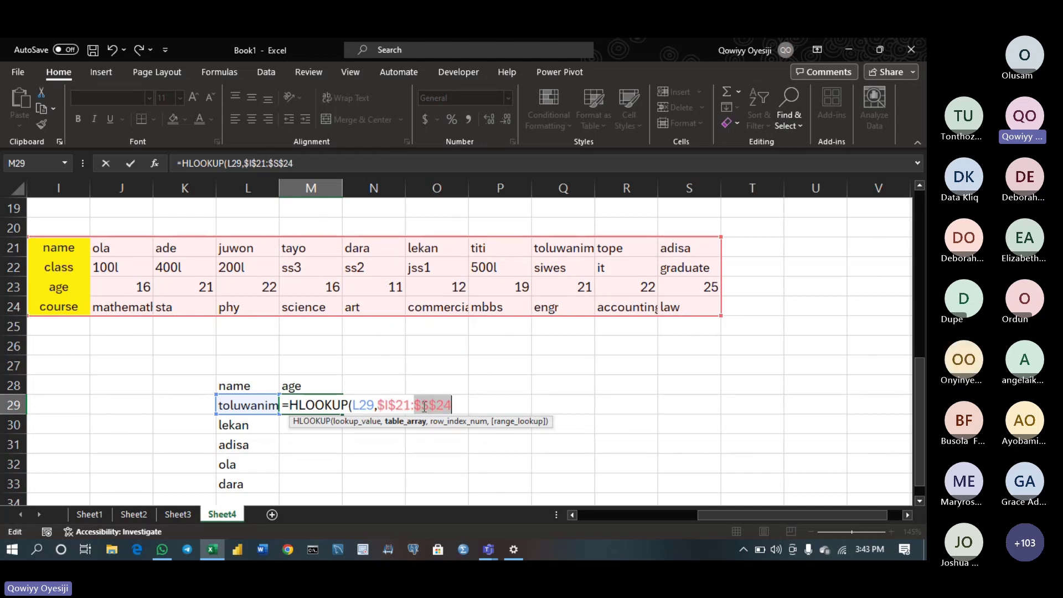
pyautogui.click(459, 408)
pyautogui.write(',')
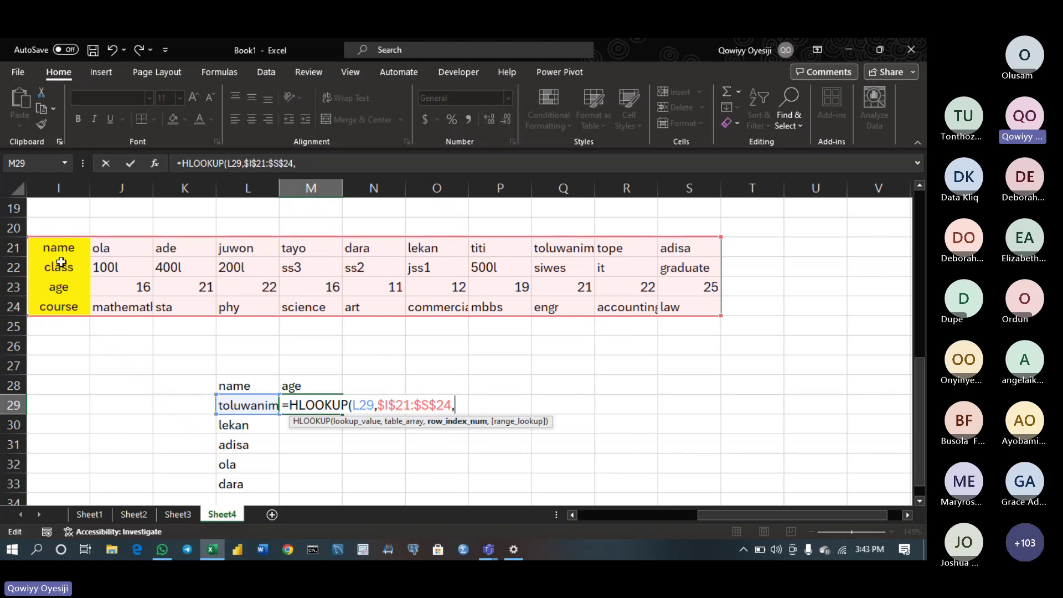
# Complete the M29 formula with row index 3 and an exact match (FALSE), and fill it down to M33
pyautogui.write('3,')
pyautogui.press('Tab')
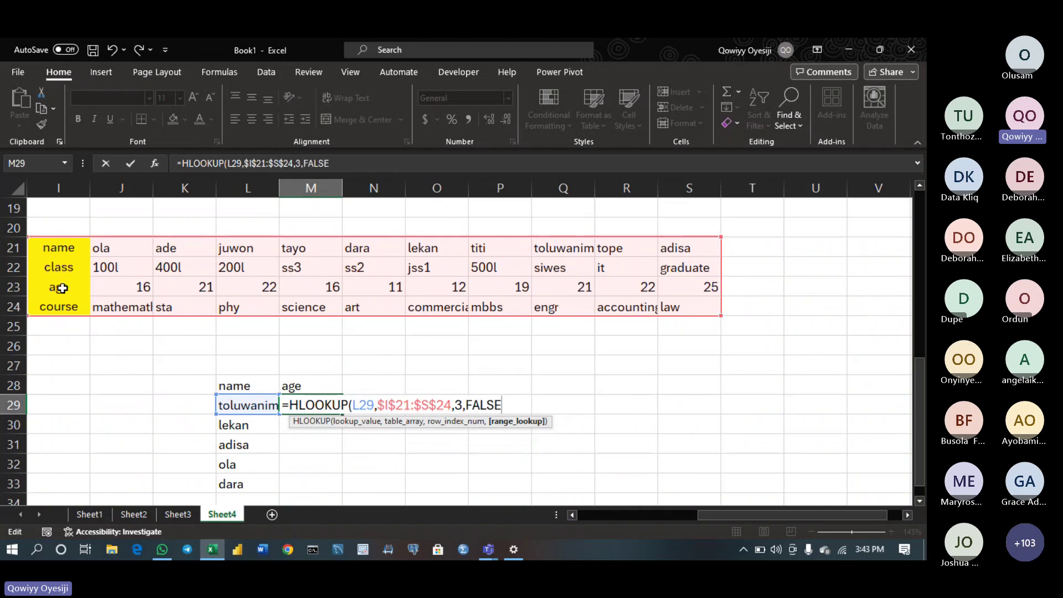
pyautogui.write(')')
pyautogui.press('Return')
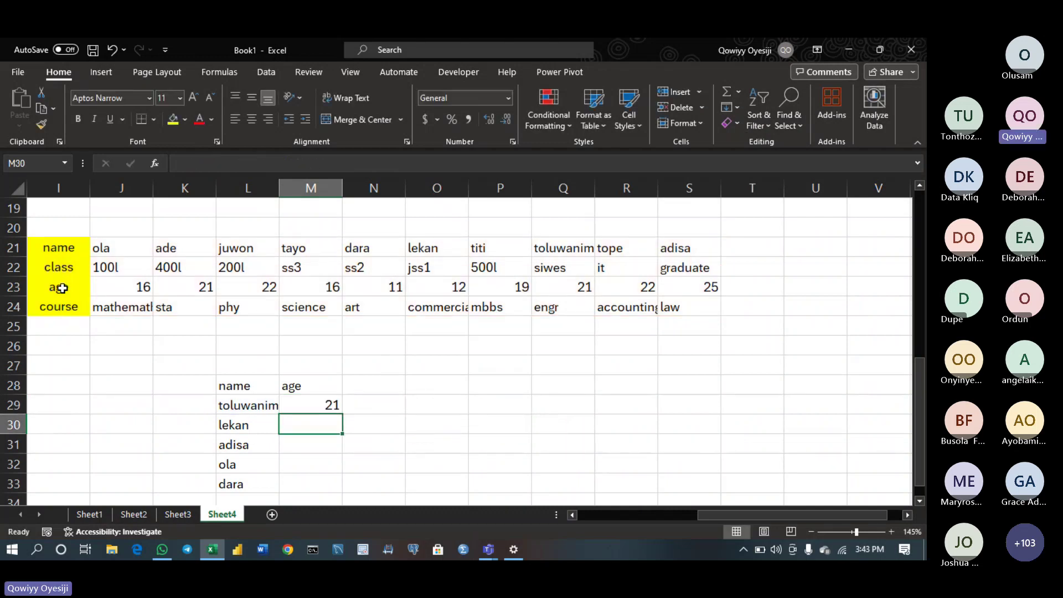
pyautogui.click(311, 399)
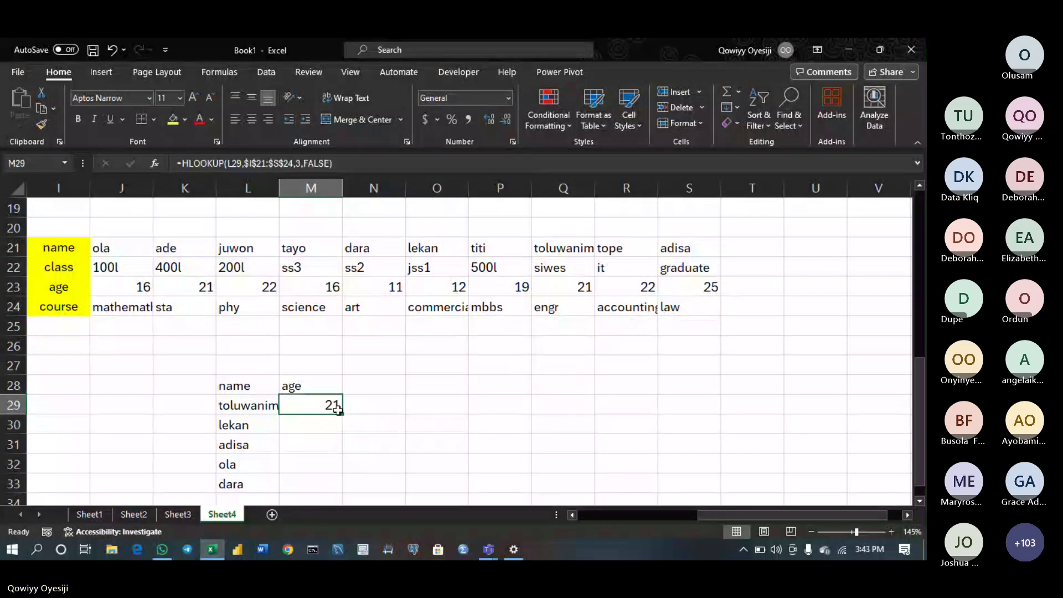
pyautogui.doubleClick(343, 414)
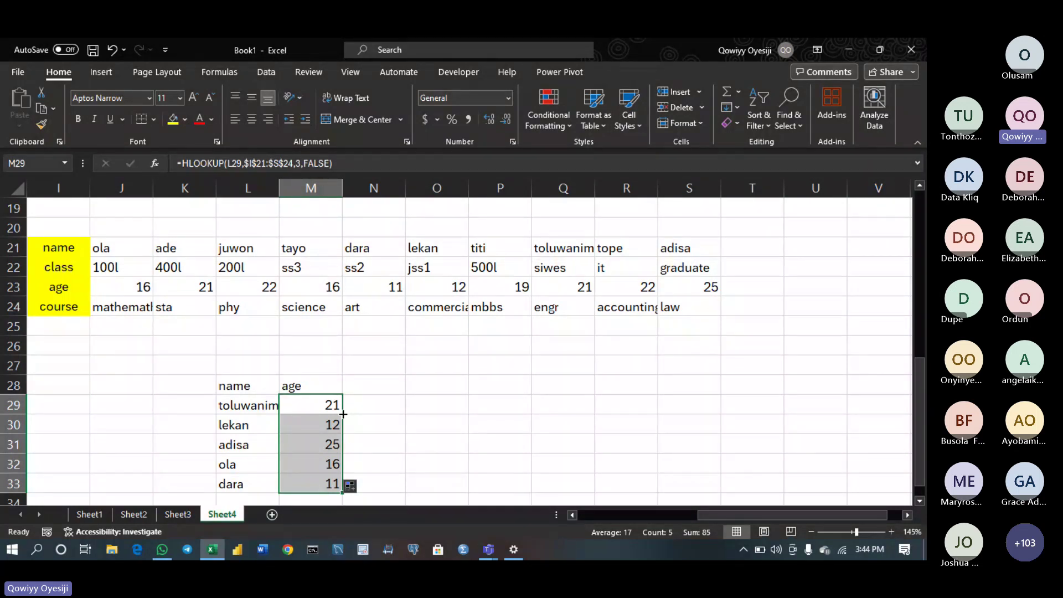
# Go back to the original VLOOKUP results table at I3:L8 in the upper rows of the sheet
pyautogui.press('pageup')
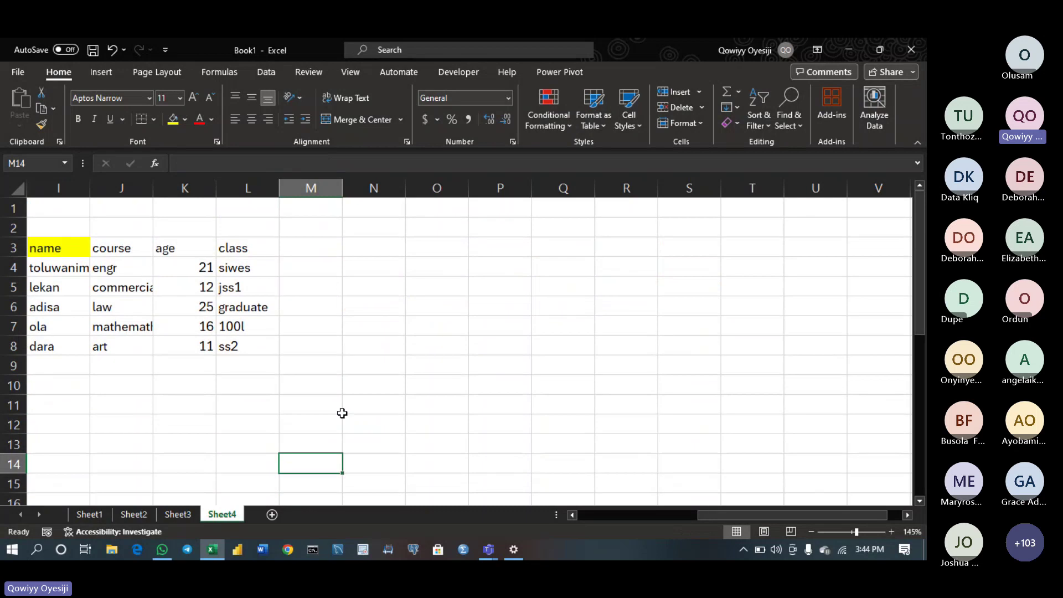
pyautogui.press('Left')
pyautogui.press('Left')
pyautogui.press('Left')
pyautogui.press('Left')
pyautogui.press('Left')
pyautogui.press('Left')
pyautogui.press('Left')
pyautogui.press('Left')
pyautogui.press('Left')
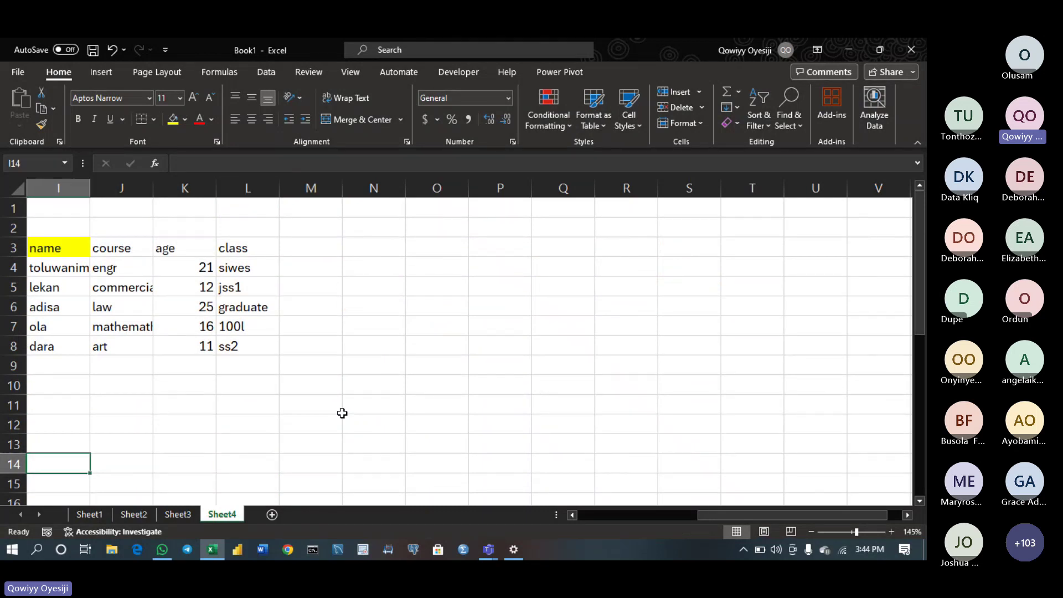
# Enter kola, hjad, jdma, jdsl and jdna in B3:B7 beside the student table and fill header cell B3 yellow
pyautogui.press('Left')
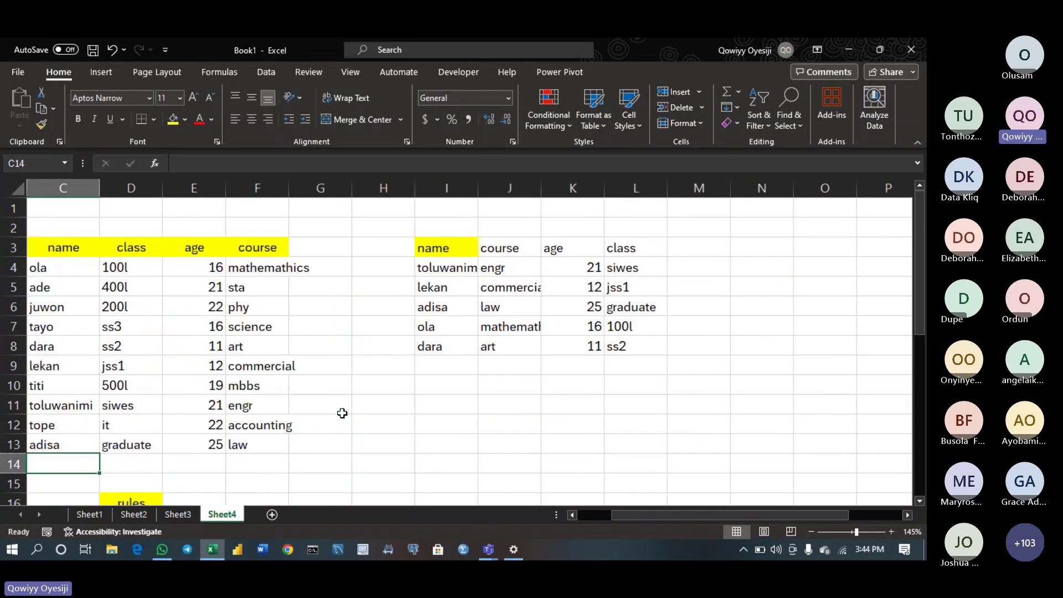
pyautogui.press('Left')
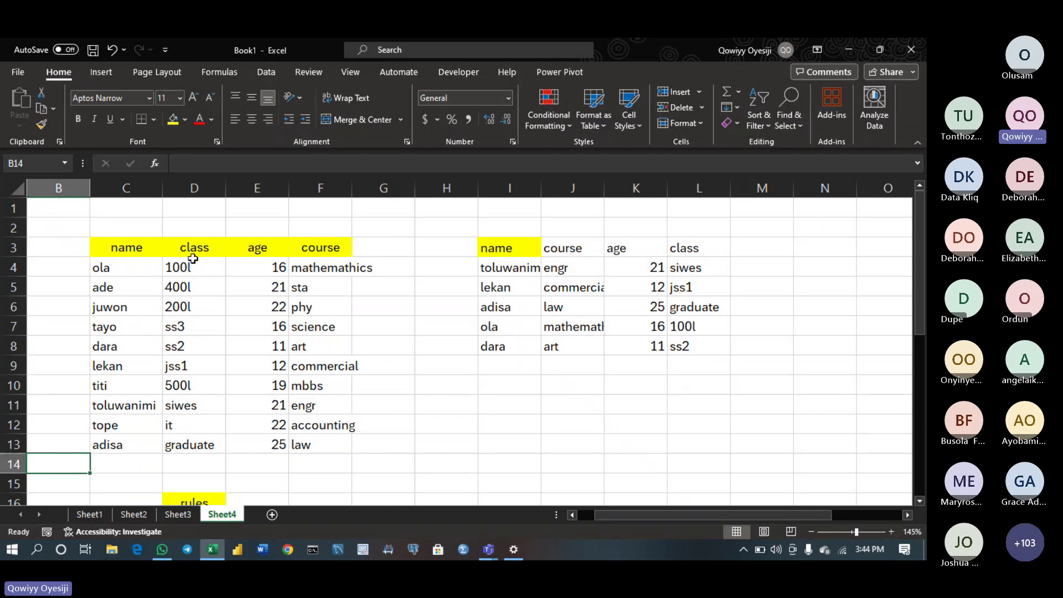
pyautogui.click(61, 246)
pyautogui.write('kola')
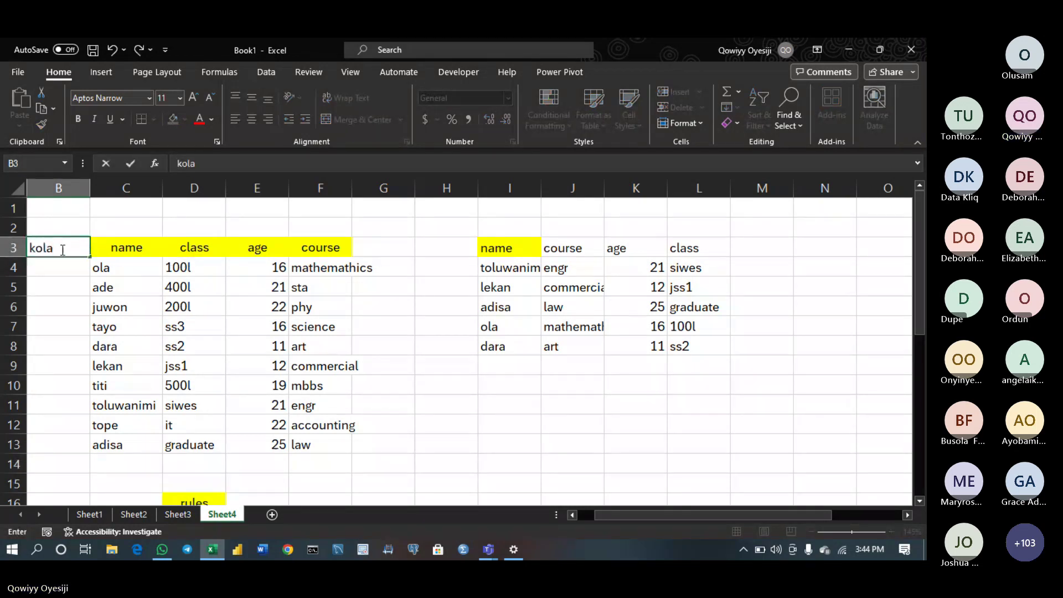
pyautogui.press('Return')
pyautogui.write('hjad')
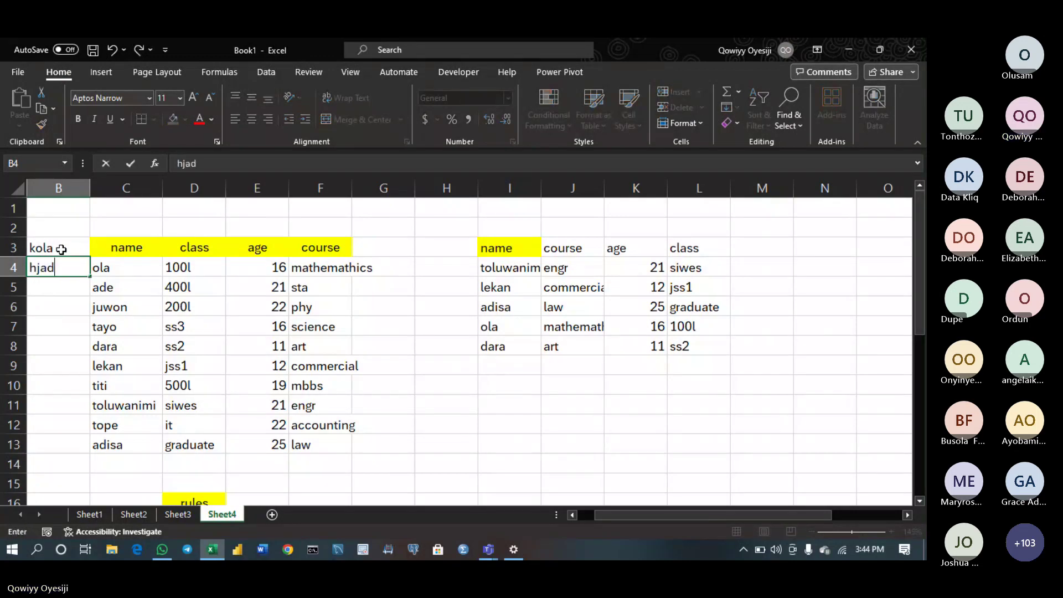
pyautogui.press('Return')
pyautogui.write('jdma')
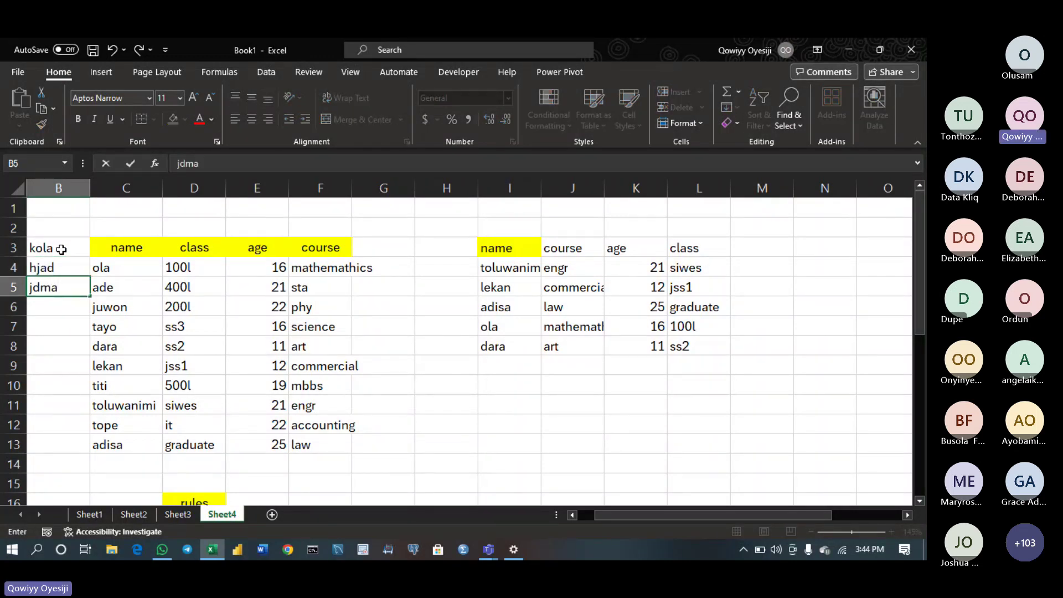
pyautogui.press('Return')
pyautogui.write('jdsl')
pyautogui.press('Return')
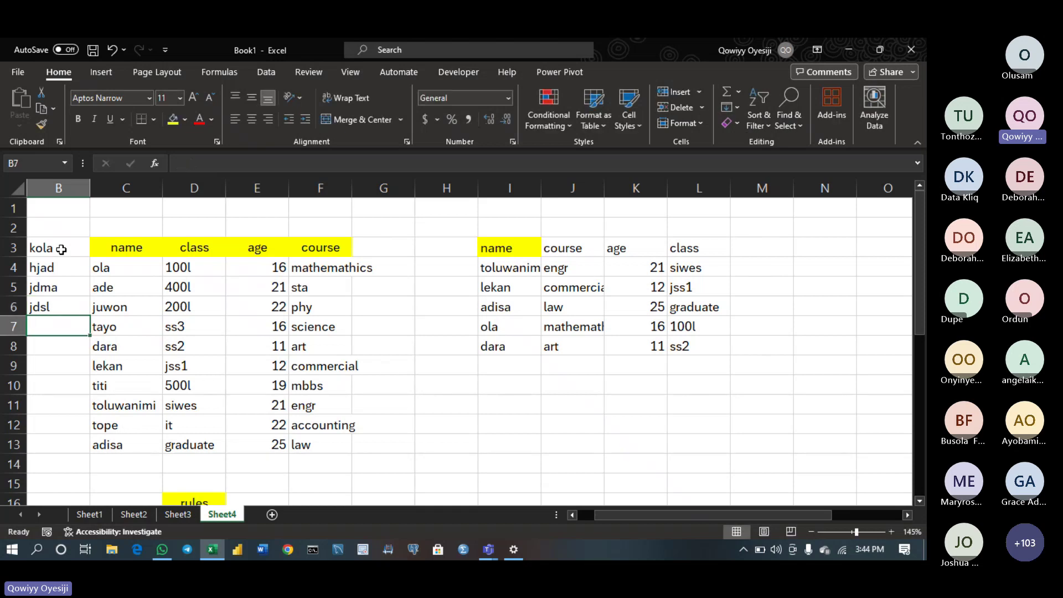
pyautogui.write('jdna')
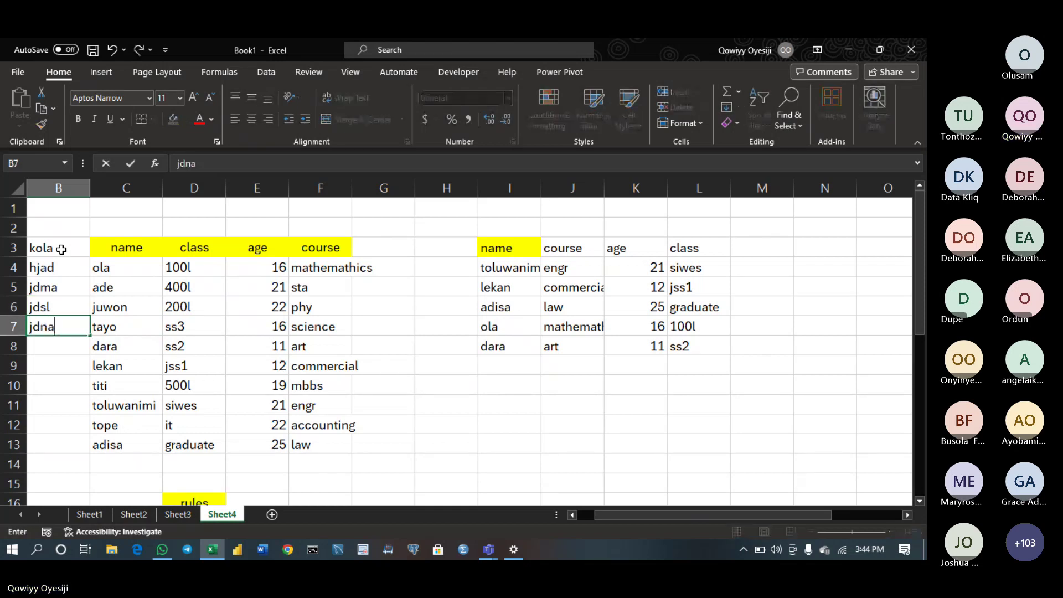
pyautogui.click(61, 249)
pyautogui.click(174, 119)
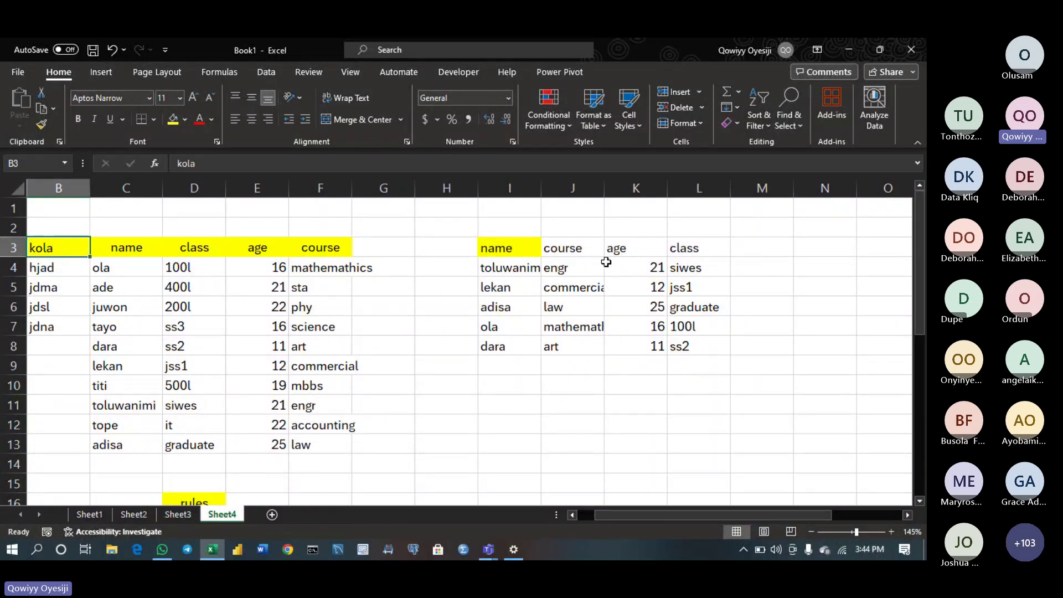
# Copy the lookup names in I4:I9 and paste them starting at I12
pyautogui.moveTo(498, 271); pyautogui.dragTo(510, 358)
pyautogui.hotkey('ctrl', 'c')
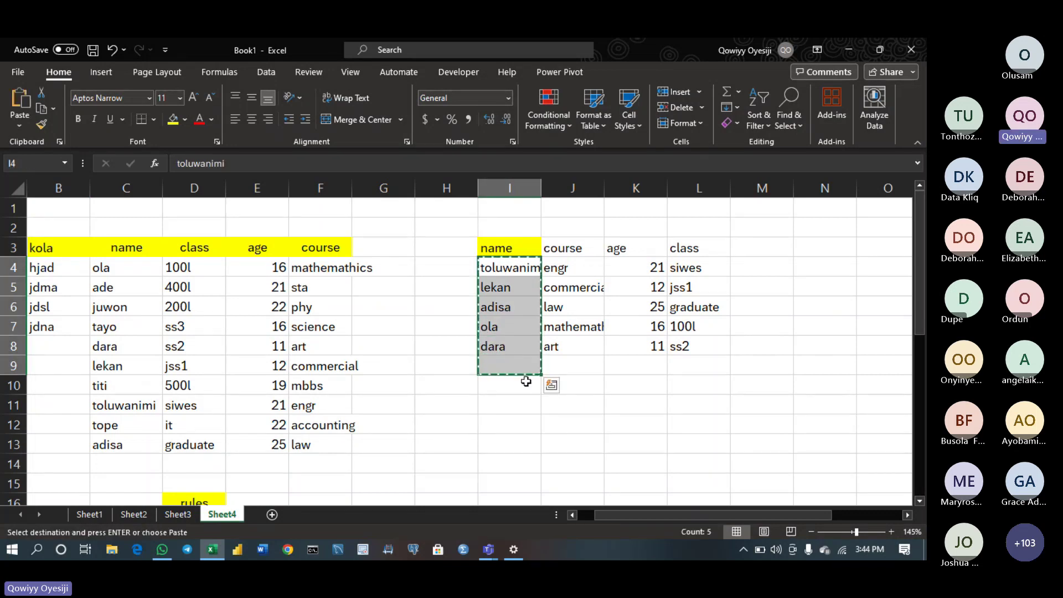
pyautogui.click(519, 423)
pyautogui.hotkey('ctrl', 'v')
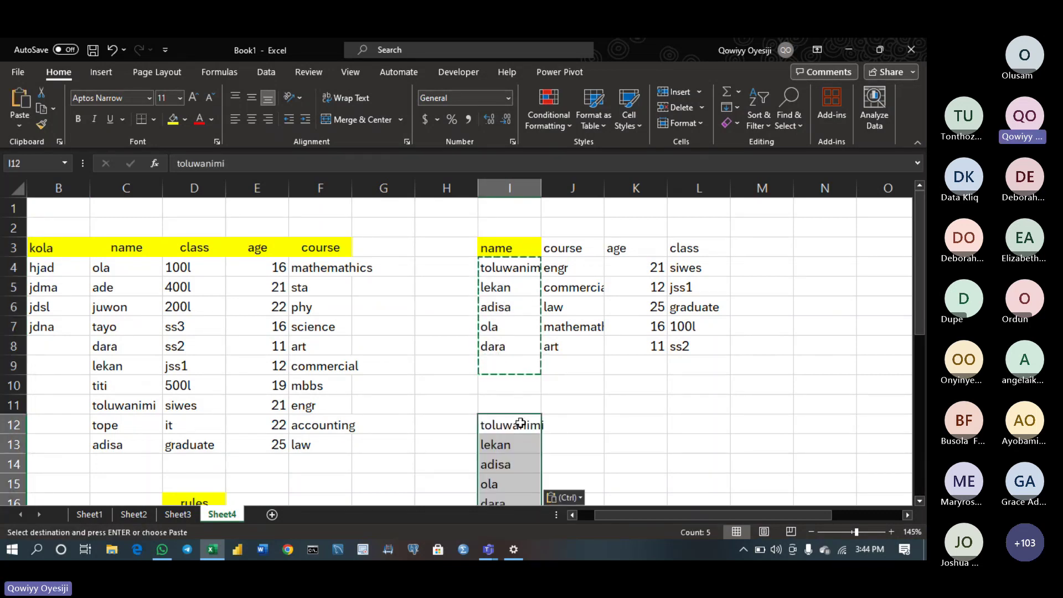
# Enter the header course in J12 beside the pasted names
pyautogui.click(563, 435)
pyautogui.press('Down')
pyautogui.press('Down')
pyautogui.press('Down')
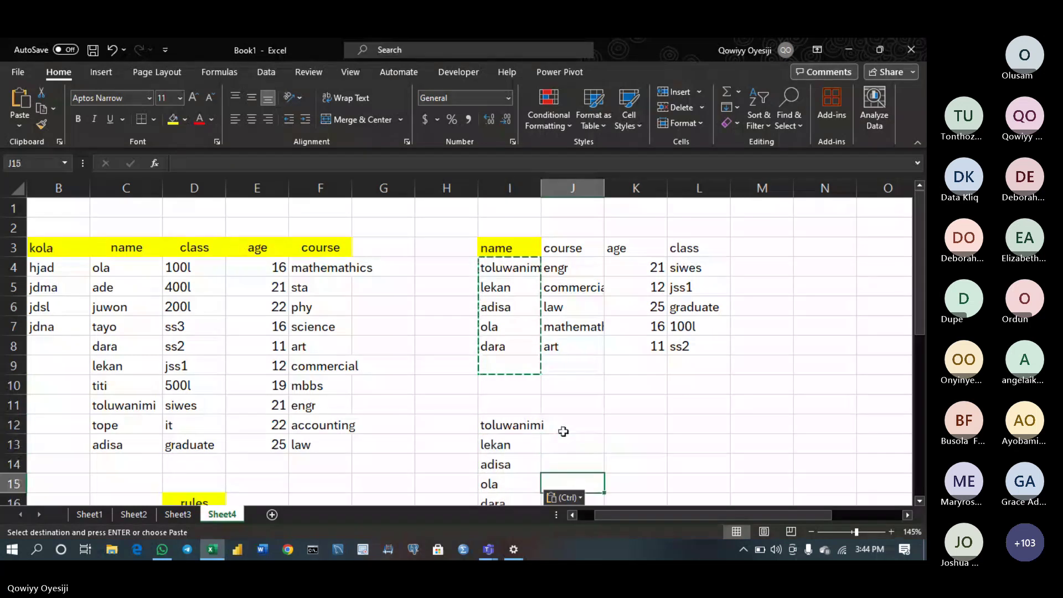
pyautogui.click(578, 409)
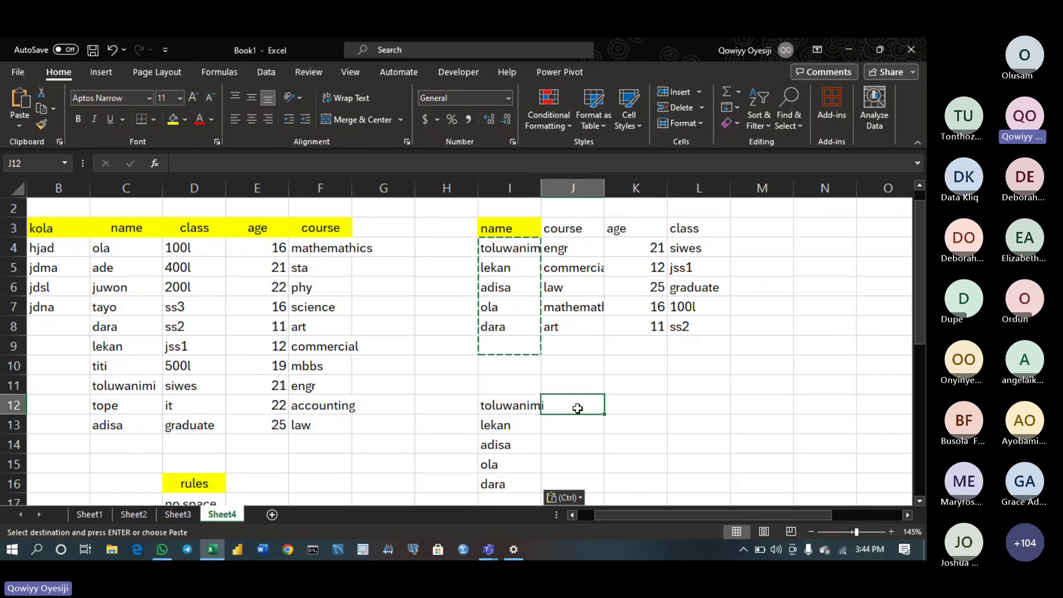
pyautogui.write('course')
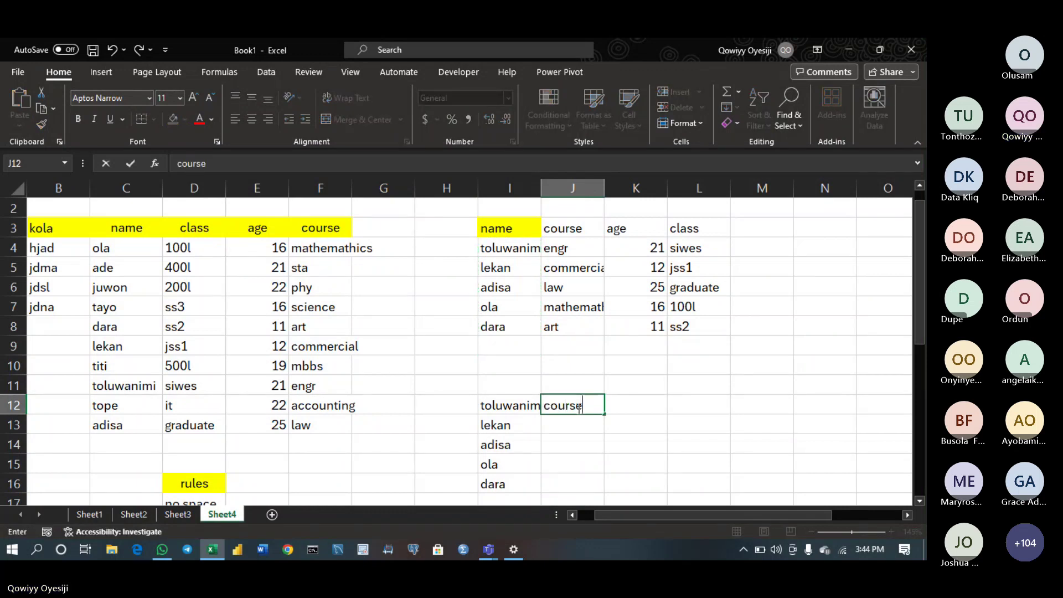
pyautogui.press('Return')
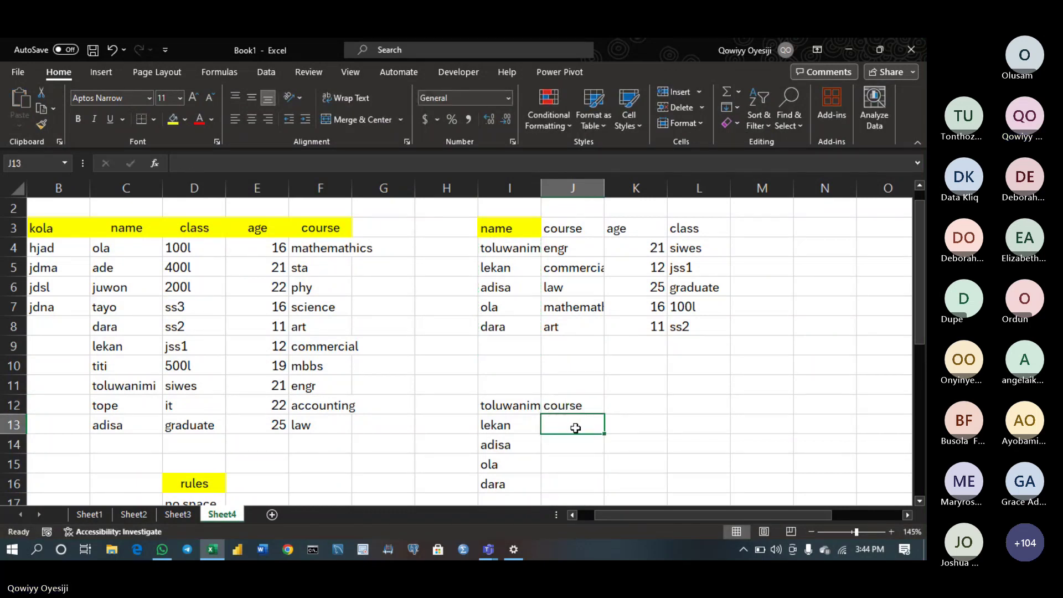
# Begin a VLOOKUP formula in J13 with I13 as the lookup value and the absolute table range $B$3:$F$13
pyautogui.write('=vlo')
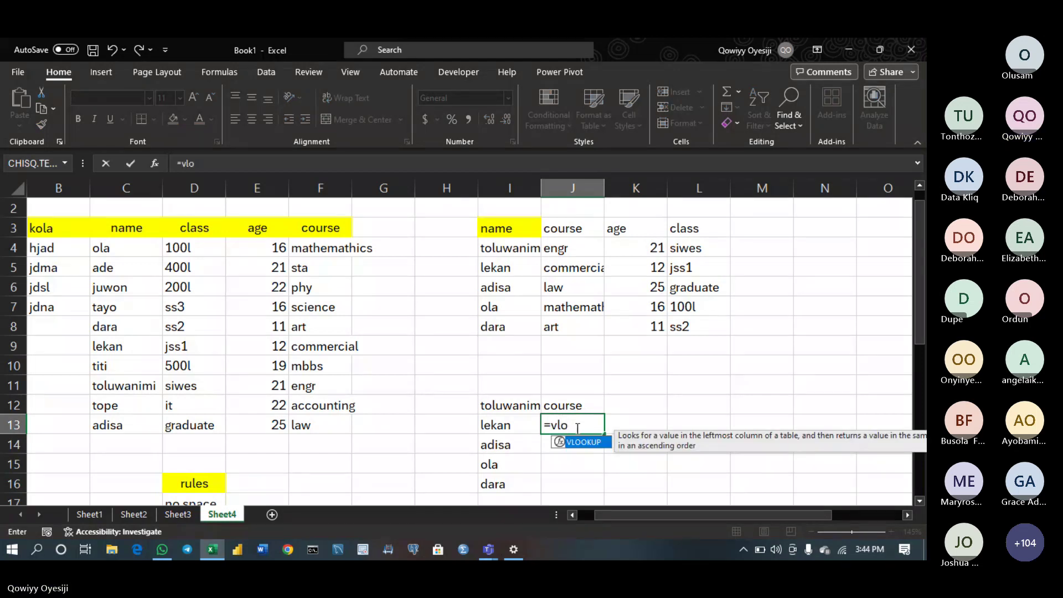
pyautogui.press('Tab')
pyautogui.click(510, 426)
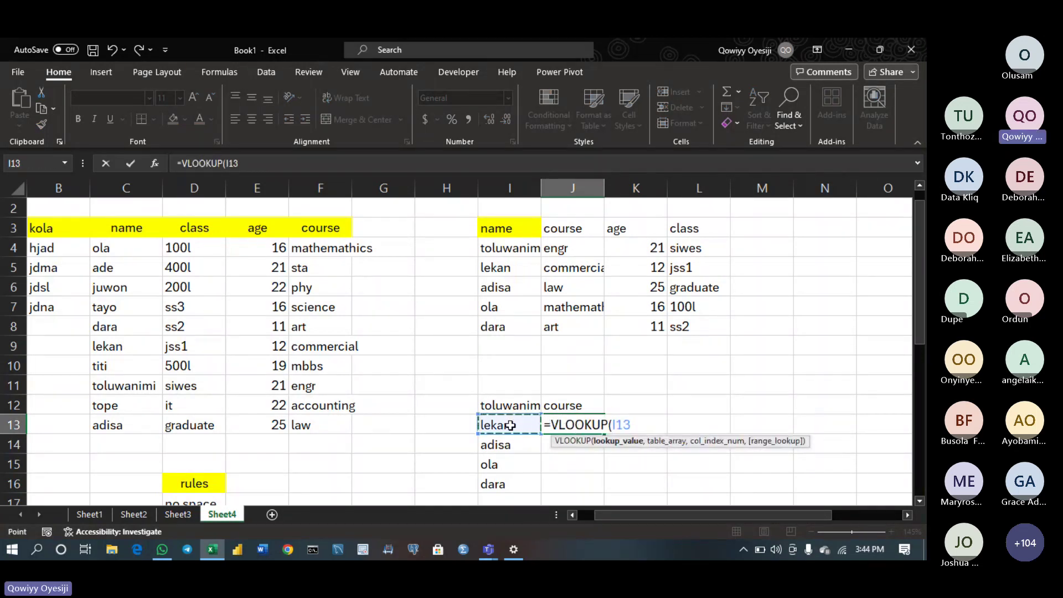
pyautogui.write(',')
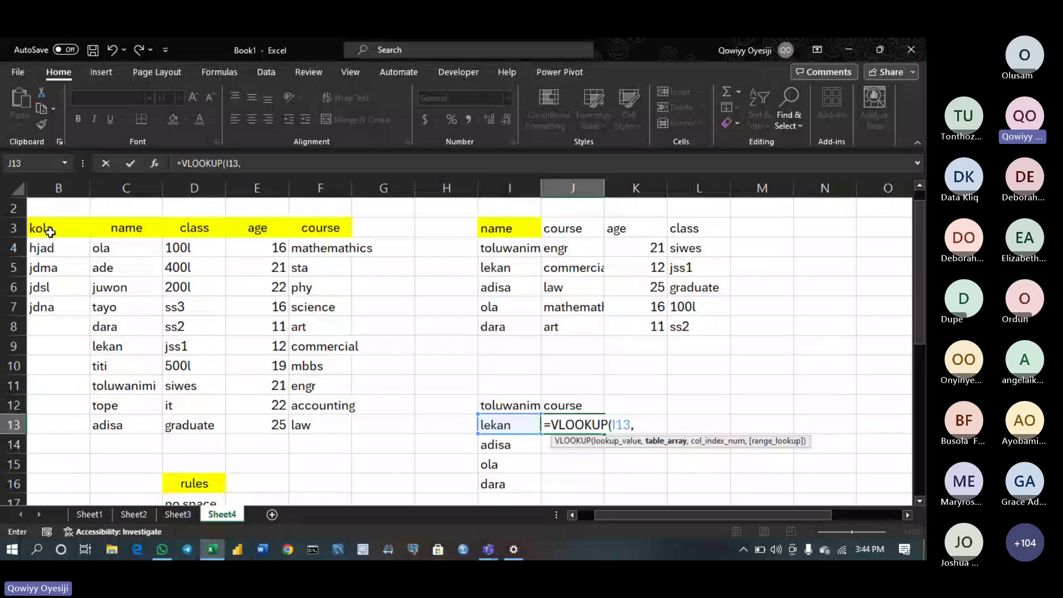
pyautogui.moveTo(50, 231); pyautogui.dragTo(325, 435)
pyautogui.press('F4')
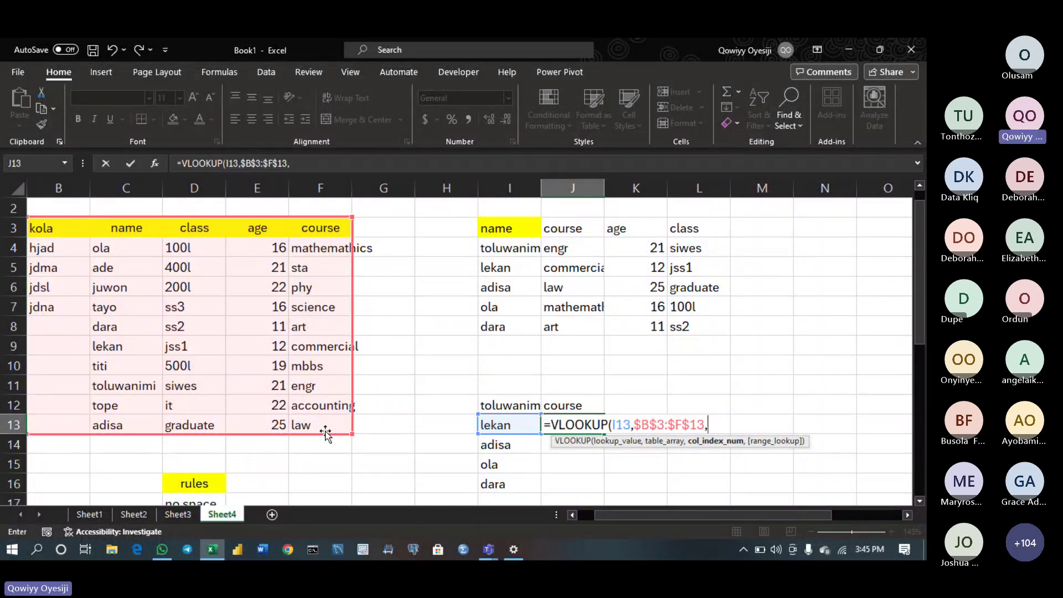
pyautogui.write(',')
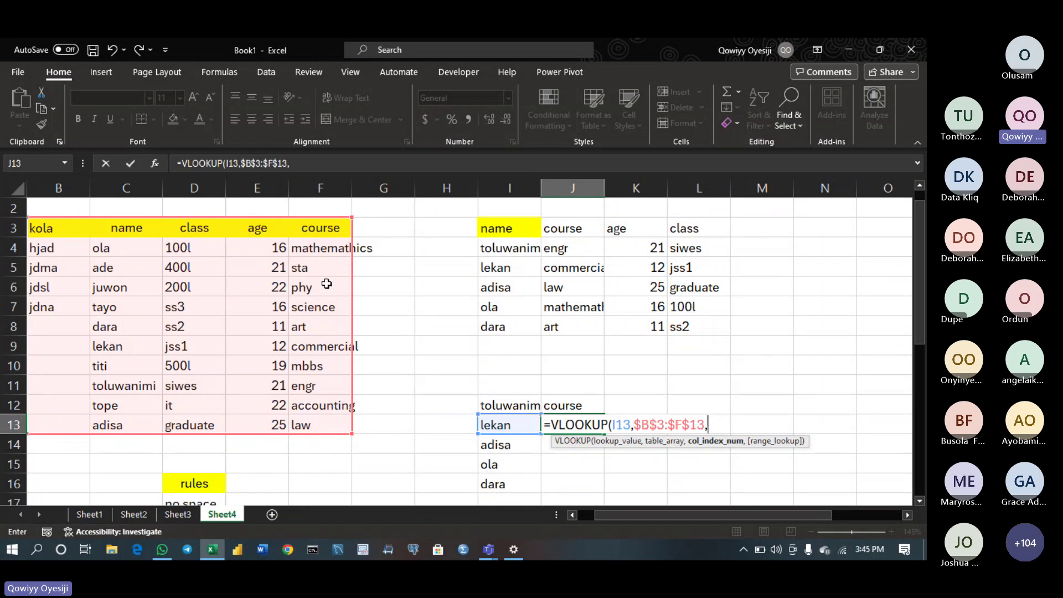
# Complete the J13 formula with column index 5 and an exact match (FALSE), and fill it down to J16
pyautogui.write('5,')
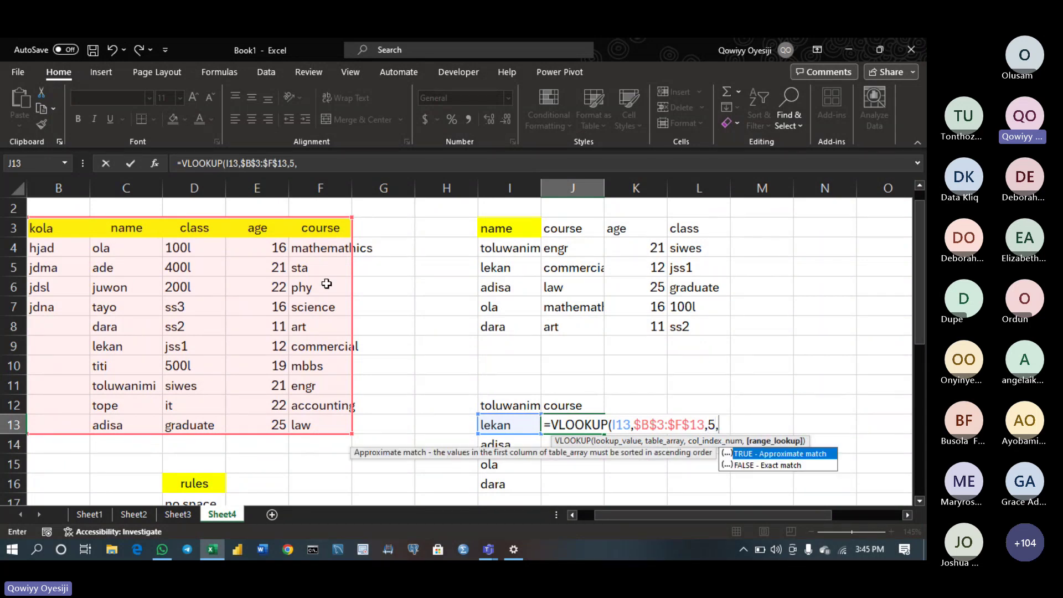
pyautogui.press('Down')
pyautogui.press('Tab')
pyautogui.write(')')
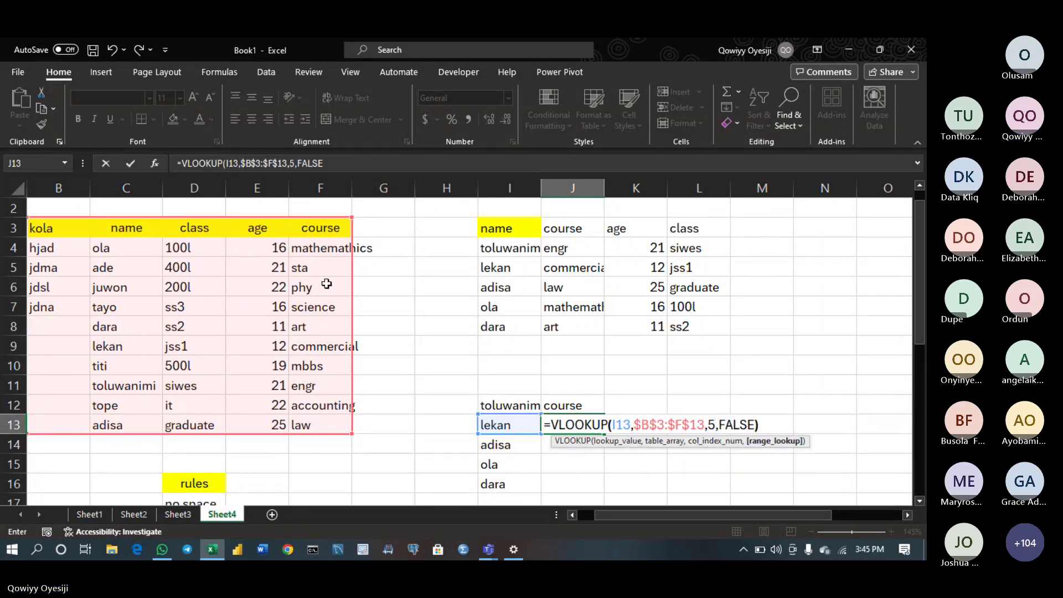
pyautogui.press('Return')
pyautogui.click(600, 433)
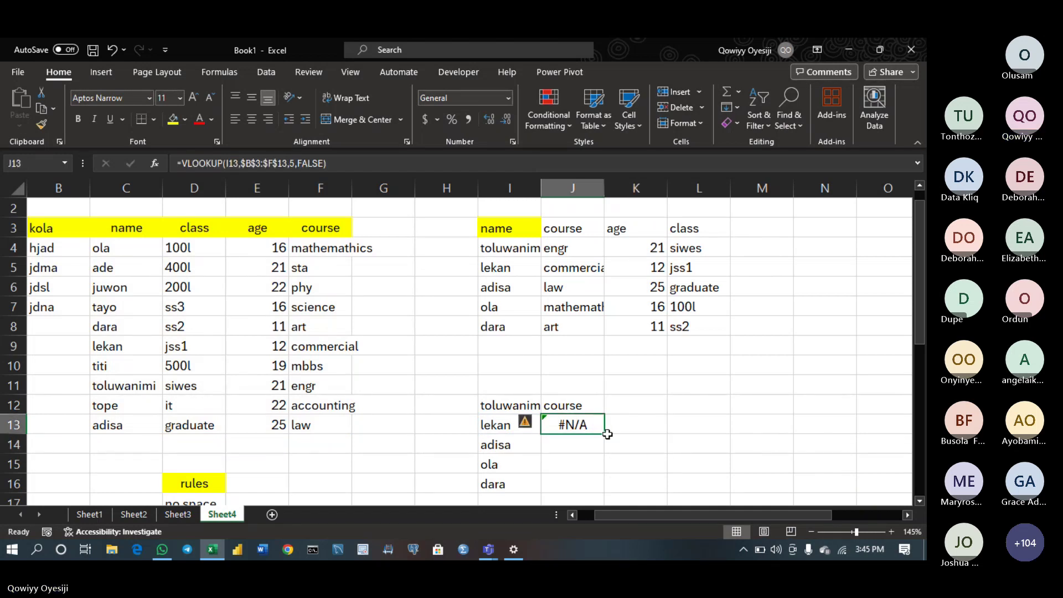
pyautogui.doubleClick(605, 434)
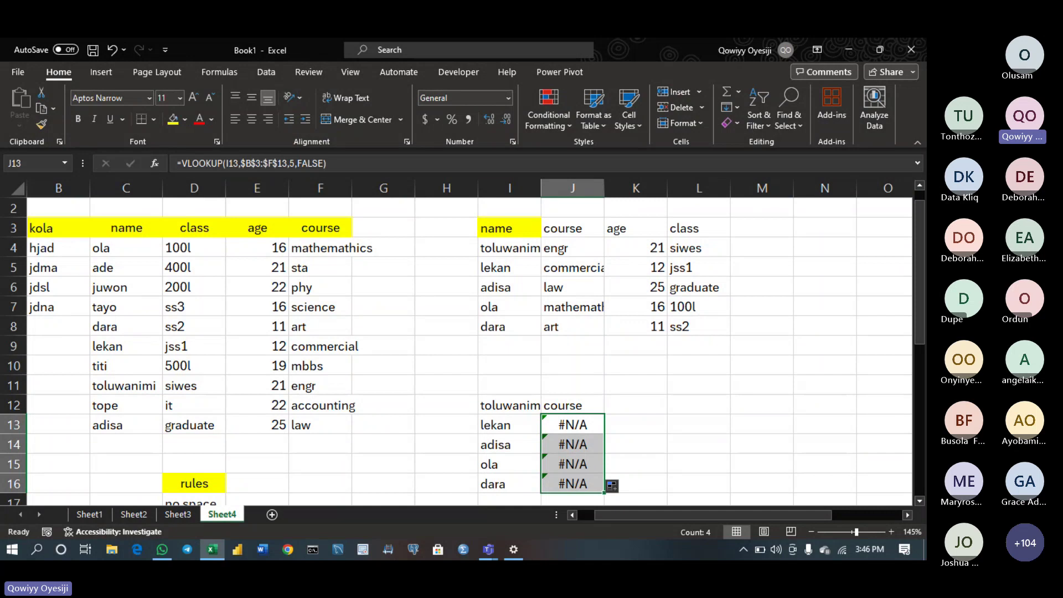
# Switch to the Teams meeting window to check the chat for questions, and return to the Excel workbook
pyautogui.moveTo(488, 549)
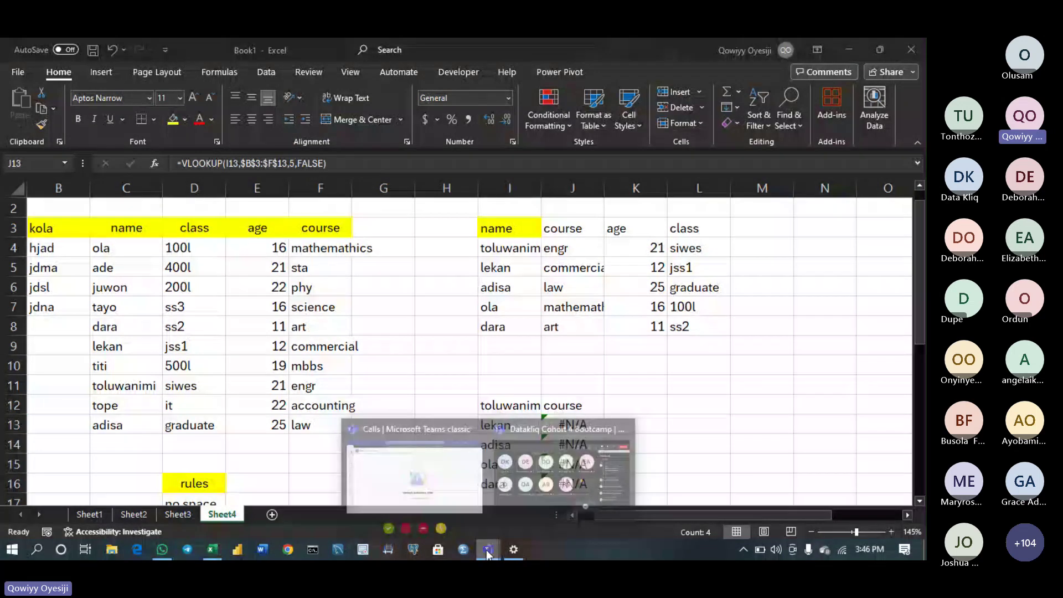
pyautogui.click(587, 466)
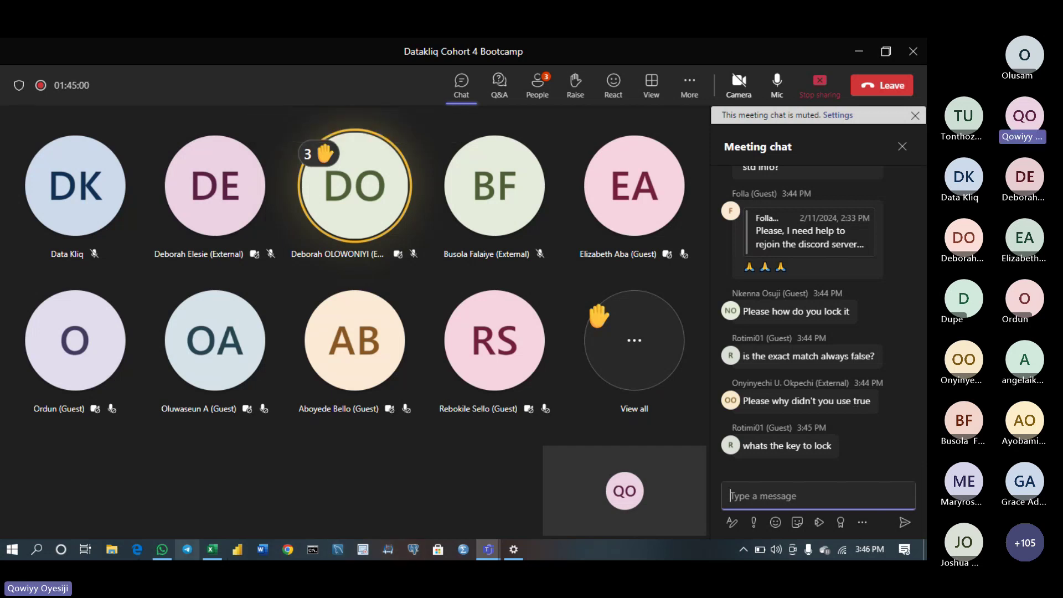
pyautogui.click(212, 548)
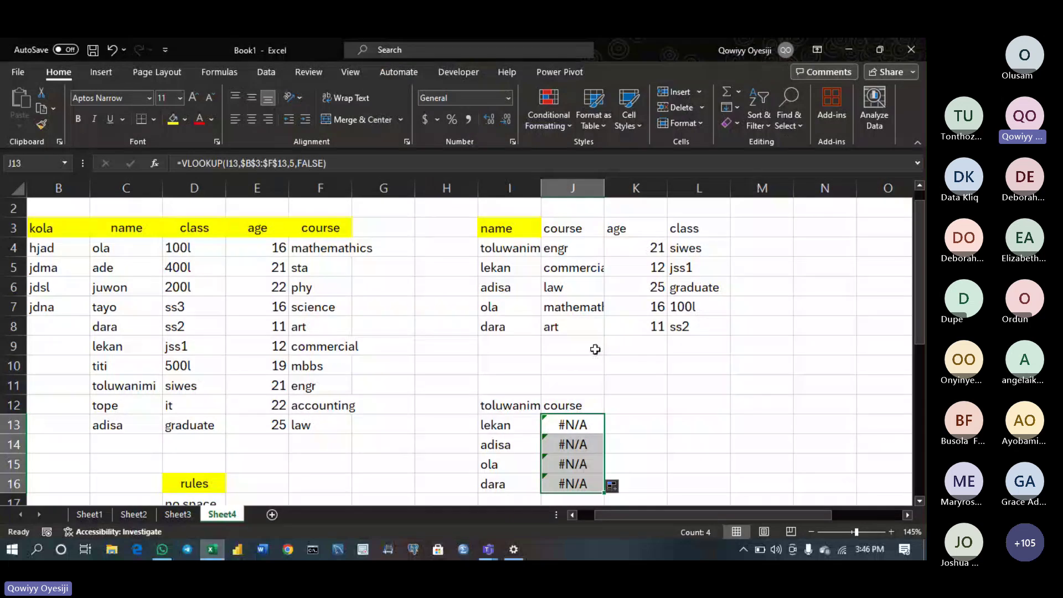
# Reopen the VLOOKUP formula in J13, bring up the match-type options of its last argument, and retype the ending of FALSE with the closing bracket
pyautogui.doubleClick(579, 425)
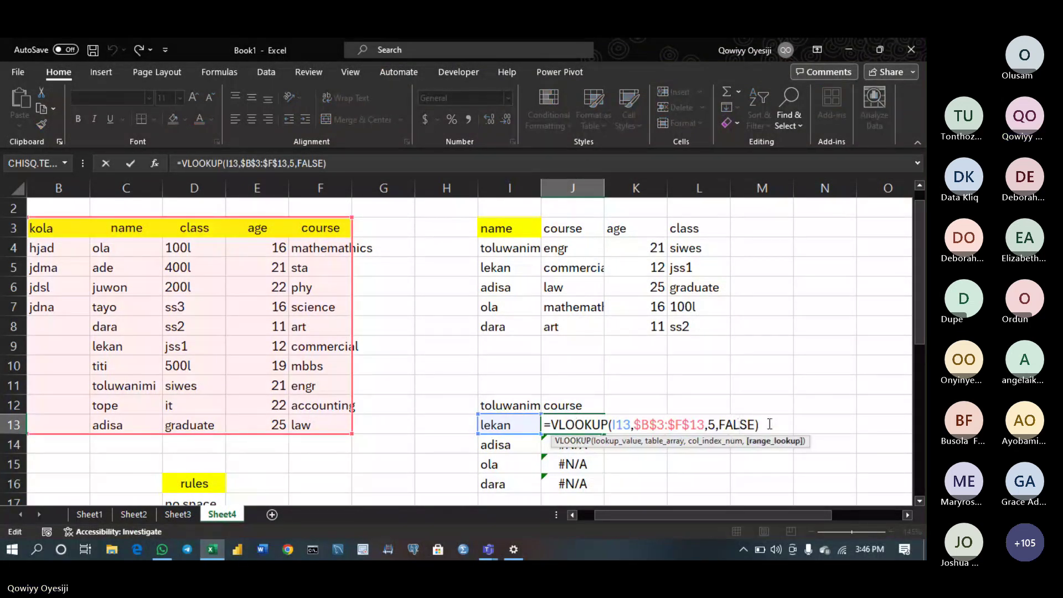
pyautogui.click(760, 424)
pyautogui.press('BackSpace')
pyautogui.press('BackSpace')
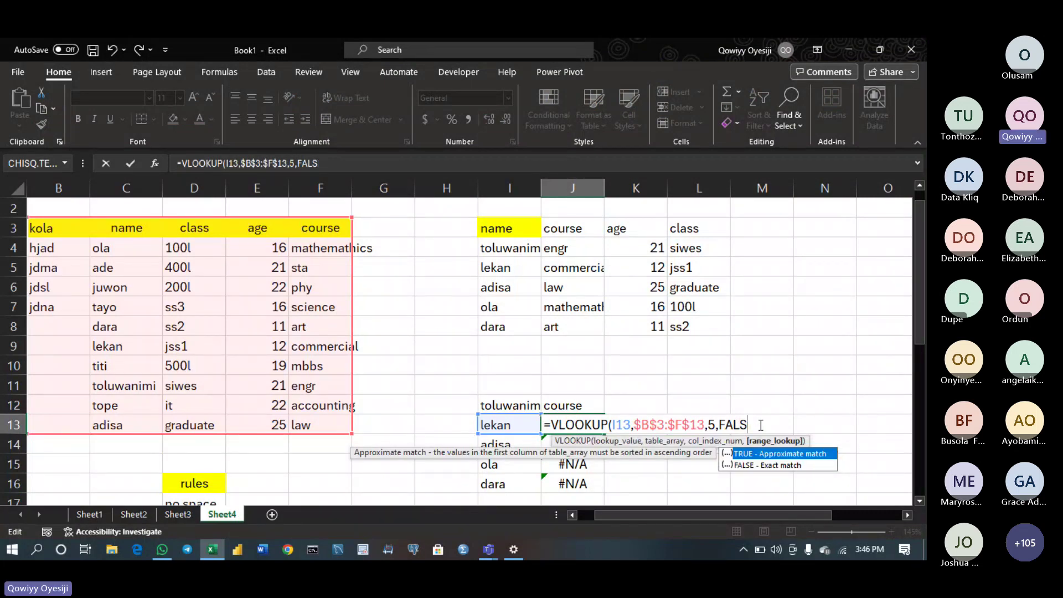
pyautogui.write('e)')
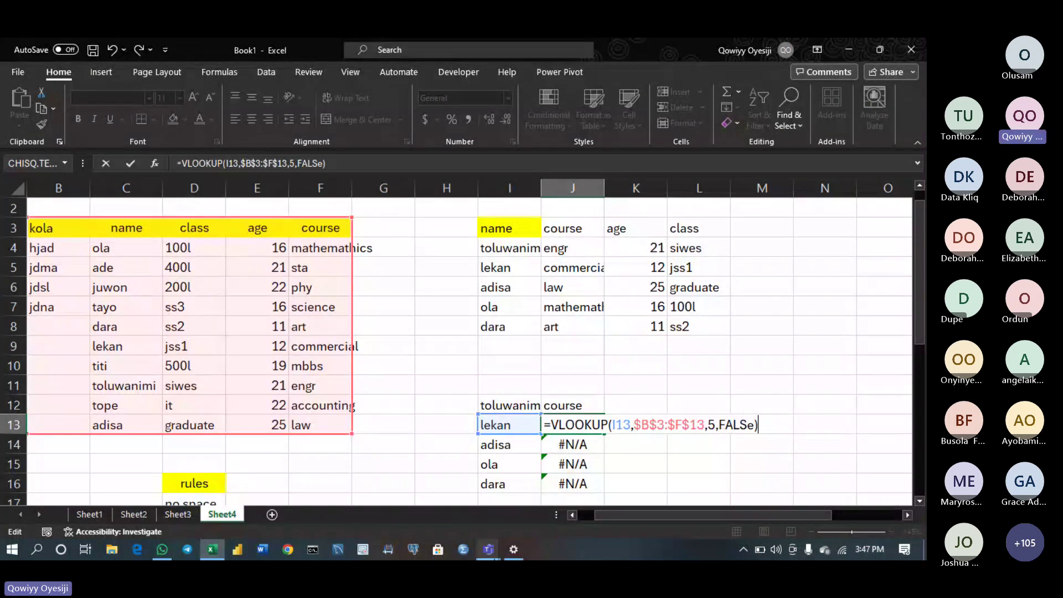
# Switch to the Teams meeting window and read through the earlier and newer questions in the meeting chat
pyautogui.moveTo(480, 546)
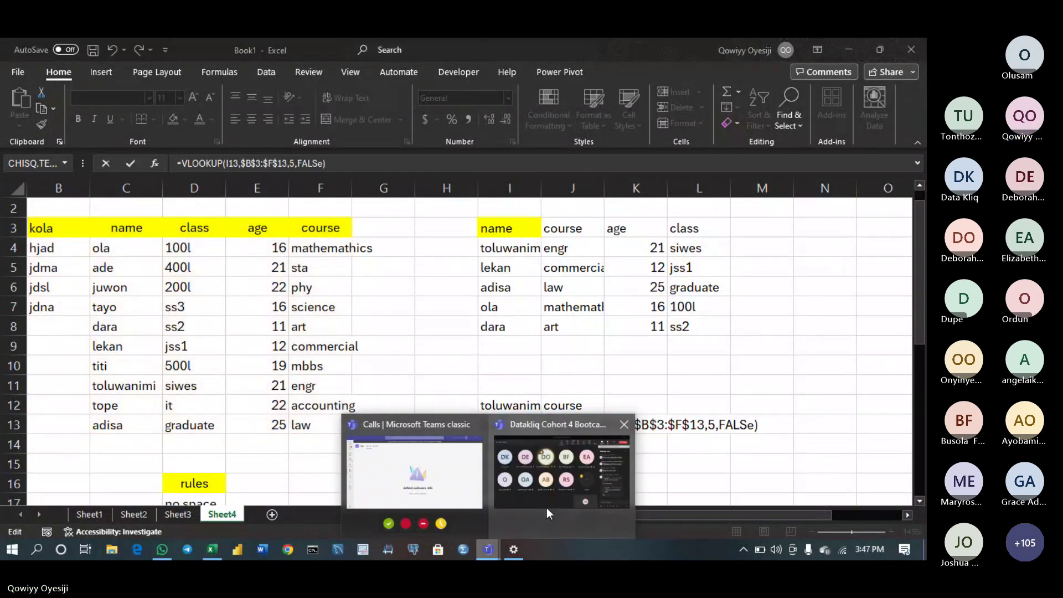
pyautogui.click(547, 507)
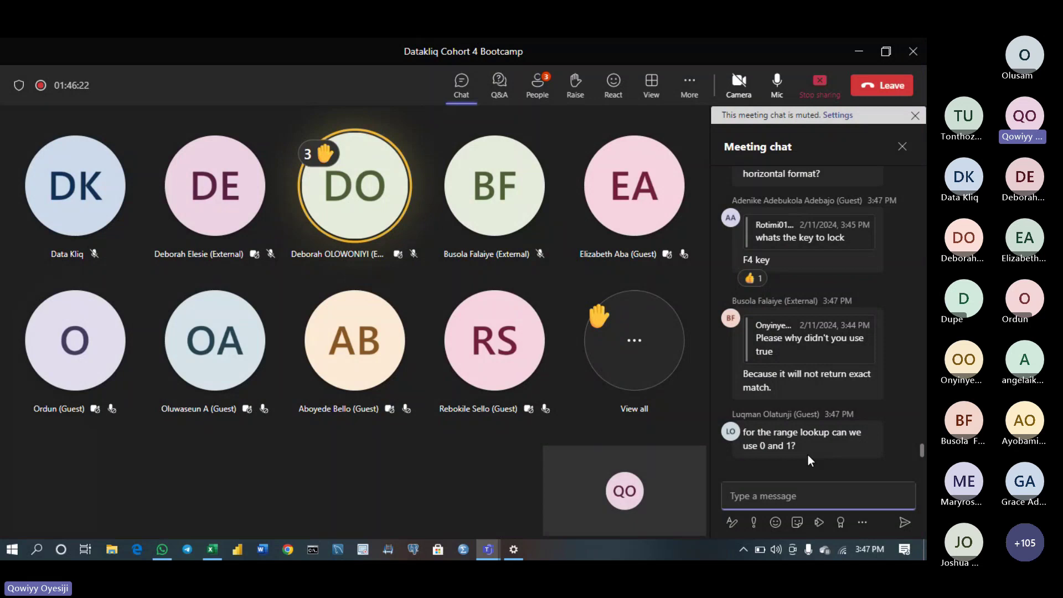
pyautogui.click(900, 431)
pyautogui.scroll(10, 899, 430)
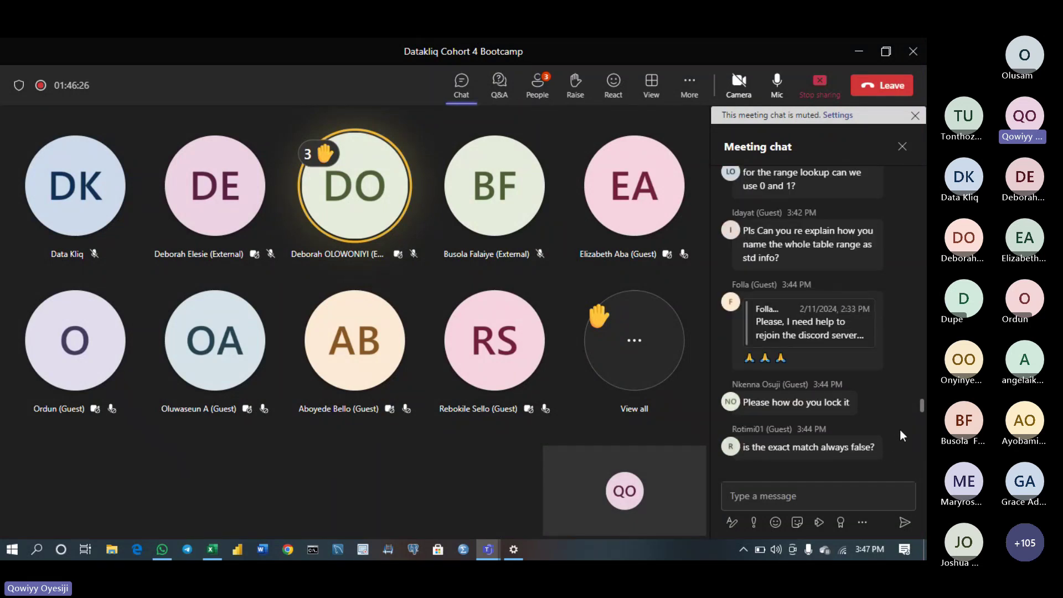
pyautogui.scroll(5, 900, 429)
pyautogui.scroll(3, 899, 430)
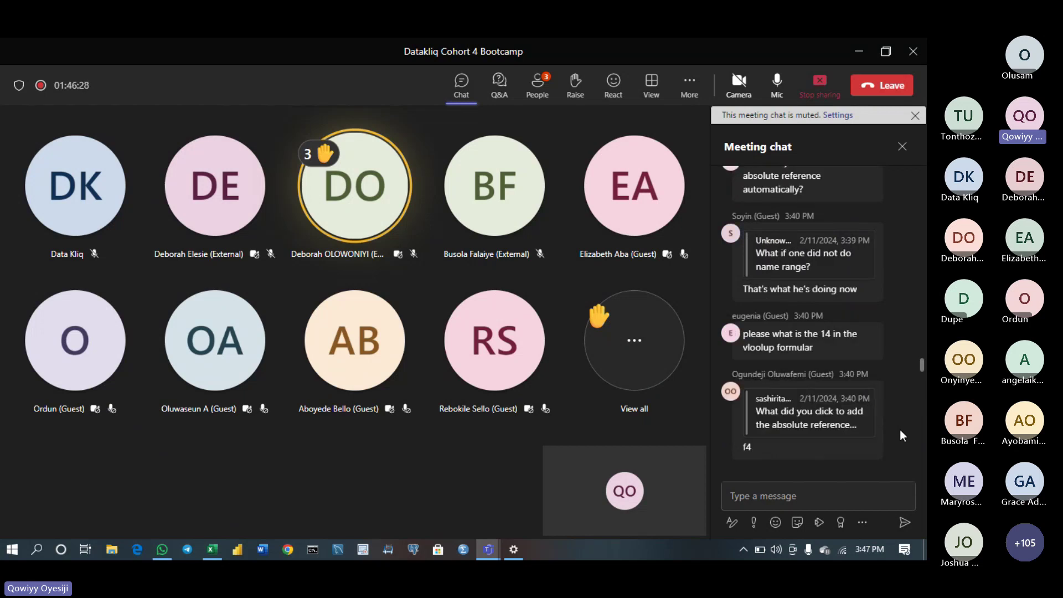
pyautogui.scroll(-10, 906, 349)
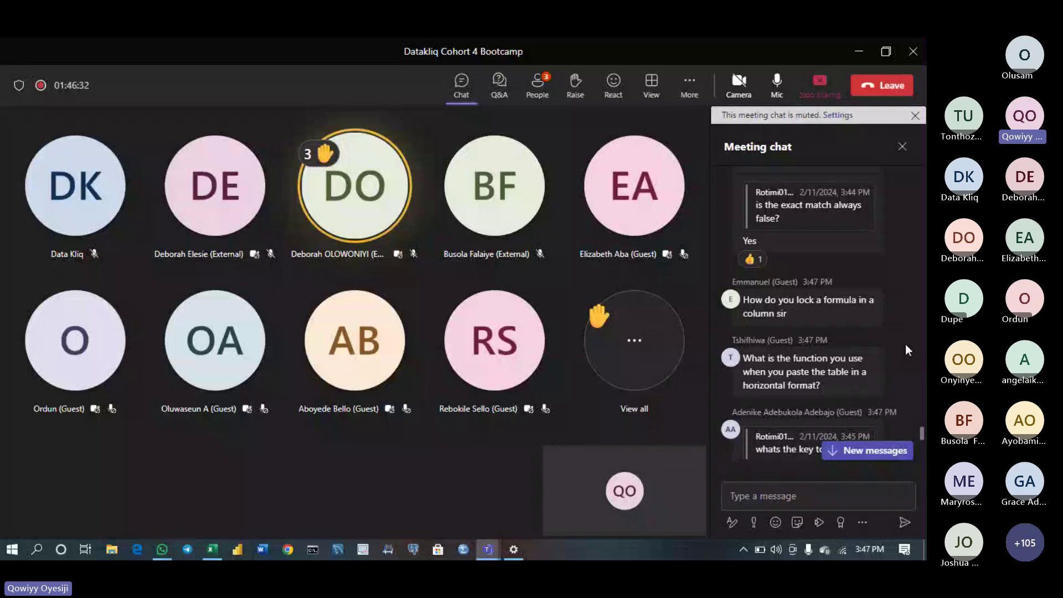
pyautogui.scroll(3, 906, 349)
pyautogui.scroll(3, 905, 346)
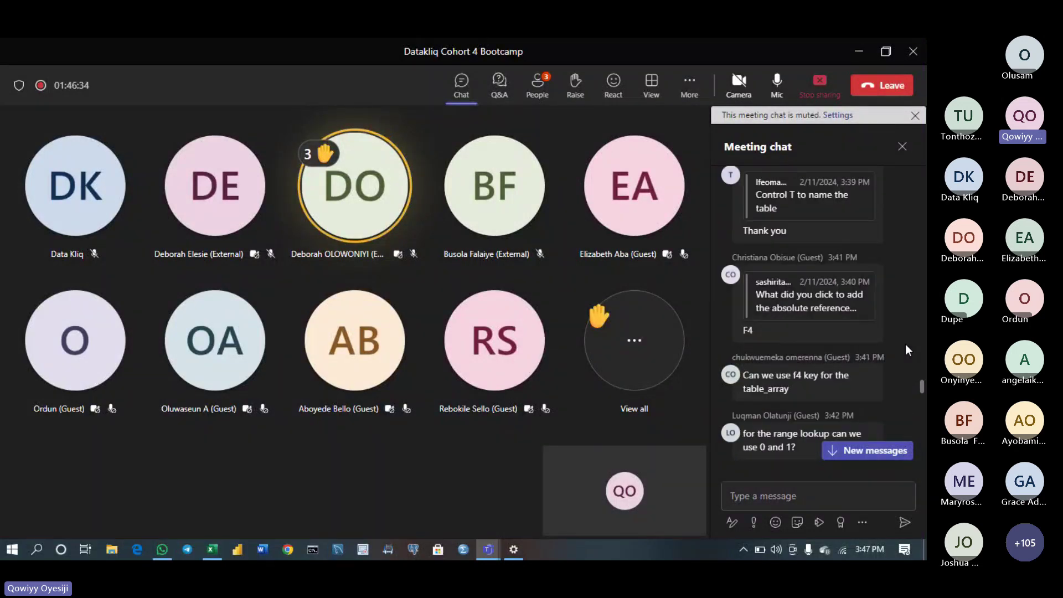
# Read back through the earlier participant questions in the meeting chat, and return to the Excel workbook
pyautogui.scroll(3, 906, 346)
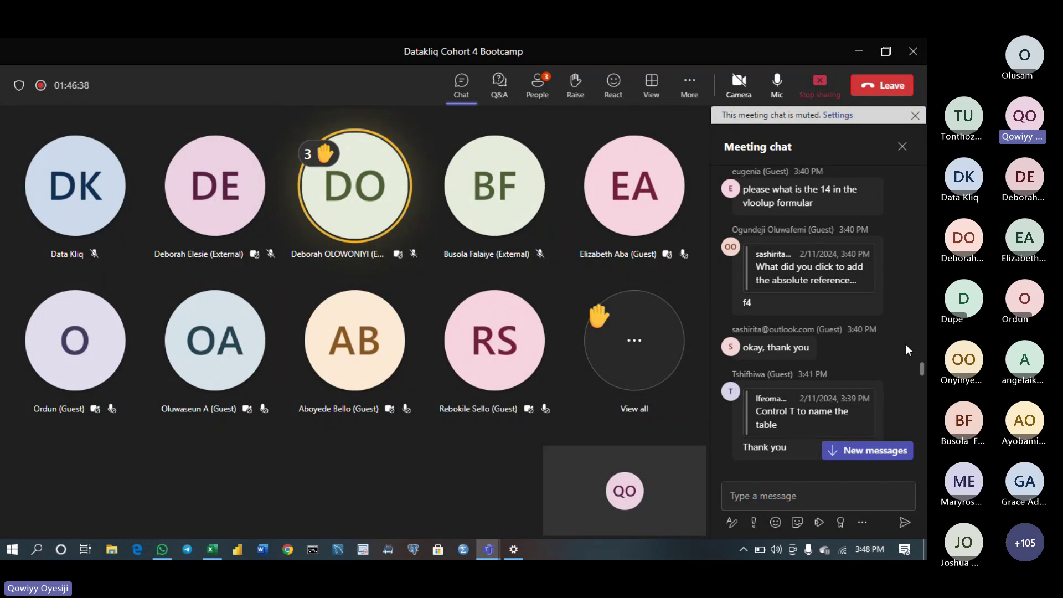
pyautogui.scroll(3, 906, 348)
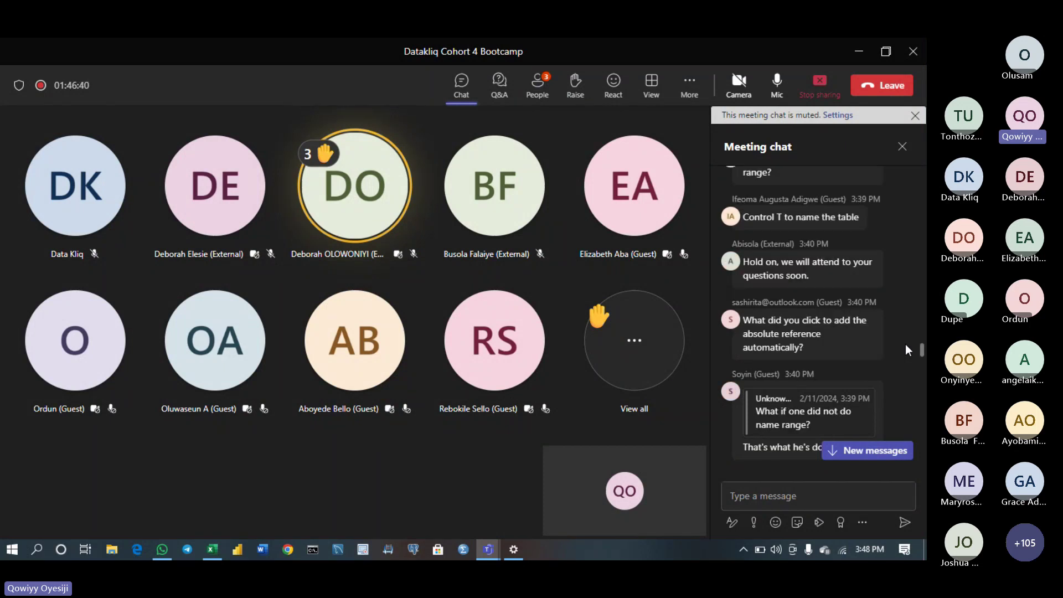
pyautogui.scroll(3, 906, 347)
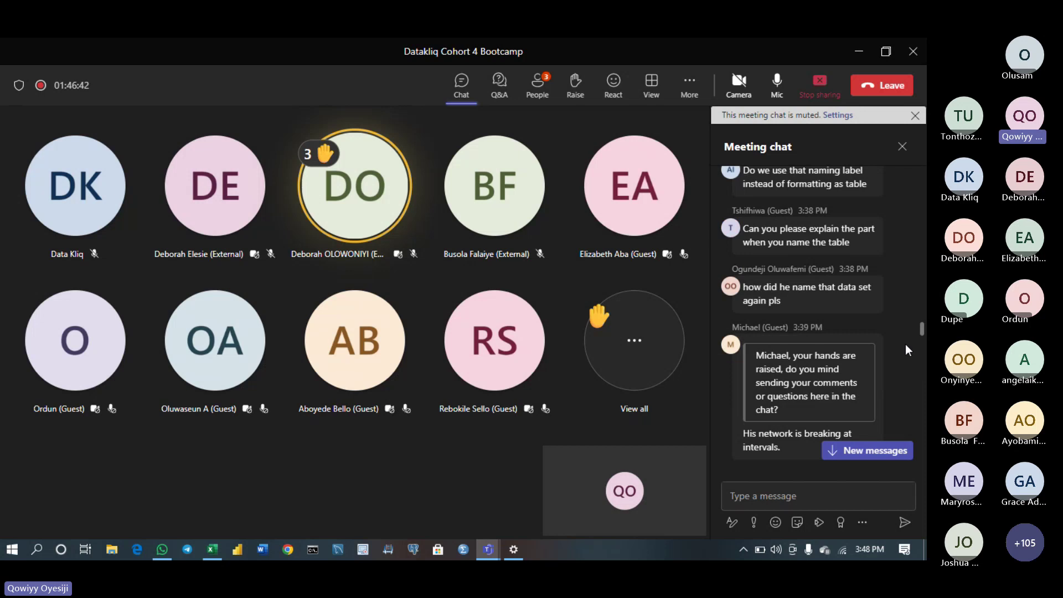
pyautogui.click(212, 549)
pyautogui.click(379, 440)
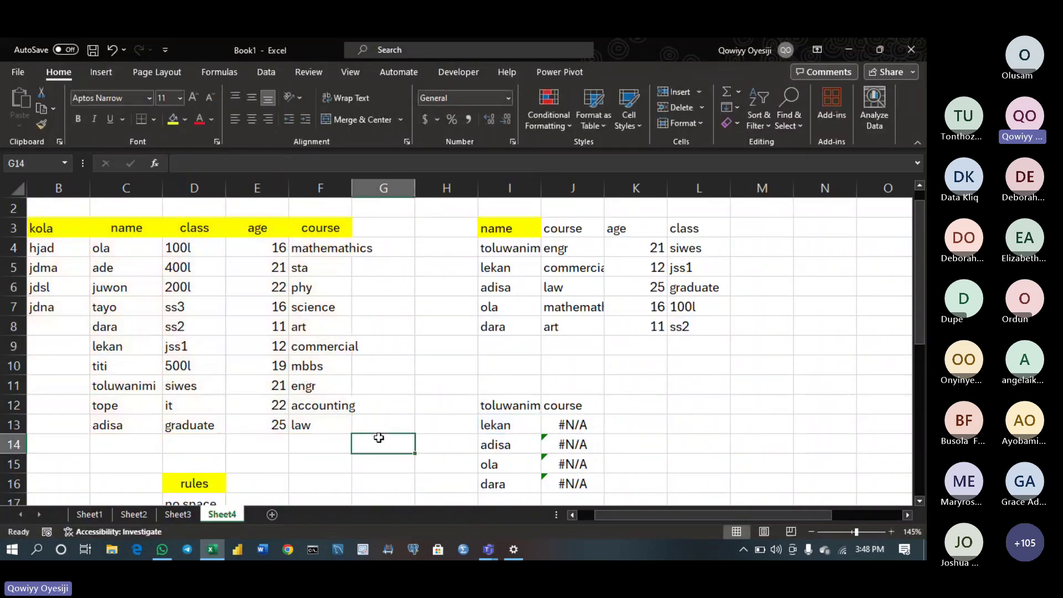
# Clear the VLOOKUP formulas in J13:J16 and move the course heading from J12 up to J11
pyautogui.moveTo(509, 406); pyautogui.dragTo(584, 480)
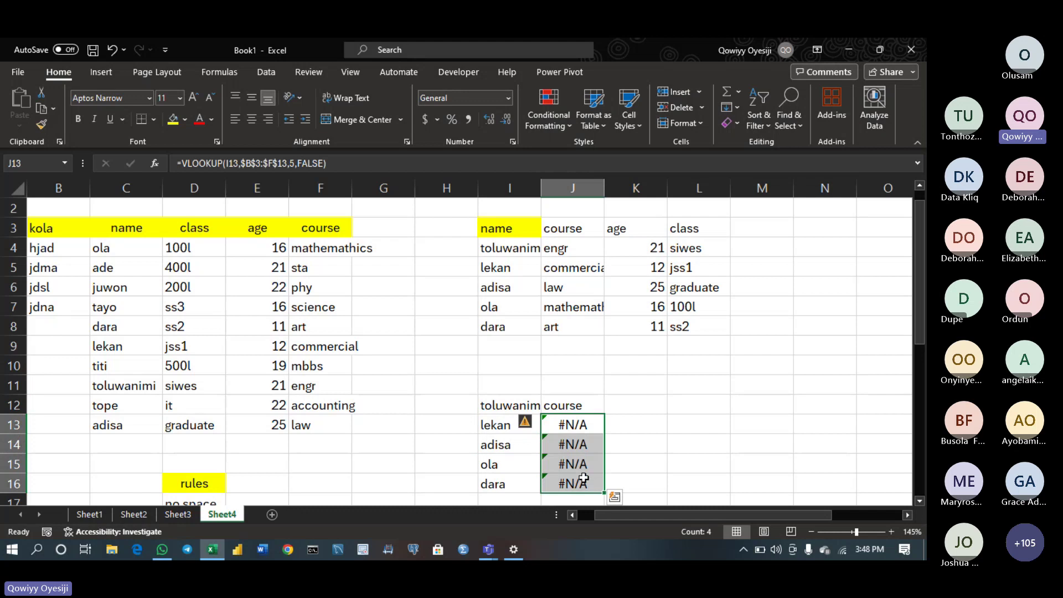
pyautogui.press('Delete')
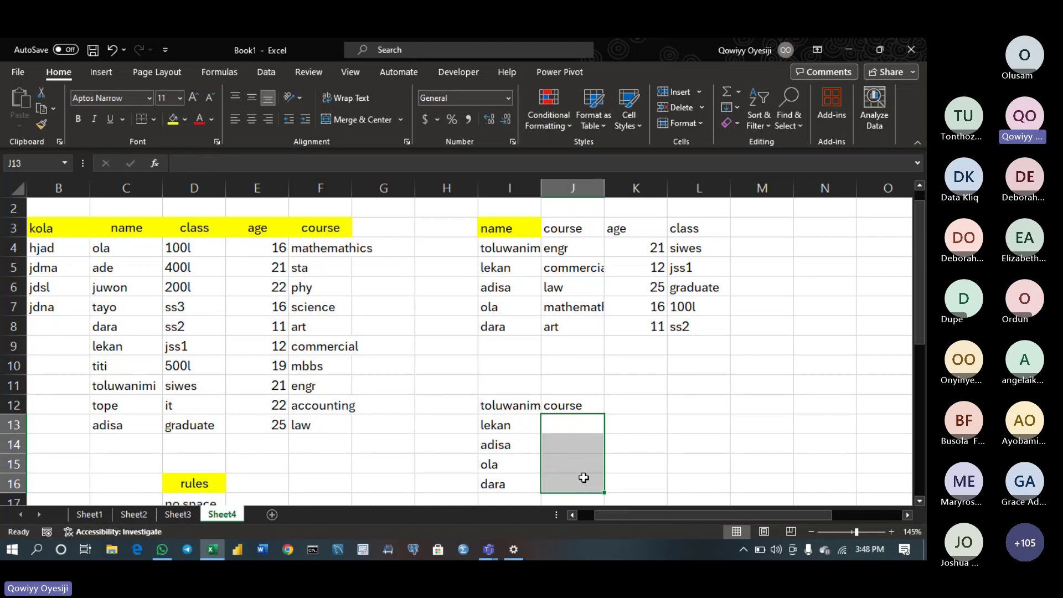
pyautogui.click(561, 407)
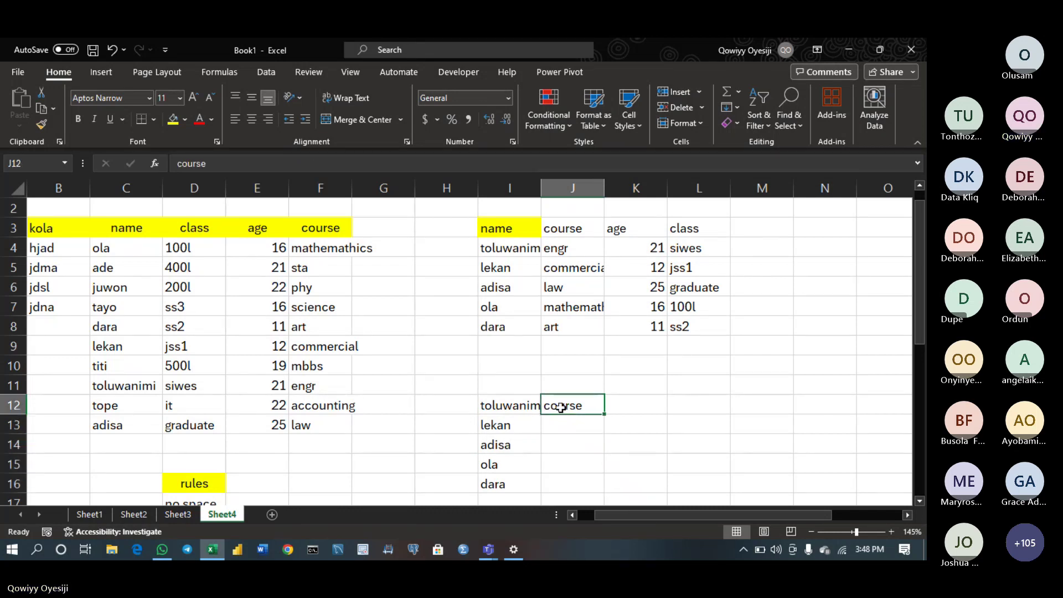
pyautogui.hotkey('ctrl', 'c')
pyautogui.press('Up')
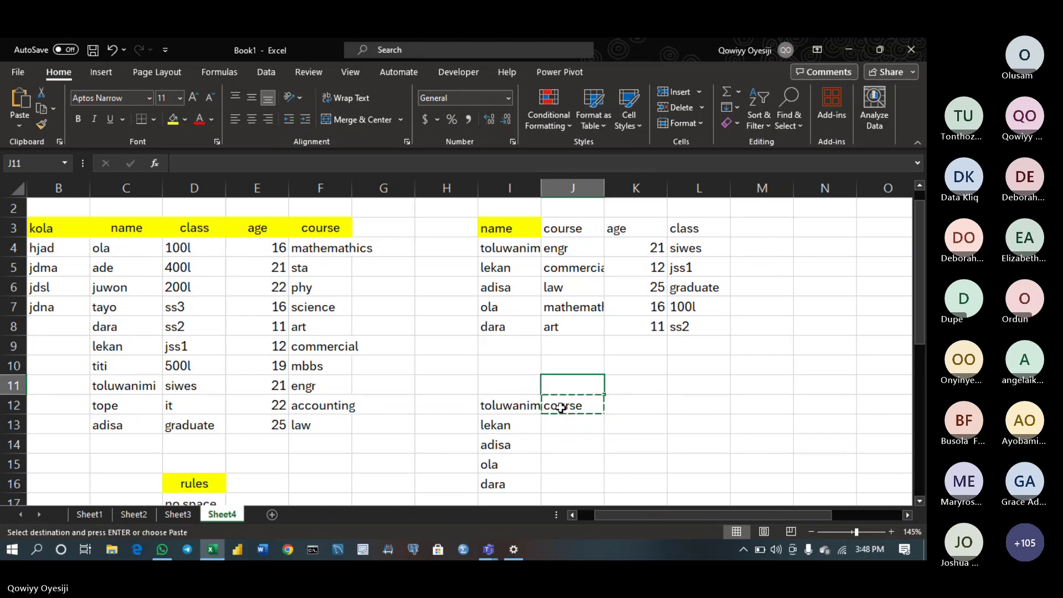
pyautogui.hotkey('ctrl', 'v')
# Enter the heading "name" in I11 and fill the headings in I11:J11 with yellow
pyautogui.press('Left')
pyautogui.press('F2')
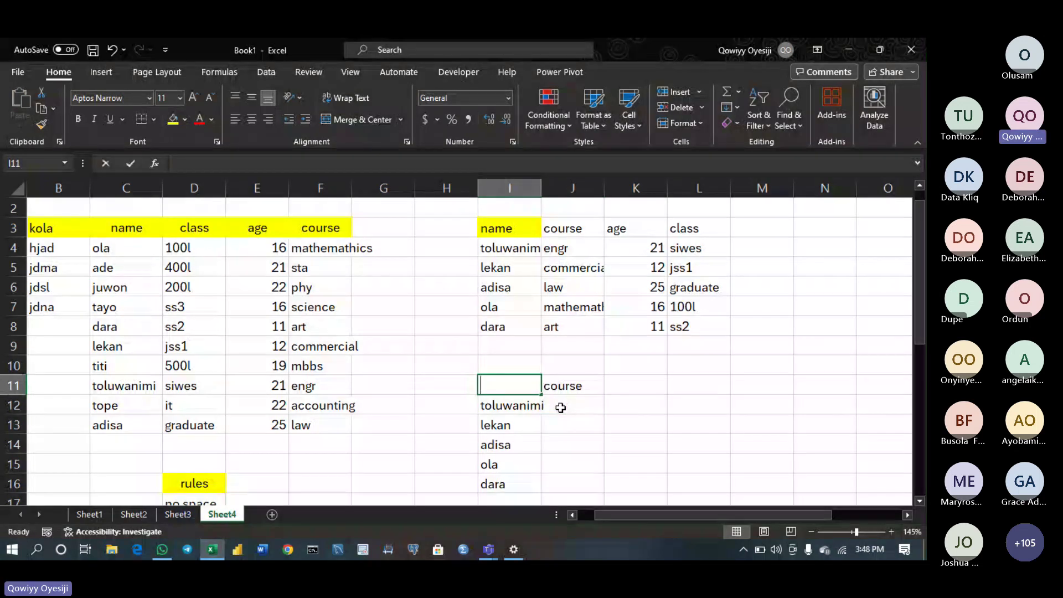
pyautogui.write('name')
pyautogui.press('Return')
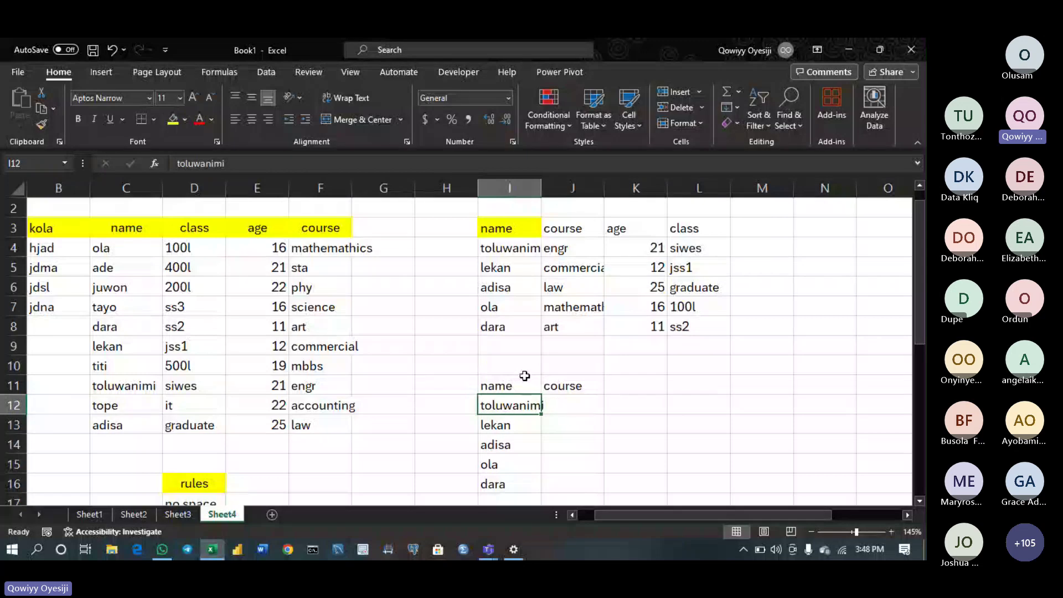
pyautogui.moveTo(517, 387); pyautogui.dragTo(570, 386)
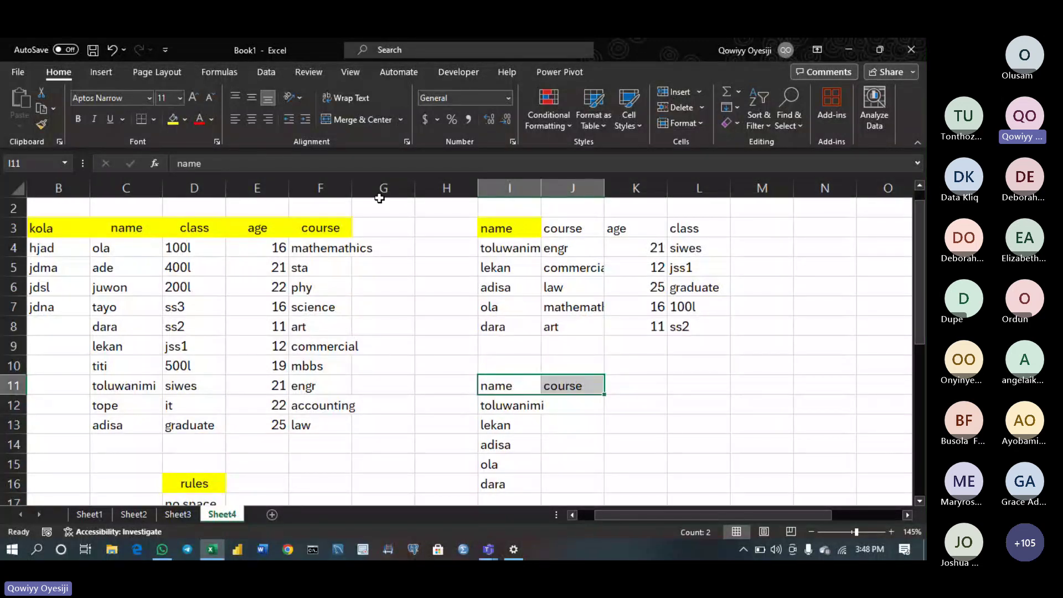
pyautogui.click(172, 118)
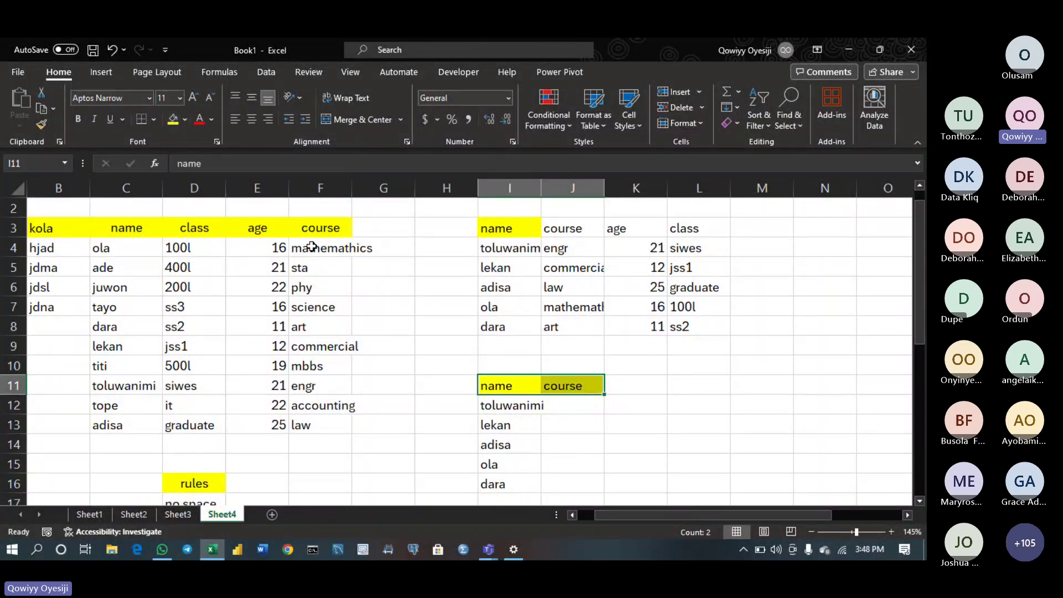
# Start an XLOOKUP formula in J12 with I12 as the lookup value
pyautogui.click(561, 402)
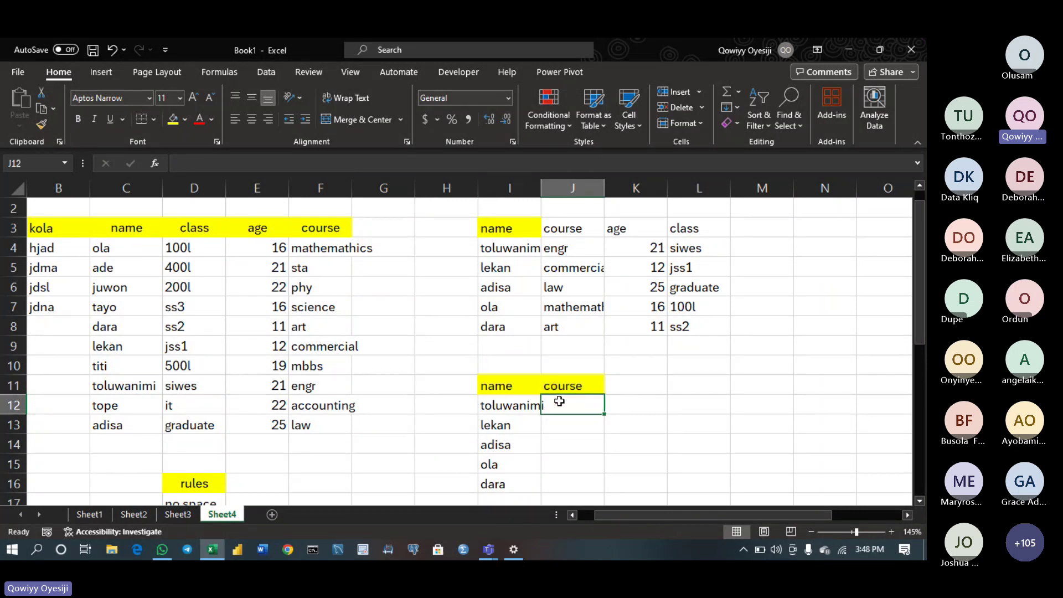
pyautogui.write('=xlo')
pyautogui.press('Tab')
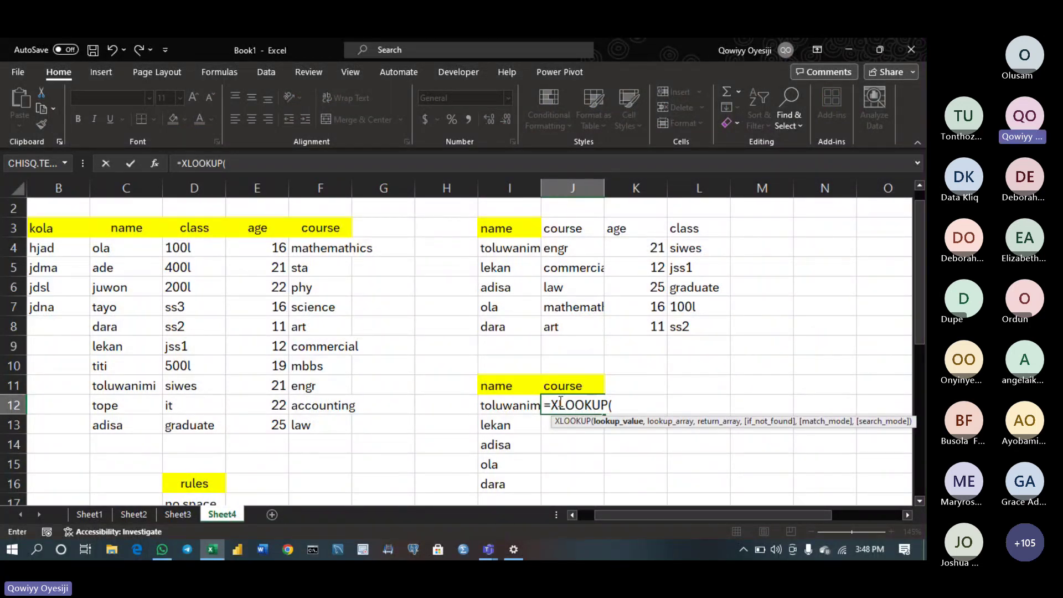
pyautogui.click(513, 408)
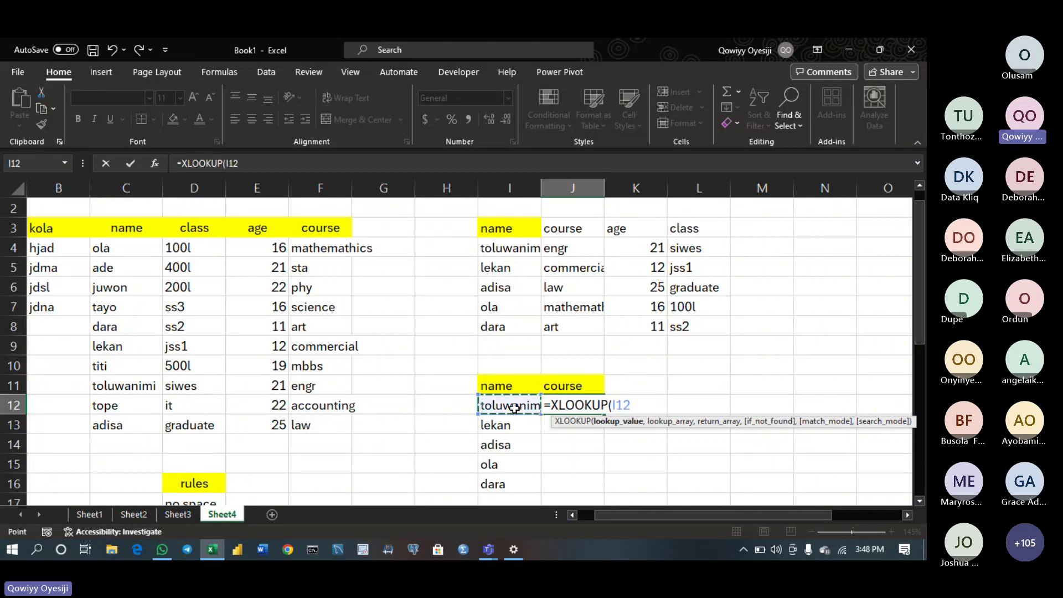
pyautogui.write(',')
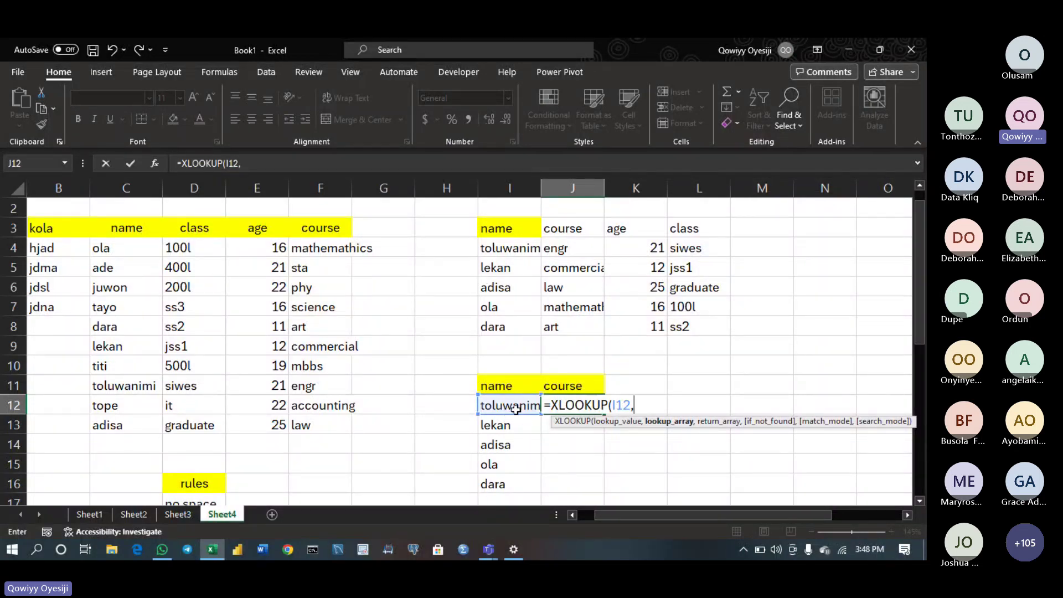
pyautogui.write('n')
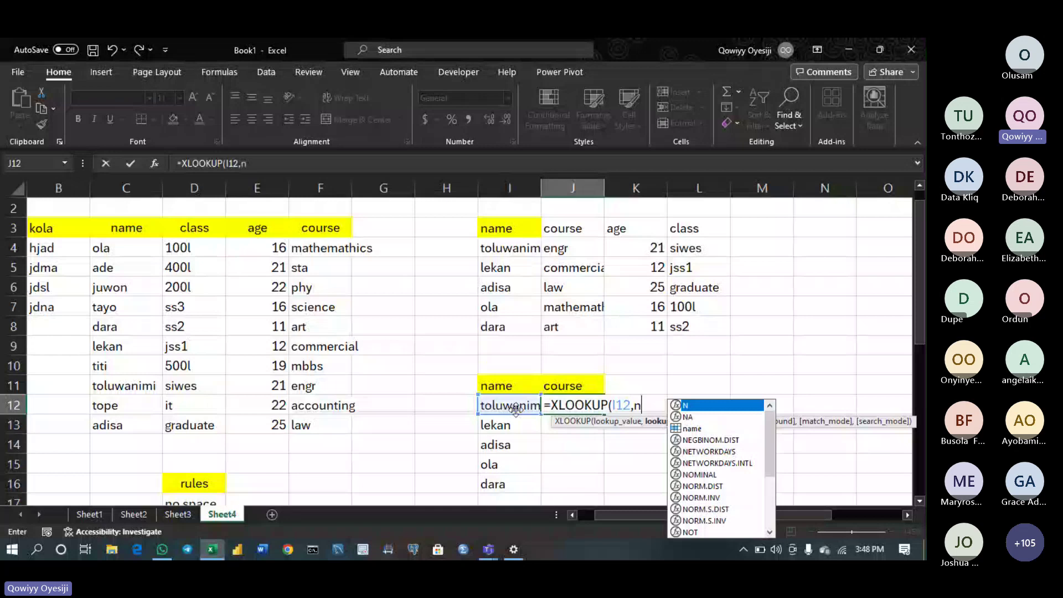
pyautogui.write('ame')
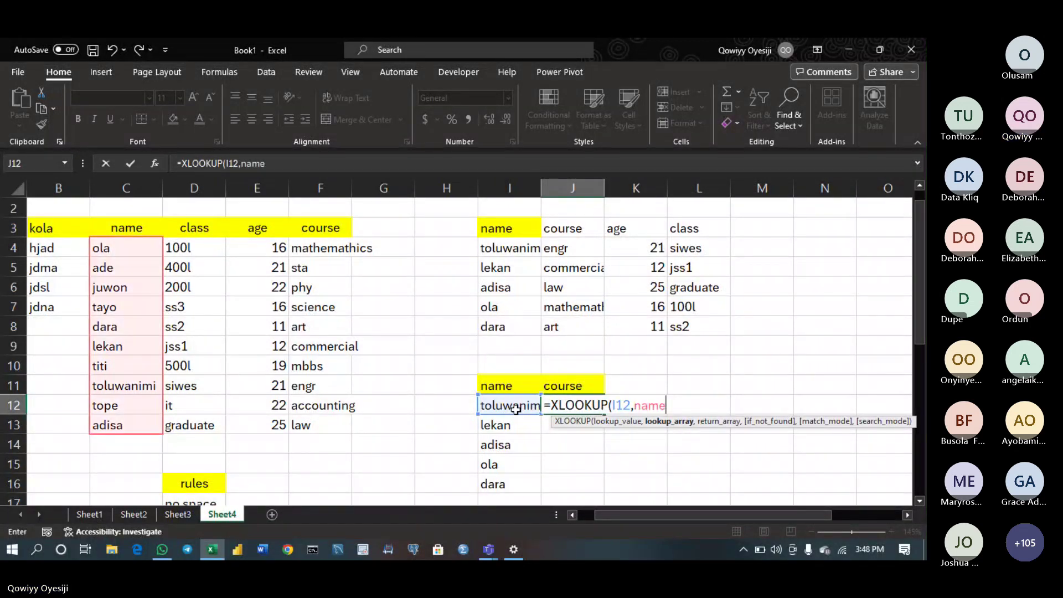
pyautogui.press('BackSpace')
pyautogui.press('BackSpace')
pyautogui.press('BackSpace')
pyautogui.press('BackSpace')
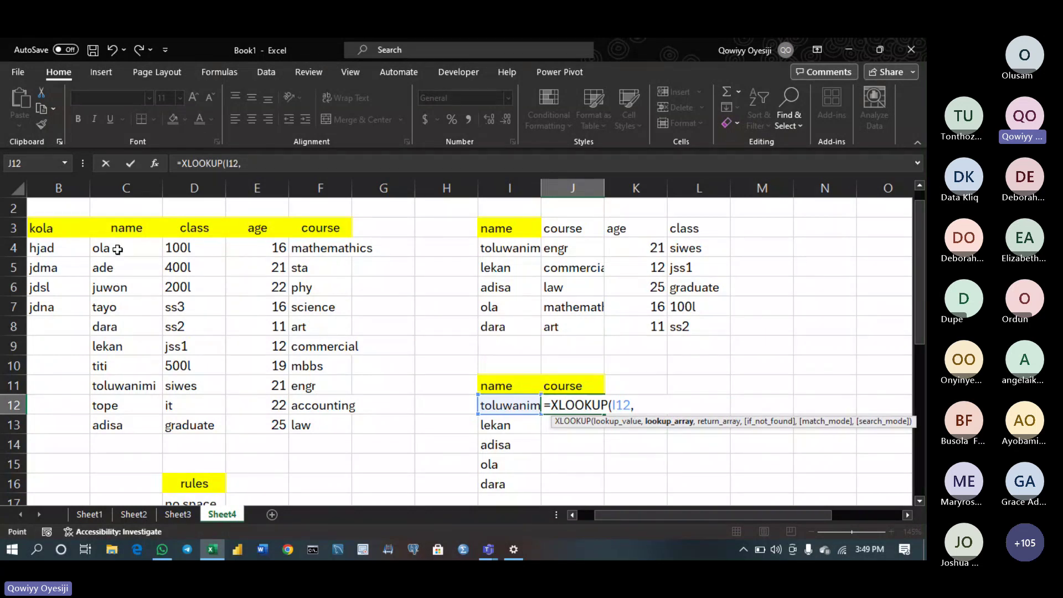
# Set the XLOOKUP's lookup array to the names in C4:C13 and its return array to the named range course
pyautogui.moveTo(112, 248); pyautogui.dragTo(118, 418)
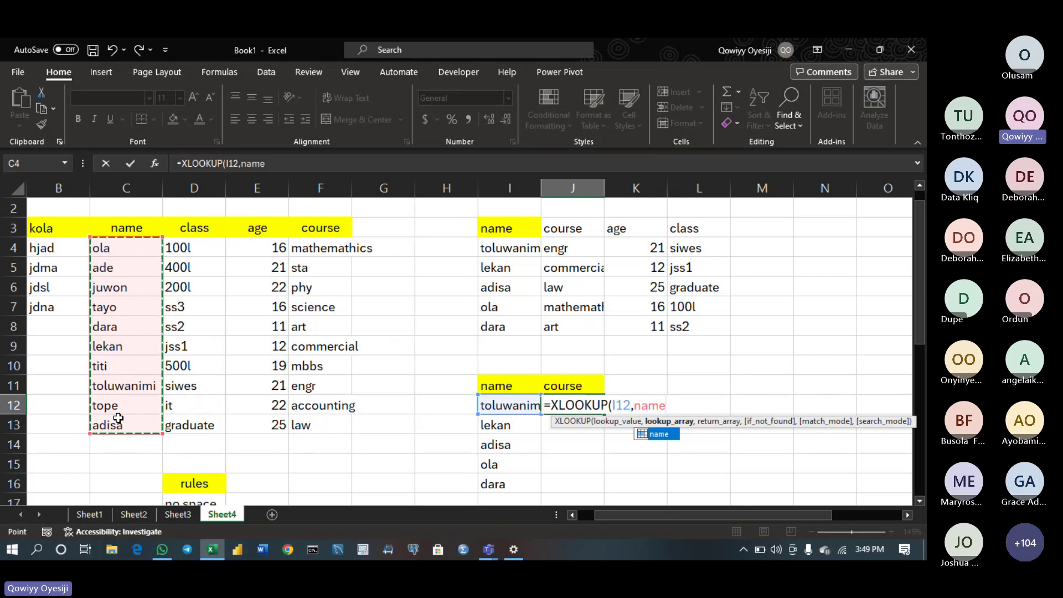
pyautogui.write(',')
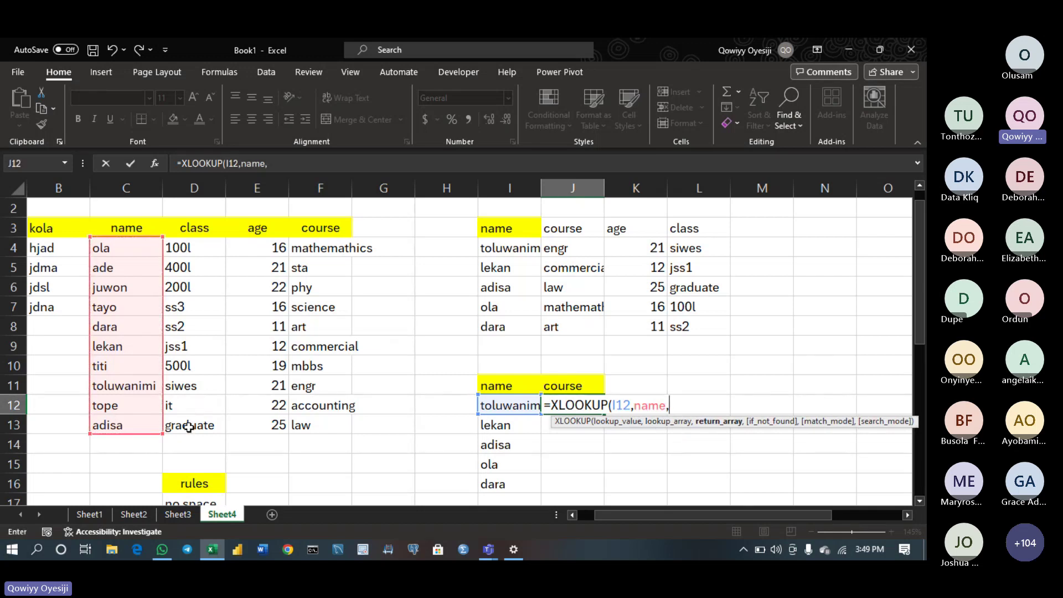
pyautogui.write('cour')
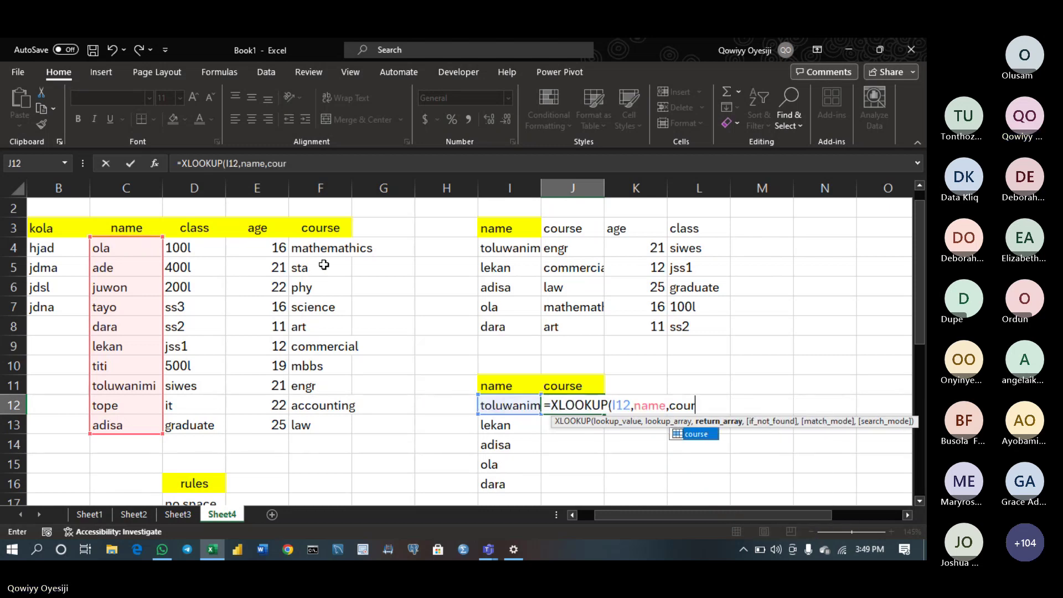
pyautogui.press('Tab')
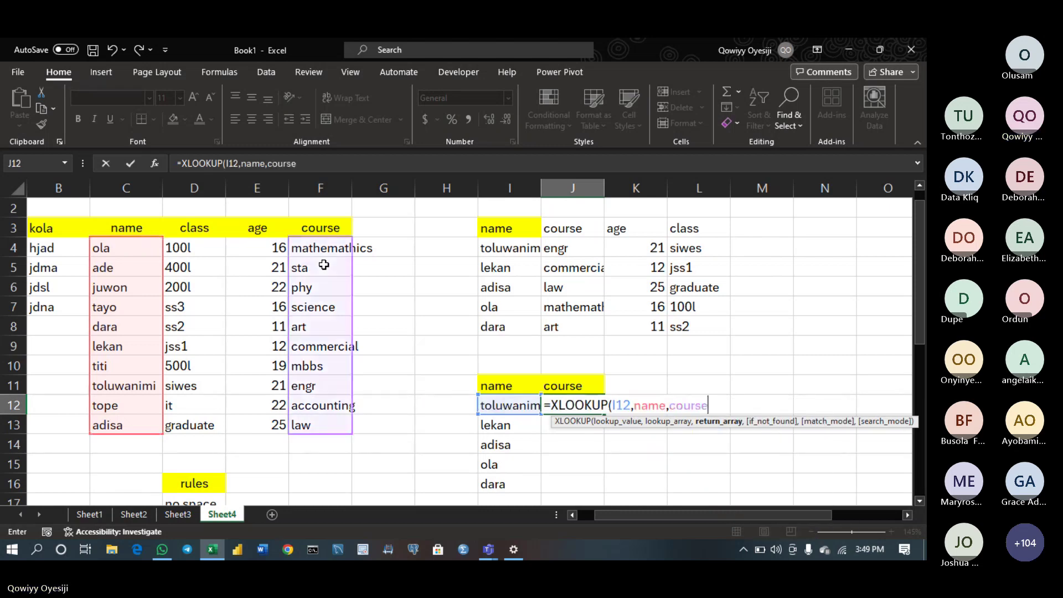
pyautogui.write(',')
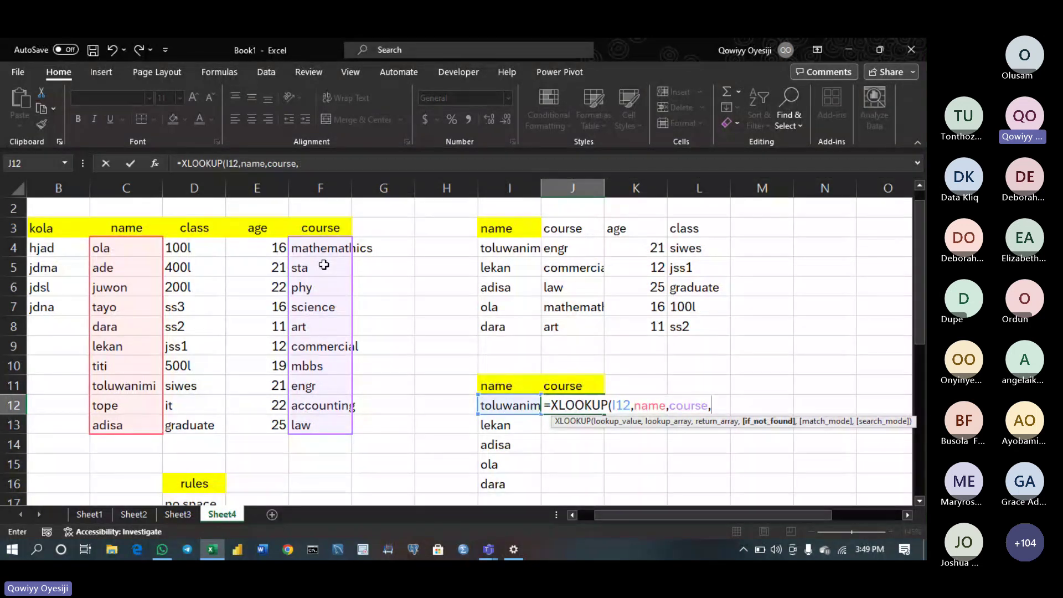
# Complete the J12 XLOOKUP with "not available" as the if-not-found text and match mode 0 for an exact match
pyautogui.write('"not available')
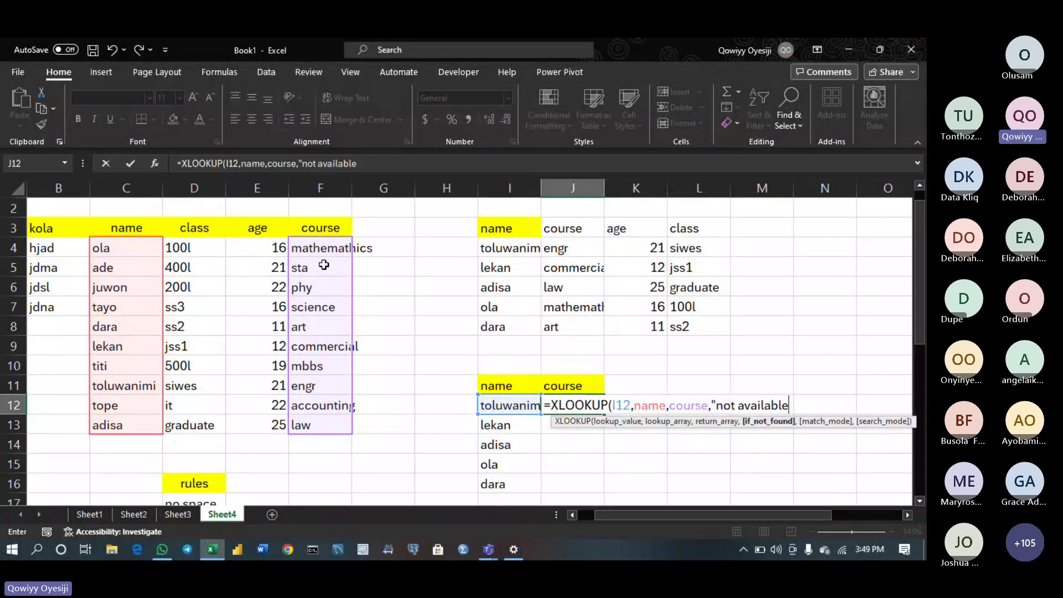
pyautogui.write(',')
pyautogui.press('BackSpace')
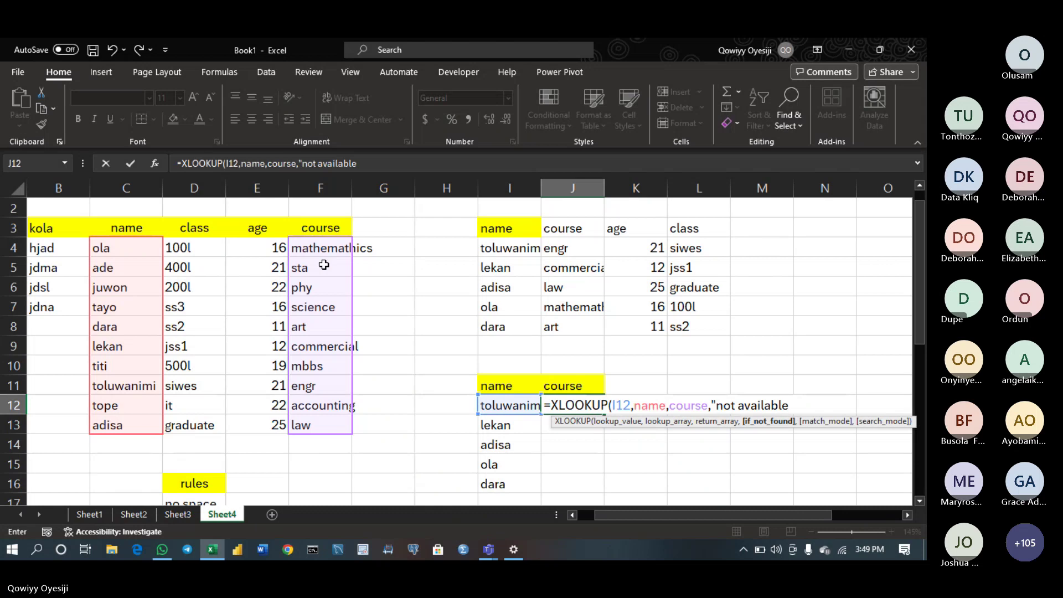
pyautogui.write('",')
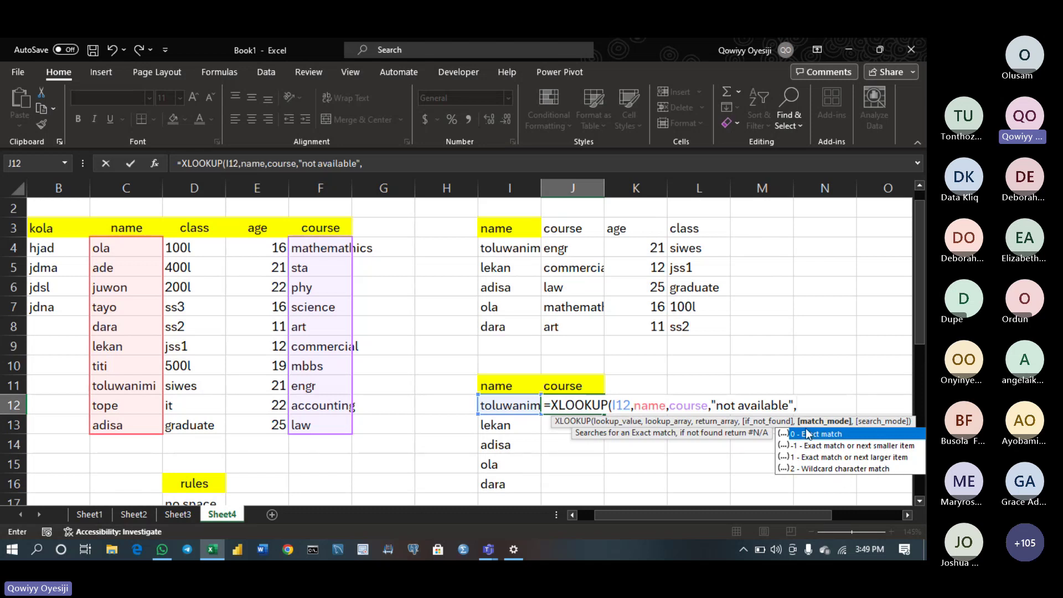
pyautogui.write('0)')
pyautogui.click(805, 428)
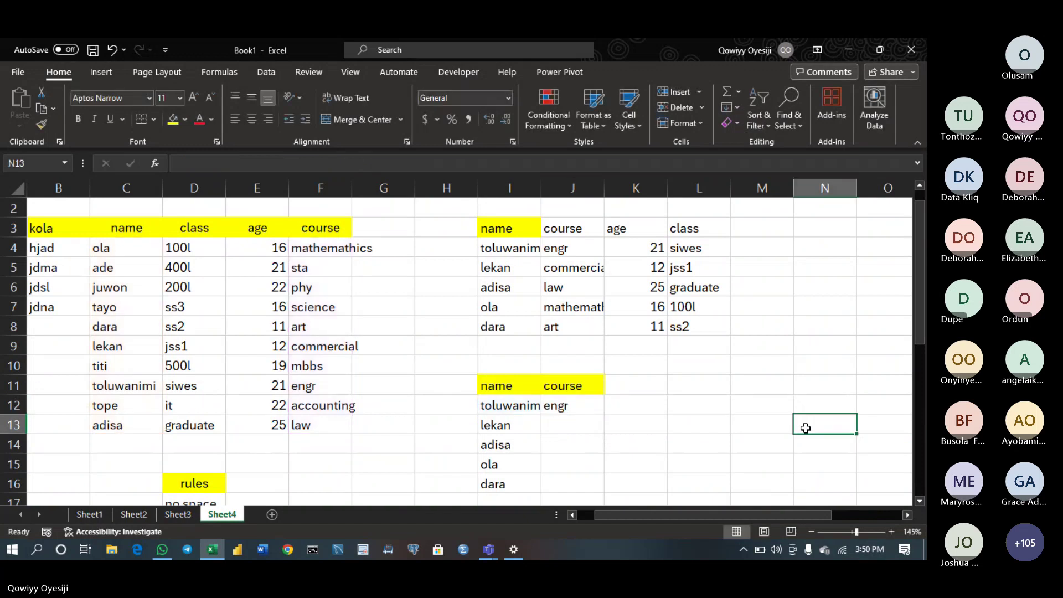
pyautogui.press('Down')
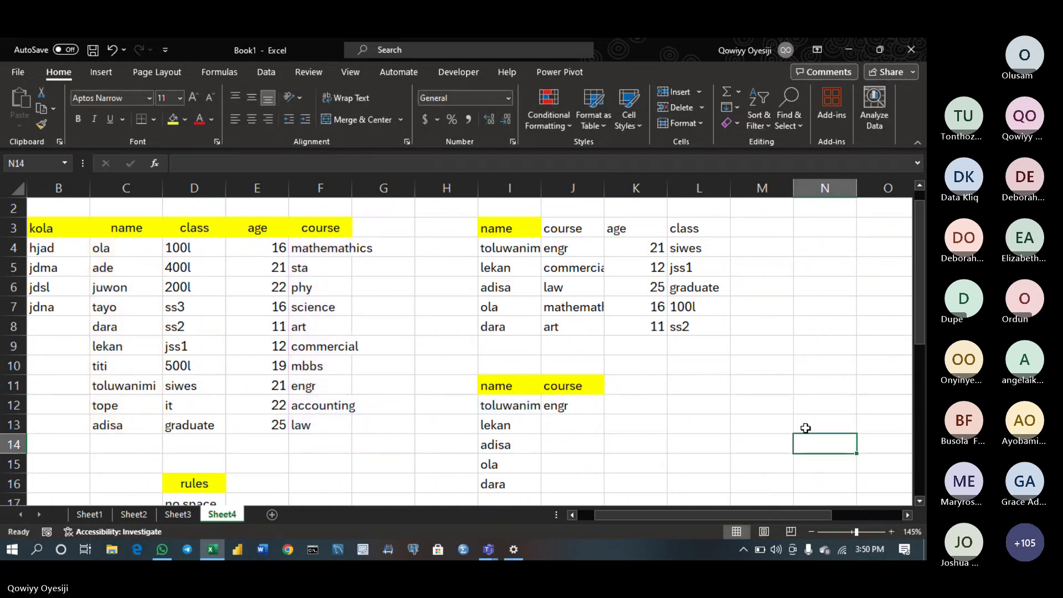
# Add a student name missing from the source list in I17, and fill the XLOOKUP formula from J12 down to J17
pyautogui.click(504, 496)
pyautogui.write('ajani')
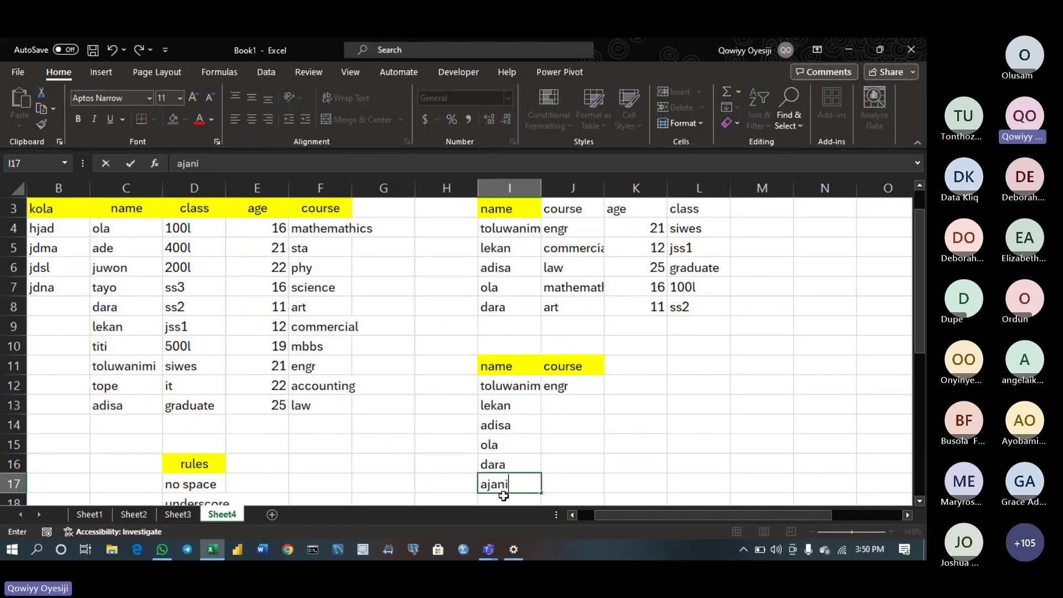
pyautogui.press('Return')
pyautogui.click(581, 366)
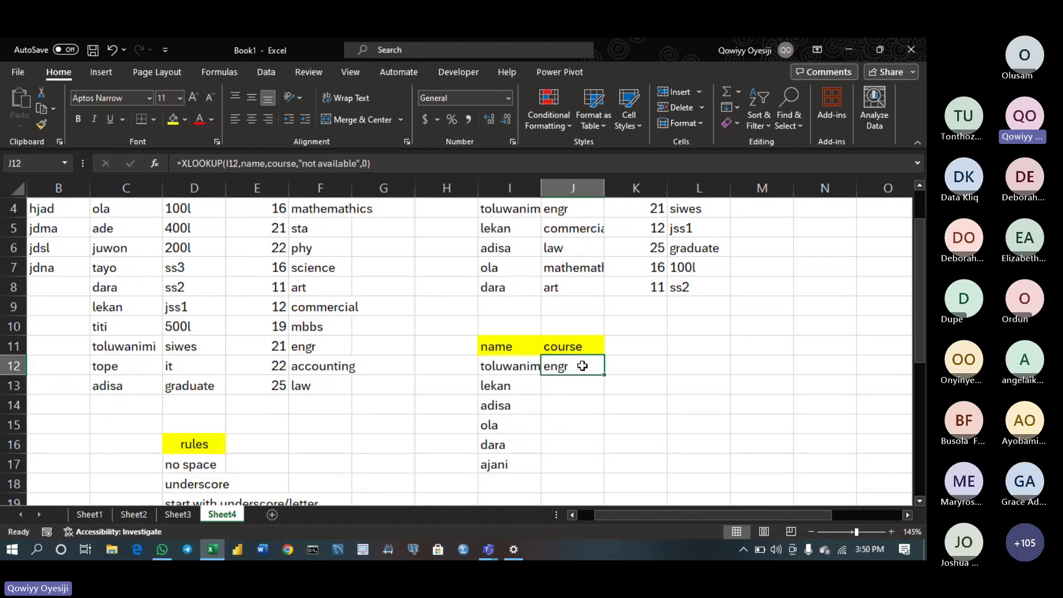
pyautogui.moveTo(607, 376); pyautogui.dragTo(605, 472)
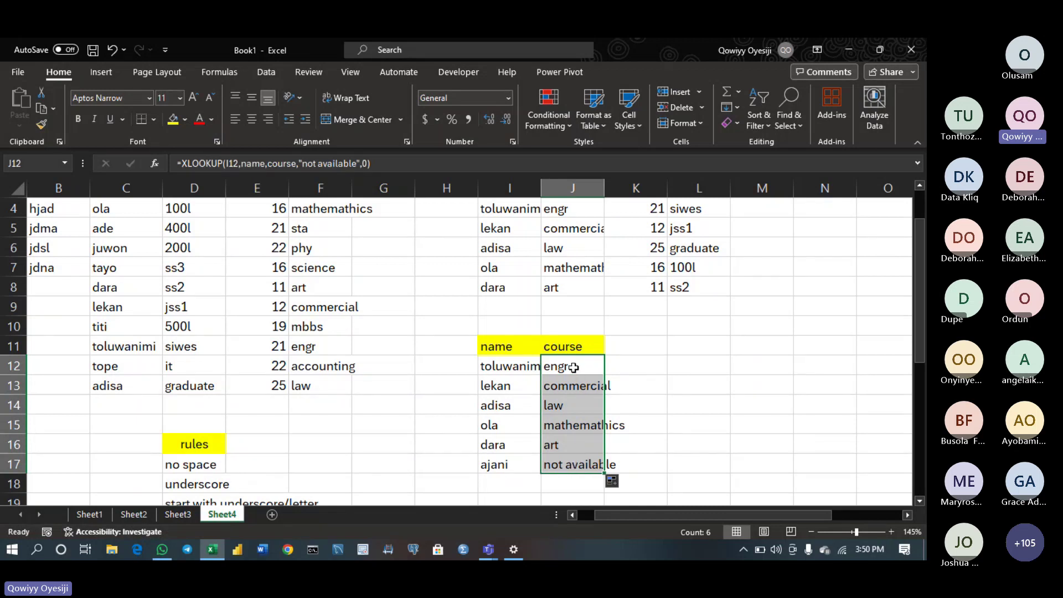
# Change the if-not-found text of the XLOOKUP formula in J12 to "not our student"
pyautogui.doubleClick(570, 367)
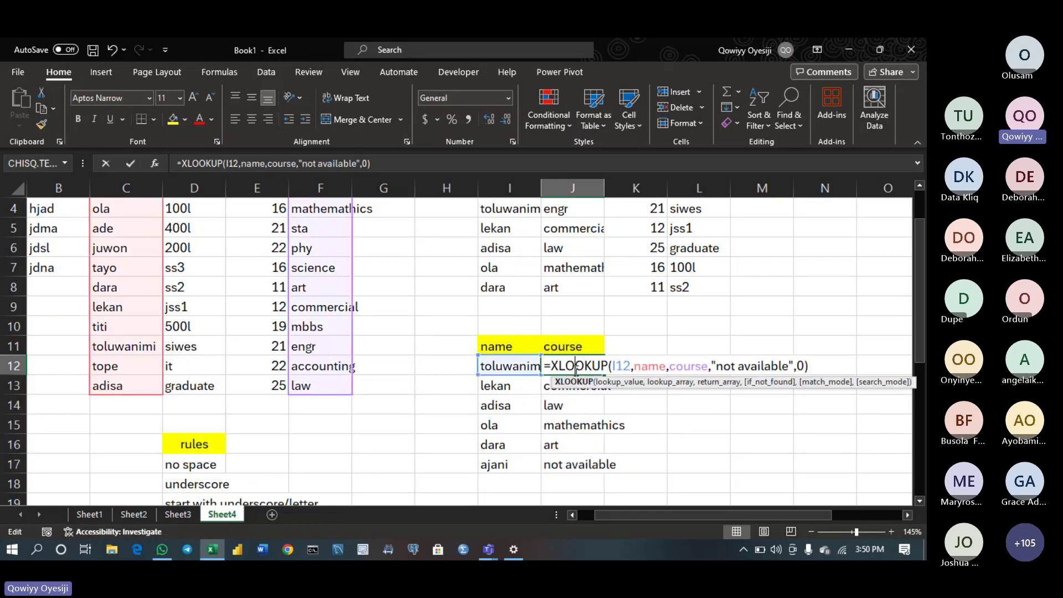
pyautogui.click(783, 366)
pyautogui.press('BackSpace')
pyautogui.press('BackSpace')
pyautogui.press('BackSpace')
pyautogui.press('BackSpace')
pyautogui.press('BackSpace')
pyautogui.press('BackSpace')
pyautogui.press('BackSpace')
pyautogui.press('BackSpace')
pyautogui.press('BackSpace')
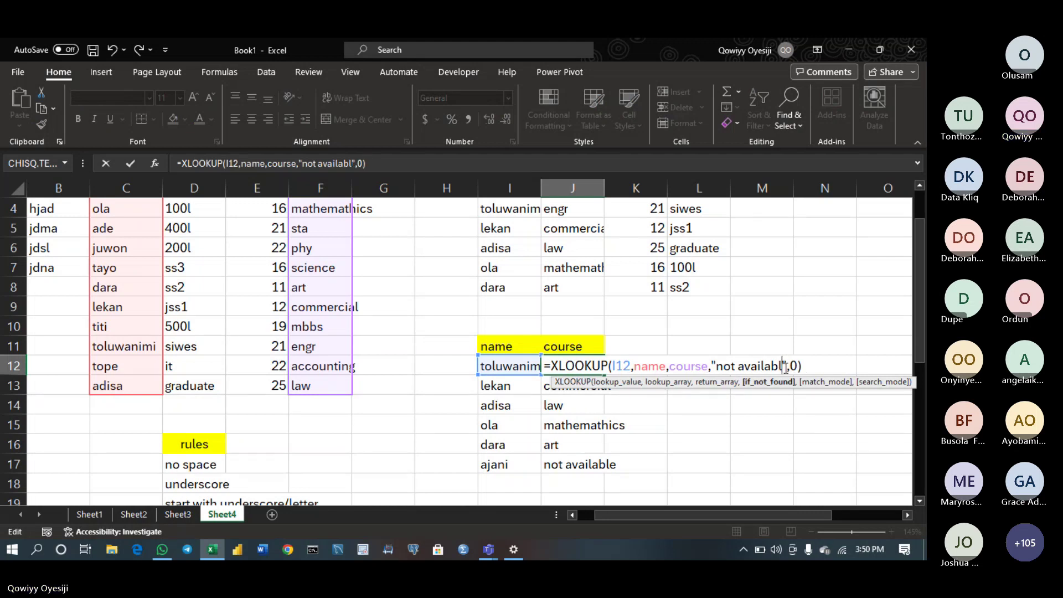
pyautogui.write('our')
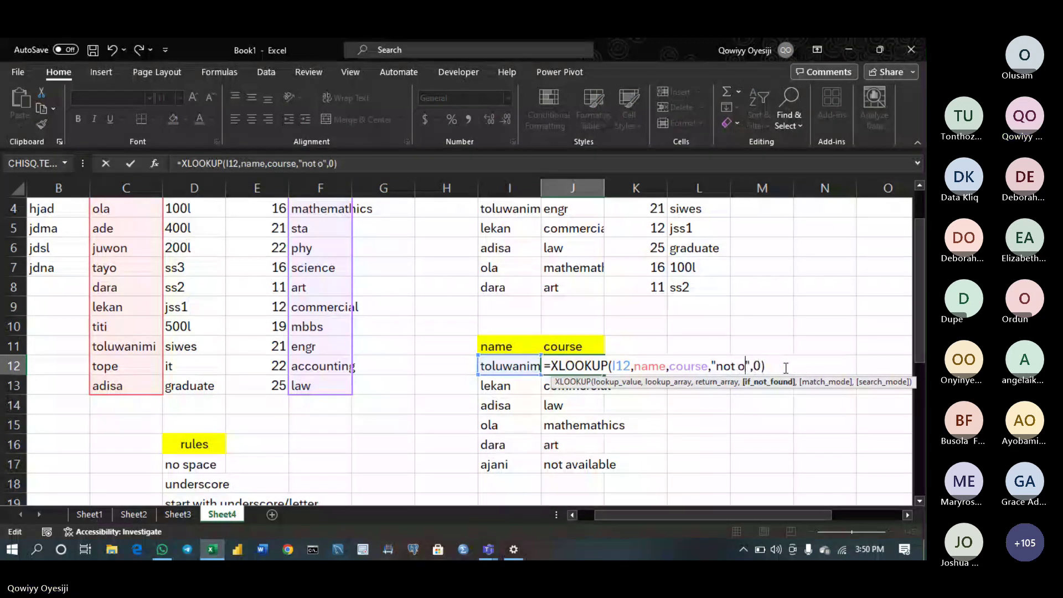
pyautogui.write('tdu')
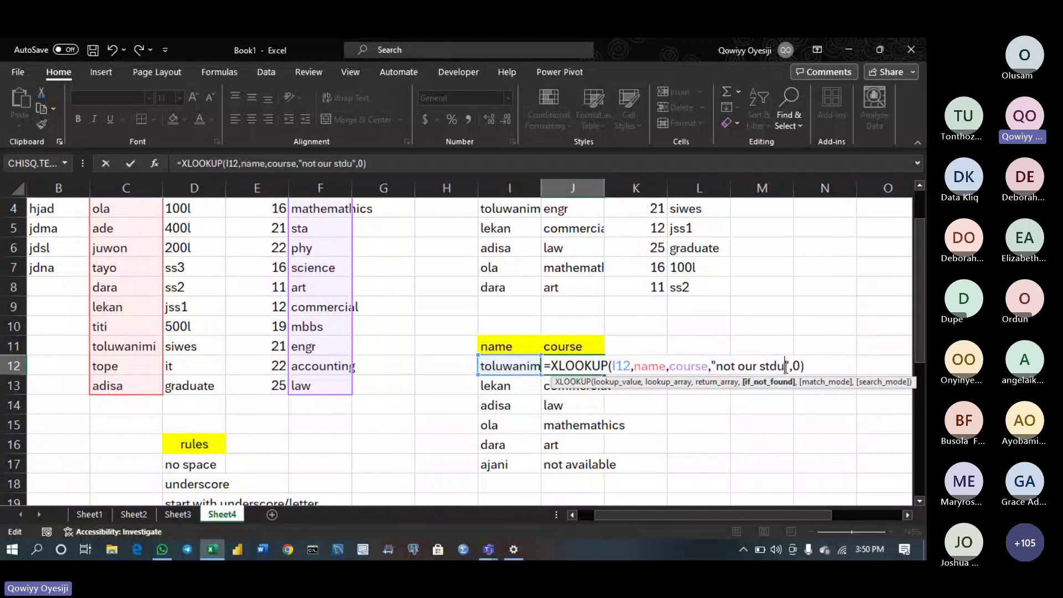
pyautogui.press('BackSpace')
pyautogui.press('BackSpace')
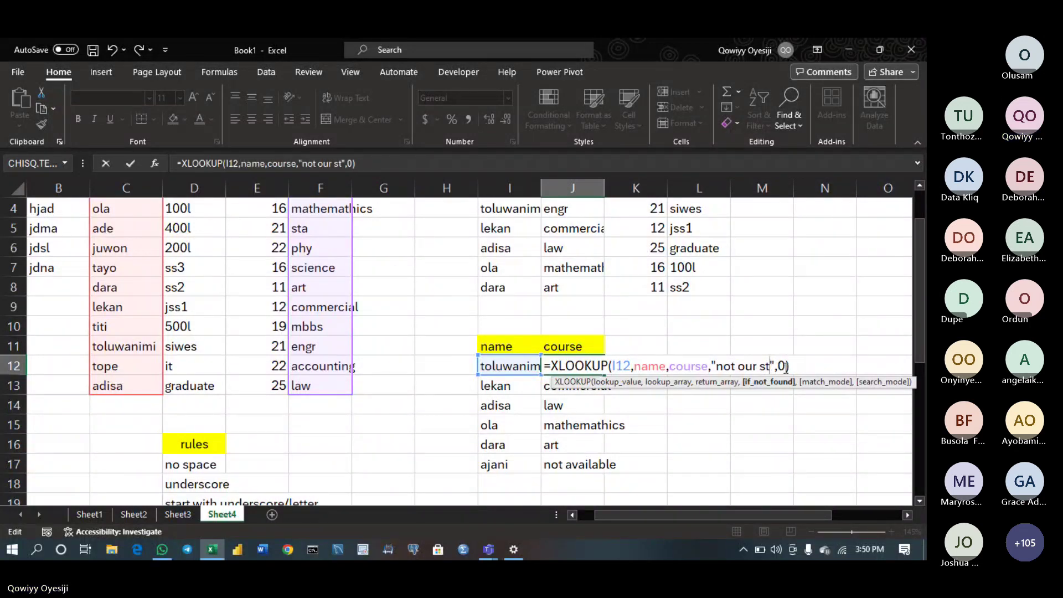
pyautogui.write('udent')
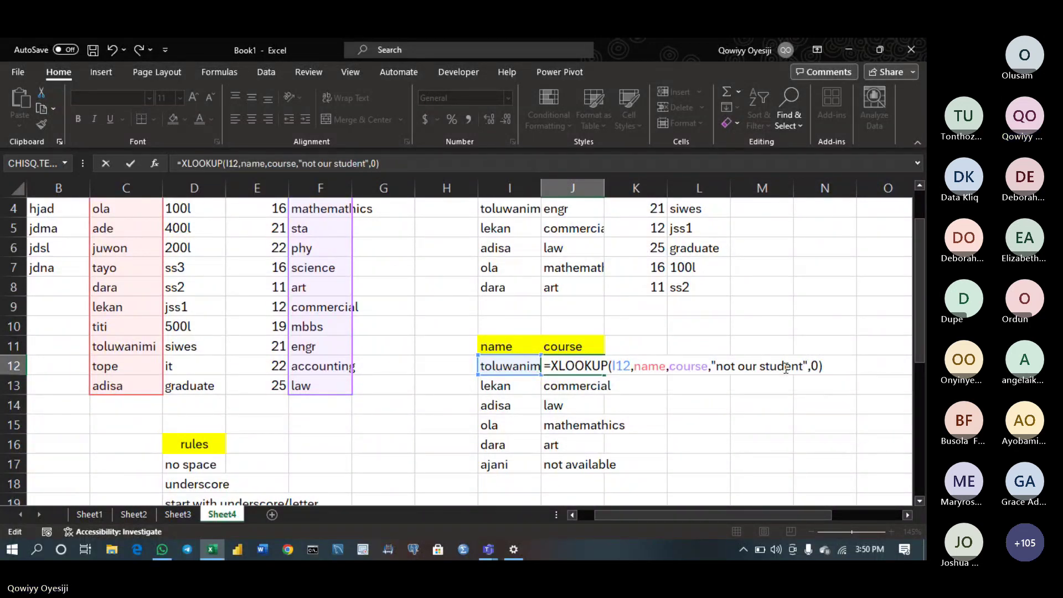
pyautogui.press('Return')
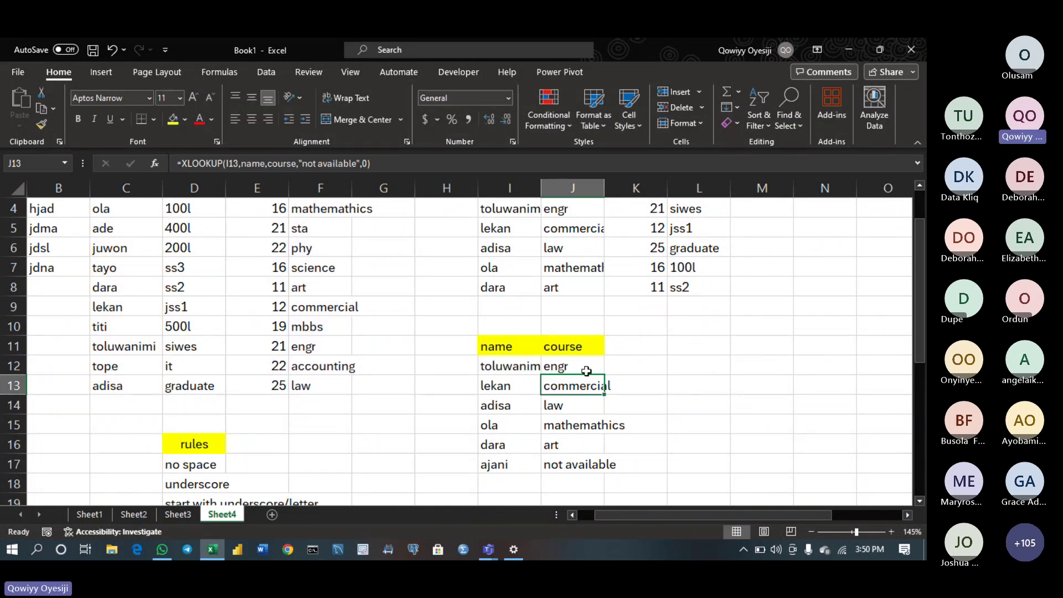
# Fill the revised XLOOKUP formula from J12 down the course column to J17
pyautogui.click(576, 366)
pyautogui.doubleClick(604, 376)
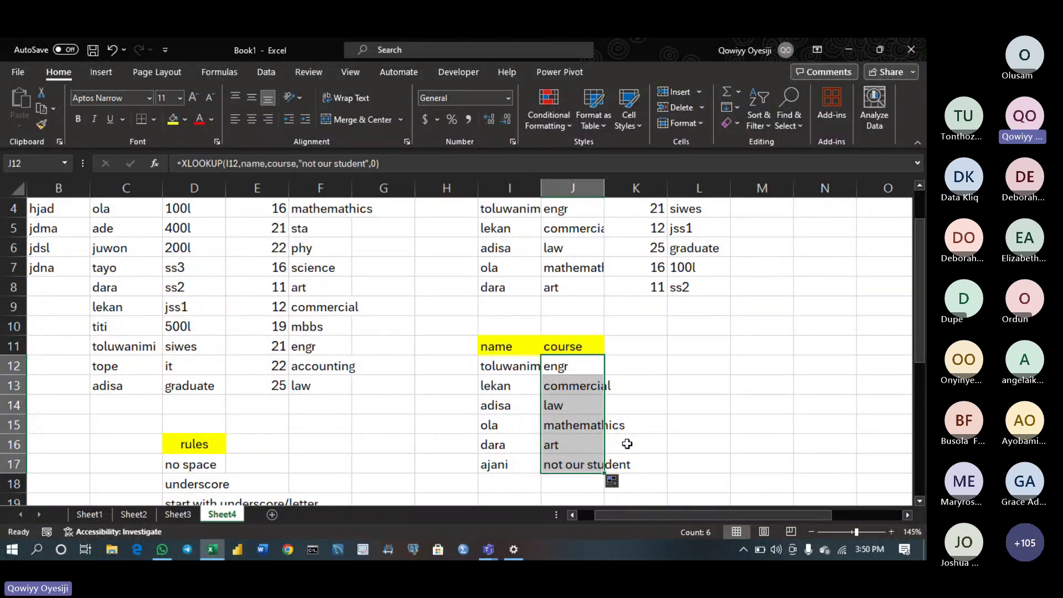
pyautogui.click(745, 382)
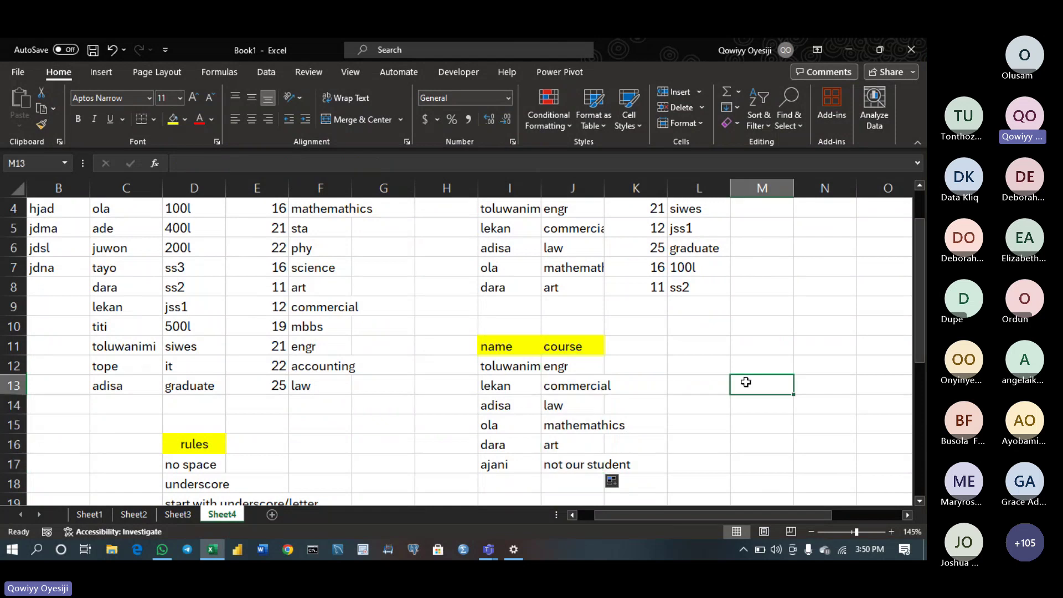
# Open Sheet2 and review the date function and logical function lists from the start of the sheet
pyautogui.click(134, 515)
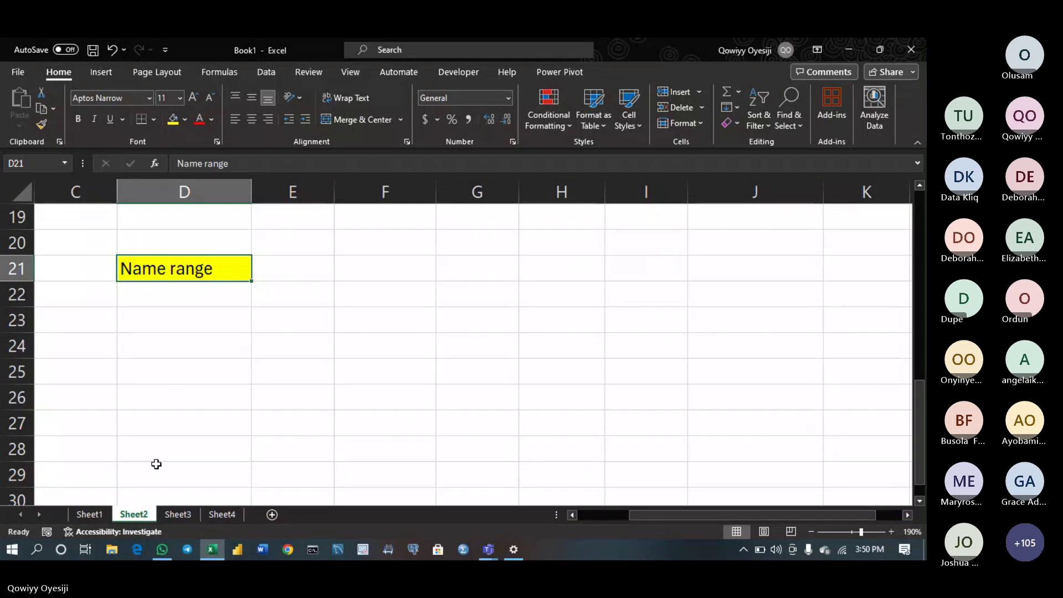
pyautogui.hotkey('ctrl', 'Up')
pyautogui.hotkey('ctrl', 'Up')
pyautogui.hotkey('ctrl', 'Up')
pyautogui.hotkey('ctrl', 'Up')
pyautogui.scroll(3, 156, 463)
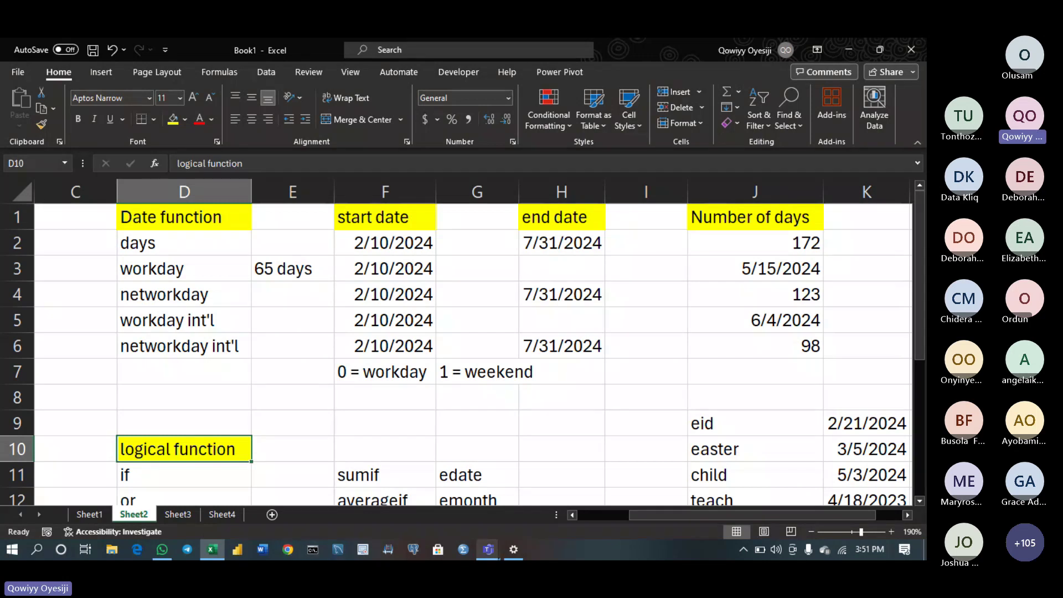
# Switch to the Teams meeting window and read the newest messages in the meeting chat
pyautogui.moveTo(488, 549)
pyautogui.click(533, 481)
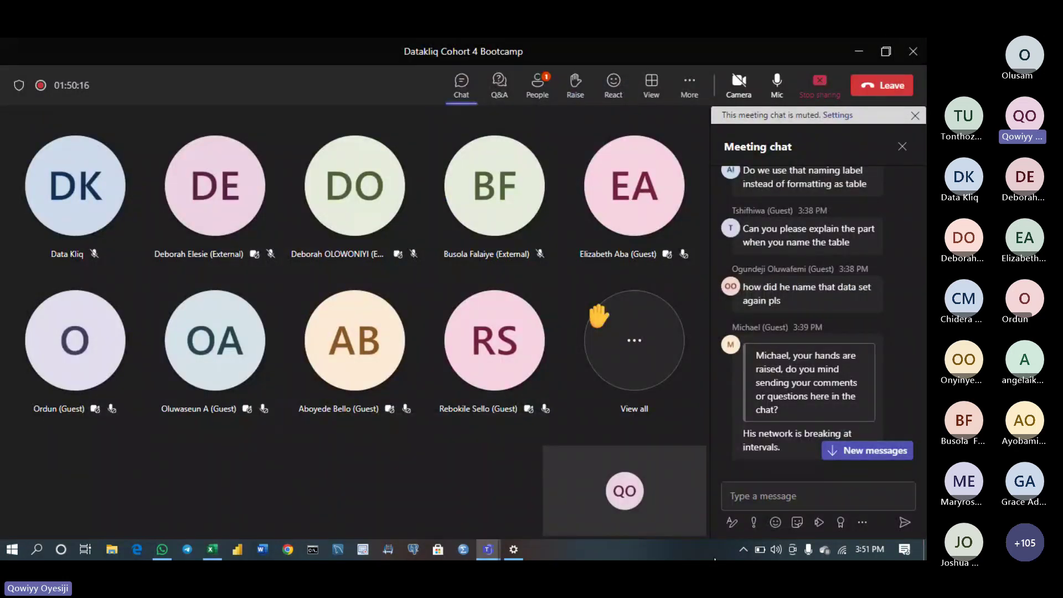
pyautogui.click(859, 452)
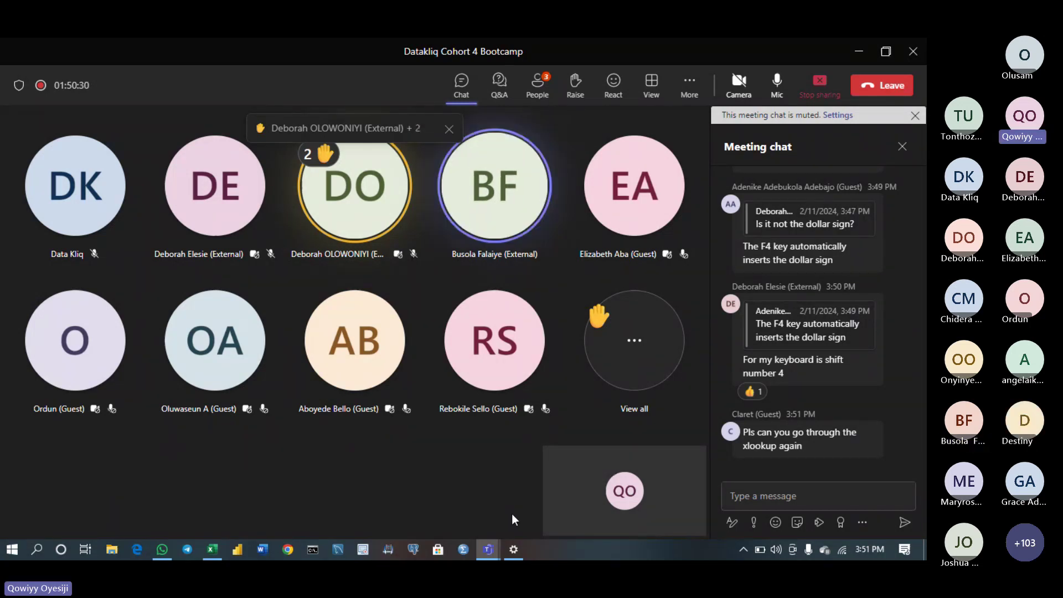
# Return to Sheet4 in Excel and review the arguments of the XLOOKUP formula in J12, leaving the formula as it is
pyautogui.click(213, 551)
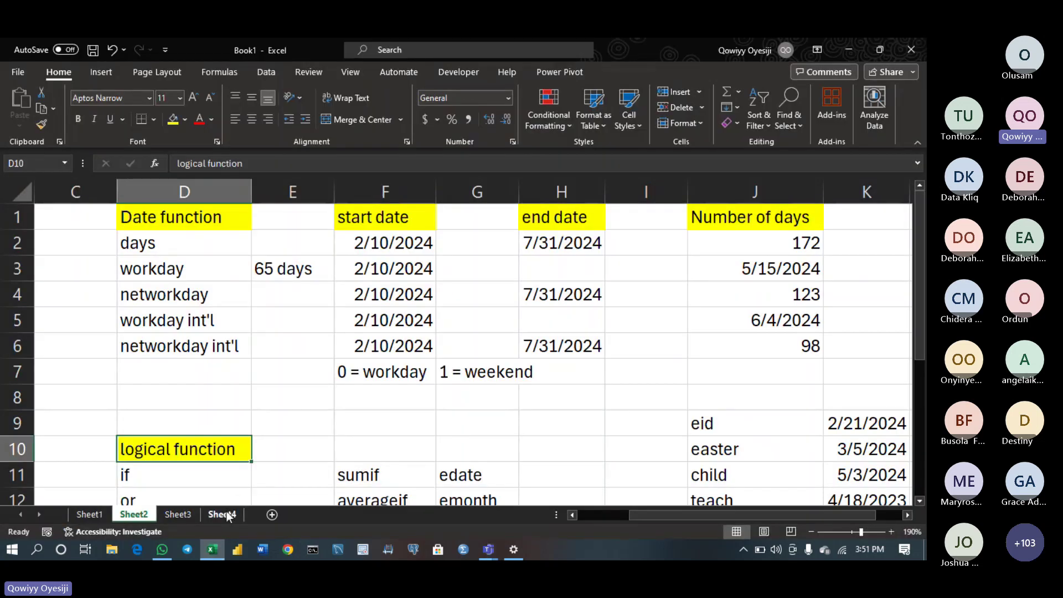
pyautogui.click(224, 515)
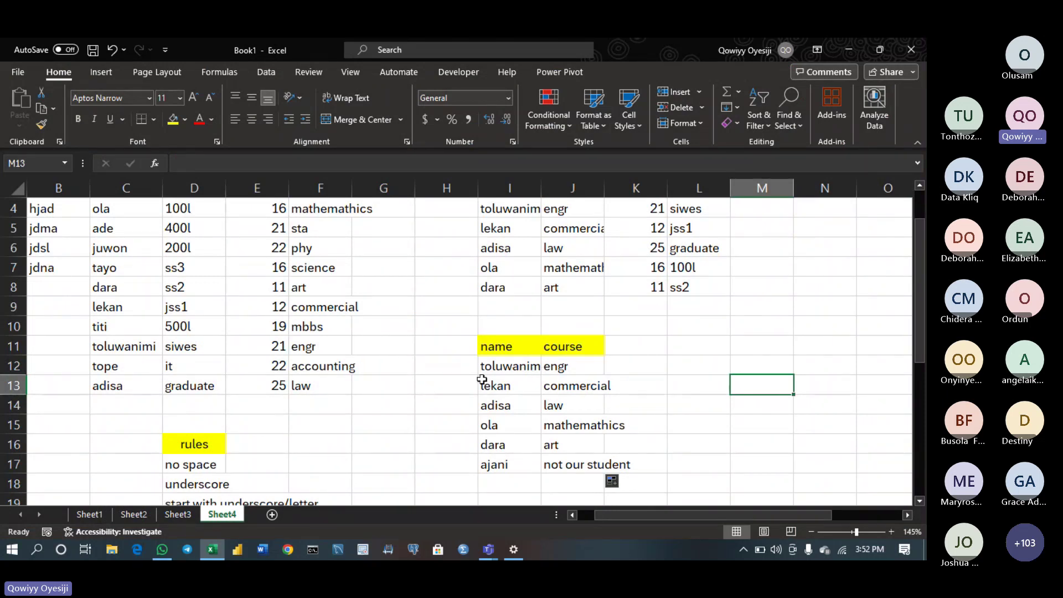
pyautogui.doubleClick(555, 366)
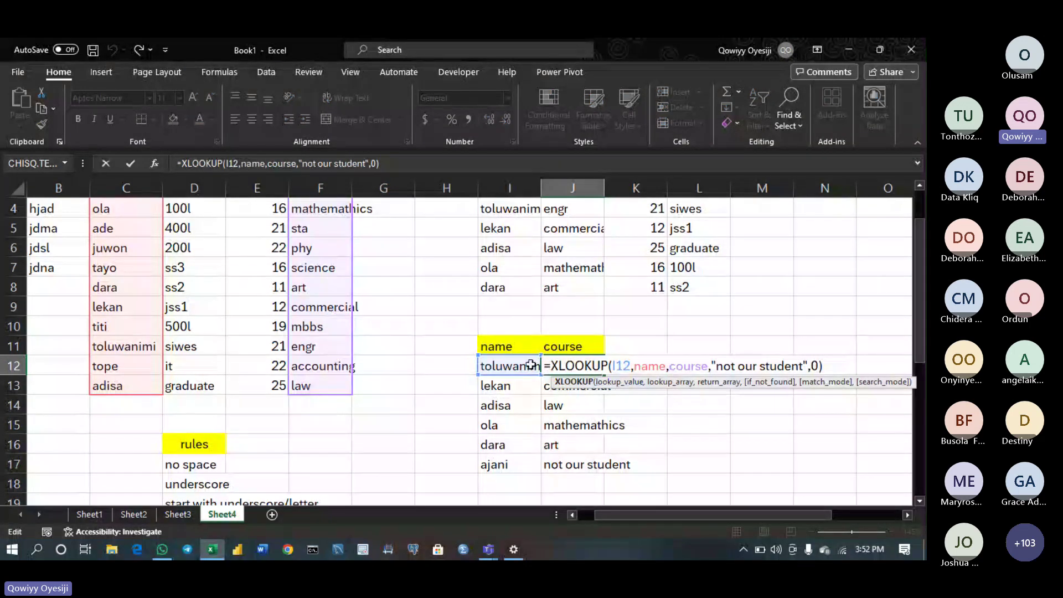
pyautogui.click(666, 367)
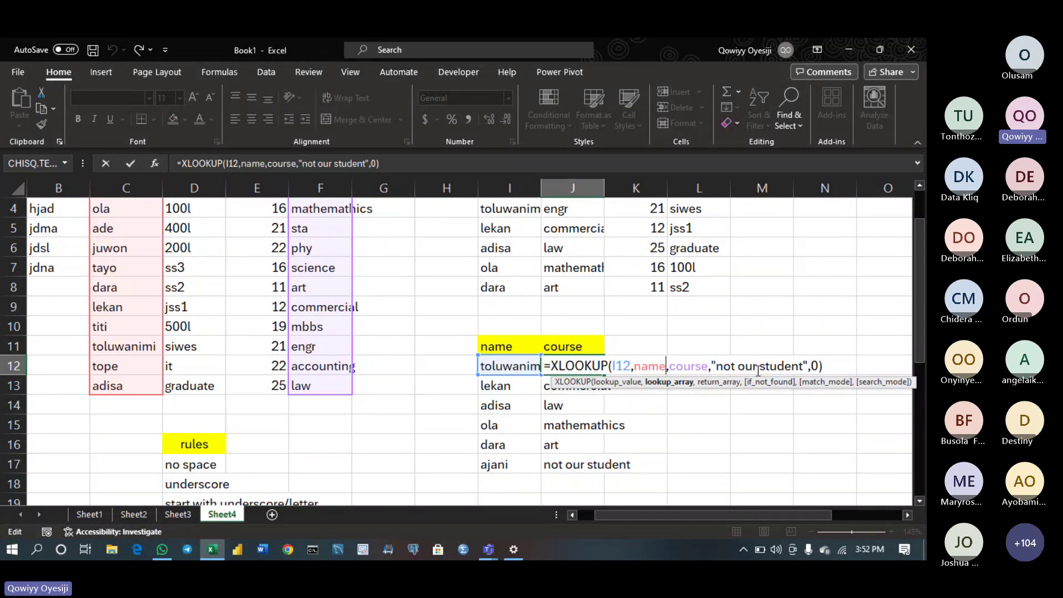
pyautogui.click(814, 370)
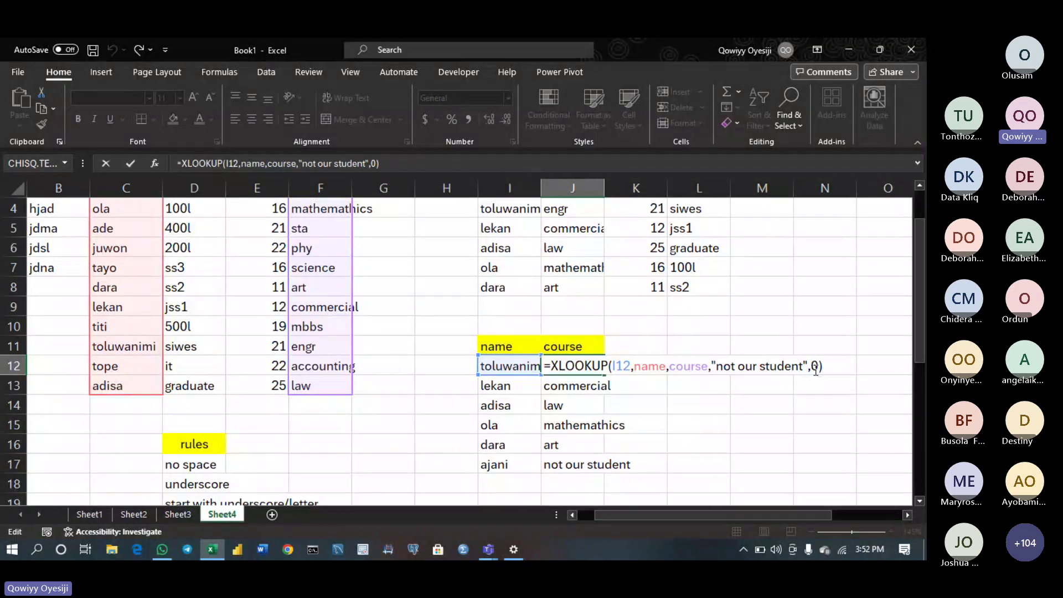
pyautogui.press('Return')
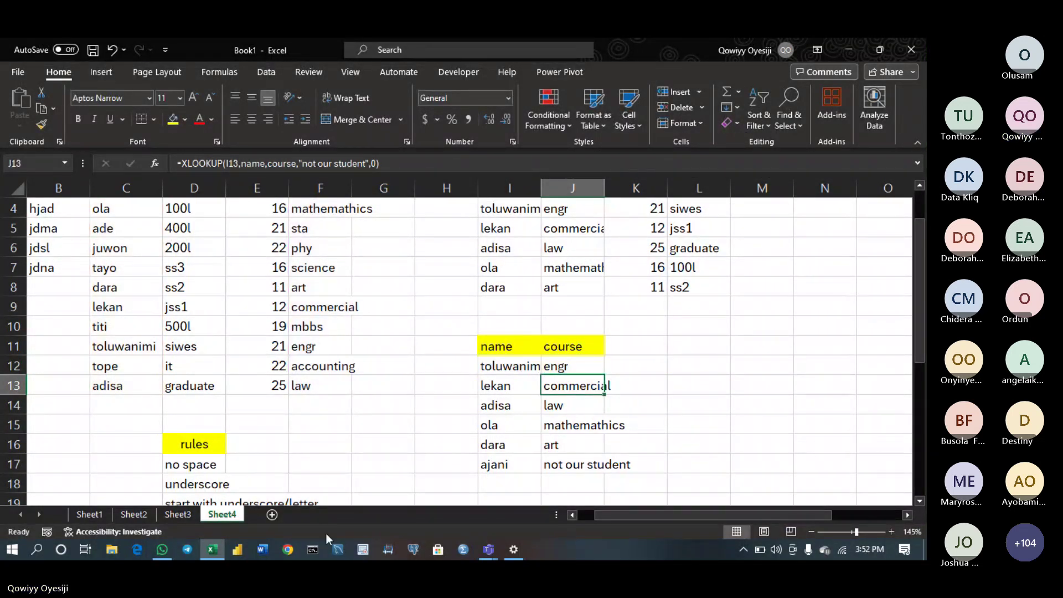
# Switch back to the Teams meeting, check the chat for replies and close the chat pane
pyautogui.moveTo(482, 547)
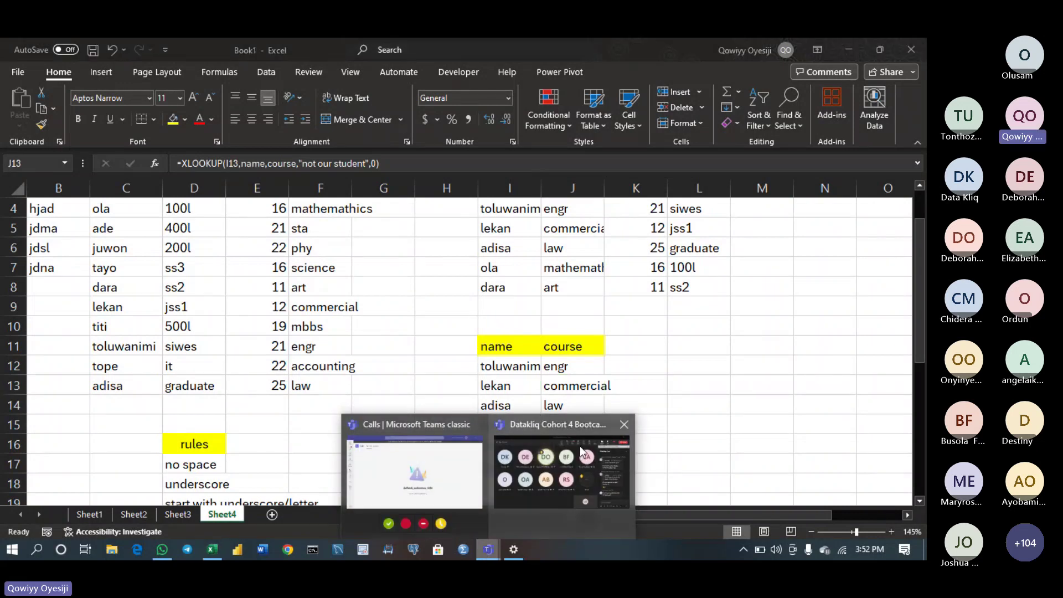
pyautogui.click(559, 462)
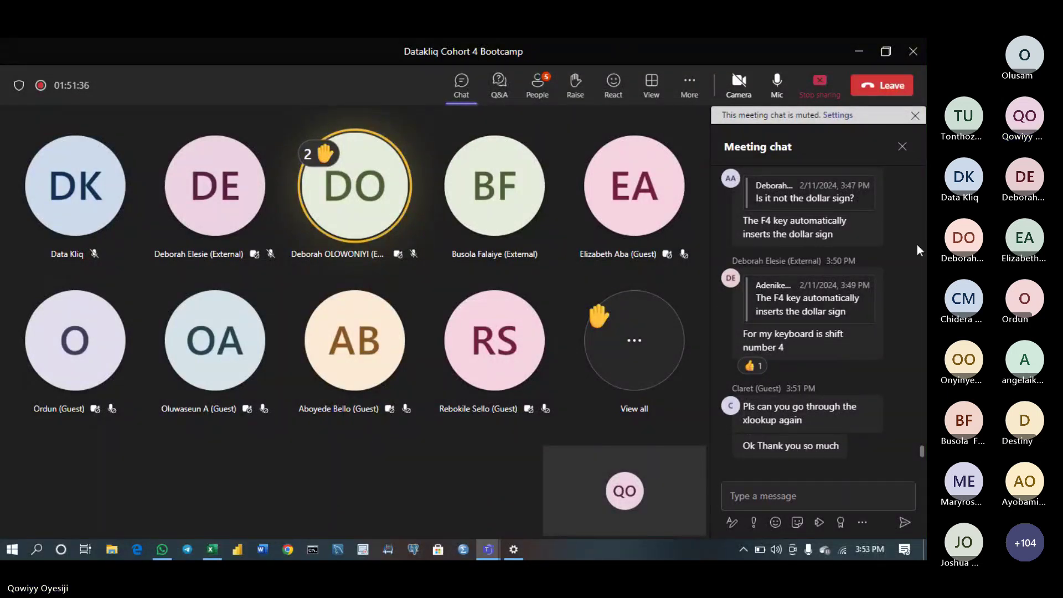
pyautogui.click(902, 149)
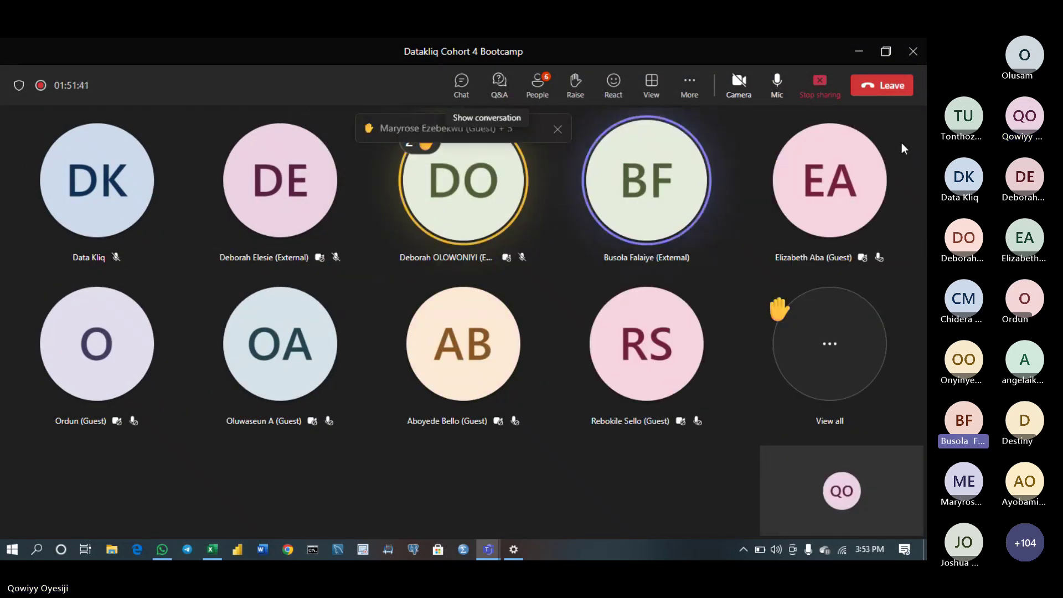
# Show the meeting participants and allow the microphone for the third, fourth and fifth attendees in the raised-hand order
pyautogui.click(545, 92)
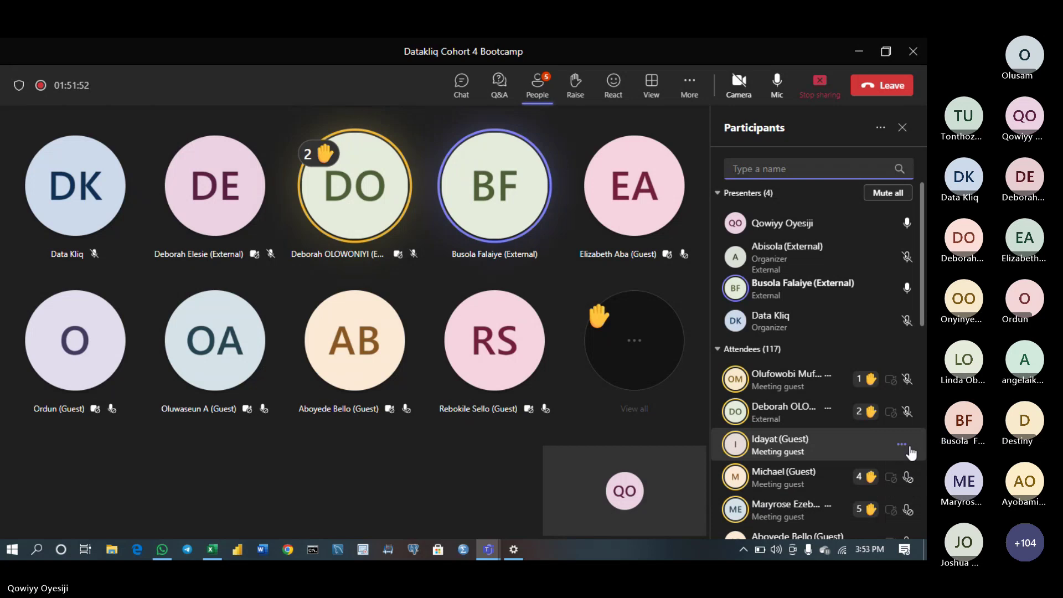
pyautogui.click(908, 446)
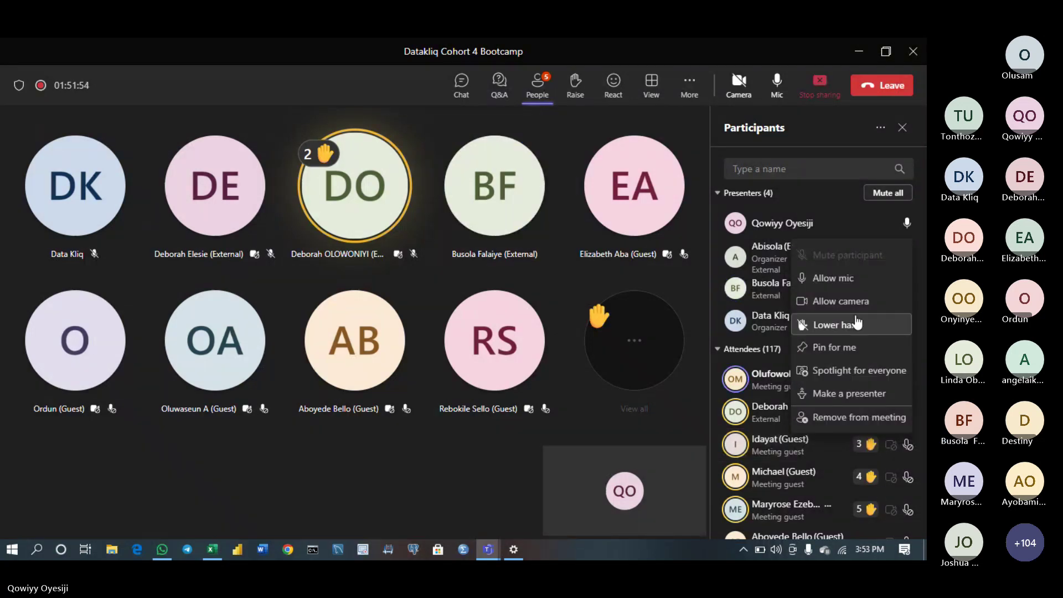
pyautogui.click(825, 278)
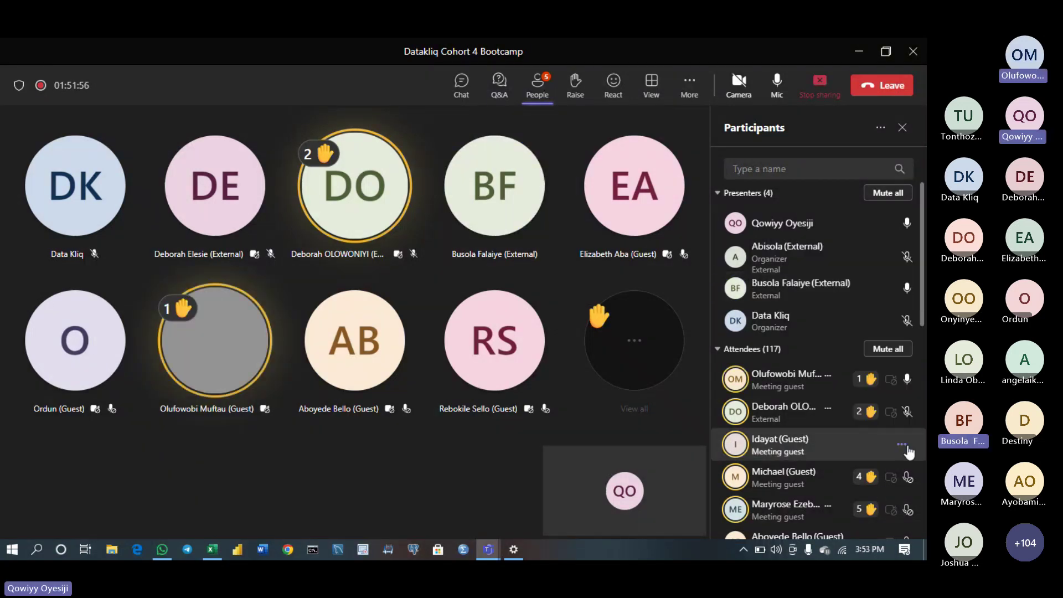
pyautogui.click(907, 448)
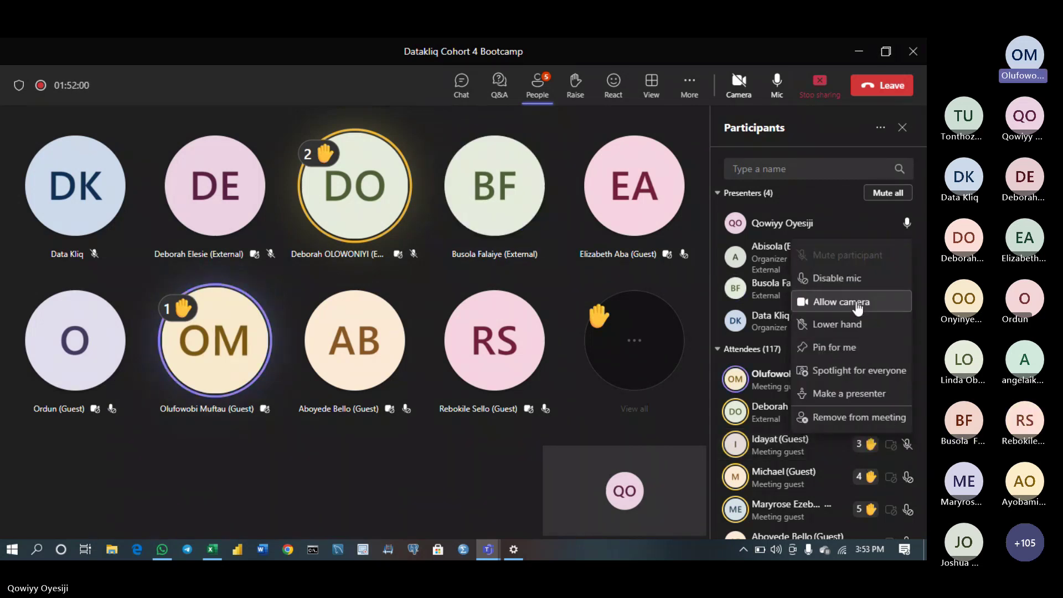
pyautogui.click(902, 478)
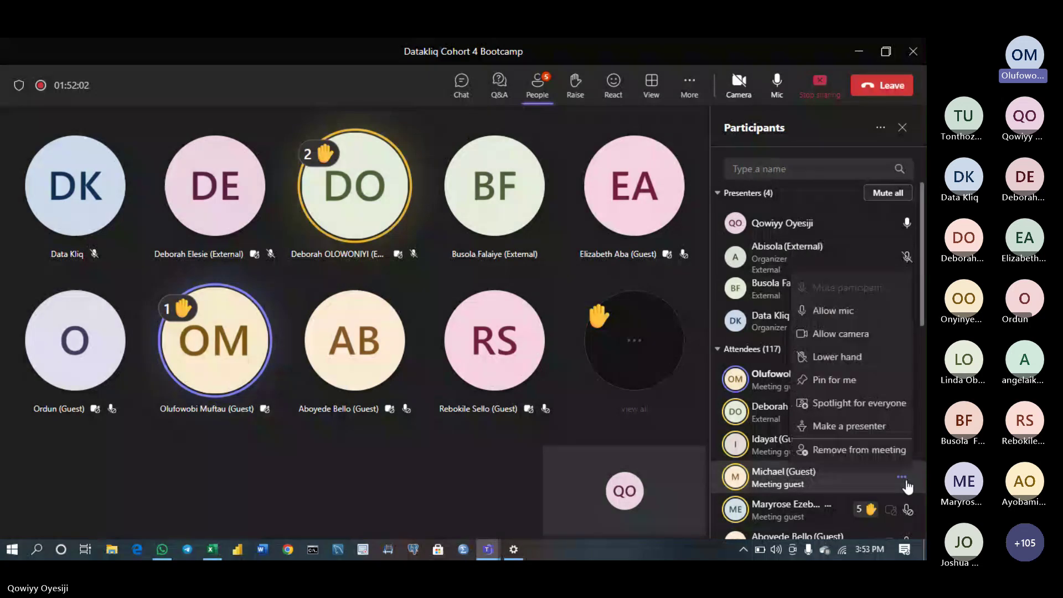
pyautogui.click(857, 321)
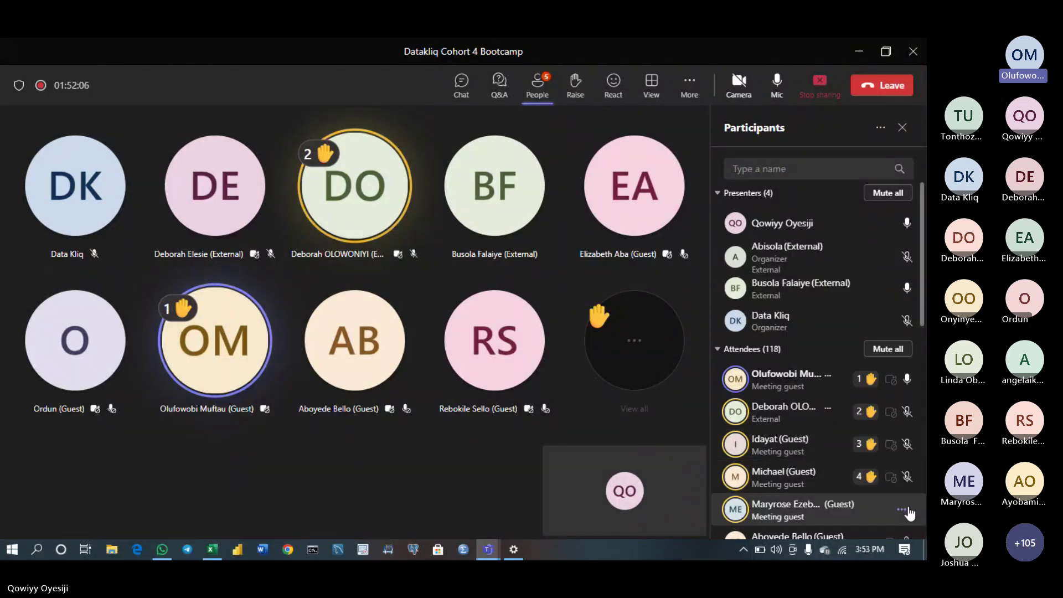
pyautogui.click(904, 510)
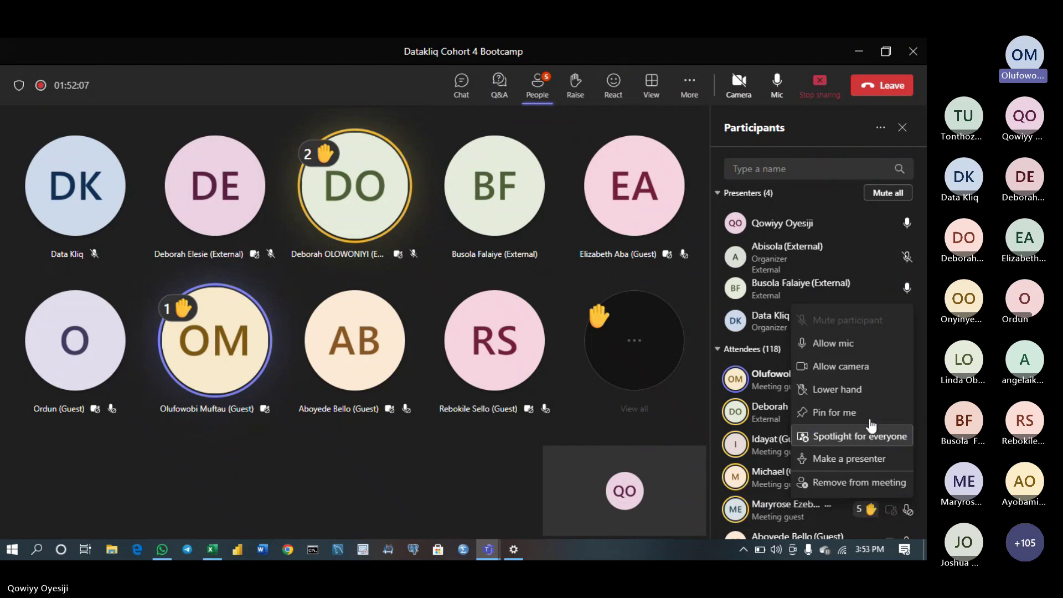
pyautogui.click(855, 348)
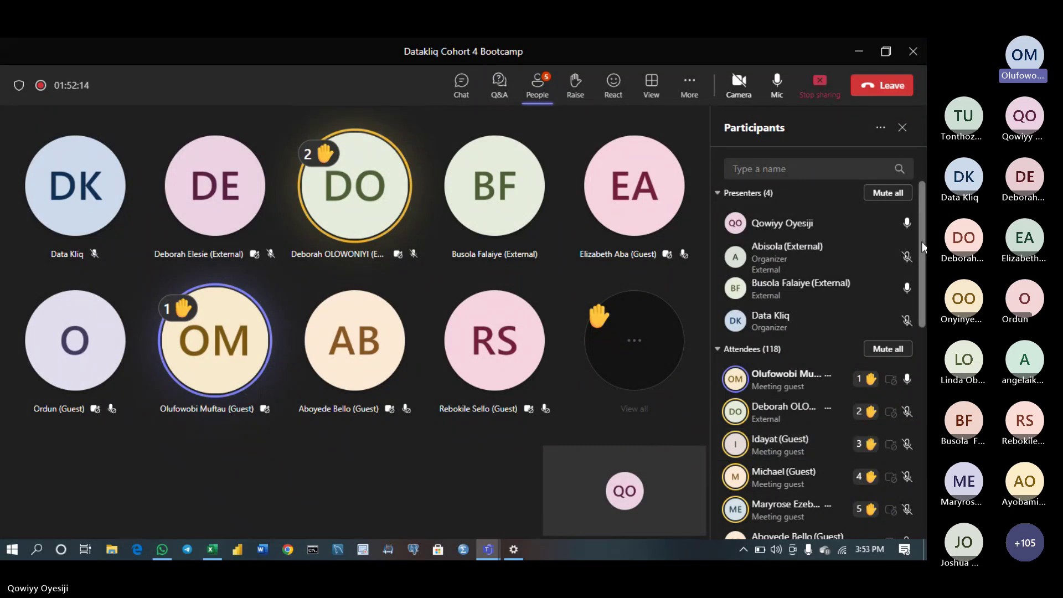
# Check the attendee list for raised hands, and stop sharing the screen in the meeting
pyautogui.scroll(-3, 922, 246)
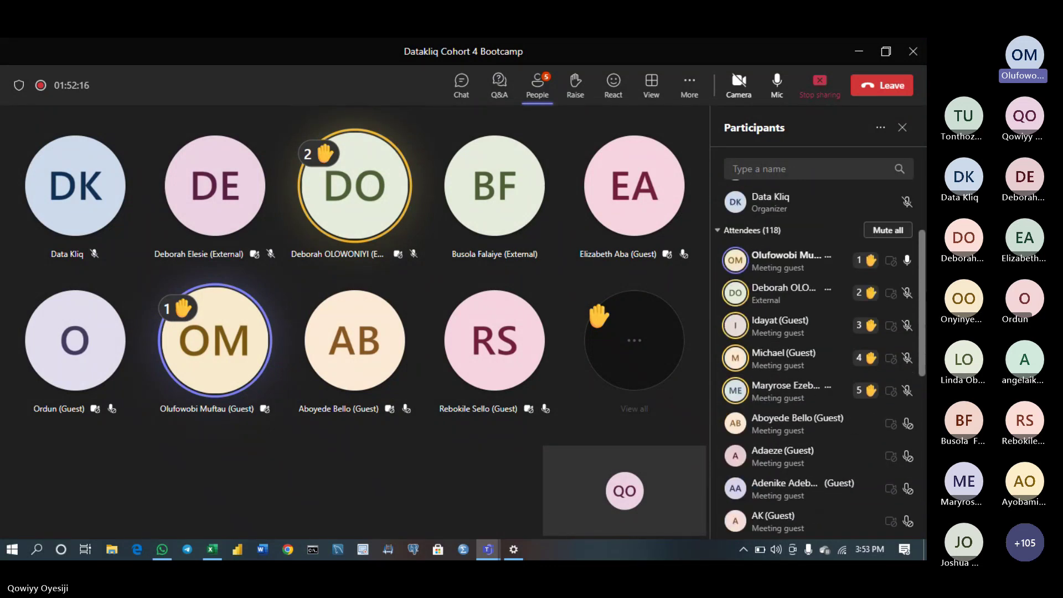
pyautogui.scroll(-1, 819, 358)
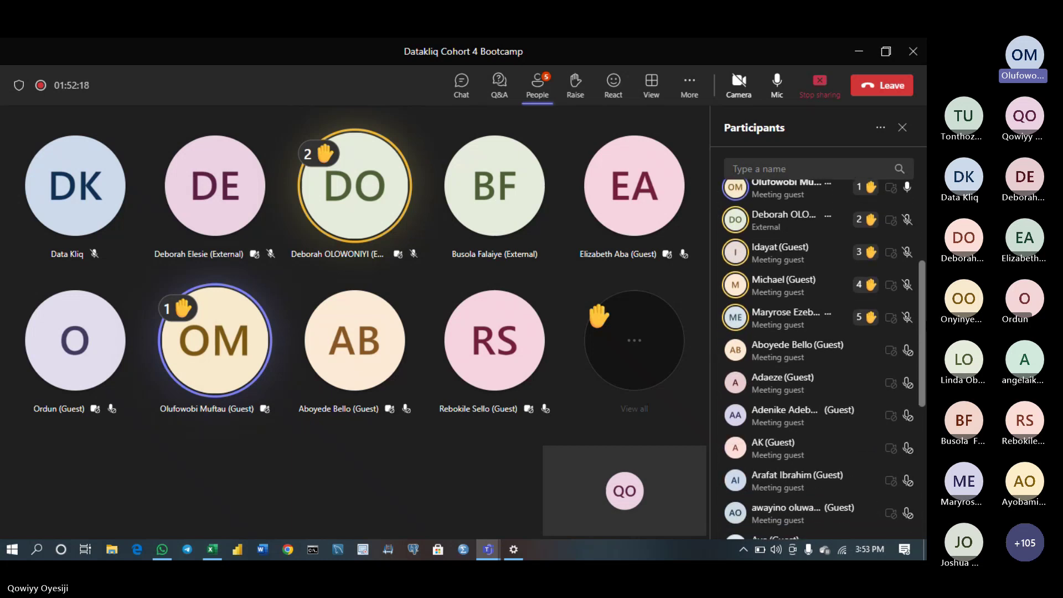
pyautogui.scroll(4, 919, 271)
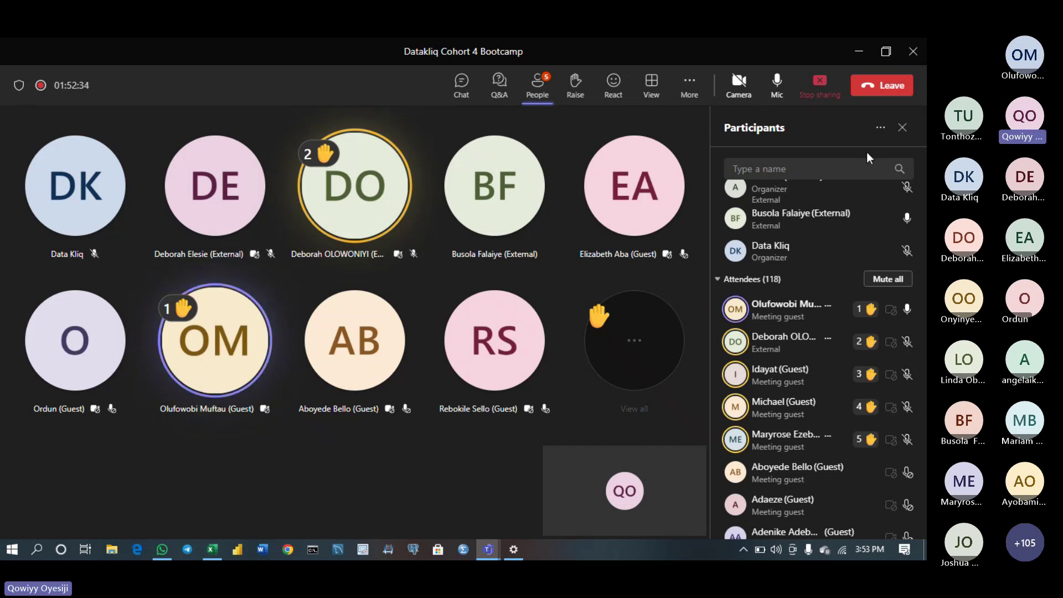
pyautogui.click(820, 89)
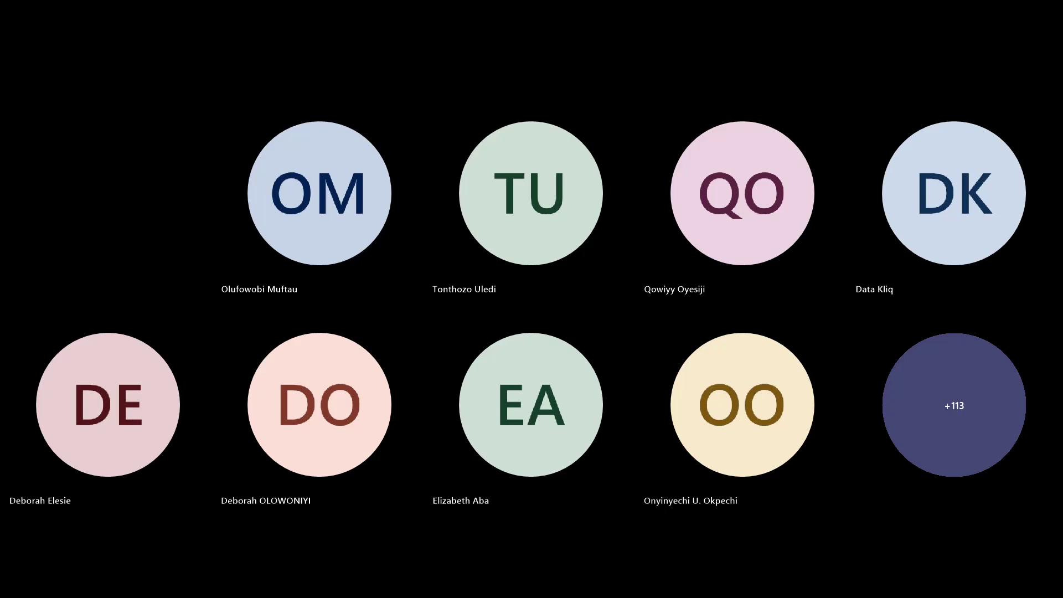